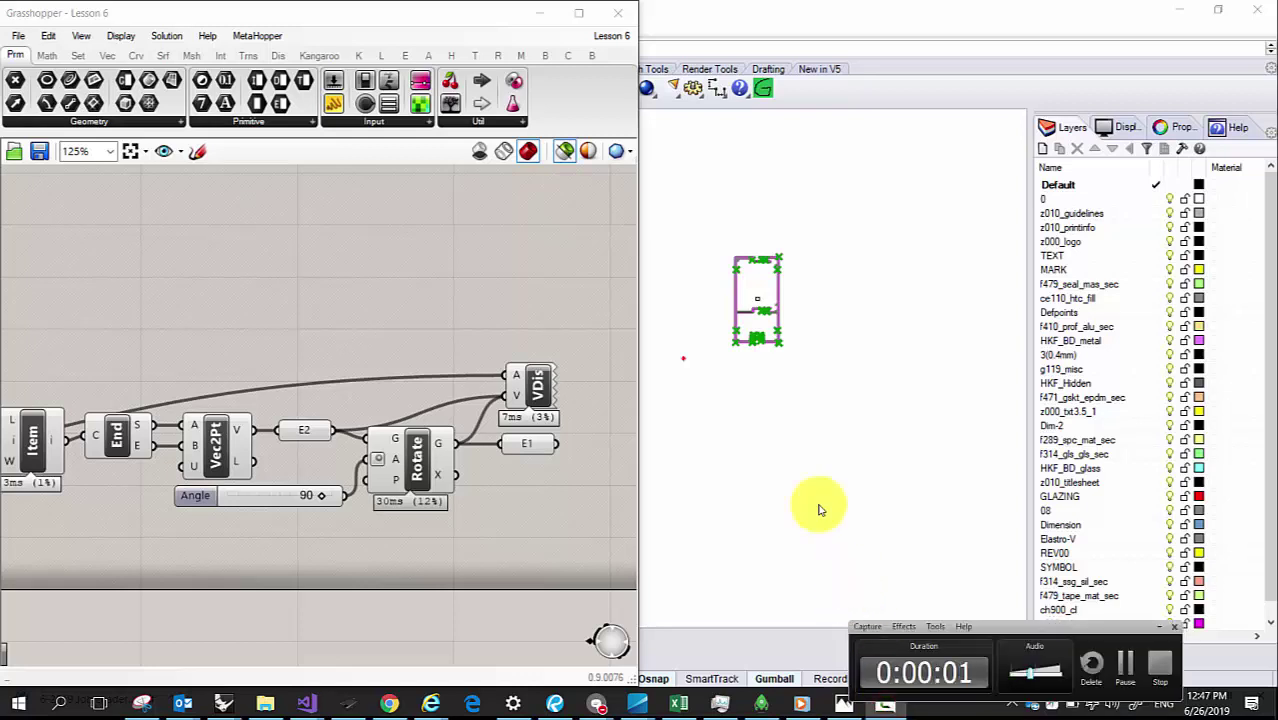
Step: Switch to Photos and bring up the MOI 6.JPG sketch without the drawing overlay
scroll(508, 287, down, 3)
right_click(508, 287)
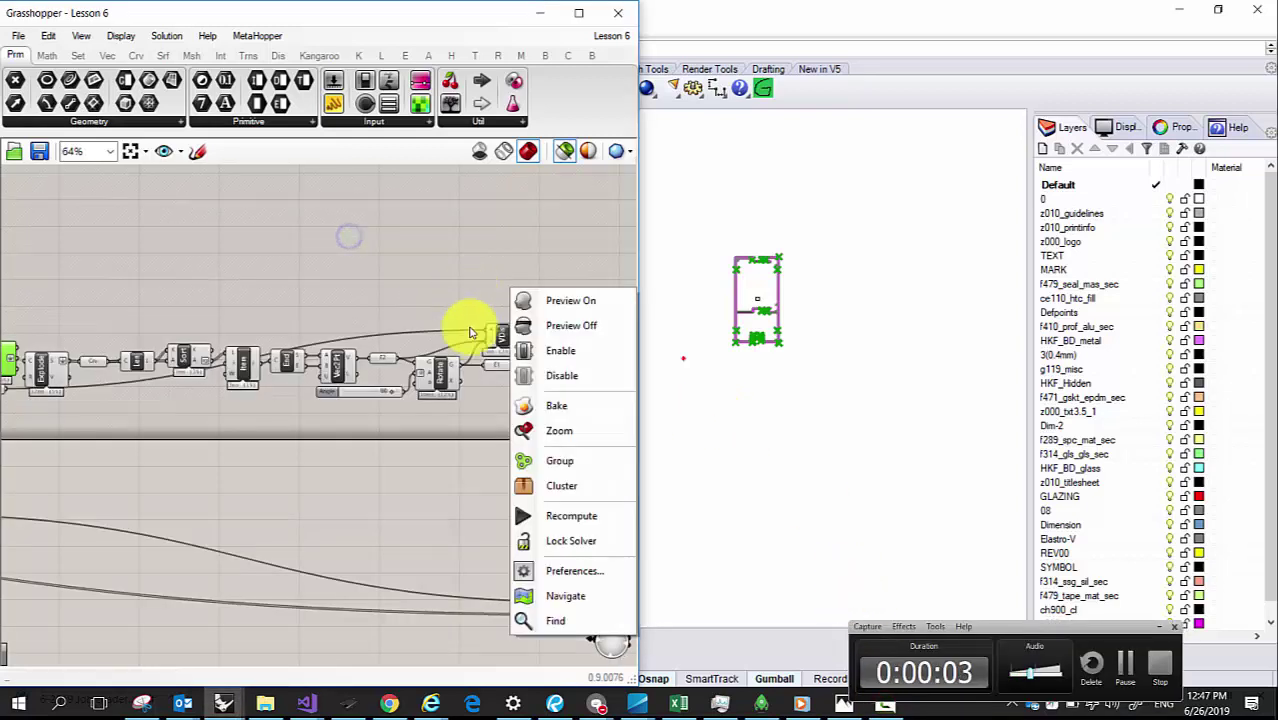
click(840, 705)
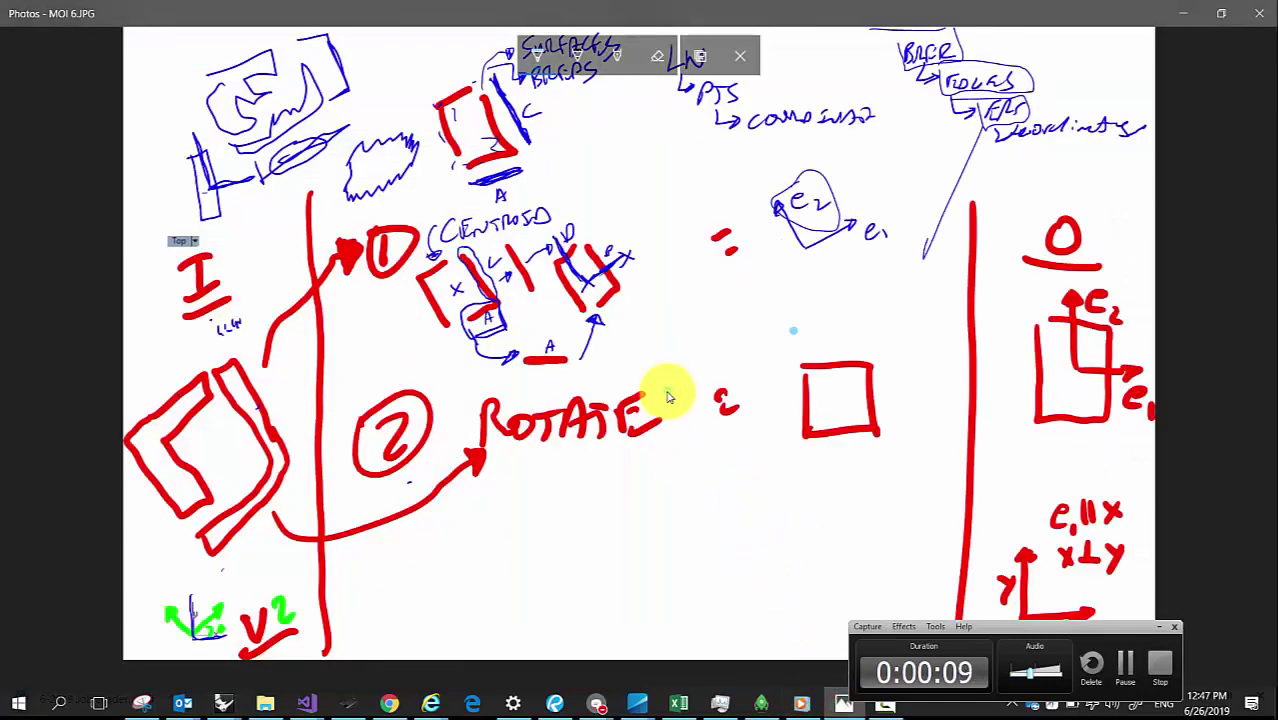
key(Escape)
click(555, 378)
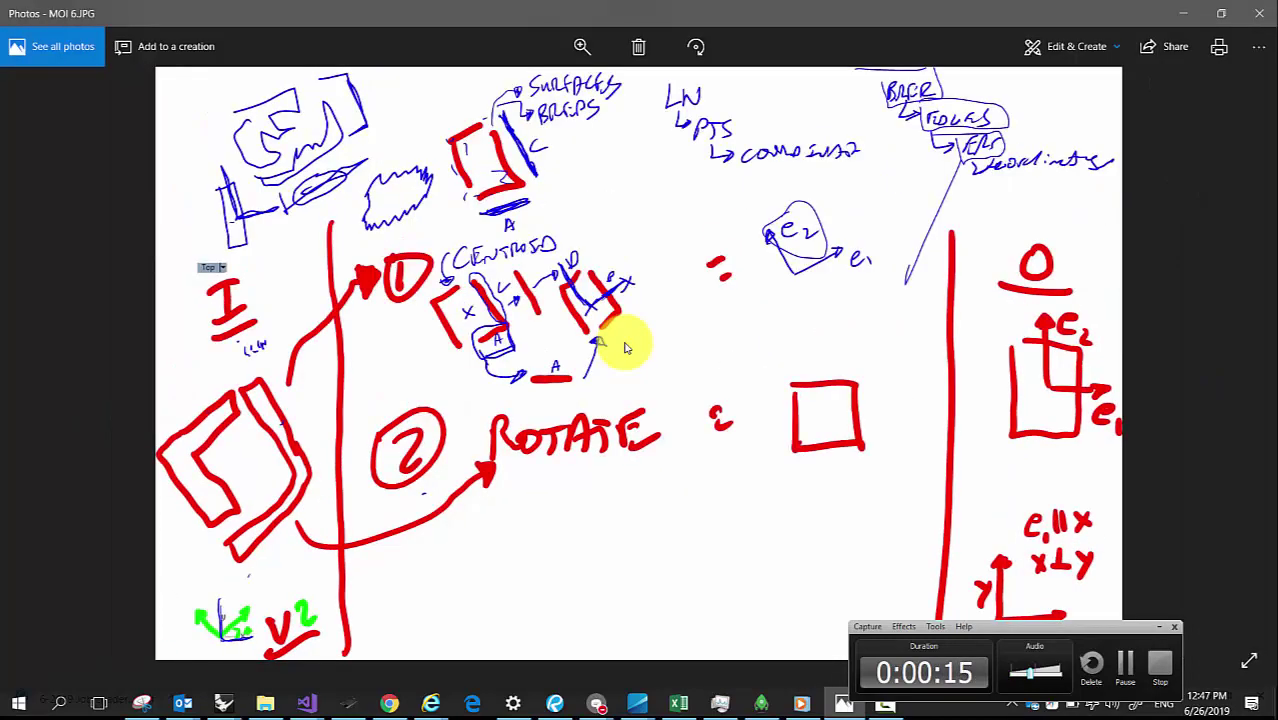
Step: Review the moment of inertia sketches from MOI 6 back to version 1, and return to MOI 6
key(Left)
key(Left)
key(Left)
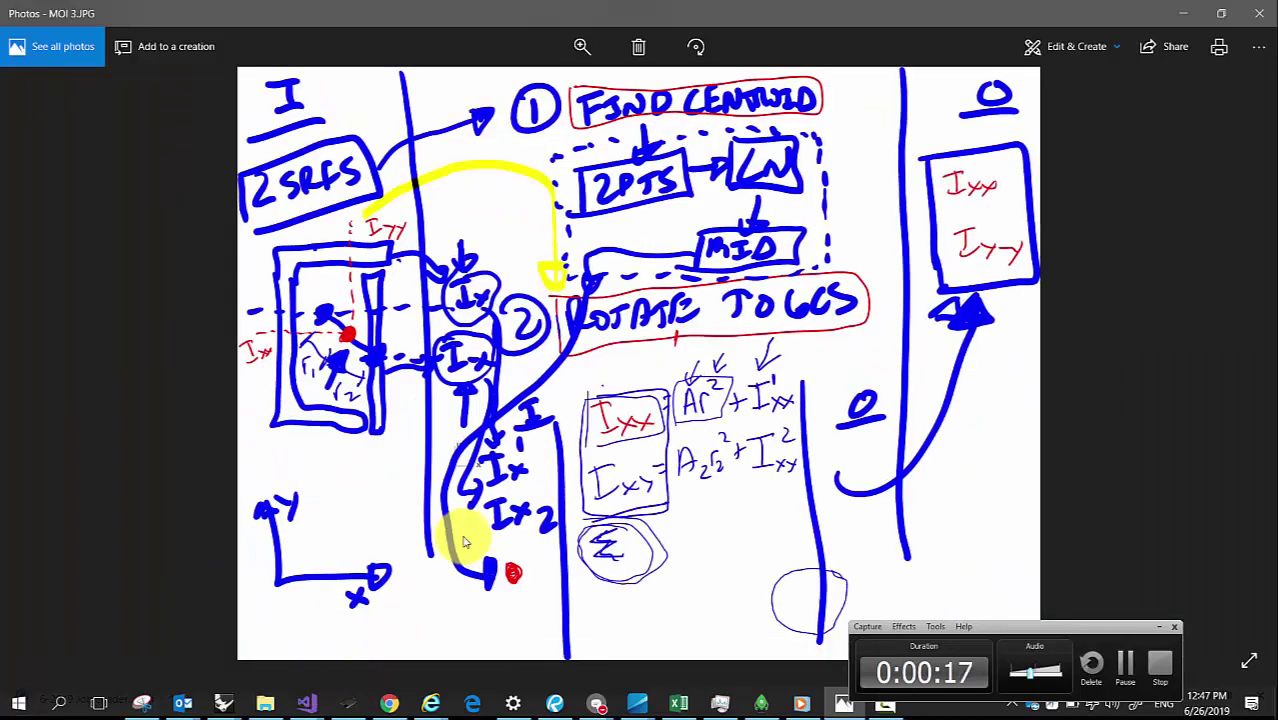
key(Left)
key(Left)
key(Right)
key(Right)
key(Left)
key(Left)
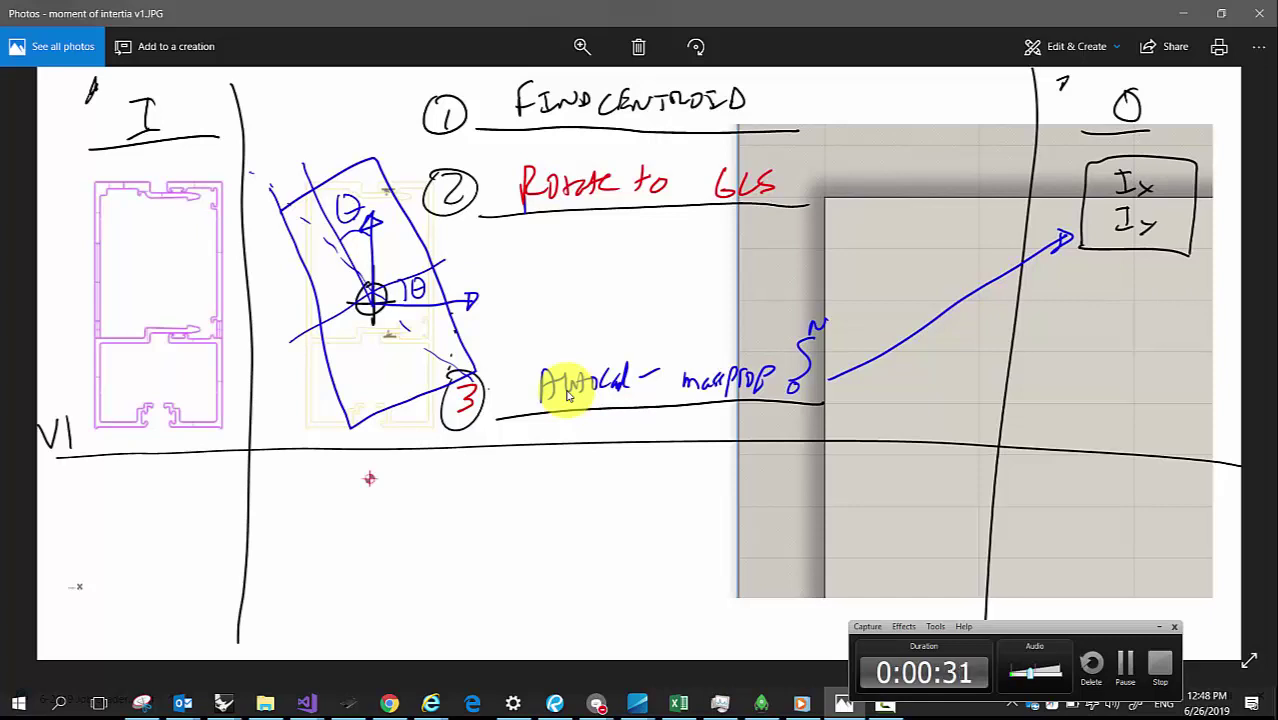
key(Right)
key(Right)
key(Right)
key(Right)
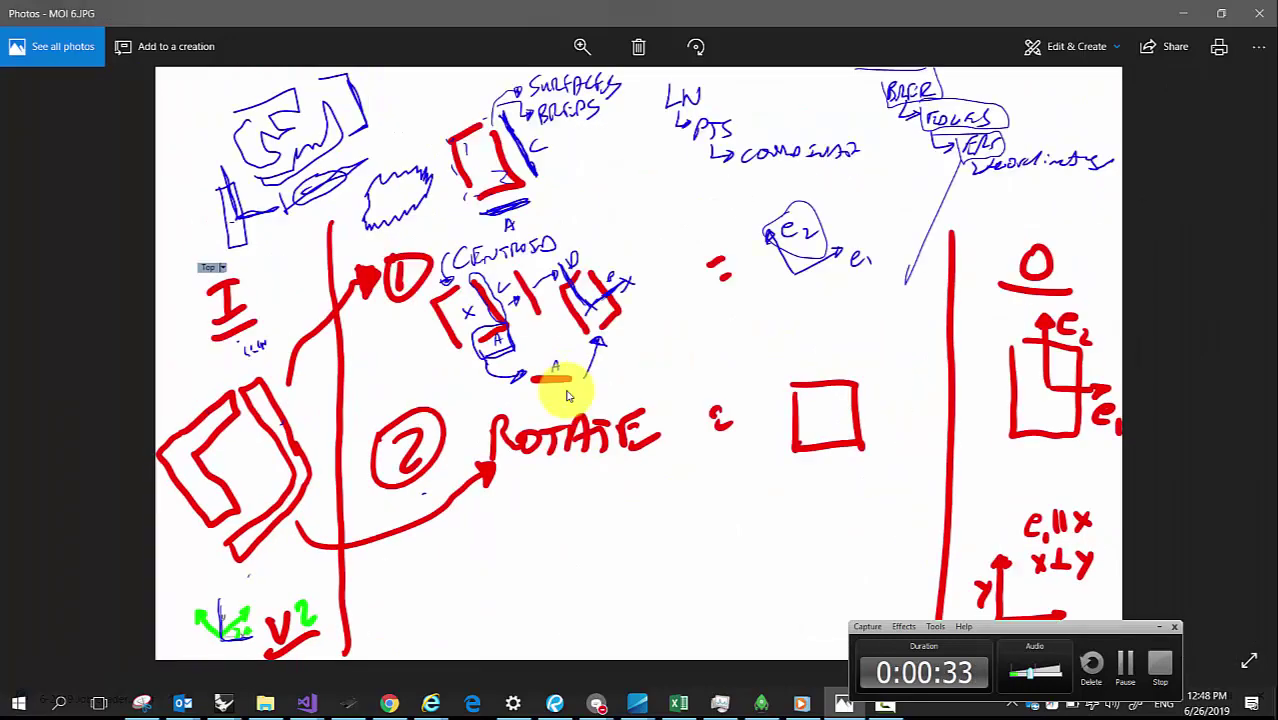
key(Right)
key(Left)
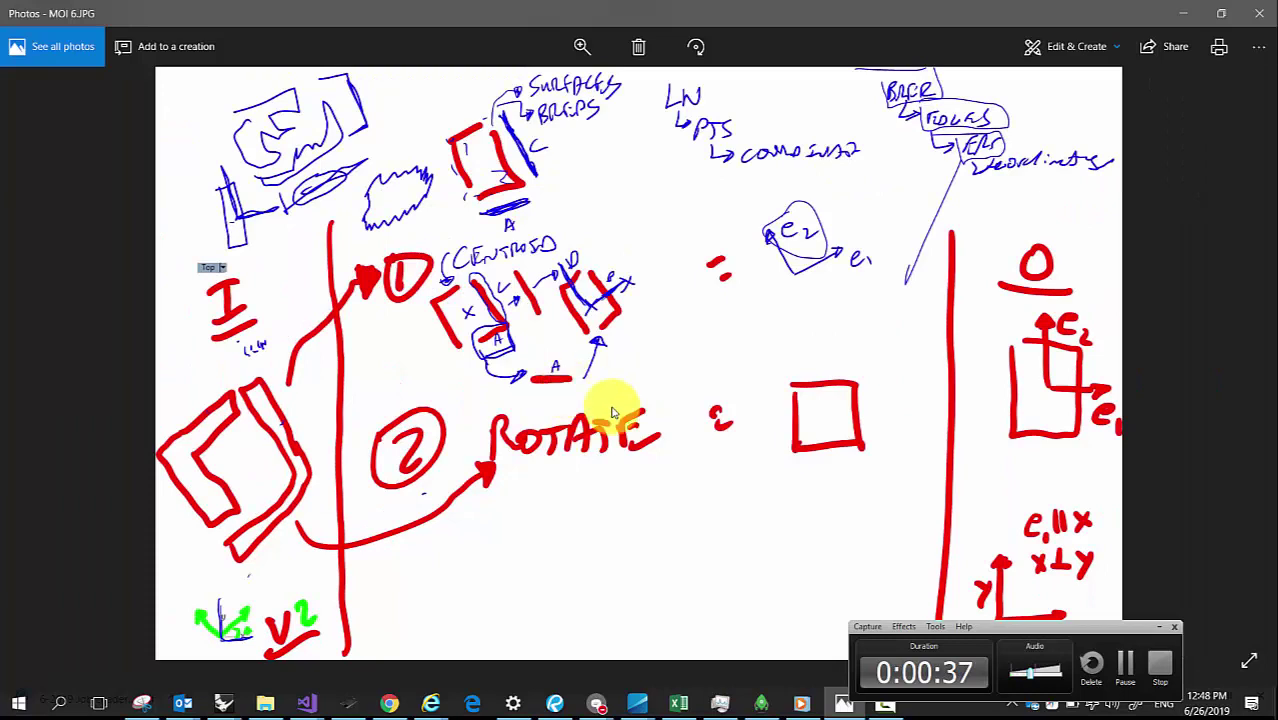
mouse_move(1025, 627)
mouse_down()
mouse_move(1075, 640)
mouse_move(1041, 642)
mouse_up()
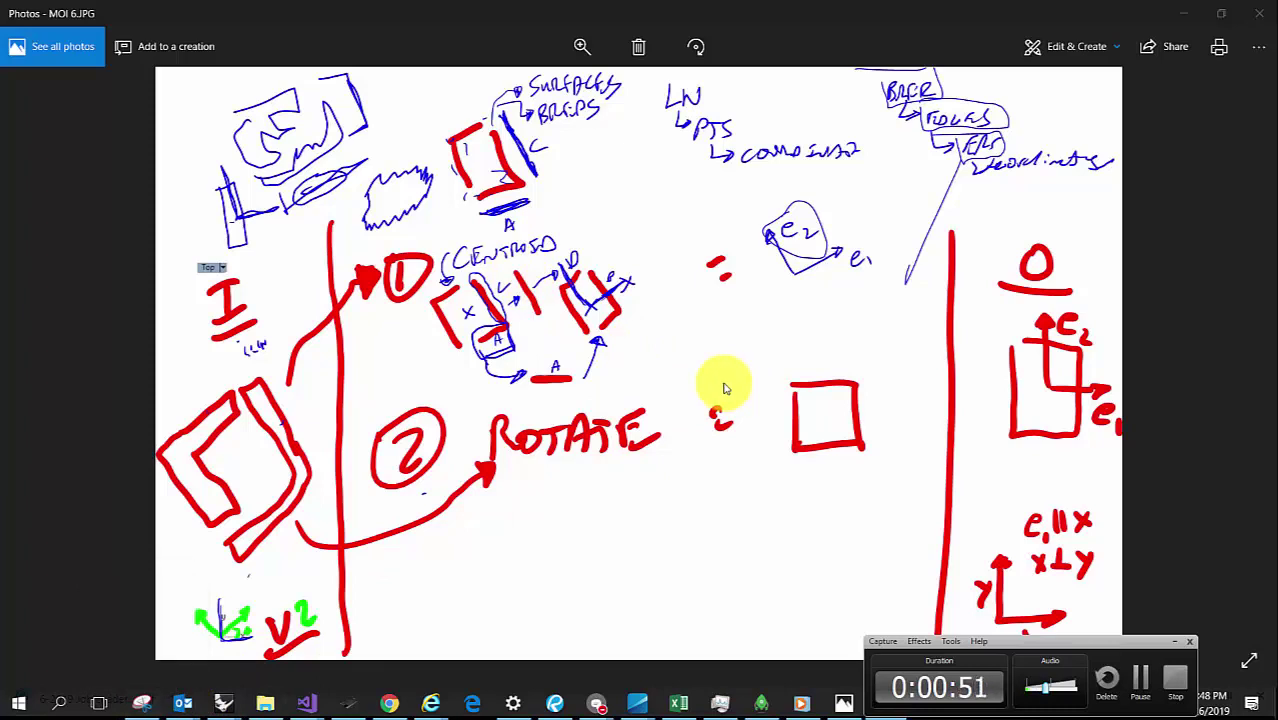
Step: Switch back to Rhino and Grasshopper and examine the previews of the Explode, Crv and DeBrep components
mouse_move(243, 705)
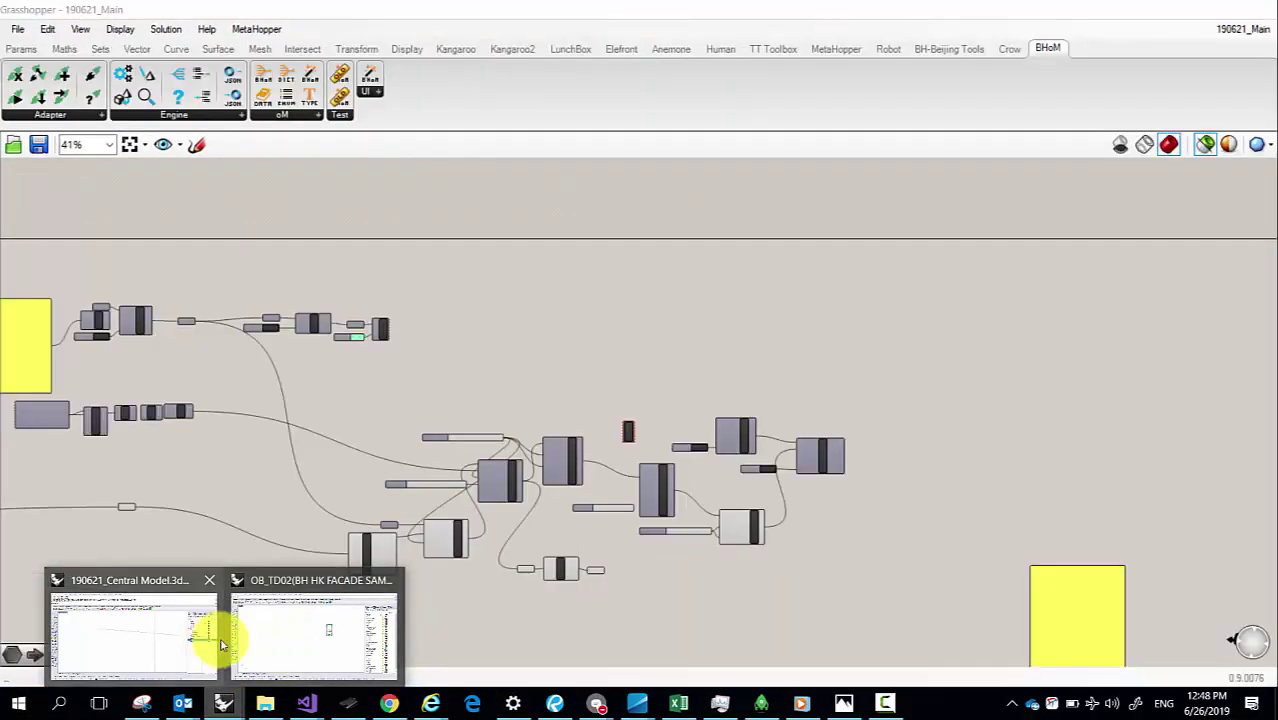
click(303, 648)
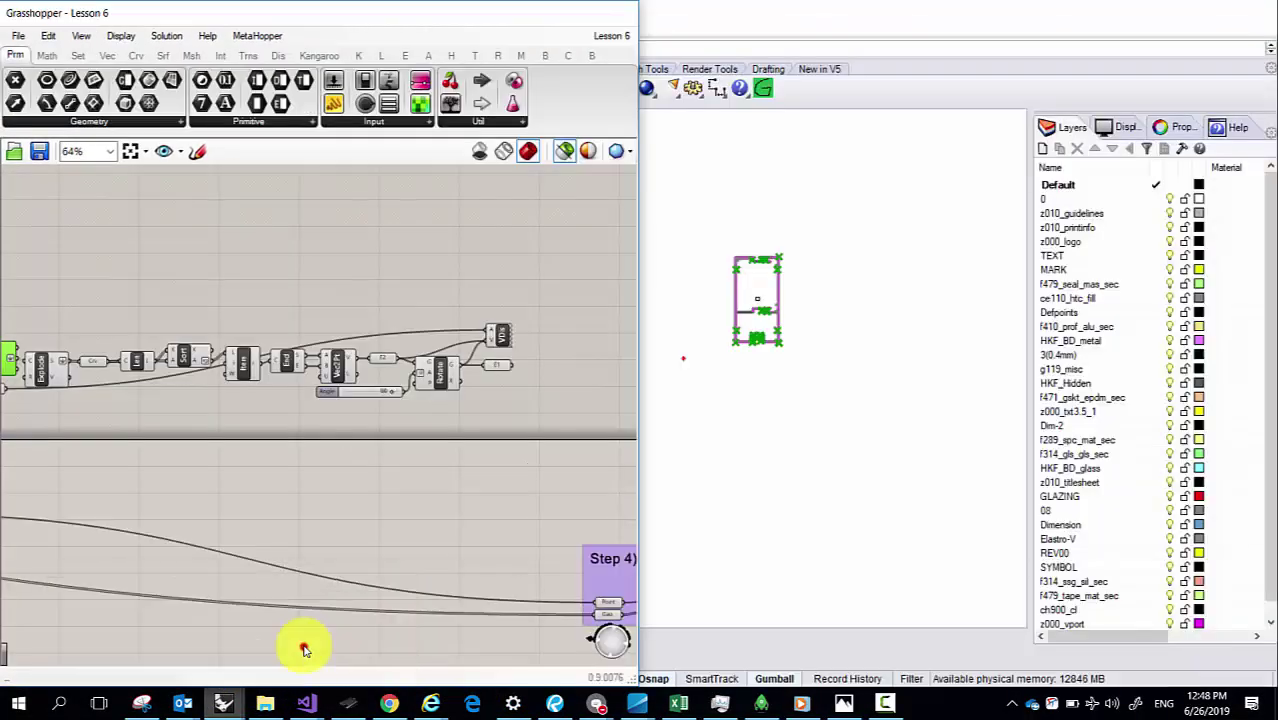
right_drag(337, 439, 460, 432)
scroll(170, 371, up, 3)
click(170, 372)
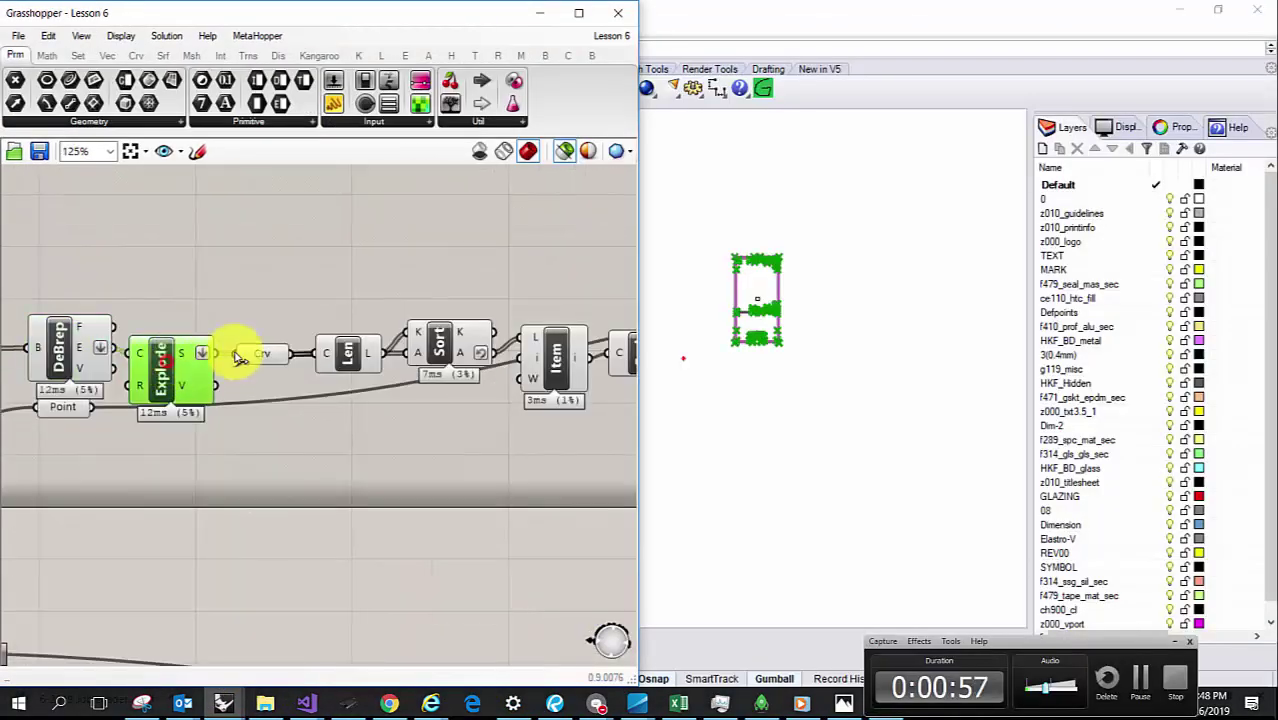
click(256, 353)
scroll(700, 305, up, 4)
scroll(900, 297, up, 4)
scroll(824, 320, down, 3)
click(88, 360)
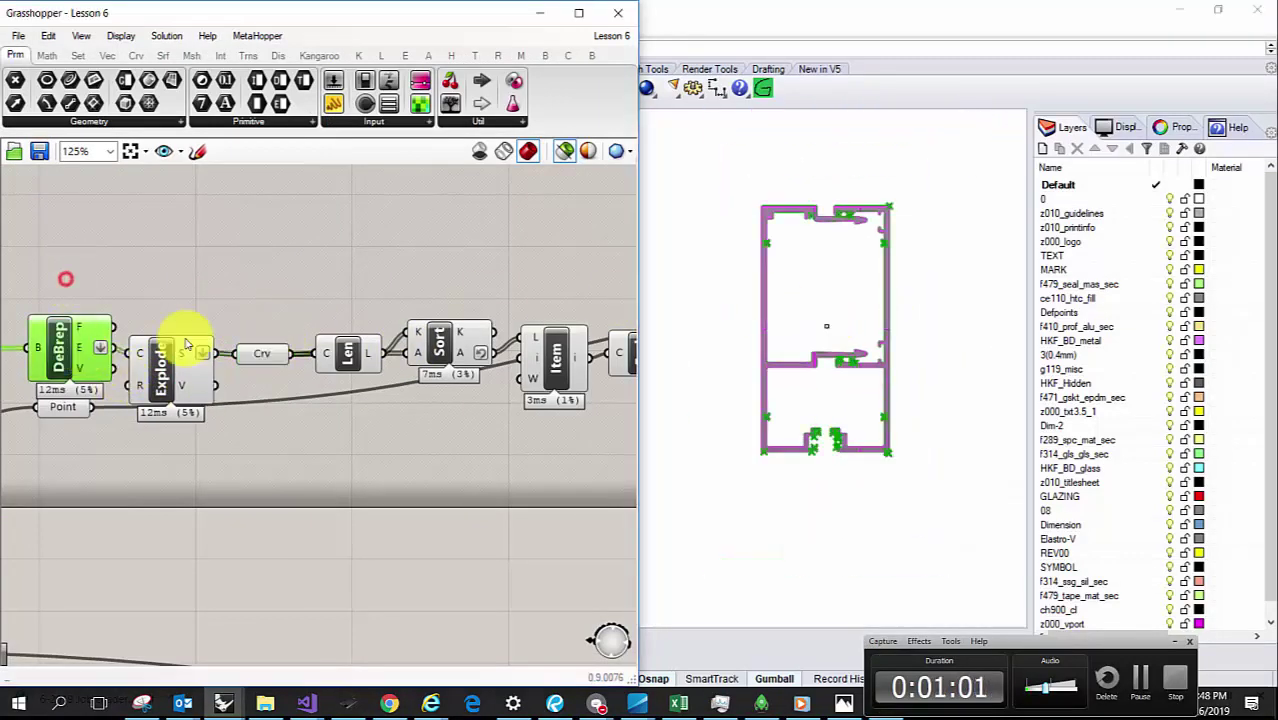
Step: Arrange the Rhino window beside Grasshopper and hide the section profile in the Top view
drag(745, 200, 965, 512)
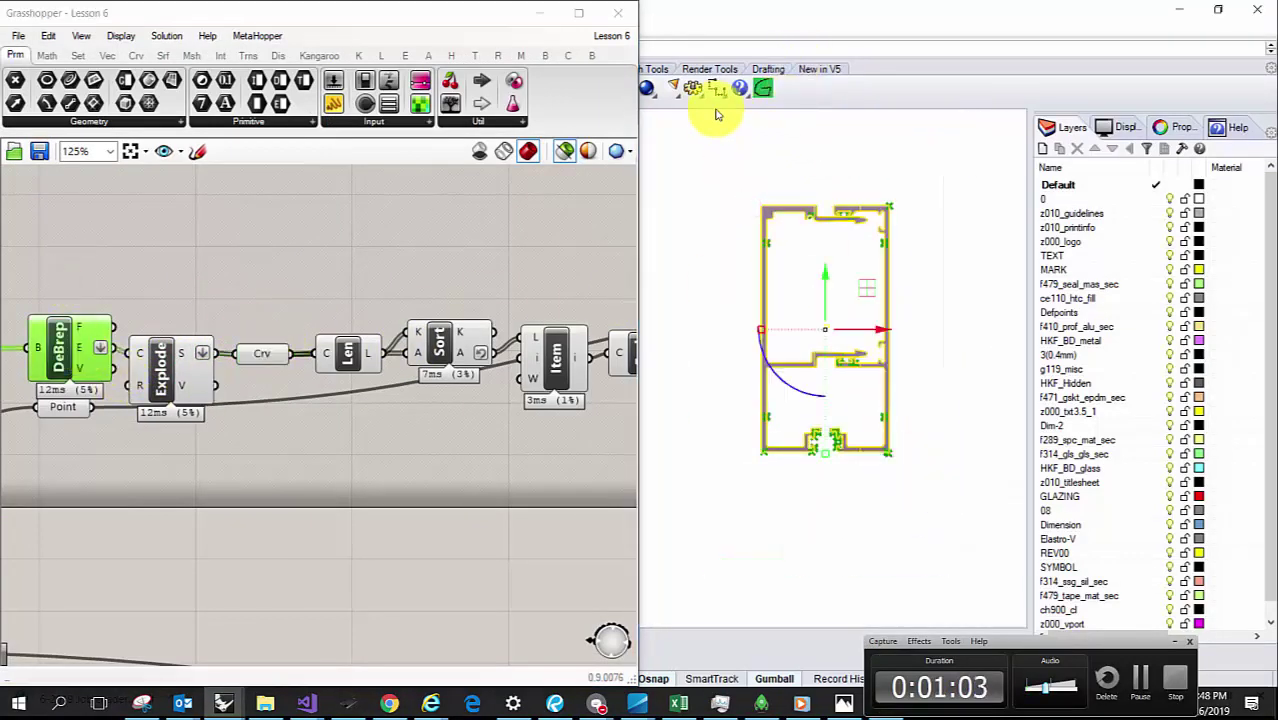
drag(740, 22, 1276, 108)
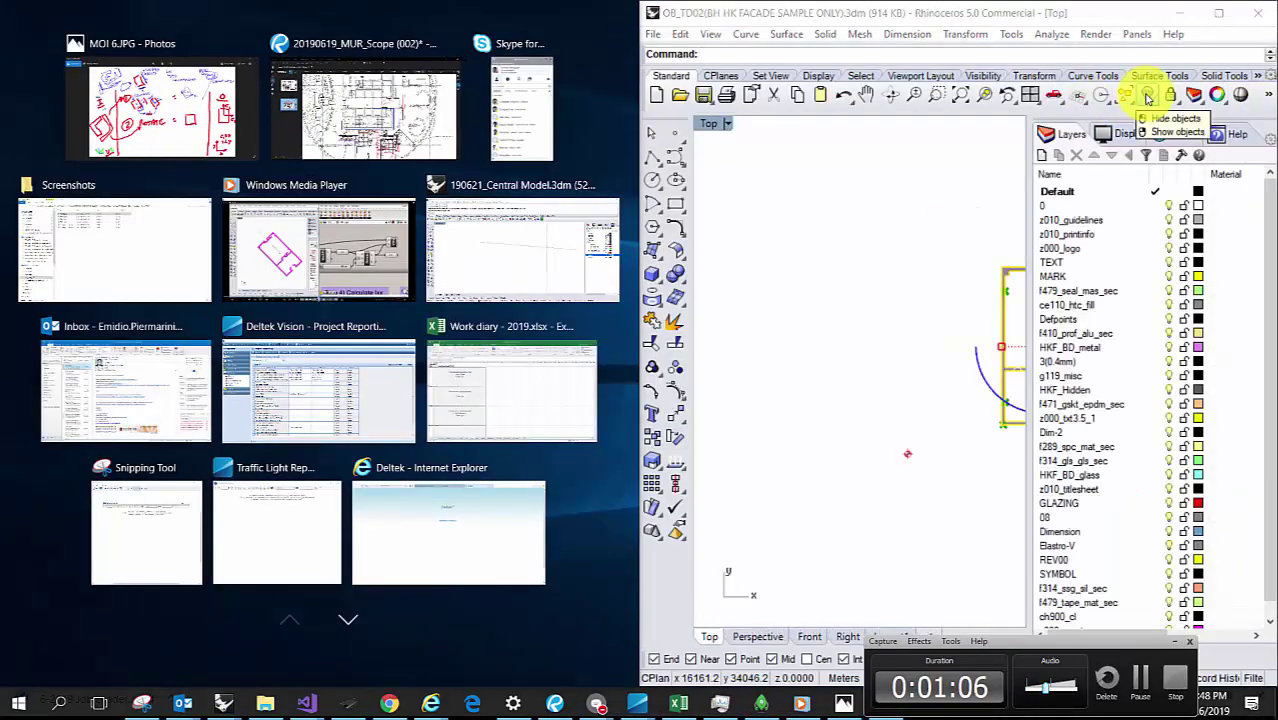
click(1148, 98)
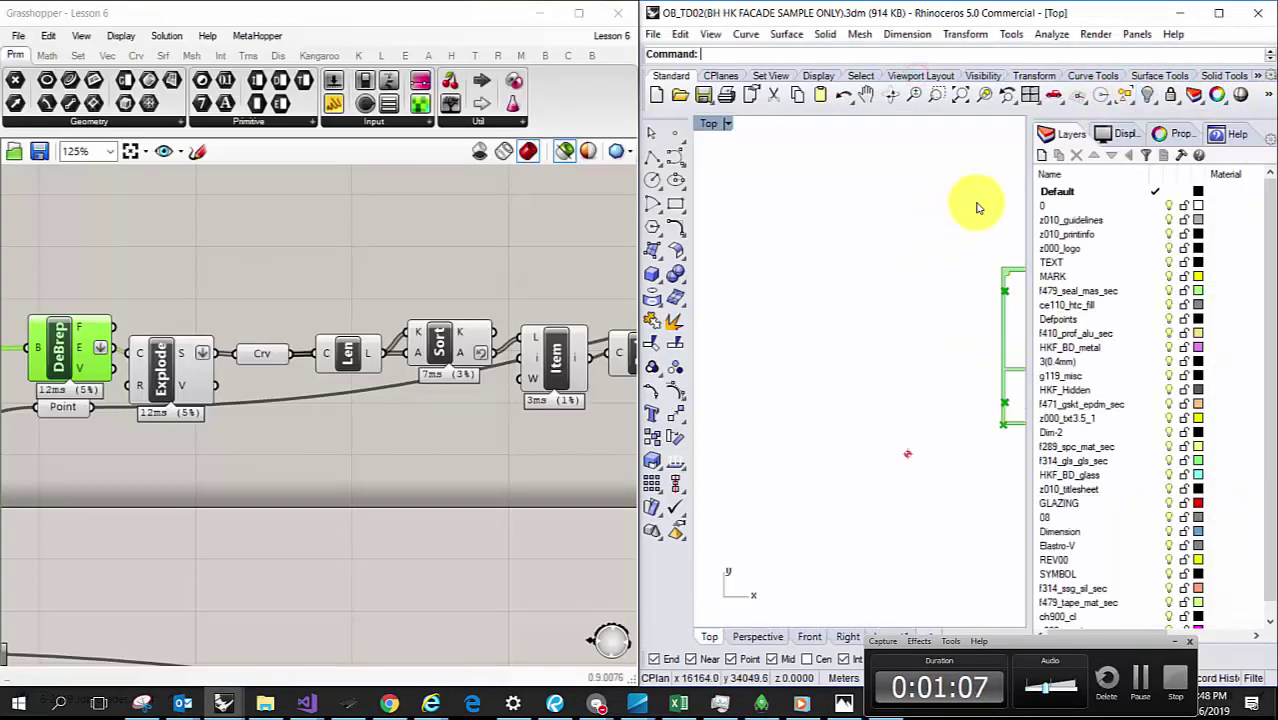
right_drag(932, 271, 797, 275)
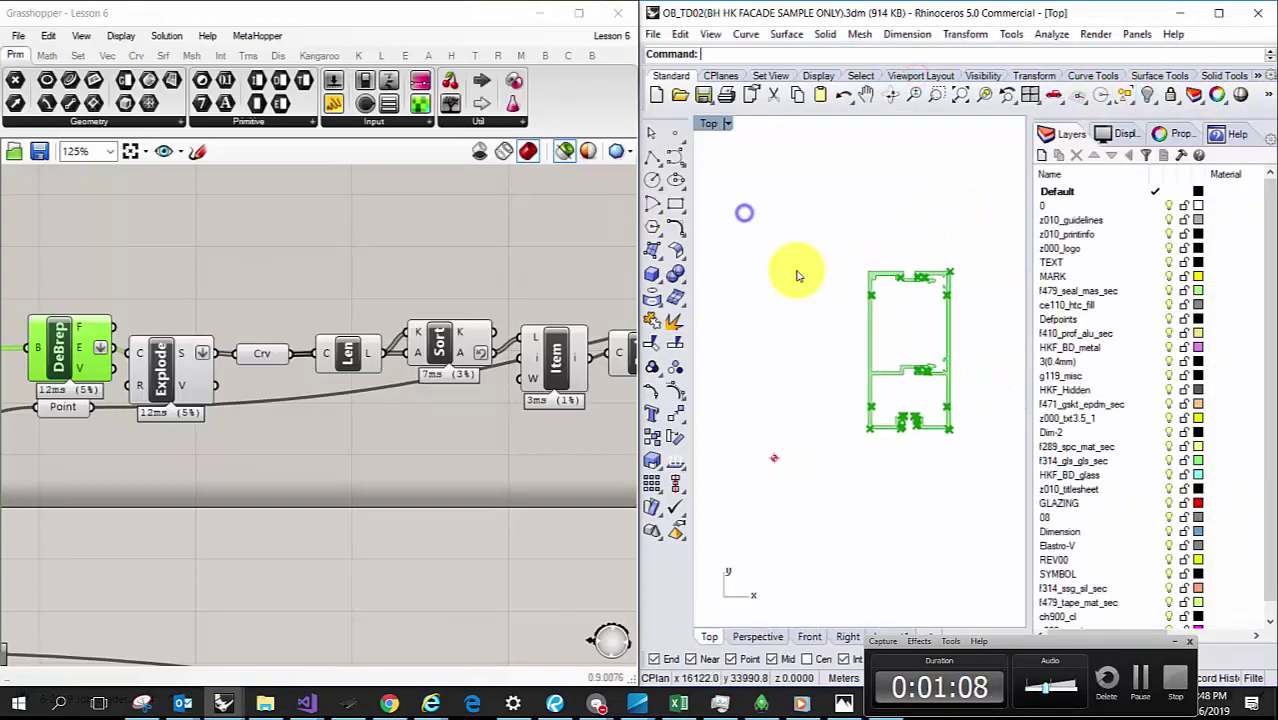
Step: Examine the previews of the Crv, Sort, List Item and End Points components one after another
click(258, 352)
scroll(921, 355, up, 6)
right_drag(907, 344, 864, 346)
right_drag(432, 354, 317, 359)
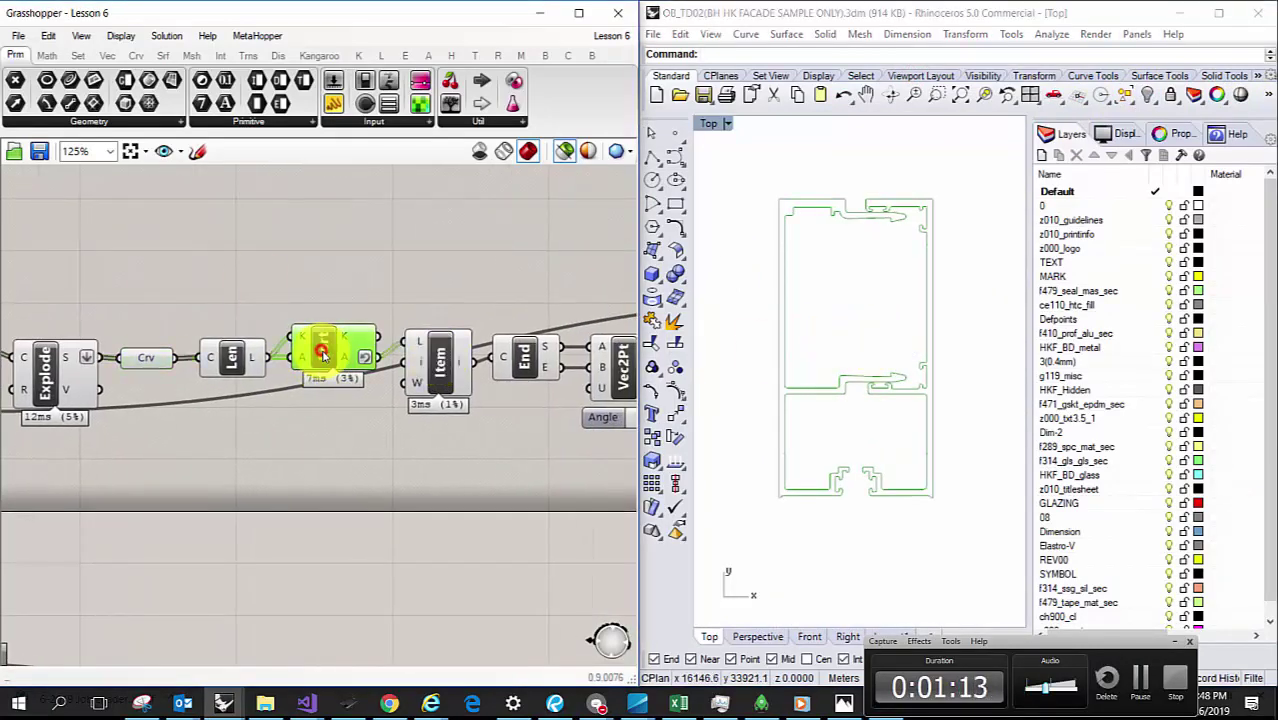
click(440, 357)
right_drag(485, 337, 398, 348)
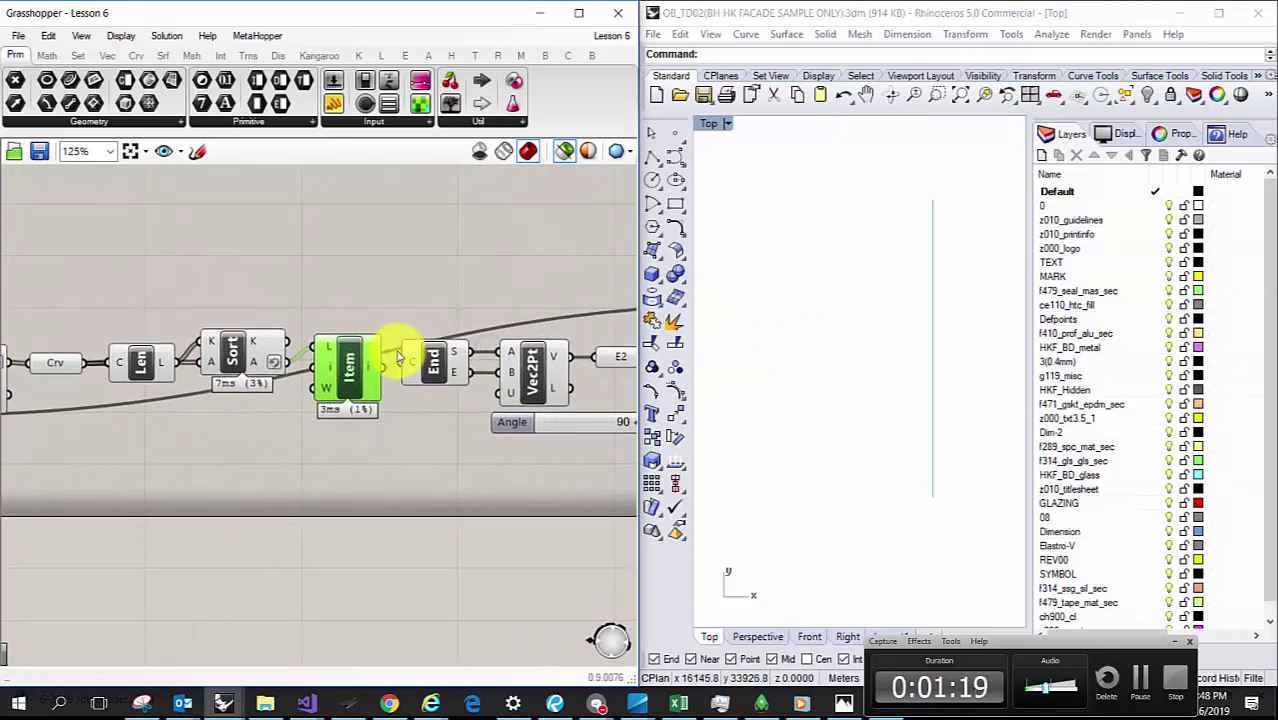
click(428, 370)
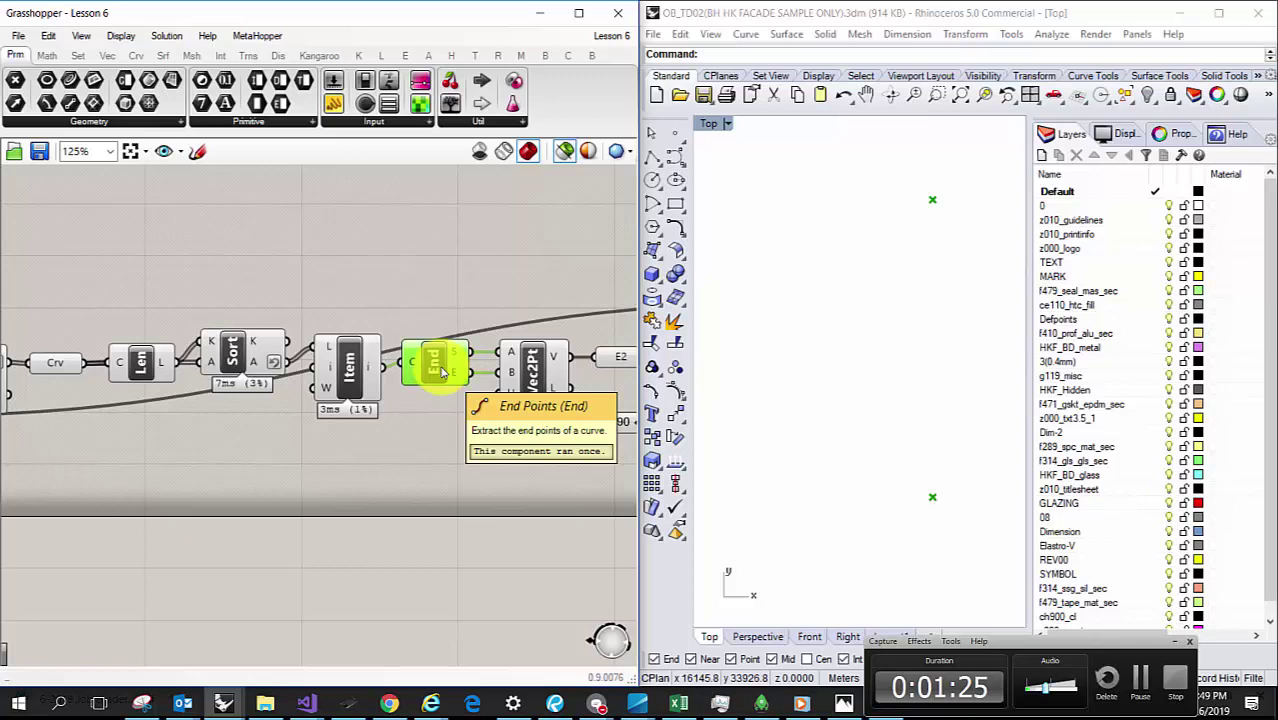
Step: Examine the vector display of E1 and E2 and the component chain leading to it
scroll(330, 316, down, 2)
right_drag(379, 254, 215, 300)
scroll(330, 300, up, 2)
click(543, 297)
scroll(860, 352, down, 4)
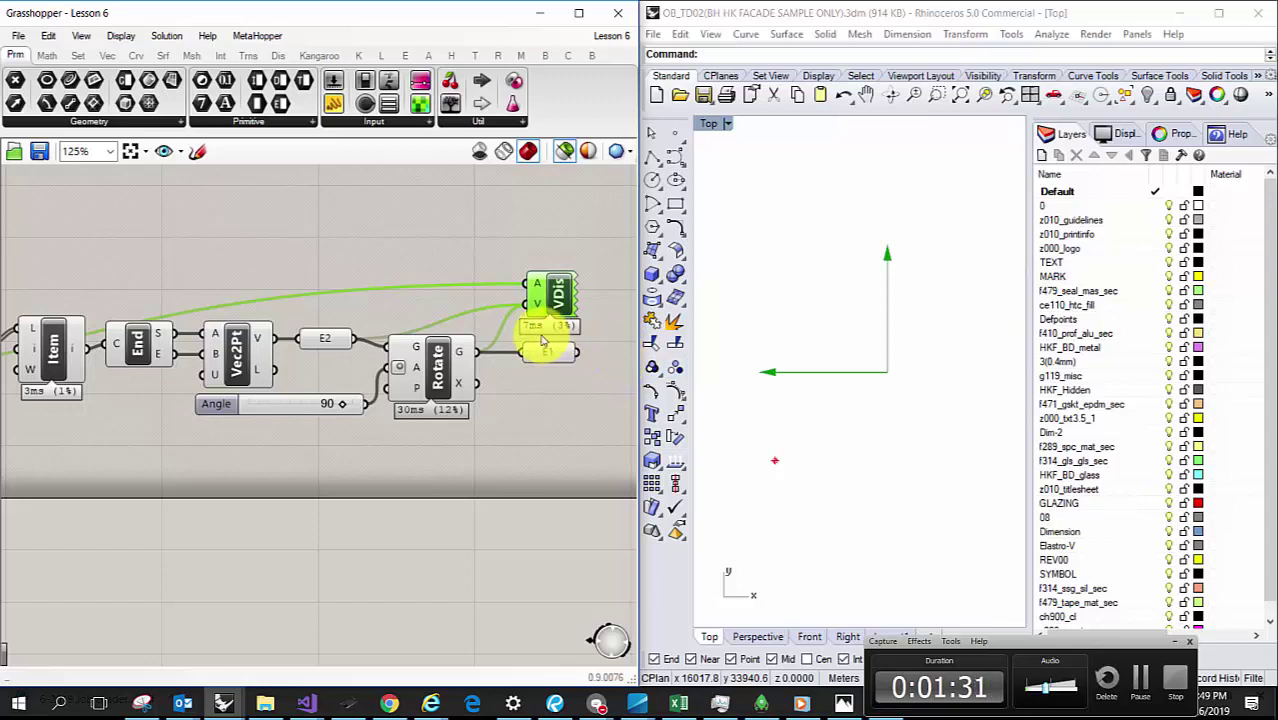
scroll(523, 332, down, 4)
scroll(262, 331, up, 2)
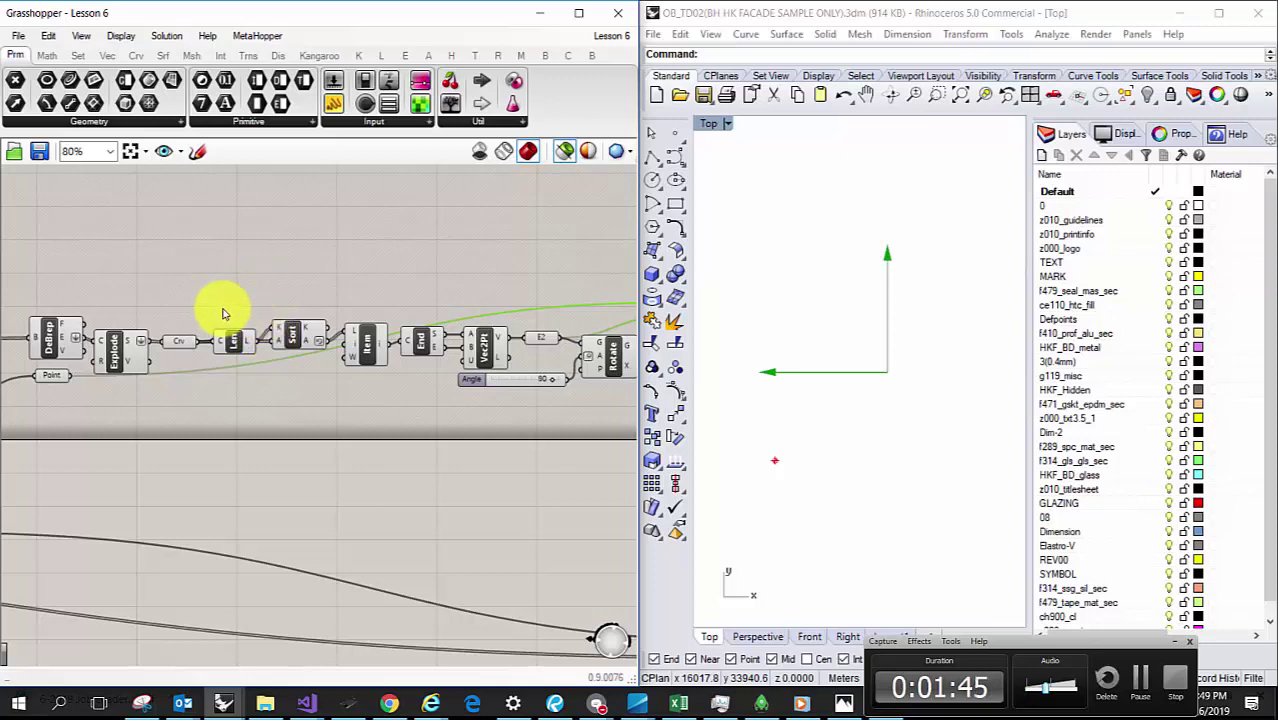
scroll(251, 285, up, 3)
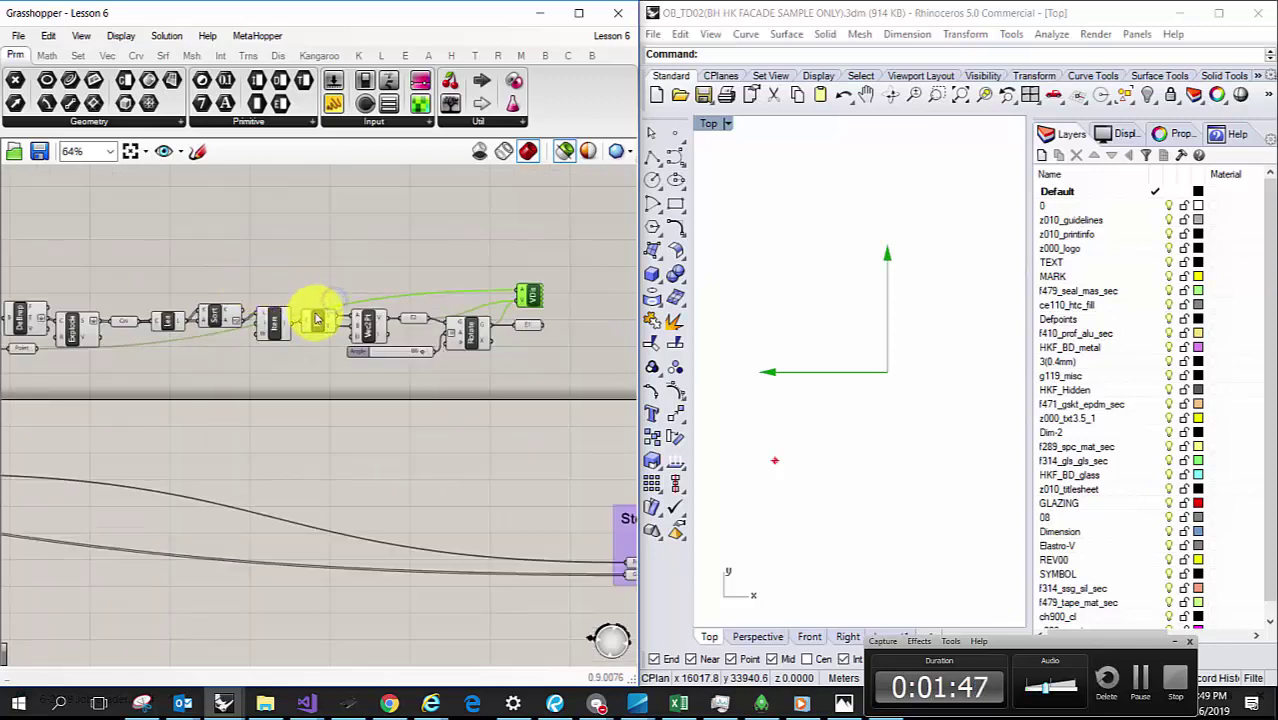
Step: Recheck the List Item, DeBrep and curve previews, following the chain through to the E1 and E2 vectors
click(249, 328)
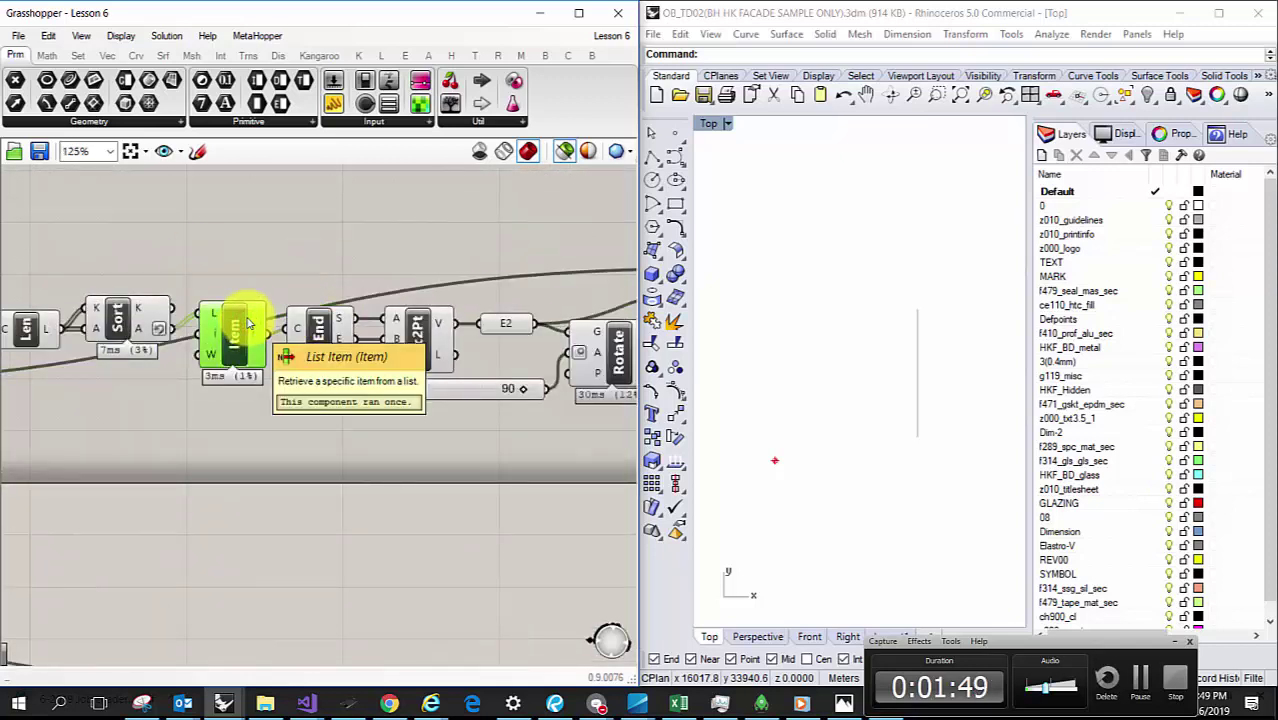
right_drag(217, 322, 367, 307)
scroll(288, 314, down, 2)
scroll(112, 330, up, 1)
right_drag(77, 328, 178, 333)
click(121, 305)
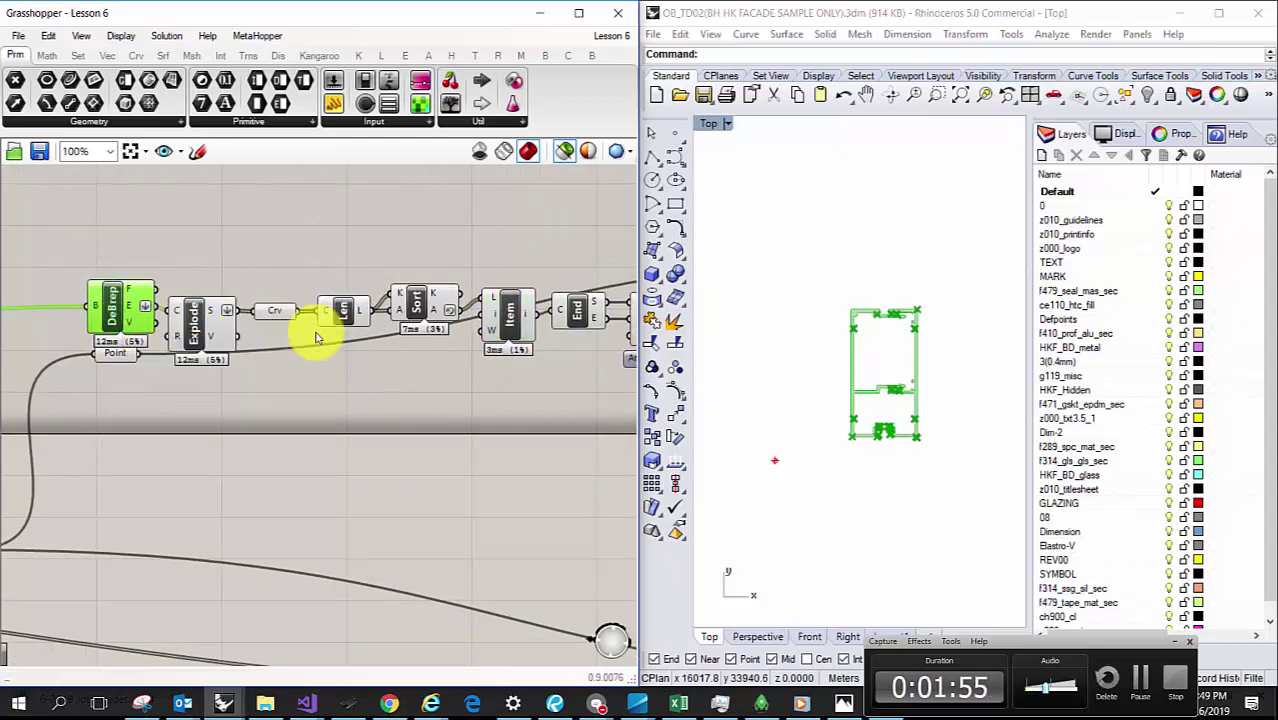
scroll(337, 322, down, 3)
scroll(463, 327, up, 3)
click(390, 318)
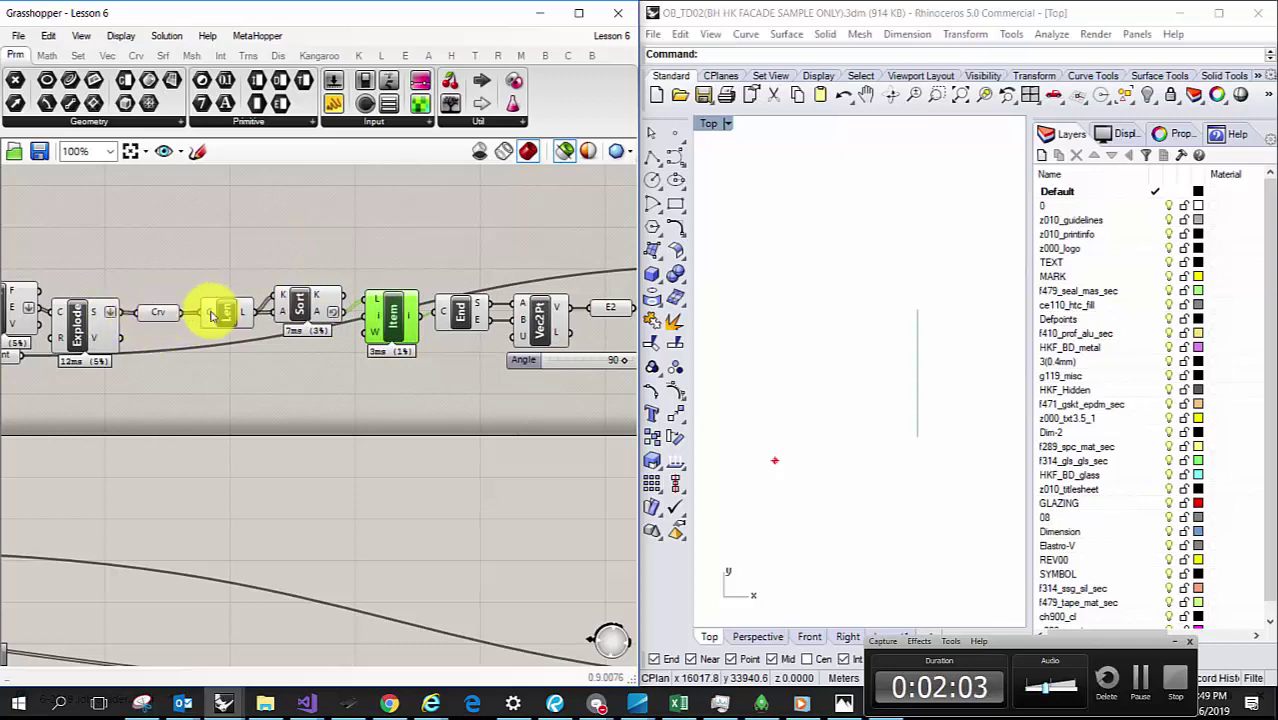
shift+drag(131, 254, 188, 330)
right_drag(418, 439, 428, 363)
scroll(484, 333, up, 1)
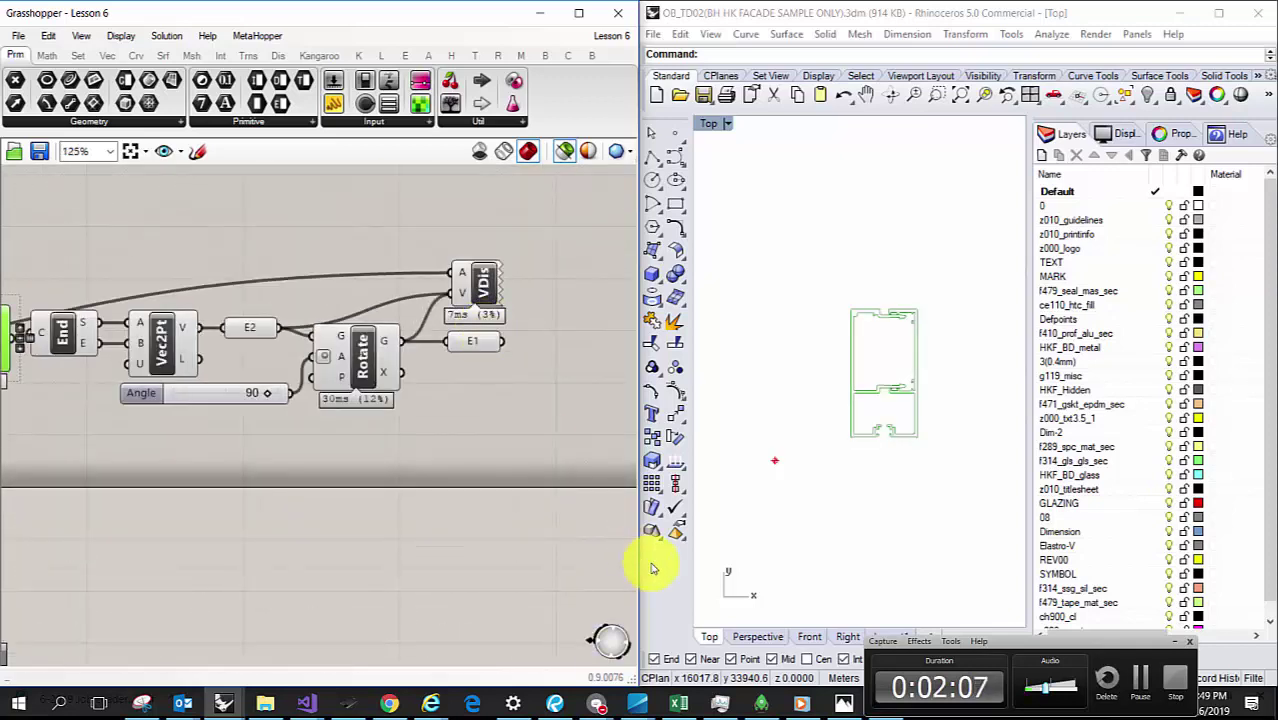
Step: Switch to the MOI 6.JPG sketch in Photos and capture the whole drawing with Snipping Tool
drag(1064, 641, 1148, 596)
mouse_move(855, 705)
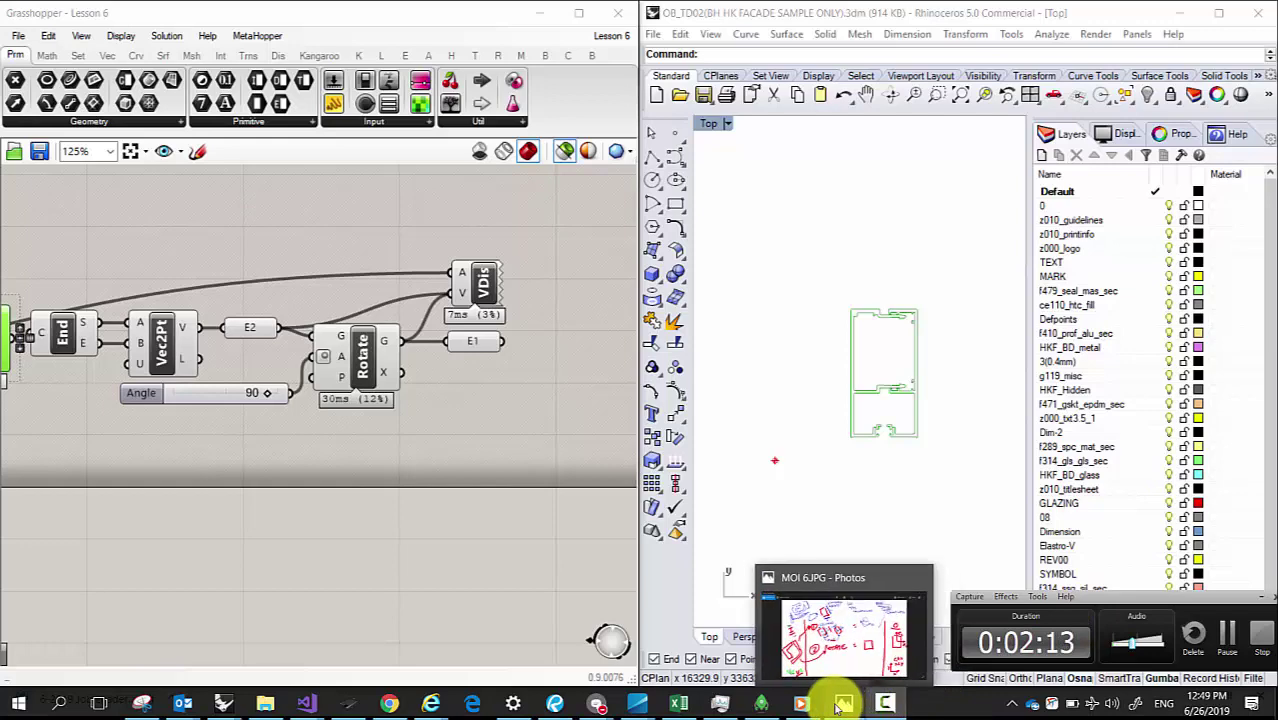
click(840, 704)
drag(1121, 596, 1158, 685)
click(142, 704)
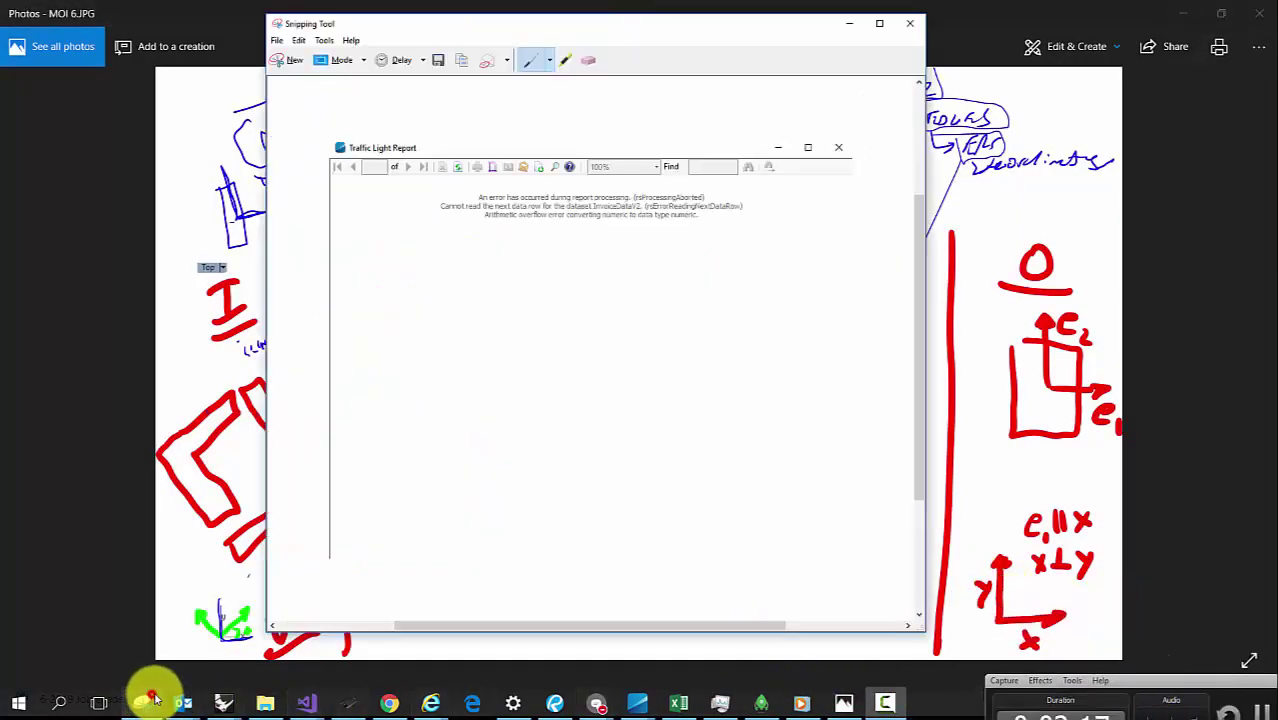
click(292, 62)
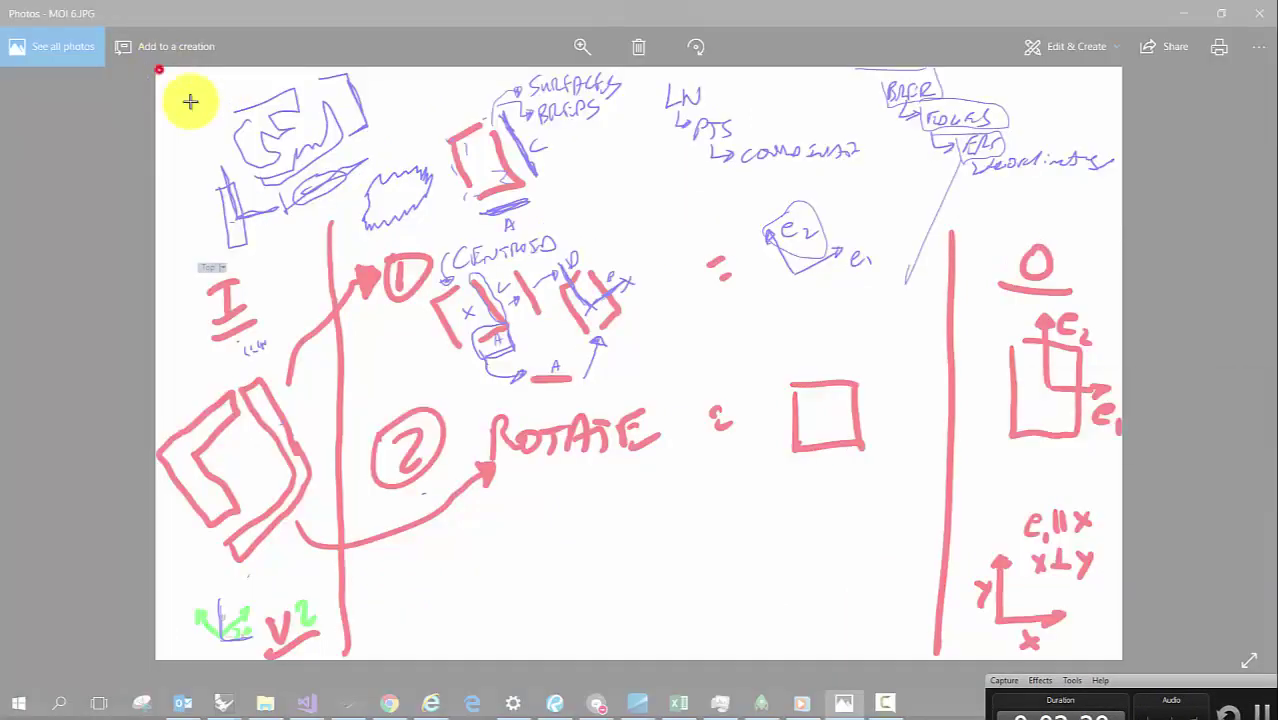
mouse_move(158, 68)
mouse_down()
mouse_move(1127, 651)
mouse_move(1115, 655)
mouse_up()
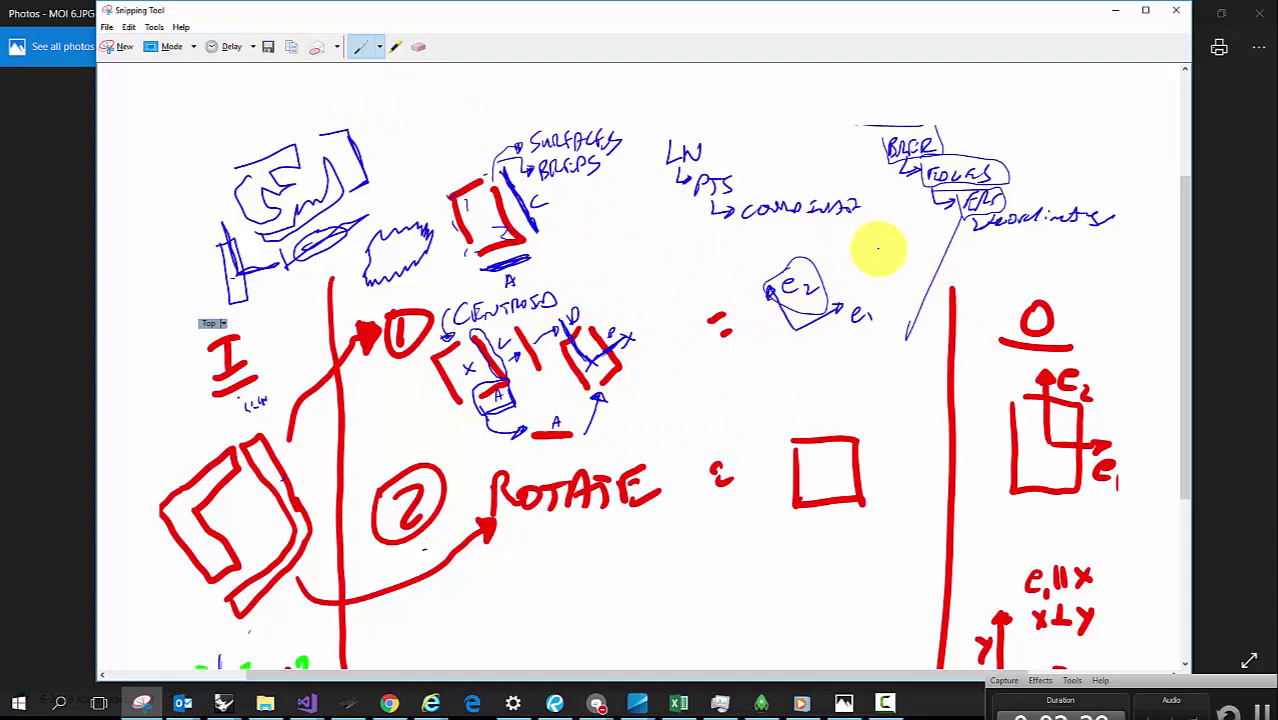
Step: Annotate the snip with strokes beside e2, an arrow from the e1/e2 axes to ROTATE, and an outline around the square
drag(774, 294, 813, 240)
drag(825, 302, 862, 237)
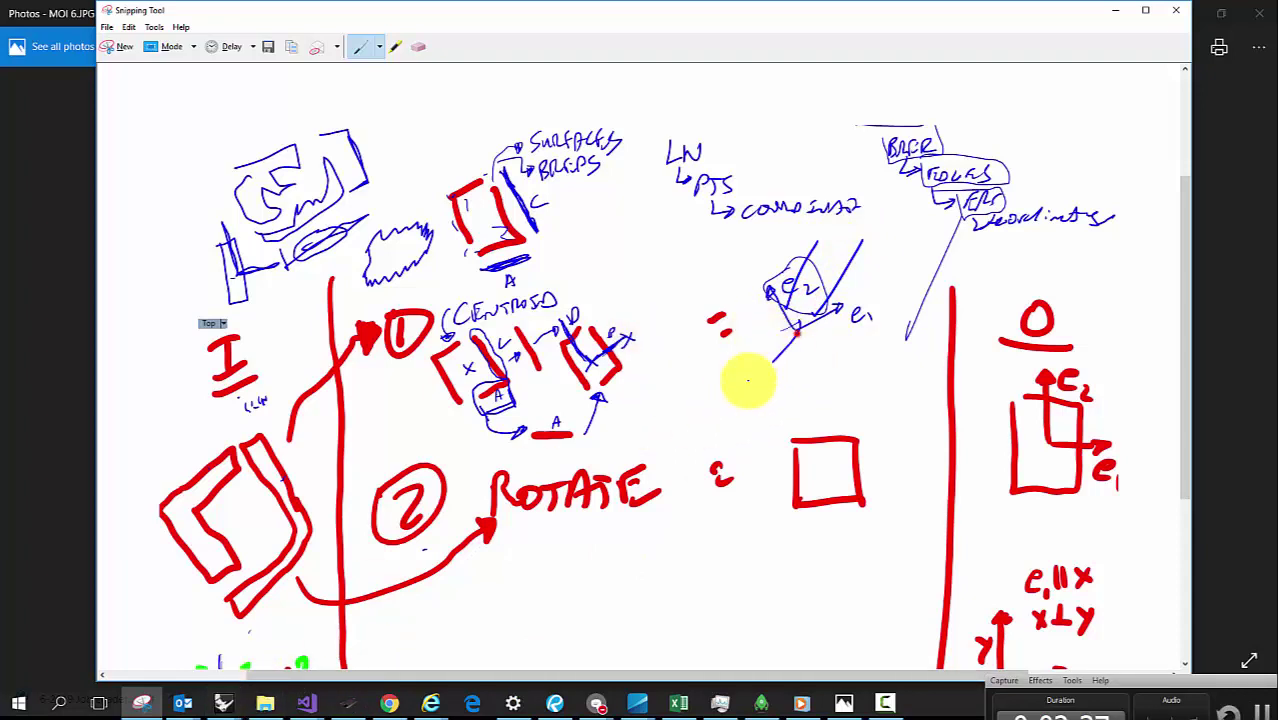
mouse_move(796, 332)
mouse_down()
mouse_move(428, 484)
mouse_move(470, 500)
mouse_up()
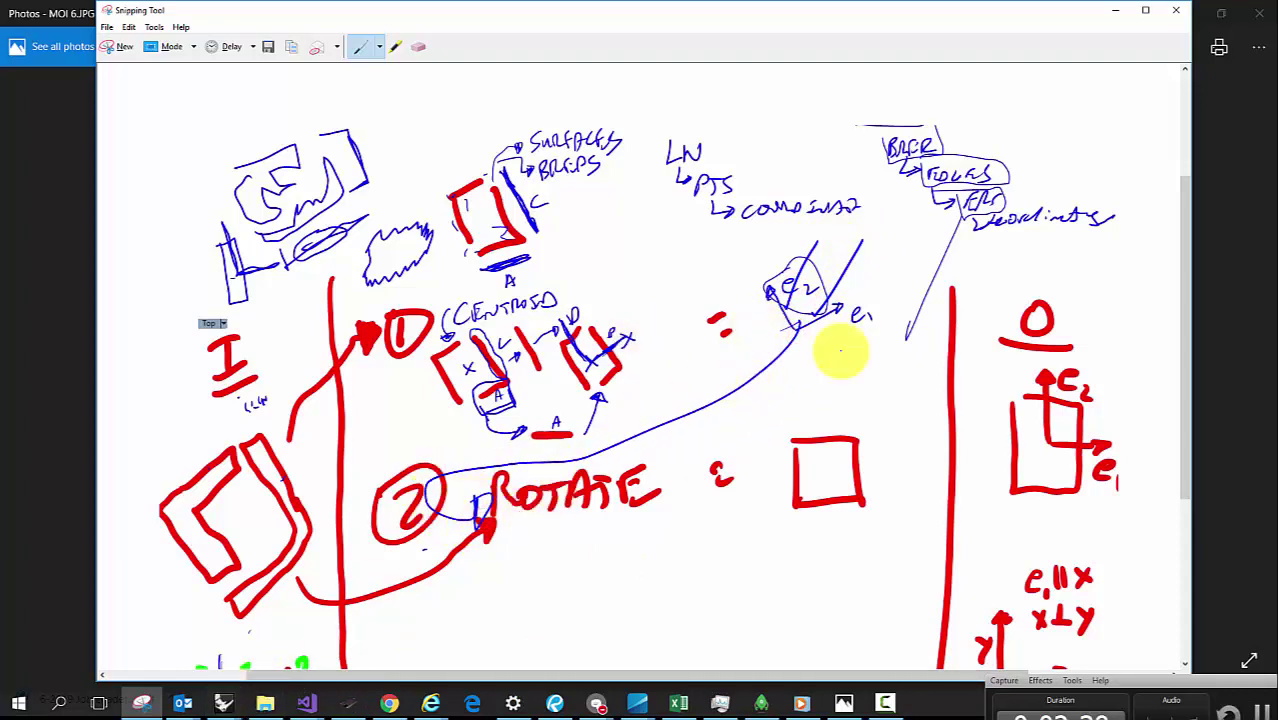
drag(790, 450, 770, 508)
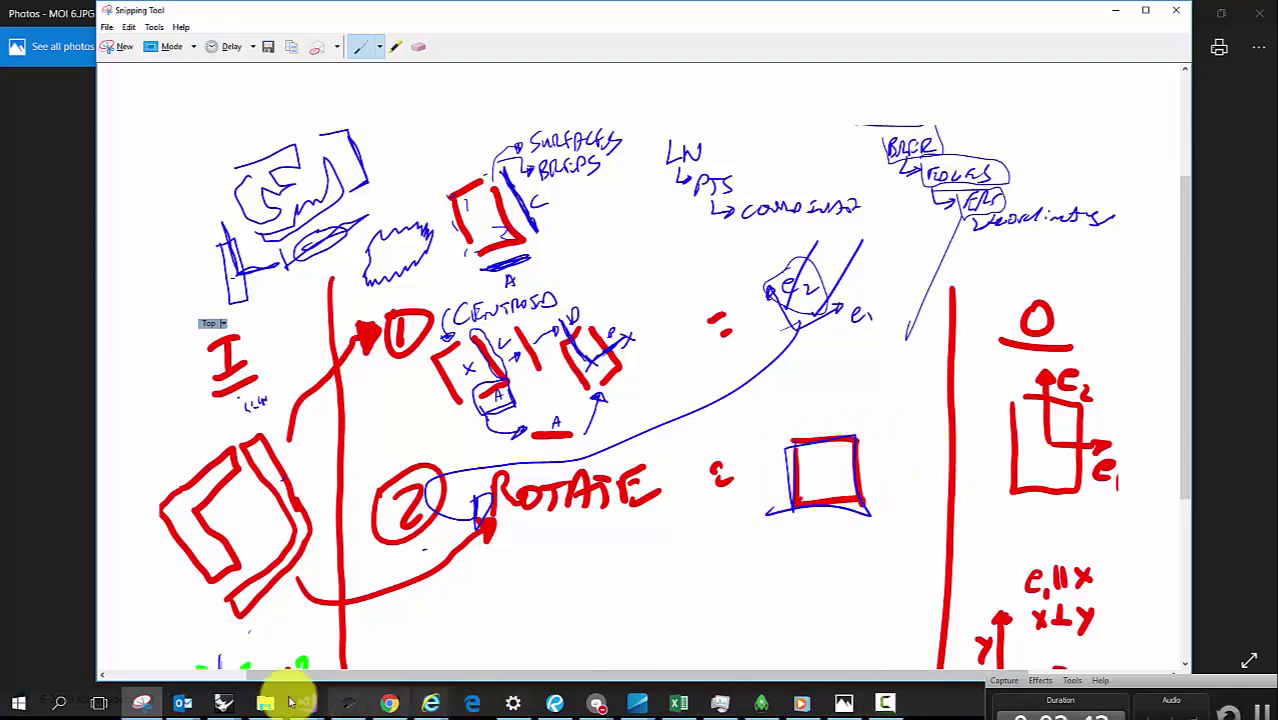
Step: Switch back to Rhino, show the hidden section profile again and select it in the Top view
click(222, 703)
click(300, 640)
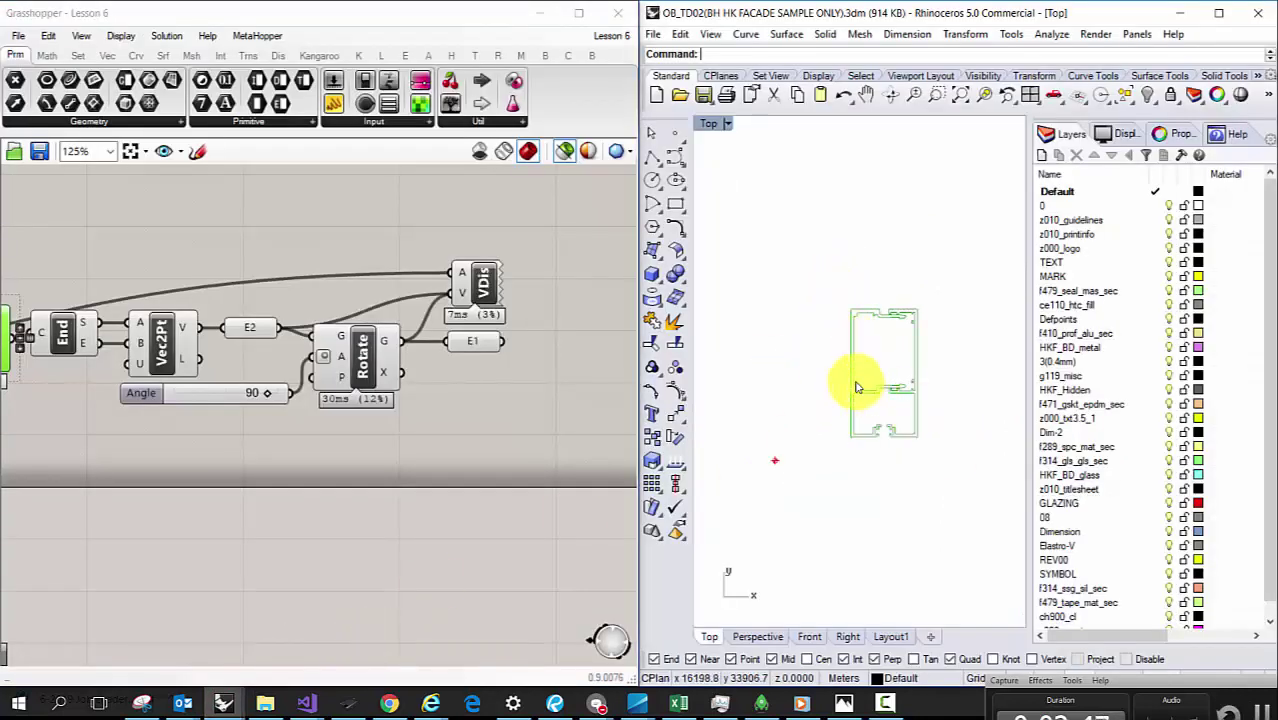
click(1155, 104)
click(1169, 124)
drag(834, 293, 950, 463)
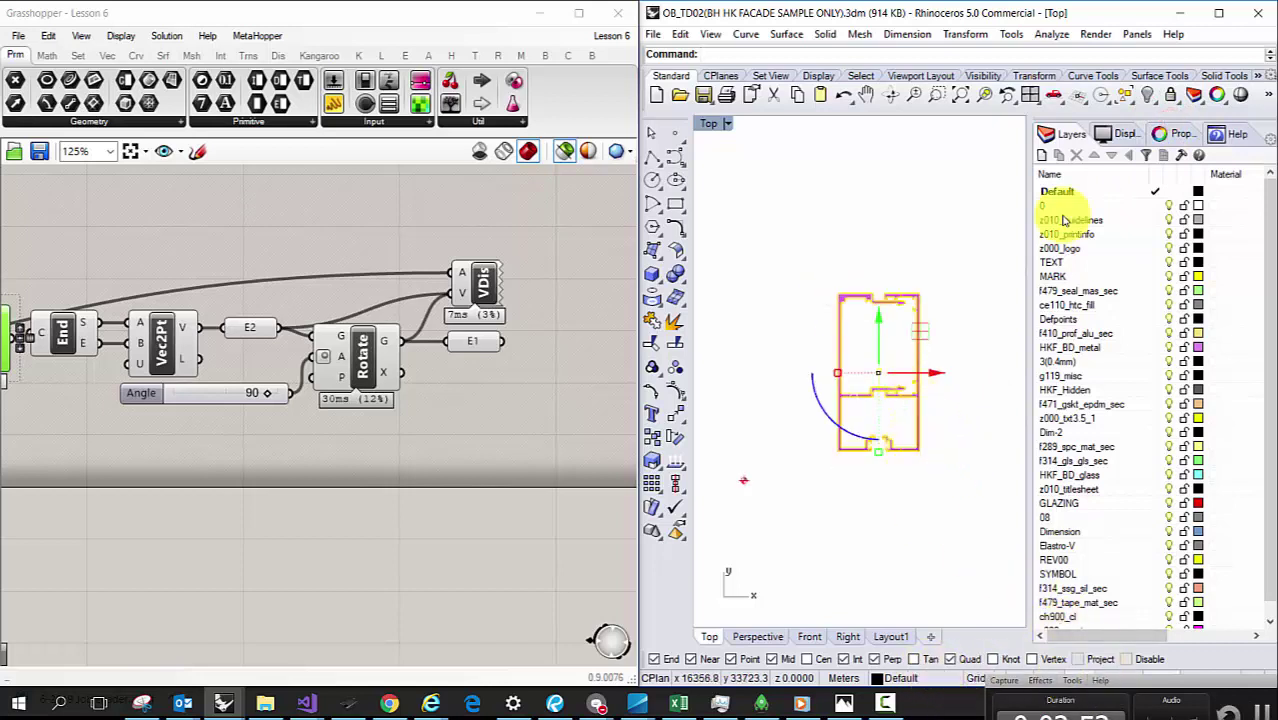
Step: Rotate the section profile counterclockwise in the Top view and display its local-axis vectors with the VDis component
drag(1210, 686, 1180, 712)
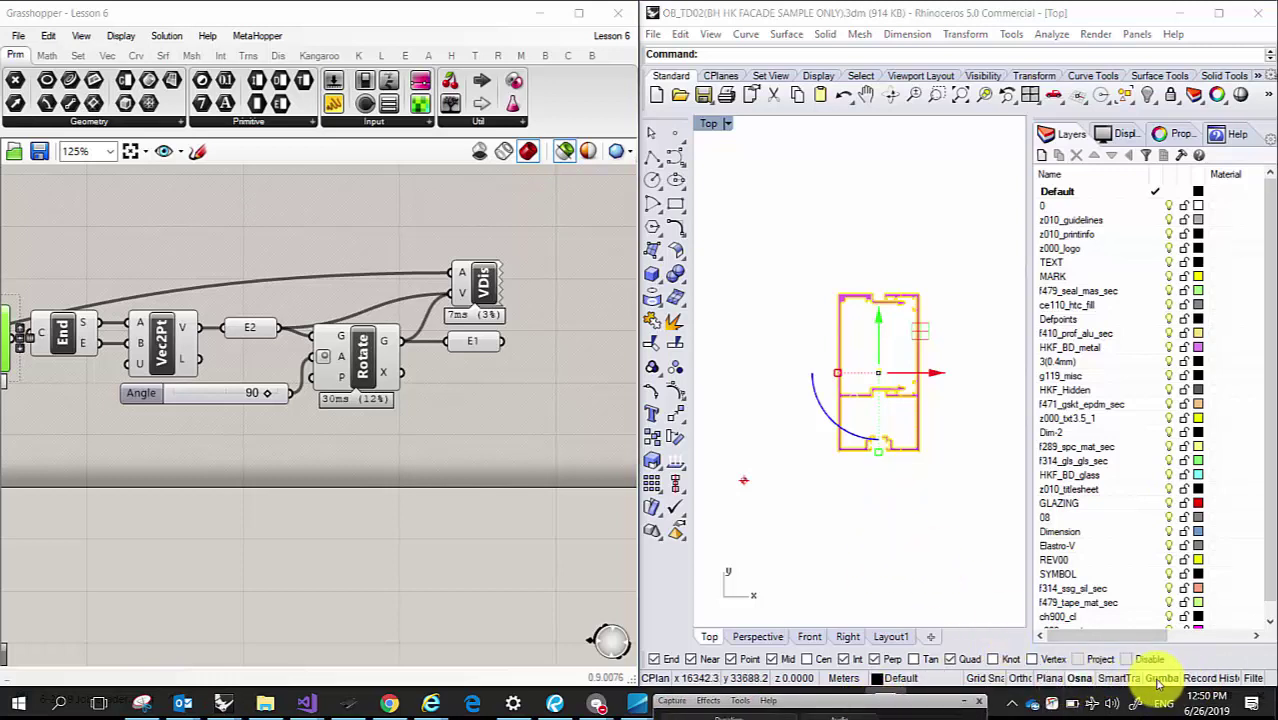
drag(827, 421, 870, 508)
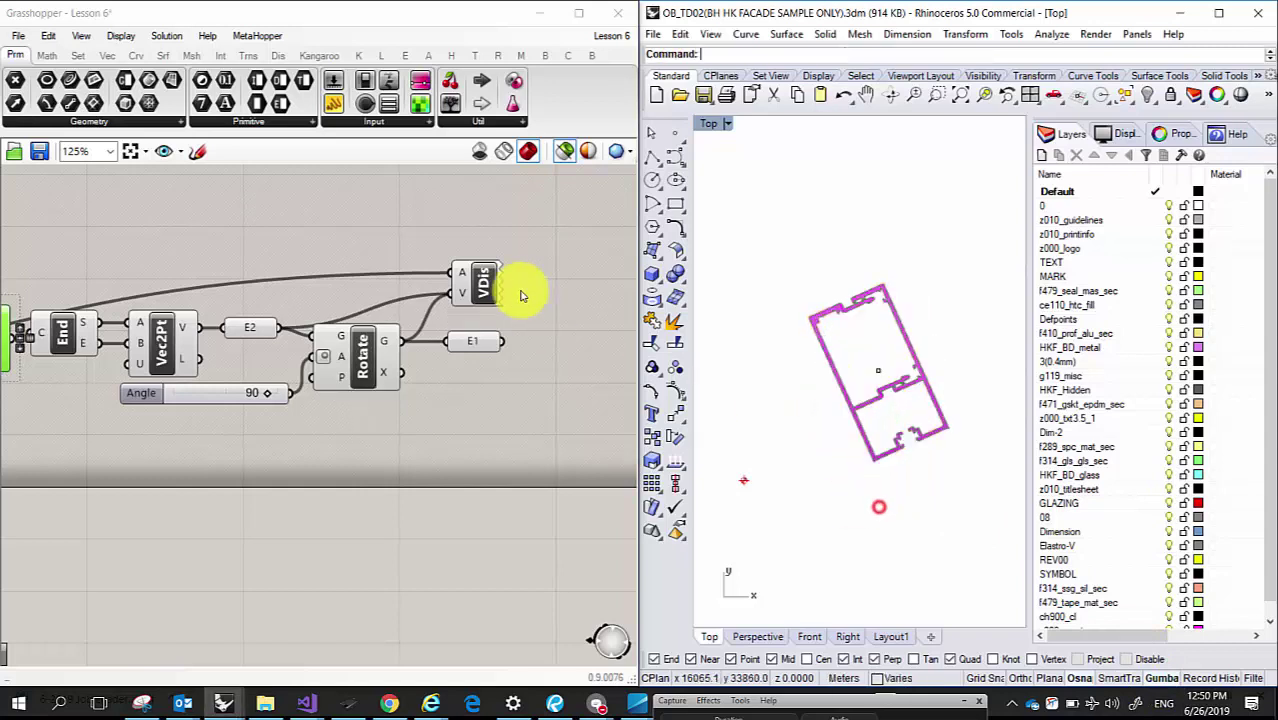
click(488, 288)
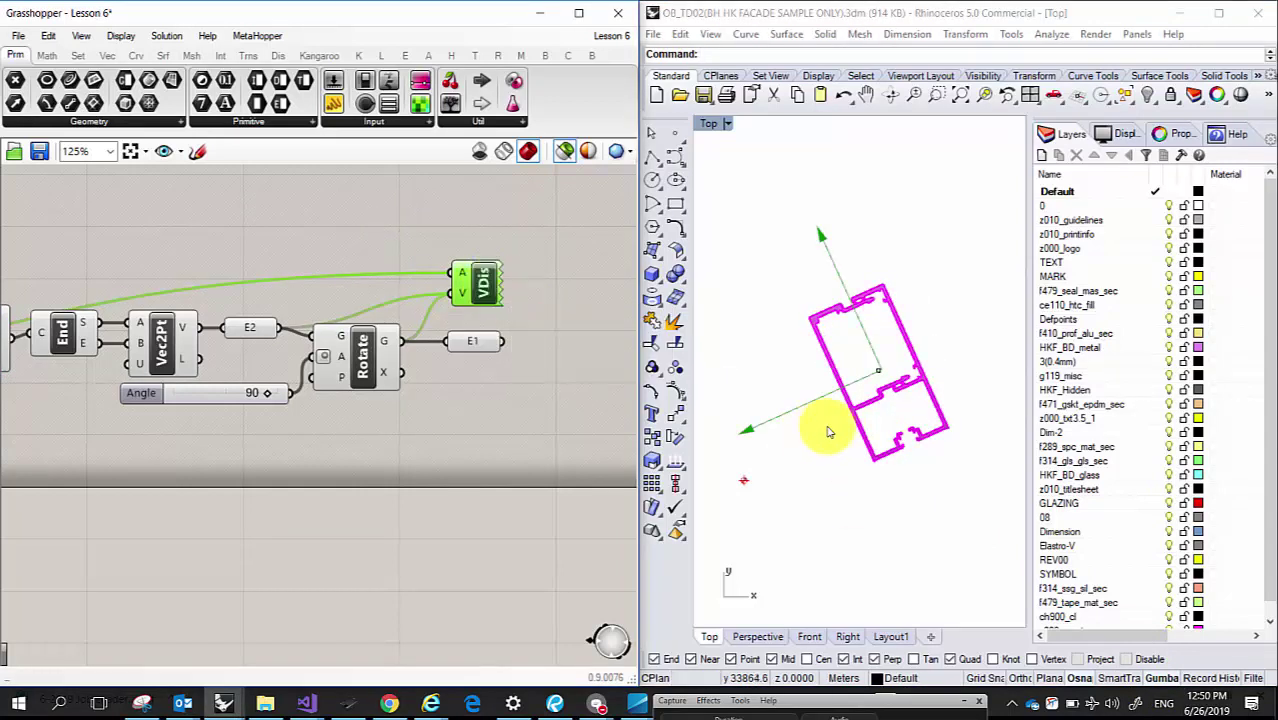
Step: Move the Step 4) Calculate Ixx and Output groups farther from the Step 3 group on the Grasshopper canvas
scroll(428, 362, down, 2)
scroll(470, 340, up, 4)
click(478, 322)
drag(470, 236, 338, 212)
scroll(385, 234, down, 8)
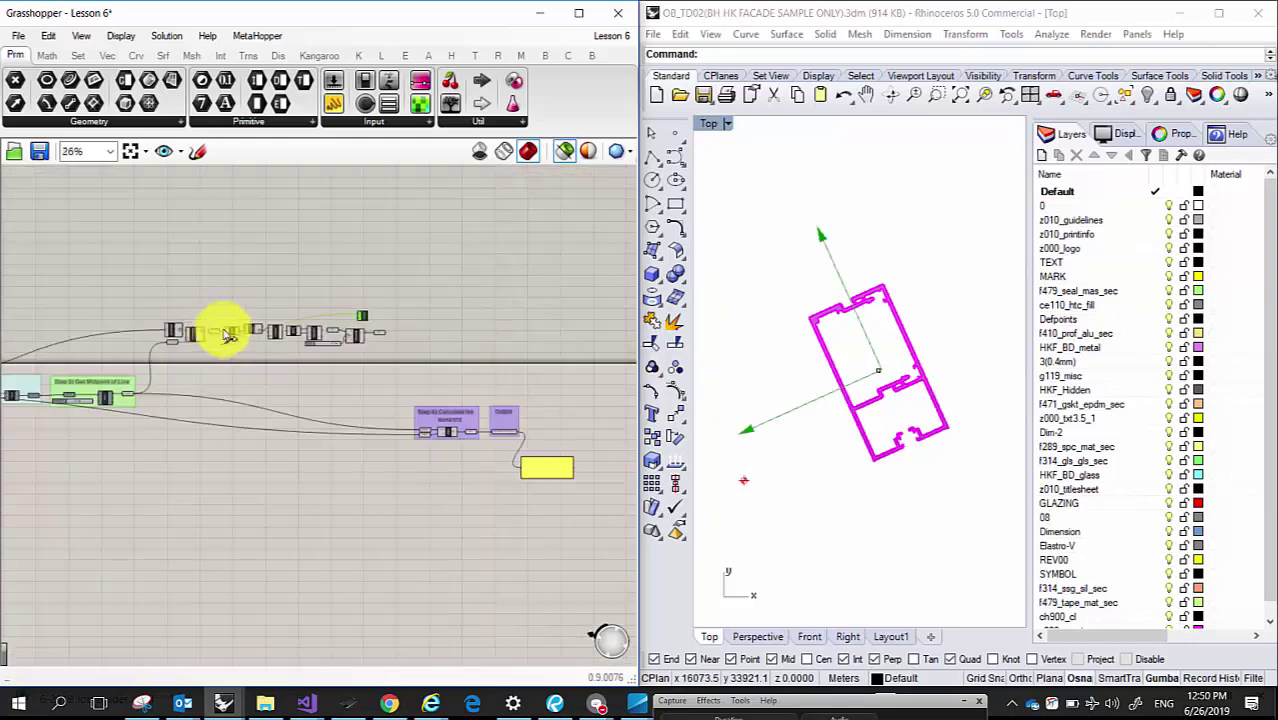
right_drag(430, 406, 382, 384)
mouse_move(510, 475)
mouse_down()
mouse_move(392, 382)
mouse_move(485, 376)
mouse_up()
drag(334, 365, 543, 492)
drag(456, 404, 582, 372)
Step: Copy the Input group's Geo parameter to the start of the local-axis chain, feeding the DeBrep component
scroll(248, 314, up, 4)
right_drag(160, 315, 409, 355)
scroll(322, 345, down, 1)
mouse_move(140, 288)
right_down()
mouse_move(334, 363)
mouse_move(474, 341)
right_up()
scroll(57, 417, up, 1)
right_drag(71, 412, 300, 396)
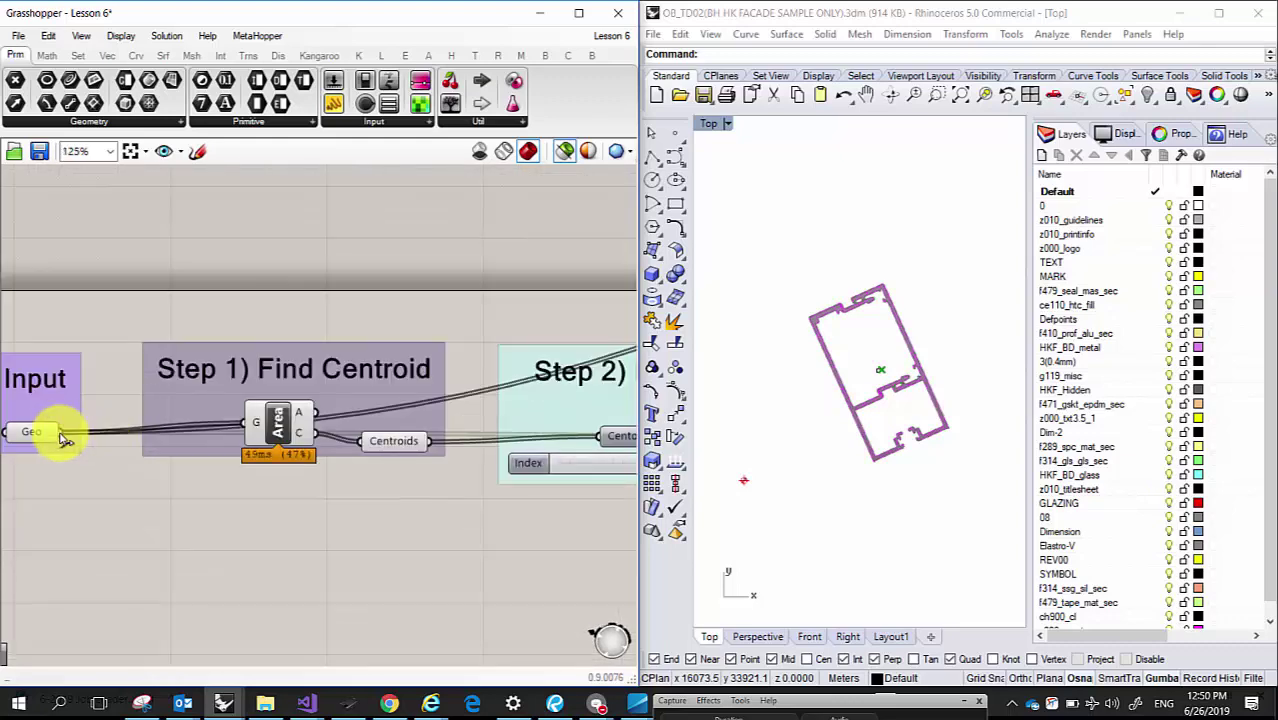
click(37, 433)
alt+drag(38, 436, 542, 277)
scroll(145, 370, down, 5)
scroll(542, 280, up, 4)
right_drag(574, 298, 407, 329)
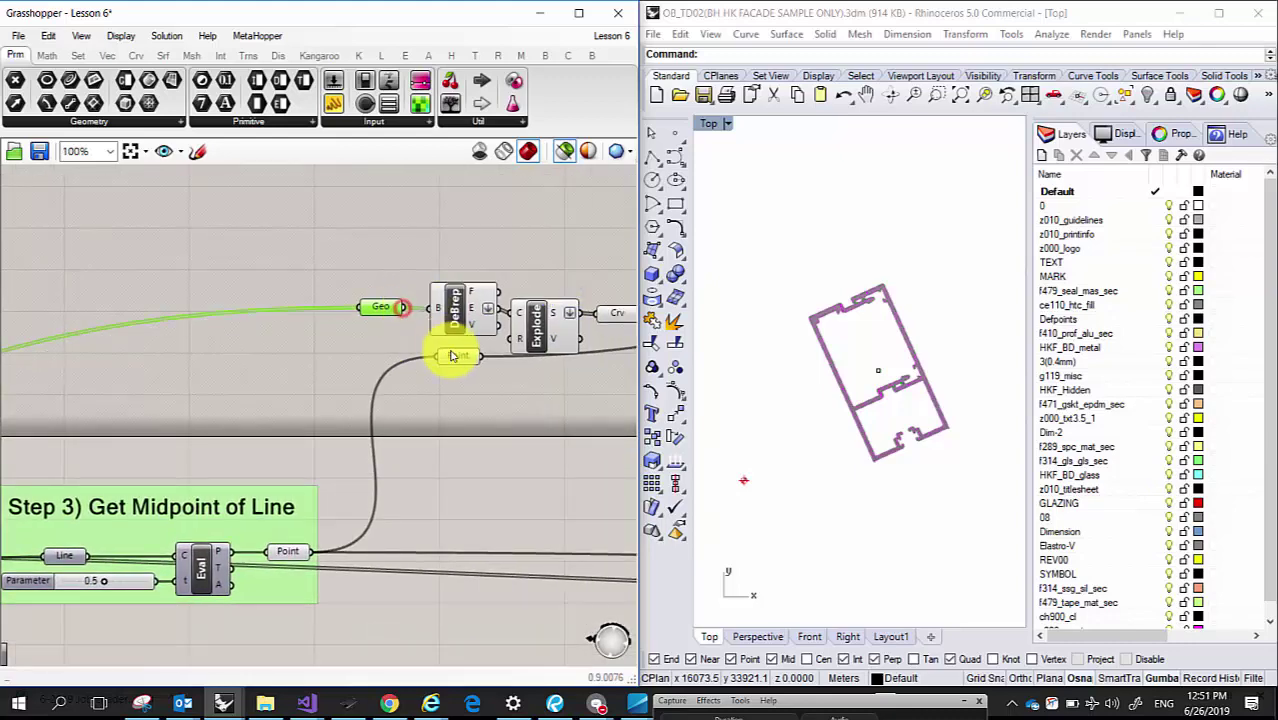
Step: Align the chain's Point parameter beneath the new Geo parameter and preview both
drag(452, 354, 375, 349)
click(385, 313)
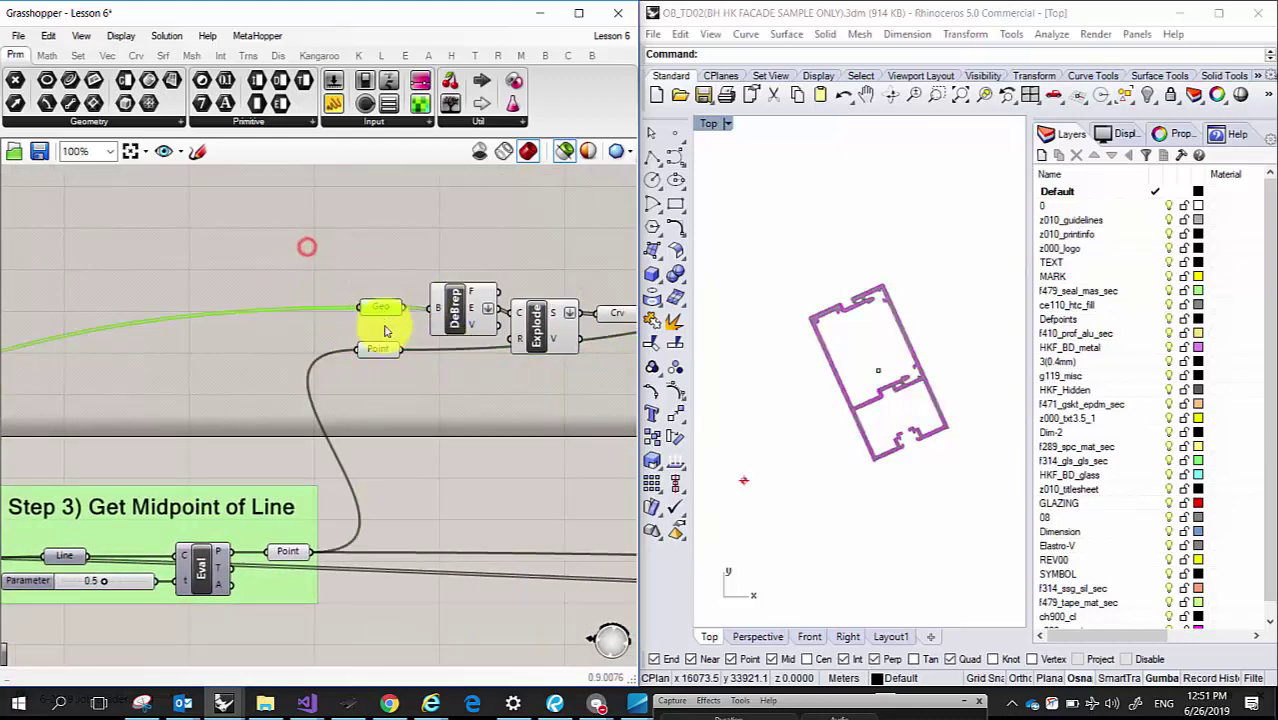
click(385, 352)
Step: Hide the section profile in Rhino's Top view and check the Geo and Point previews again
drag(738, 272, 975, 492)
click(1148, 95)
click(390, 308)
click(378, 353)
Step: Inspect the E1 data at the end of the chain and preview both local-axis vectors with VDis
scroll(346, 327, down, 3)
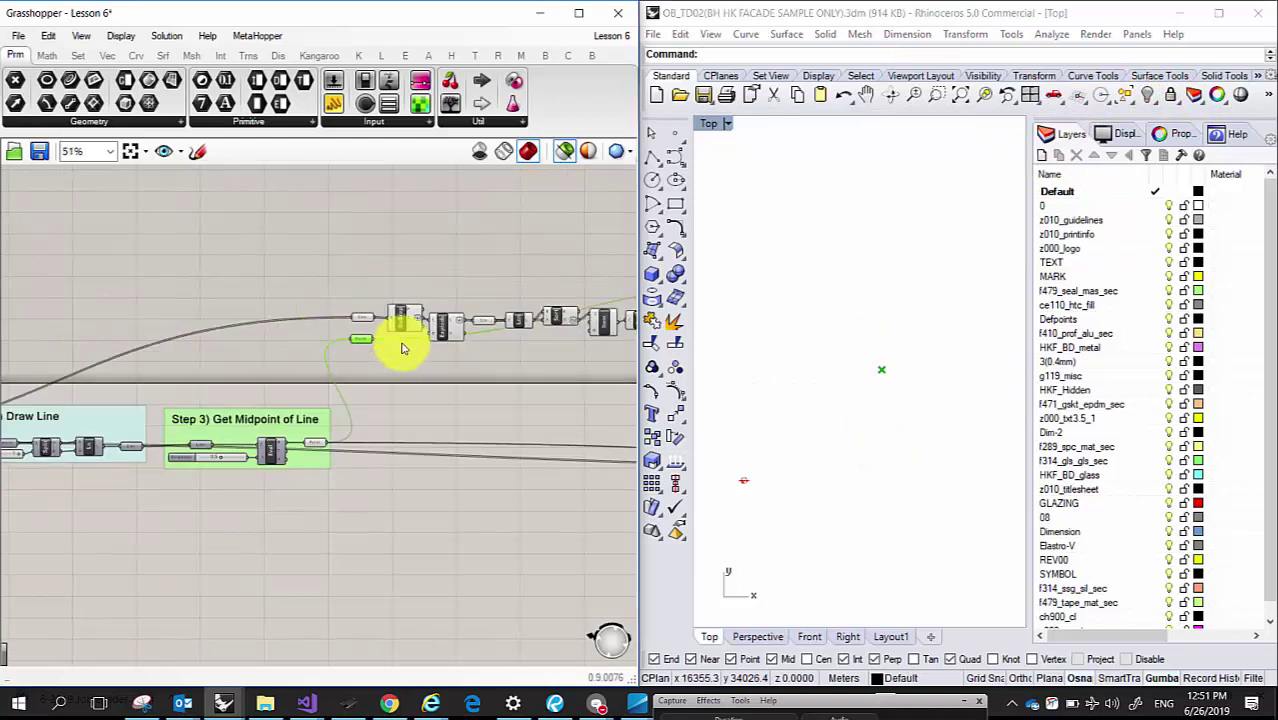
right_drag(420, 337, 210, 344)
scroll(600, 324, up, 4)
click(594, 330)
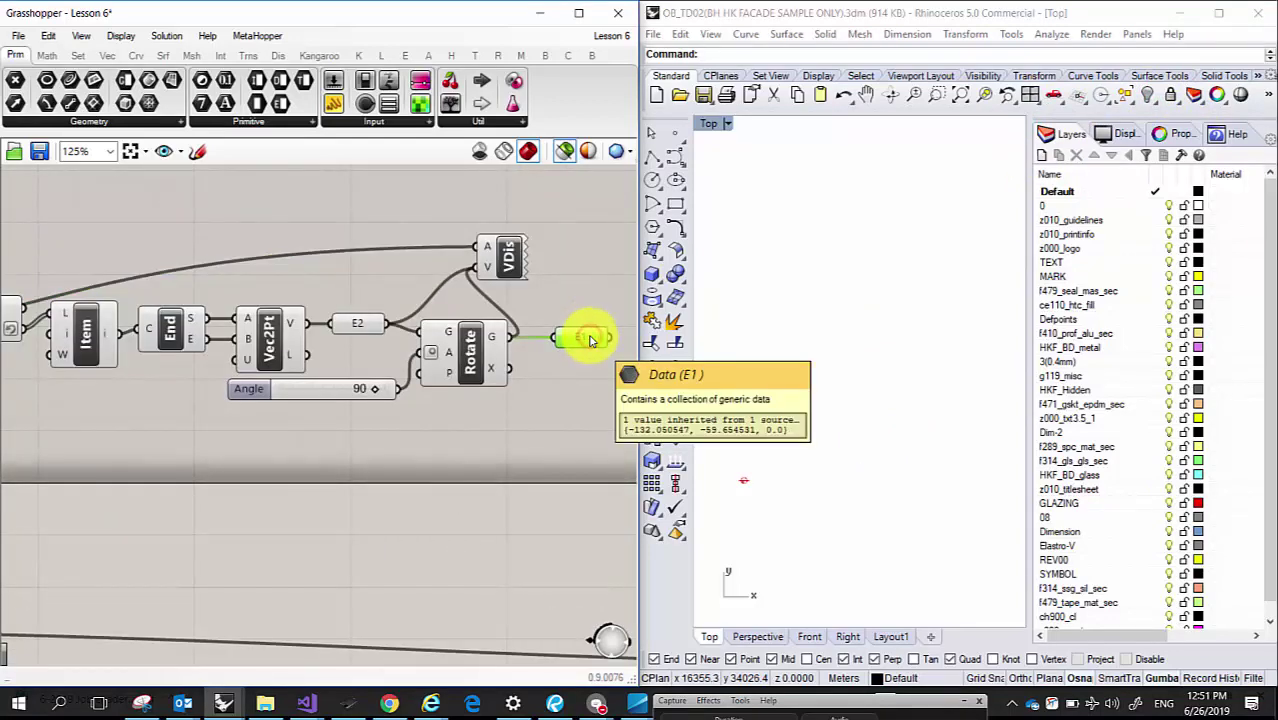
drag(480, 264, 520, 272)
scroll(525, 270, down, 3)
scroll(520, 318, up, 3)
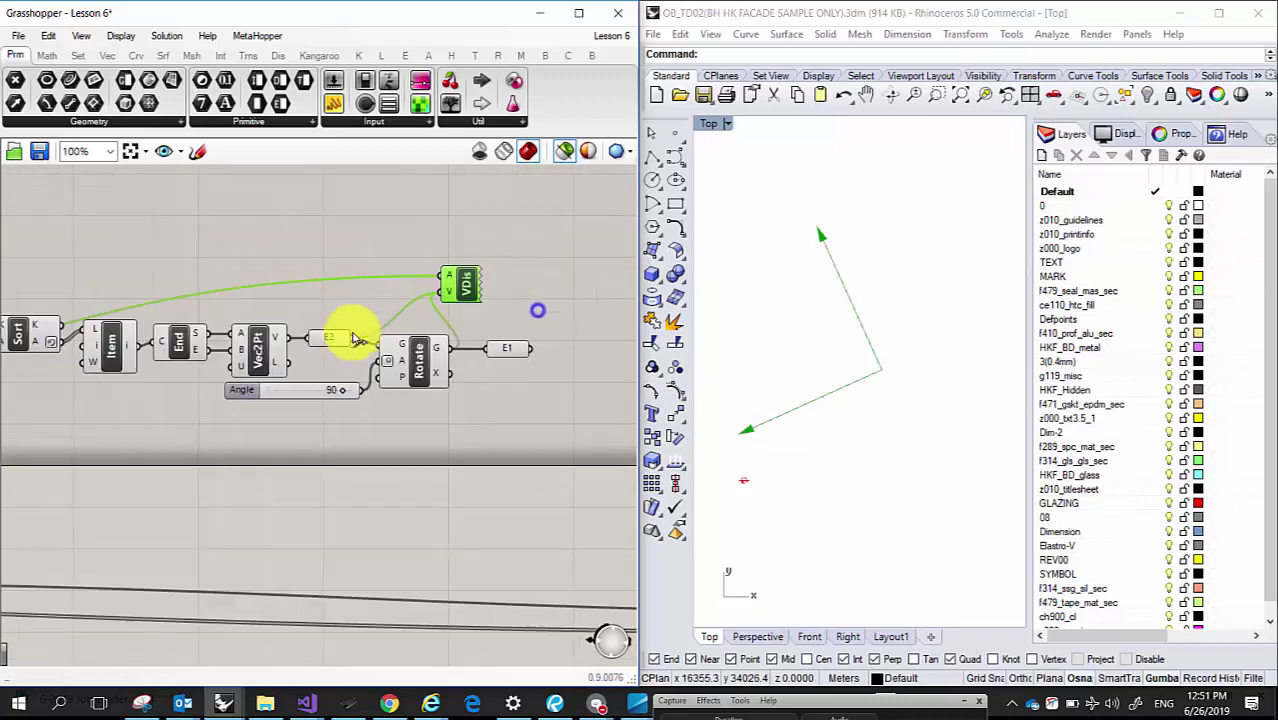
Step: Copy the E2 parameter to the end of the chain just above E1, fed by the original E2
click(330, 337)
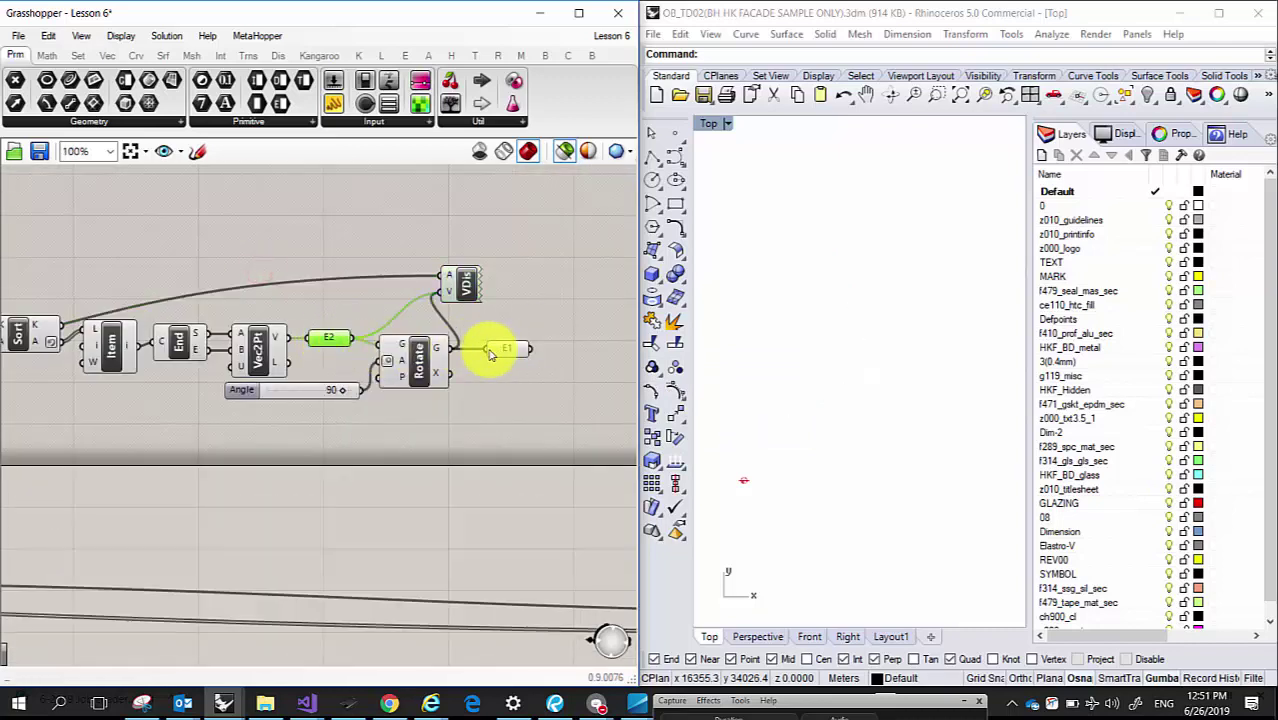
alt+drag(334, 342, 556, 351)
drag(353, 338, 549, 327)
Step: Check the local-axis and ROTATE stages on the MOI 6.JPG sketch in Photos, then minimize it
drag(839, 700, 970, 627)
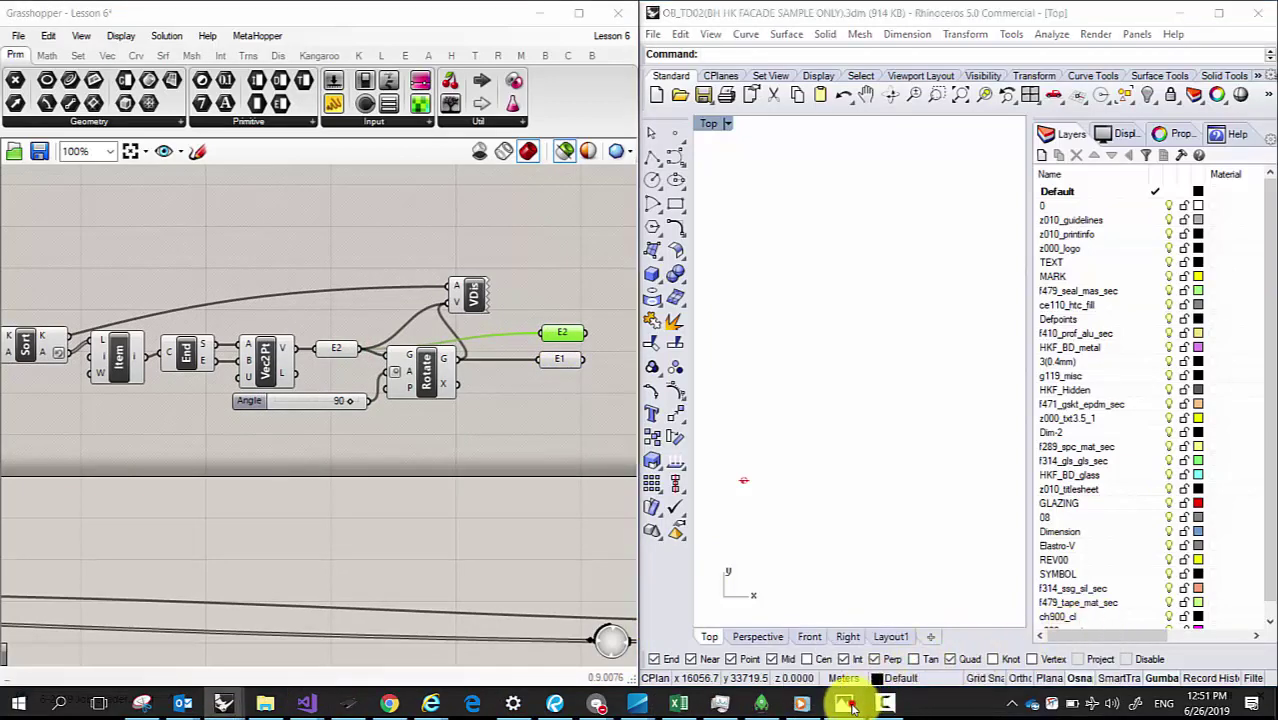
click(845, 700)
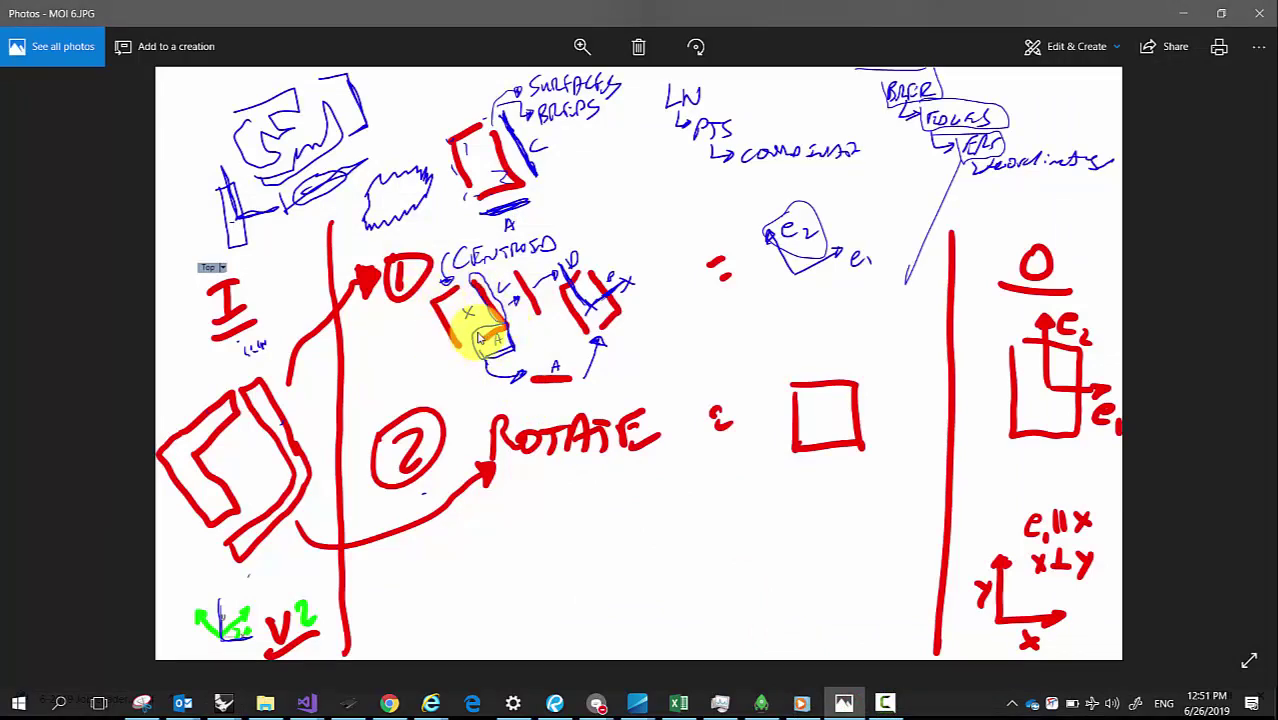
click(1183, 13)
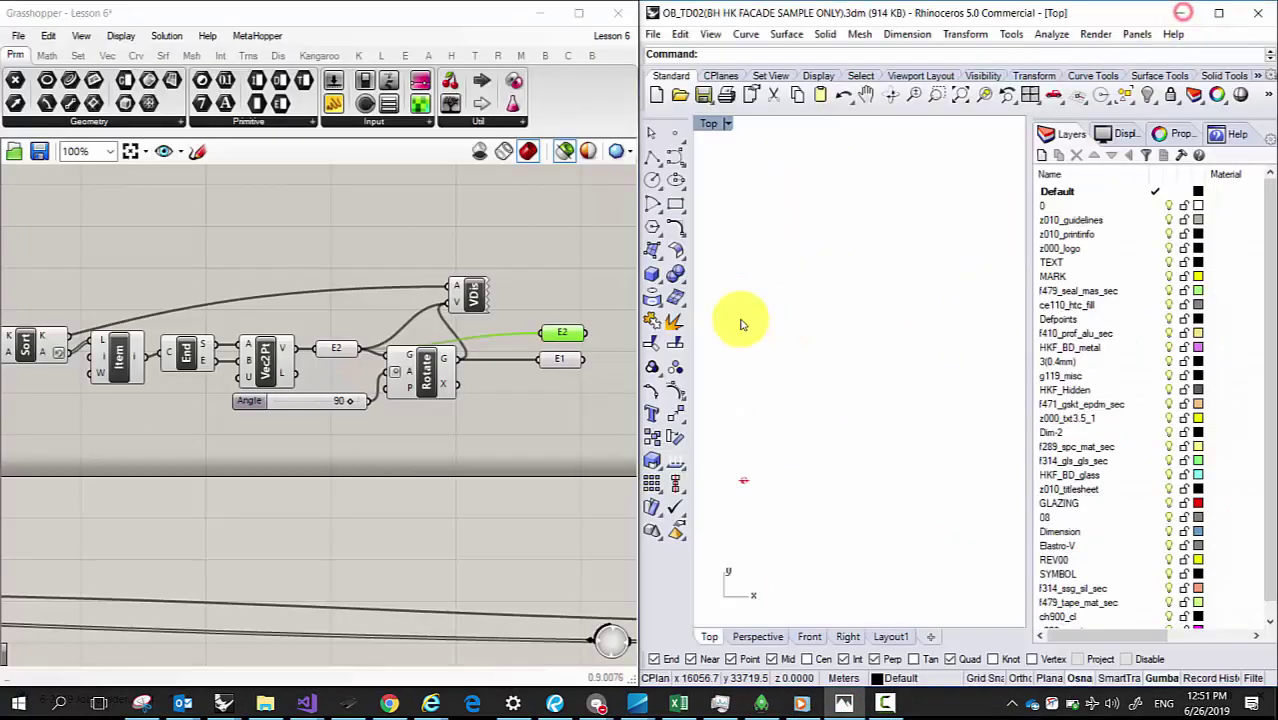
Step: Group the whole chain from Geo and Point to E1 and E2 and place it in line with the Step 3 group
scroll(455, 397, down, 4)
drag(536, 395, 118, 313)
middle_click(216, 301)
click(212, 260)
drag(240, 339, 285, 393)
scroll(281, 396, down, 2)
scroll(274, 430, up, 3)
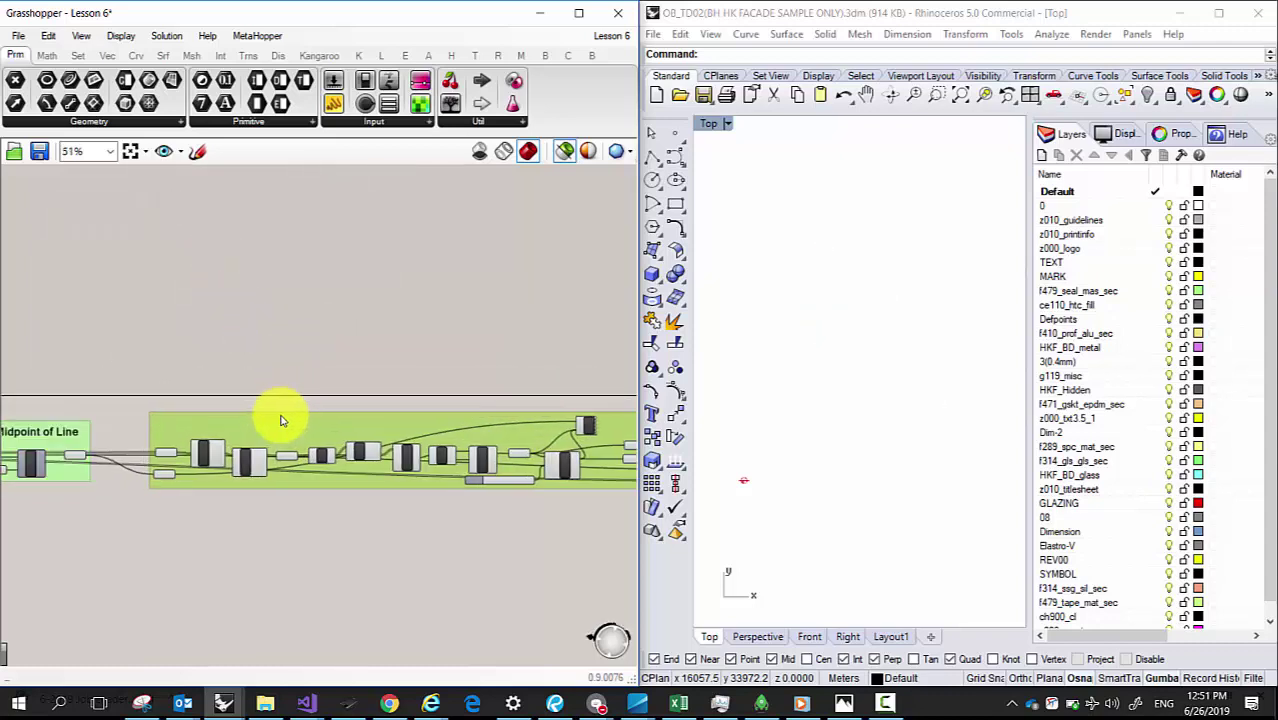
Step: Duplicate the "Step 3) Get Midpoint of Line" title and place the copy over the new group
scroll(156, 445, up, 3)
right_drag(145, 438, 185, 383)
right_drag(301, 382, 485, 399)
click(75, 398)
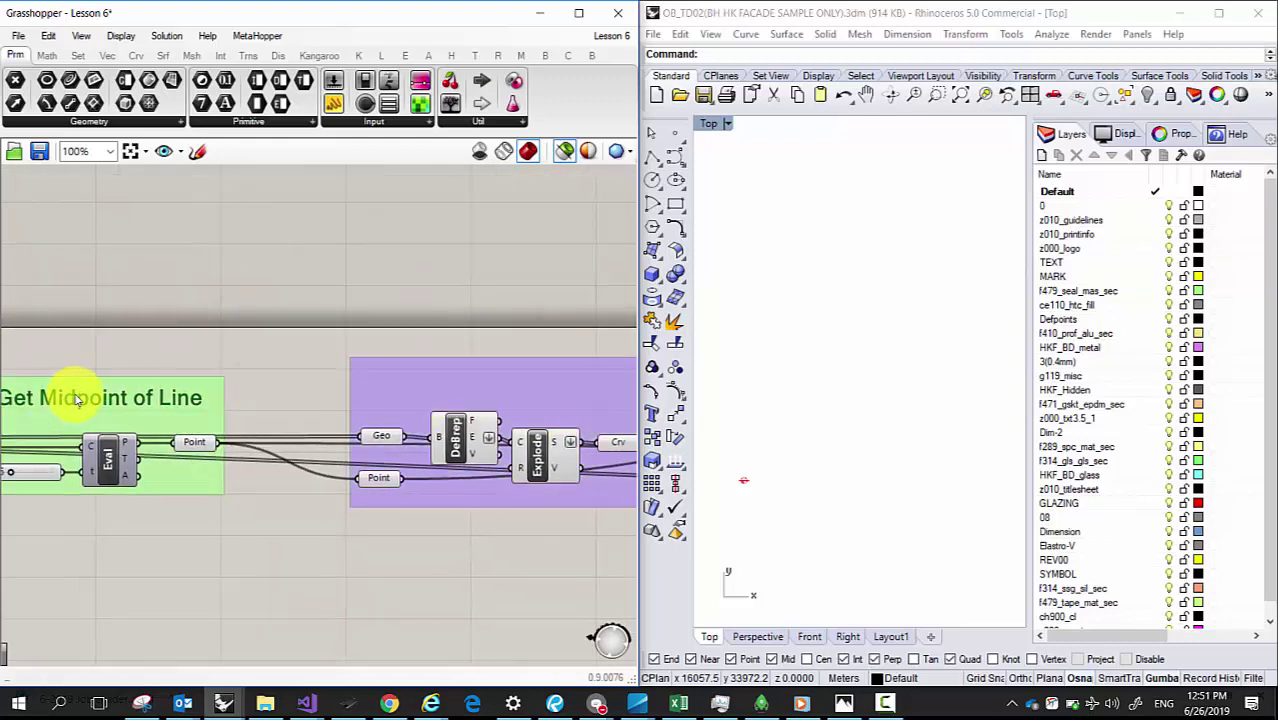
key(ctrl+v)
drag(173, 403, 430, 388)
Step: Change the copied title's text to "Step 4) Rotate to GCS"
double_click(435, 382)
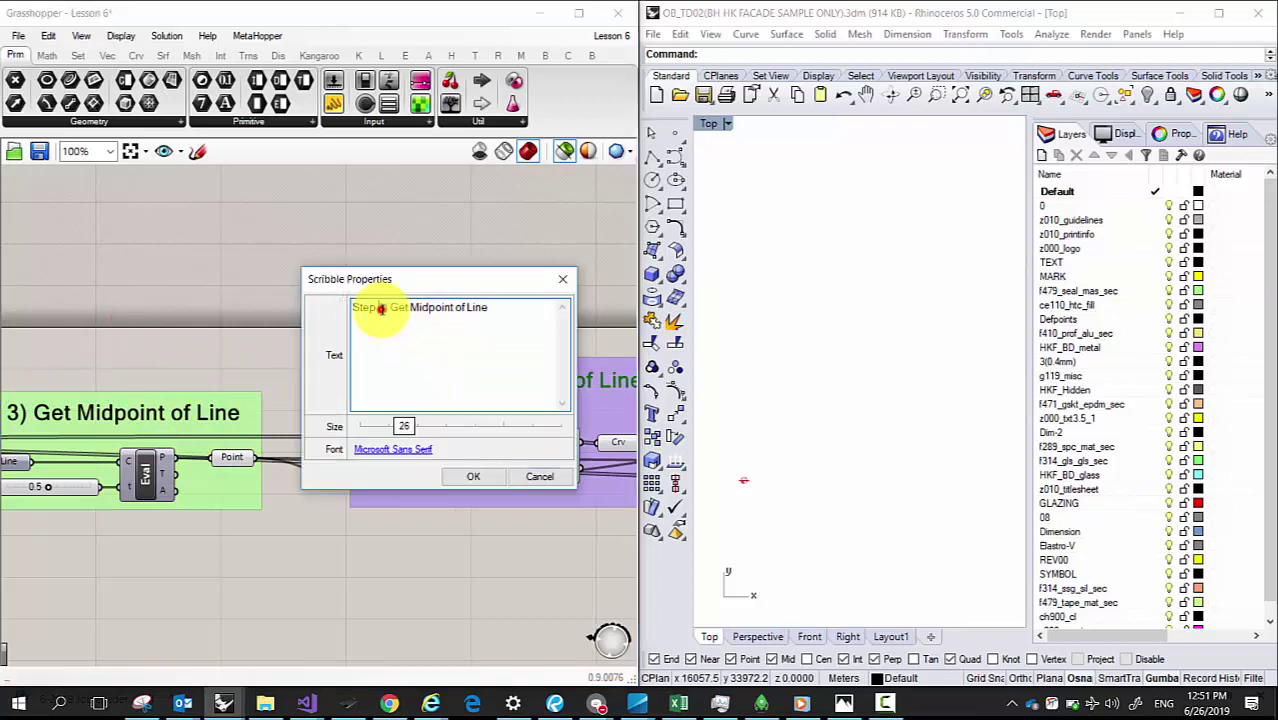
drag(397, 308, 490, 308)
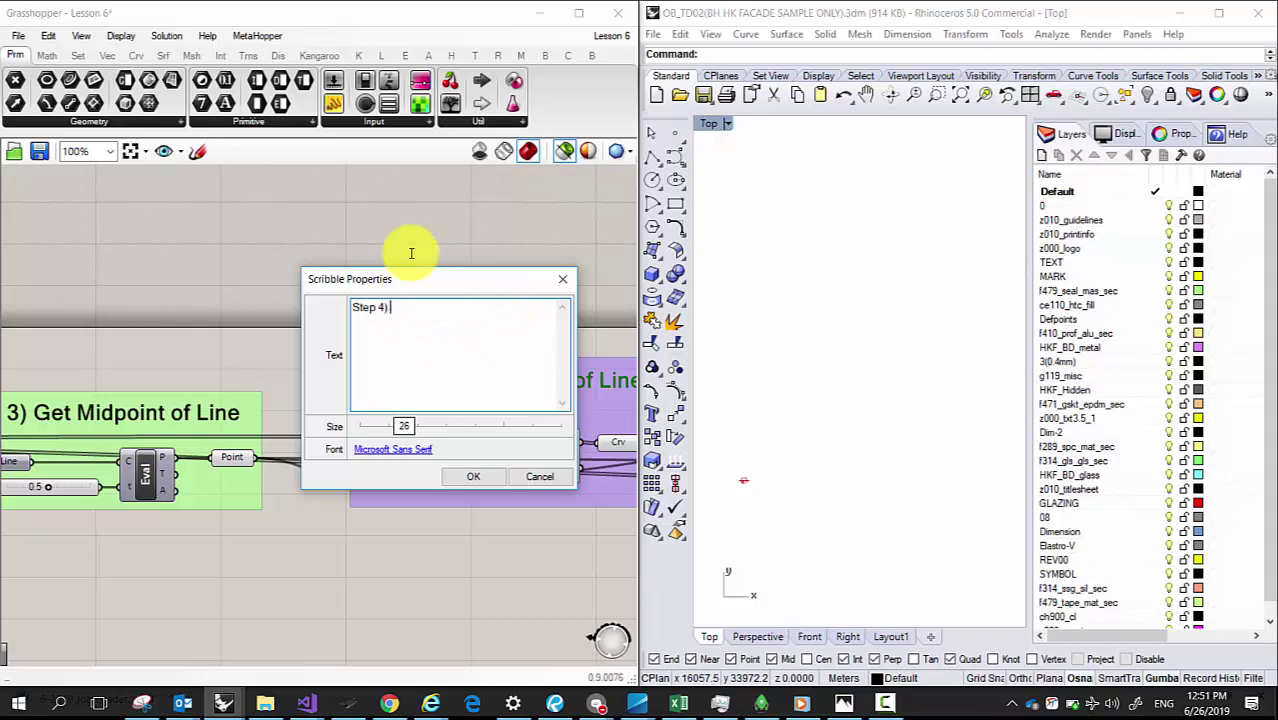
text(GCS)
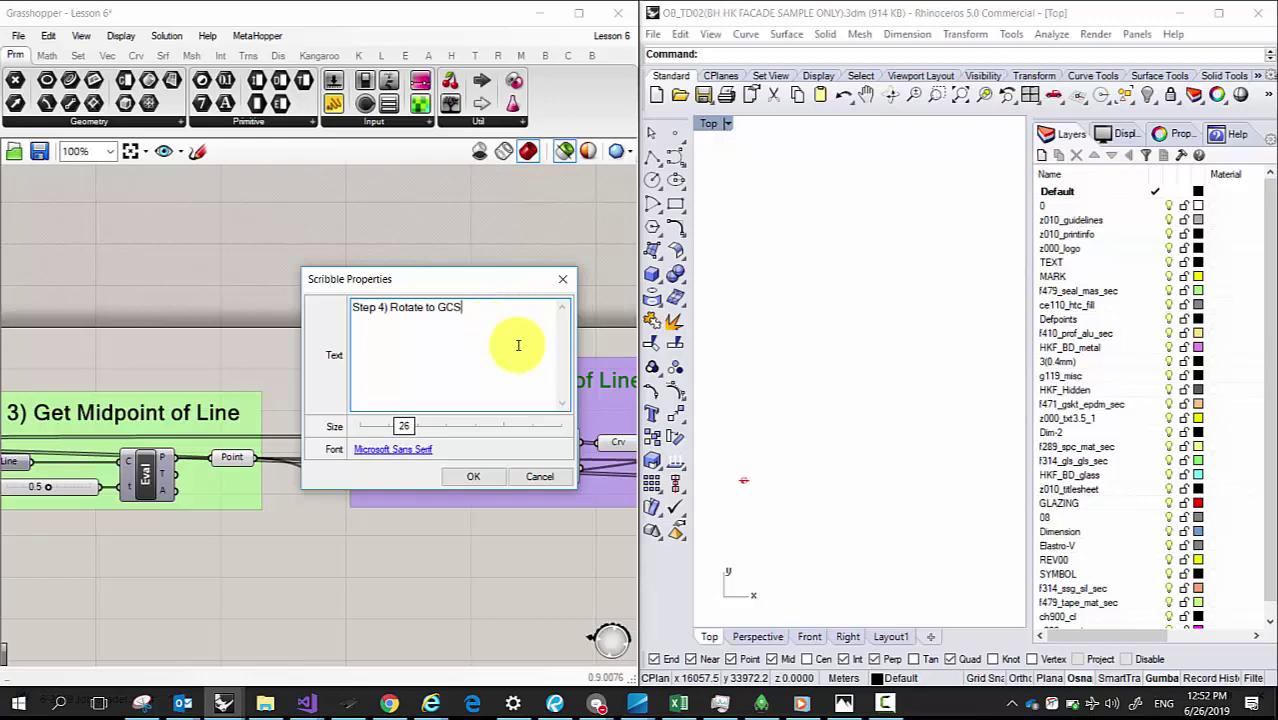
click(464, 477)
Step: Position the "Step 4) Rotate to GCS" title above the chain's first components and add it to their group
right_drag(508, 388, 279, 382)
scroll(279, 382, down, 2)
right_click(401, 367)
click(448, 506)
right_drag(459, 486, 260, 434)
scroll(260, 434, down, 3)
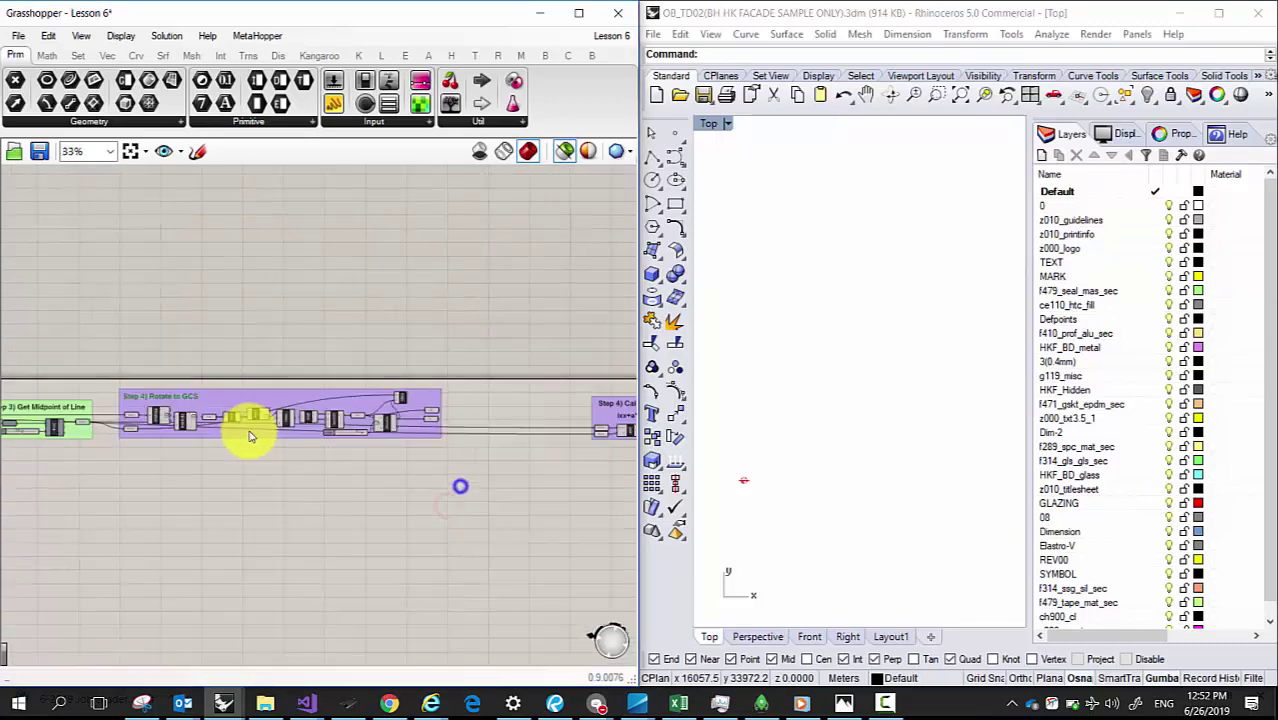
Step: Examine the Step 4) Calculate Ixx group and preview the Point and Geo inputs feeding its PAT component
scroll(377, 415, up, 3)
right_drag(466, 402, 200, 388)
right_drag(413, 408, 219, 419)
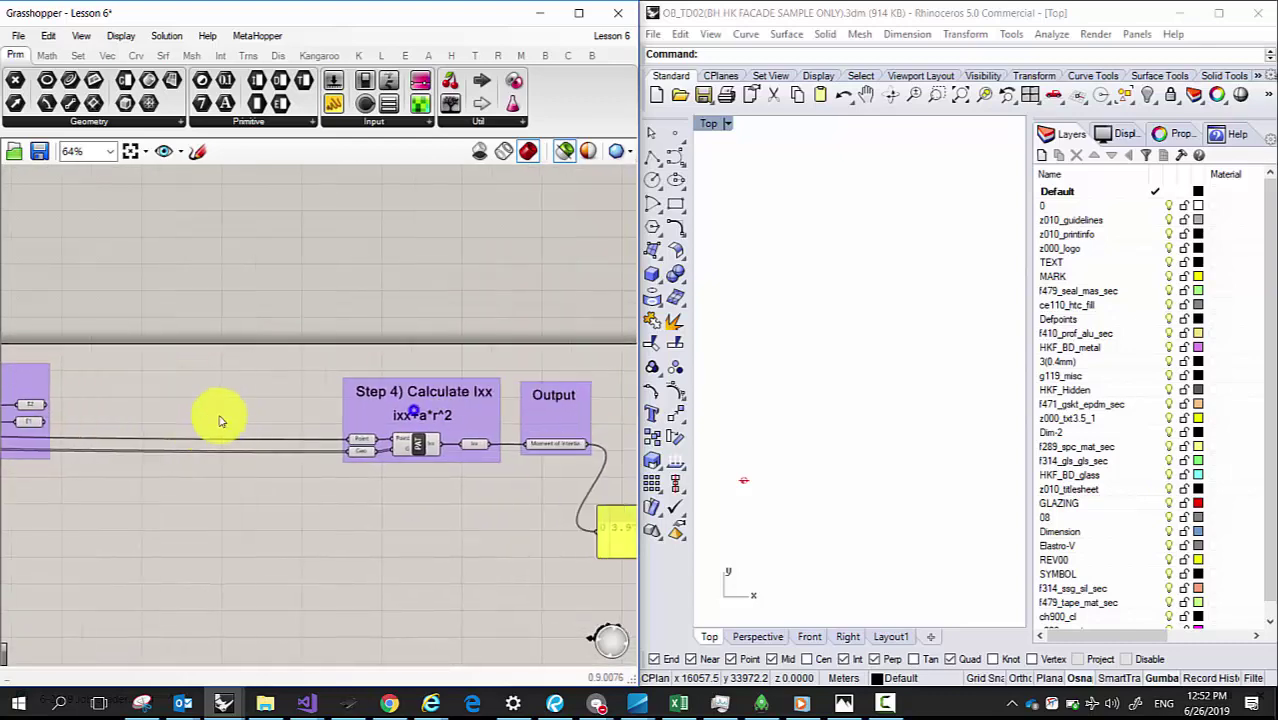
scroll(219, 418, down, 3)
click(195, 308)
drag(195, 308, 482, 496)
scroll(304, 421, up, 8)
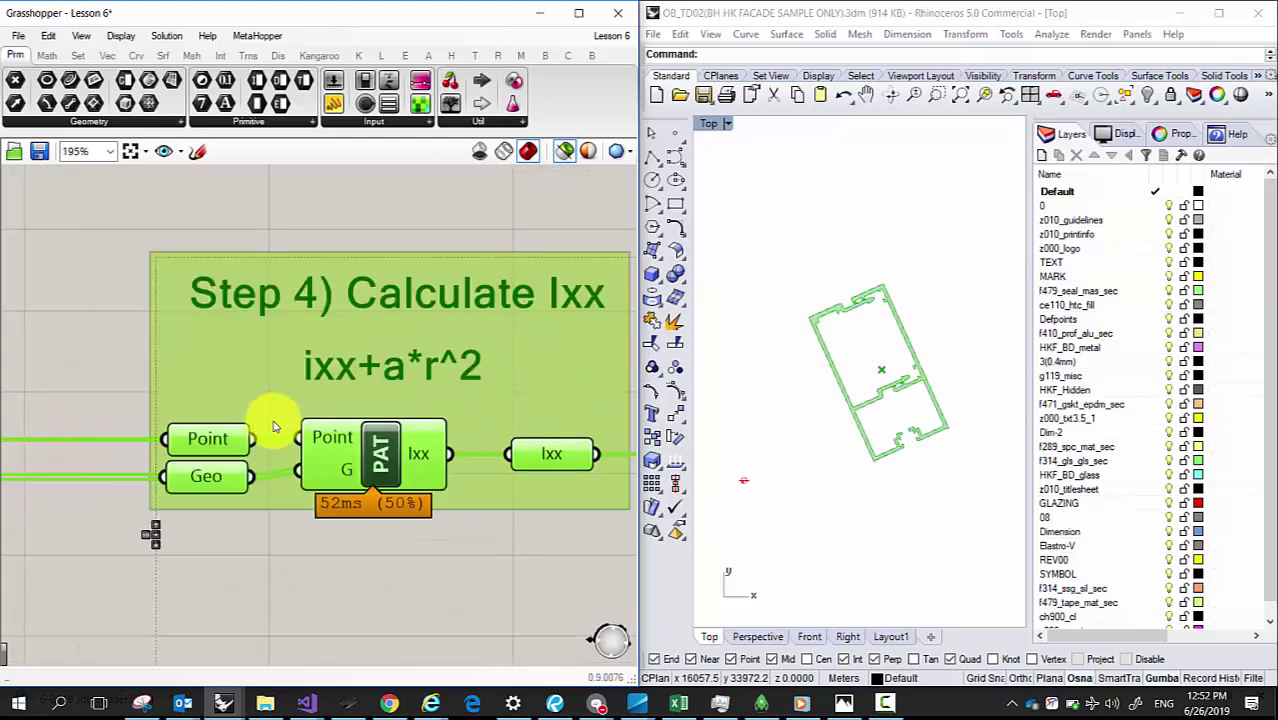
scroll(291, 420, down, 3)
right_drag(244, 450, 447, 421)
click(422, 467)
click(437, 422)
Step: Narrow Rhino's Layers panel to widen the Top viewport around the enlarged section preview
scroll(387, 437, down, 3)
scroll(447, 426, up, 2)
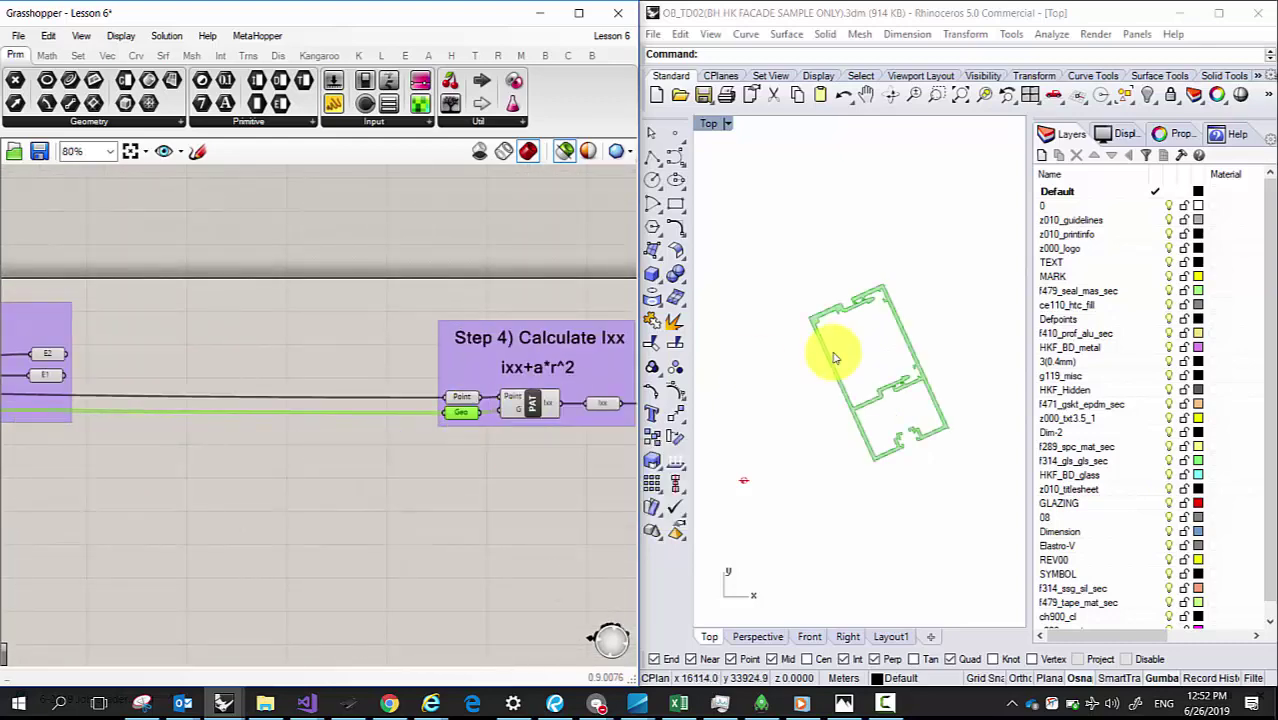
scroll(858, 363, up, 2)
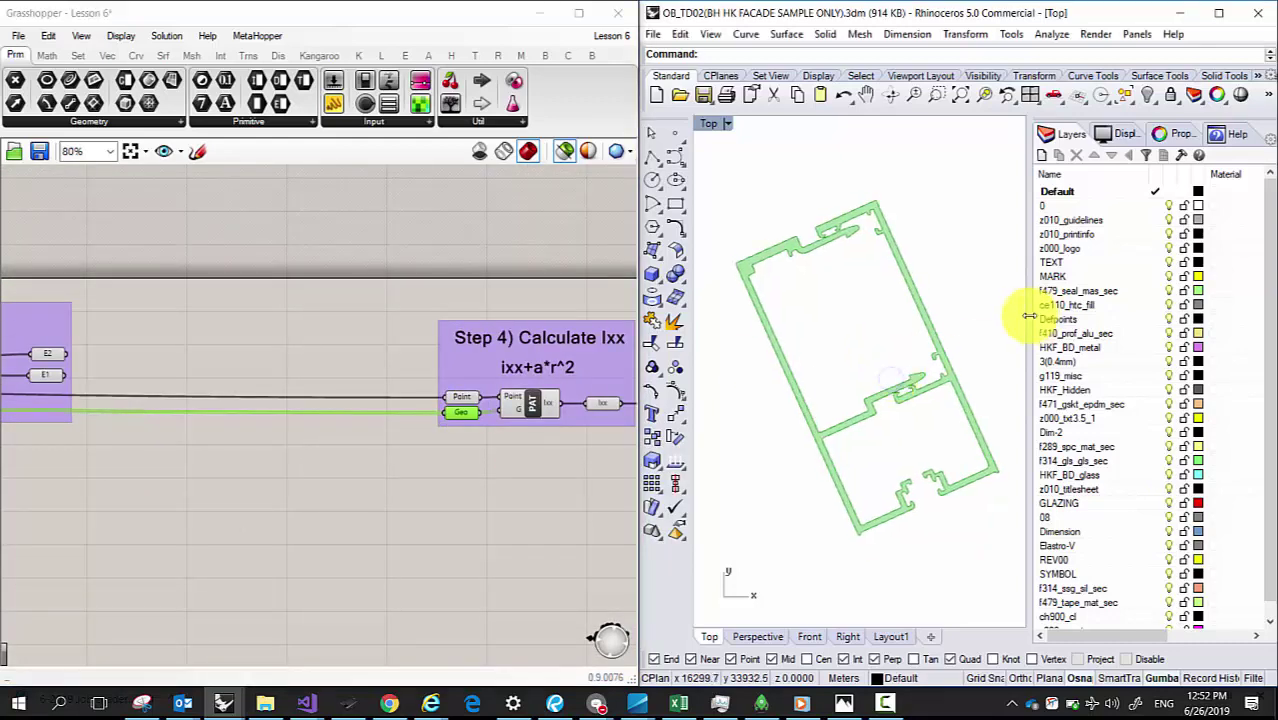
drag(1029, 313, 1265, 345)
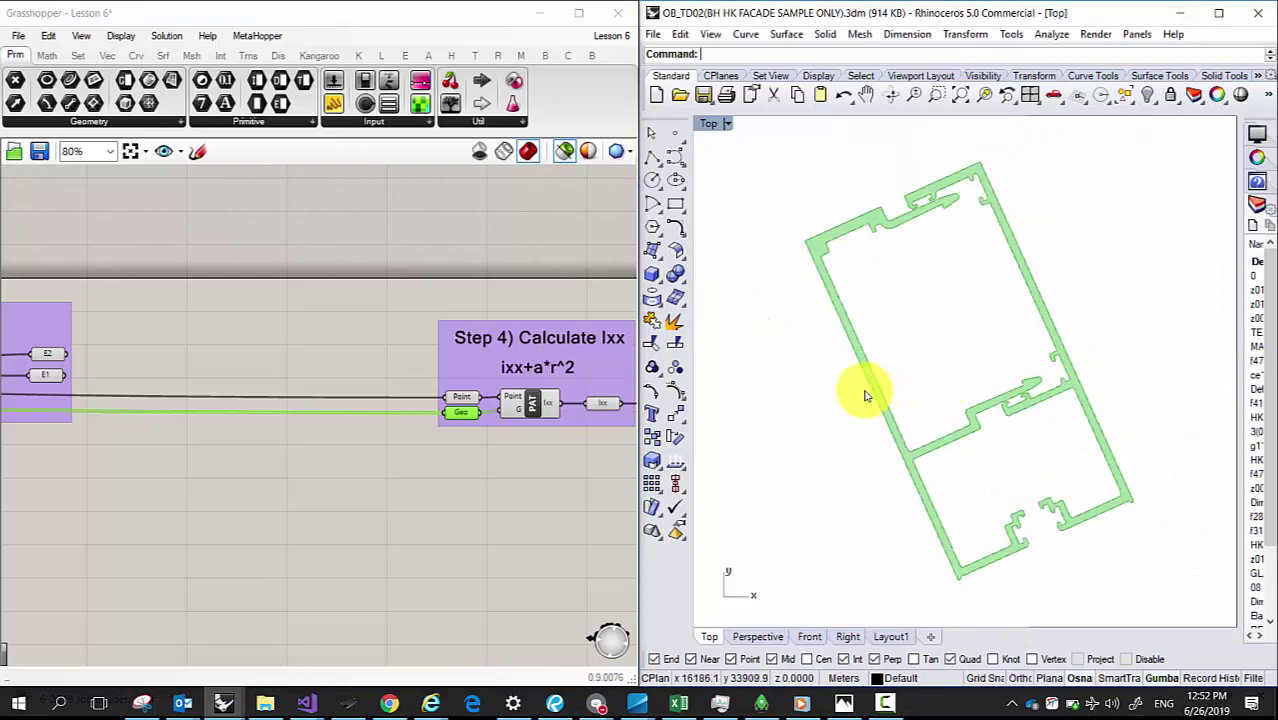
Step: Check the E1 output and the VDis vector preview in the Rotate to GCS group
right_drag(355, 443, 492, 432)
scroll(492, 432, down, 3)
scroll(285, 401, up, 4)
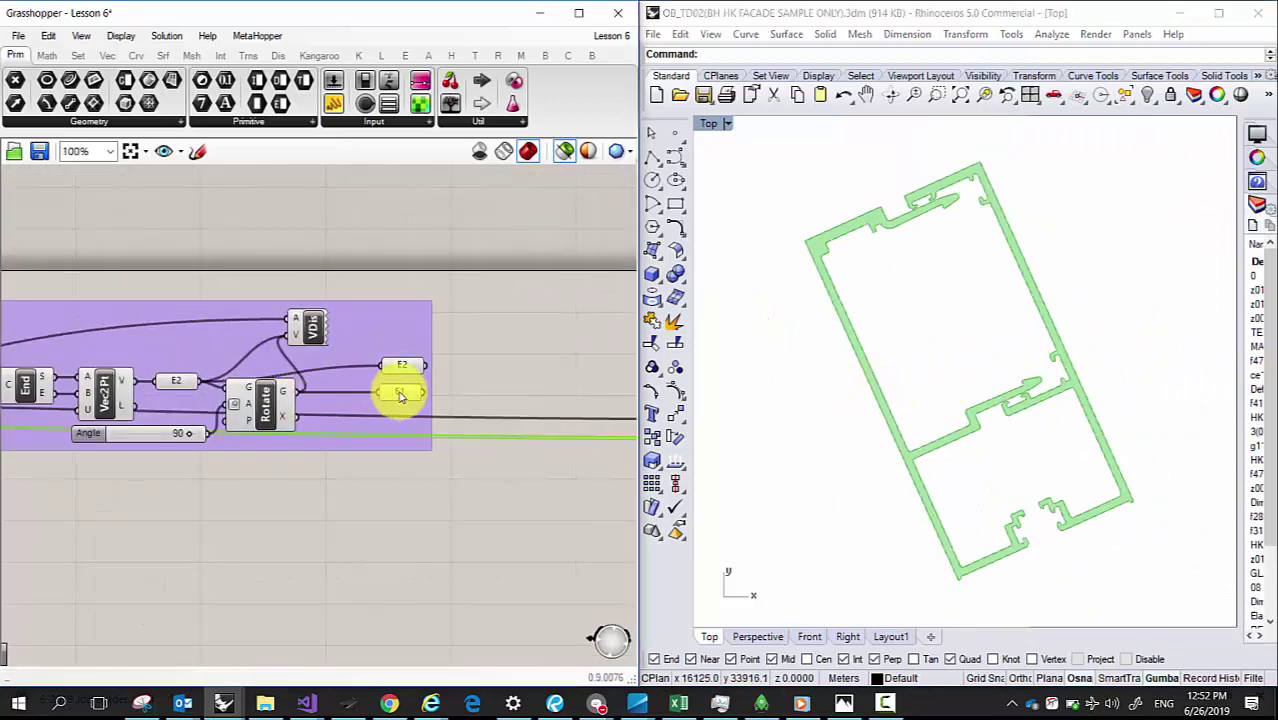
click(400, 395)
click(308, 323)
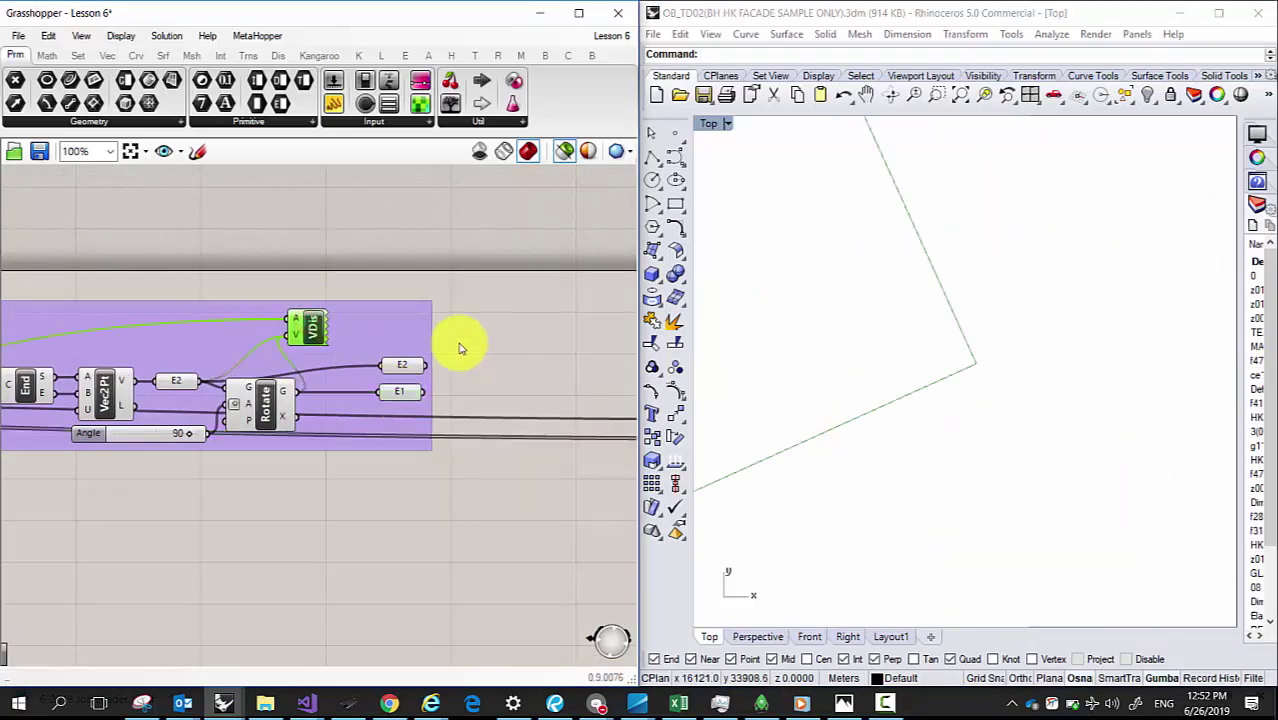
Step: Copy the Rotate to GCS group's Geo parameter below its Point parameter, fed by the original Geo
scroll(475, 380, down, 3)
scroll(428, 408, up, 4)
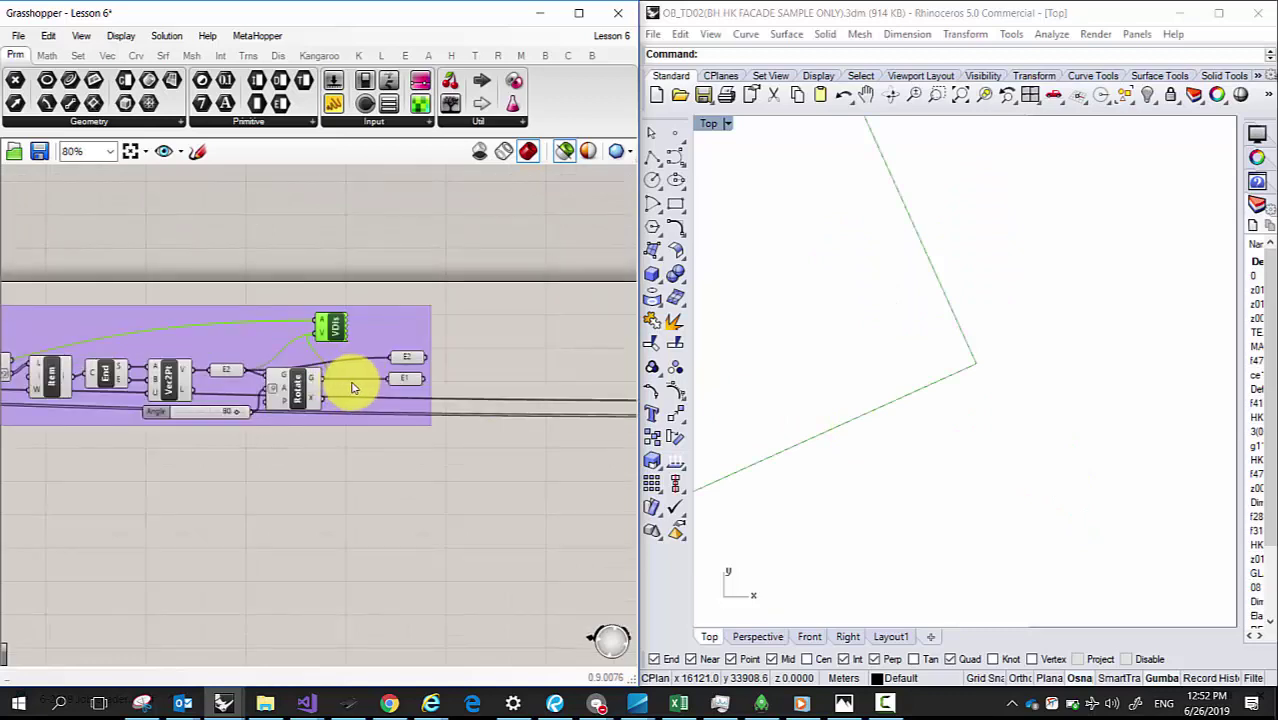
scroll(353, 389, down, 3)
scroll(128, 379, up, 3)
click(105, 389)
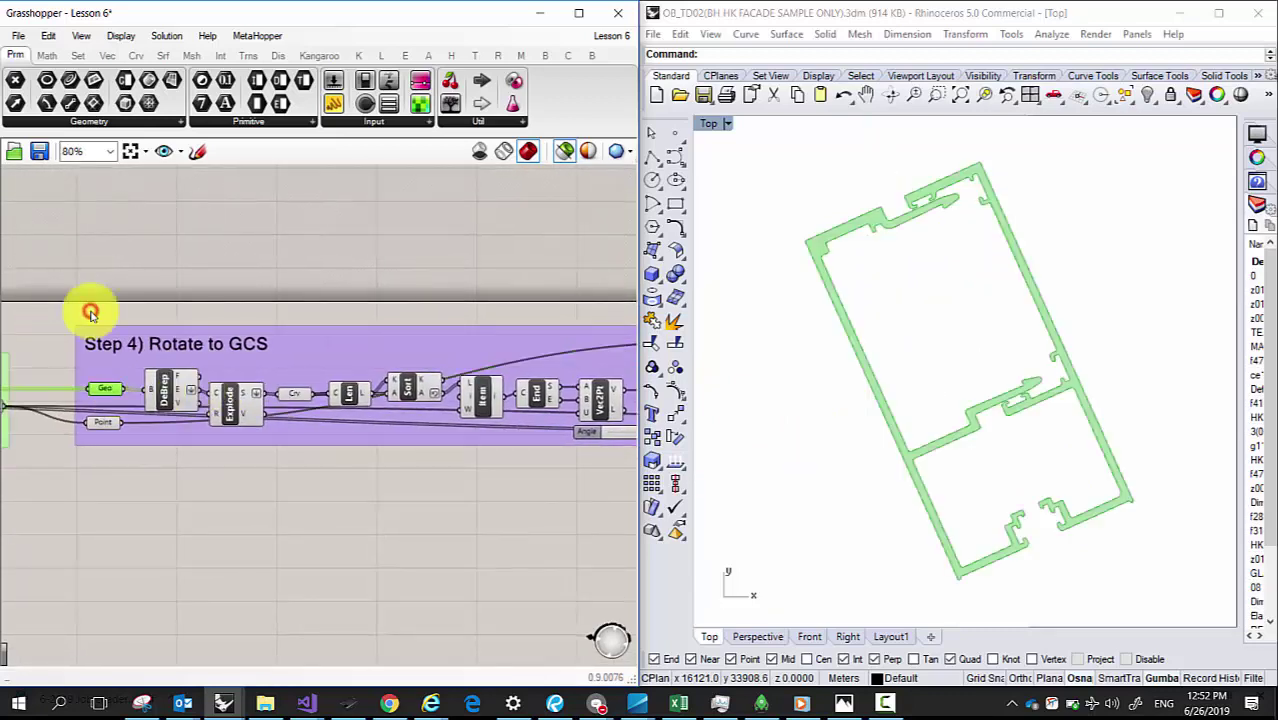
alt+drag(105, 389, 138, 456)
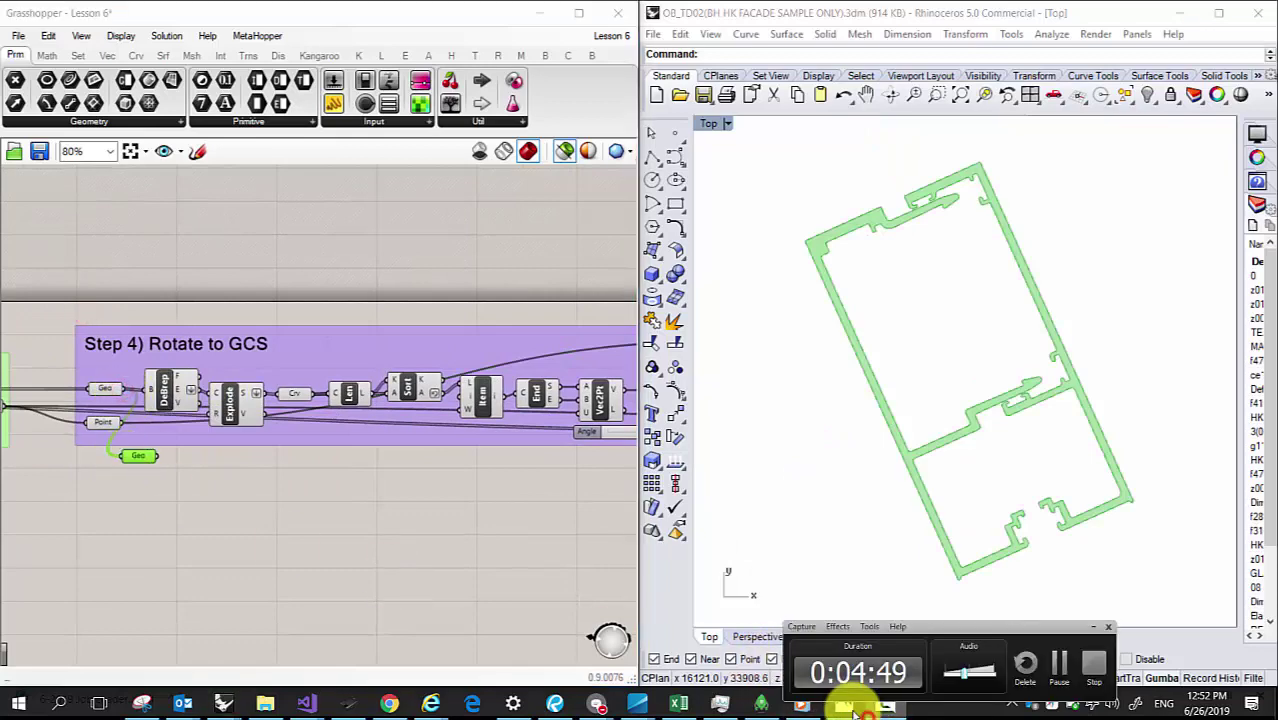
Step: Switch to the annotated MOI snip in Snipping Tool and circle e1 and the letter A below the ROTATE arrow
click(843, 703)
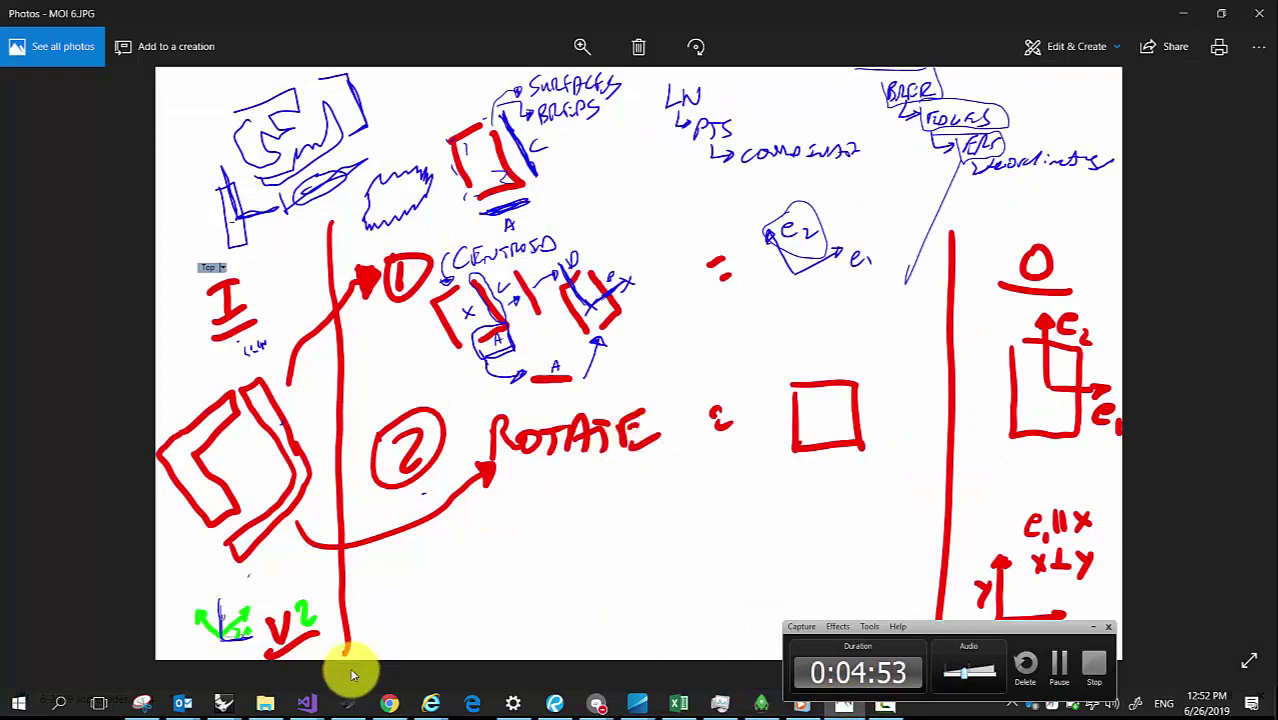
click(143, 703)
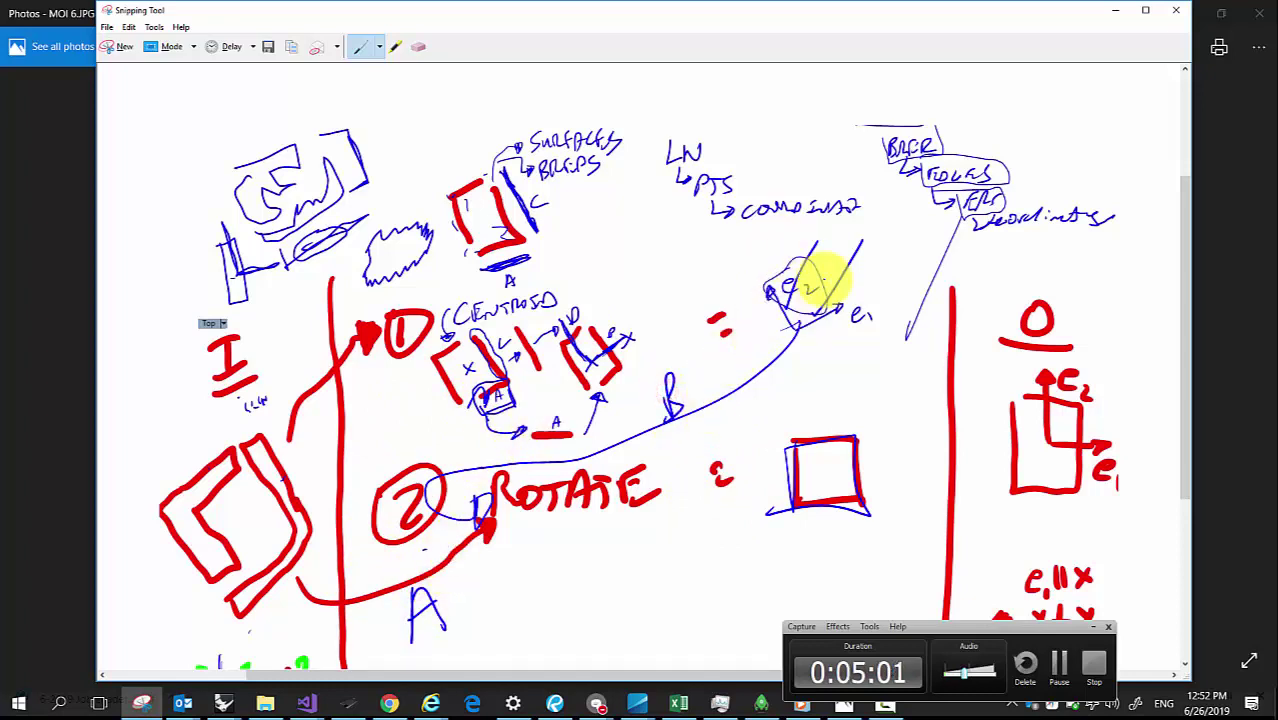
mouse_move(830, 308)
mouse_down()
mouse_move(855, 284)
mouse_move(830, 306)
mouse_up()
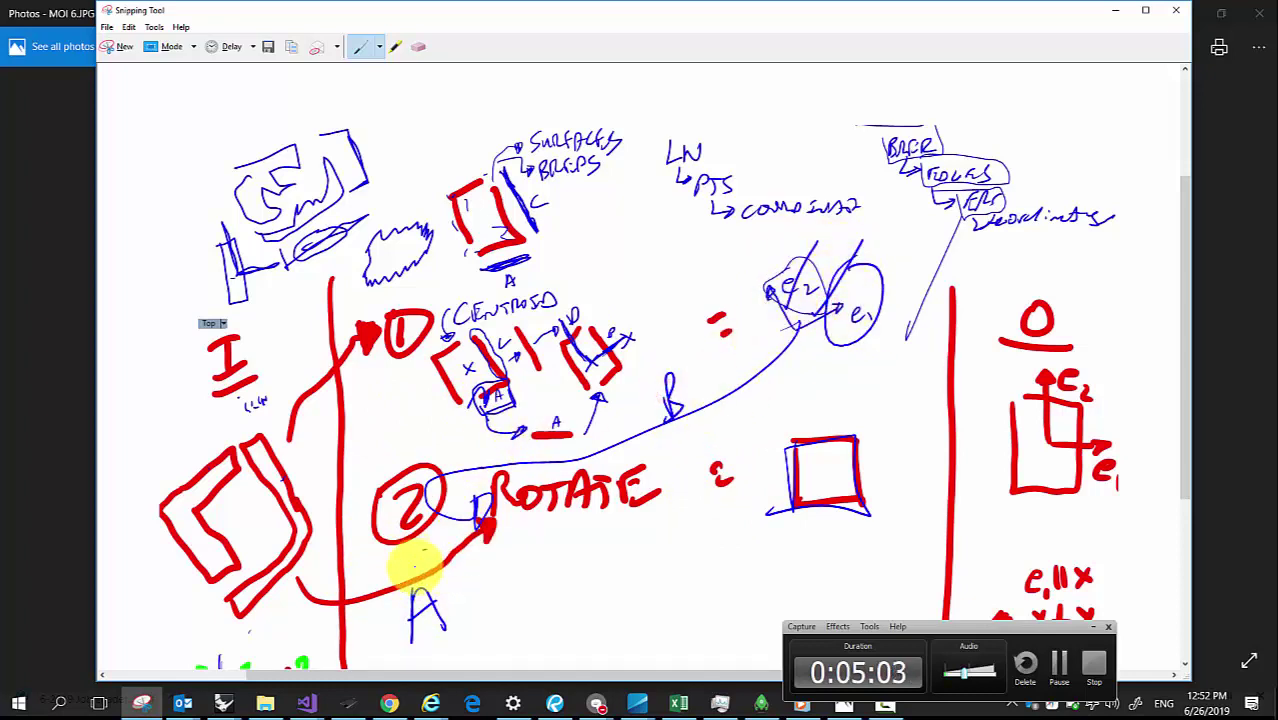
mouse_move(416, 565)
mouse_down()
mouse_move(437, 662)
mouse_move(425, 563)
mouse_up()
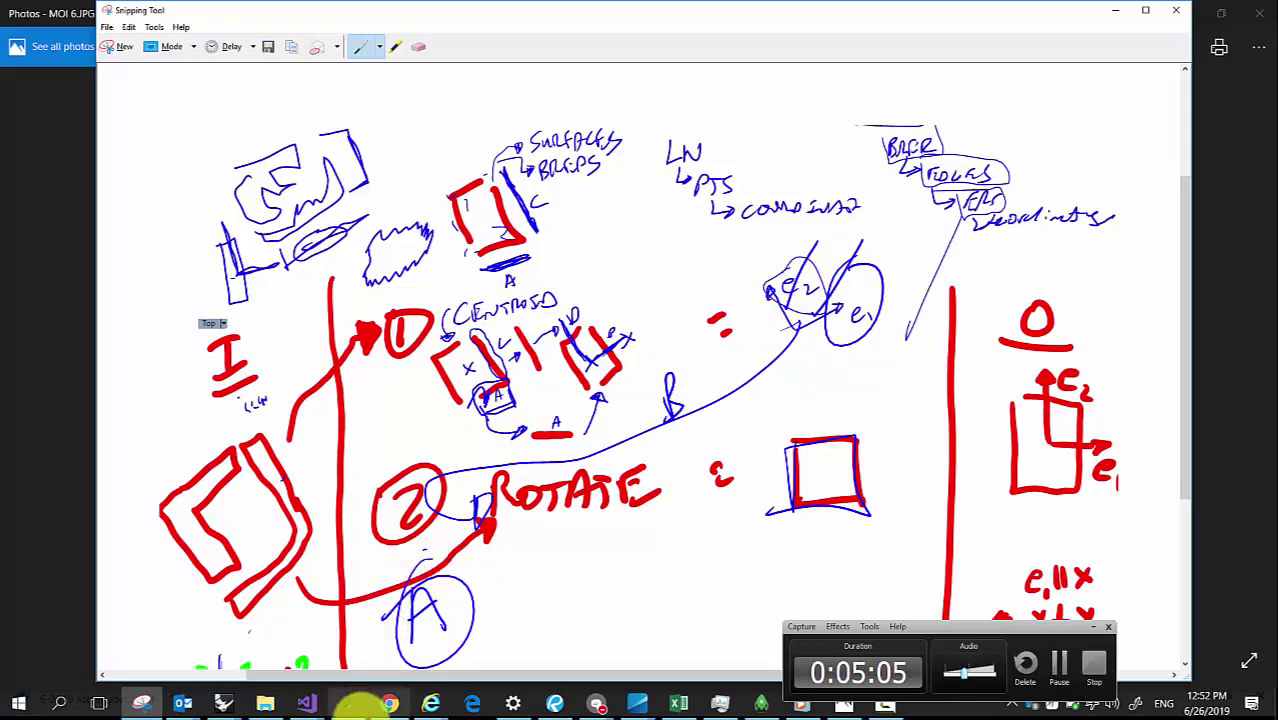
Step: Switch to the Lesson 6 Grasshopper definition and move the copied Geo parameter past the Rotate to GCS group, just beyond E1
click(226, 703)
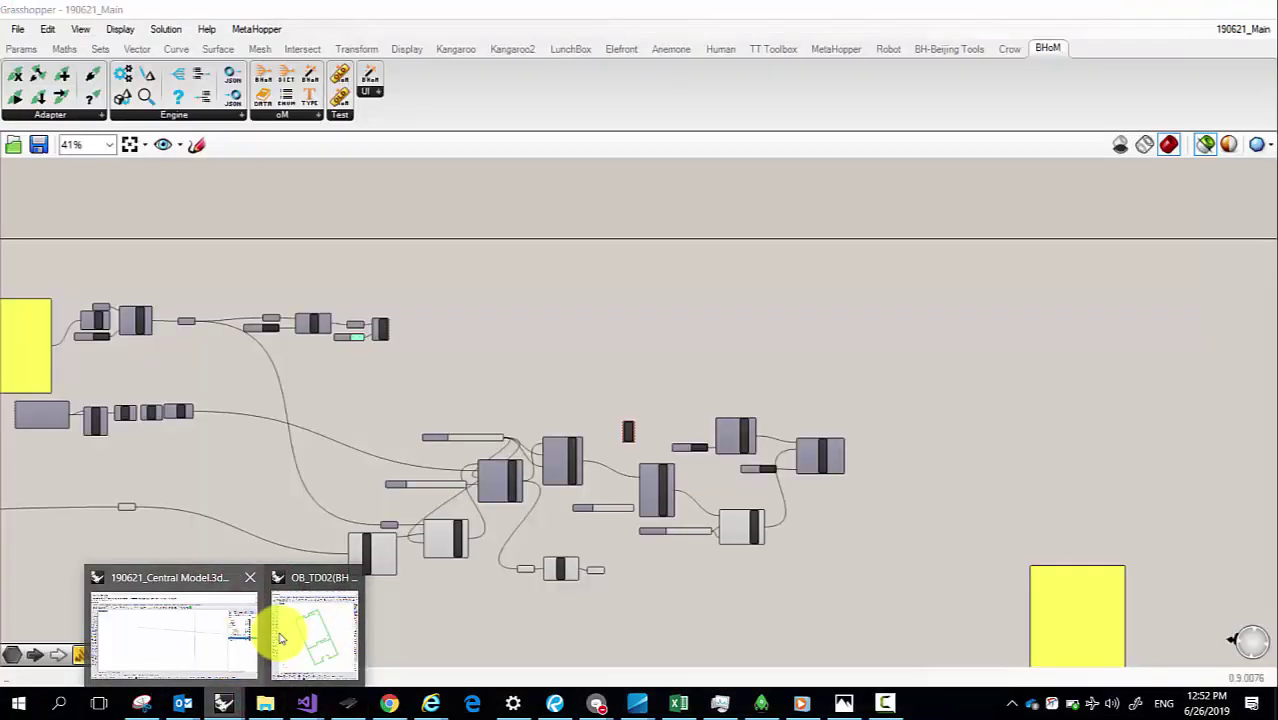
click(294, 636)
right_drag(138, 498, 293, 519)
scroll(284, 476, up, 3)
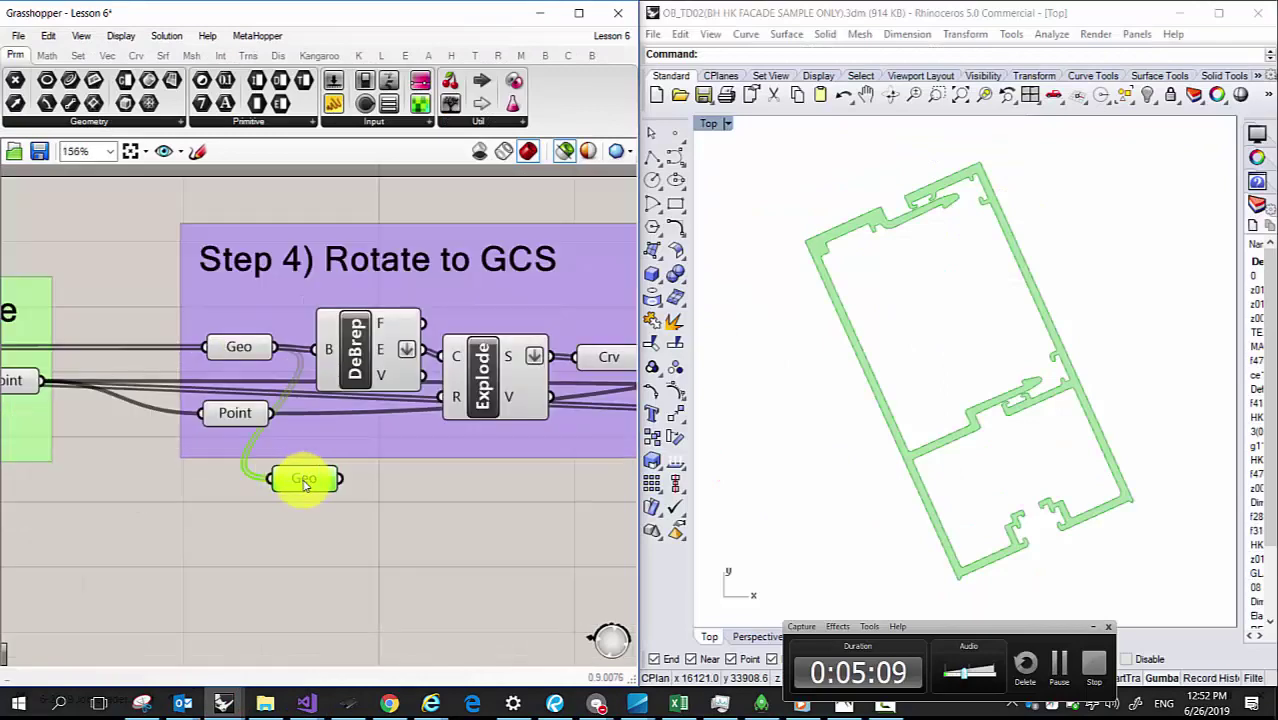
scroll(300, 480, down, 6)
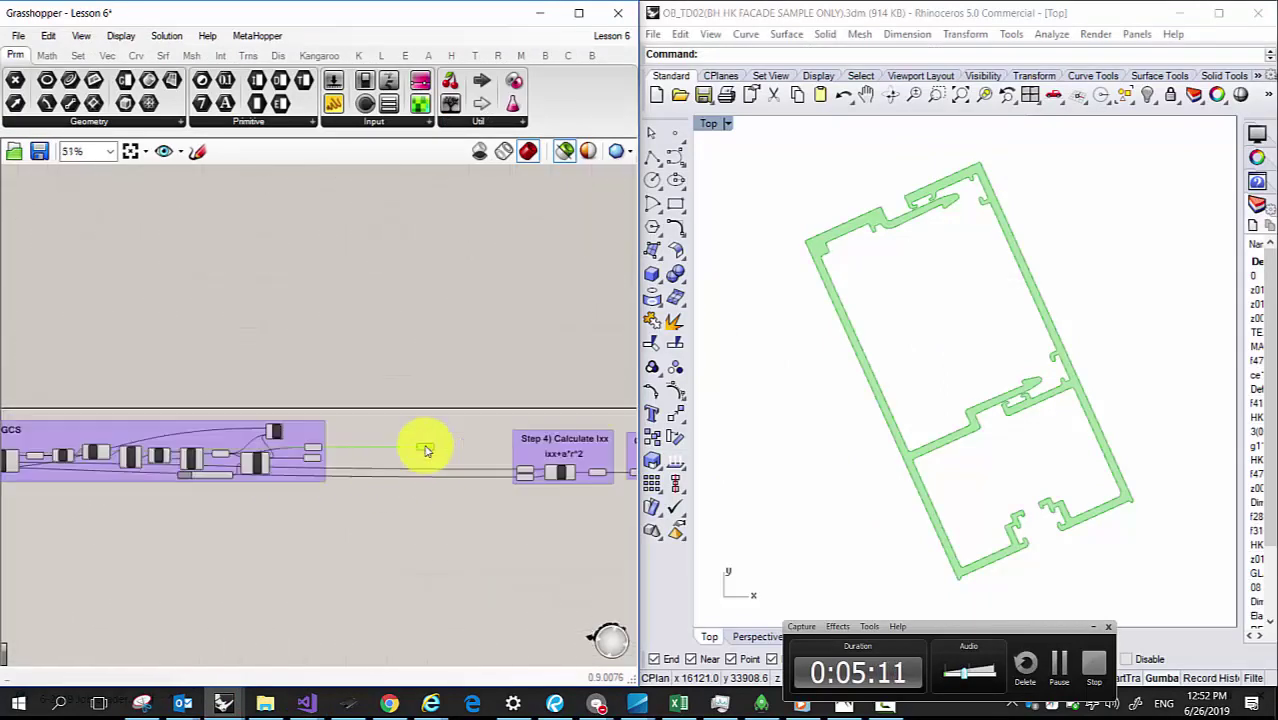
scroll(425, 450, up, 5)
drag(314, 500, 323, 465)
Step: Rewire the VDis component's V input so that only the Rotate component's G output feeds it
click(193, 404)
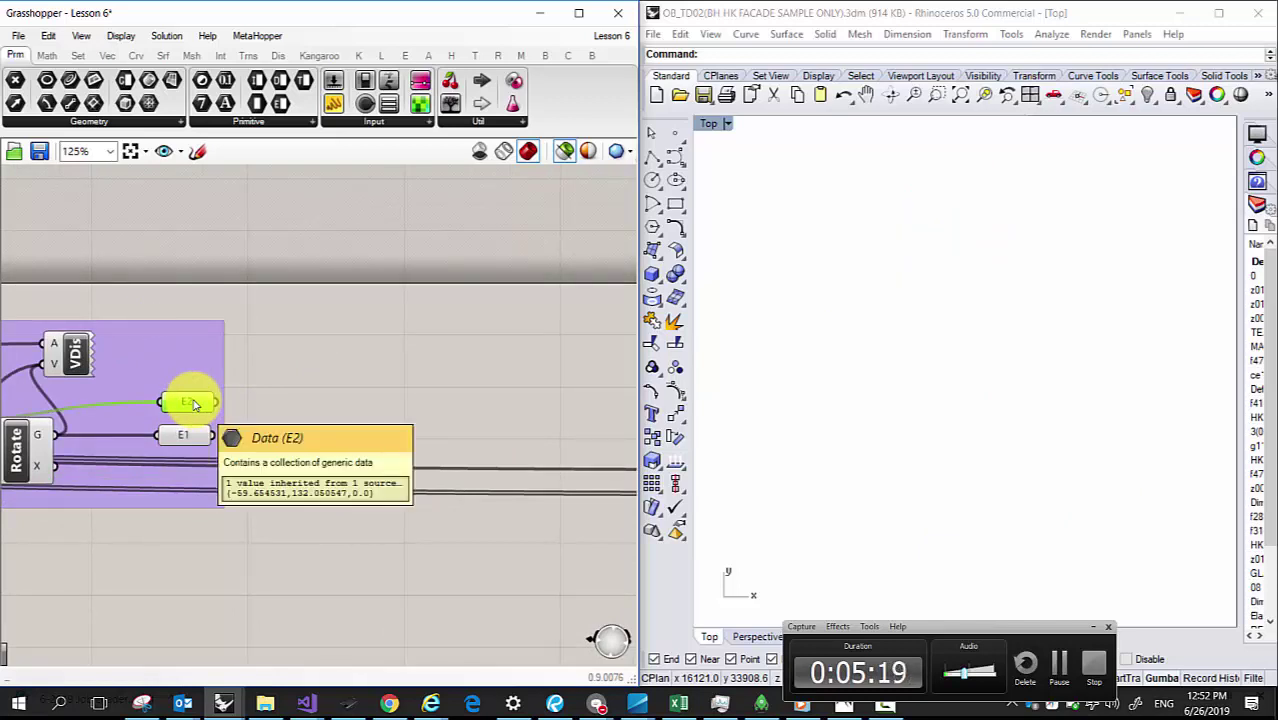
click(79, 358)
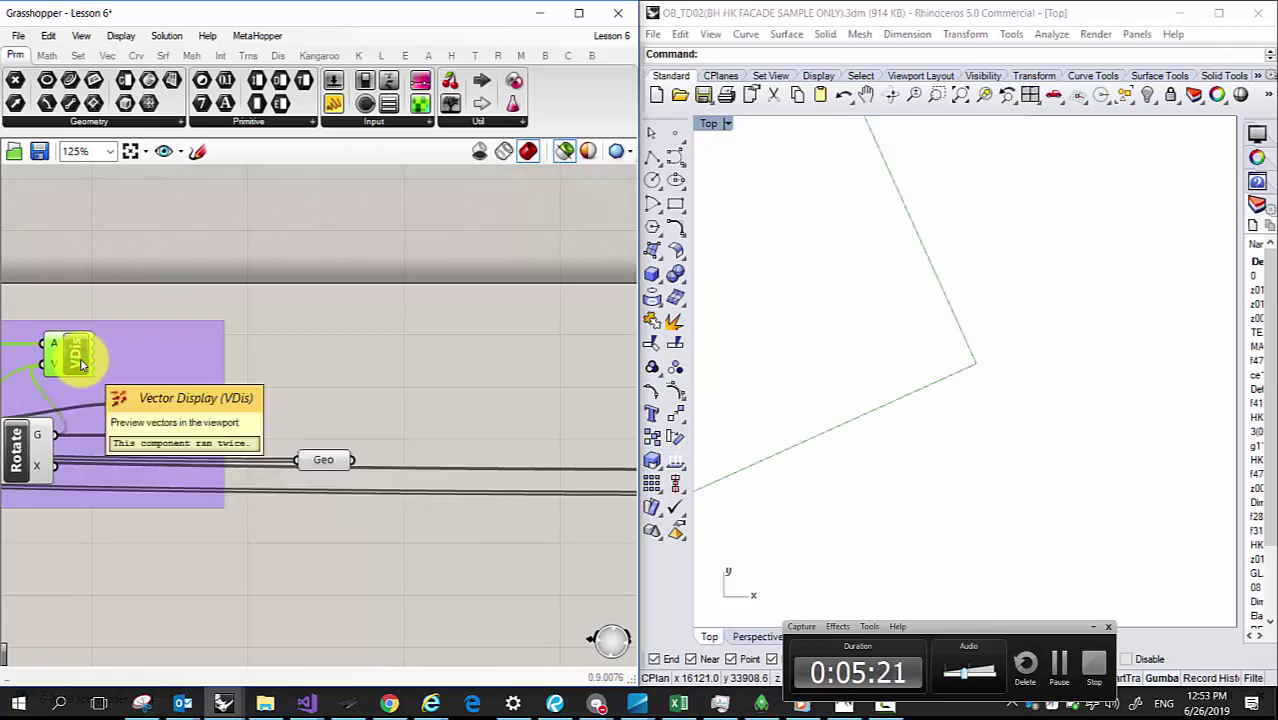
right_drag(98, 361, 321, 361)
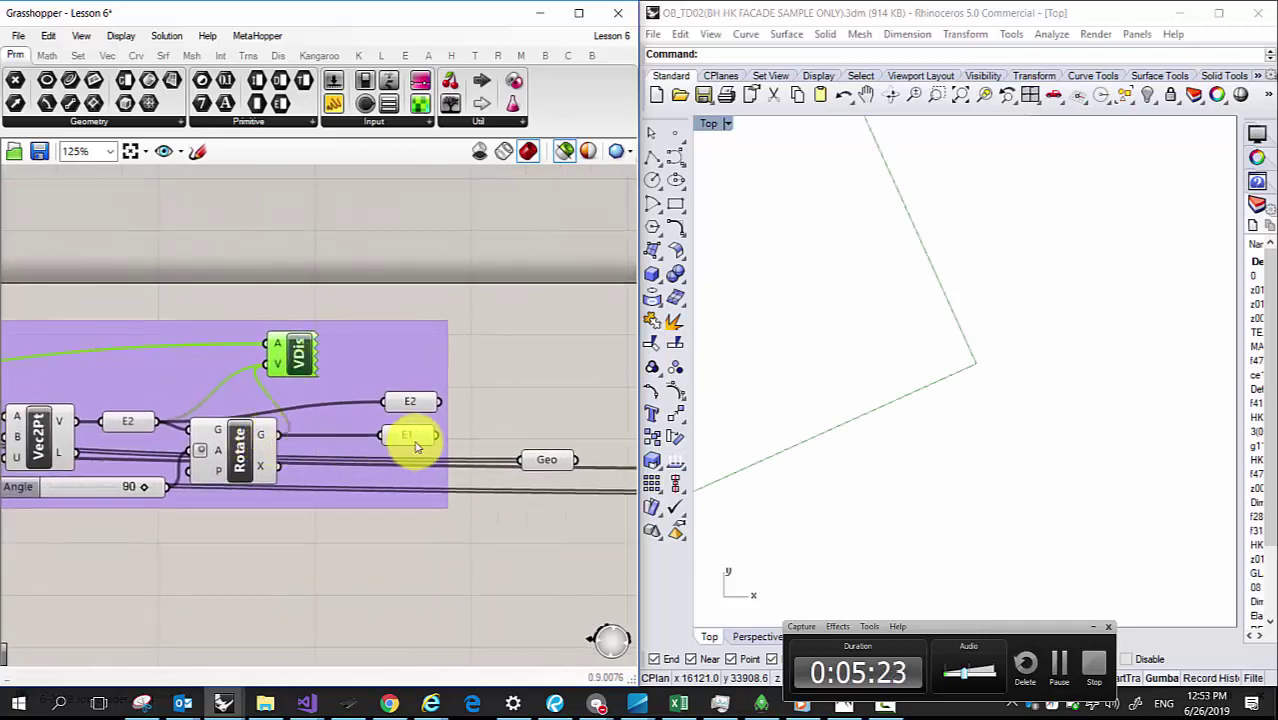
drag(285, 436, 266, 364)
scroll(830, 356, up, 2)
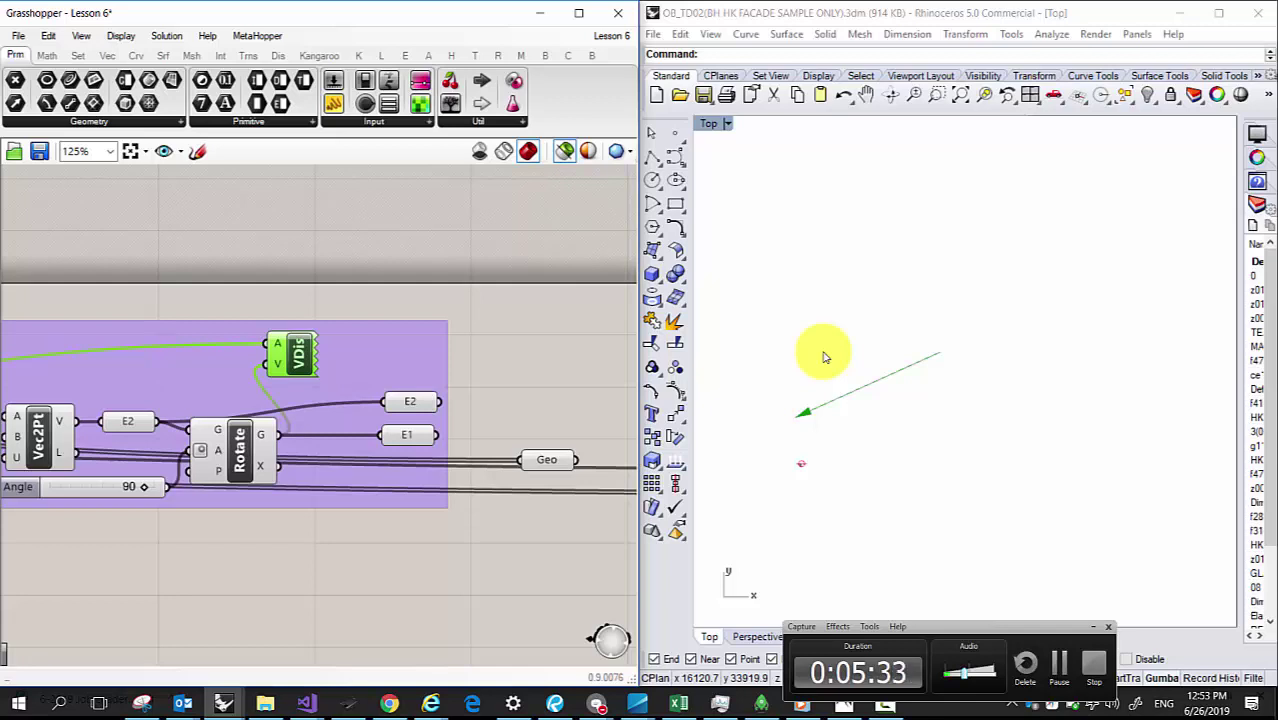
Step: Place a second E1 parameter outside the Rotate to GCS group, above Geo, fed by the group's E1 output
right_drag(540, 434, 442, 416)
click(318, 416)
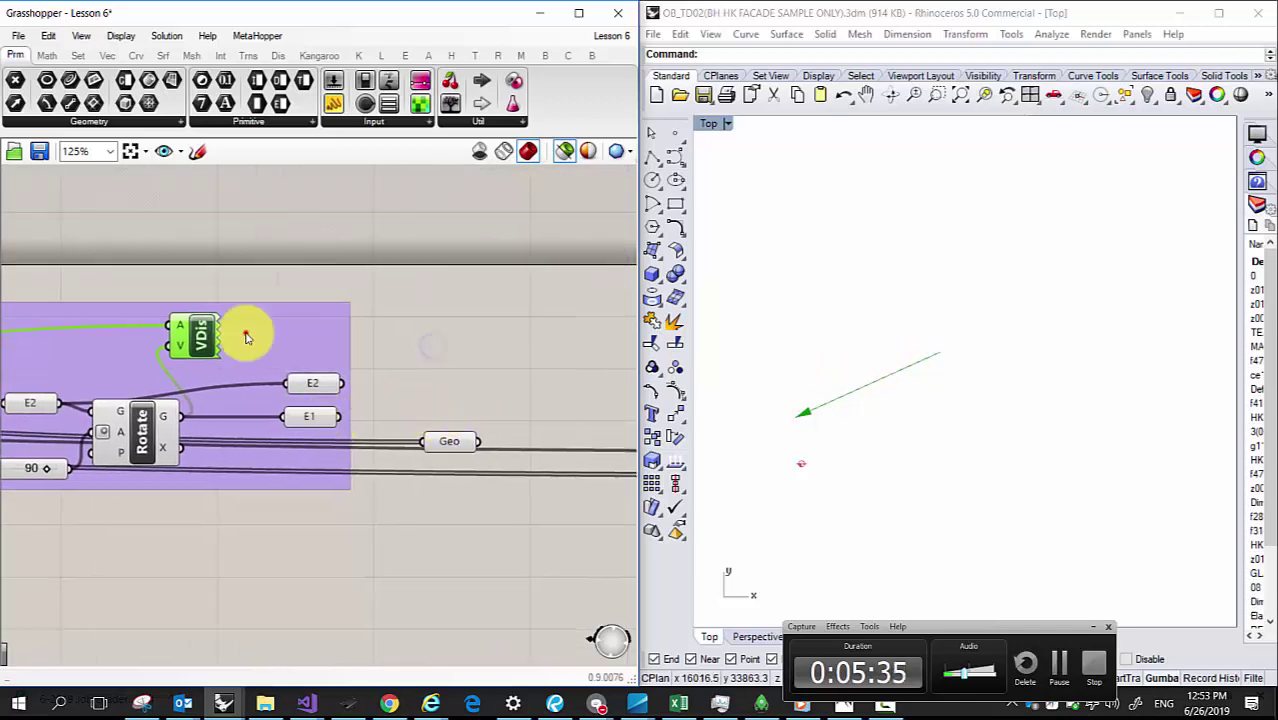
alt+drag(305, 421, 438, 419)
click(190, 330)
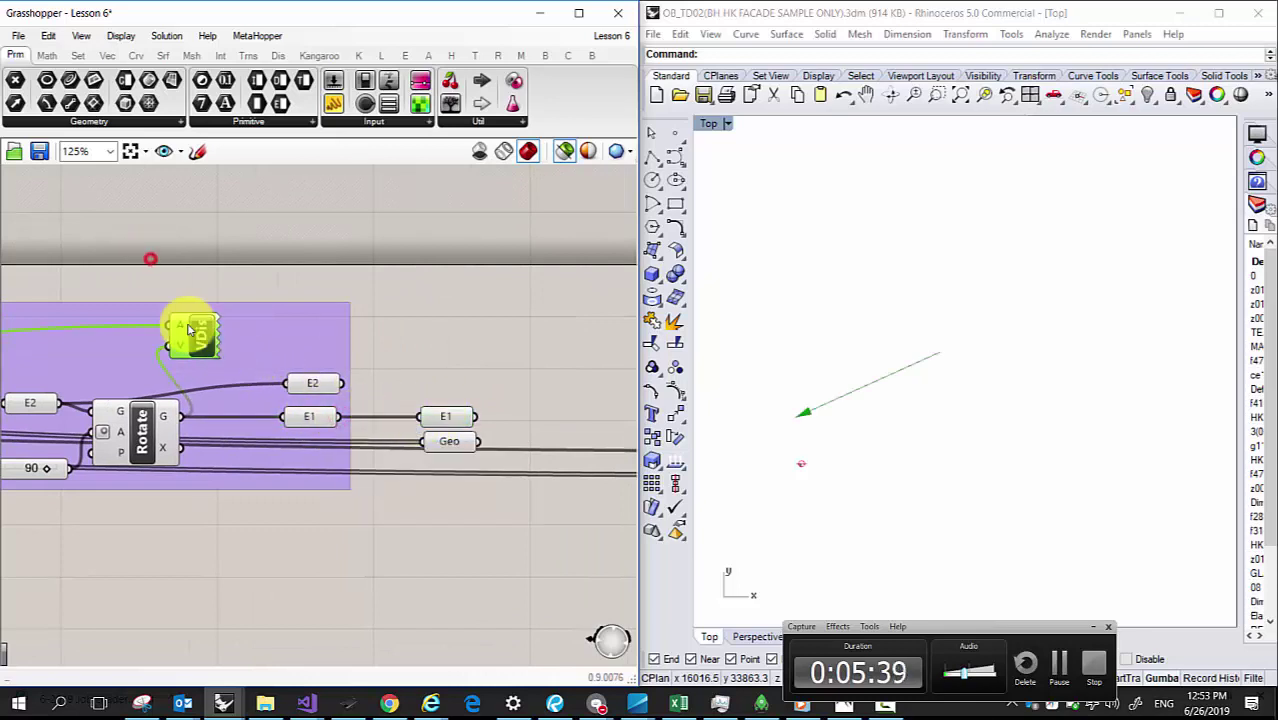
right_drag(476, 390, 386, 371)
scroll(385, 374, up, 1)
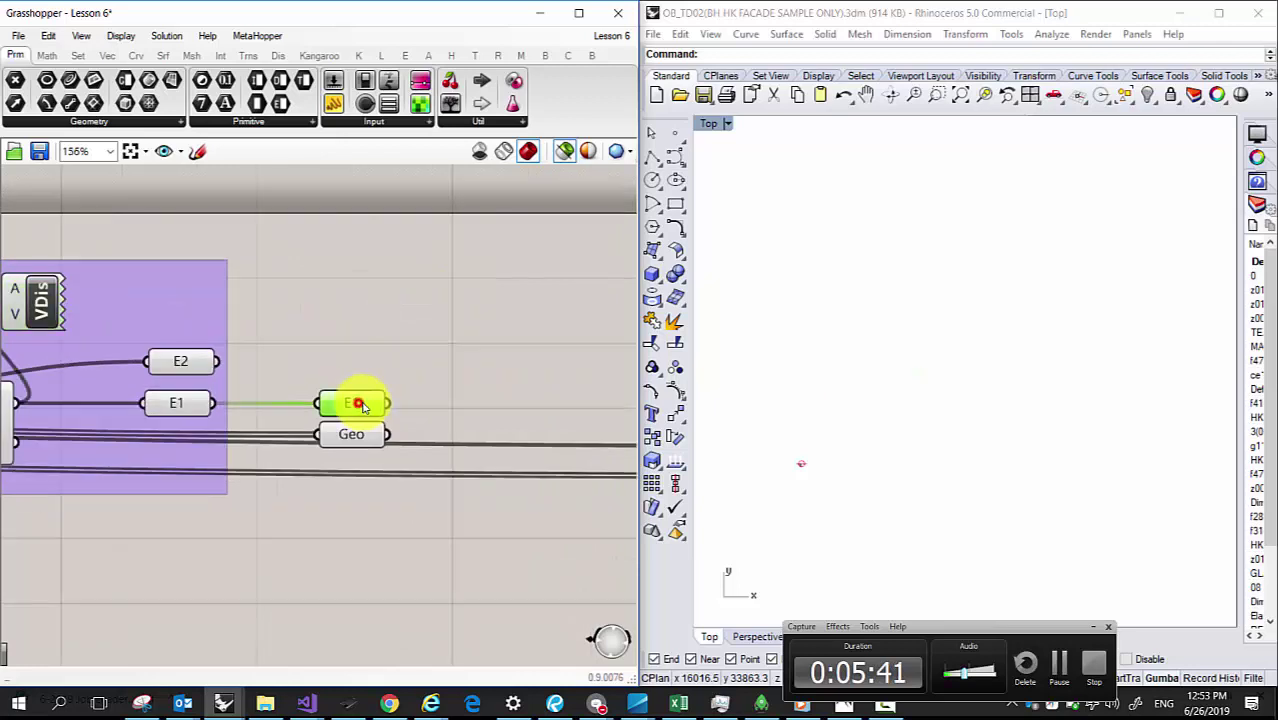
Step: Copy the Calculate Ixx group's Geo parameter, paste it outside ahead of that group and wire it into the group's Geo
right_drag(359, 317, 171, 317)
scroll(168, 407, down, 2)
click(569, 452)
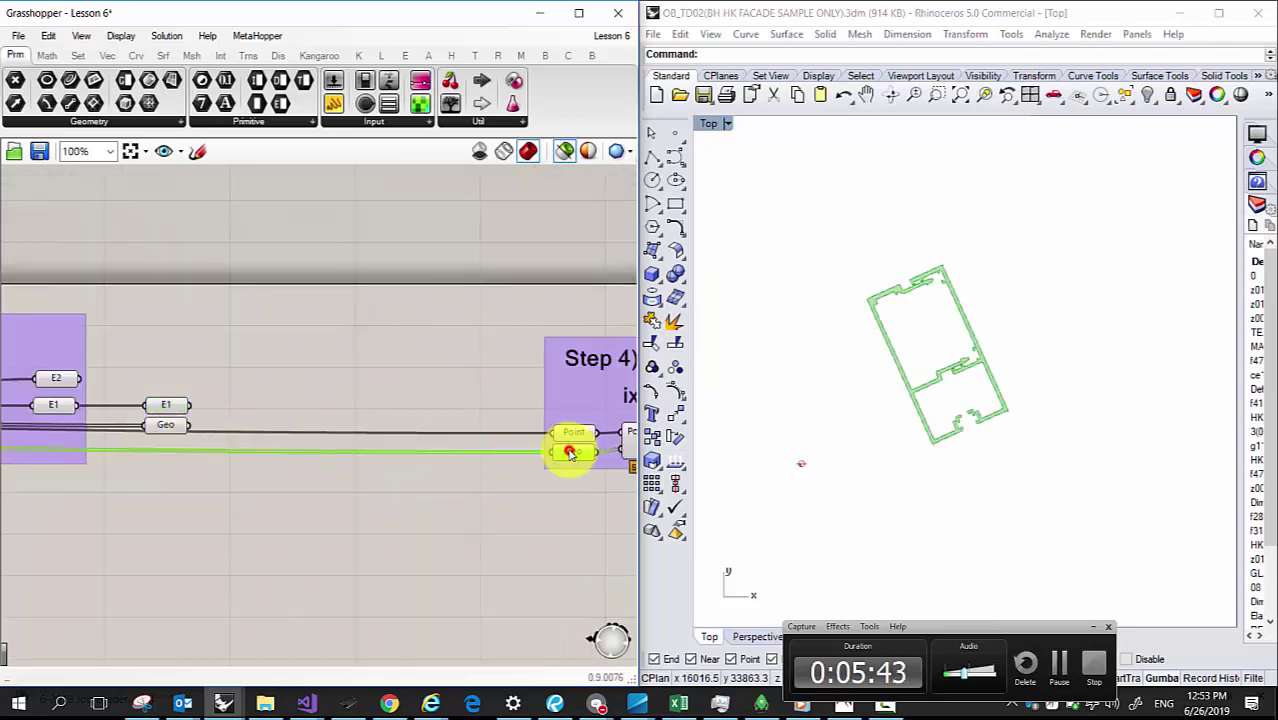
key(ctrl+c)
click(457, 362)
key(ctrl+v)
drag(498, 418, 552, 452)
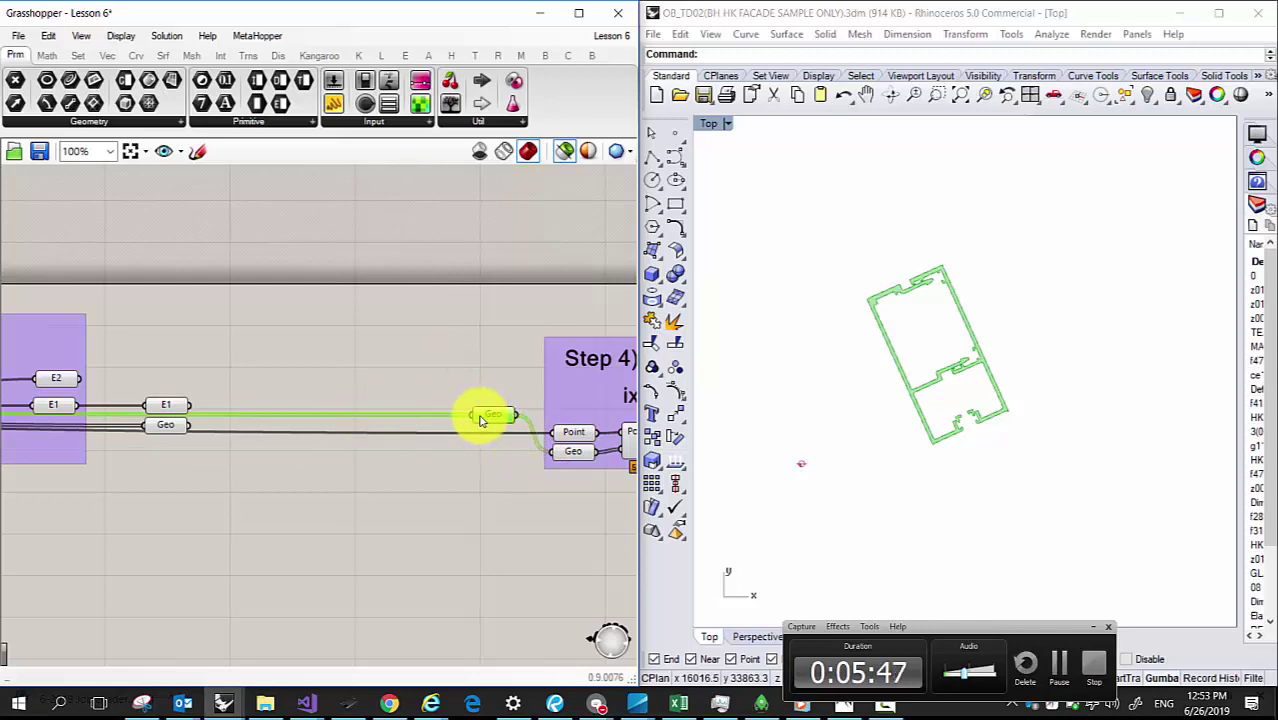
Step: Disconnect the source wires from the pasted Geo parameter ahead of the Calculate Ixx group
right_click(494, 419)
mouse_move(690, 417)
click(742, 443)
Step: Examine the E1 and Geo parameters beside the Rotate to GCS group and their viewport previews
drag(232, 385, 428, 508)
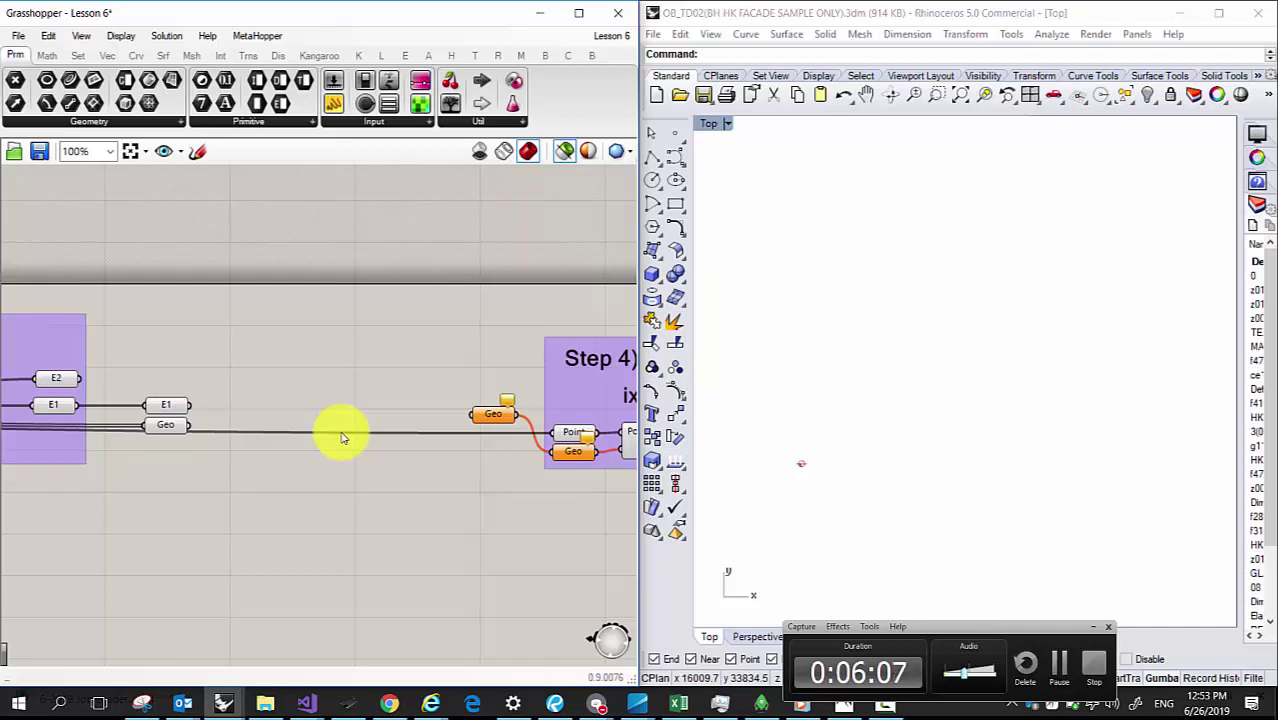
right_drag(180, 420, 300, 399)
scroll(294, 398, up, 3)
click(279, 373)
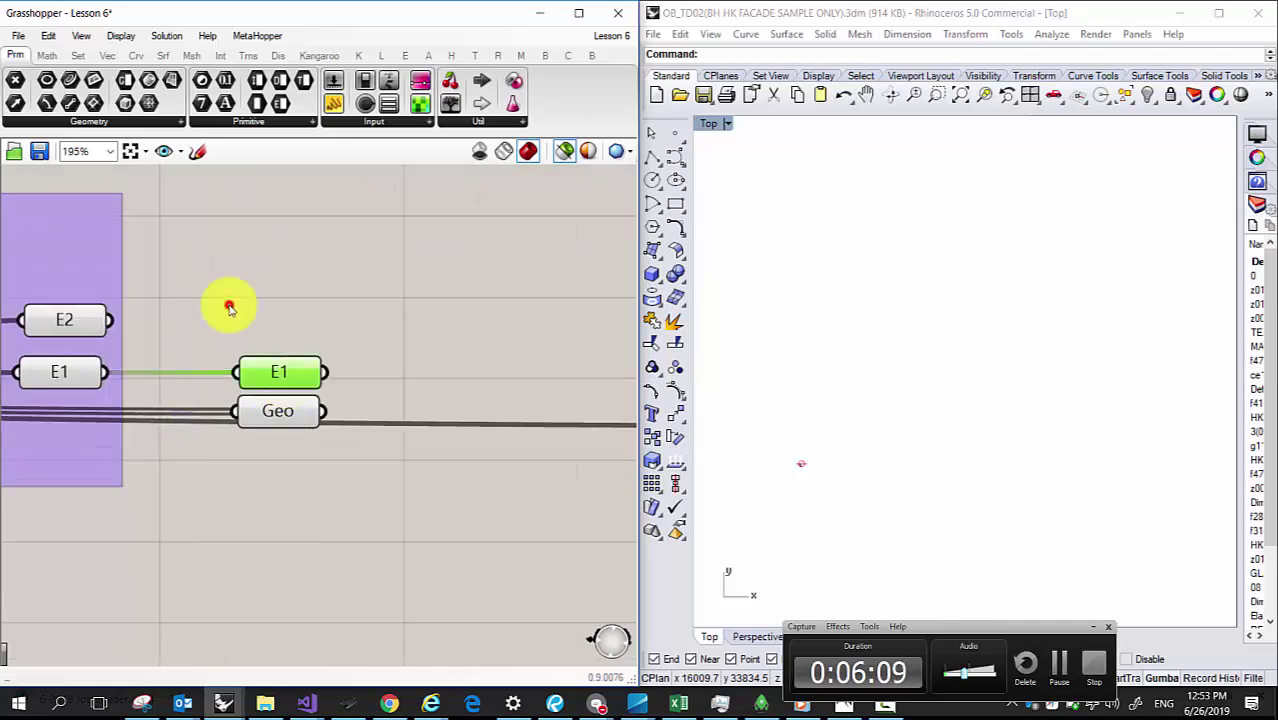
click(297, 414)
scroll(296, 408, down, 1)
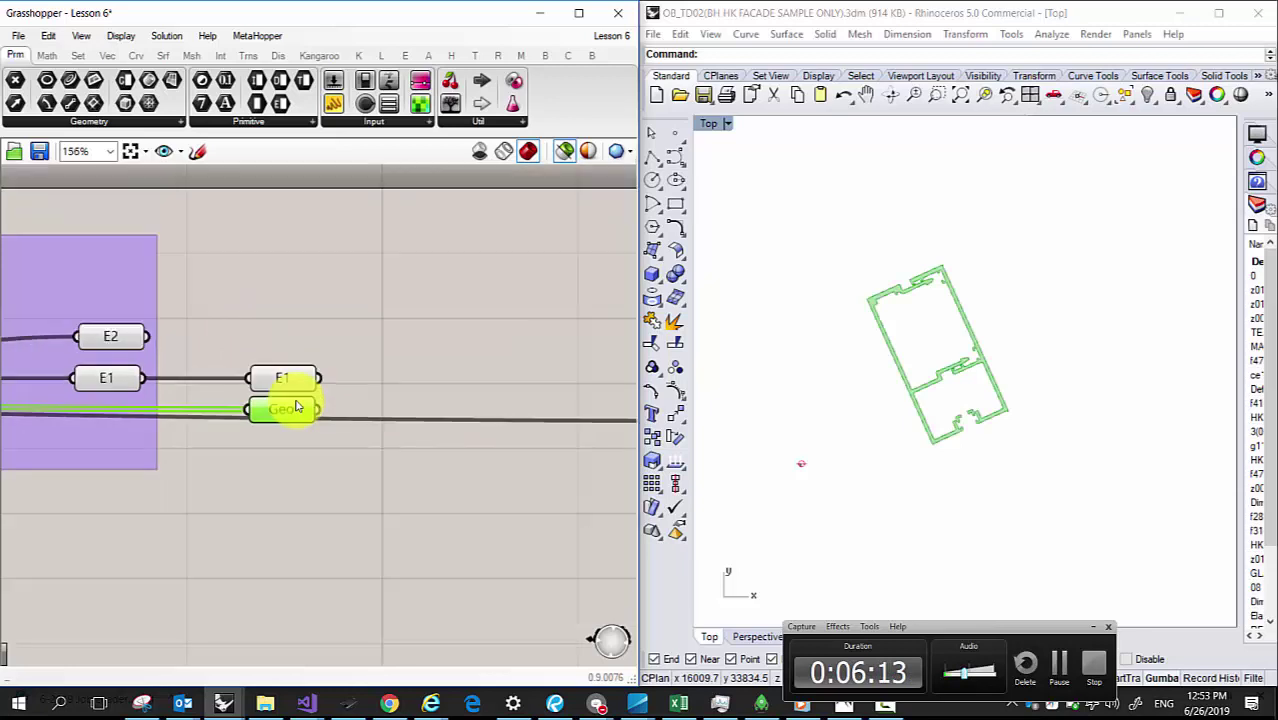
scroll(297, 405, down, 1)
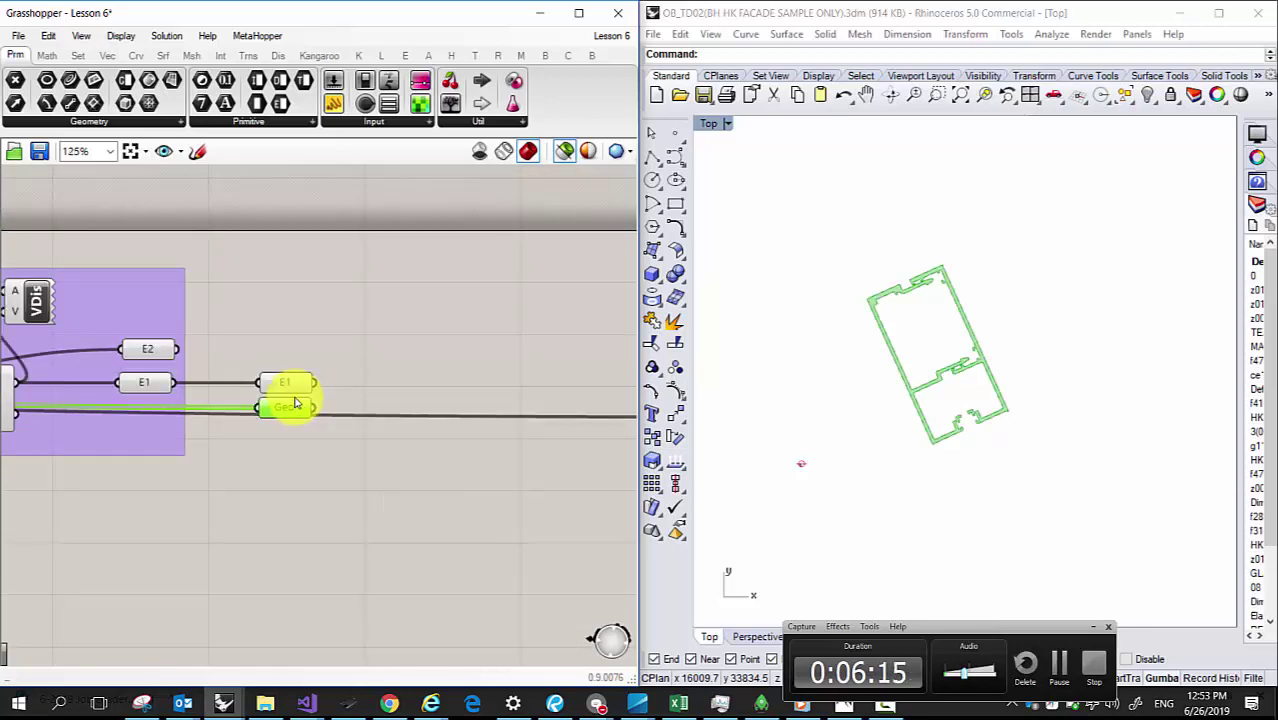
mouse_move(295, 403)
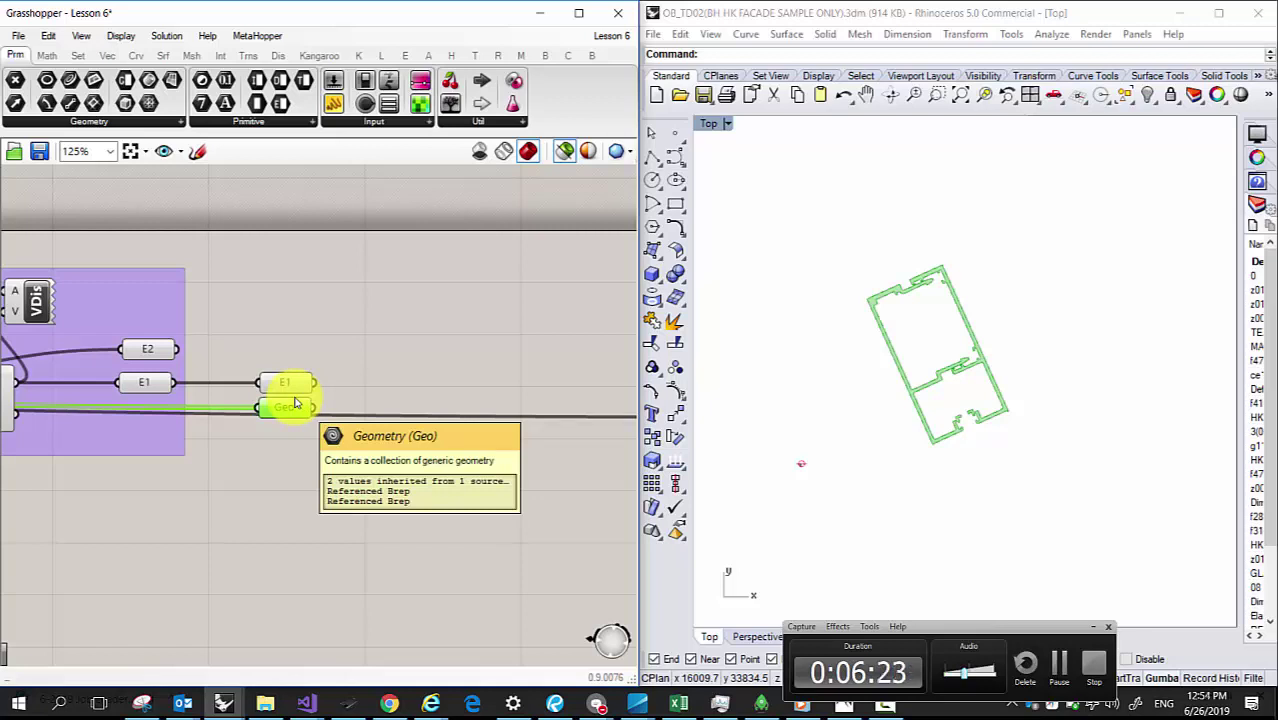
Step: Preview the E1 vector, draw a horizontal polyline leftward from its tail with Ortho on, and select the line
click(663, 162)
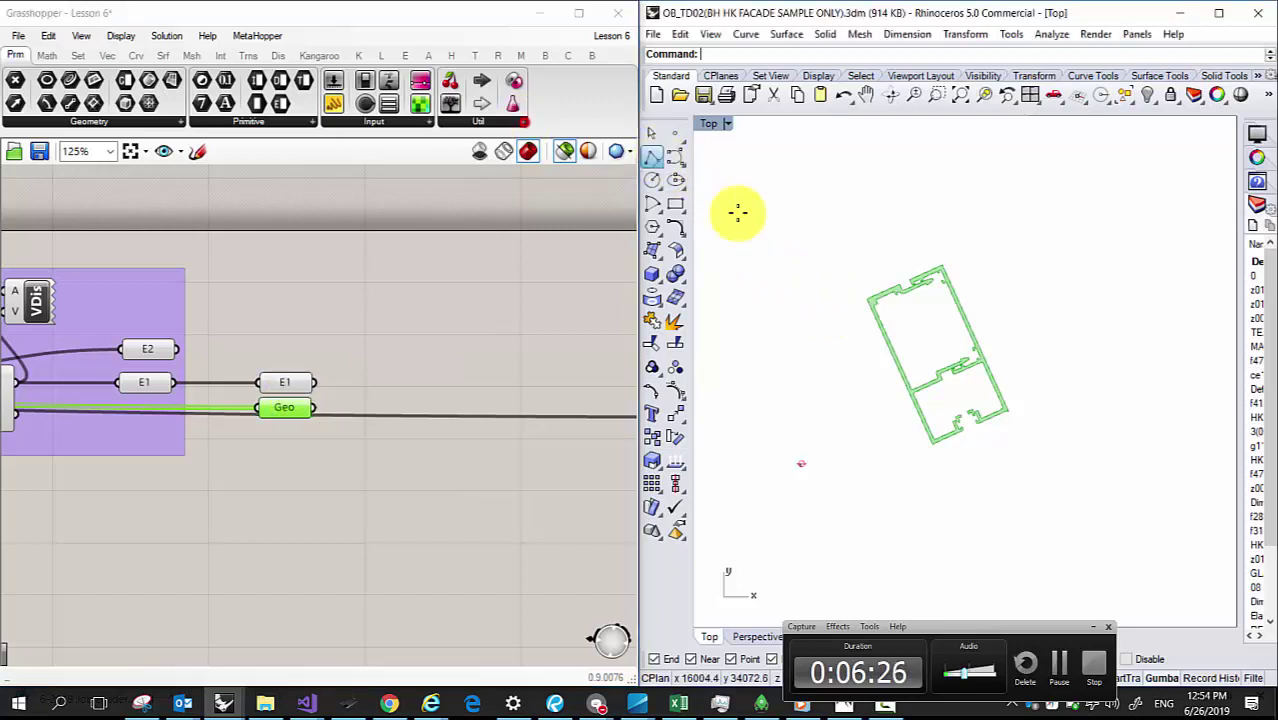
click(37, 297)
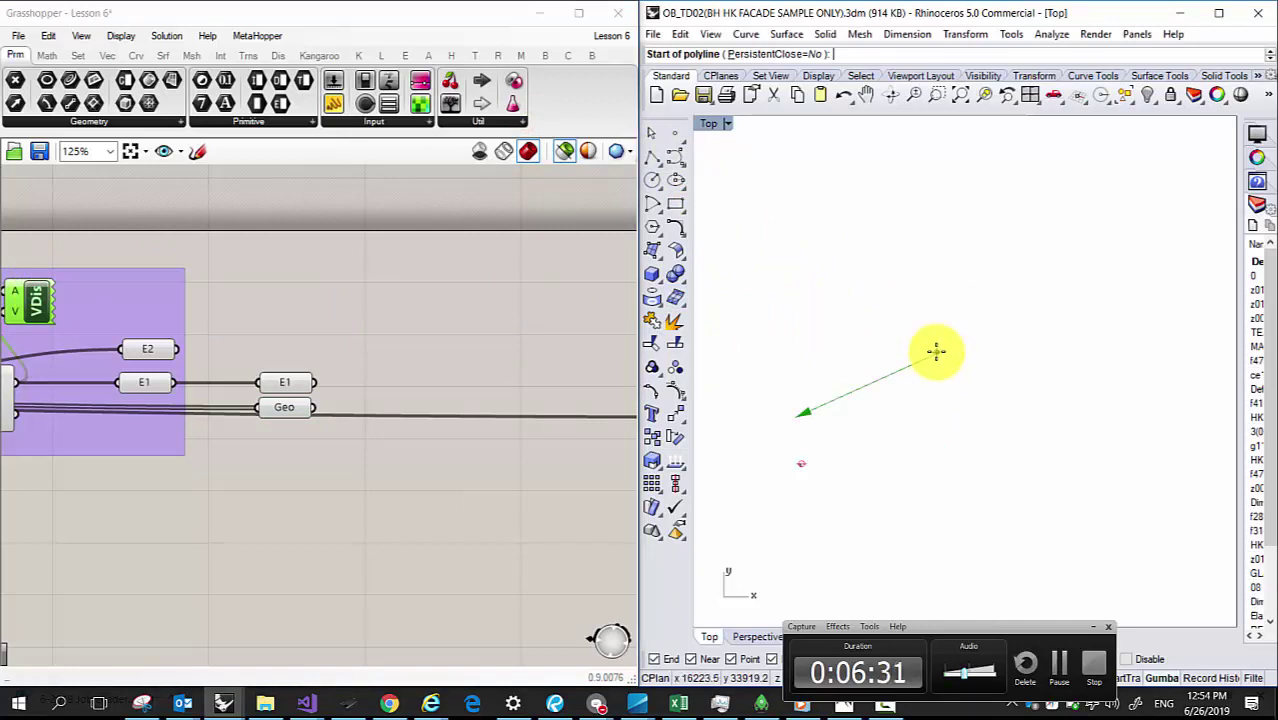
click(935, 350)
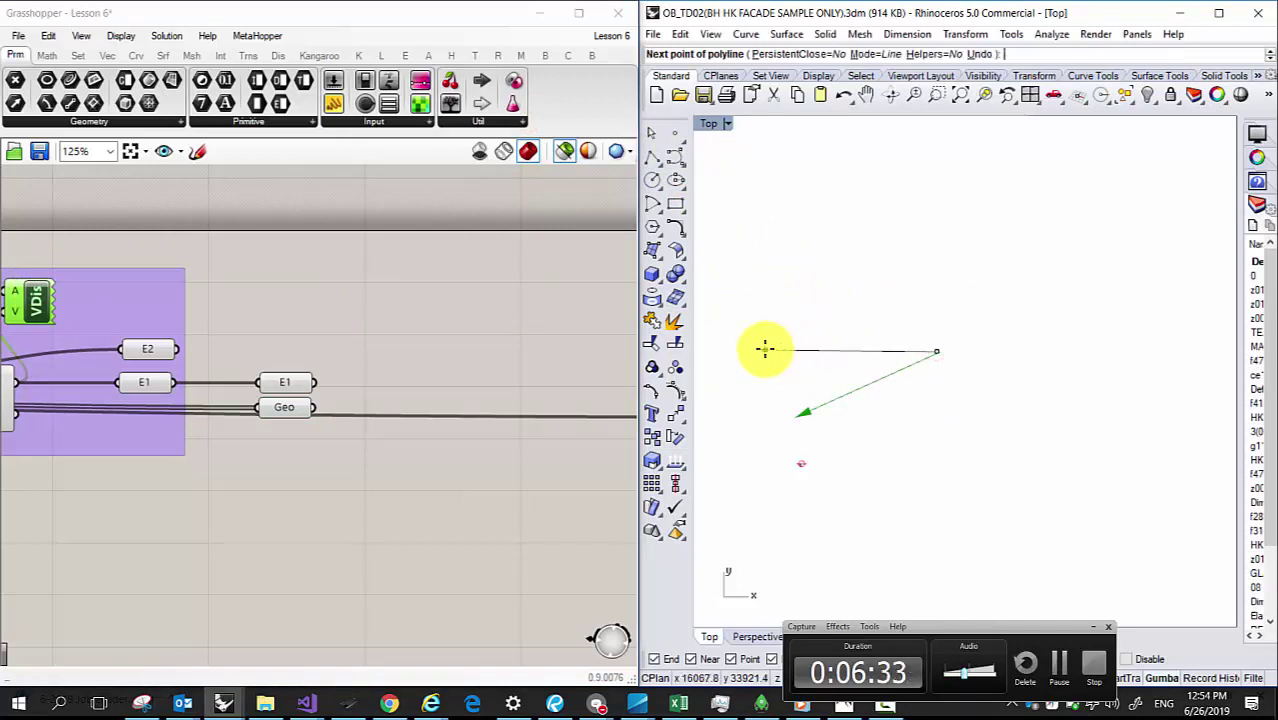
click(1093, 624)
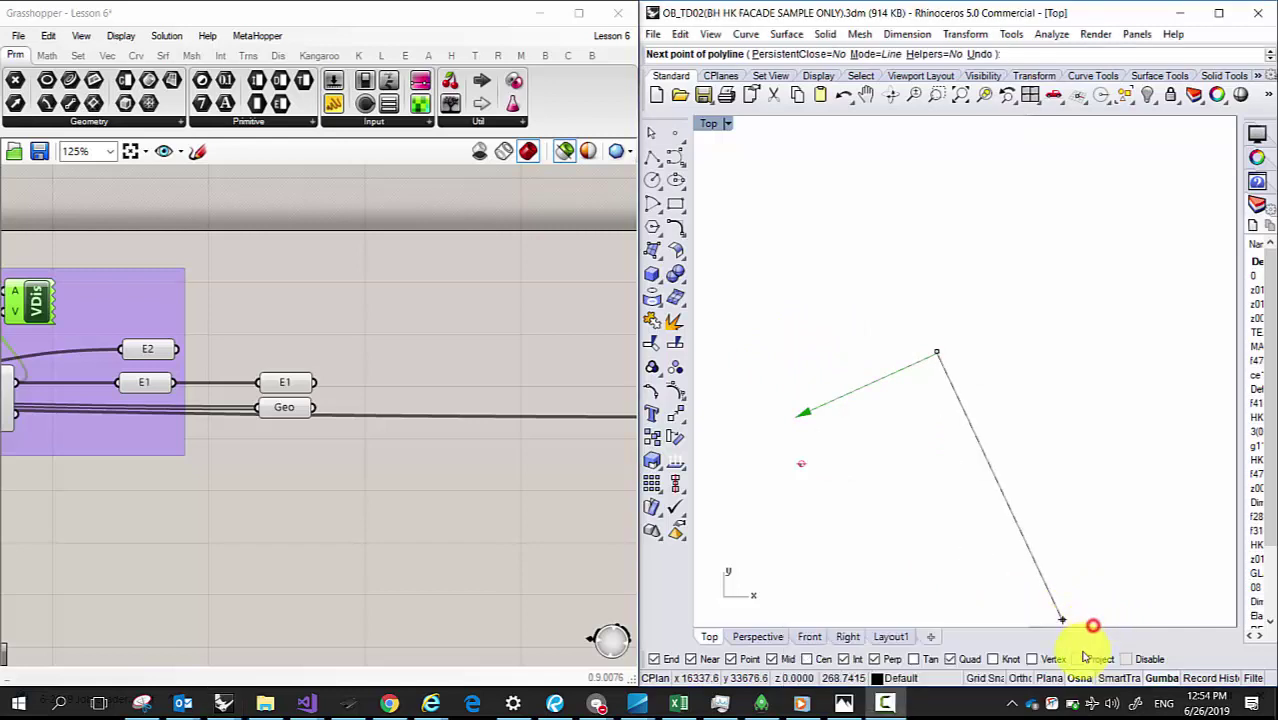
click(818, 543)
click(774, 352)
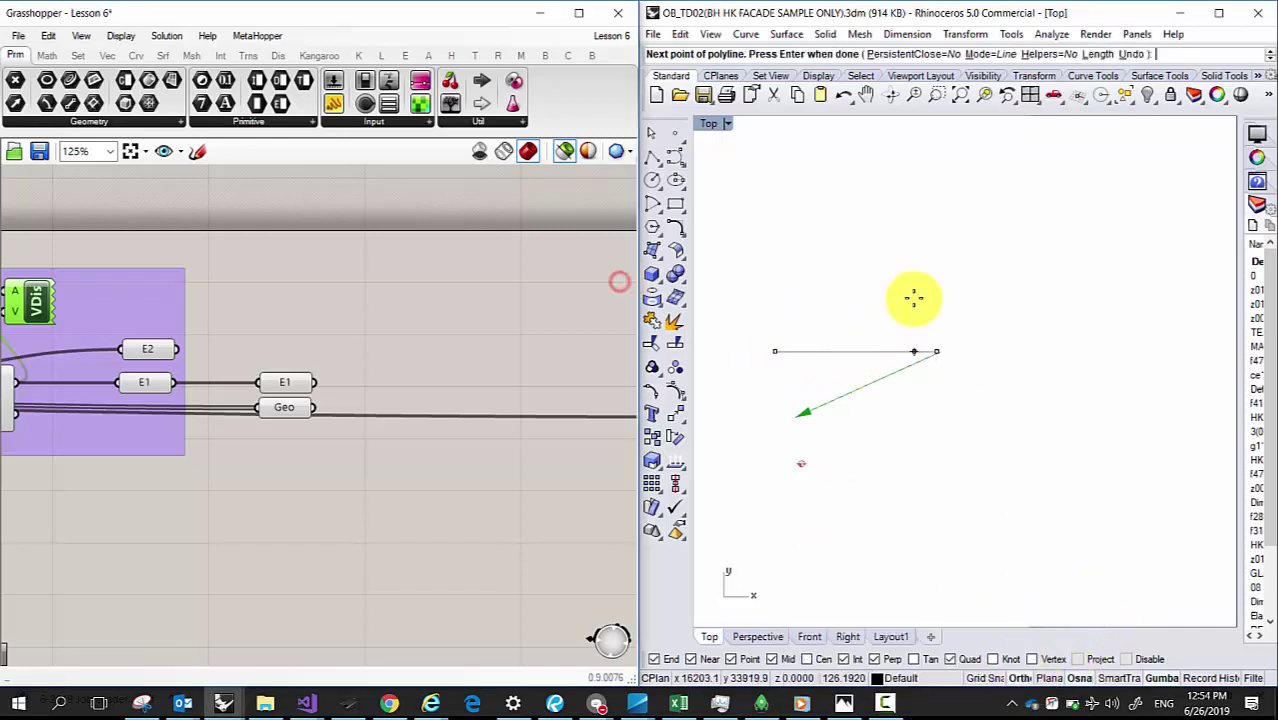
key(Return)
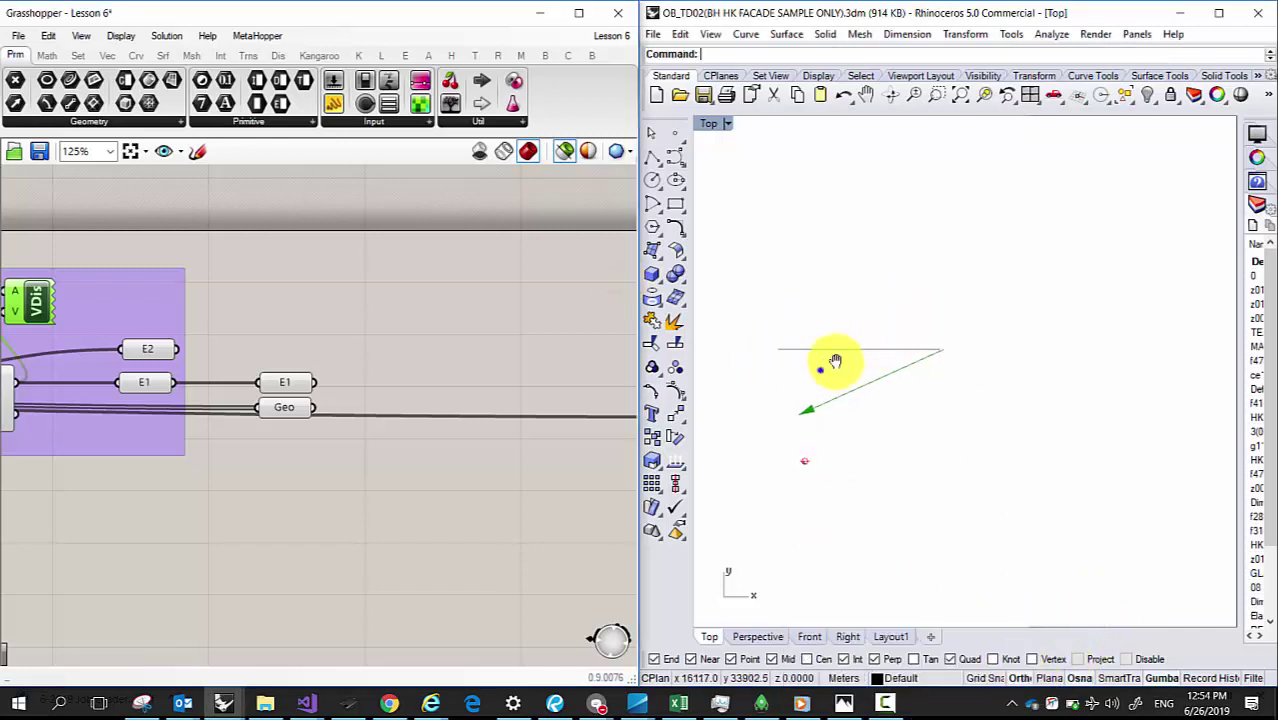
right_drag(837, 360, 846, 347)
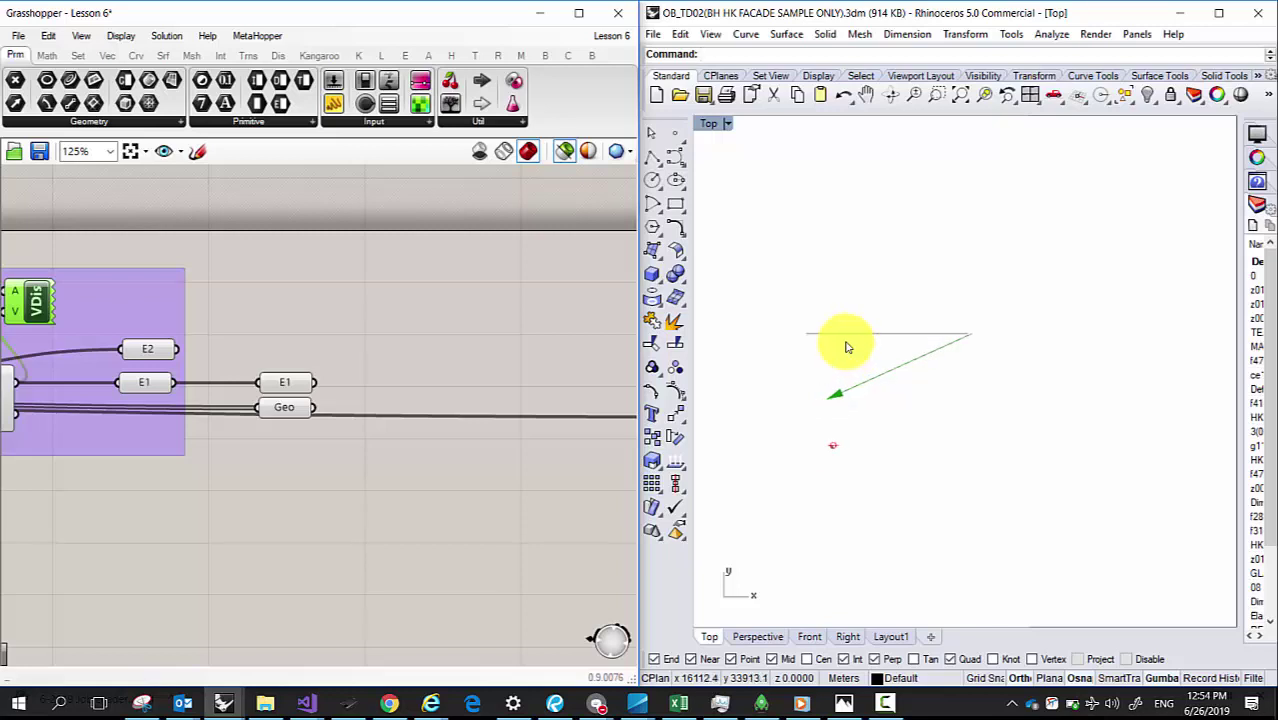
click(850, 334)
click(852, 348)
click(852, 349)
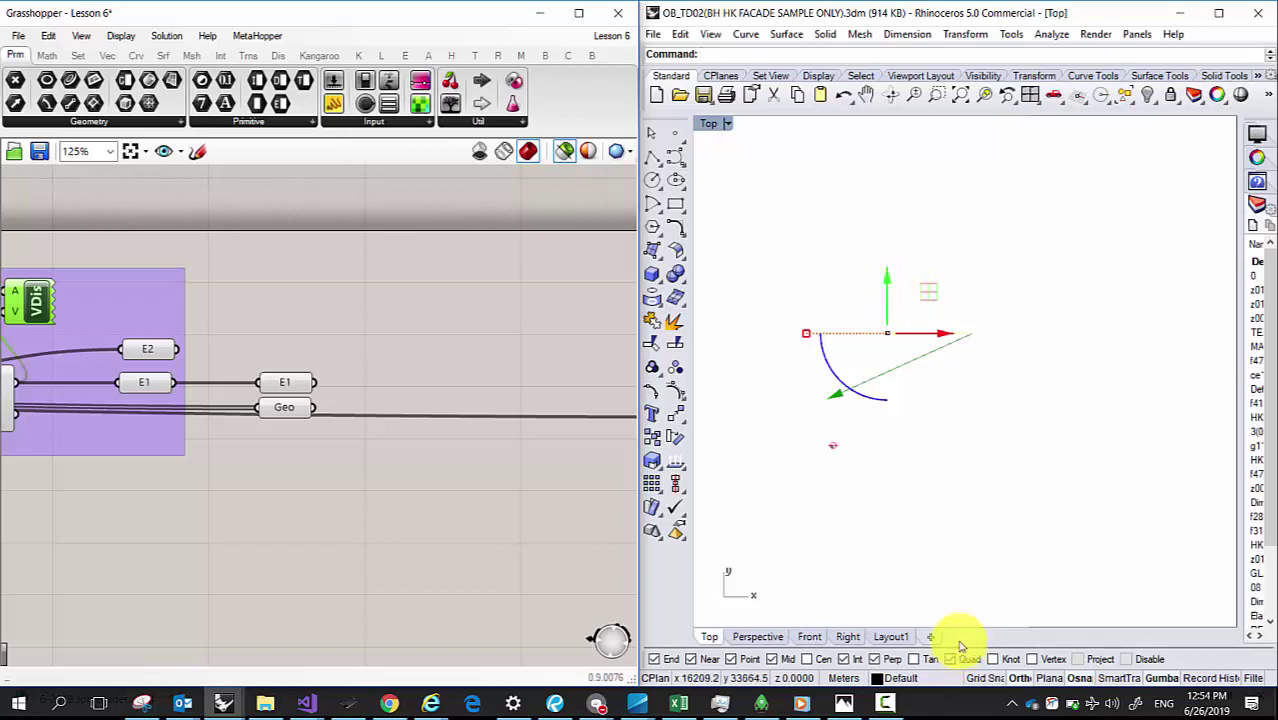
Step: Switch to the annotated MOI snip in Snipping Tool, circle the small axes sketch beside V2 and erase the marks
mouse_move(722, 705)
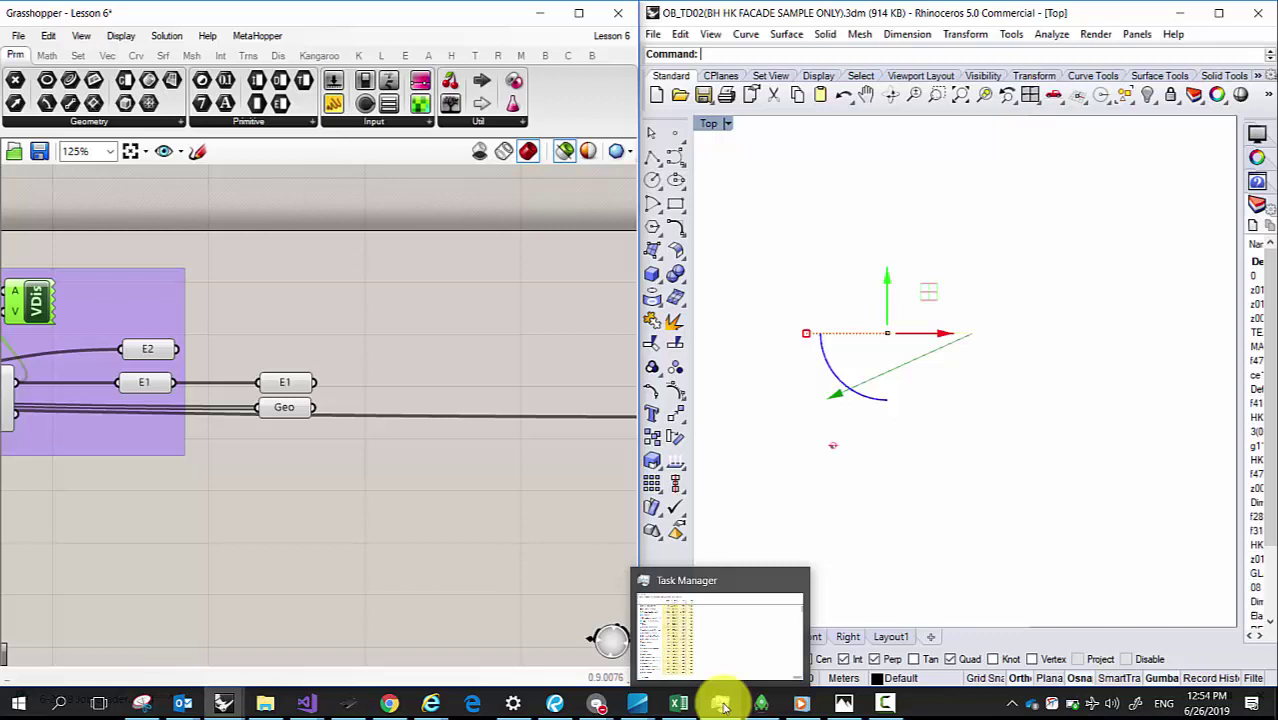
click(846, 702)
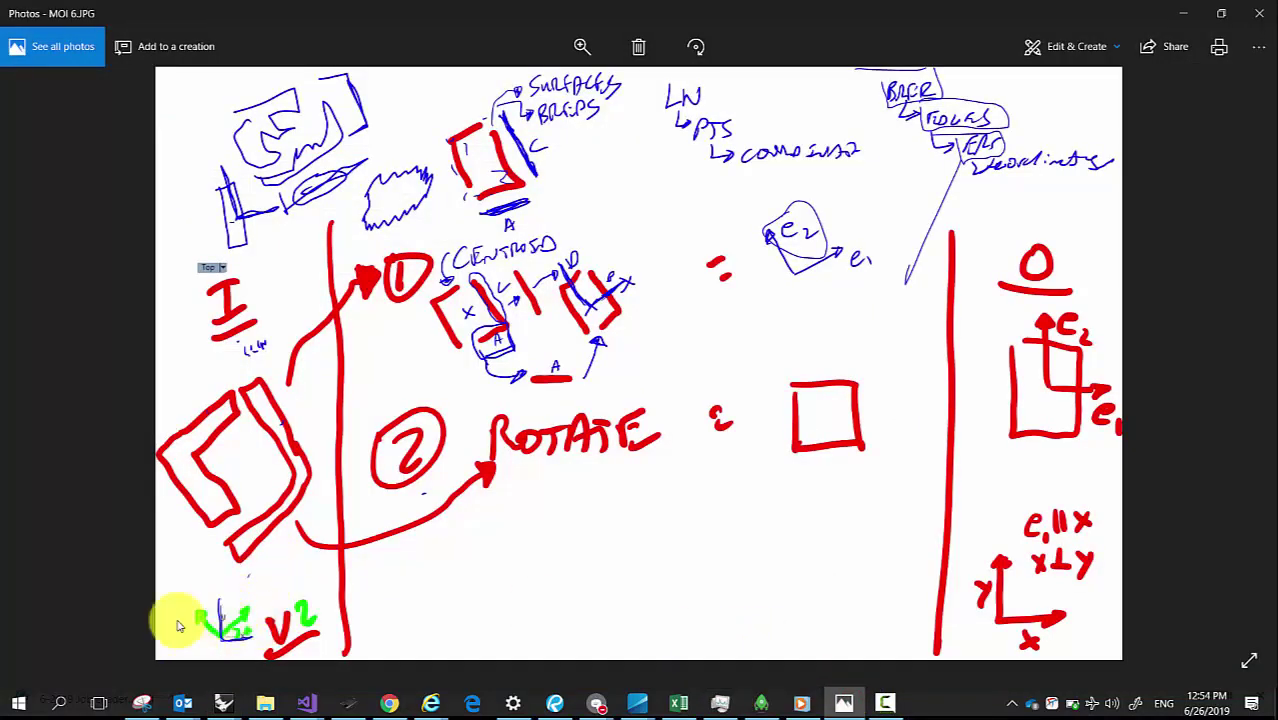
click(145, 701)
scroll(220, 600, down, 3)
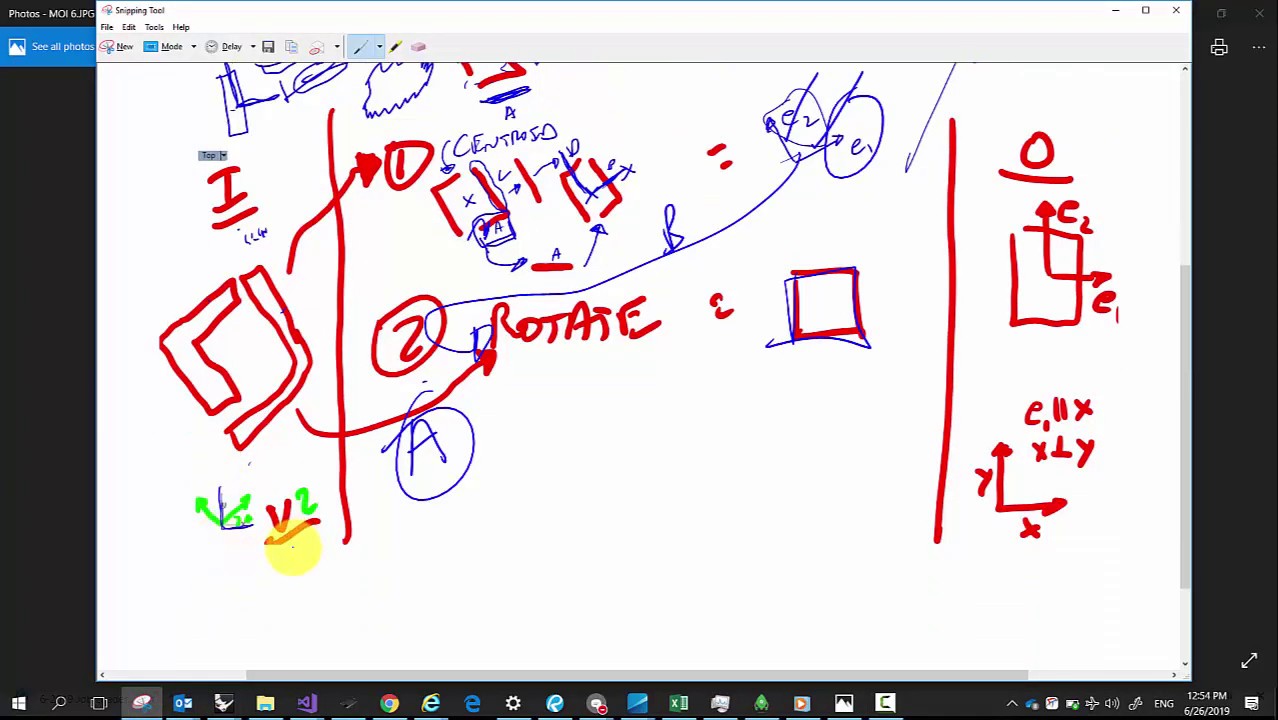
mouse_move(296, 461)
mouse_down()
mouse_move(191, 456)
mouse_move(218, 492)
mouse_move(265, 471)
mouse_up()
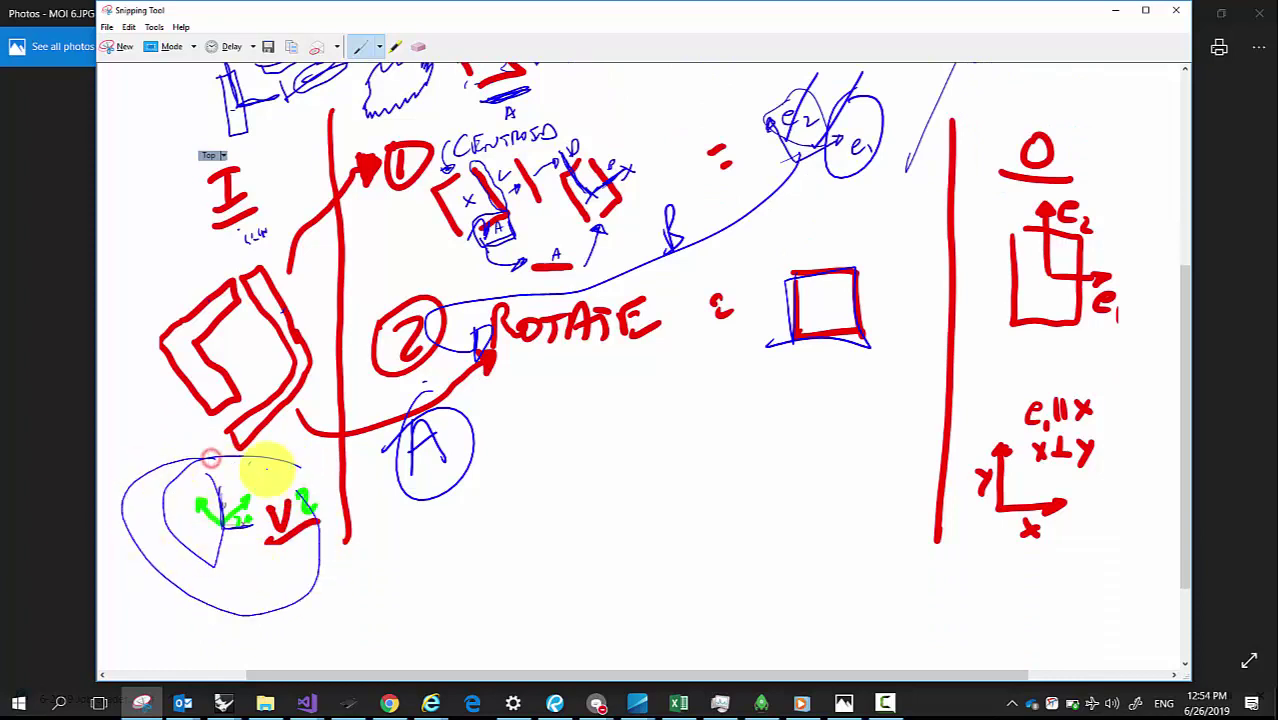
click(418, 46)
drag(185, 419, 167, 562)
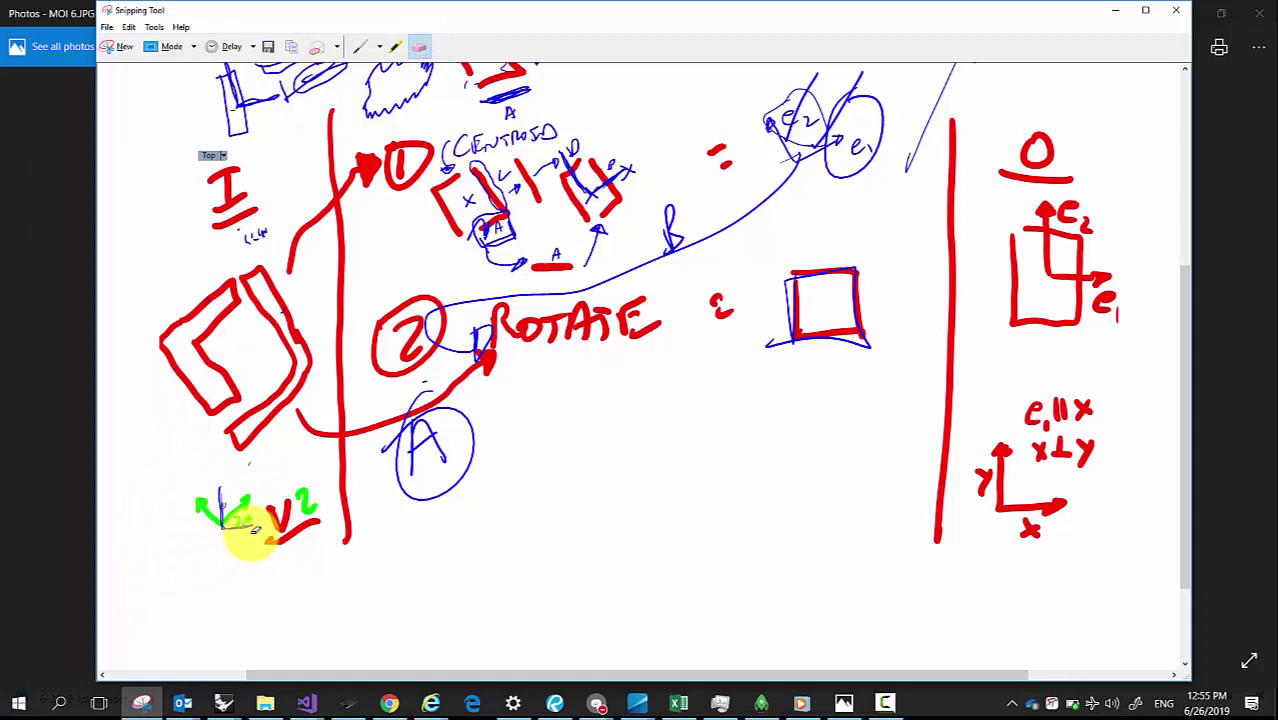
Step: Return to the Lesson 6 Grasshopper definition and examine the gap between the E1 and Geo parameters and the Calculate Ixx group
click(46, 202)
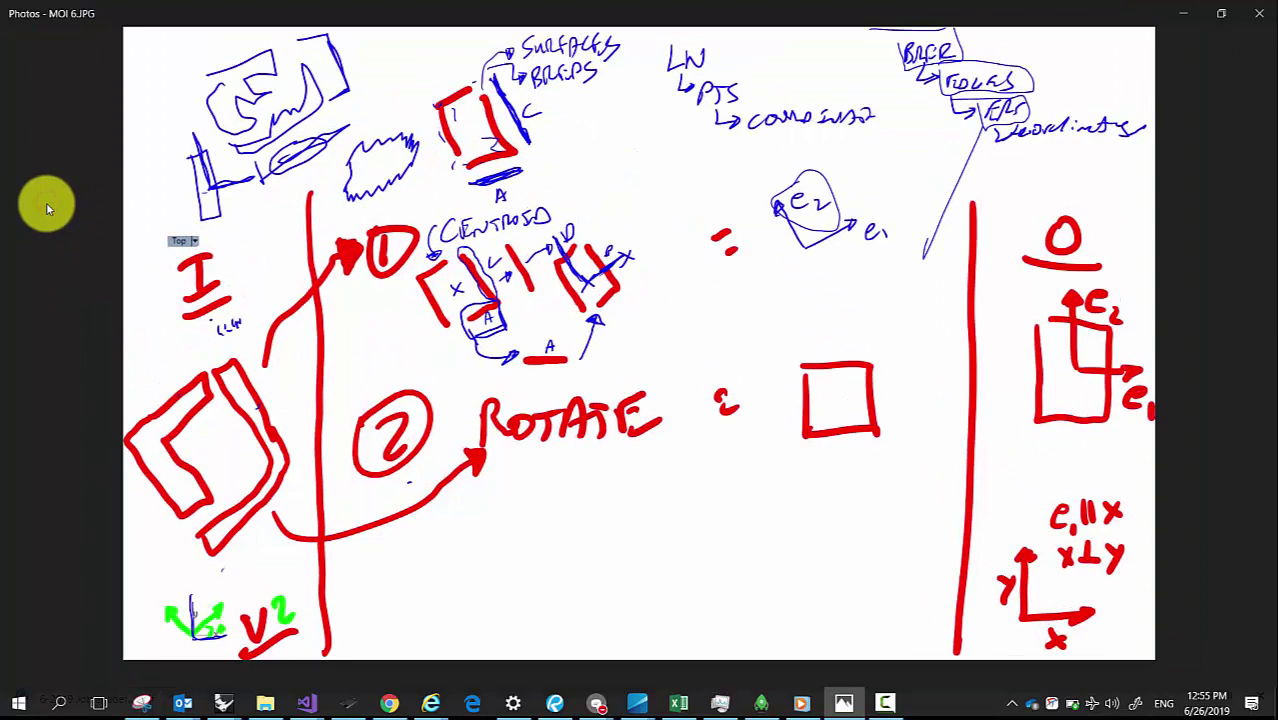
mouse_move(226, 700)
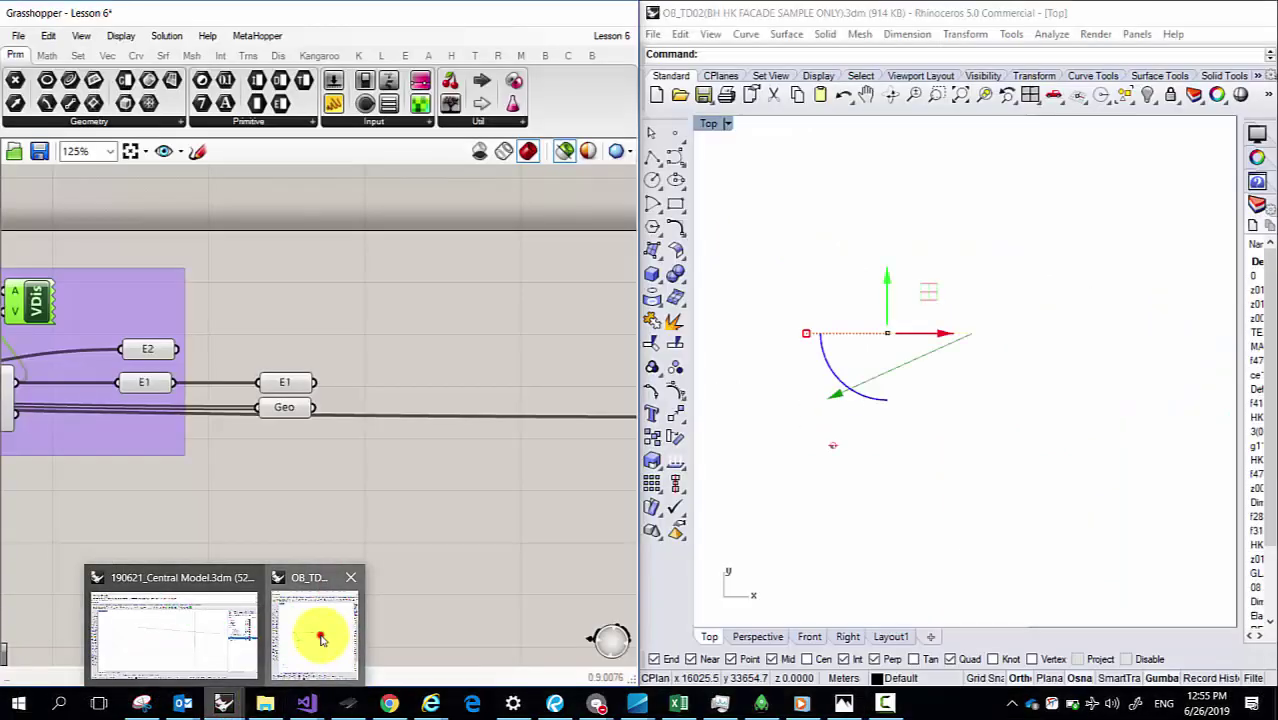
click(320, 634)
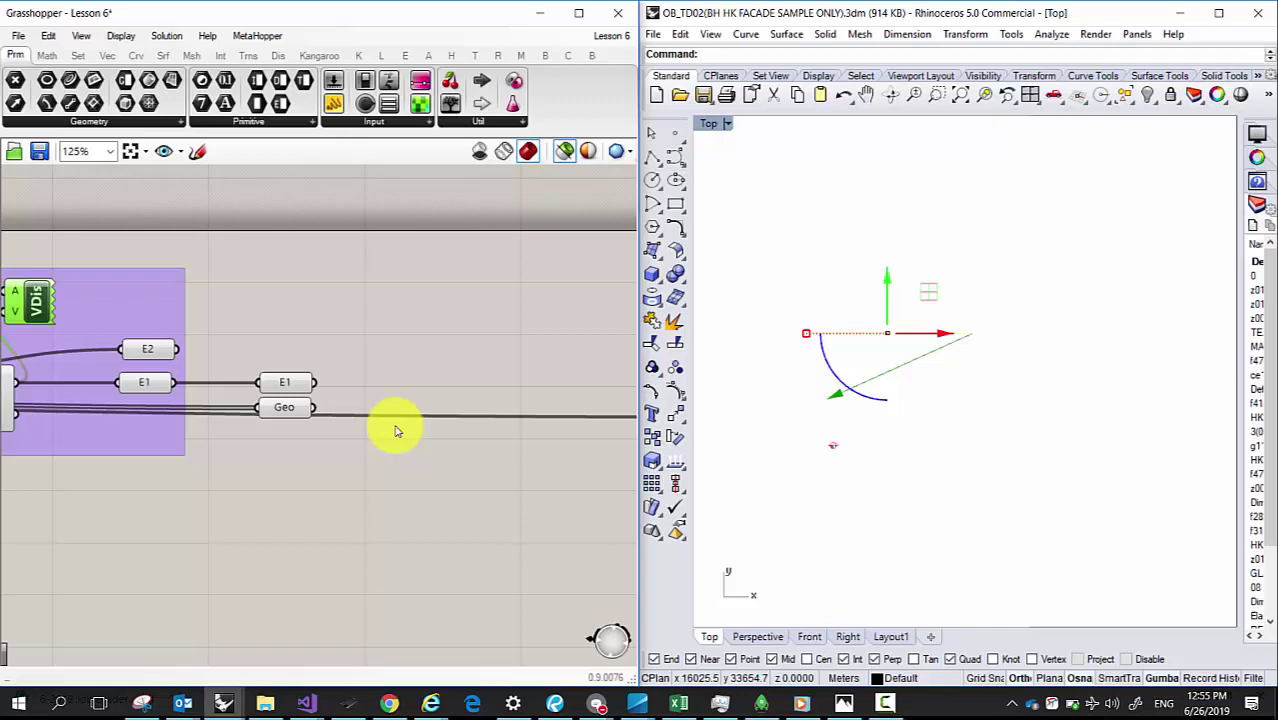
scroll(350, 408, down, 5)
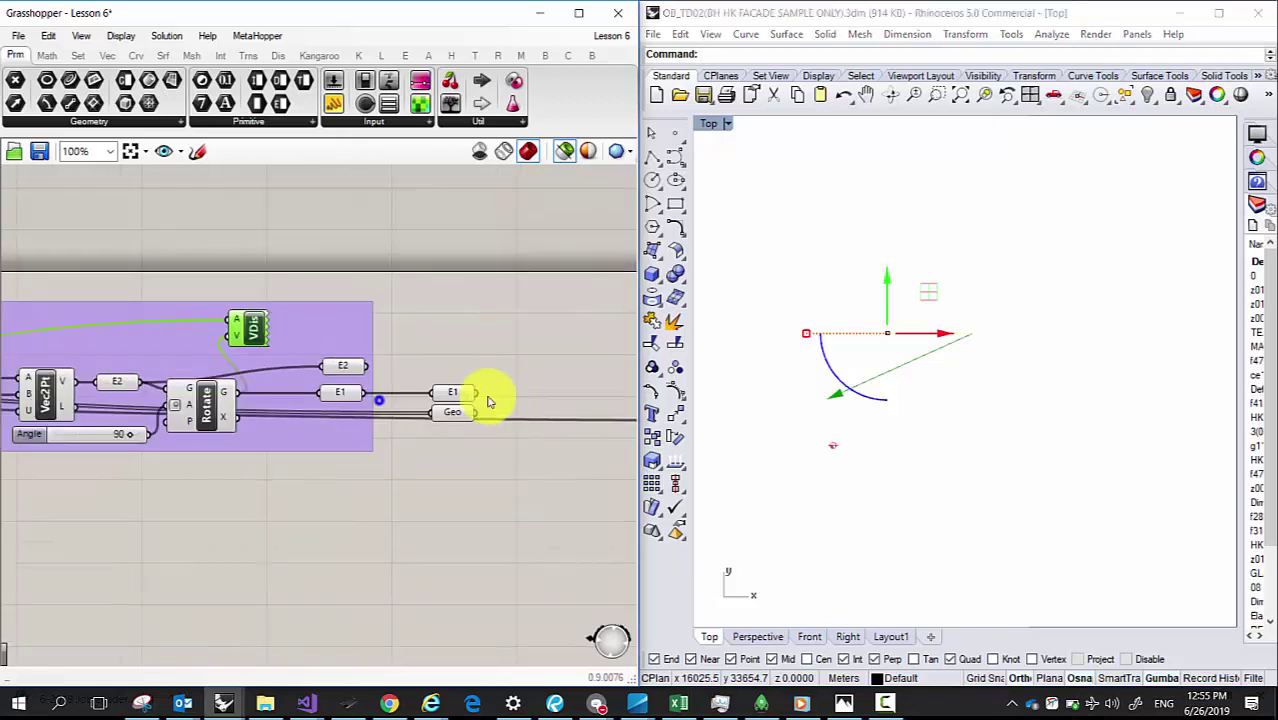
right_drag(519, 408, 251, 326)
scroll(508, 409, up, 4)
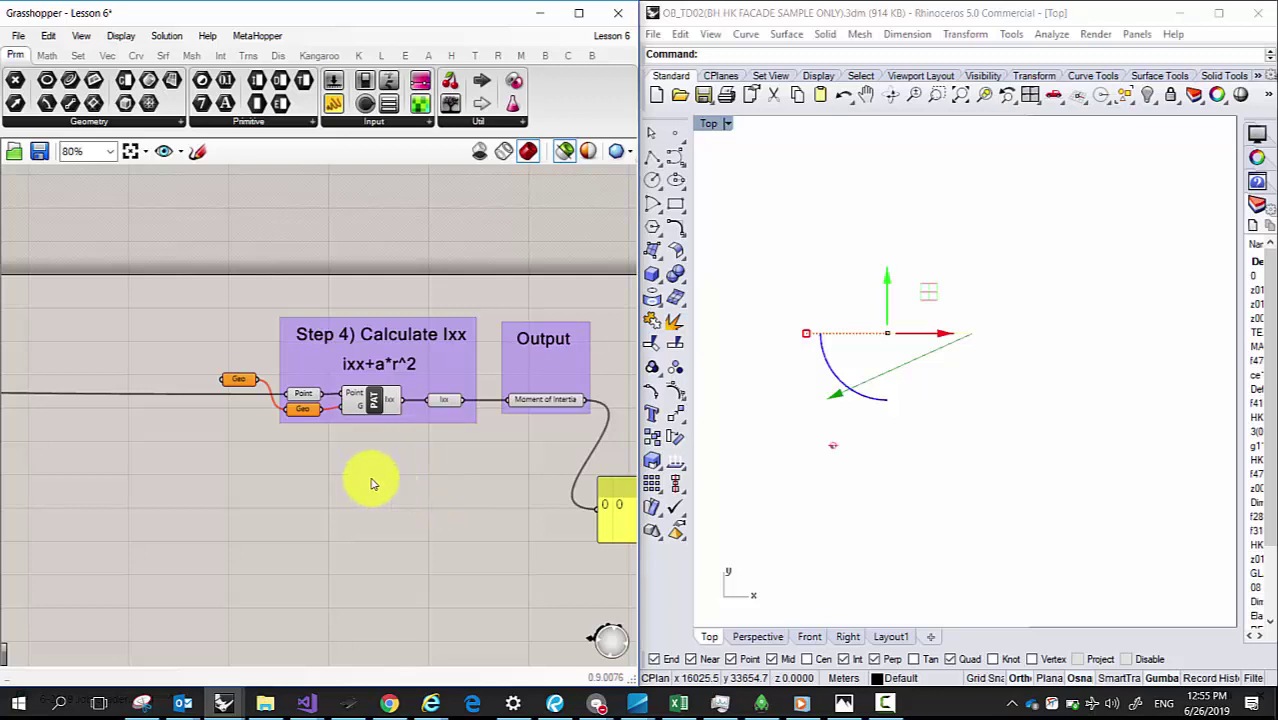
Step: Add a Unit X vector component beside the E1 parameter that follows the Rotate to GCS group
right_drag(285, 469, 443, 456)
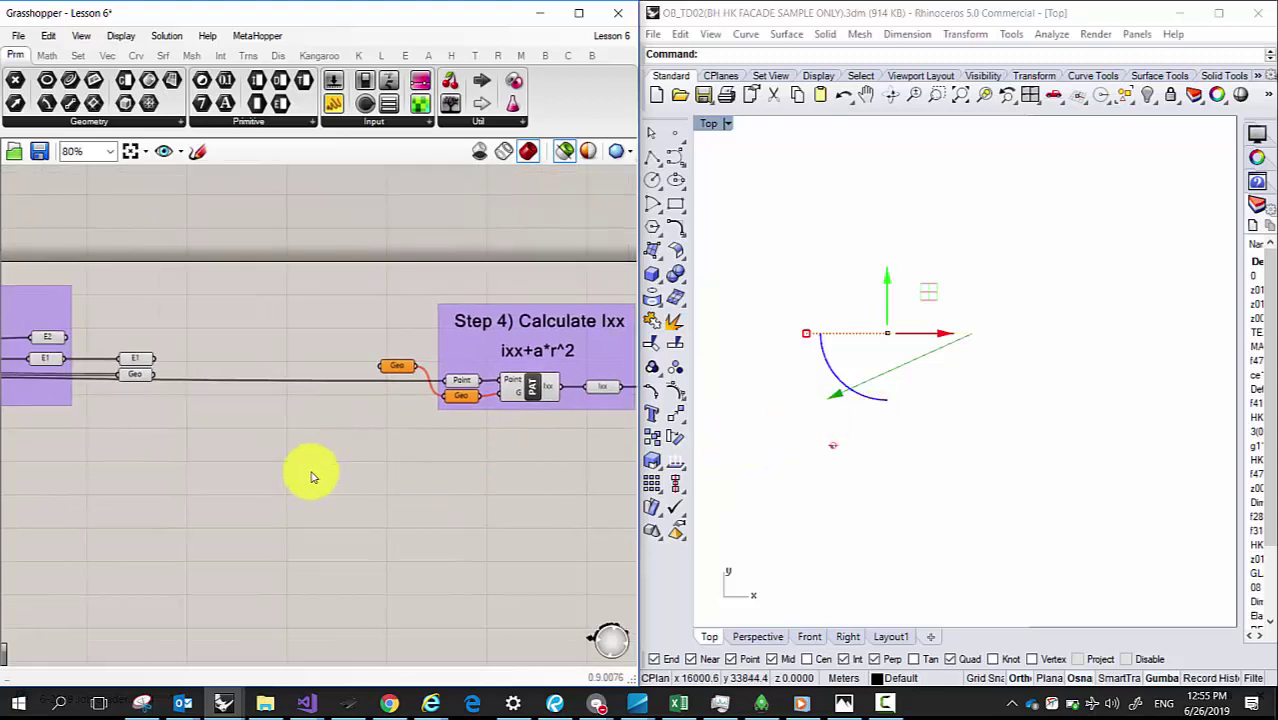
scroll(194, 394, up, 5)
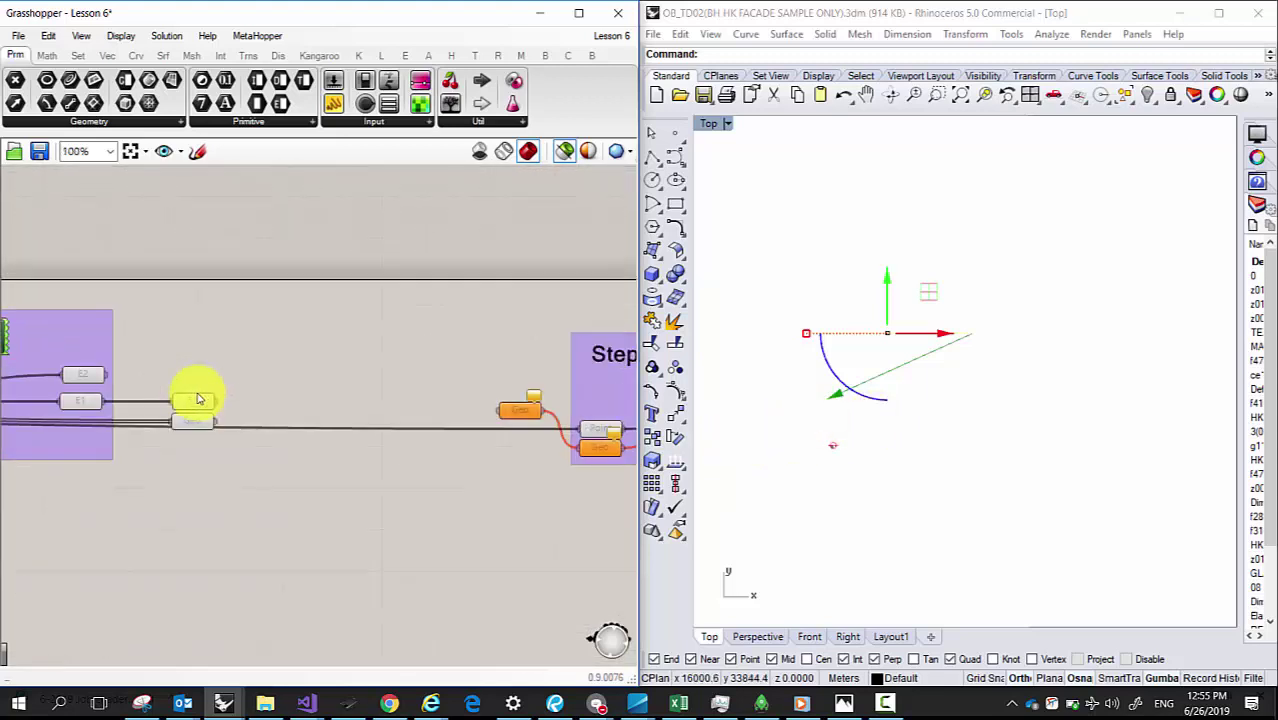
double_click(345, 348)
text(x)
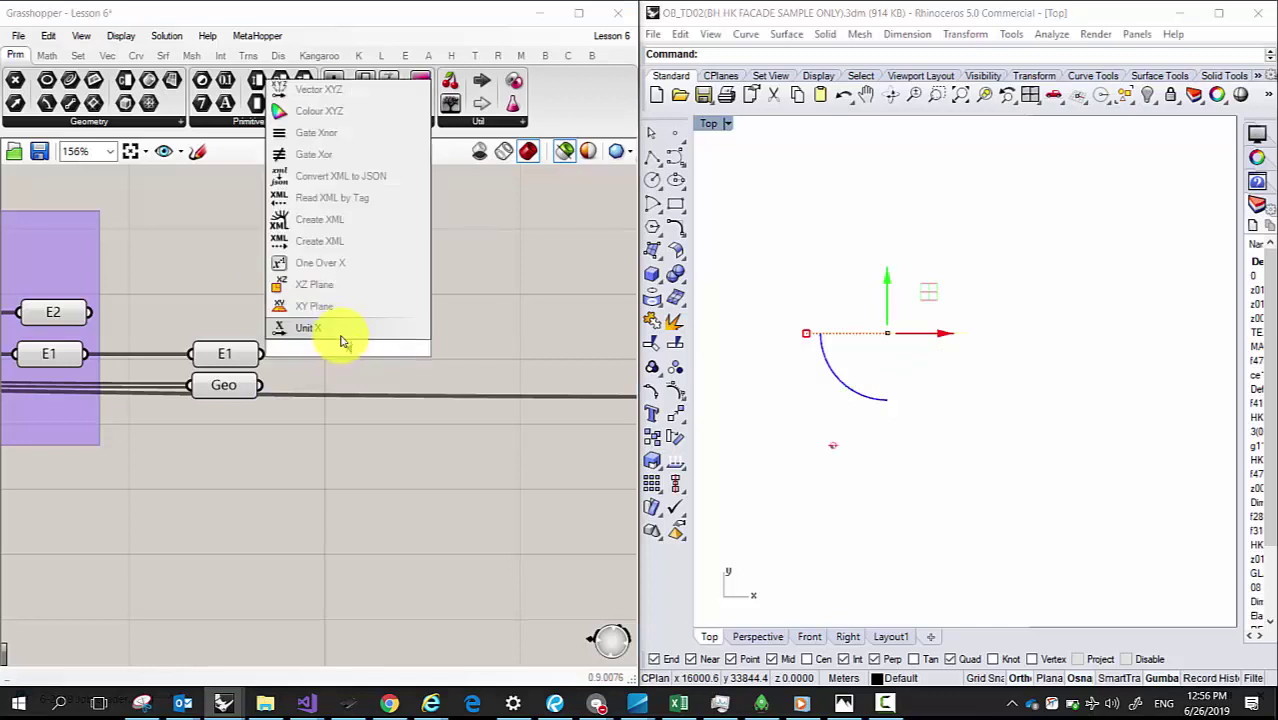
click(337, 333)
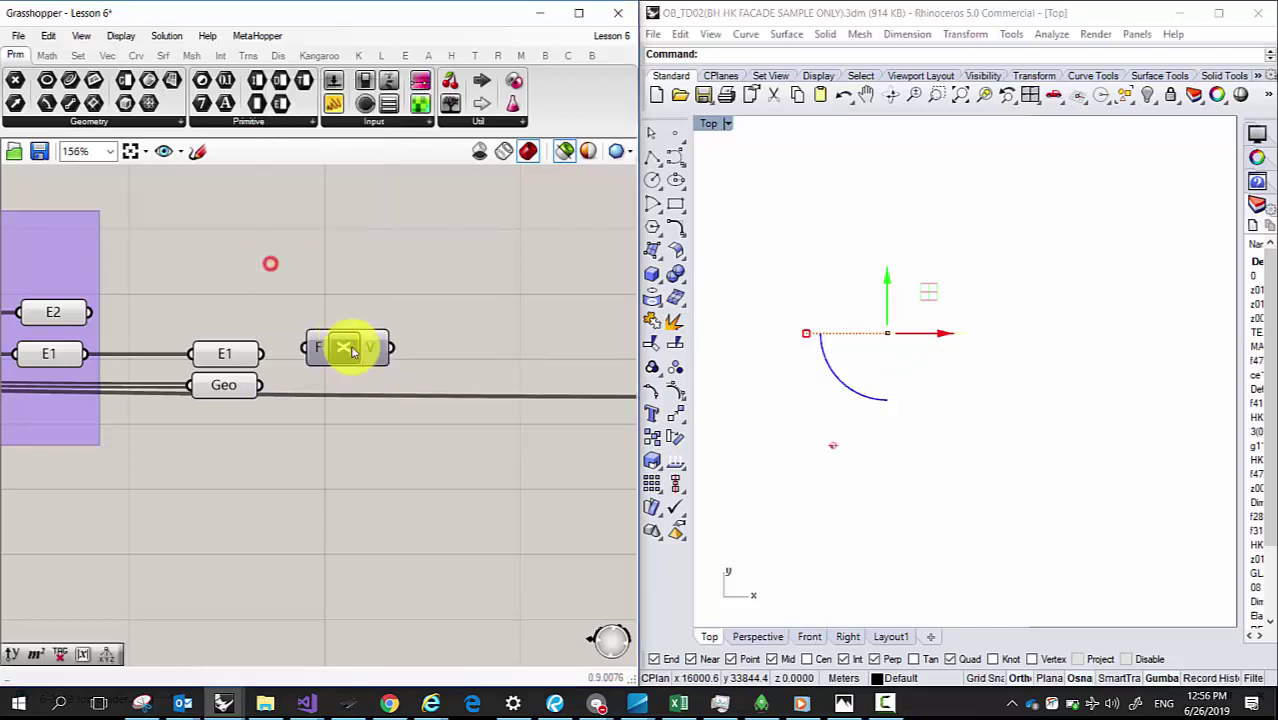
Step: Check the E1 parameters and preview the E1 direction through the Vector Display component
click(232, 357)
right_drag(120, 348, 262, 325)
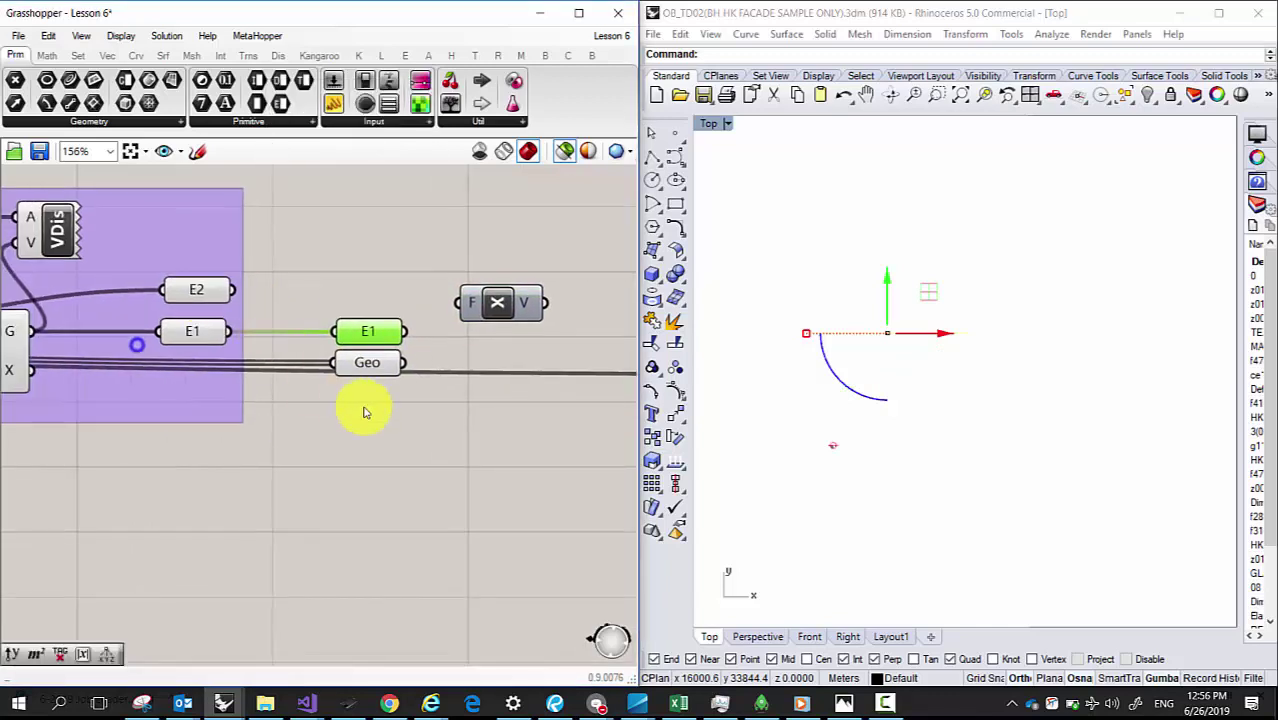
click(205, 332)
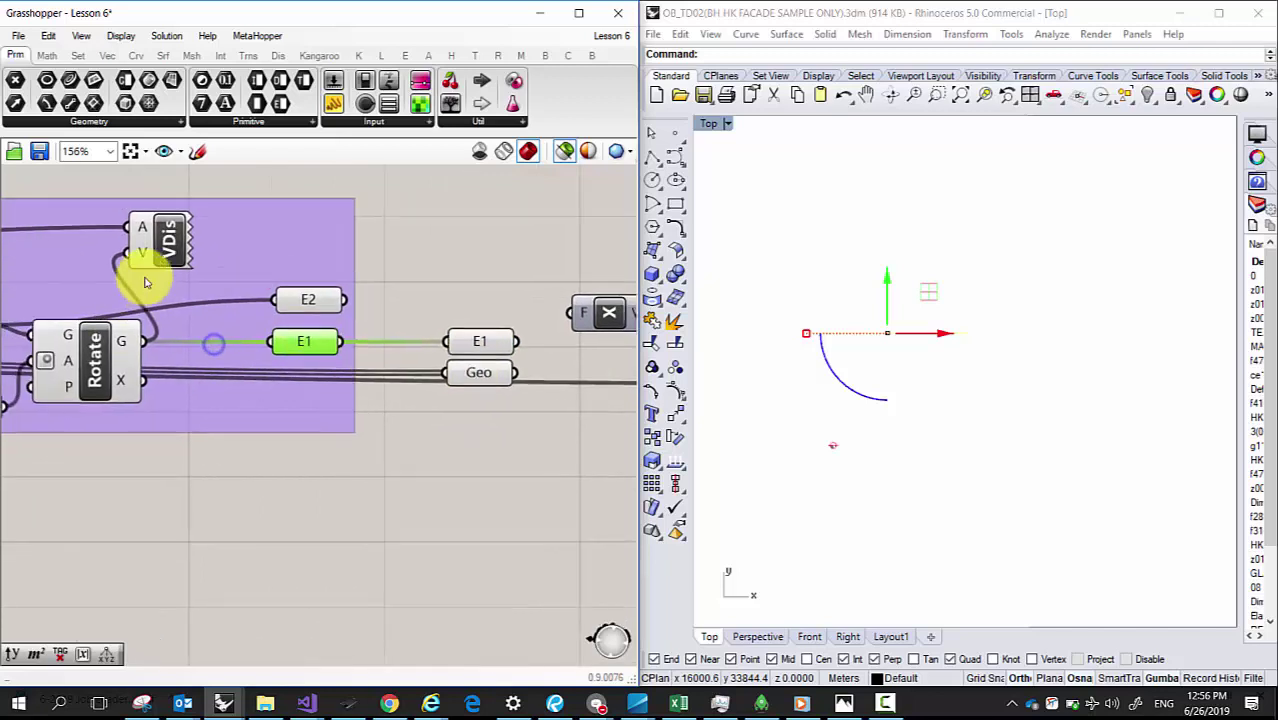
click(170, 245)
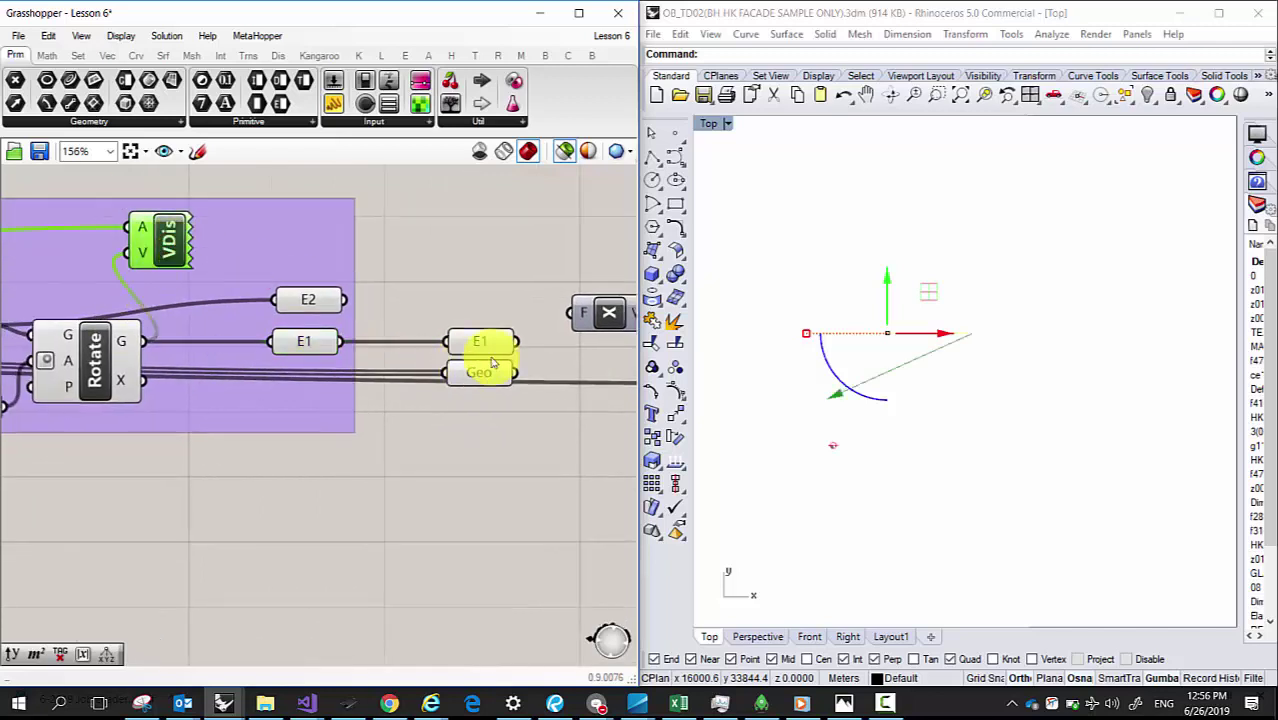
right_drag(534, 349, 349, 352)
Step: Move the Unit X component slightly higher, clear of the wires running towards the Calculate Ixx group
click(436, 323)
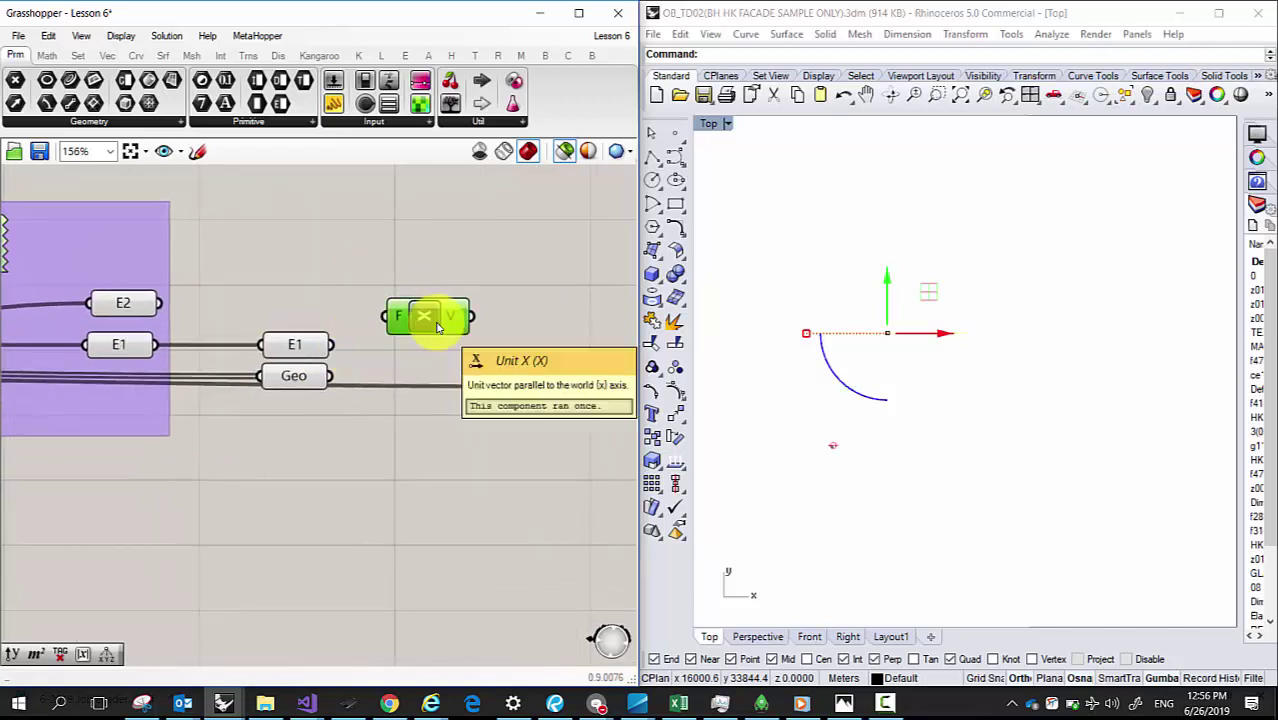
drag(426, 320, 428, 296)
right_drag(435, 341, 291, 325)
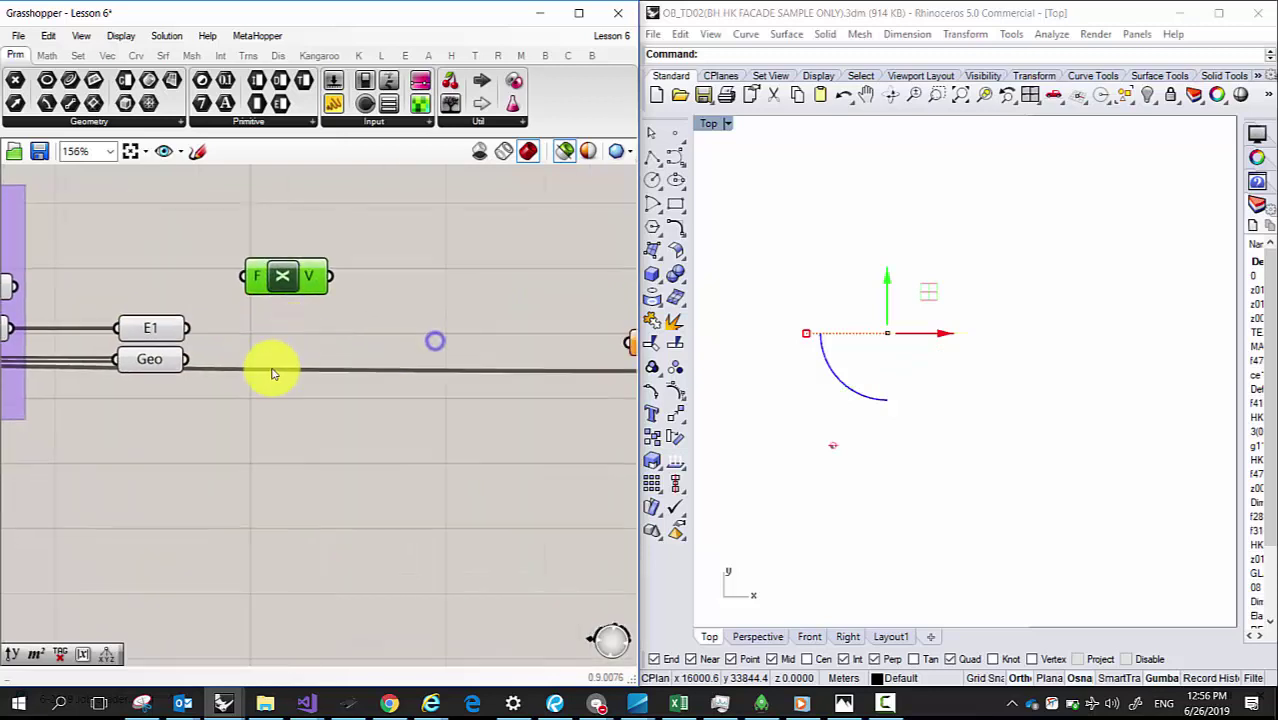
scroll(290, 365, down, 3)
scroll(480, 360, up, 2)
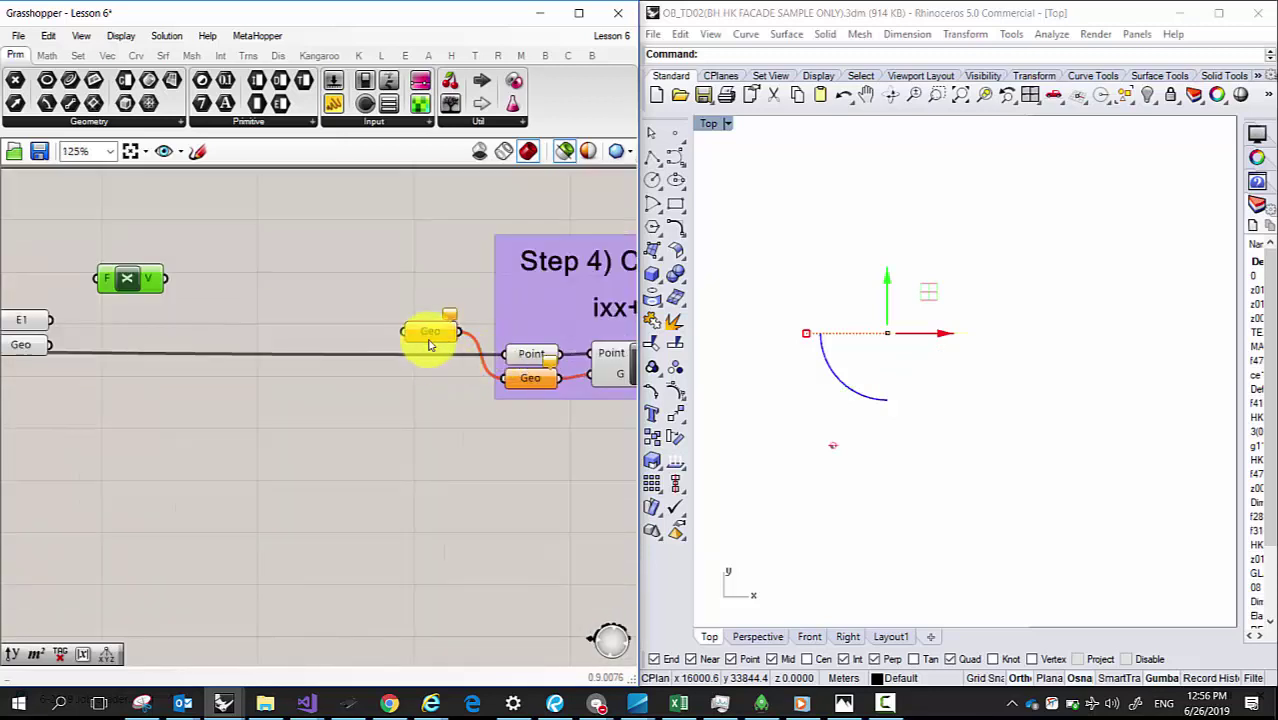
right_drag(188, 334, 315, 348)
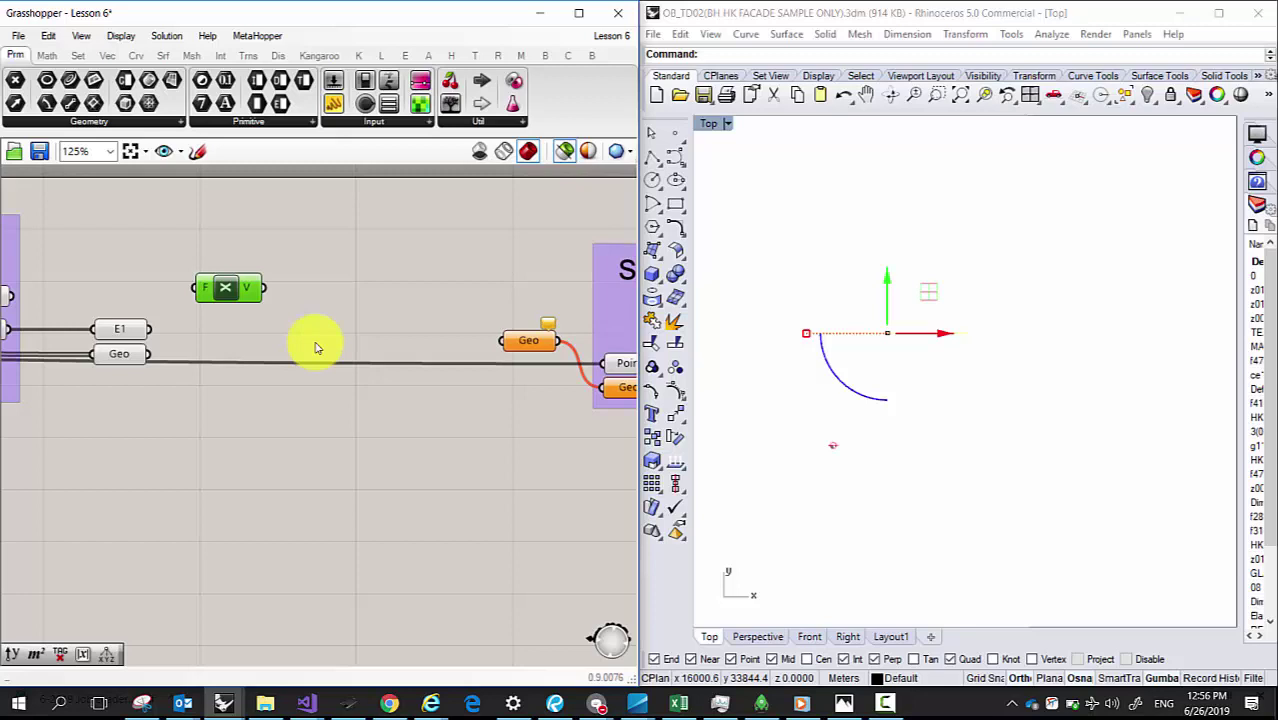
Step: Place Unit X above the Vector Display component and add its vector to the preview alongside E1
click(121, 329)
right_drag(110, 270, 314, 275)
click(76, 256)
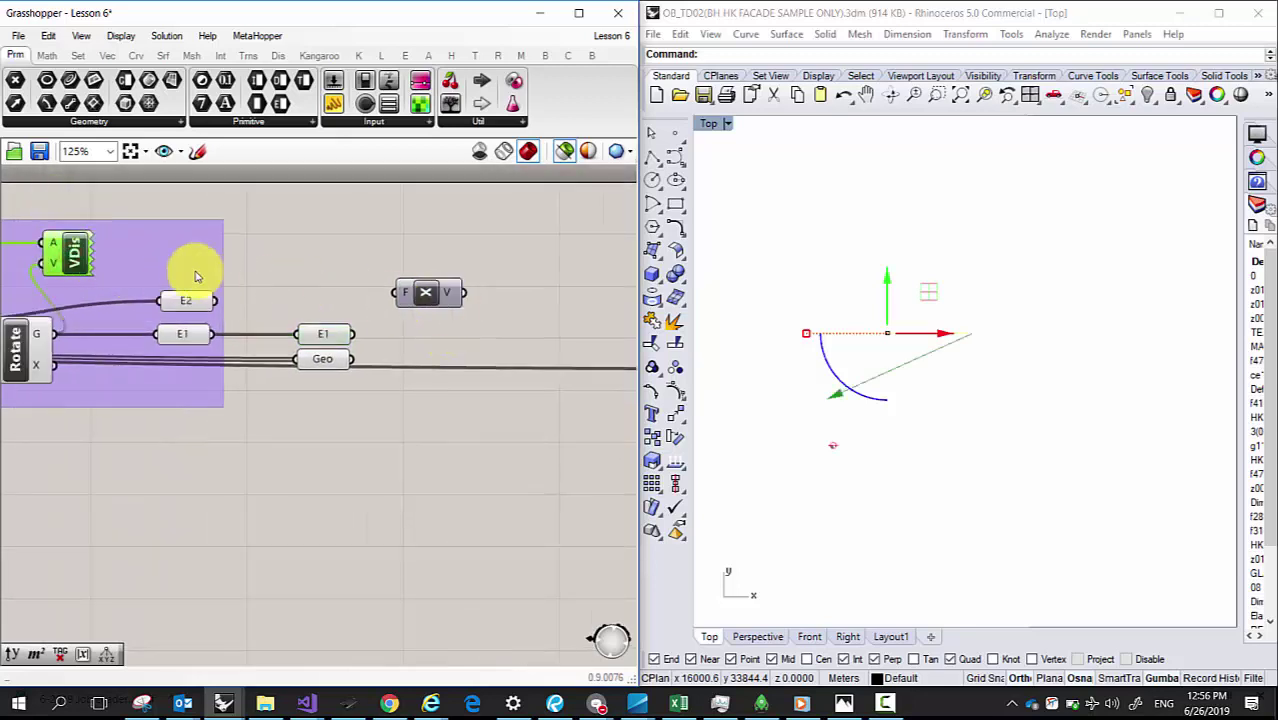
drag(424, 290, 98, 204)
click(69, 260)
click(875, 351)
scroll(900, 357, up, 2)
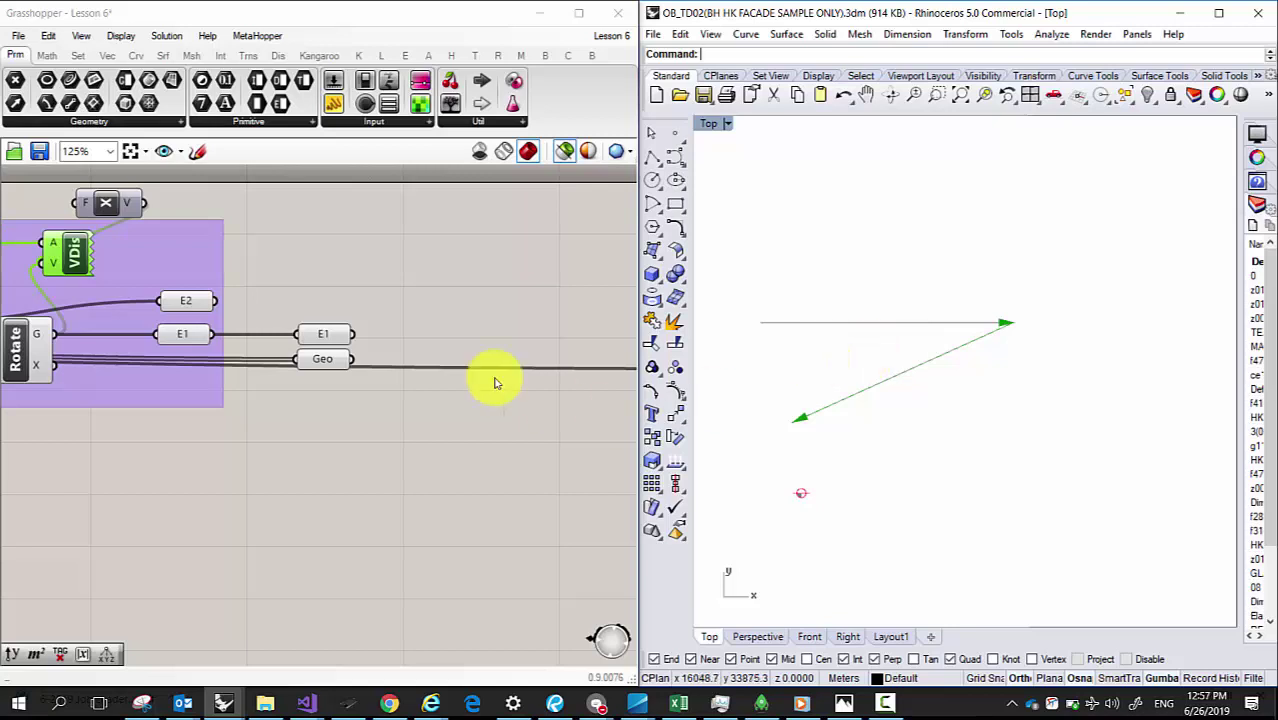
Step: Try reversing the Unit X vector with the expression -x on its factor input, and undo that change
click(68, 165)
right_click(86, 205)
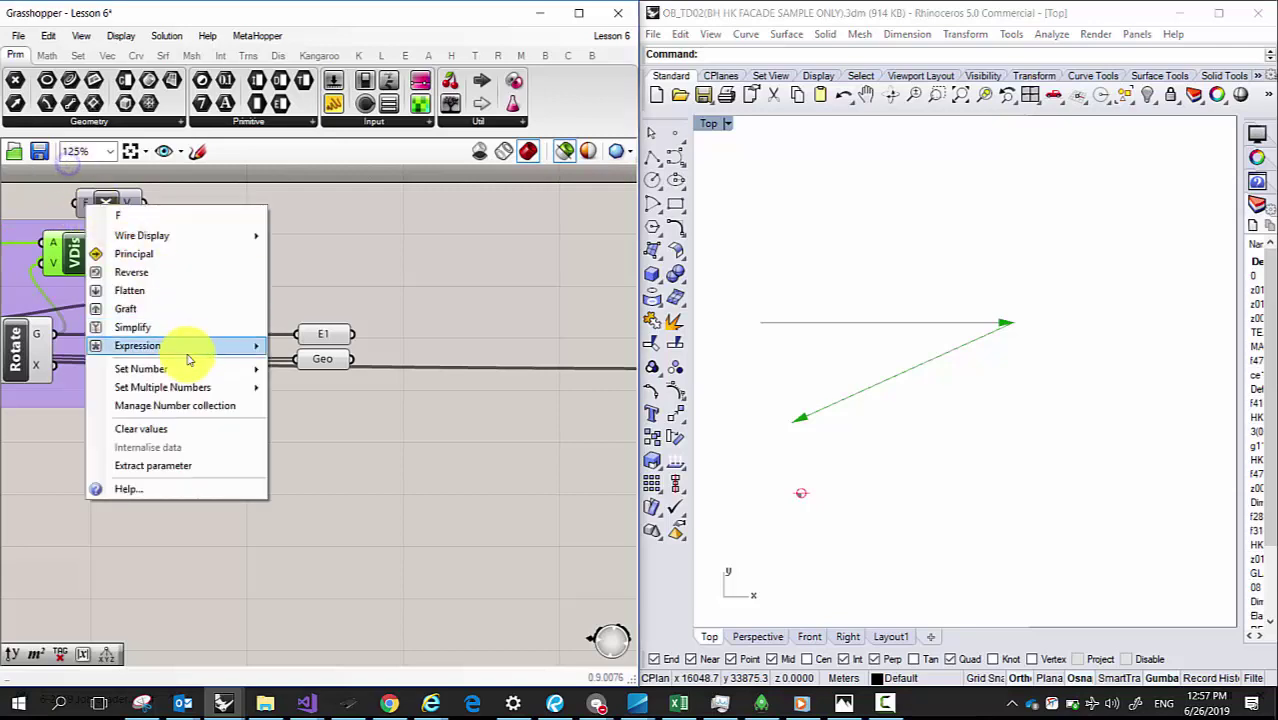
mouse_move(194, 345)
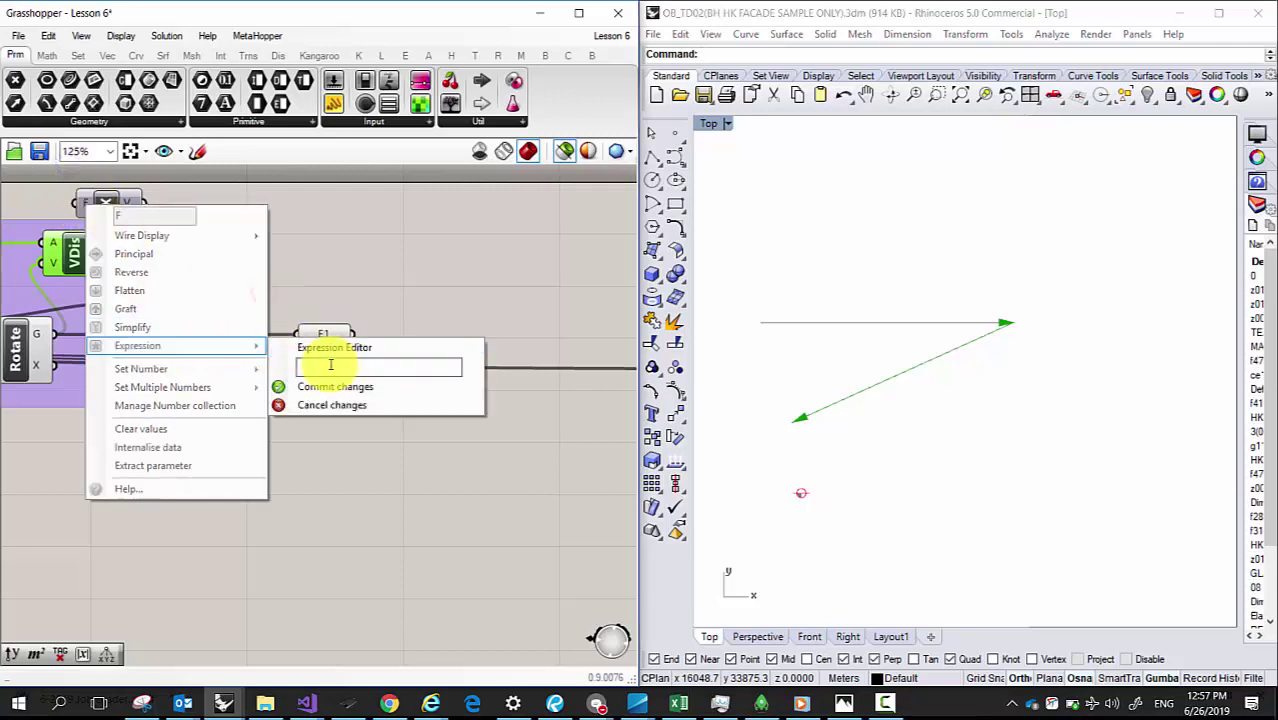
text(-x)
click(347, 389)
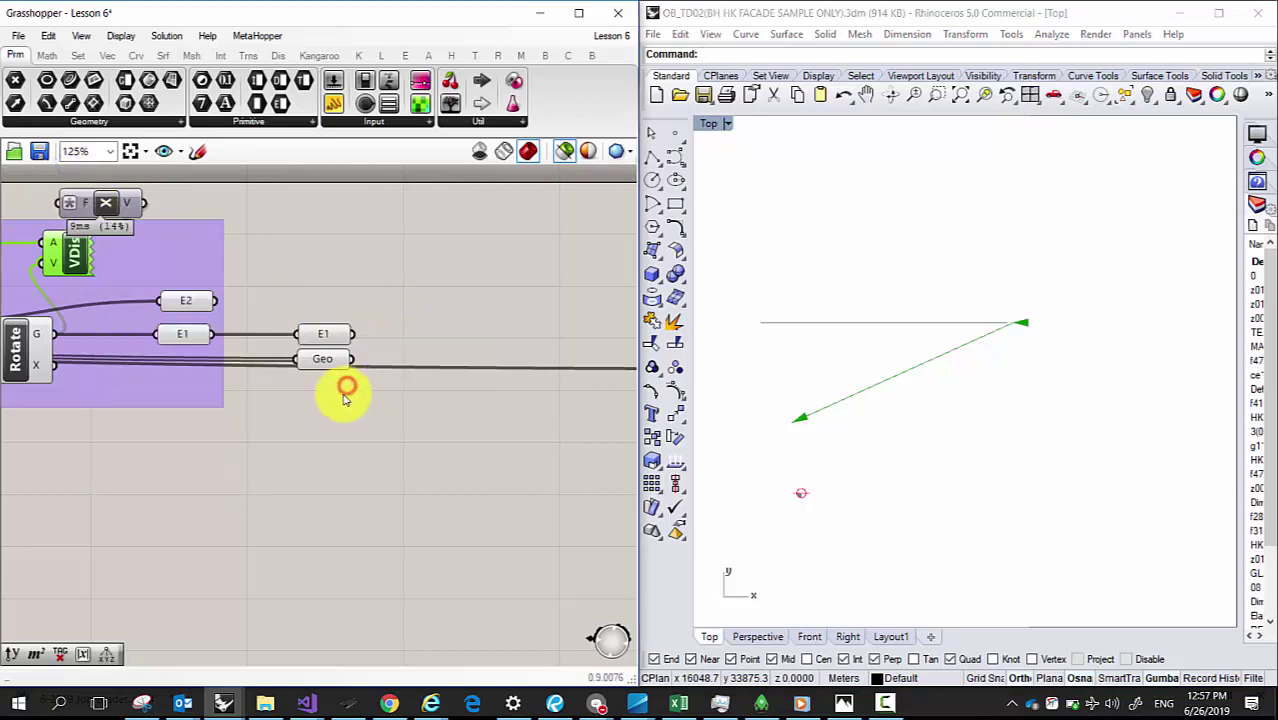
right_drag(267, 229, 278, 247)
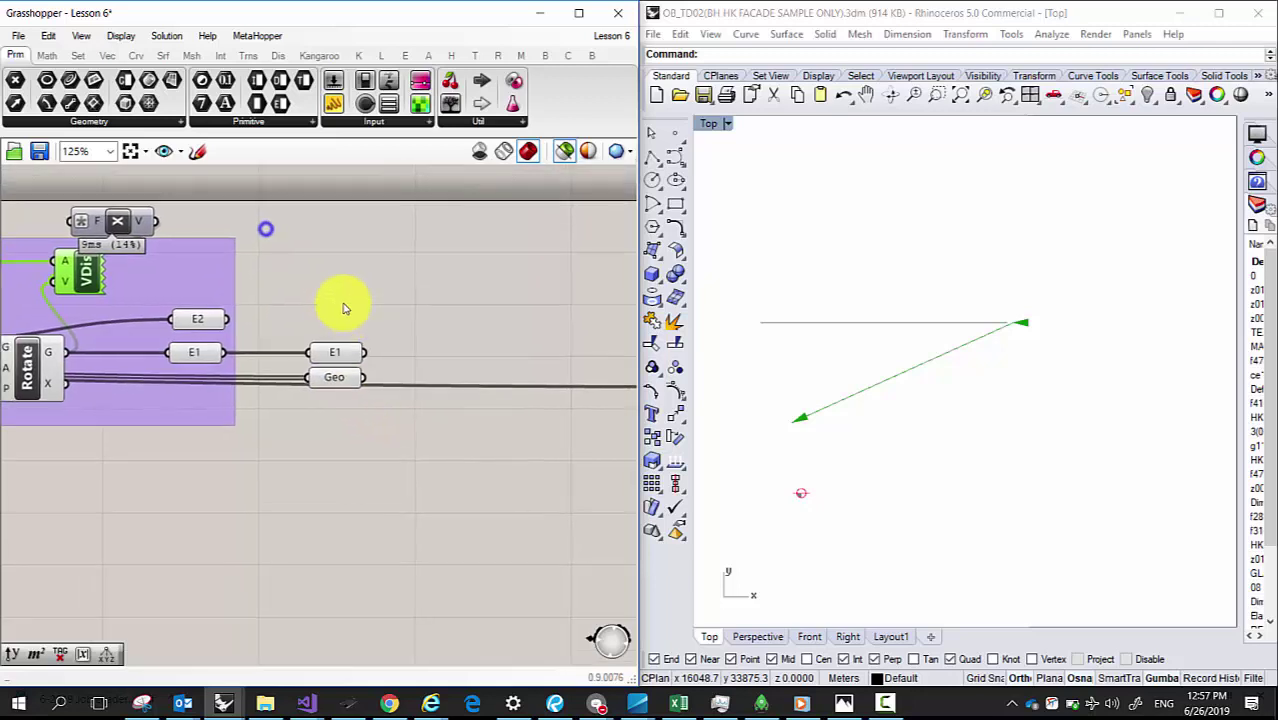
key(ctrl+z)
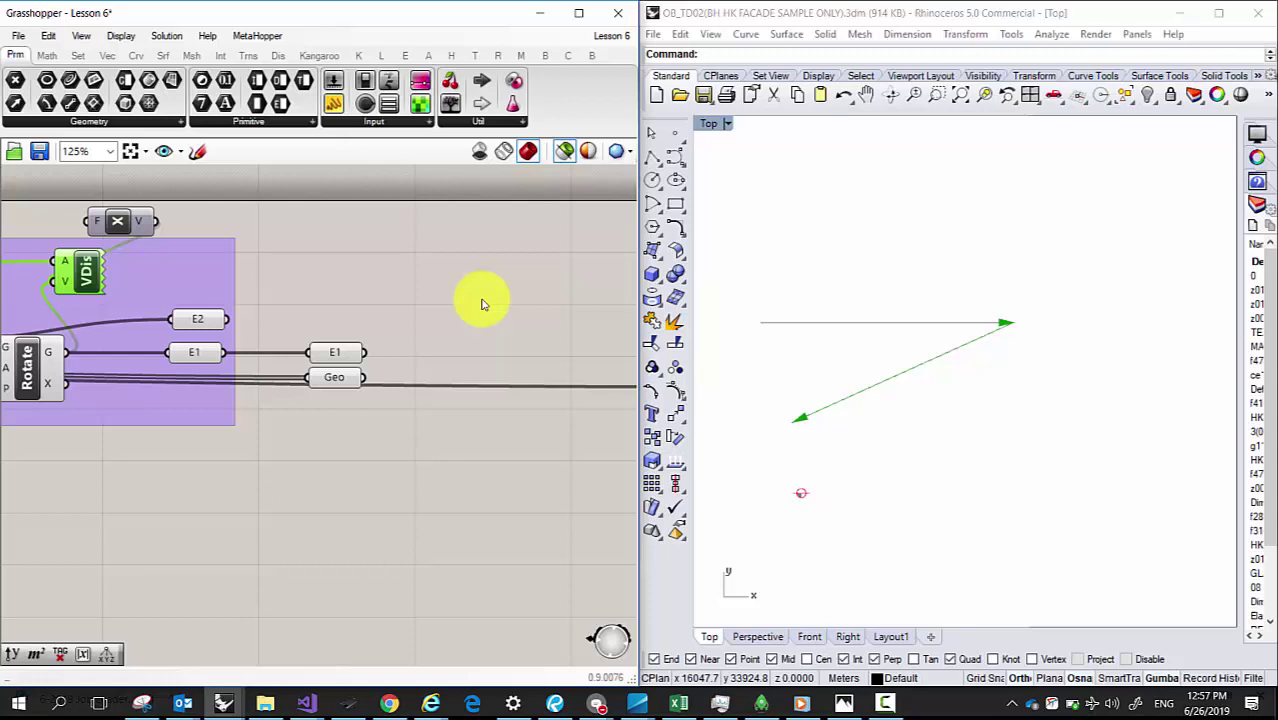
Step: Add a Rotate component with geometry, angle and plane inputs between the E1/Geo parameters and the Calculate Ixx group
right_drag(522, 302, 409, 313)
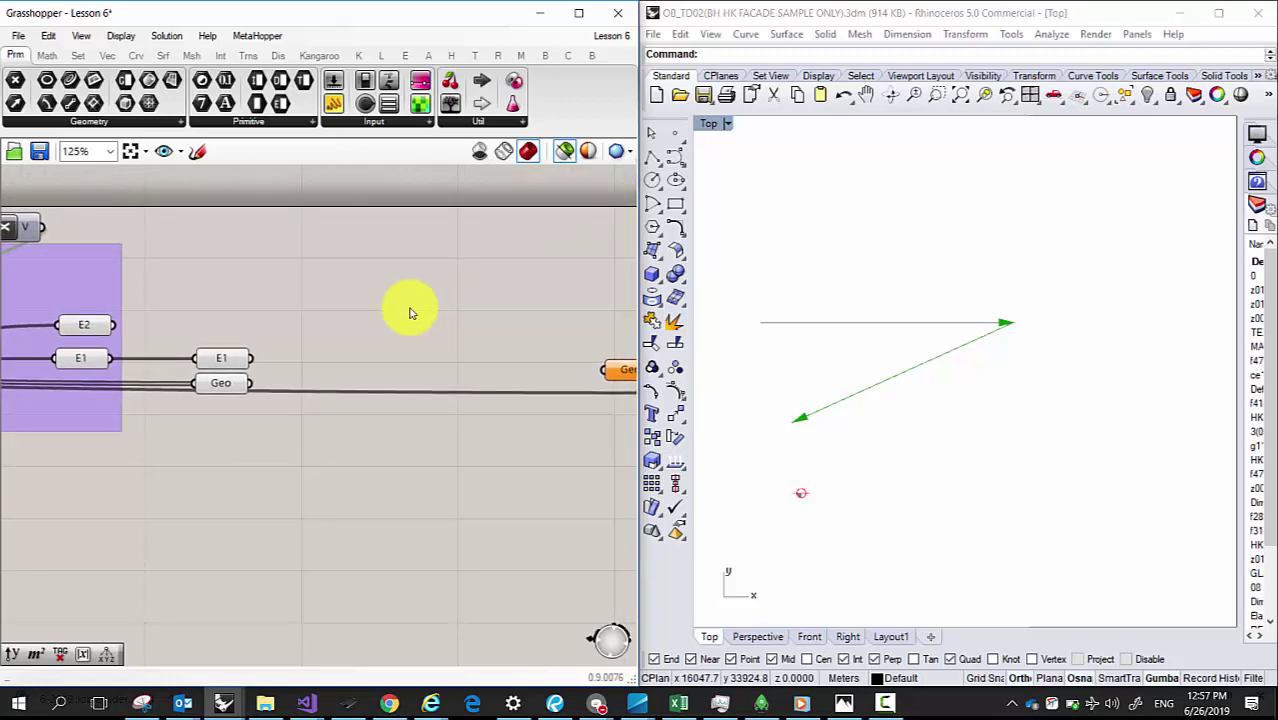
double_click(405, 314)
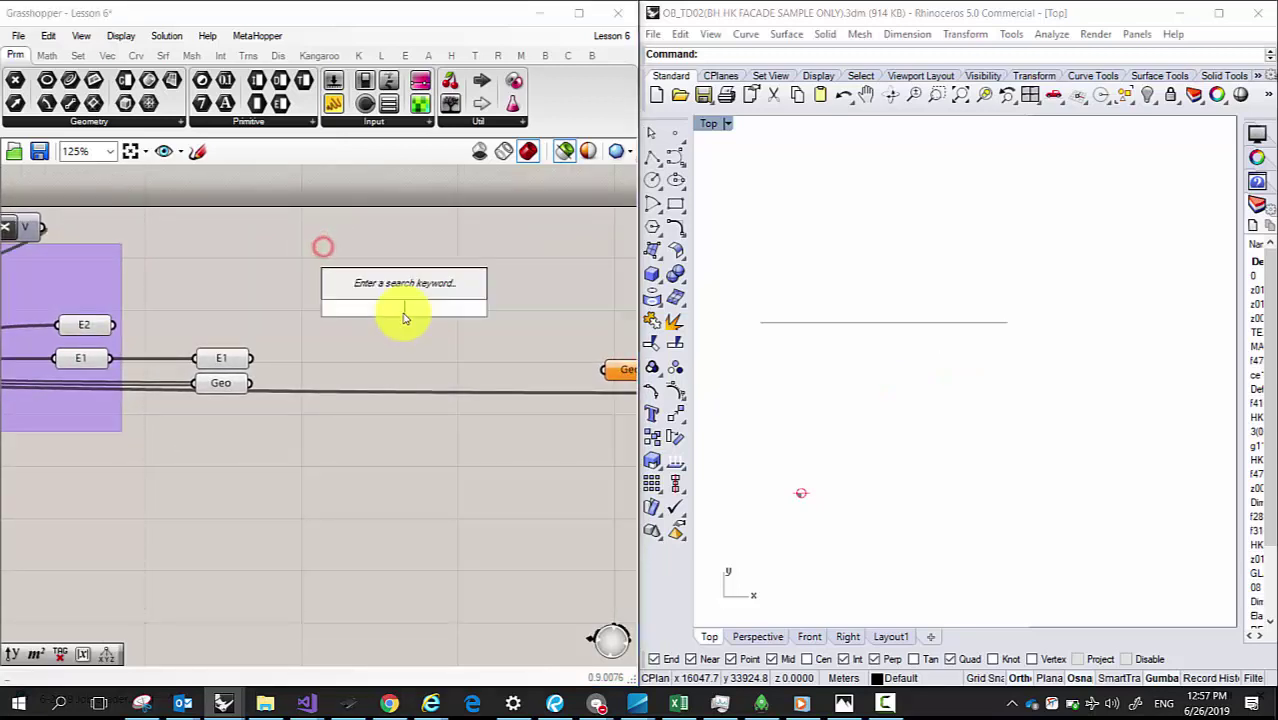
text(rotate)
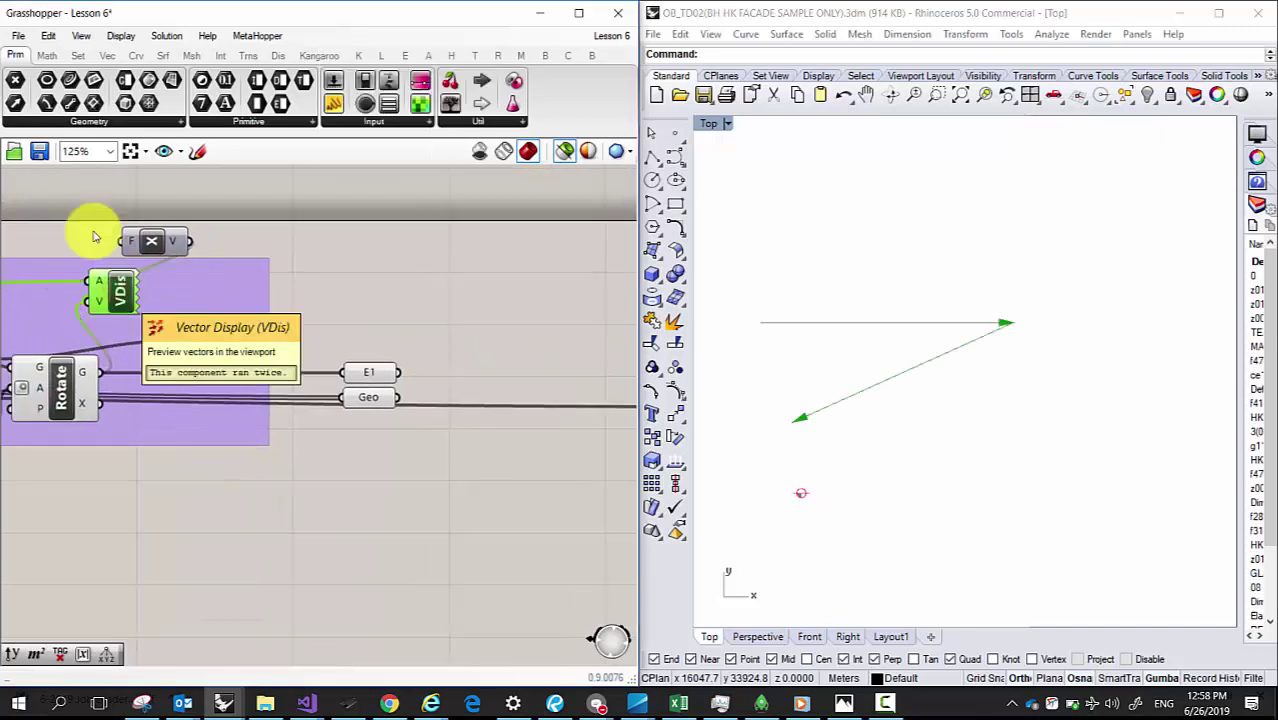
double_click(476, 316)
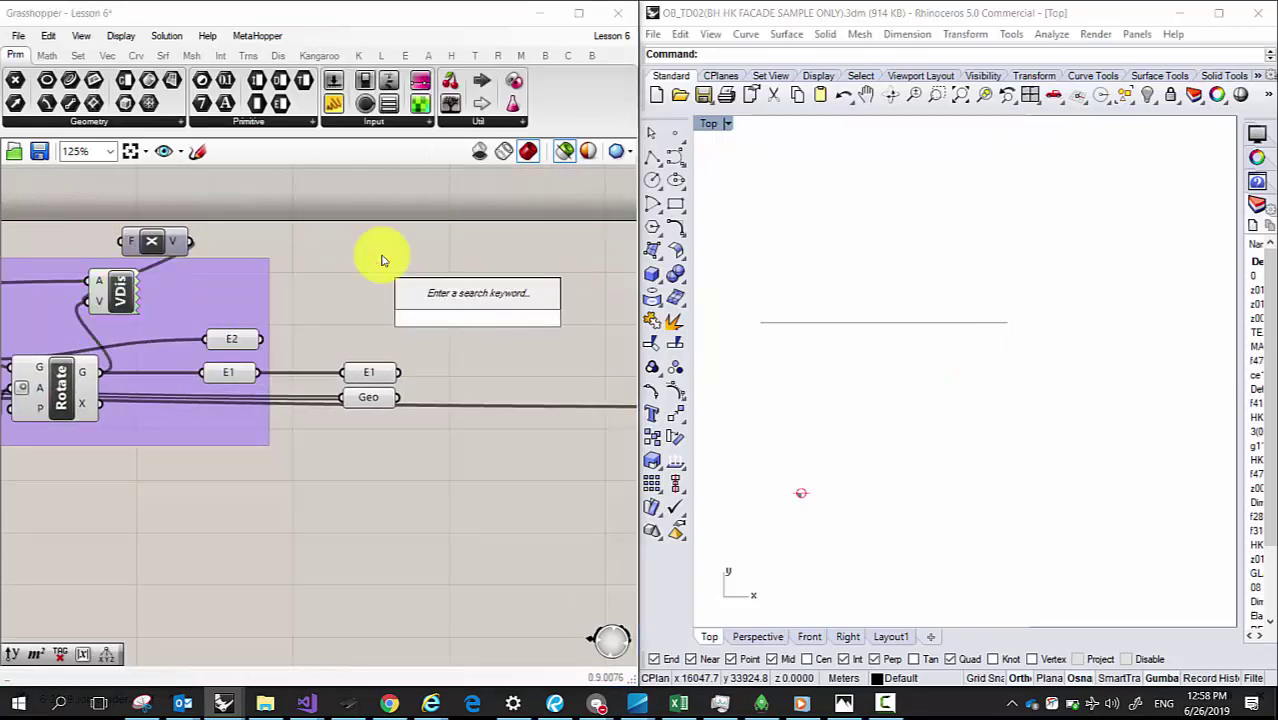
text(rotate)
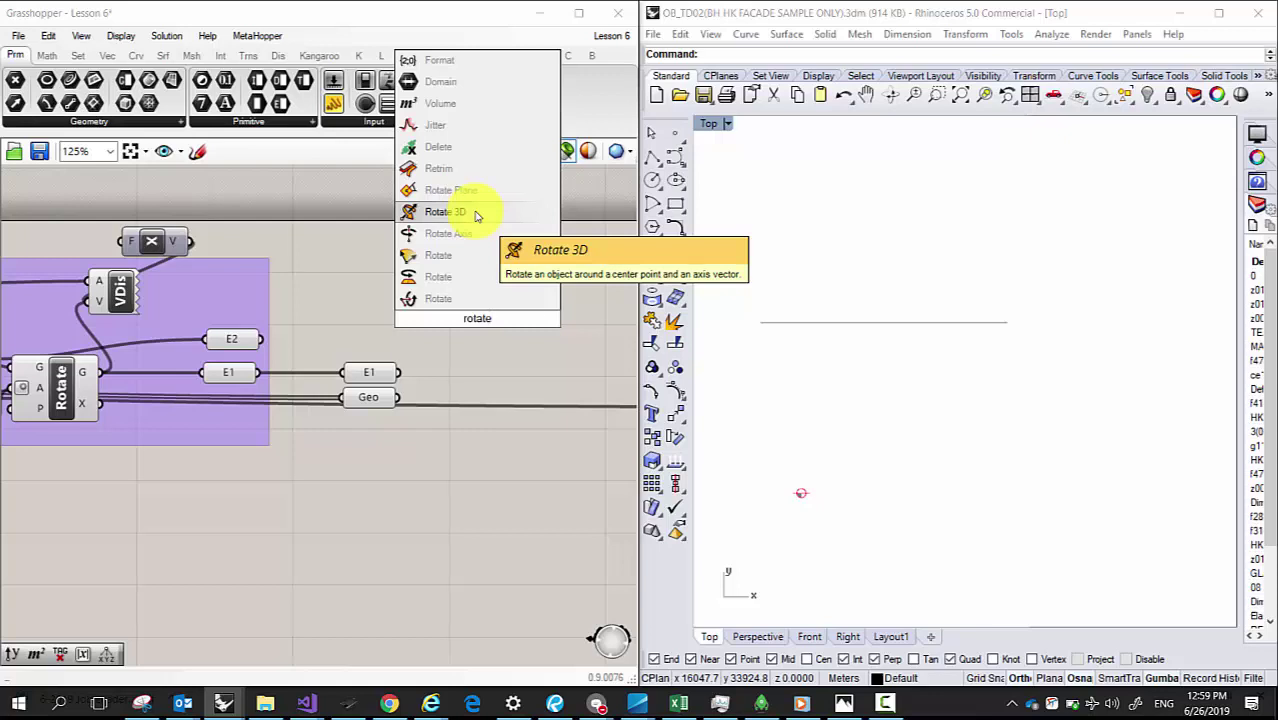
click(447, 283)
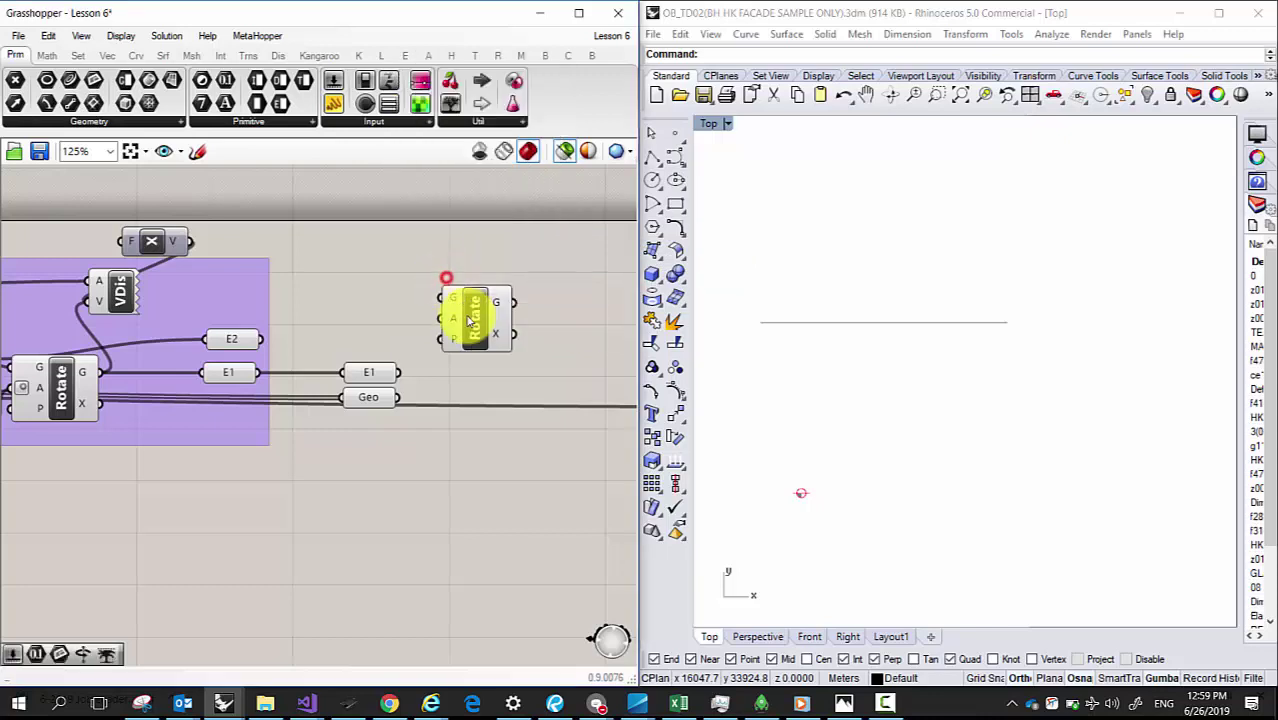
drag(473, 306, 527, 374)
right_drag(422, 408, 363, 400)
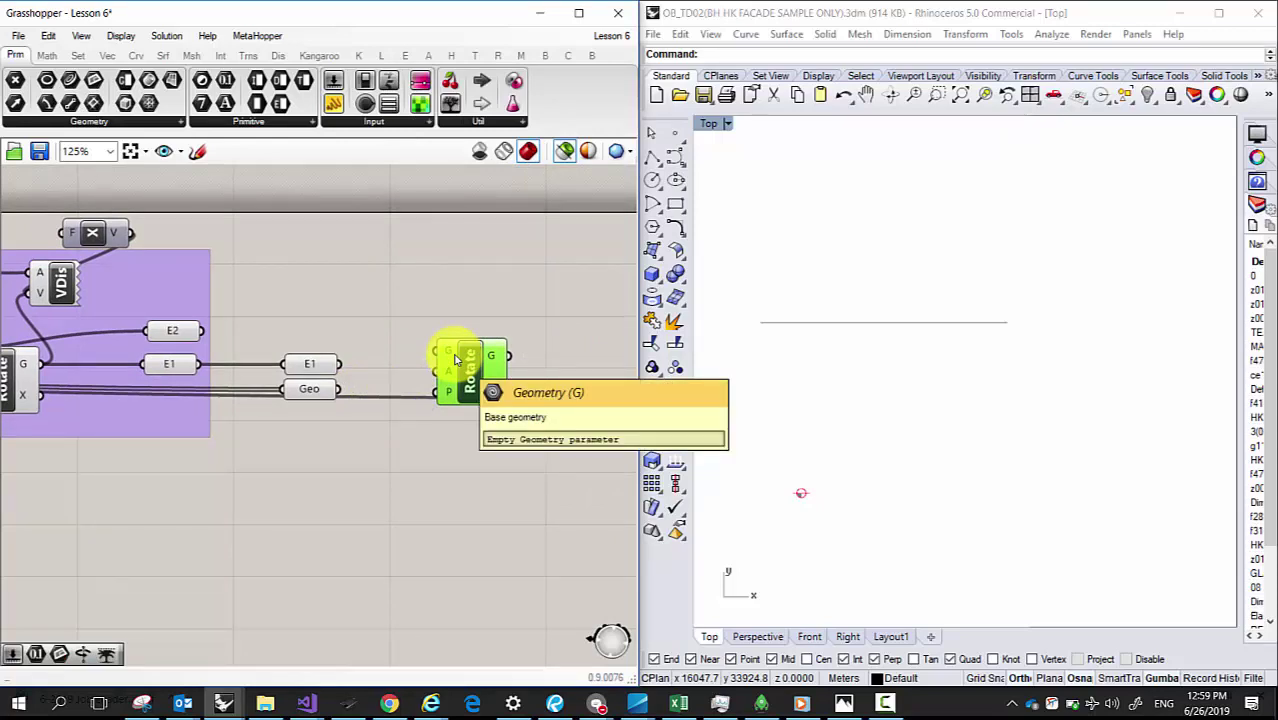
Step: Wire the Geo parameter into the new Rotate component's geometry input and shift Rotate further along the chain
drag(340, 364, 437, 354)
click(308, 390)
drag(345, 388, 500, 389)
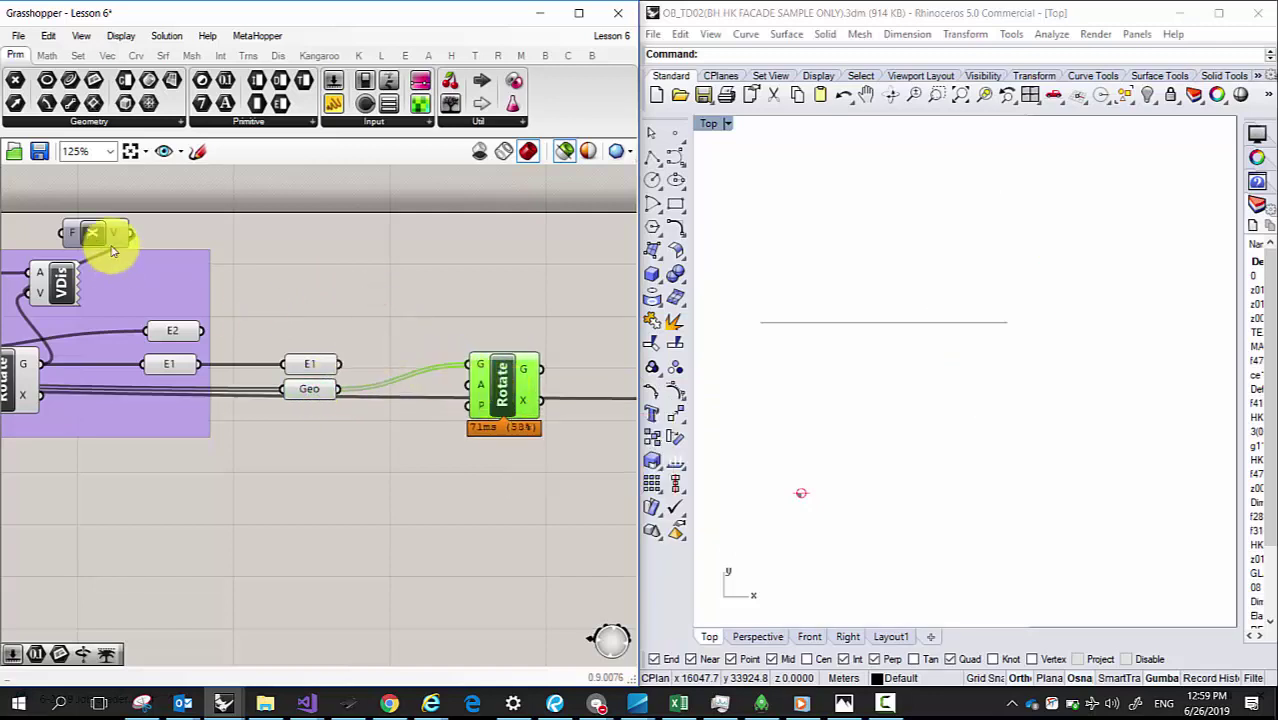
Step: Move Unit X to the space between E1 and the new Rotate component and disconnect it from Vector Display
drag(108, 247, 360, 292)
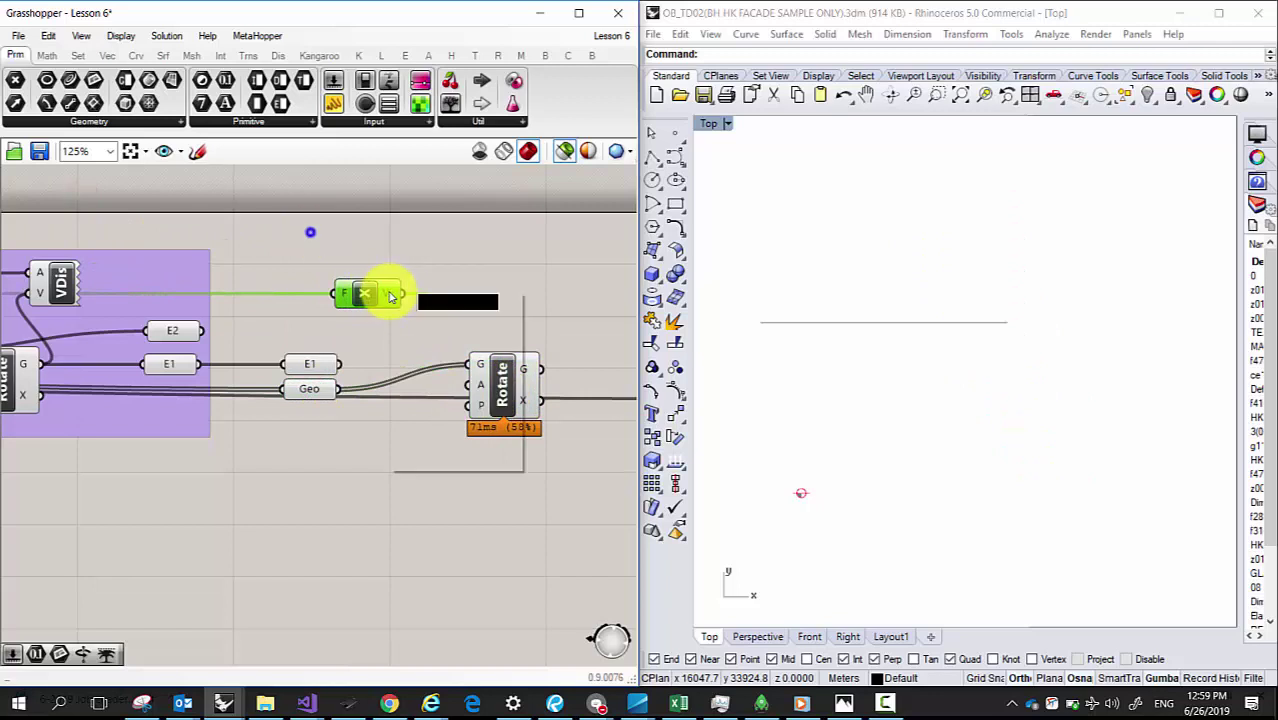
right_click(391, 297)
mouse_move(465, 321)
click(553, 330)
drag(371, 300, 405, 319)
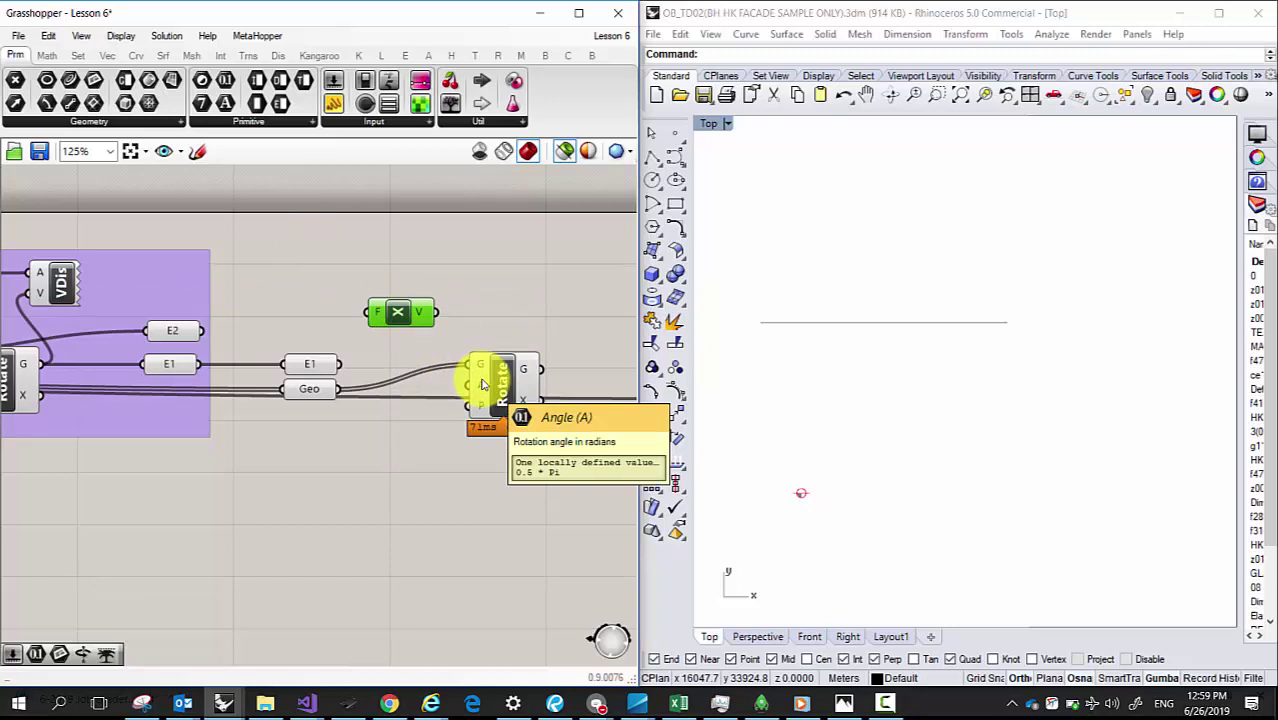
Step: Make room before Rotate and add a vector Angle component there, with Unit X feeding A and E1 feeding B
drag(483, 385, 548, 355)
right_drag(478, 341, 408, 334)
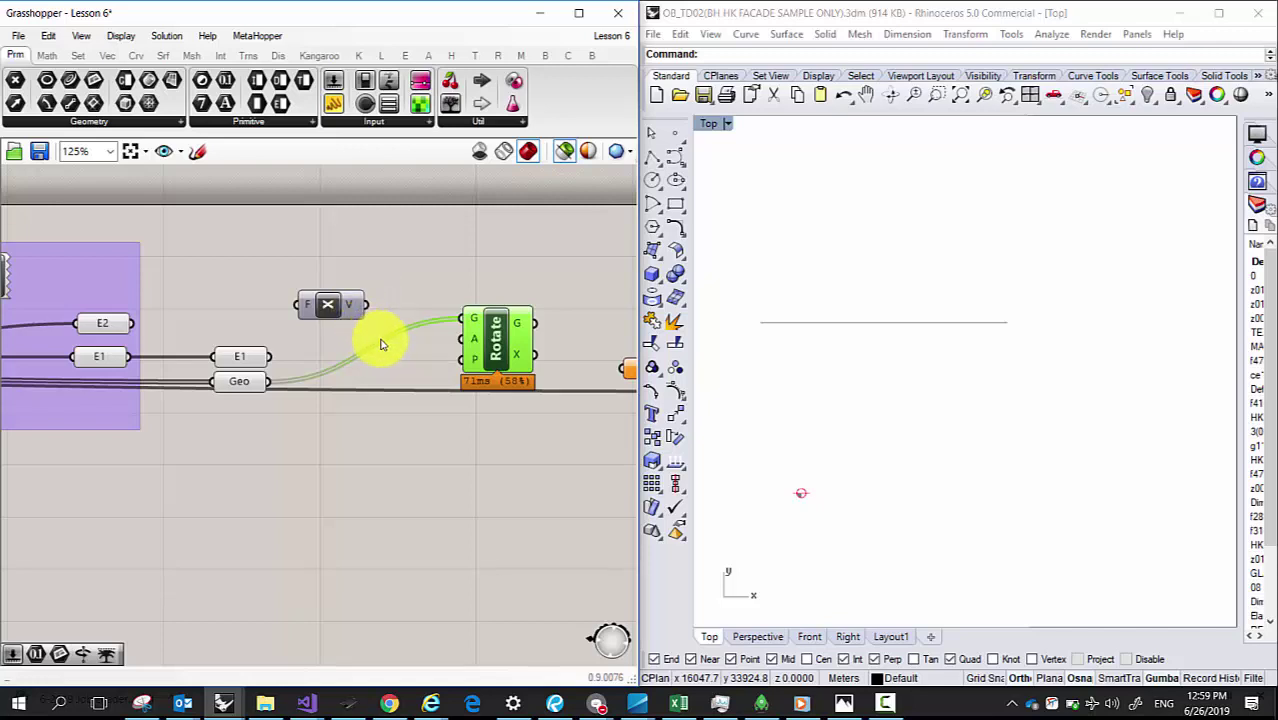
click(305, 268)
double_click(381, 339)
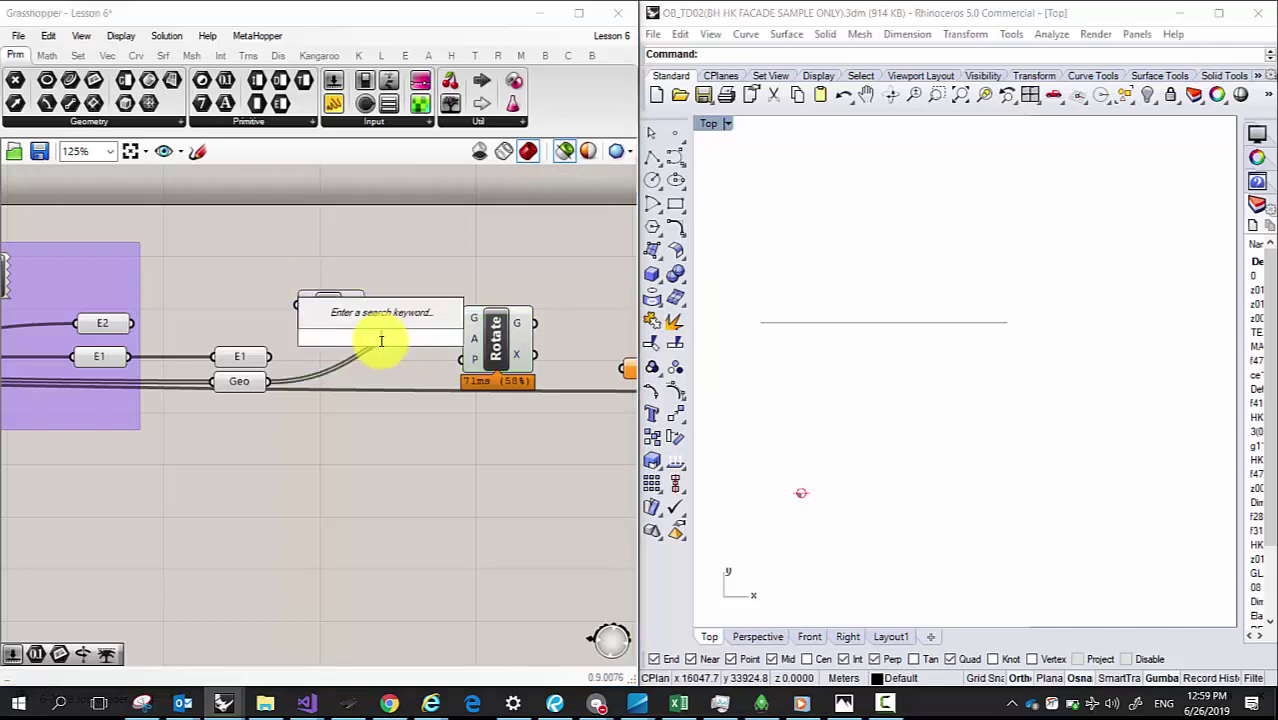
text(angle)
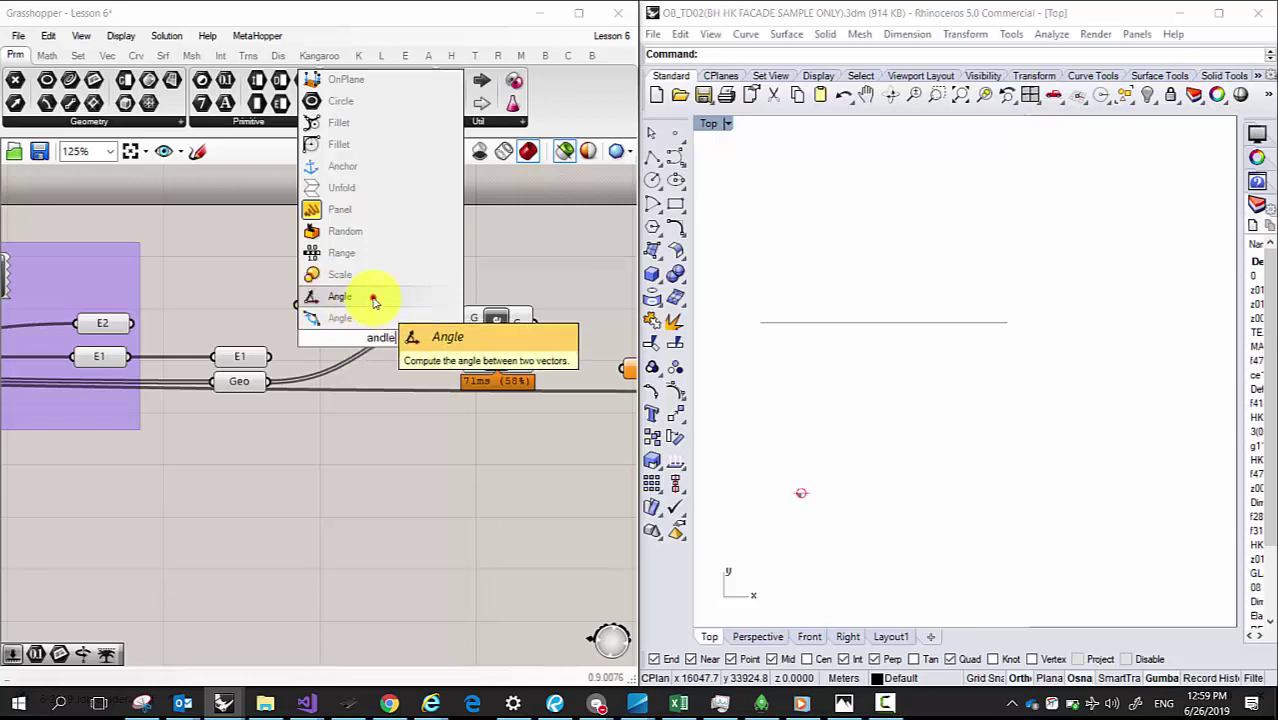
click(371, 297)
mouse_move(381, 312)
mouse_down()
mouse_move(381, 375)
mouse_move(366, 305)
mouse_up()
drag(360, 392, 270, 357)
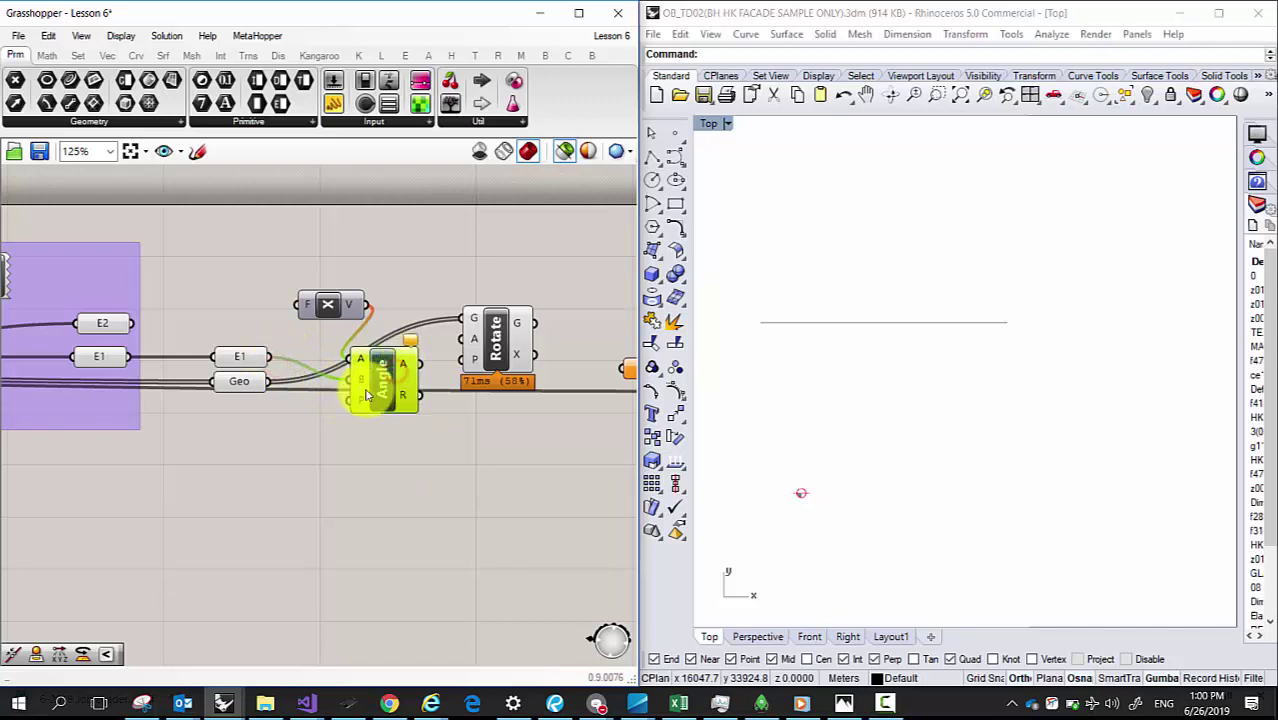
Step: Inspect the Angle component's warning and restore the Unit X vector feeding its A input
scroll(400, 366, up, 3)
mouse_move(420, 335)
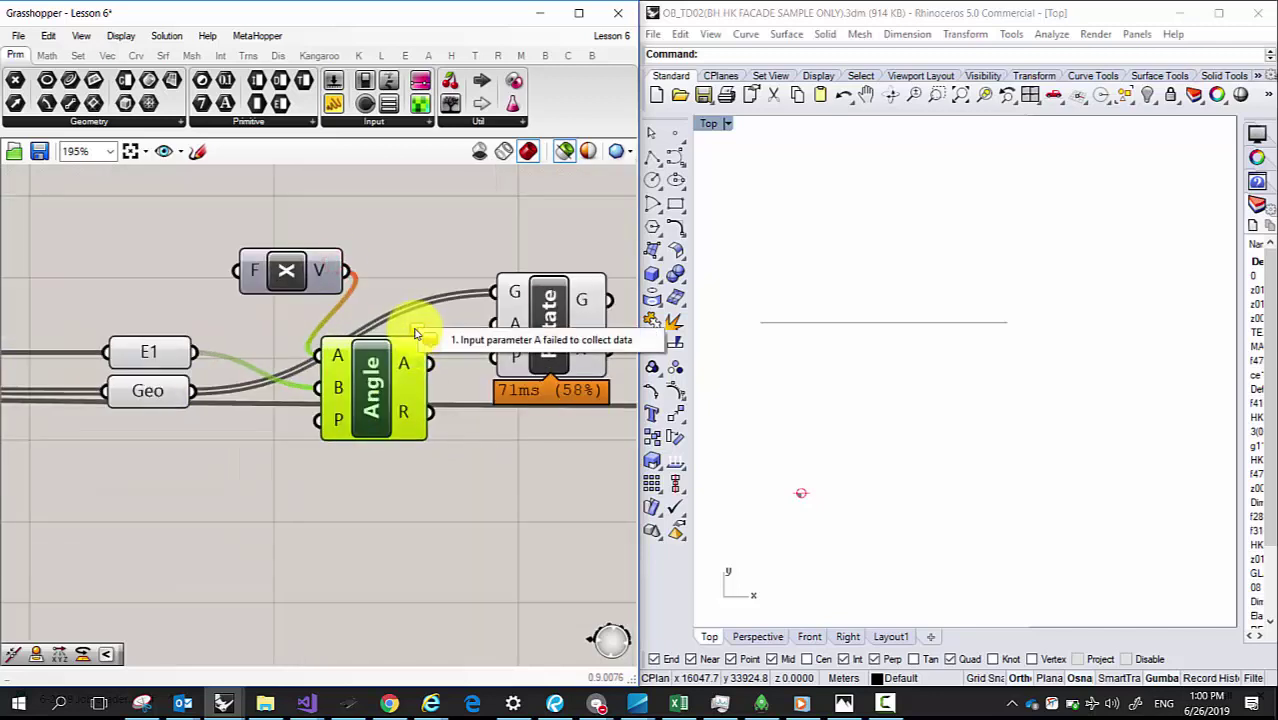
drag(293, 283, 278, 290)
middle_click(261, 279)
click(295, 286)
scroll(309, 334, down, 1)
scroll(310, 335, down, 1)
Step: Inspect the radian value of the Angle component's A output and check which options that output offers
click(345, 352)
mouse_move(381, 356)
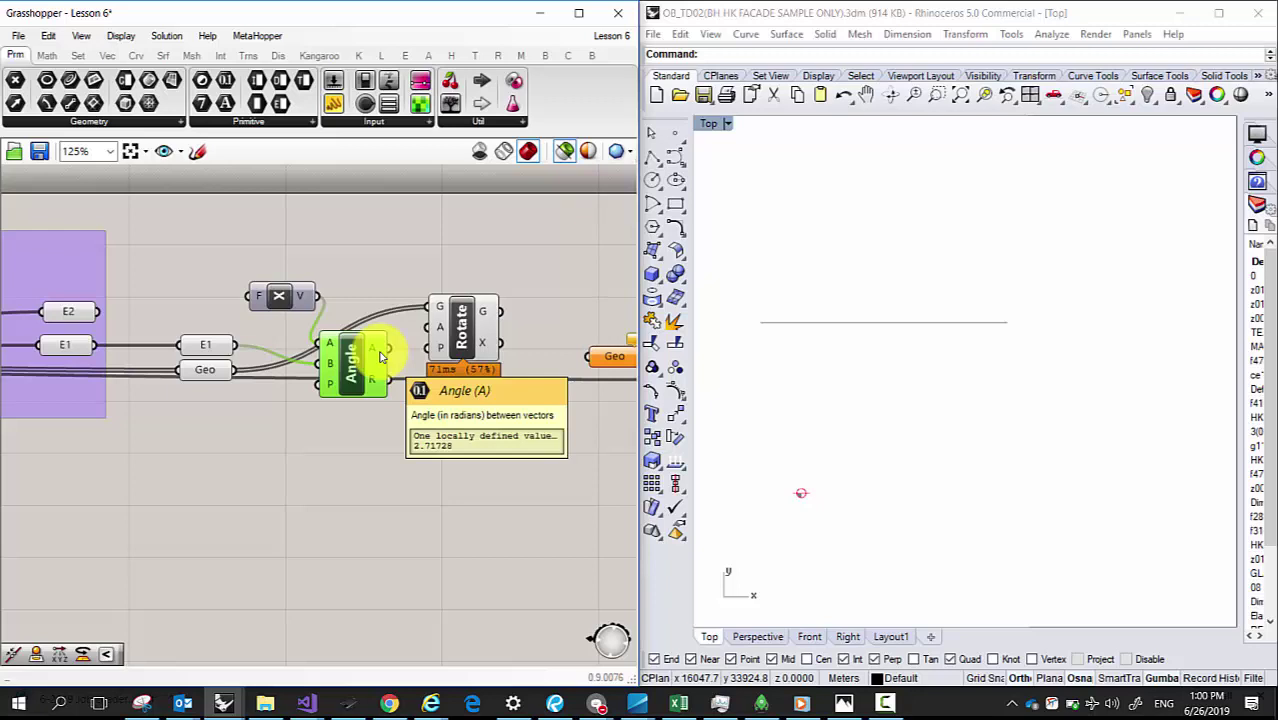
right_click(379, 347)
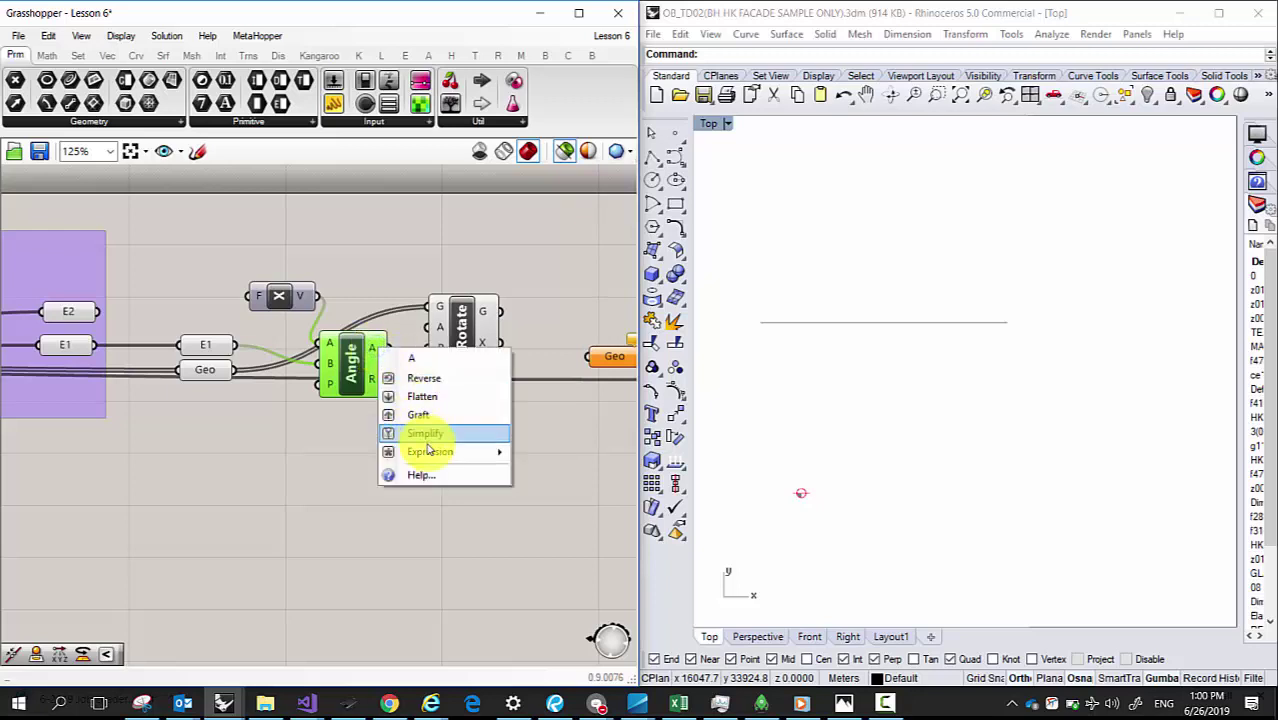
click(371, 355)
right_click(369, 345)
Step: Add a Degrees component below Angle, feed it Angle's A output, and read the angle in degrees
click(338, 497)
double_click(337, 497)
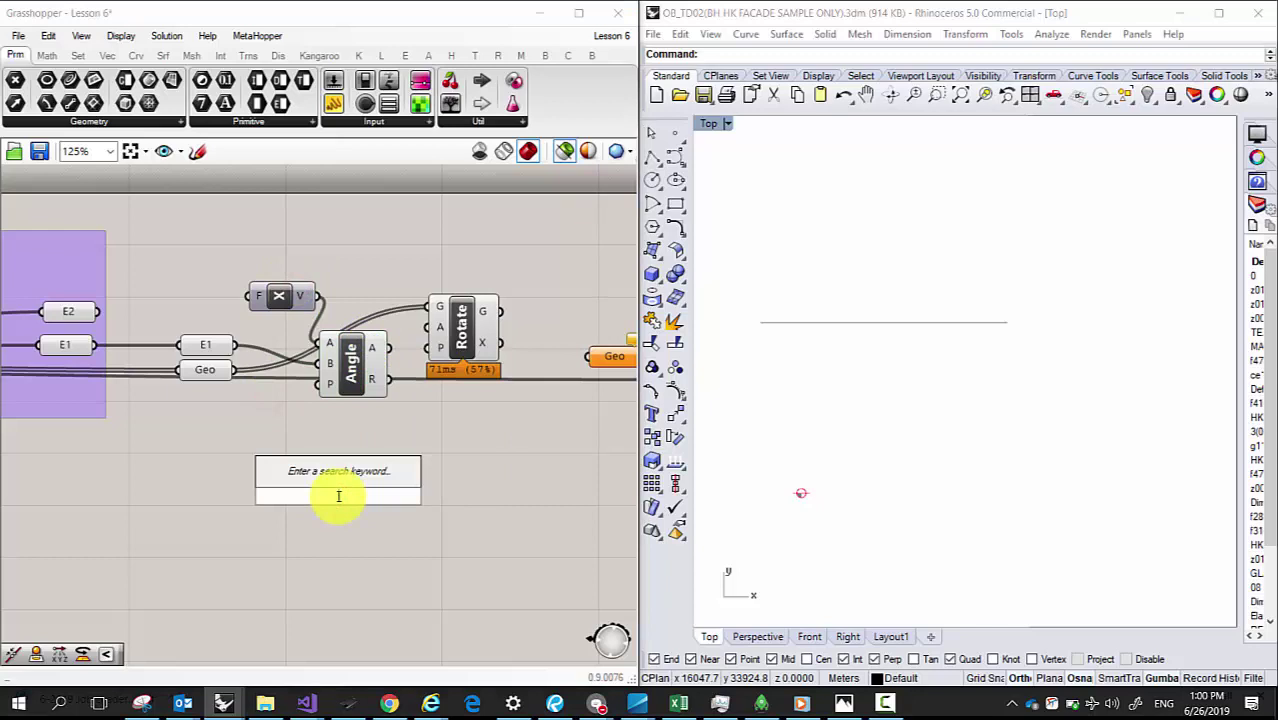
text(eg)
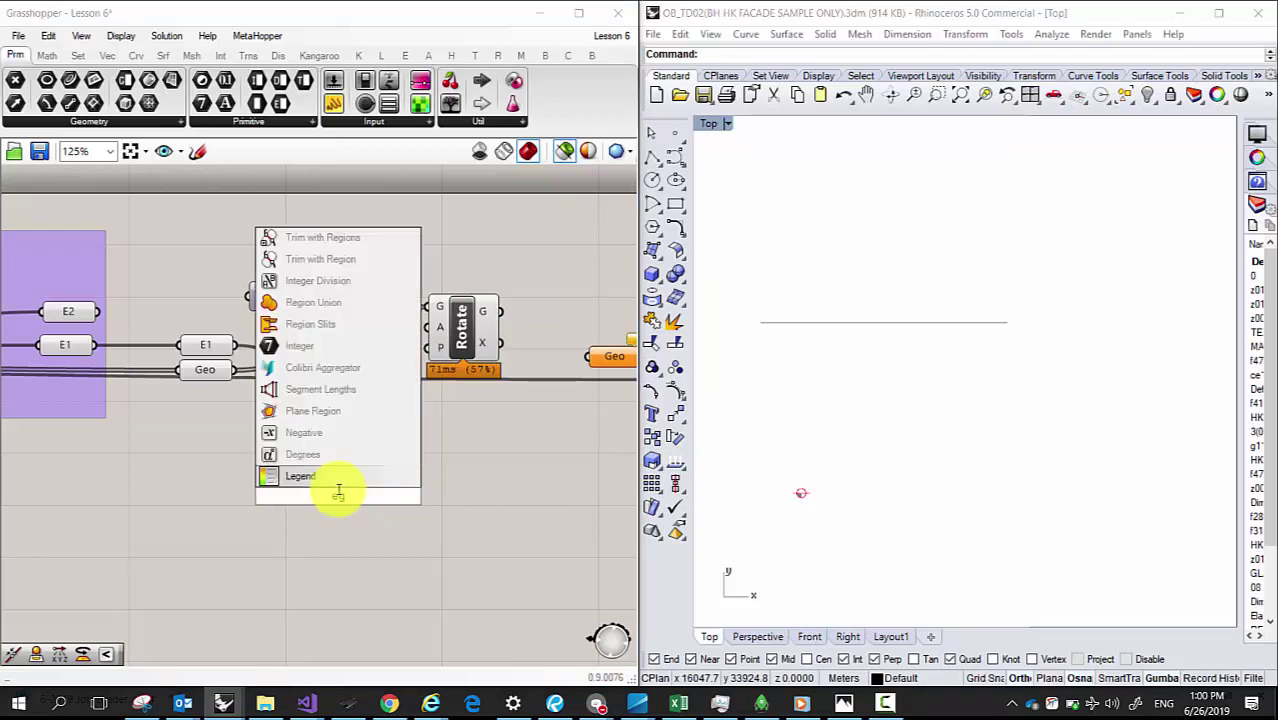
key(BackSpace)
key(BackSpace)
text(degree)
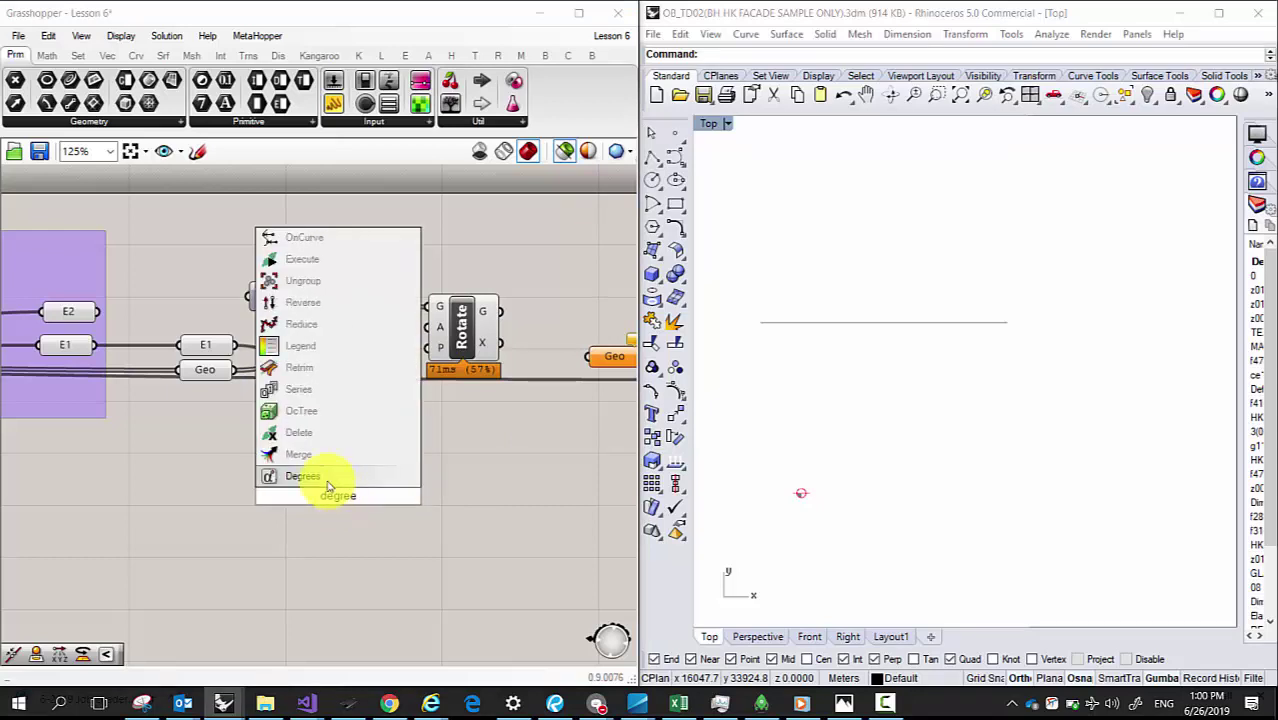
click(328, 480)
drag(337, 488, 415, 431)
drag(388, 348, 382, 438)
mouse_move(444, 447)
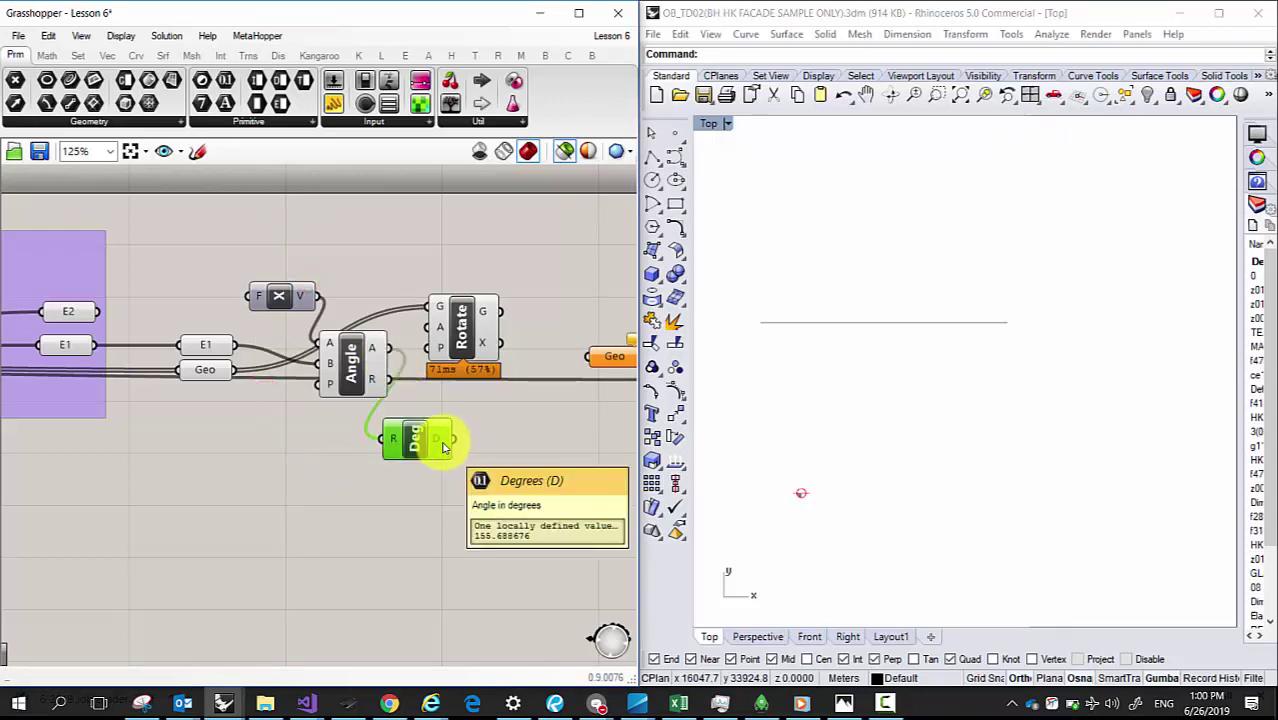
Step: Preview the E1 vector in the viewport through Vector Display and compare it with the Angle component's result
right_drag(96, 276, 238, 294)
scroll(243, 334, down, 1)
click(128, 291)
mouse_move(459, 366)
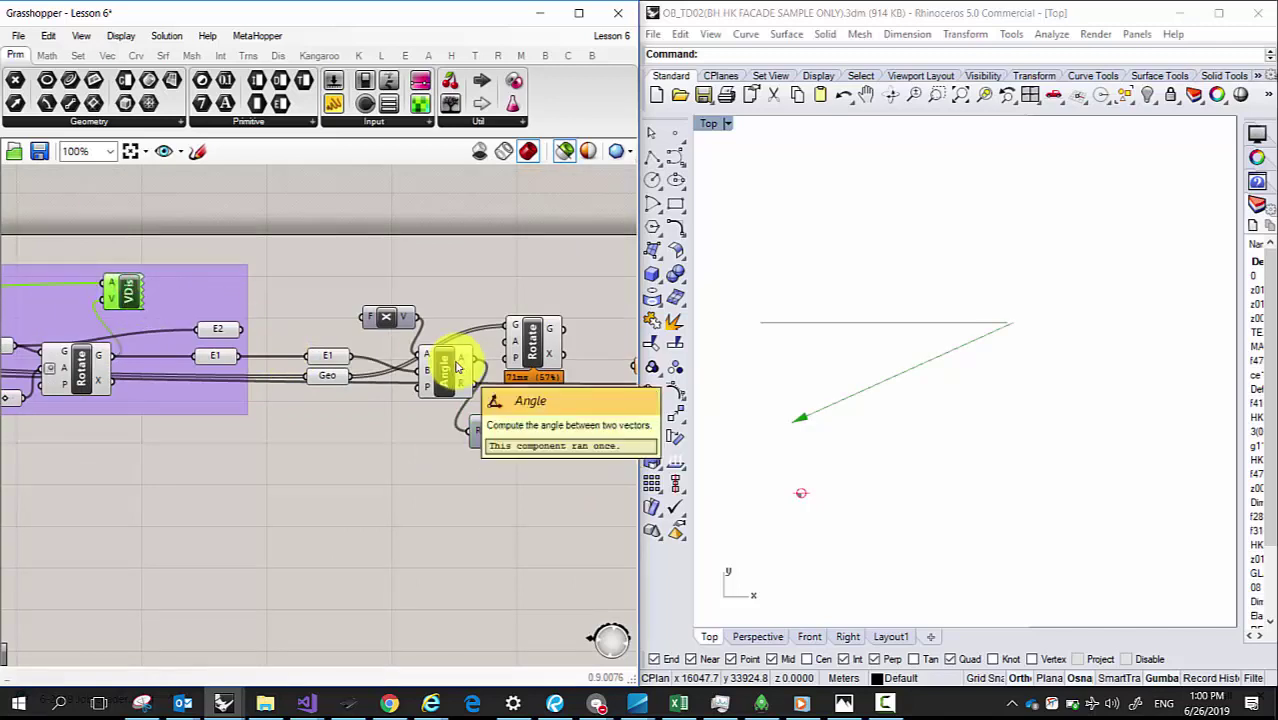
Step: Spread out the chain by shifting Degrees and the second Rotate component farther away from Angle
right_drag(531, 499, 377, 497)
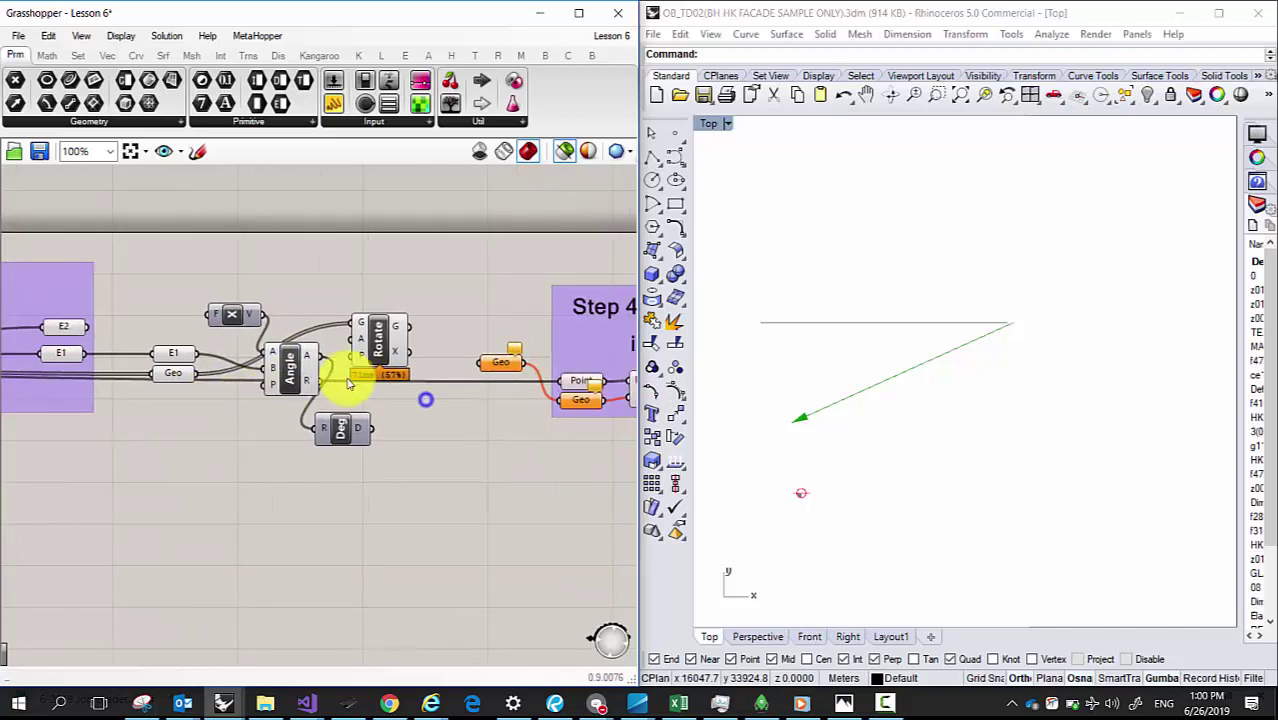
mouse_move(370, 428)
mouse_down()
mouse_move(362, 356)
mouse_move(383, 417)
mouse_move(361, 430)
mouse_up()
drag(385, 350, 423, 326)
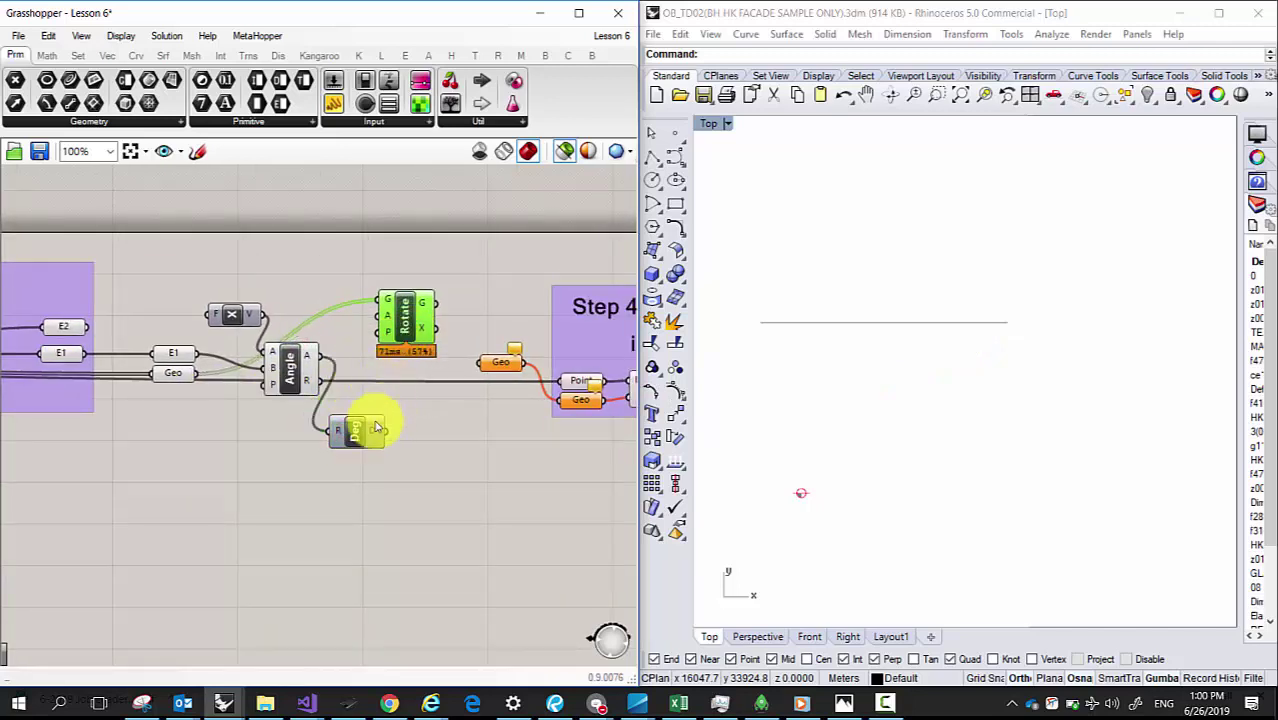
Step: Recheck the E1 vector through Vector Display and wire Angle's A output into the second Rotate's A input
right_drag(187, 314, 323, 323)
click(117, 295)
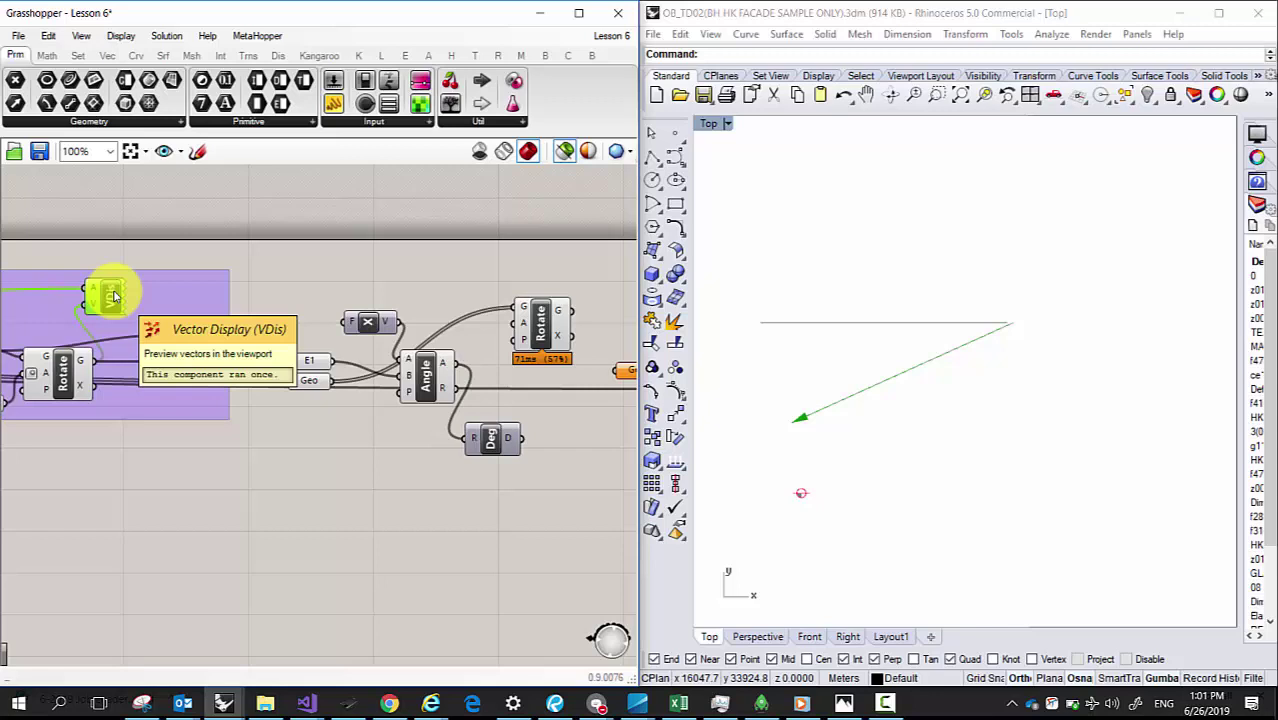
right_drag(466, 366, 361, 378)
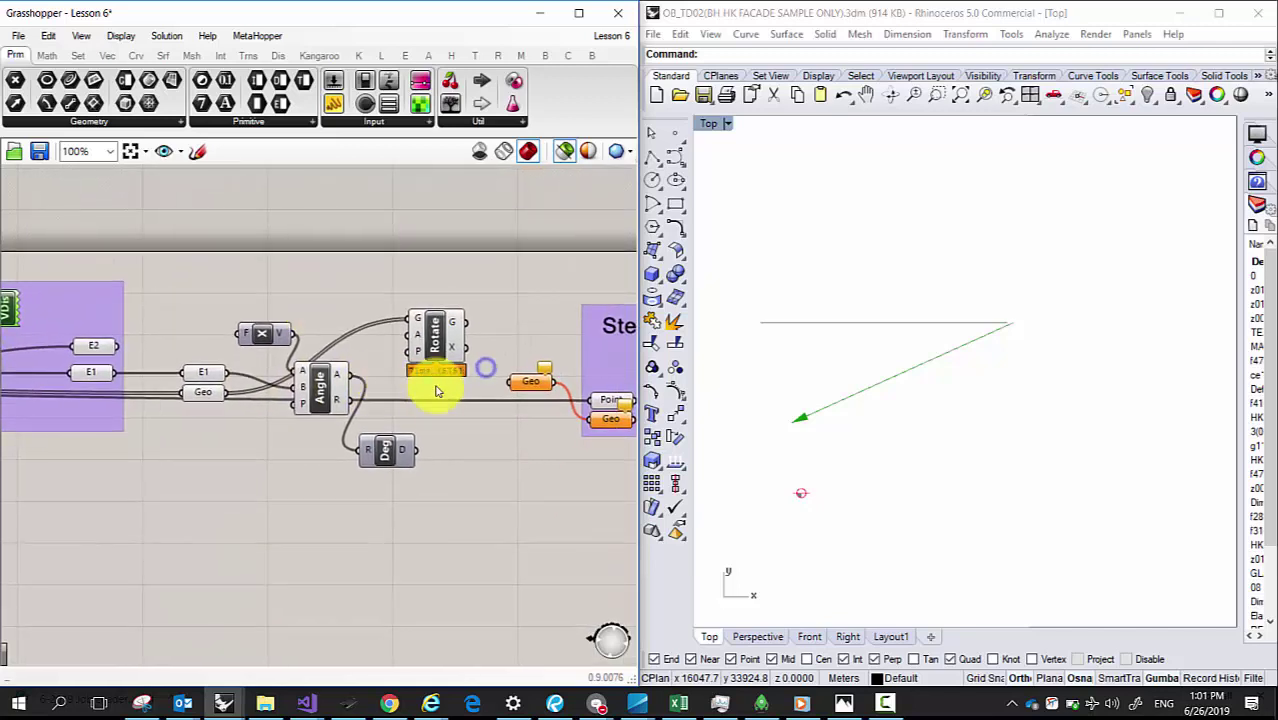
drag(420, 455, 421, 421)
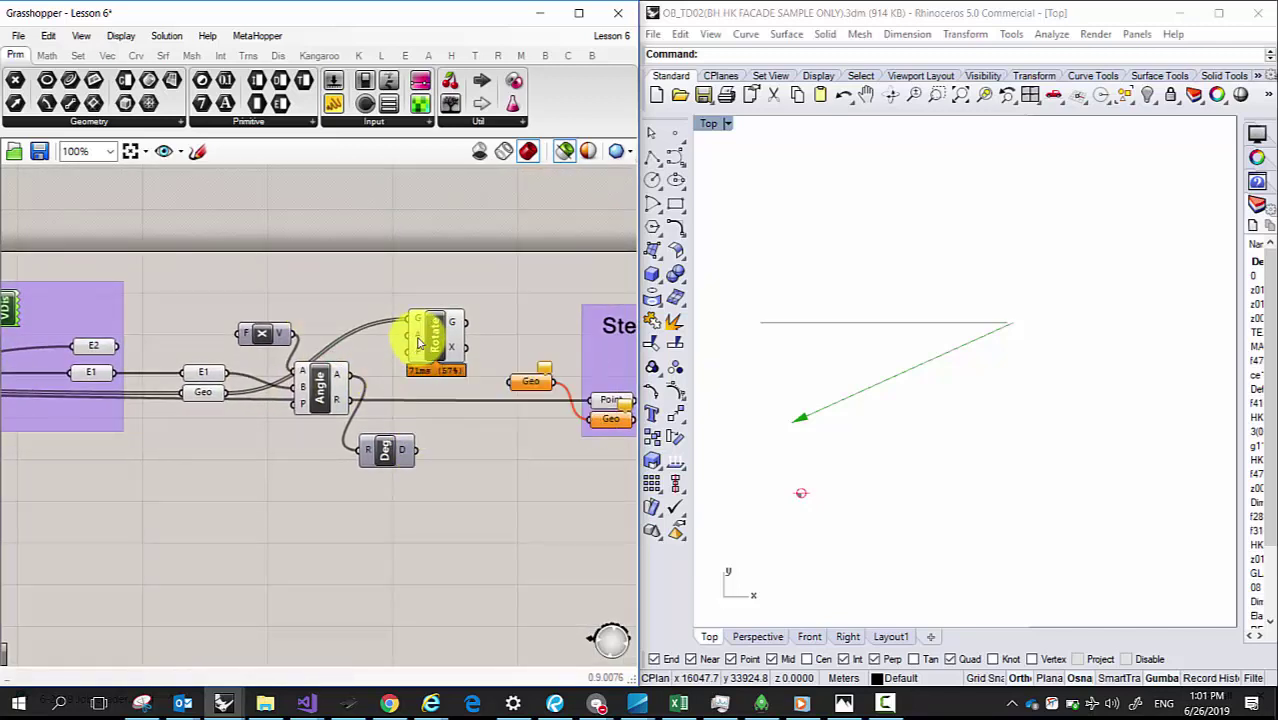
drag(350, 379, 436, 336)
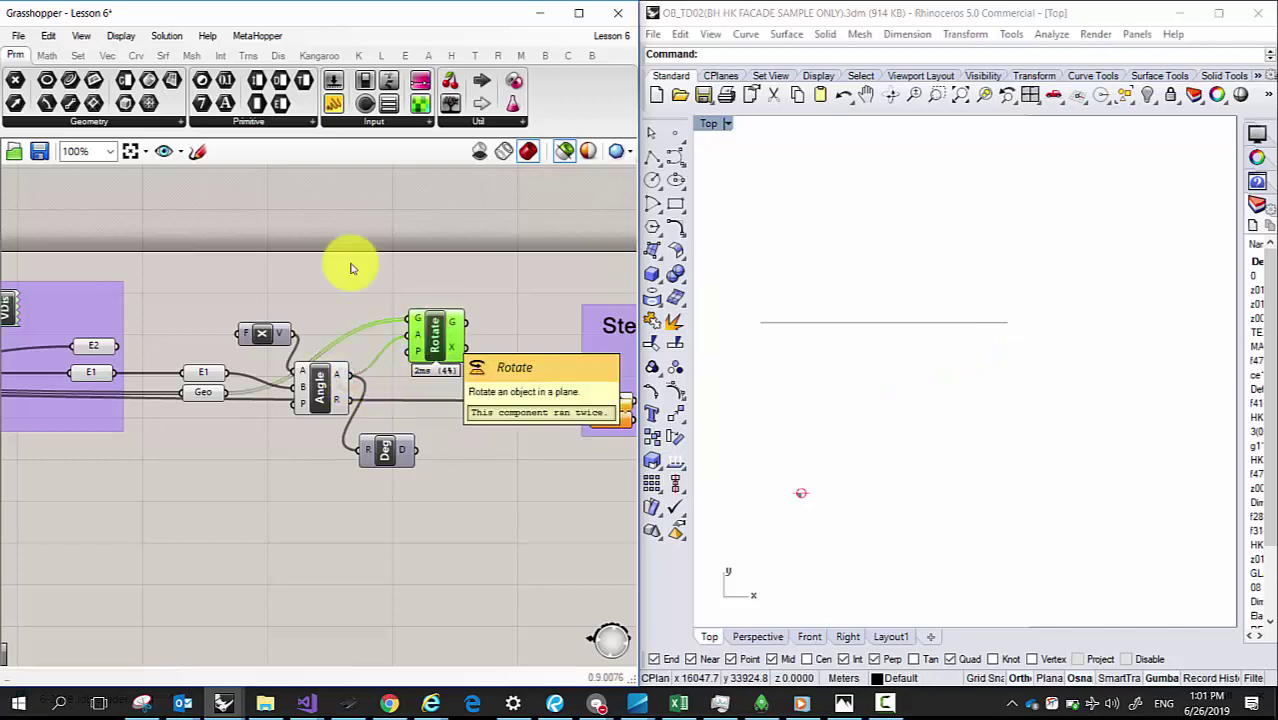
Step: Preview the unrotated section geometry by selecting the Geo parameter that feeds Rotate
scroll(430, 330, down, 1)
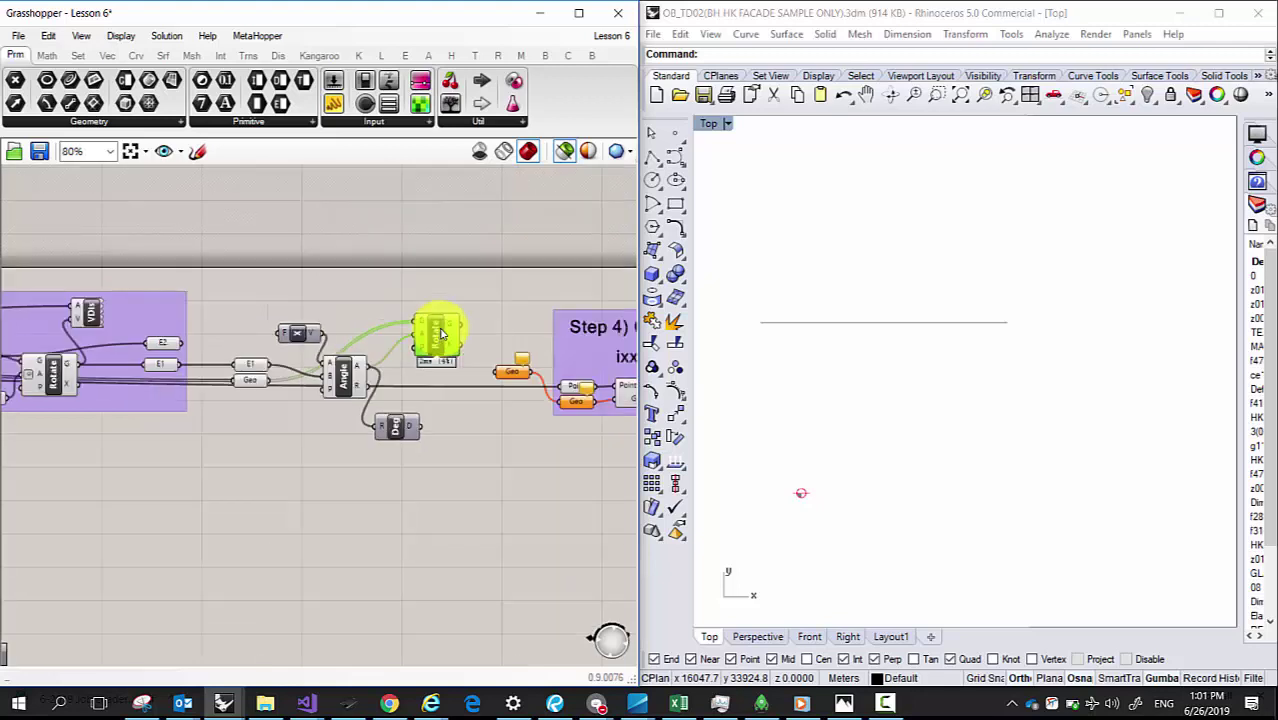
scroll(340, 300, up, 1)
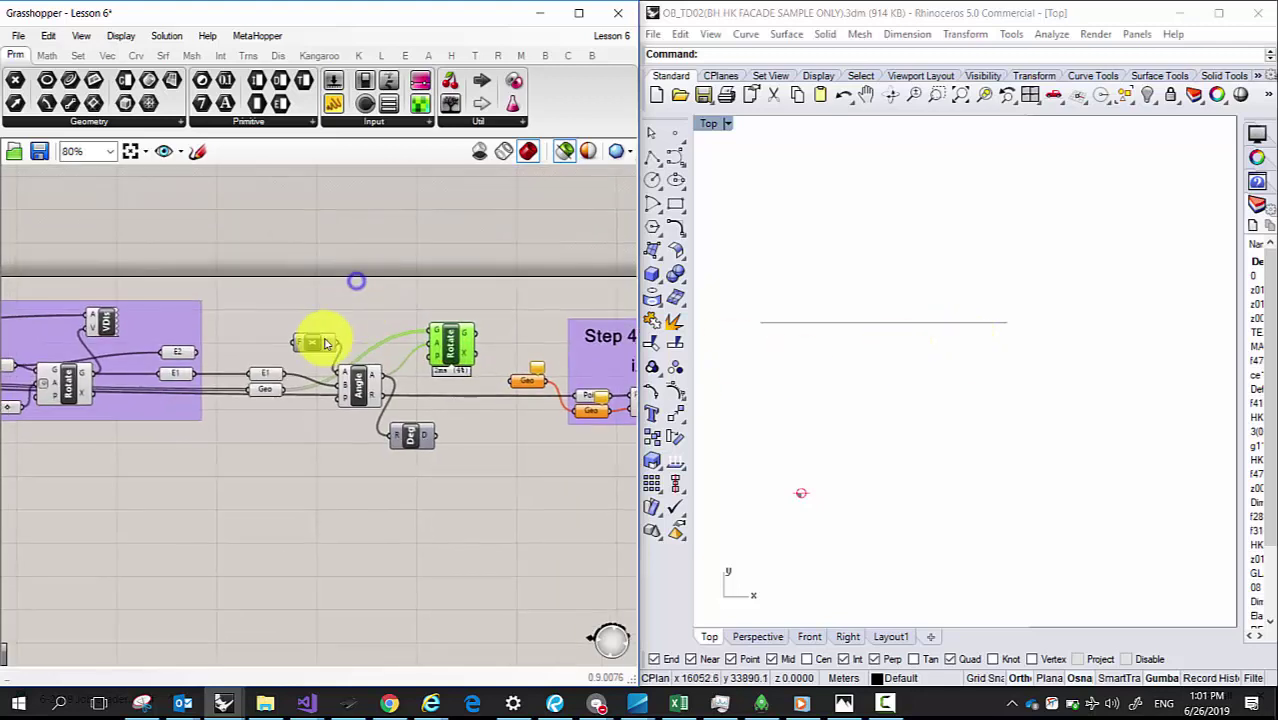
scroll(430, 340, up, 1)
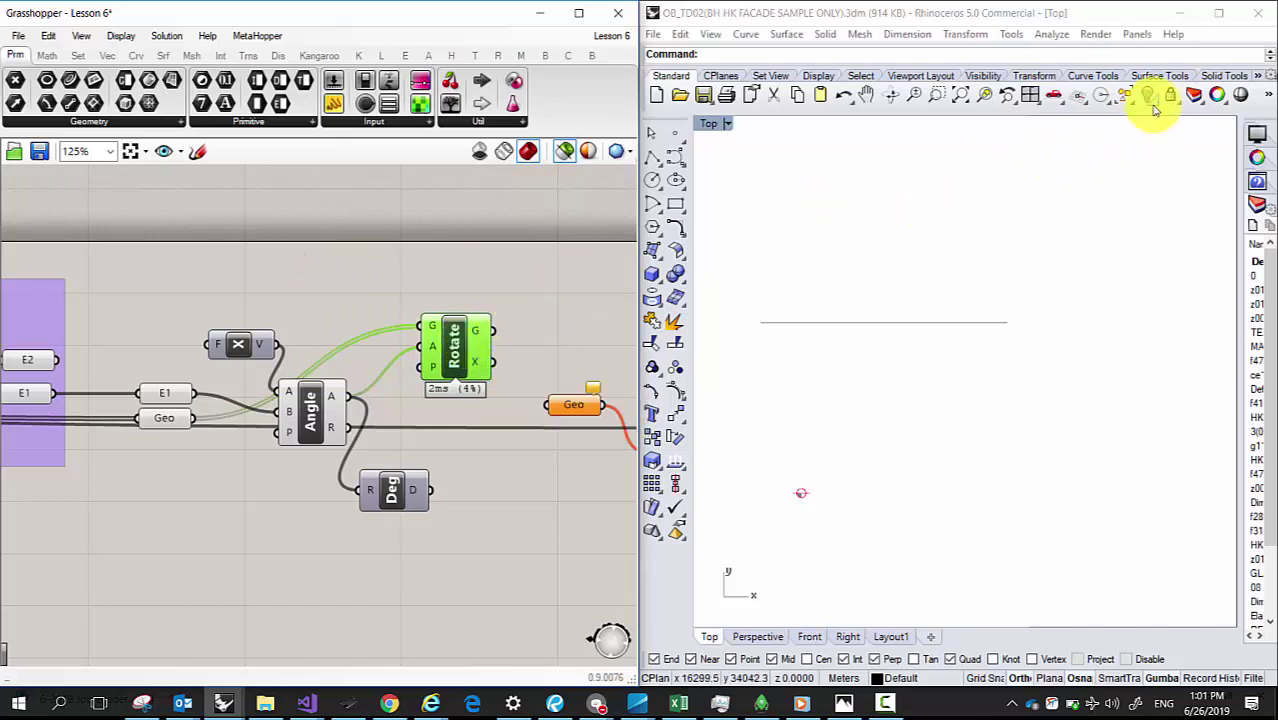
right_drag(244, 311, 346, 315)
click(264, 423)
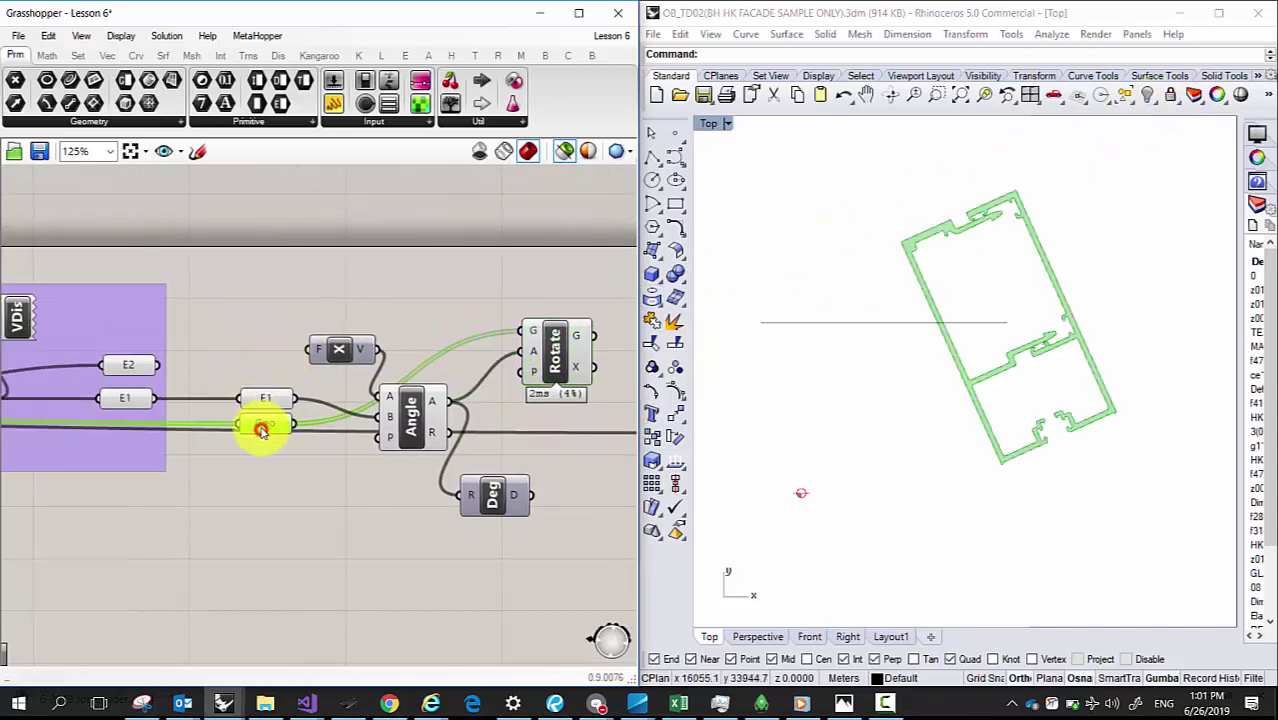
Step: Zoom the Rhino viewport to the second Rotate's output and examine the rotated section's orientation and location
click(566, 343)
right_drag(563, 342, 419, 333)
middle_click(419, 329)
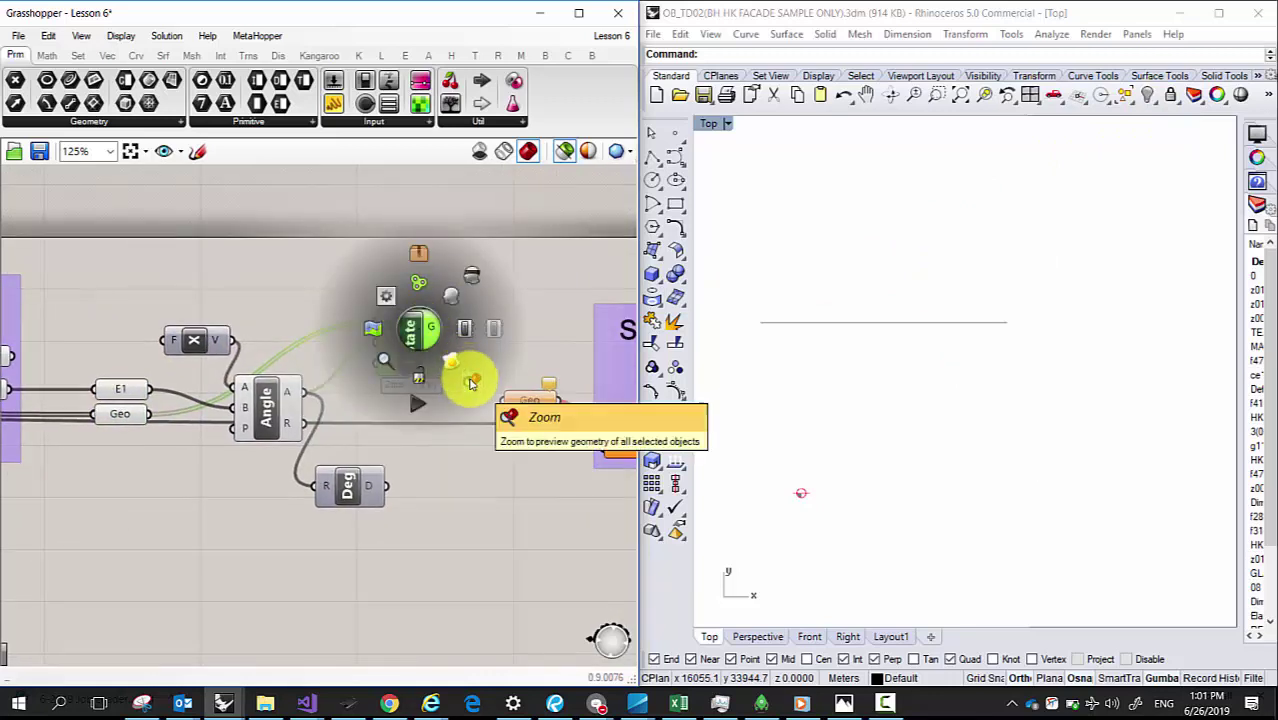
click(471, 384)
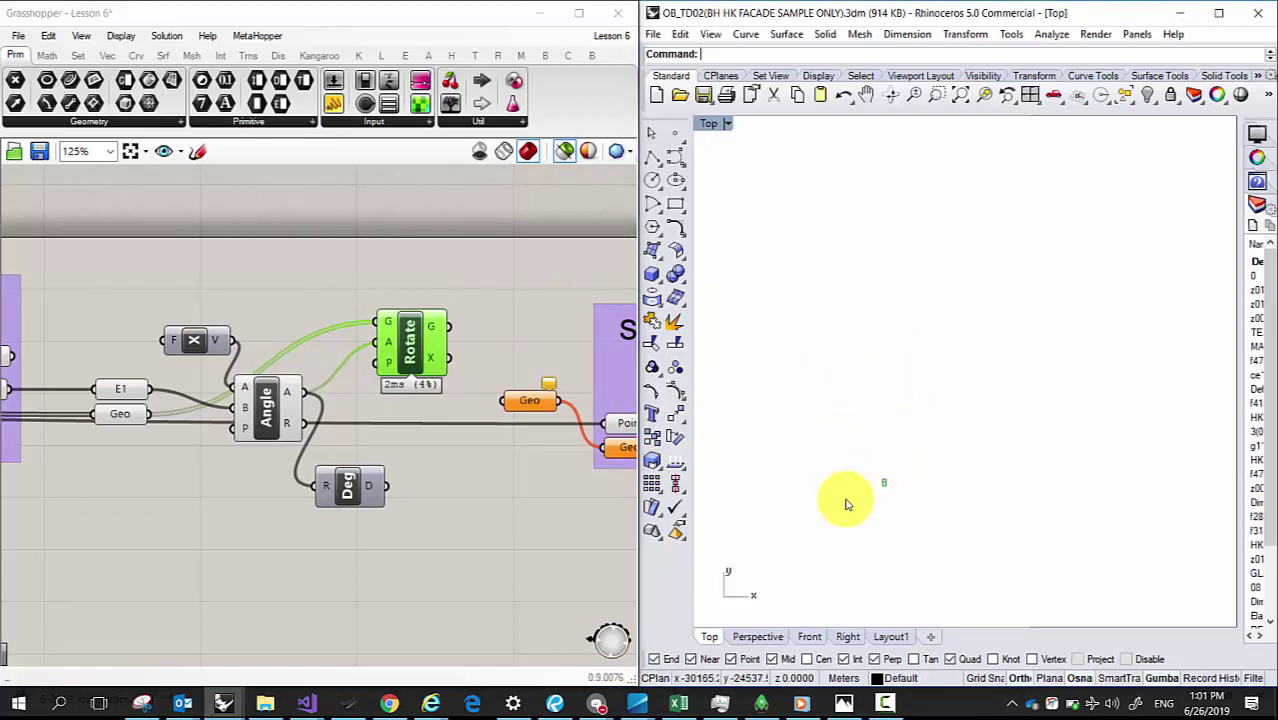
scroll(912, 475, up, 10)
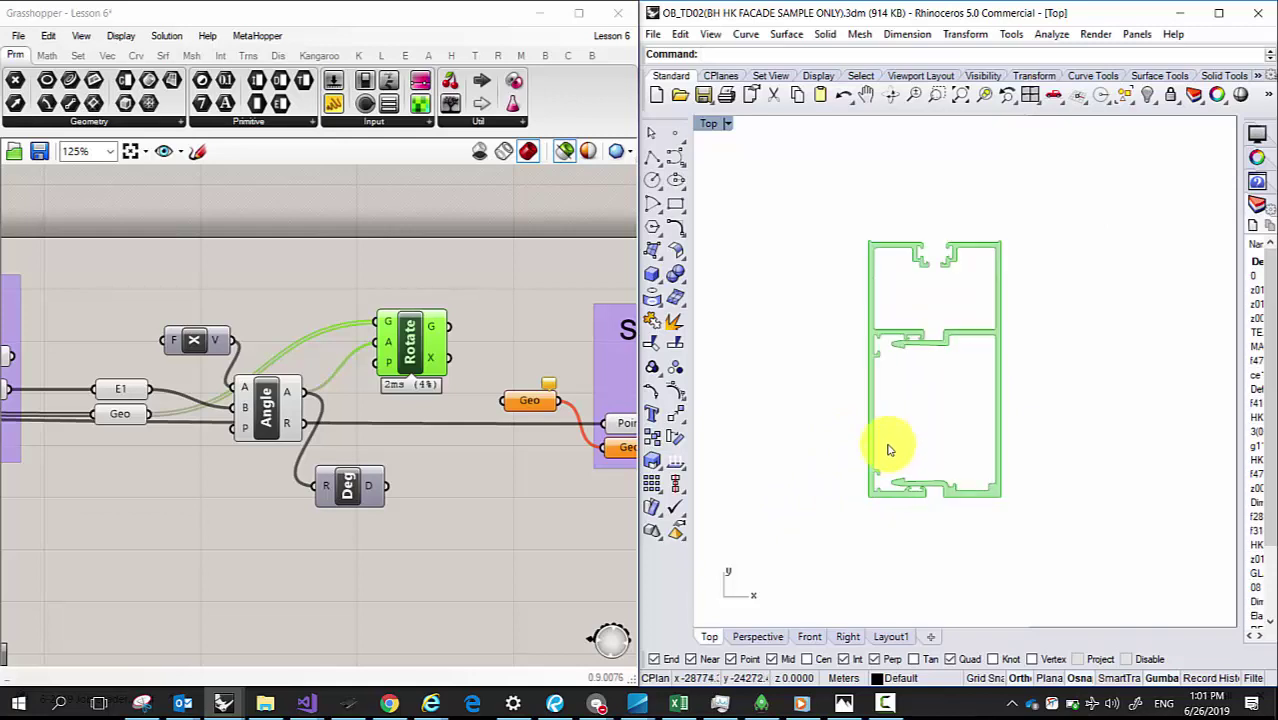
scroll(877, 451, down, 10)
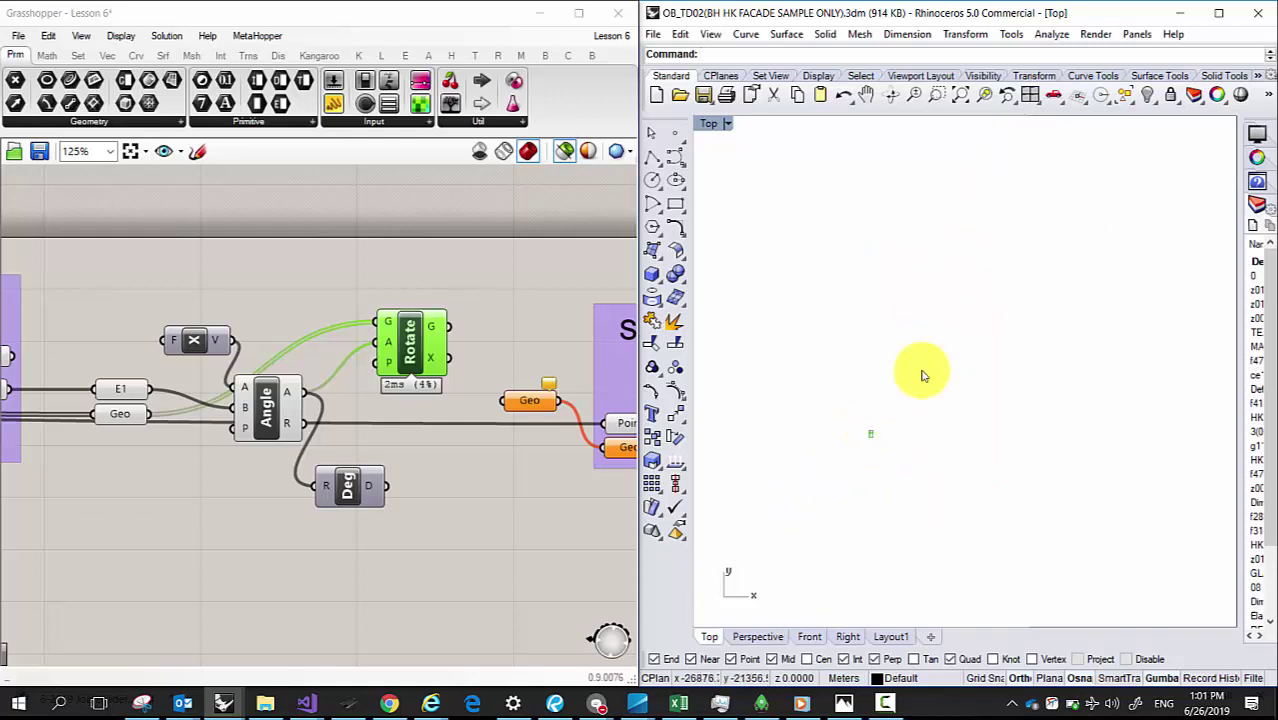
scroll(1121, 180, up, 8)
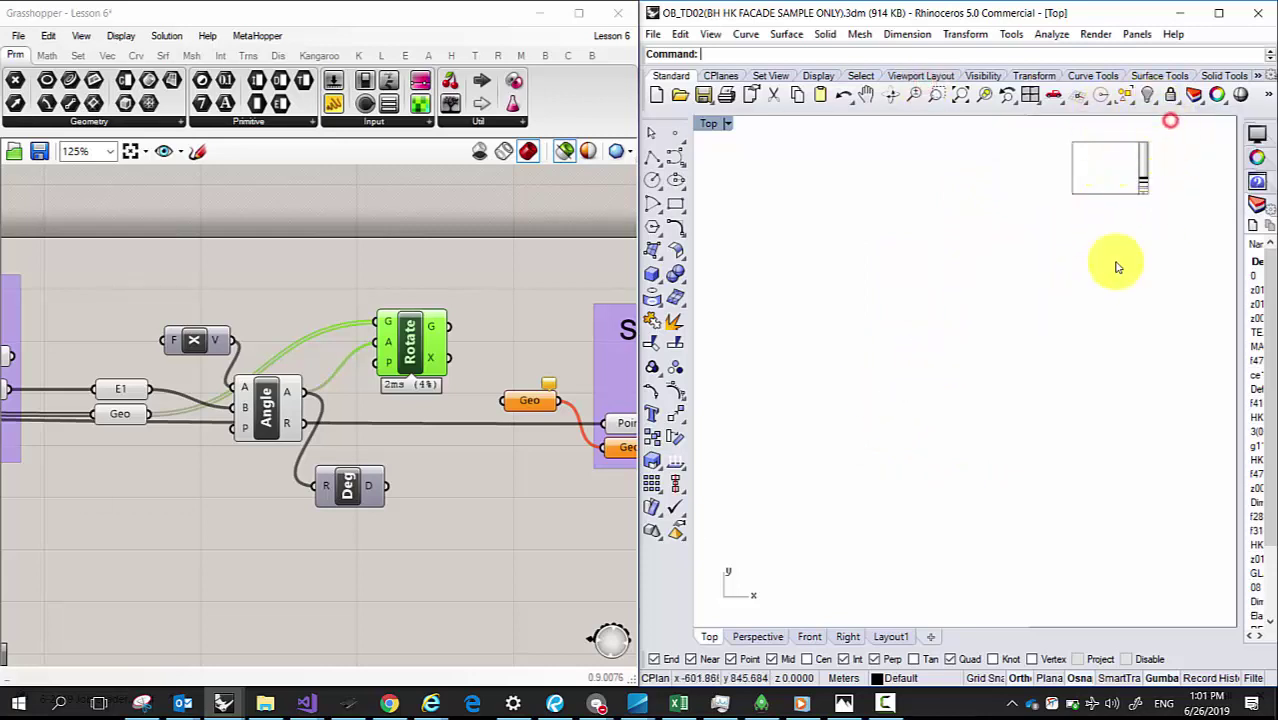
scroll(1062, 228, down, 5)
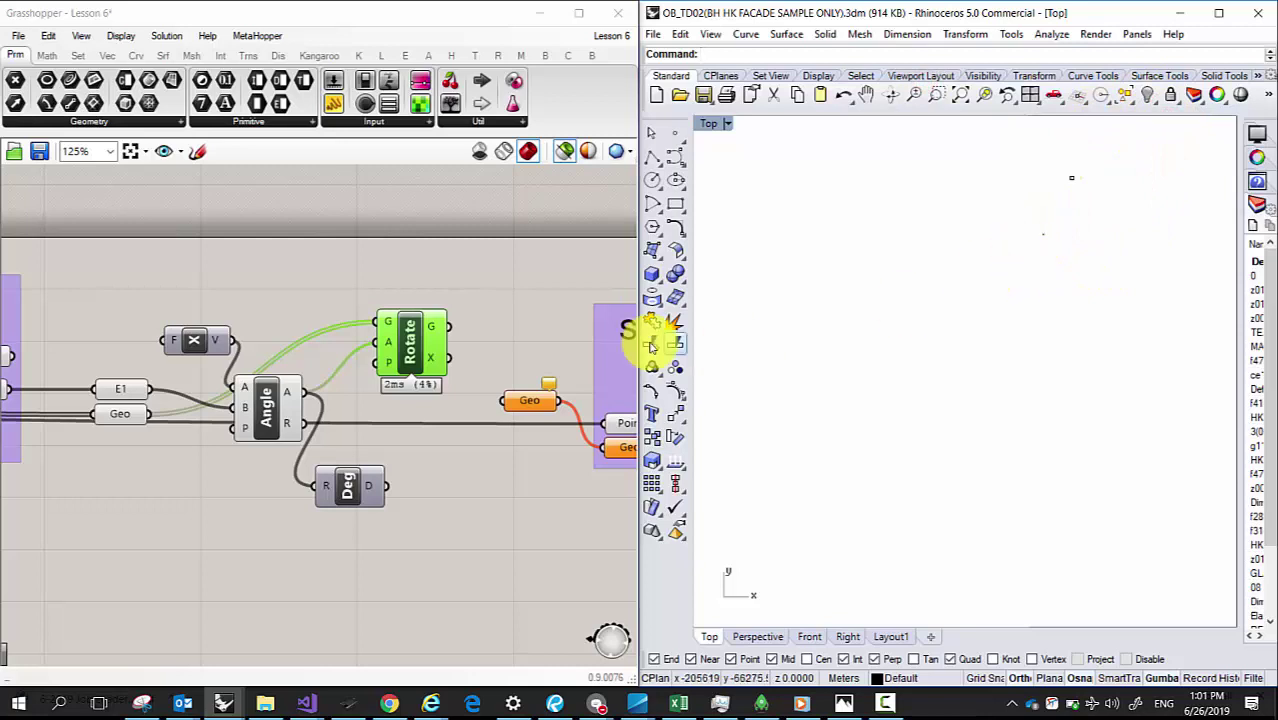
Step: Zoom the viewport to the Geo section and to Rotate's output in turn to compare their positions
click(92, 333)
click(134, 408)
middle_click(237, 340)
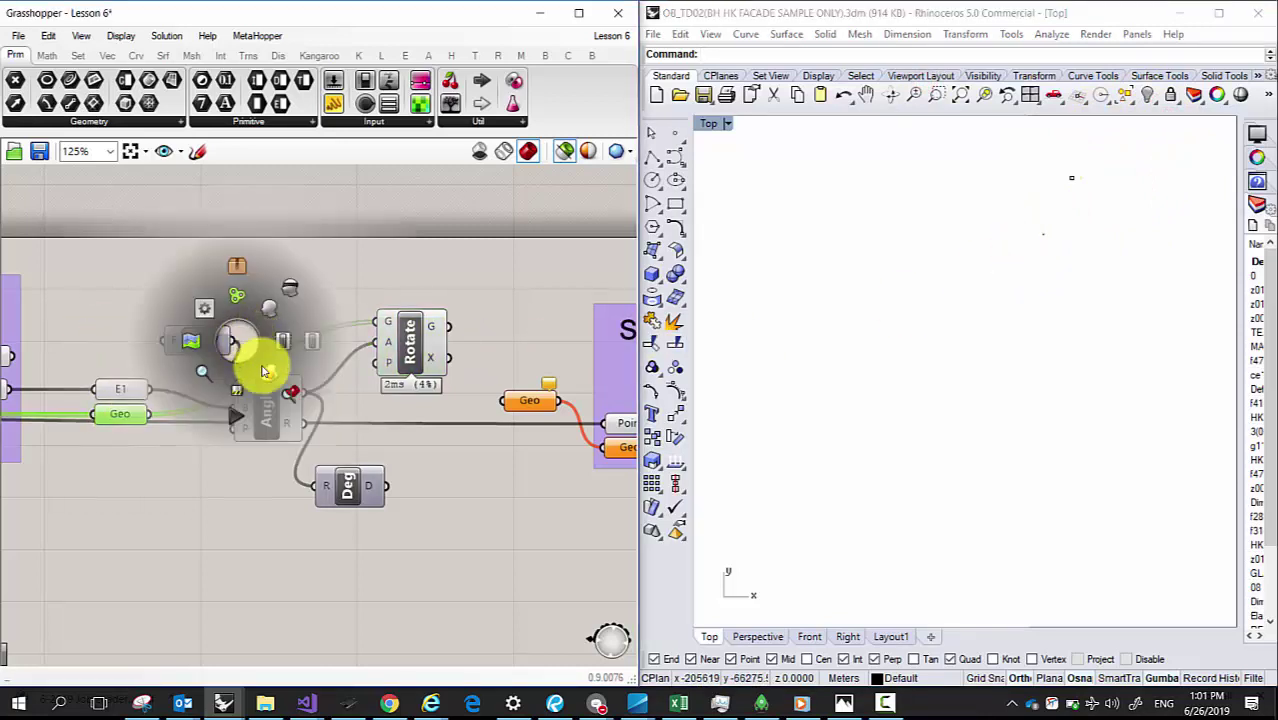
click(285, 398)
scroll(1045, 288, down, 8)
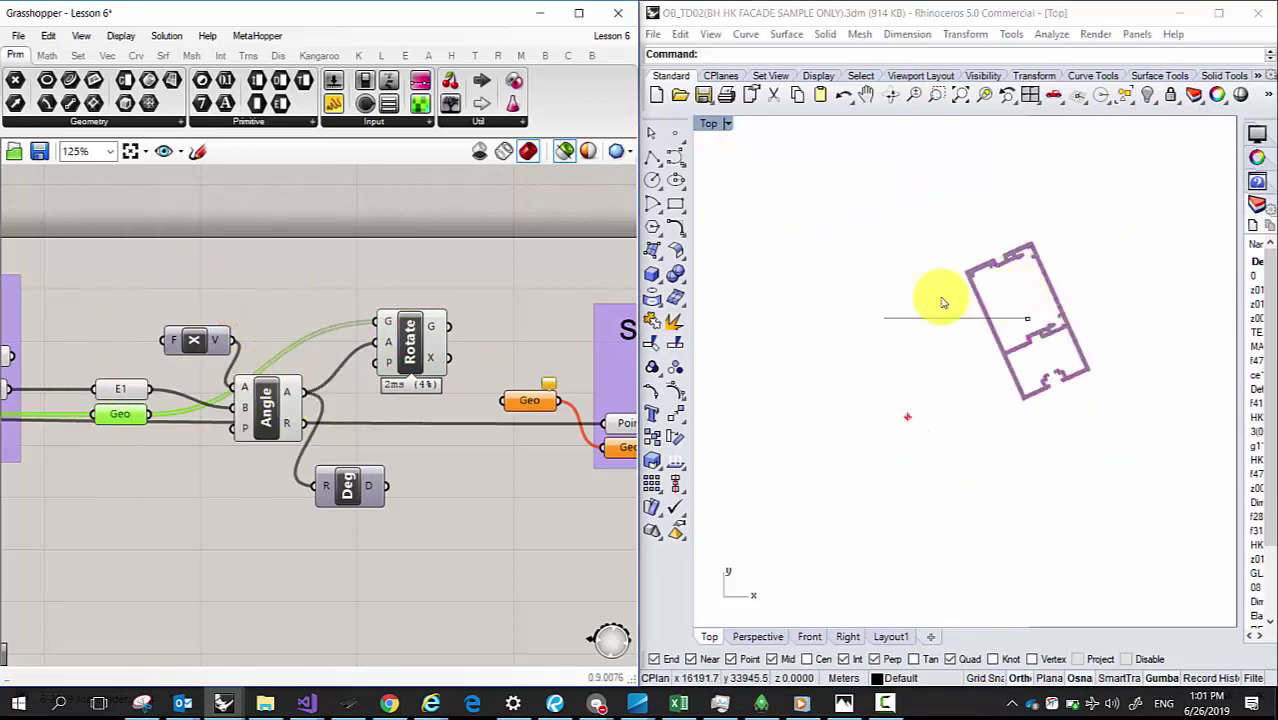
click(408, 342)
middle_click(414, 343)
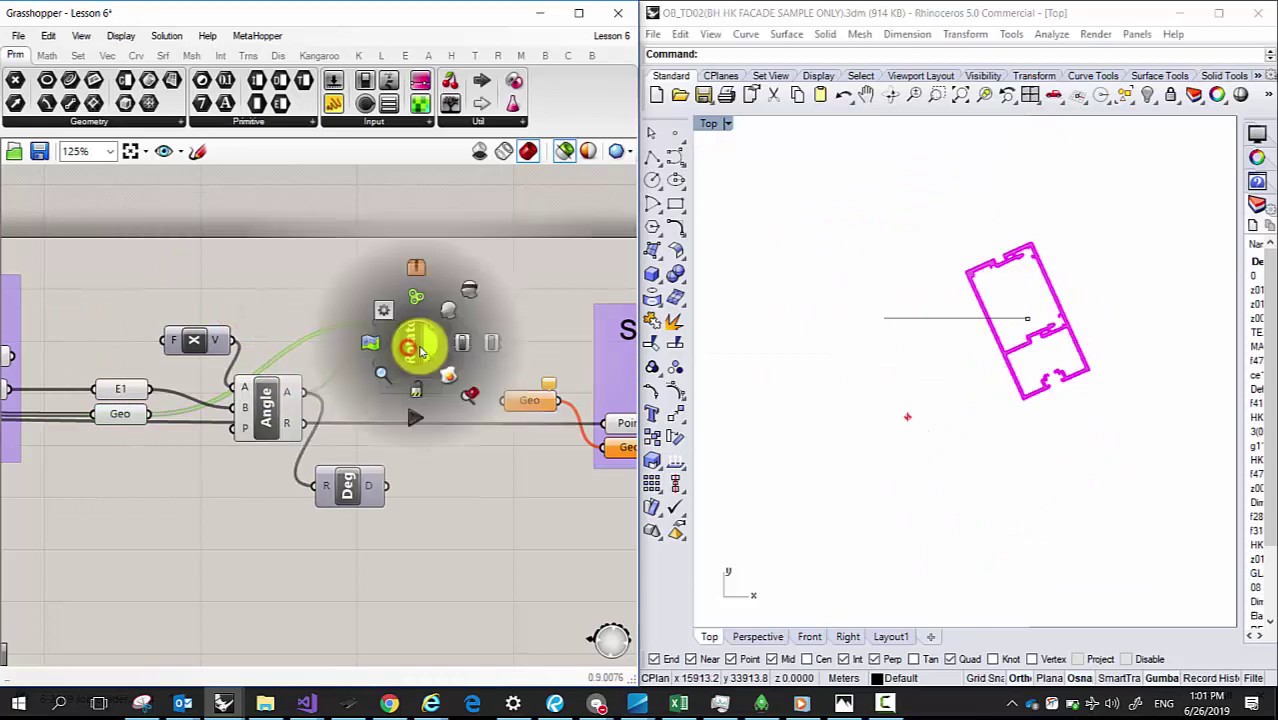
click(457, 394)
drag(1090, 362, 904, 163)
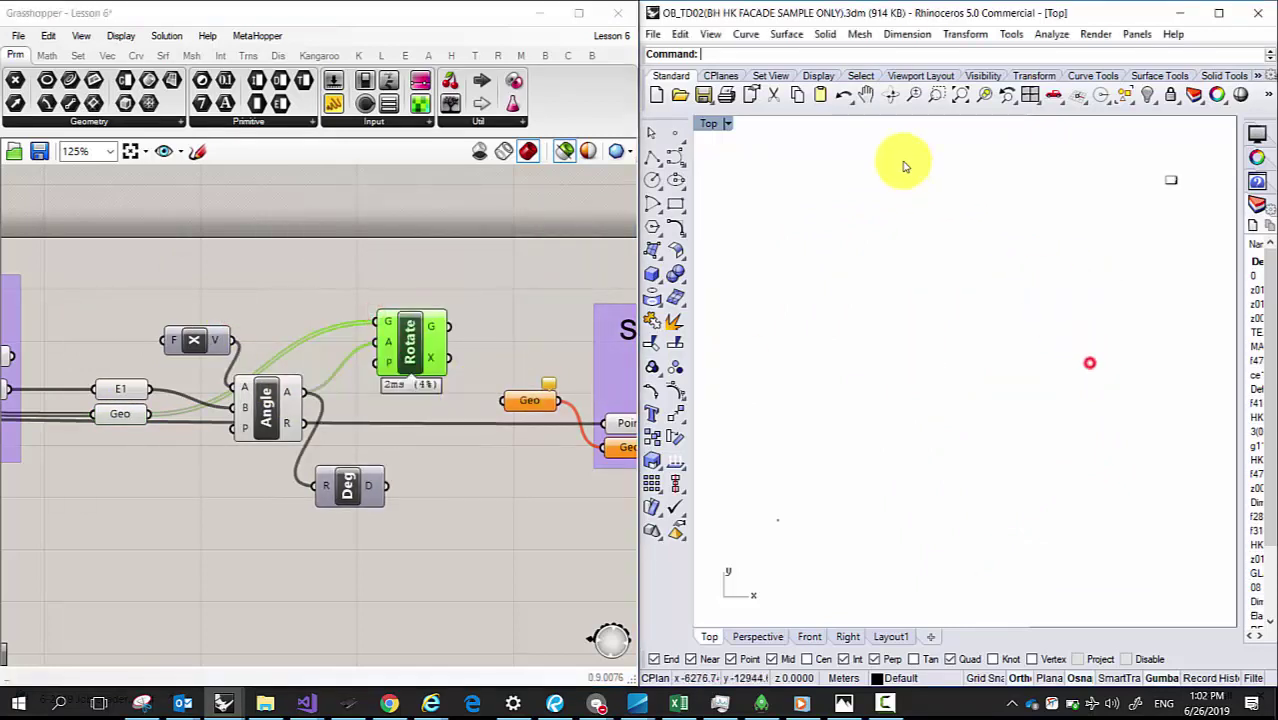
Step: Zoom back to the Geo parameter's geometry and select the original section in Rhino
click(113, 421)
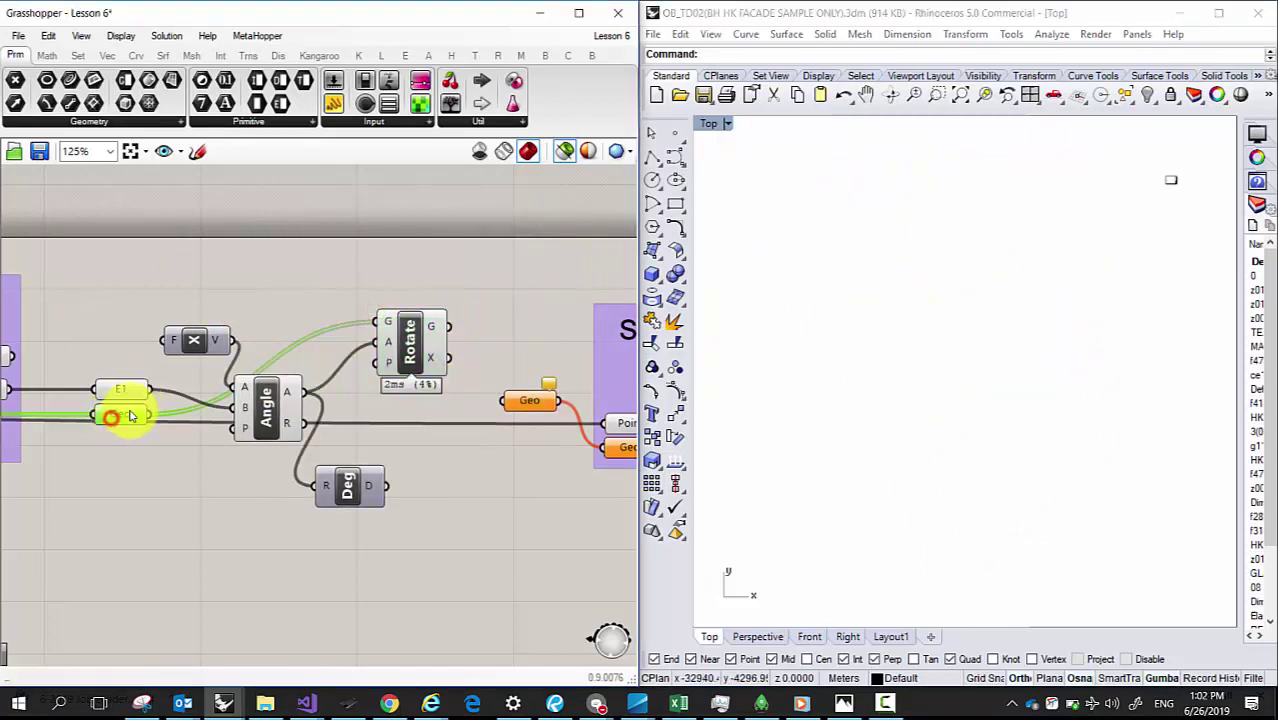
middle_click(120, 414)
click(159, 381)
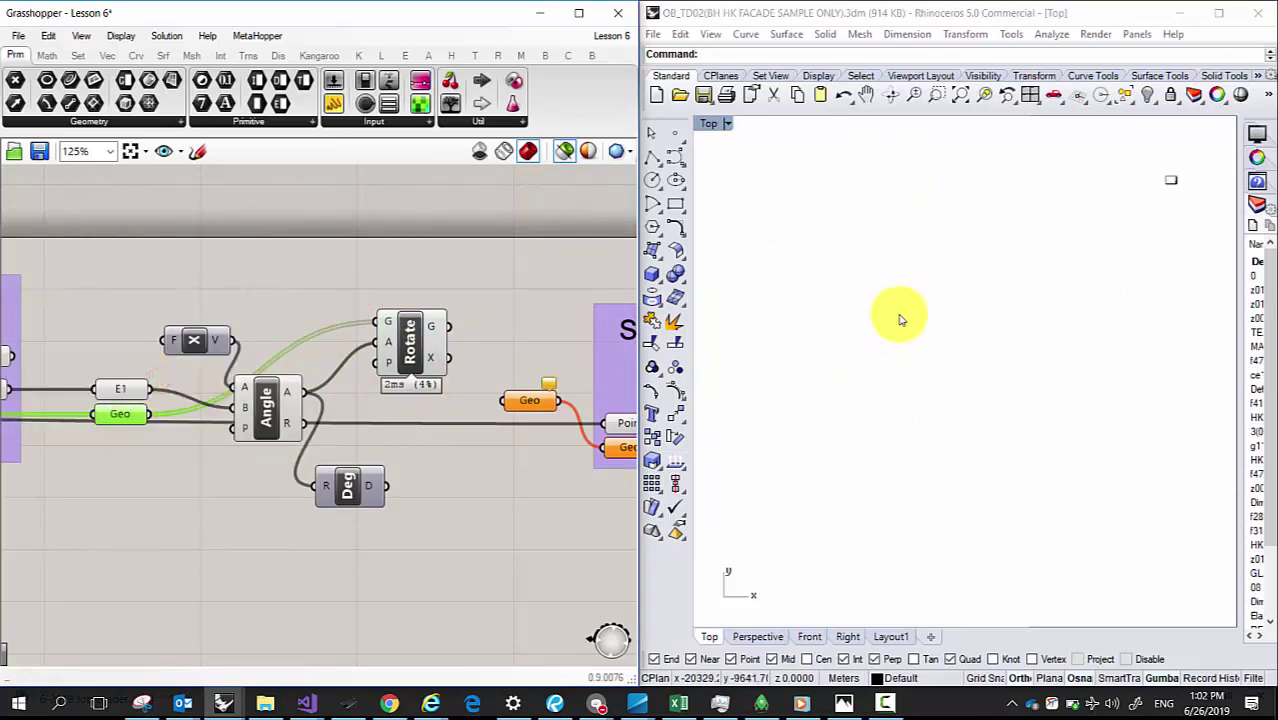
scroll(899, 316, down, 6)
middle_click(355, 395)
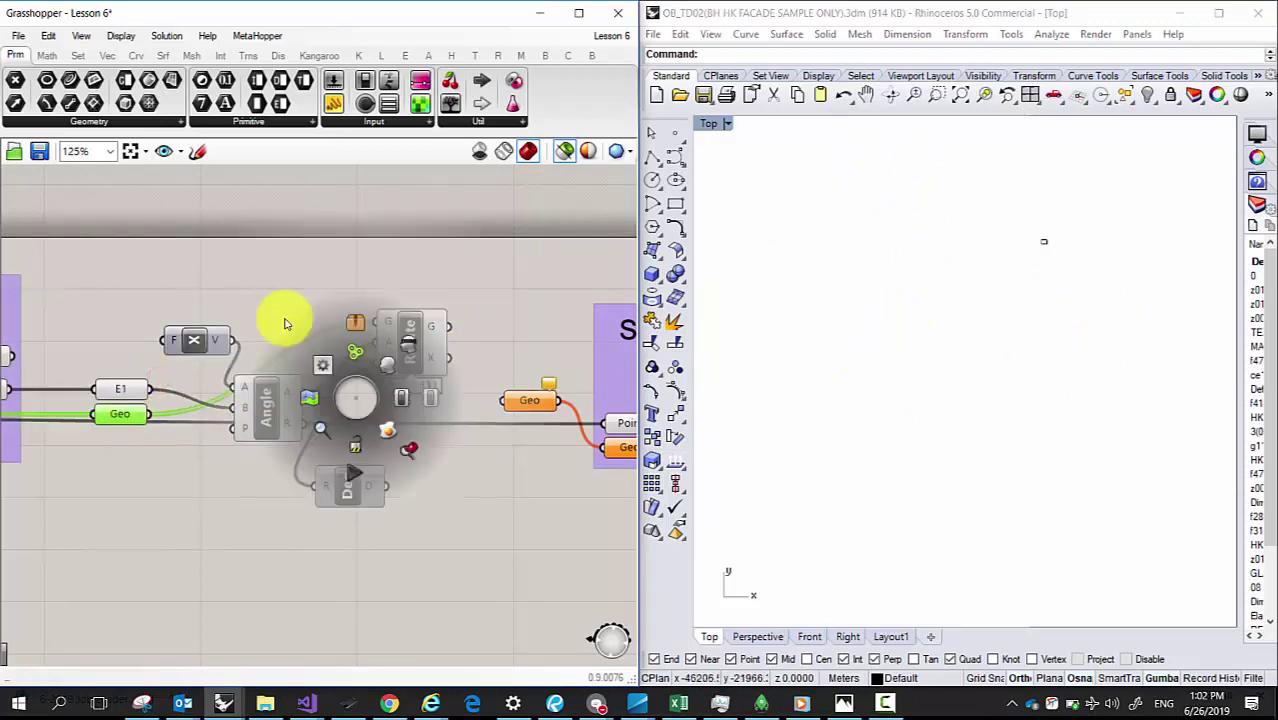
click(403, 449)
scroll(949, 352, down, 6)
drag(1097, 468, 858, 274)
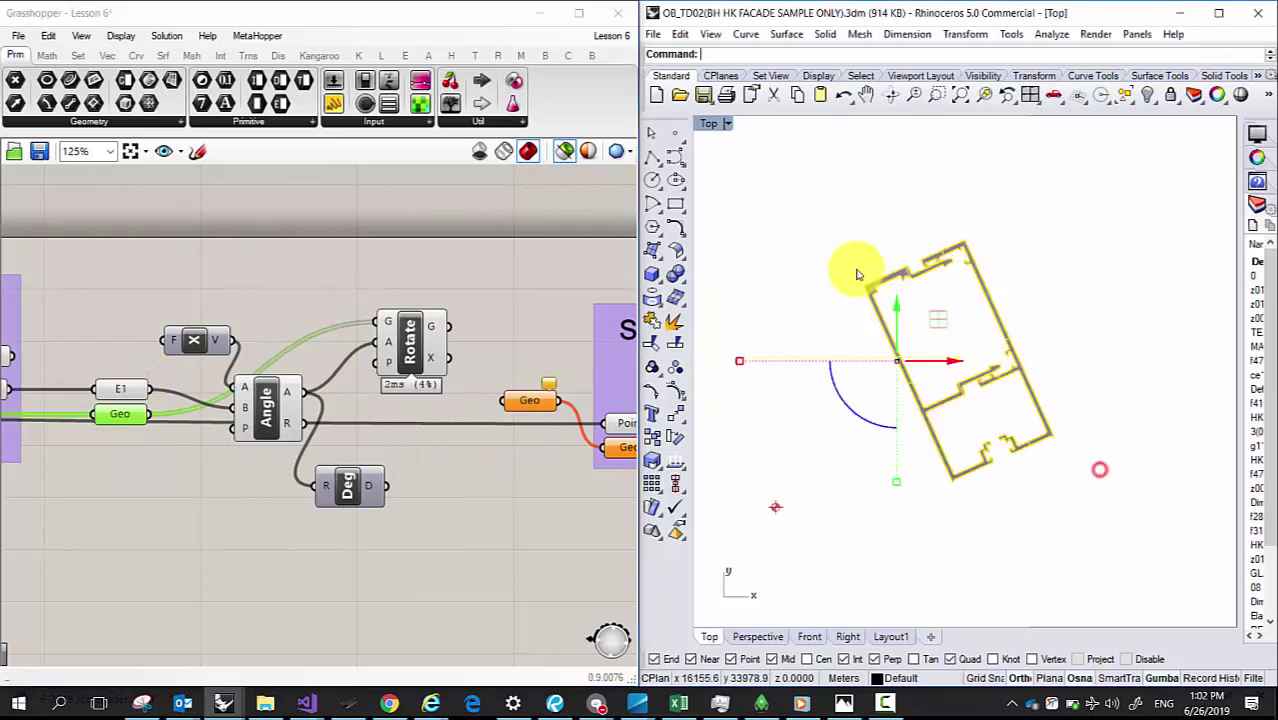
Step: Zoom to Rotate's output and check its distance from the selected original section
middle_click(409, 345)
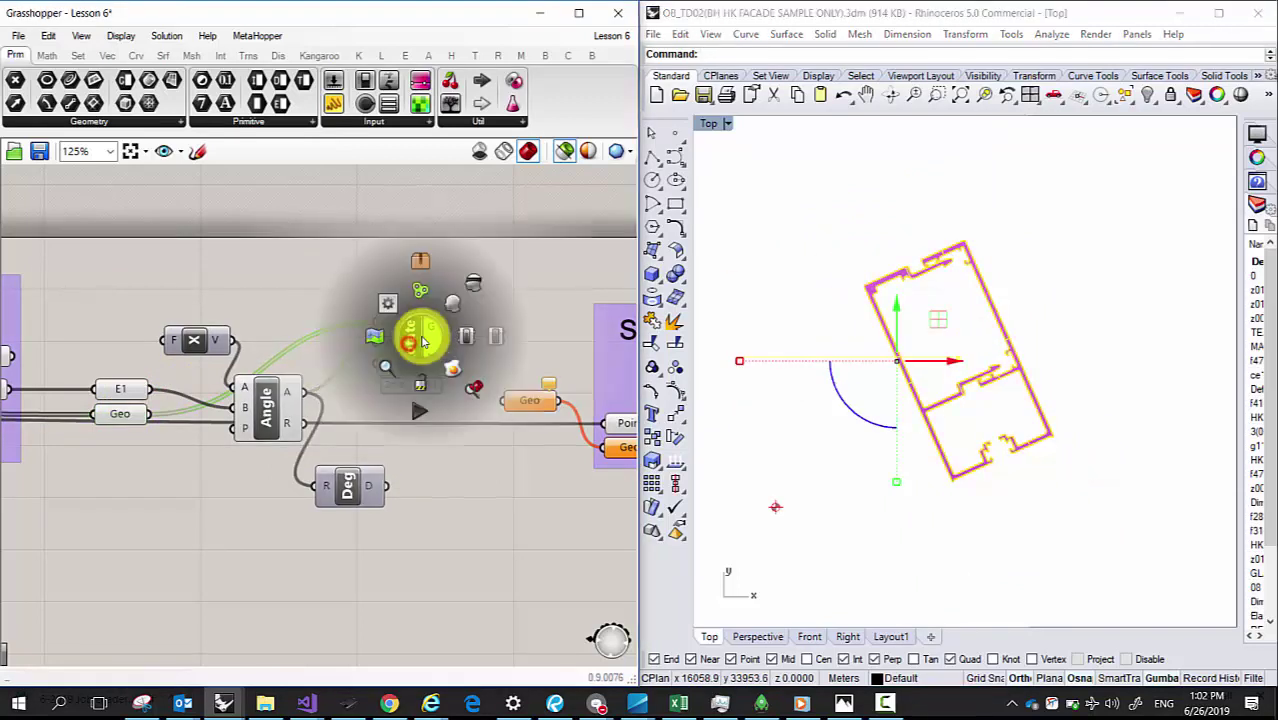
click(473, 382)
scroll(840, 321, down, 6)
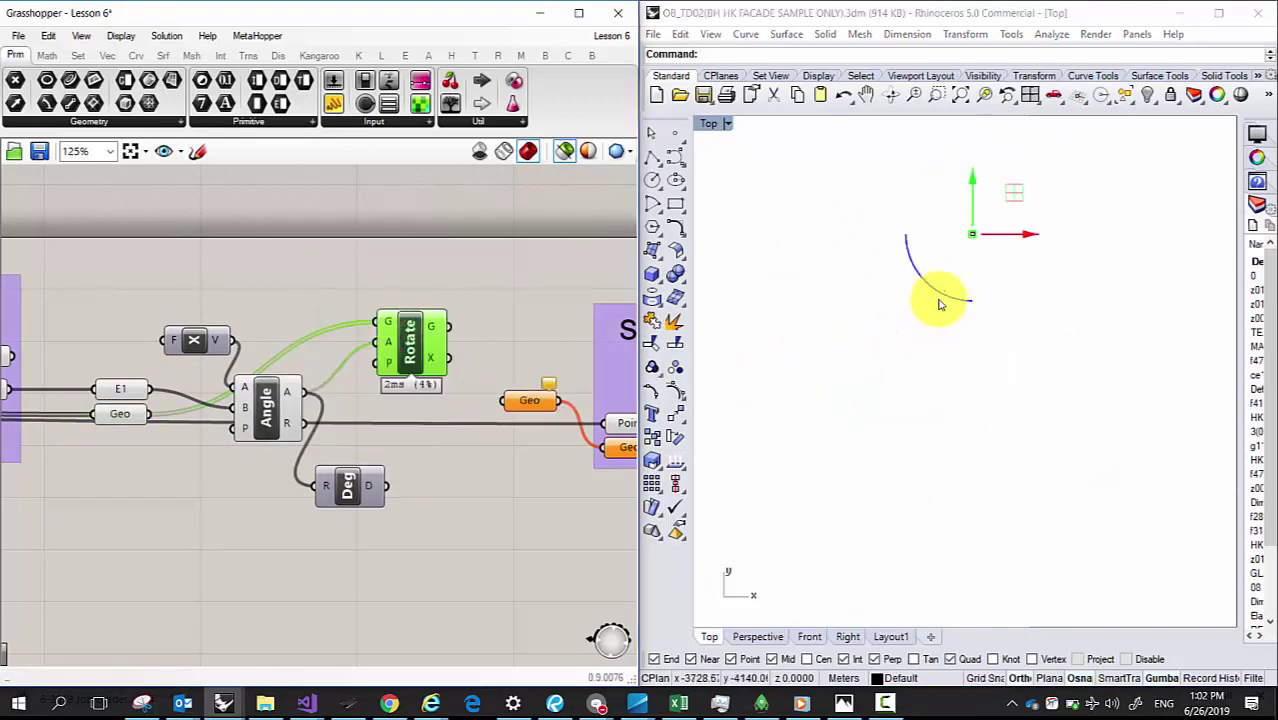
scroll(939, 299, down, 3)
scroll(960, 261, up, 6)
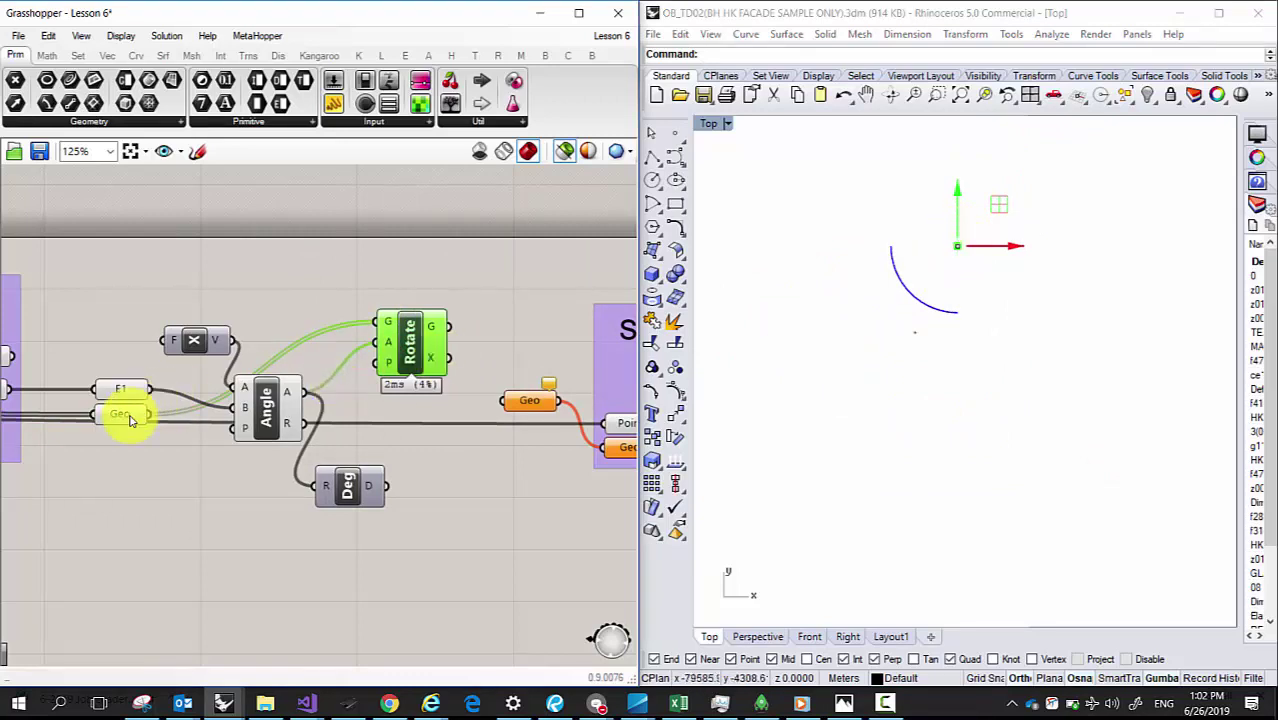
Step: Examine the Angle component's optional plane input P
click(271, 420)
scroll(271, 420, up, 4)
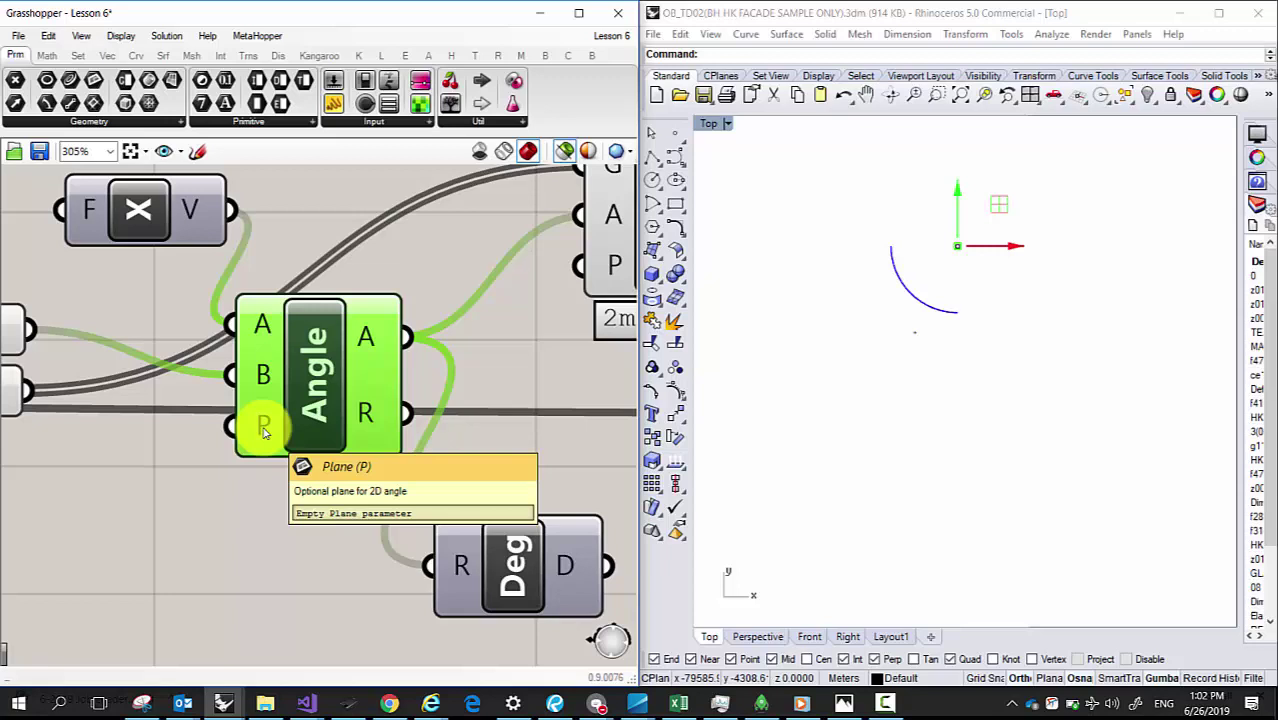
Step: Add an XY Plane component beneath the Angle component
scroll(265, 430, down, 4)
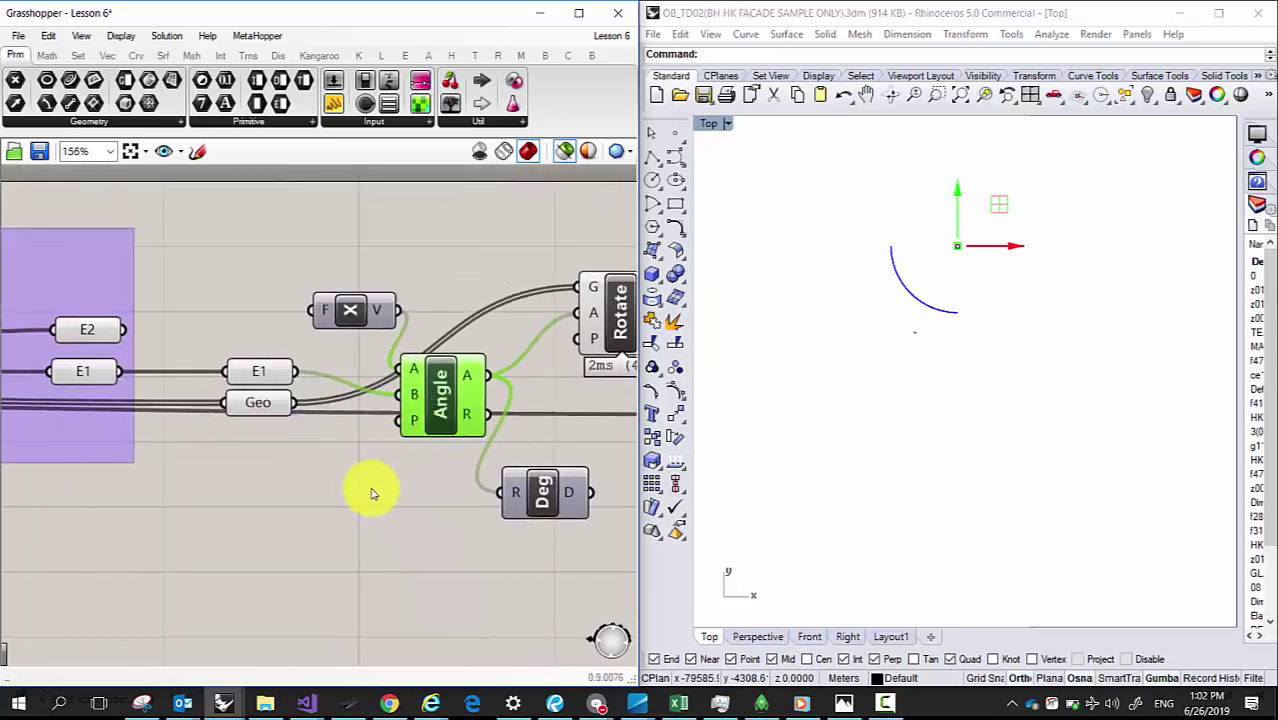
double_click(370, 492)
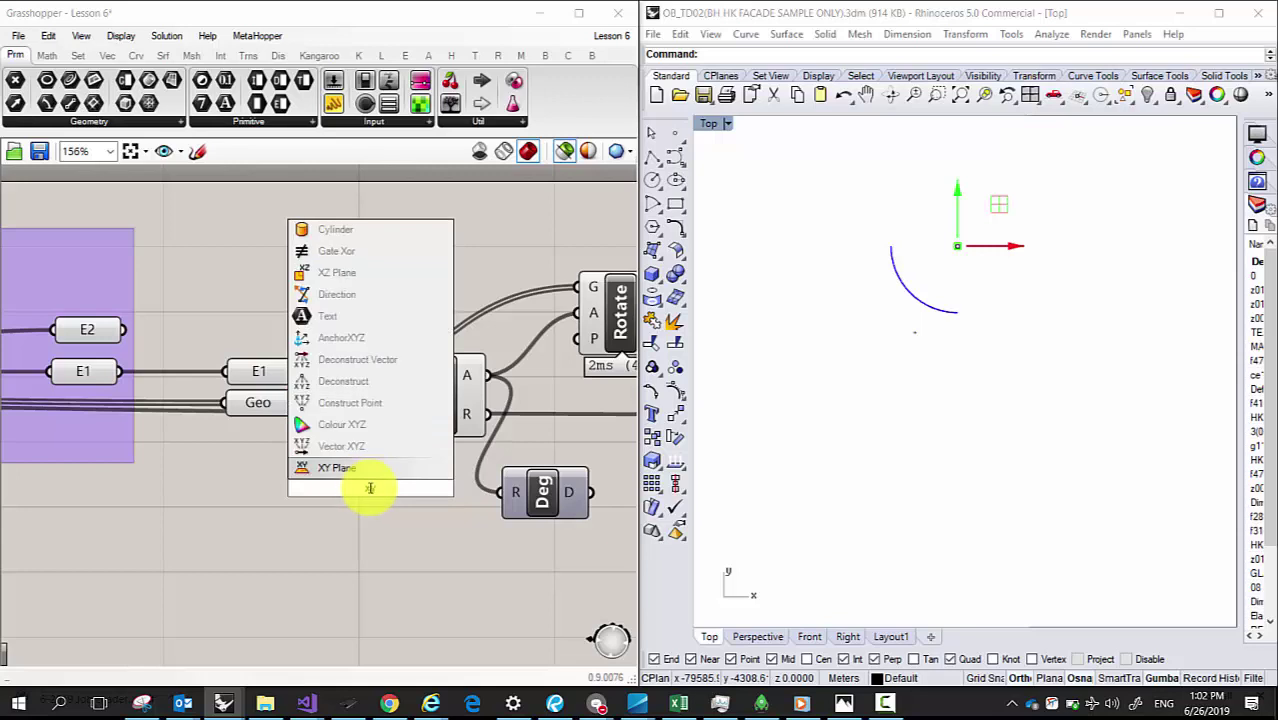
click(337, 468)
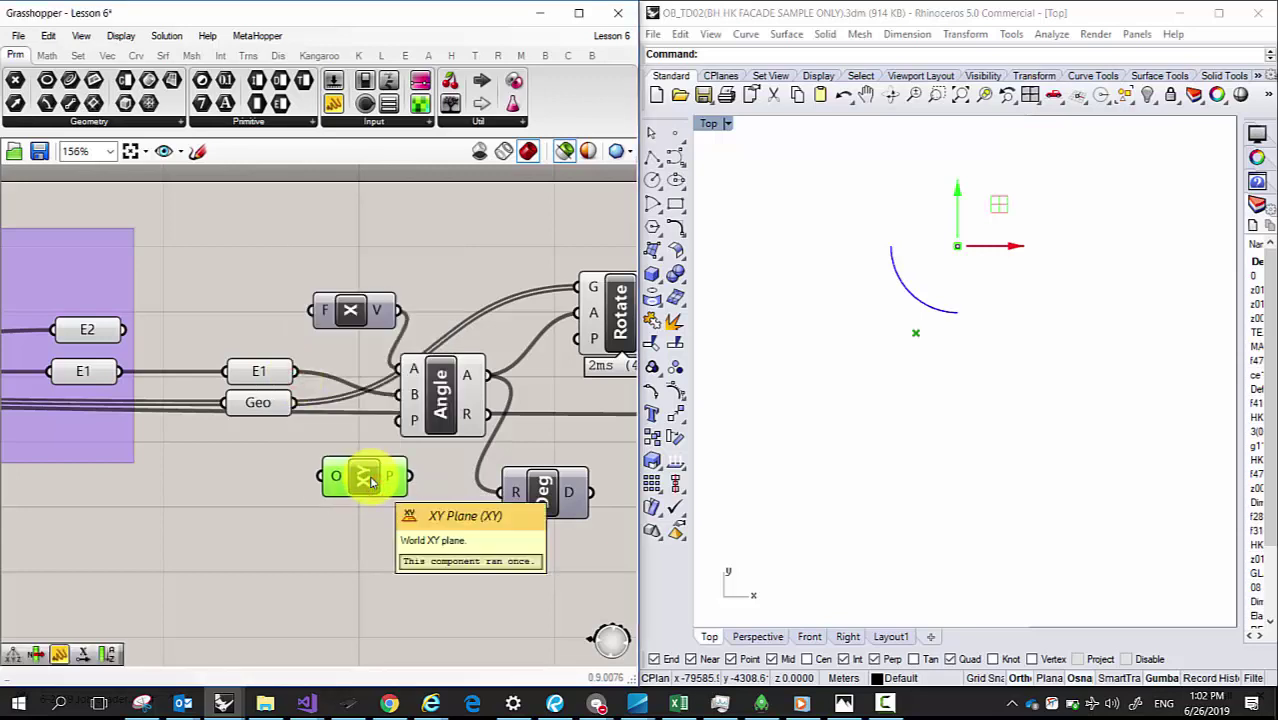
right_drag(277, 448, 344, 464)
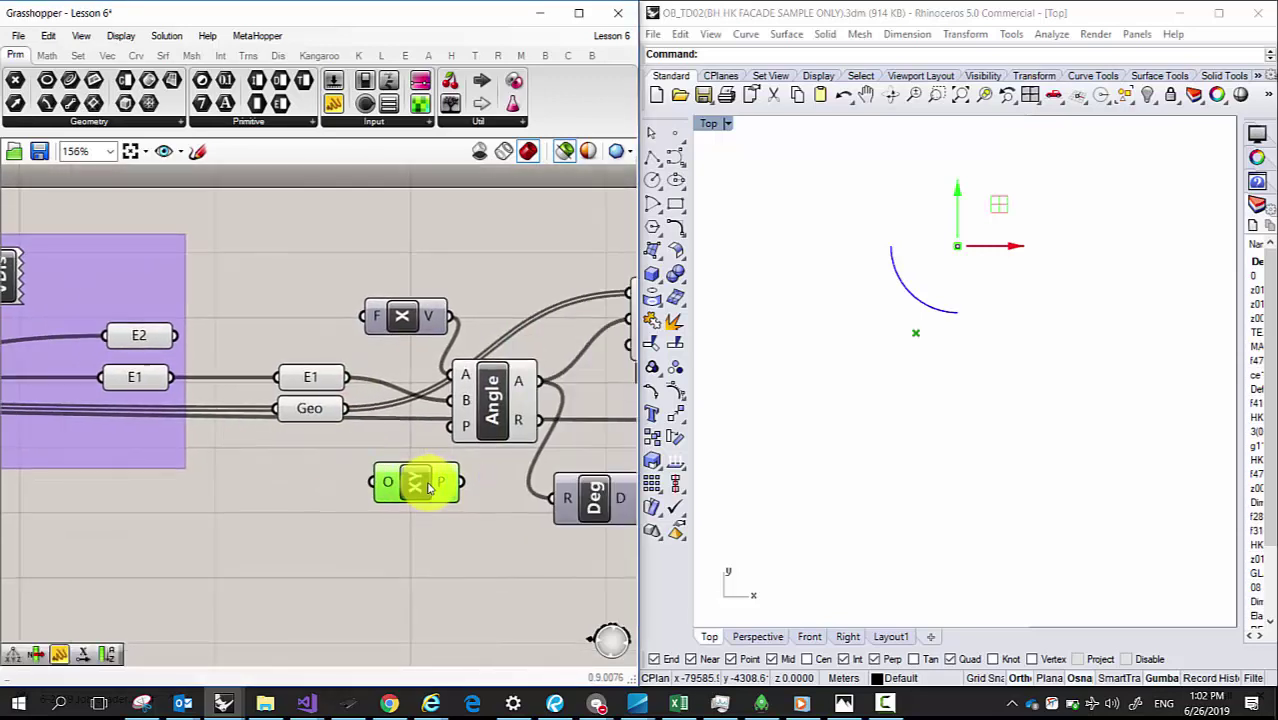
Step: Compare the XY plane's location with the position of Rotate's output in the Rhino viewport
scroll(855, 315, down, 5)
scroll(870, 306, up, 10)
scroll(880, 436, up, 2)
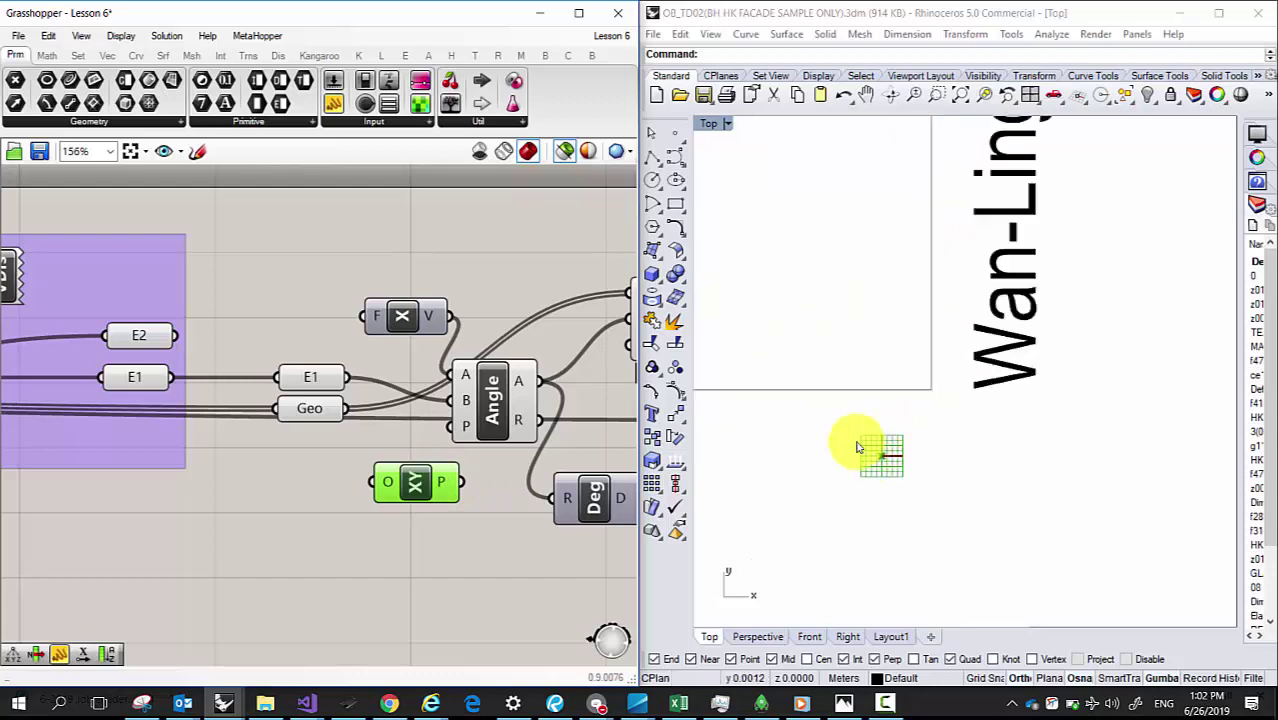
scroll(856, 451, down, 5)
scroll(868, 460, down, 4)
scroll(900, 340, up, 5)
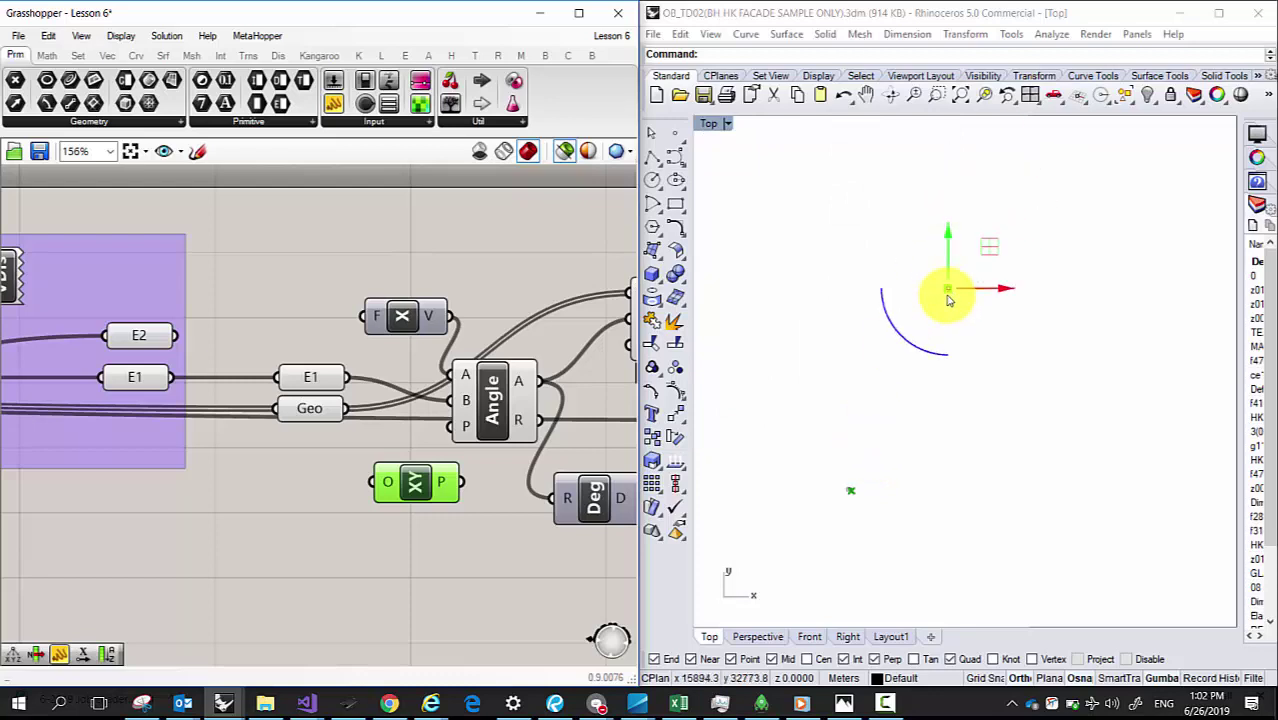
right_drag(371, 408, 242, 396)
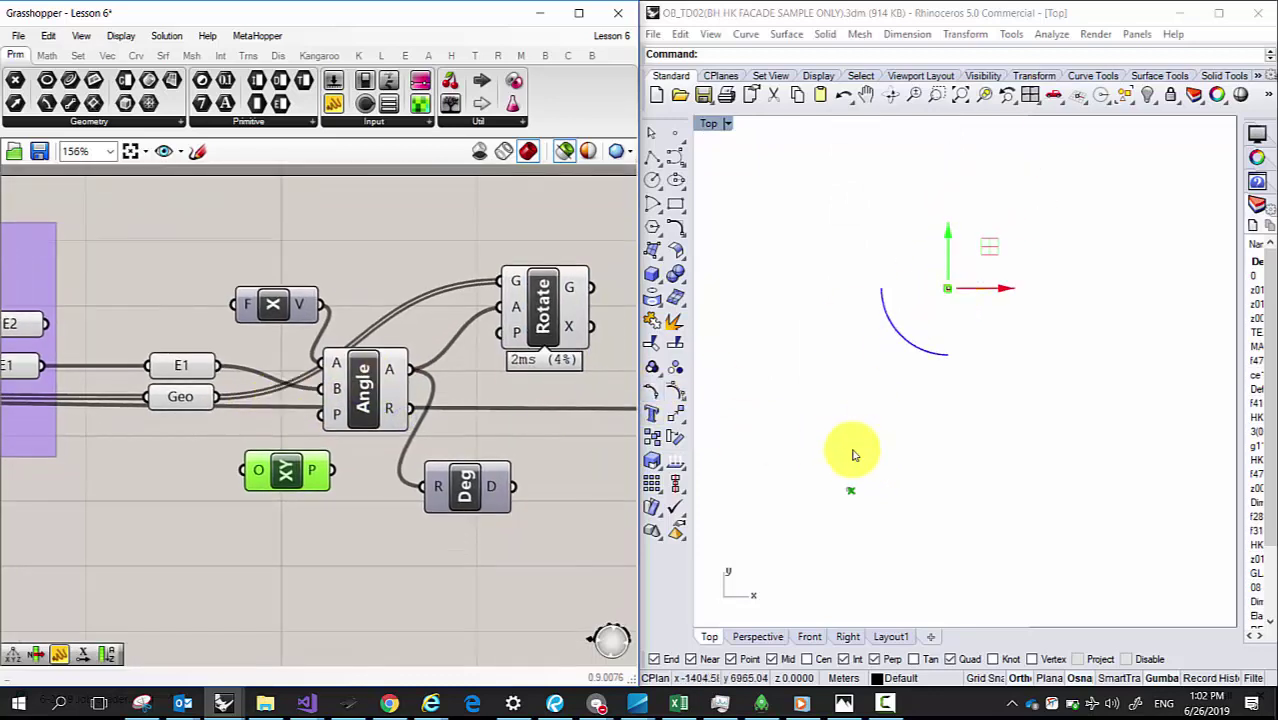
shift+click(541, 315)
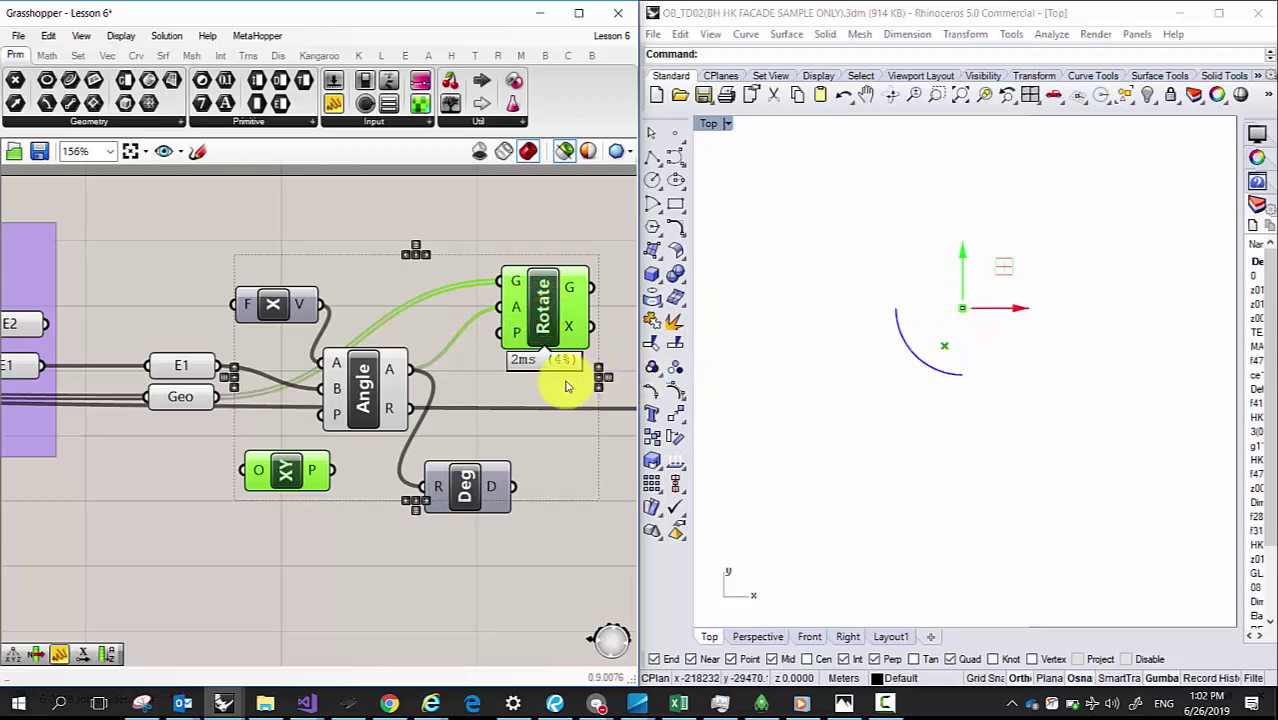
Step: Add a Deconstruct Brep component and feed it from Rotate's geometry output
right_drag(562, 380, 457, 368)
double_click(520, 300)
text(decbre)
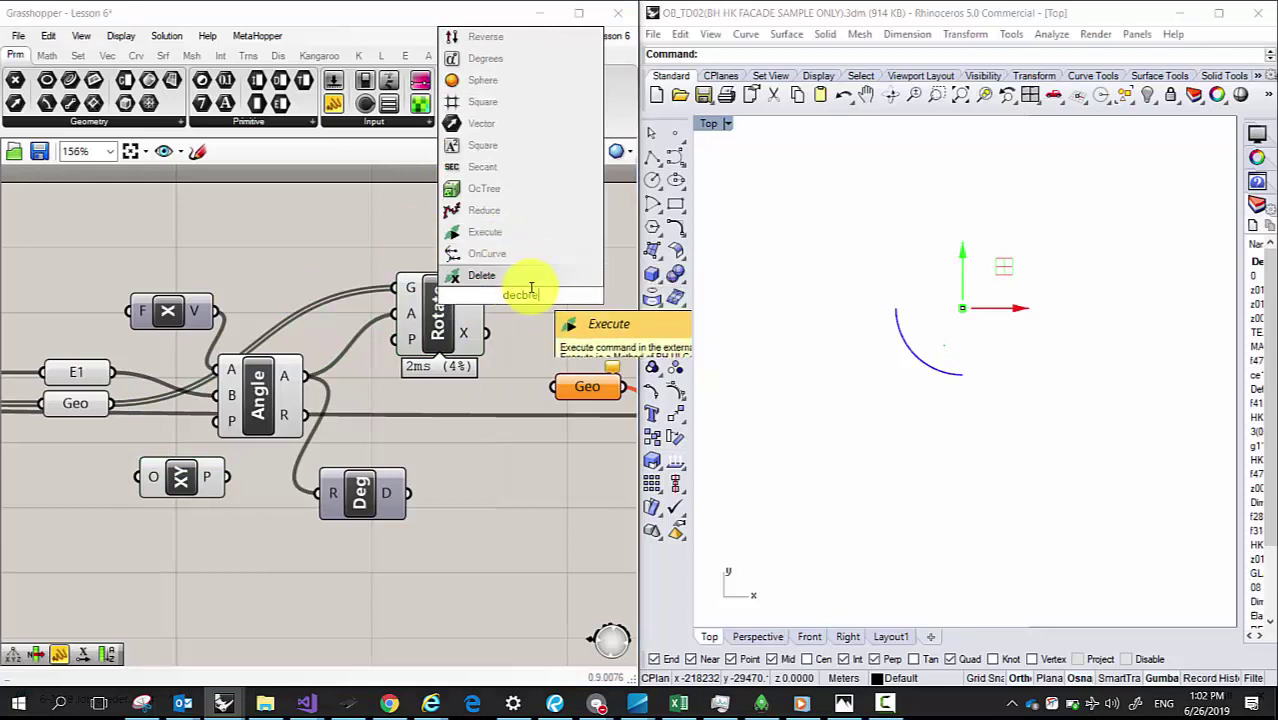
text(debre)
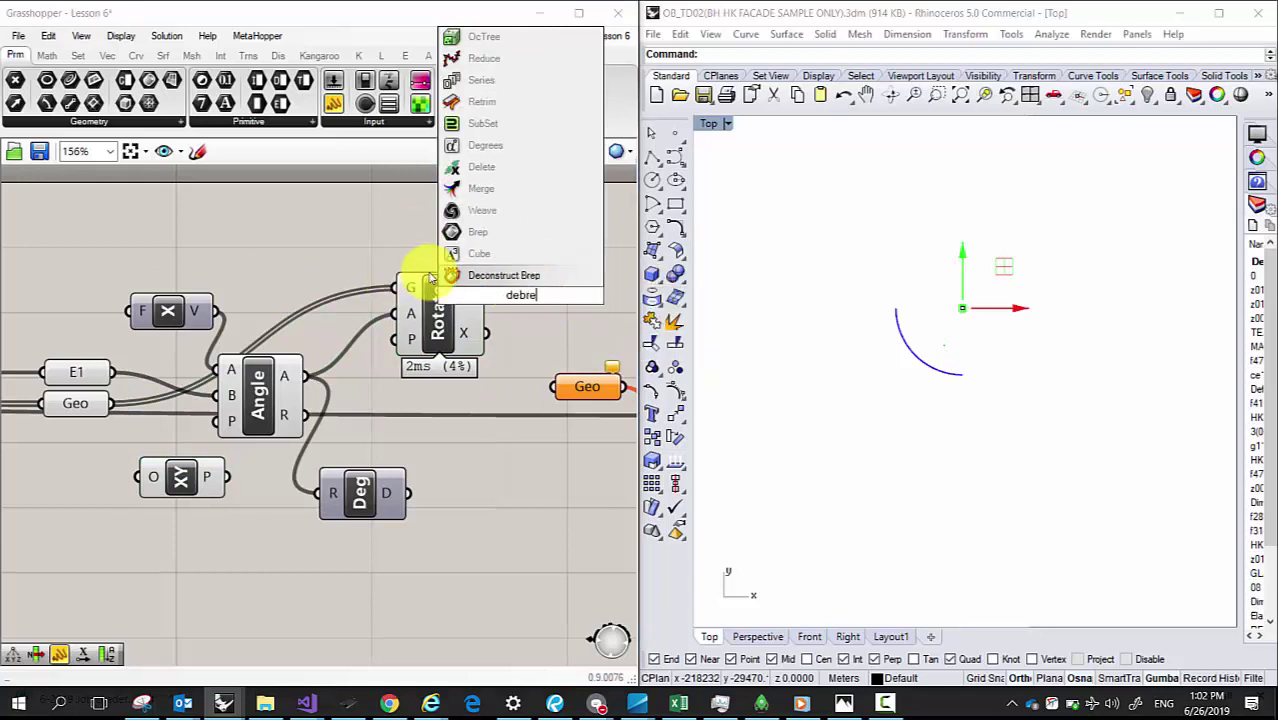
key(Return)
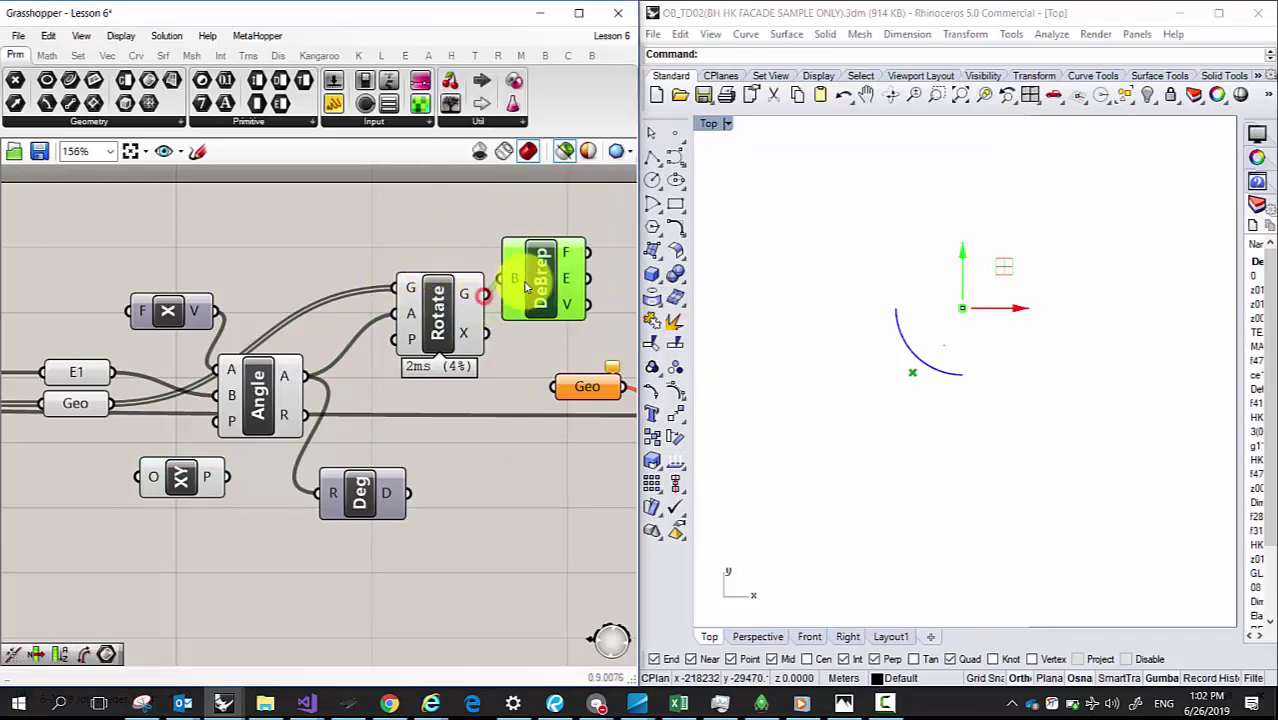
drag(553, 289, 568, 286)
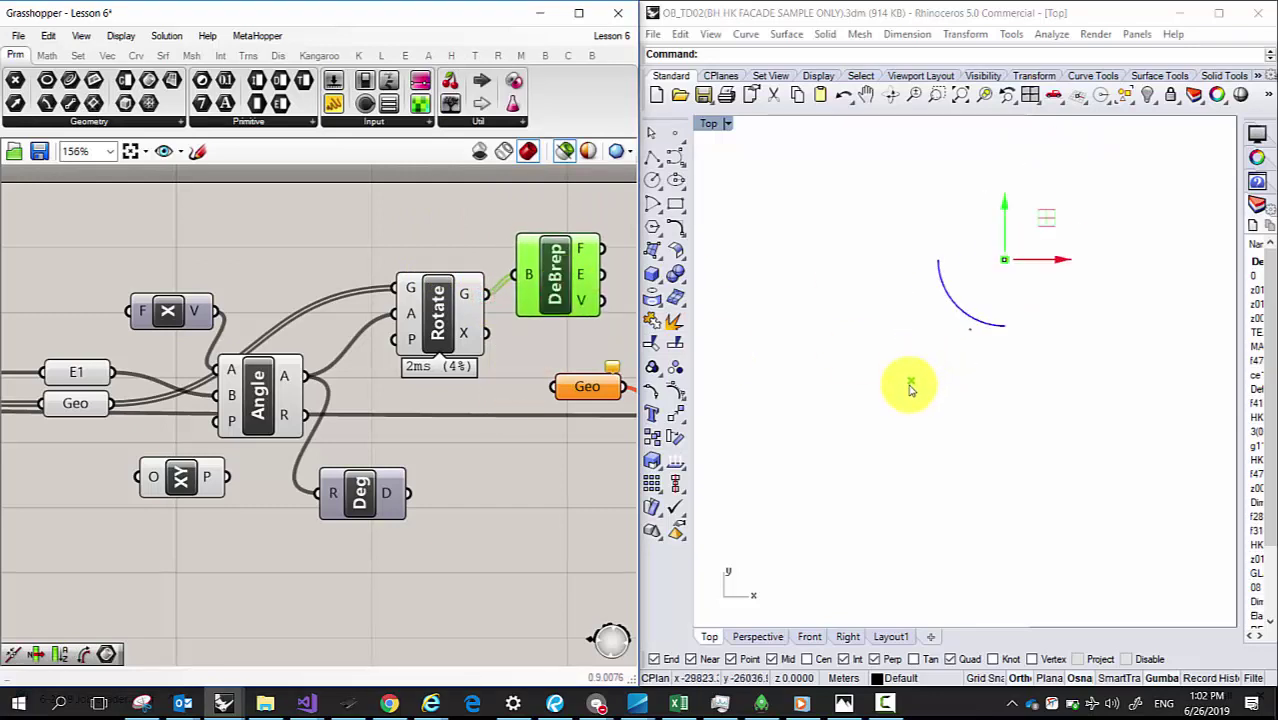
Step: Connect the Geo parameter to Deconstruct Brep alongside Rotate's output and inspect the original section's vertices in Rhino
shift+click(185, 478)
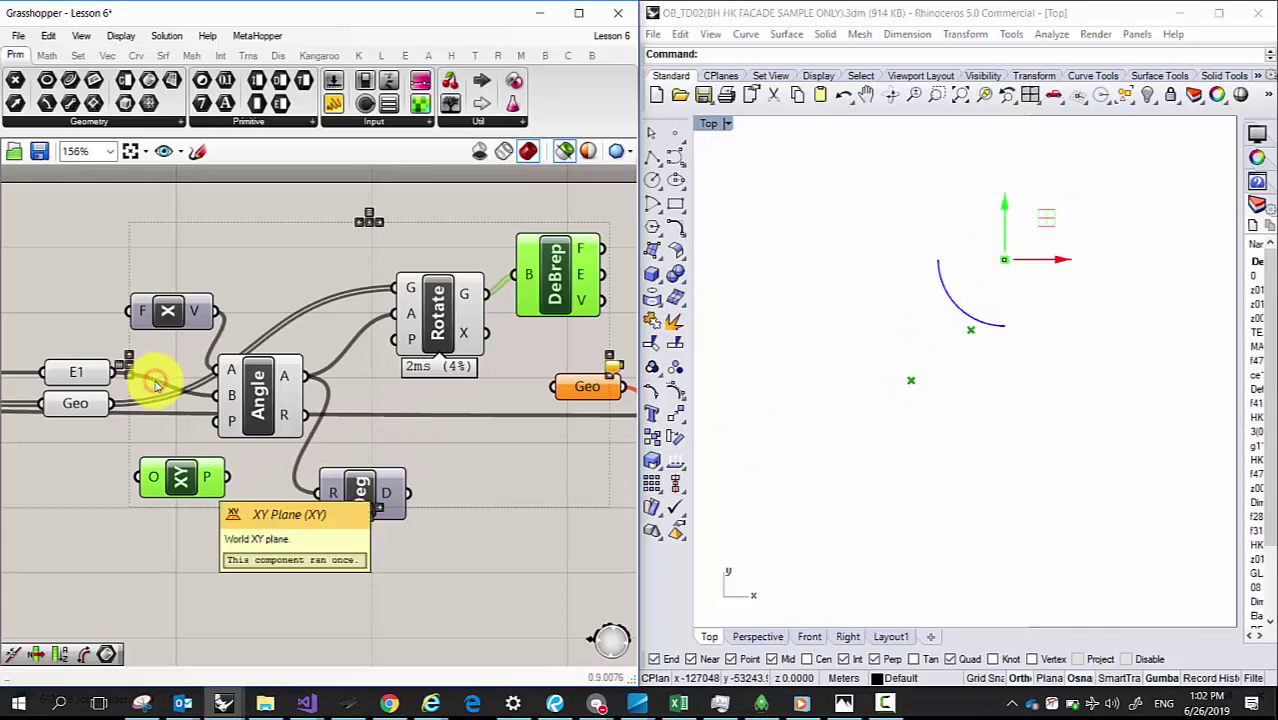
shift+click(76, 402)
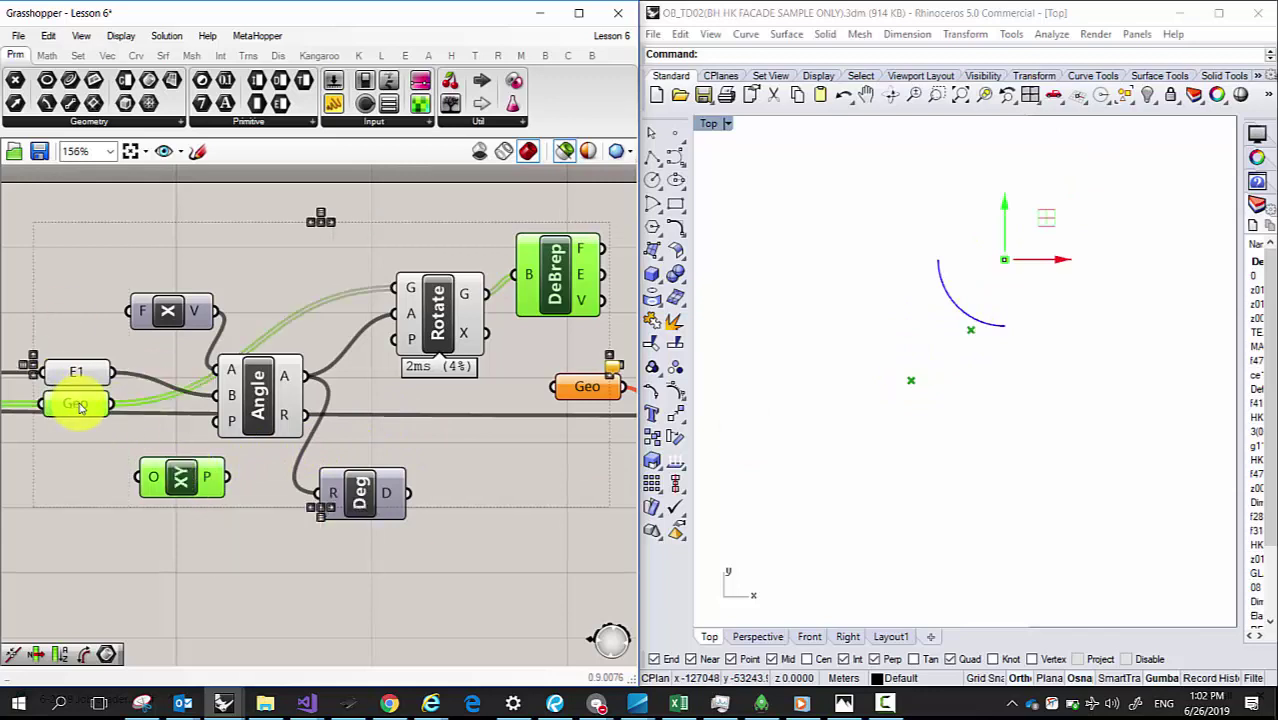
scroll(1011, 274, up, 8)
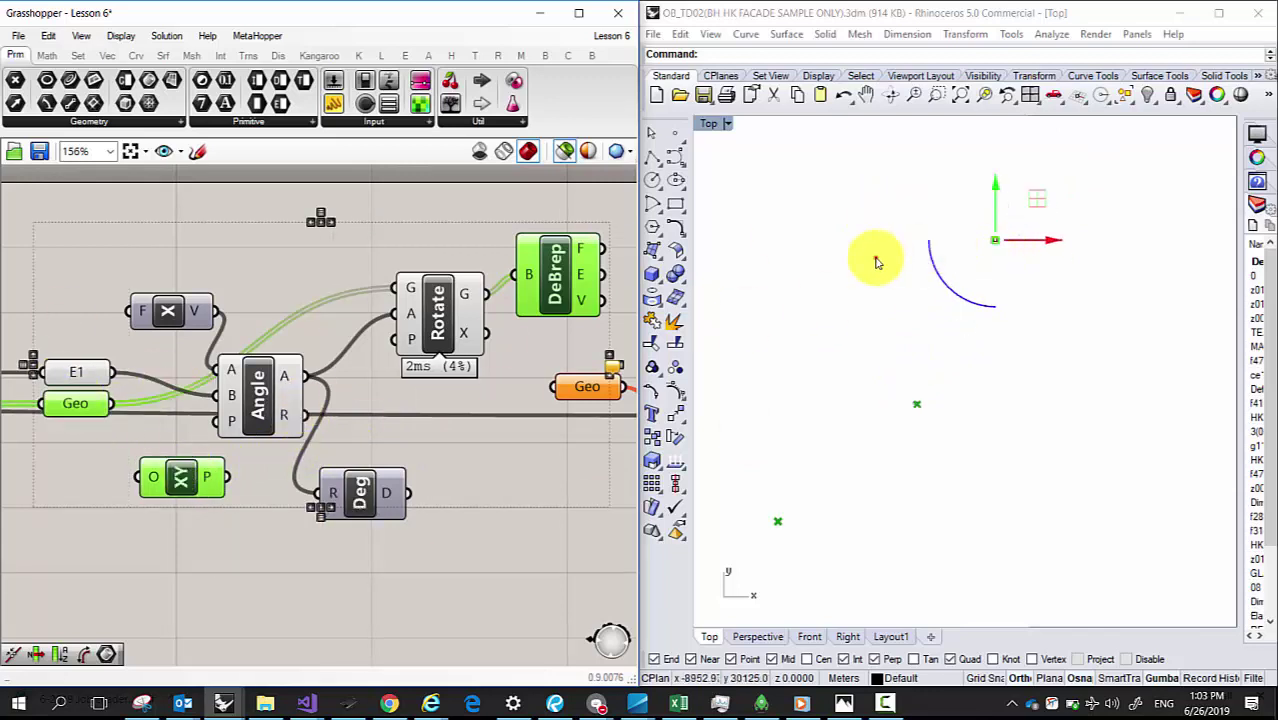
click(876, 262)
drag(114, 403, 512, 274)
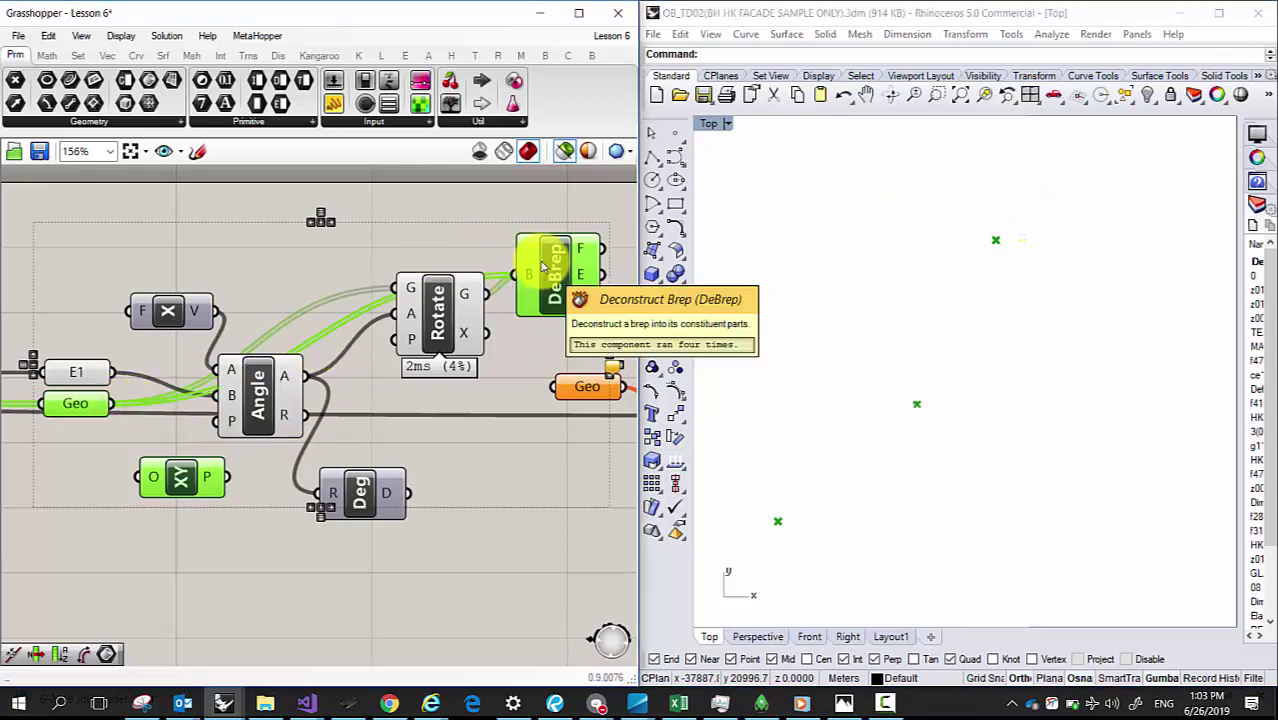
scroll(783, 517, up, 10)
scroll(735, 520, up, 5)
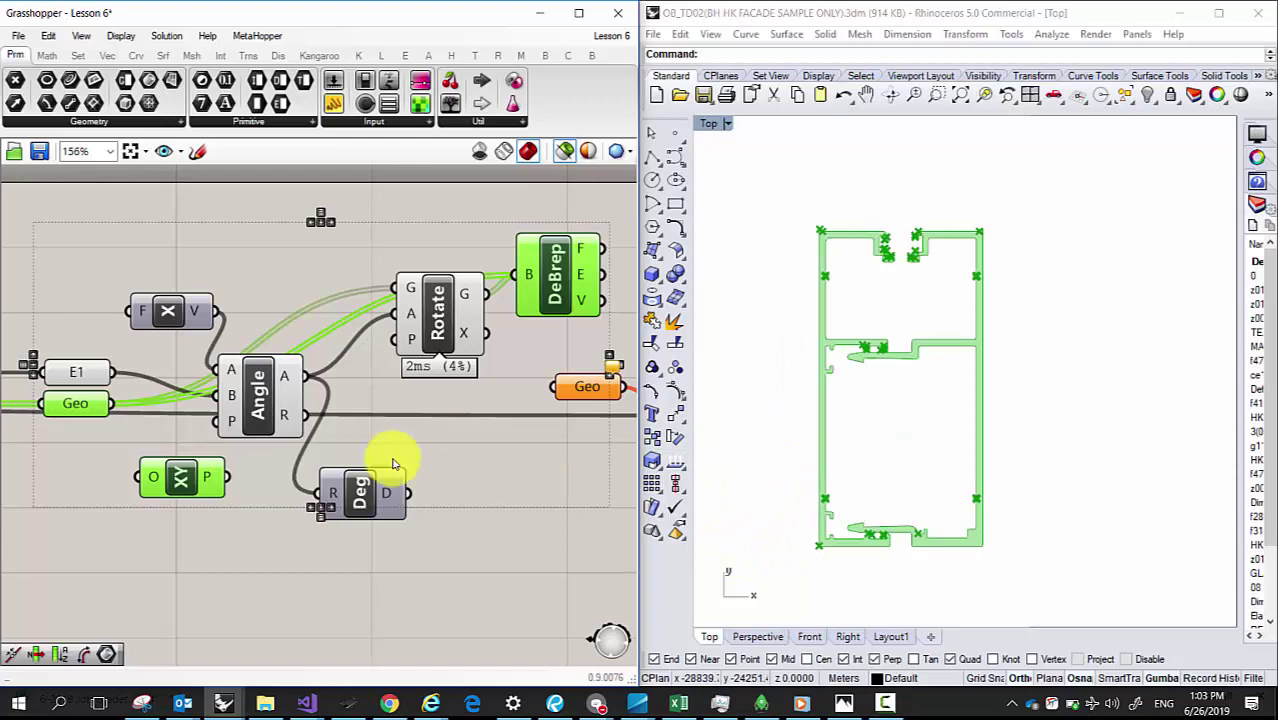
Step: Switch to Photos and review the Rotate stage in the MOI 6.JPG sketch
right_drag(305, 462, 490, 430)
click(344, 527)
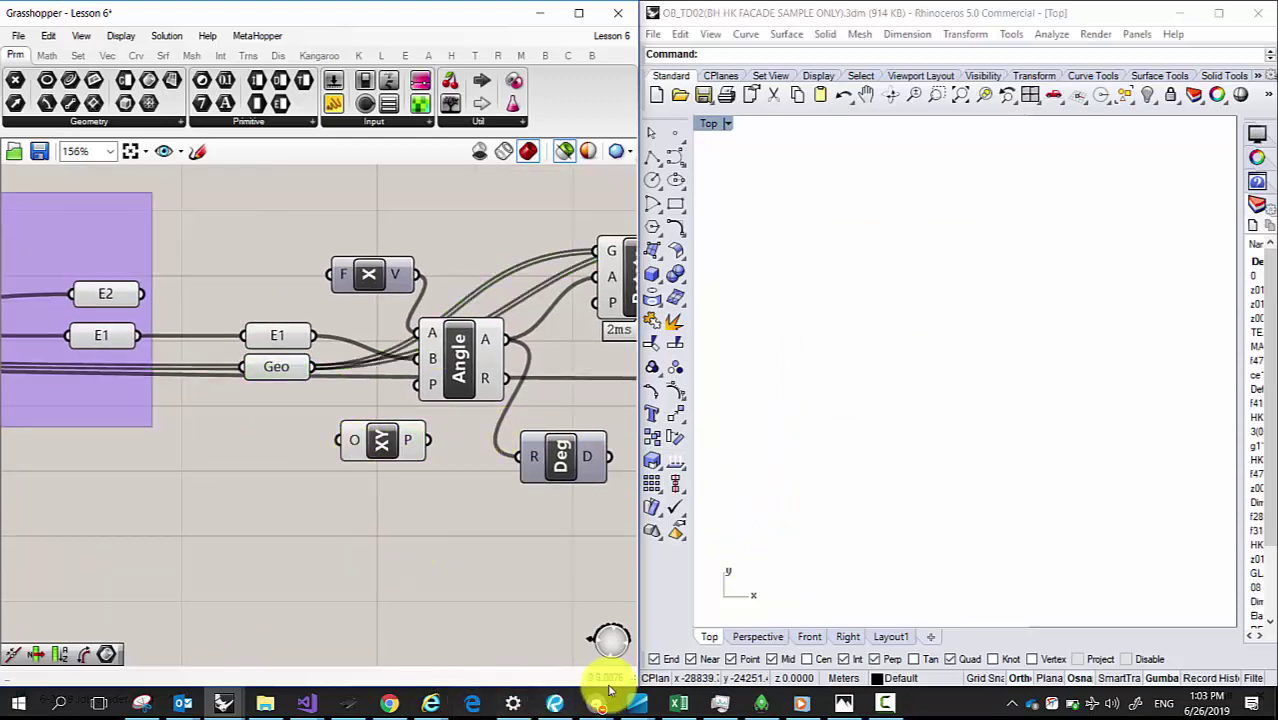
right_drag(422, 542, 398, 542)
click(843, 705)
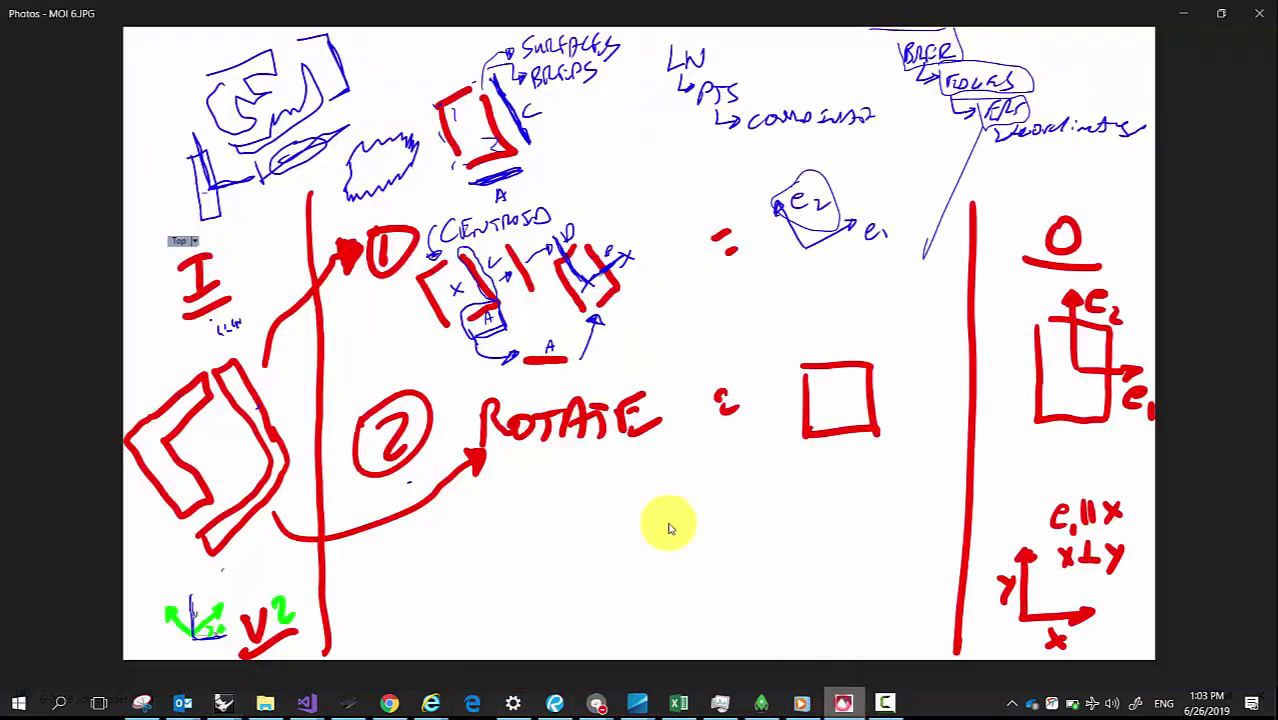
scroll(490, 410, up, 1)
key(Right)
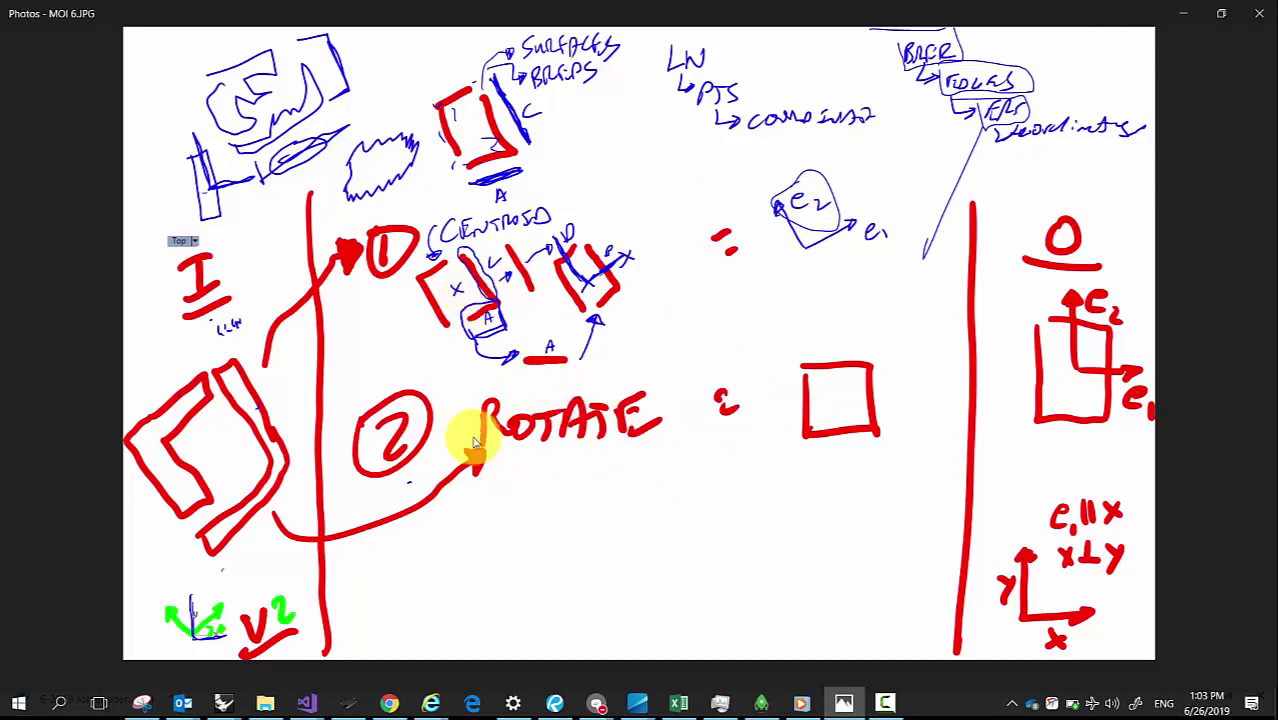
Step: Switch to Snipping Tool and circle the centroid X on the sketch with a pen arrow leading to the Rotate stage
click(145, 703)
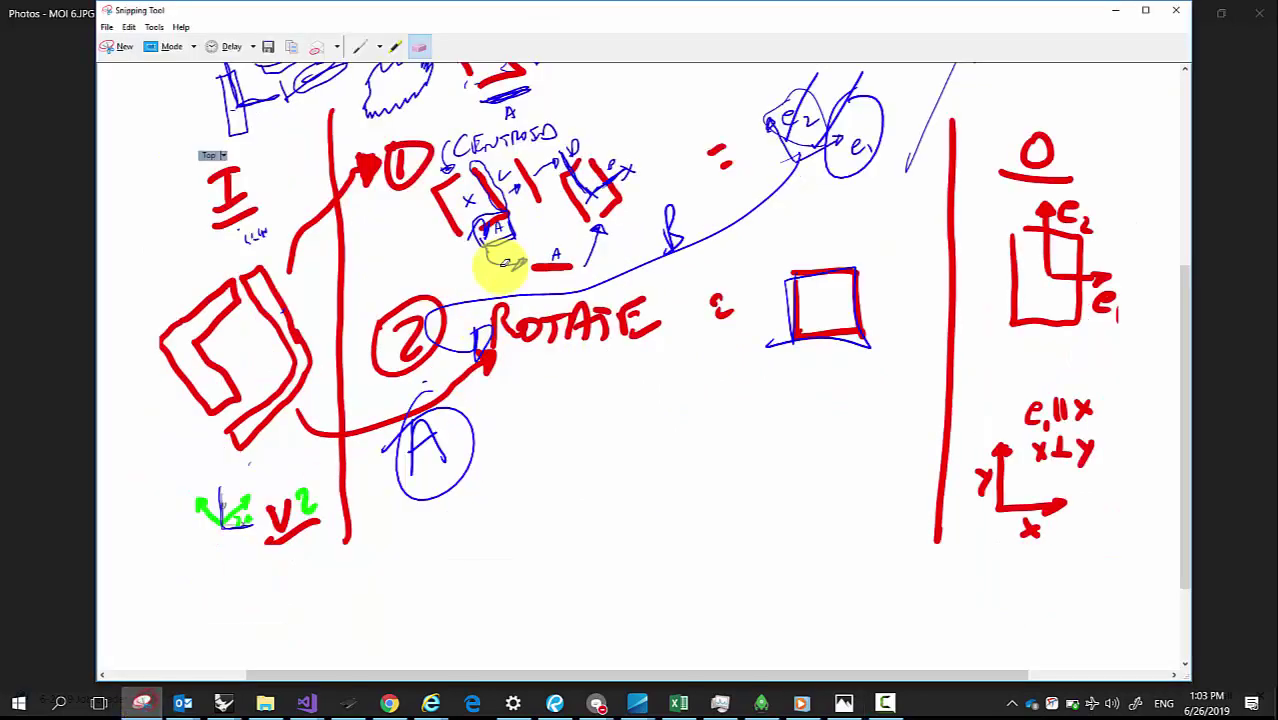
click(357, 47)
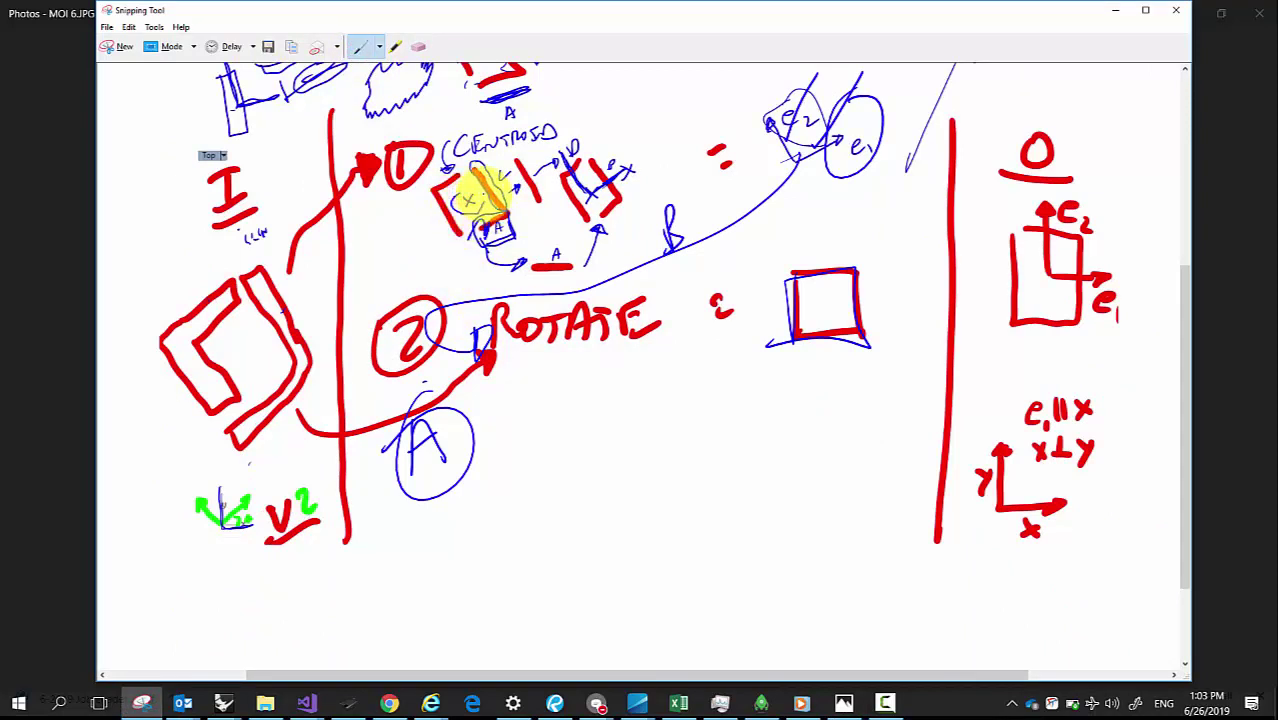
mouse_move(462, 200)
mouse_down()
mouse_move(391, 222)
mouse_move(334, 334)
mouse_move(415, 375)
mouse_up()
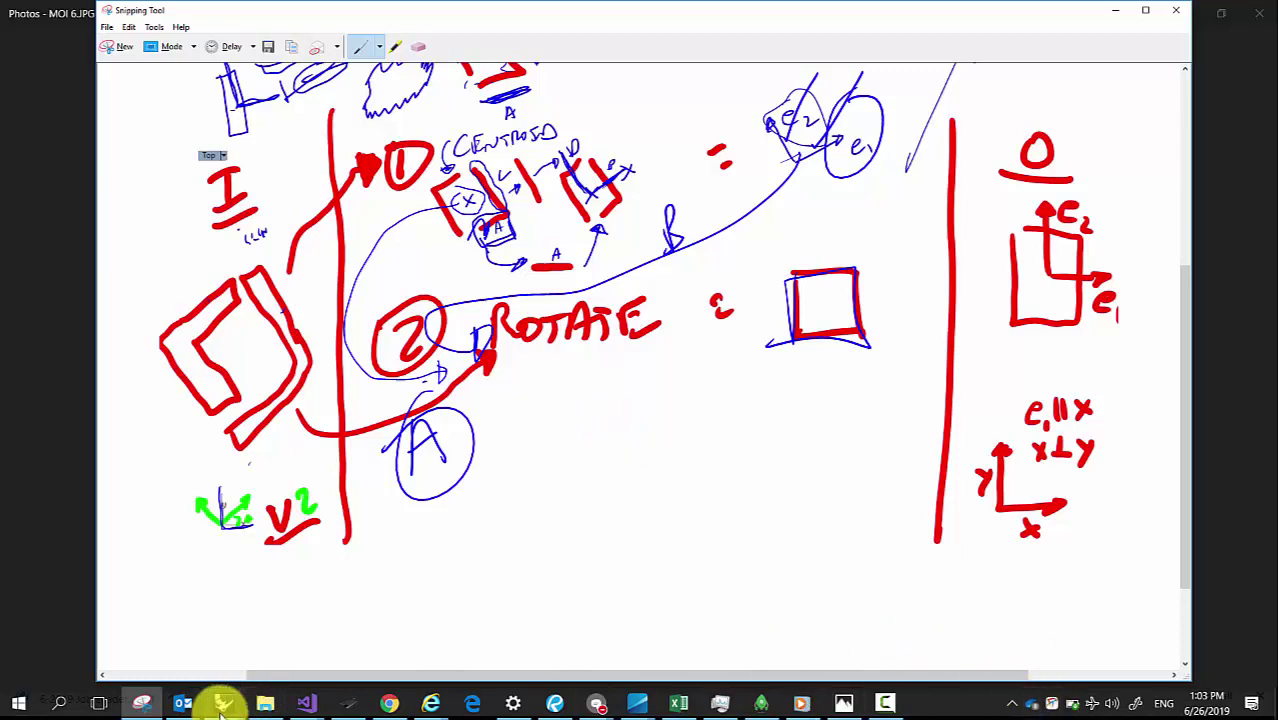
Step: Return to the Lesson 6 Grasshopper definition and place a Point parameter below Geo, fed by the Point from the Step 4 Rotate to GCS group
mouse_move(222, 700)
mouse_move(240, 643)
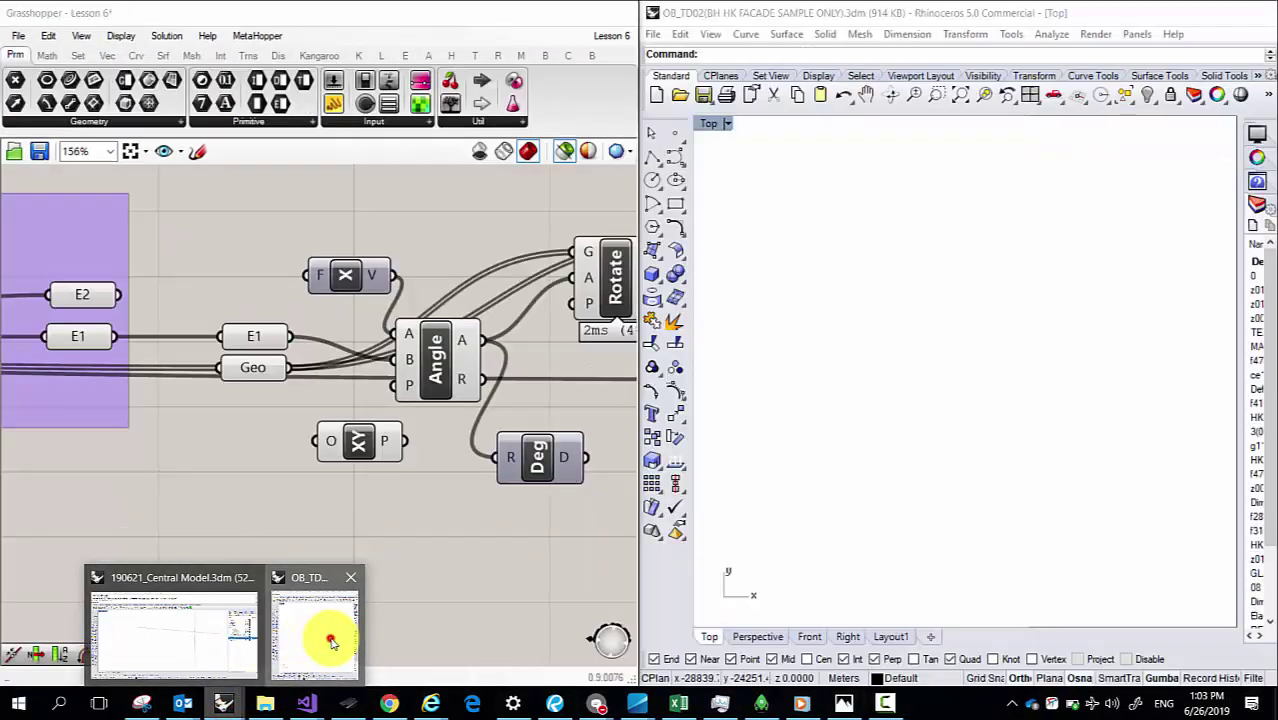
click(330, 640)
scroll(400, 455, up, 4)
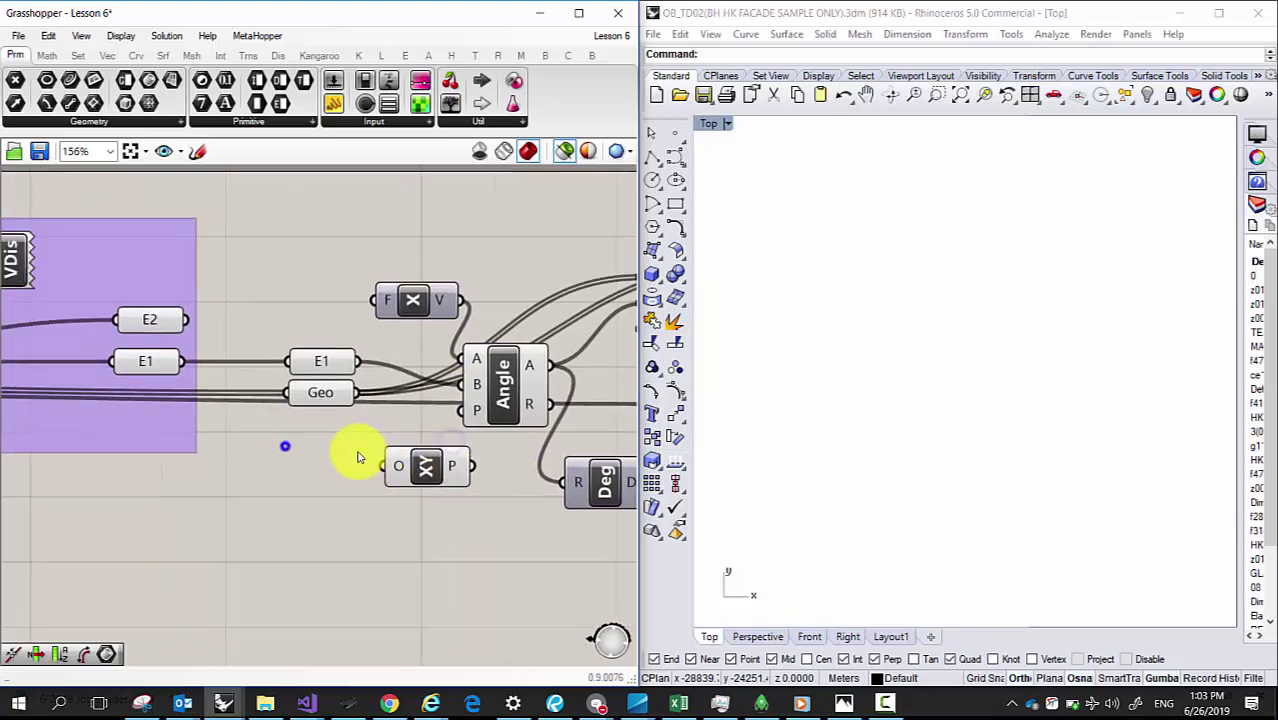
scroll(185, 334, down, 3)
right_drag(185, 334, 560, 405)
scroll(111, 431, up, 1)
right_drag(114, 426, 500, 440)
scroll(150, 418, down, 2)
scroll(145, 414, up, 3)
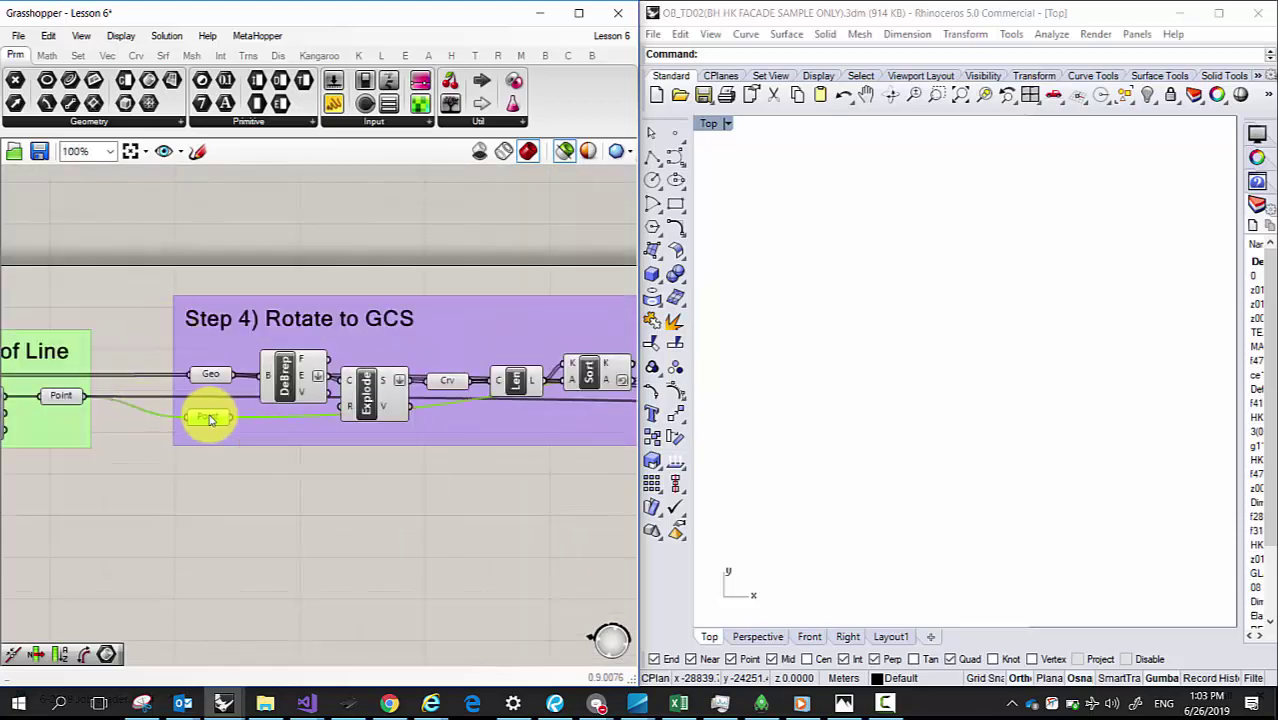
scroll(208, 440, down, 6)
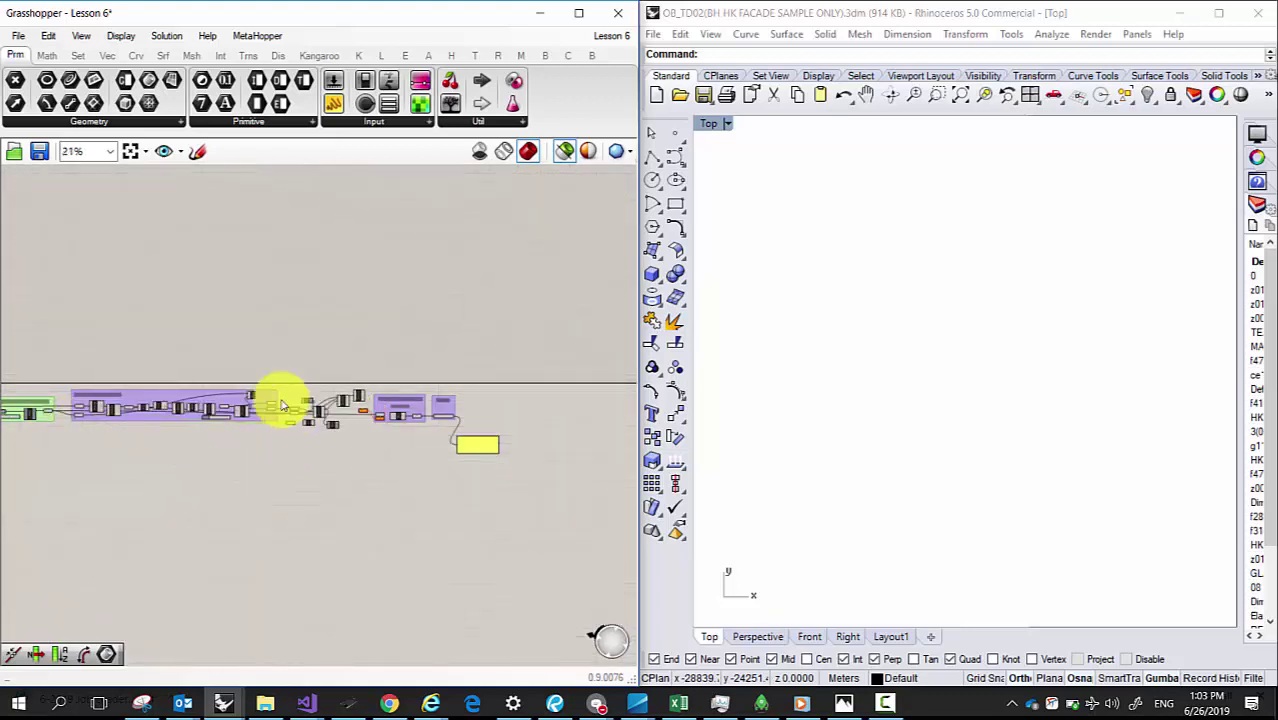
scroll(290, 440, up, 12)
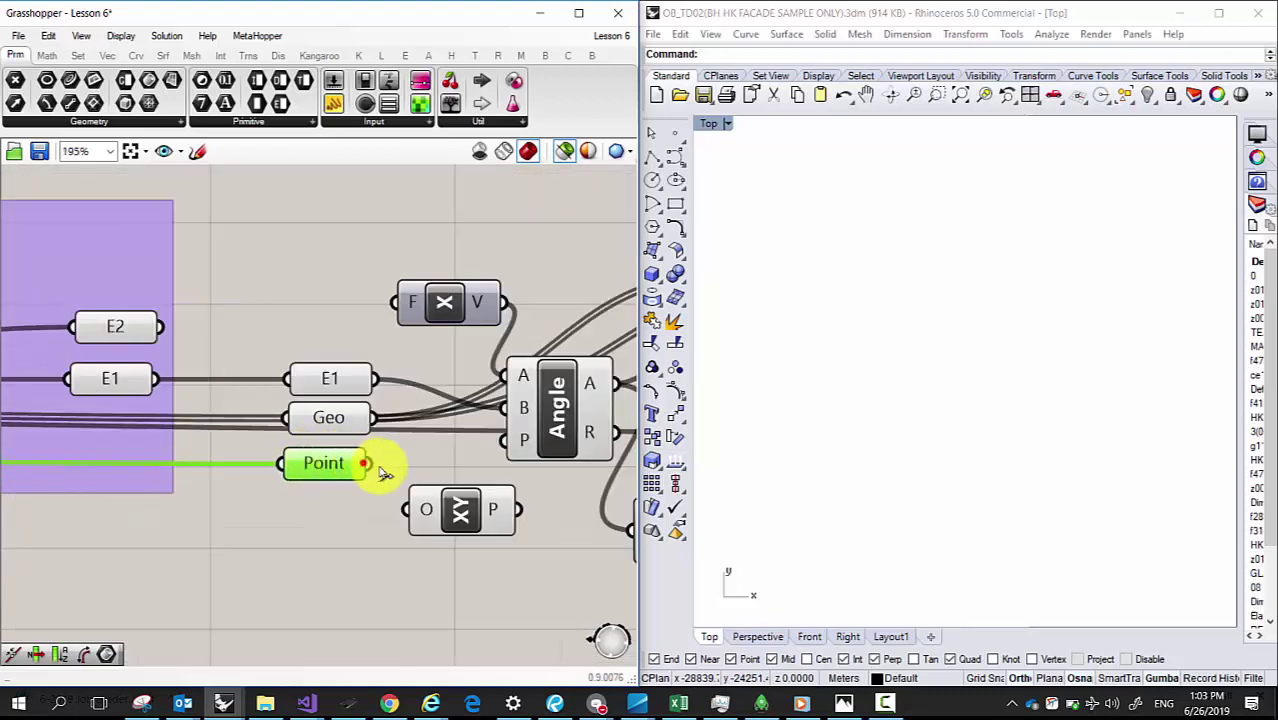
Step: Connect the Point parameter to the XY Plane's origin input and zoom the Rhino view to the plane
click(458, 510)
middle_click(476, 503)
click(523, 547)
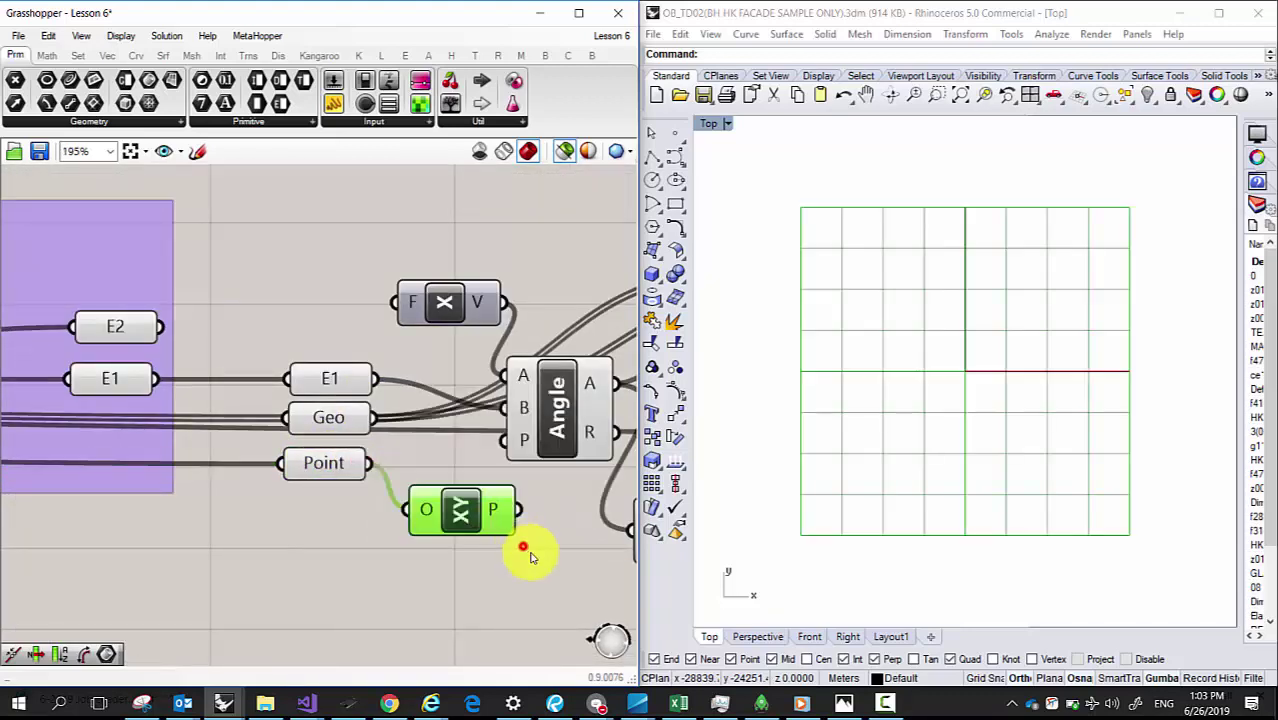
scroll(500, 527, down, 5)
right_drag(428, 508, 354, 471)
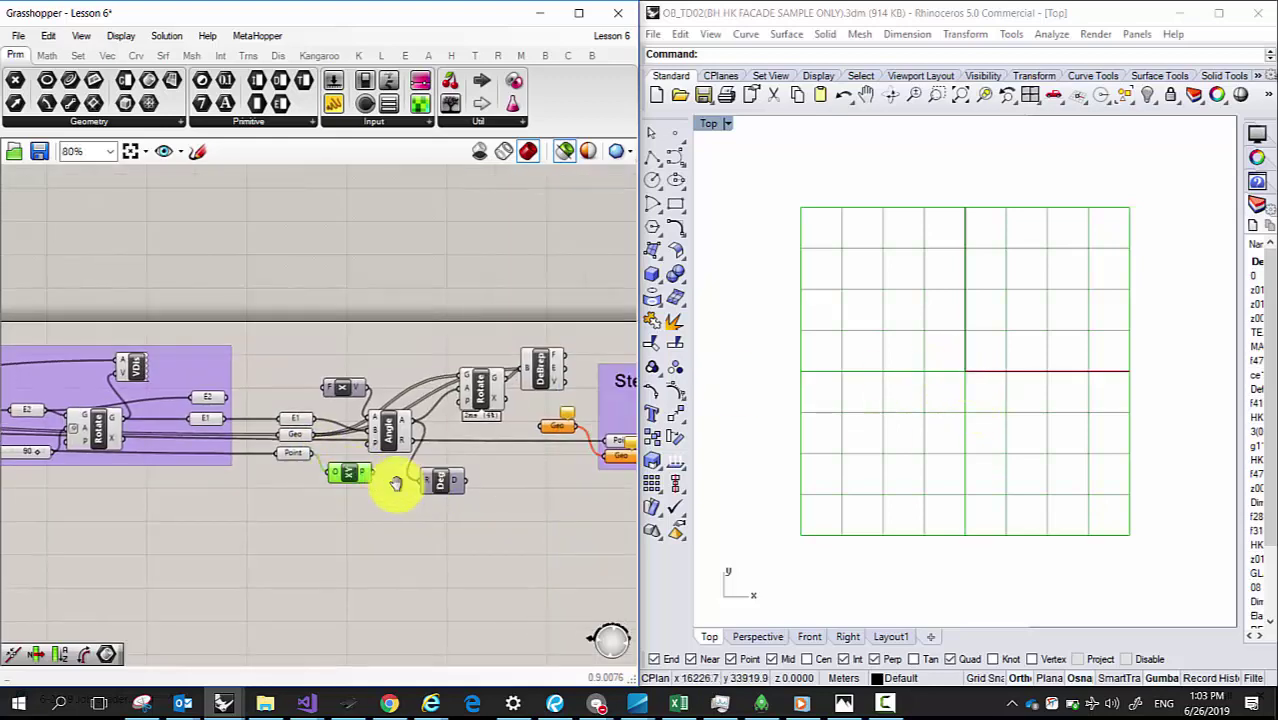
scroll(376, 475, up, 4)
Step: Disconnect the Point from the XY Plane's origin to check the plane's default location, and reconnect it
right_click(296, 472)
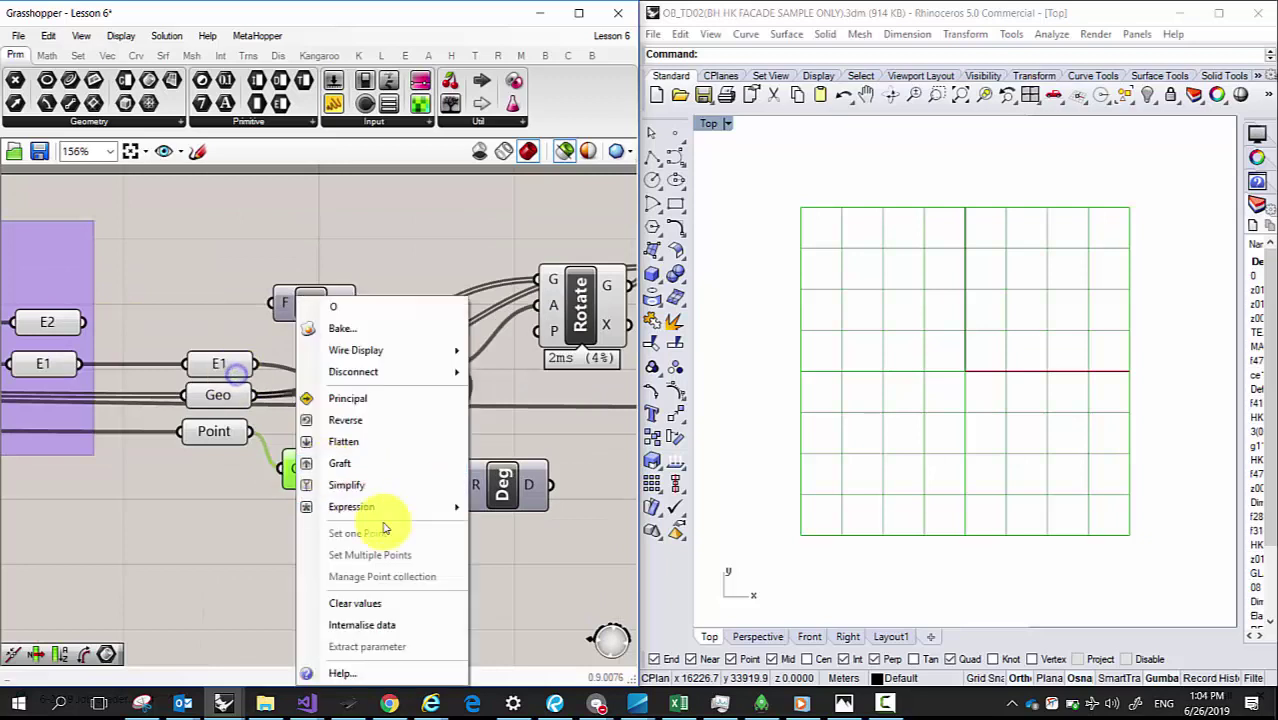
mouse_move(408, 371)
click(516, 380)
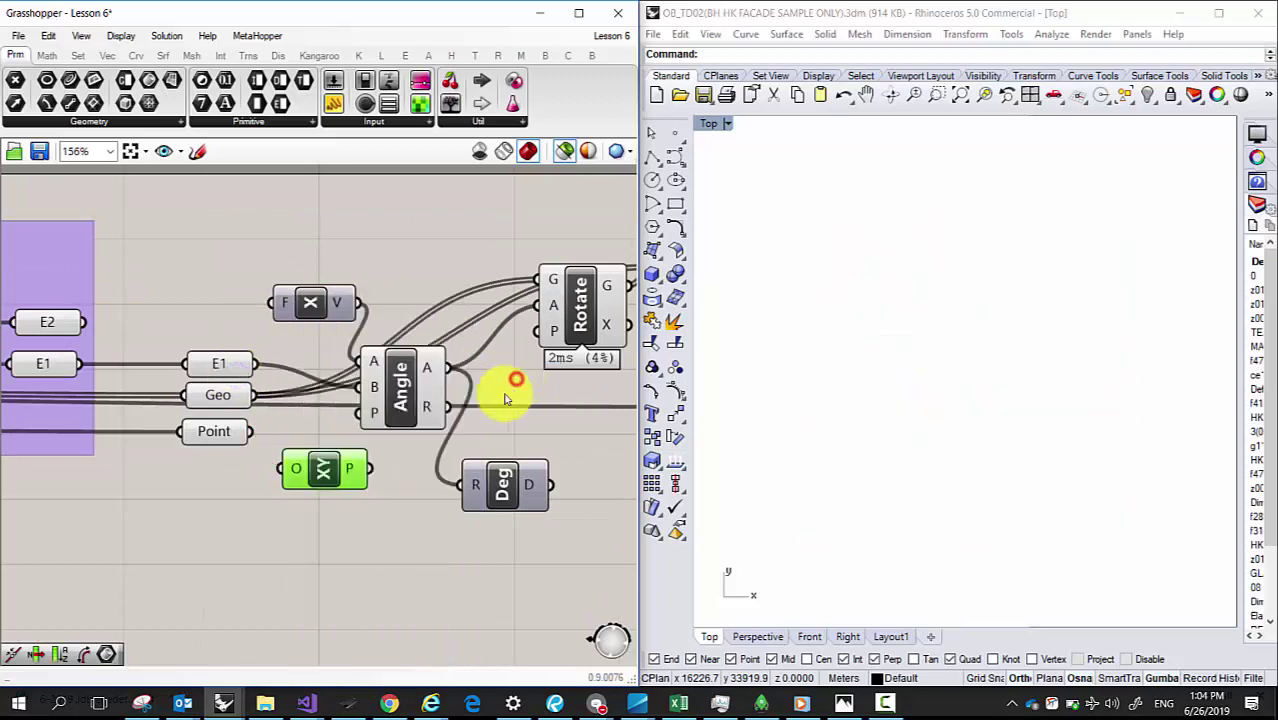
middle_click(326, 469)
click(201, 494)
drag(249, 433, 283, 469)
Step: Compare the position of the point-based XY plane with the Geo section in the Rhino viewport
scroll(302, 424, down, 2)
shift+click(248, 409)
scroll(835, 406, down, 10)
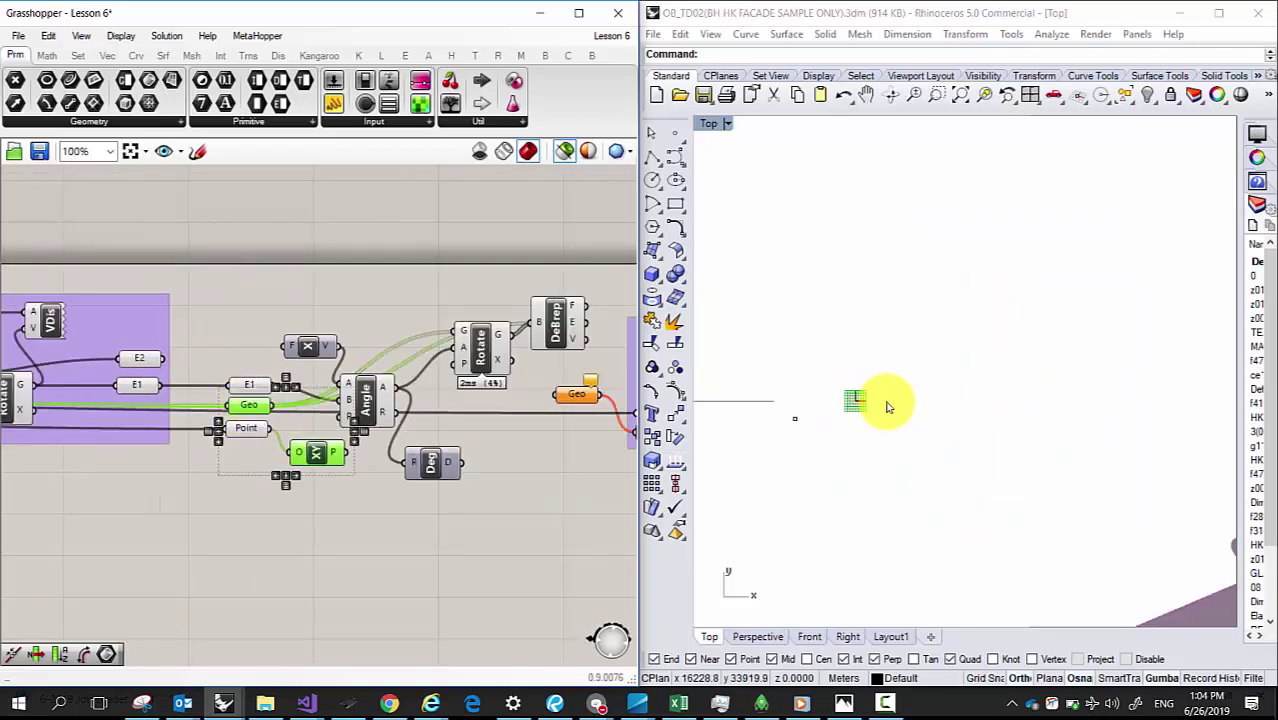
scroll(1033, 408, up, 2)
scroll(921, 466, down, 4)
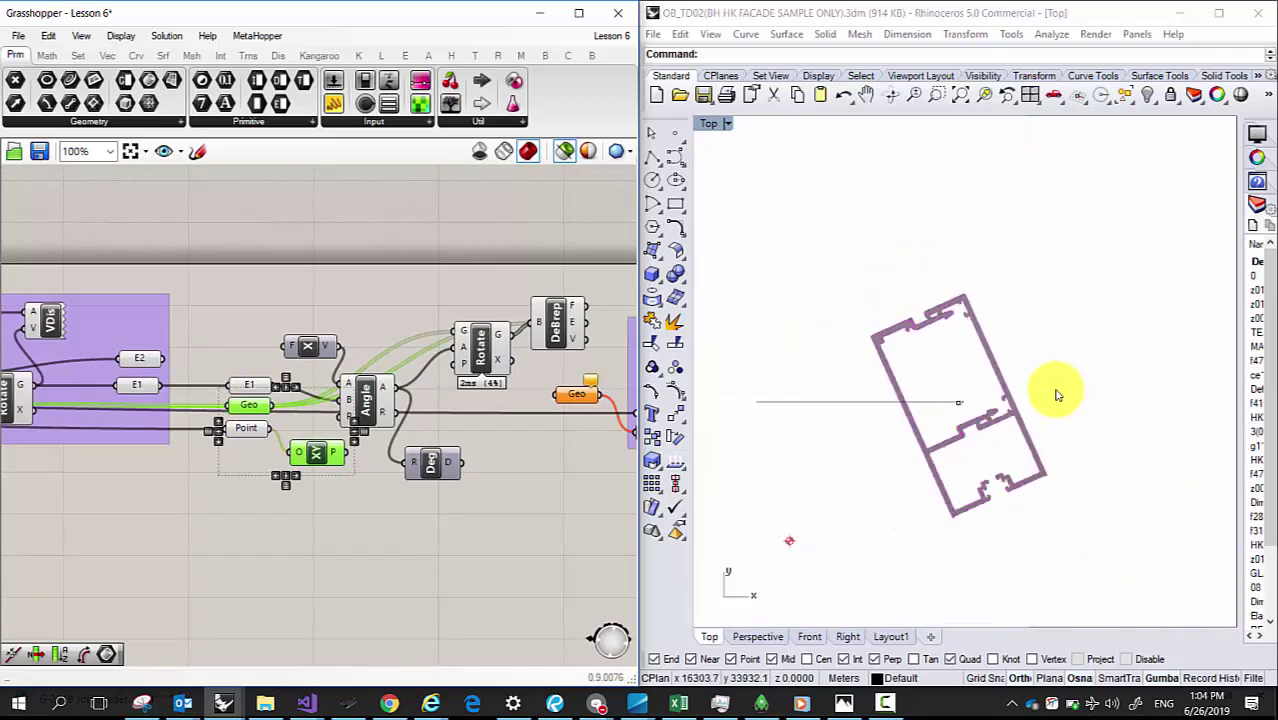
scroll(985, 443, up, 4)
scroll(419, 434, up, 4)
Step: Connect the XY Plane's output to the Angle component's plane input P
click(257, 387)
drag(298, 481, 307, 427)
scroll(290, 425, down, 4)
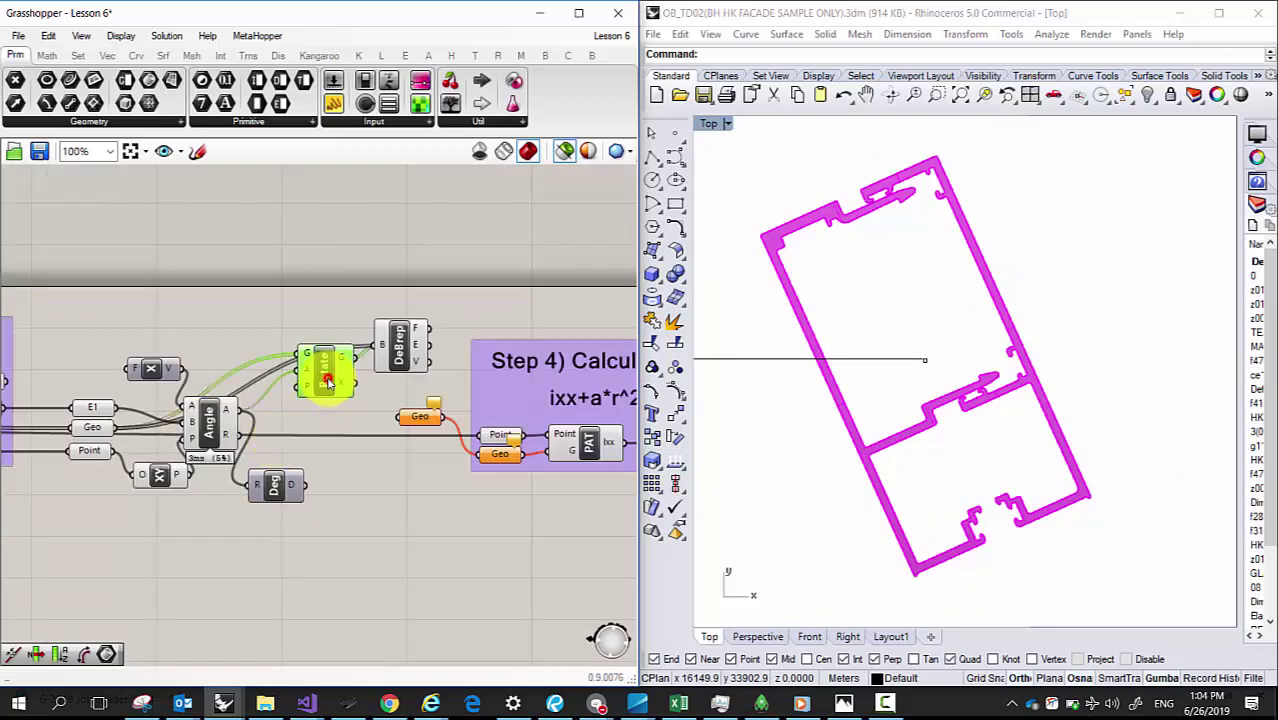
Step: Replace the direct Geo wires into the DeBrep component's B input with the Rotate component's G output and zoom Rhino to the result
drag(338, 378, 313, 400)
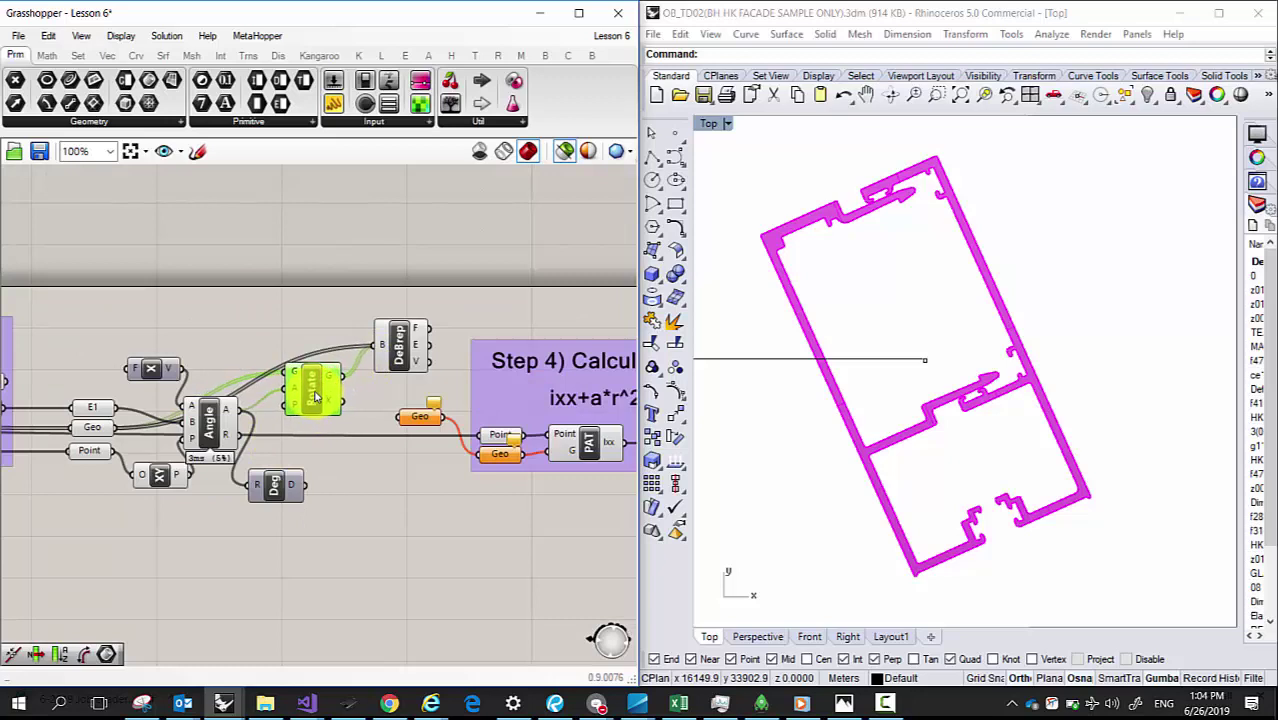
click(1010, 379)
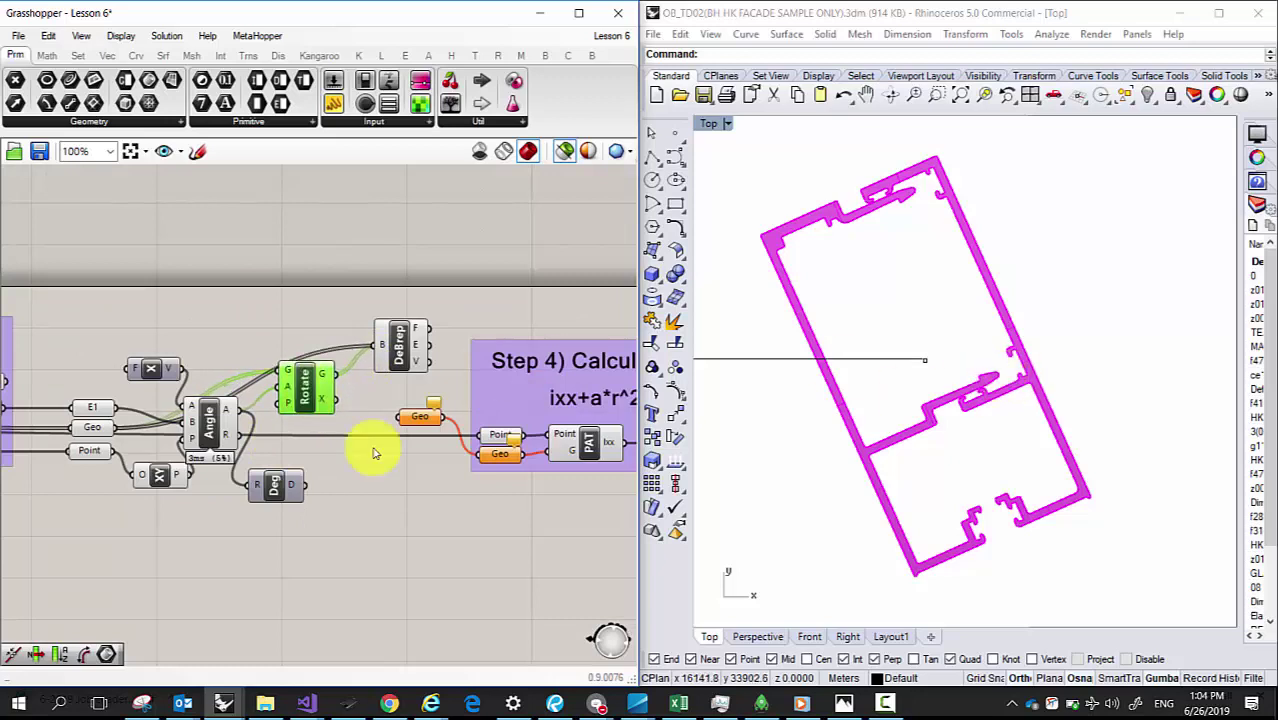
scroll(266, 418, up, 3)
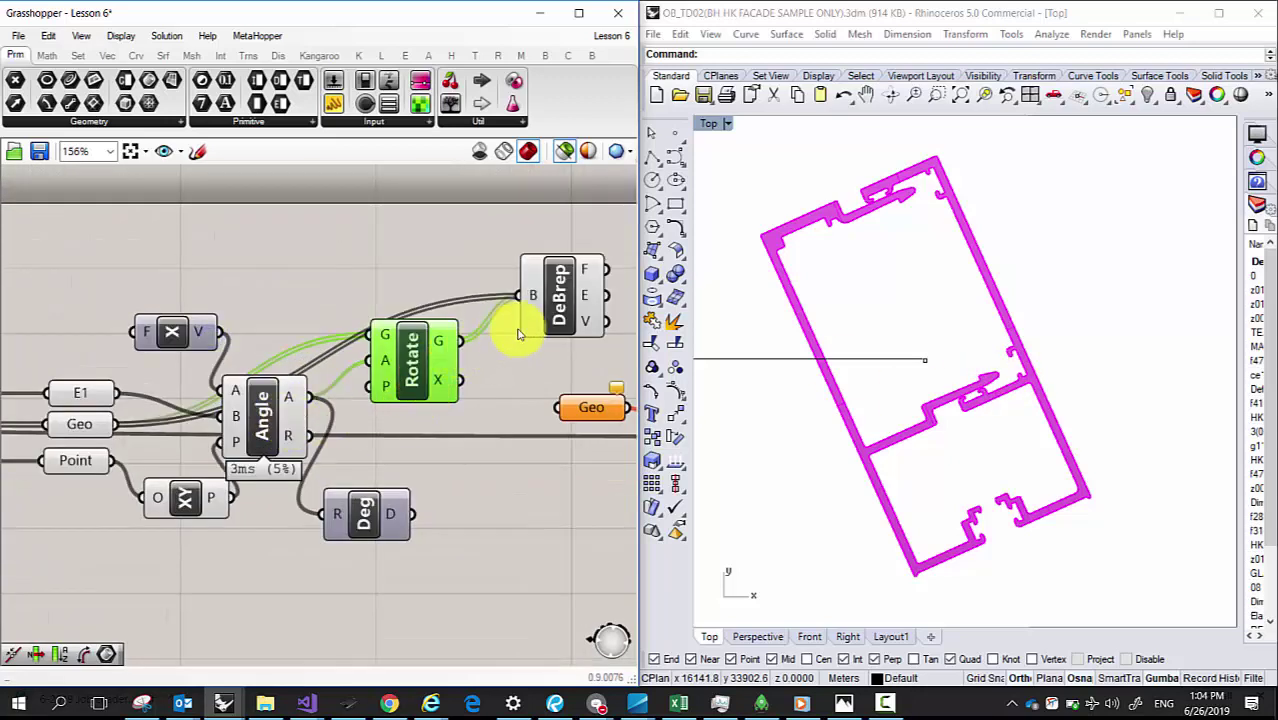
click(548, 314)
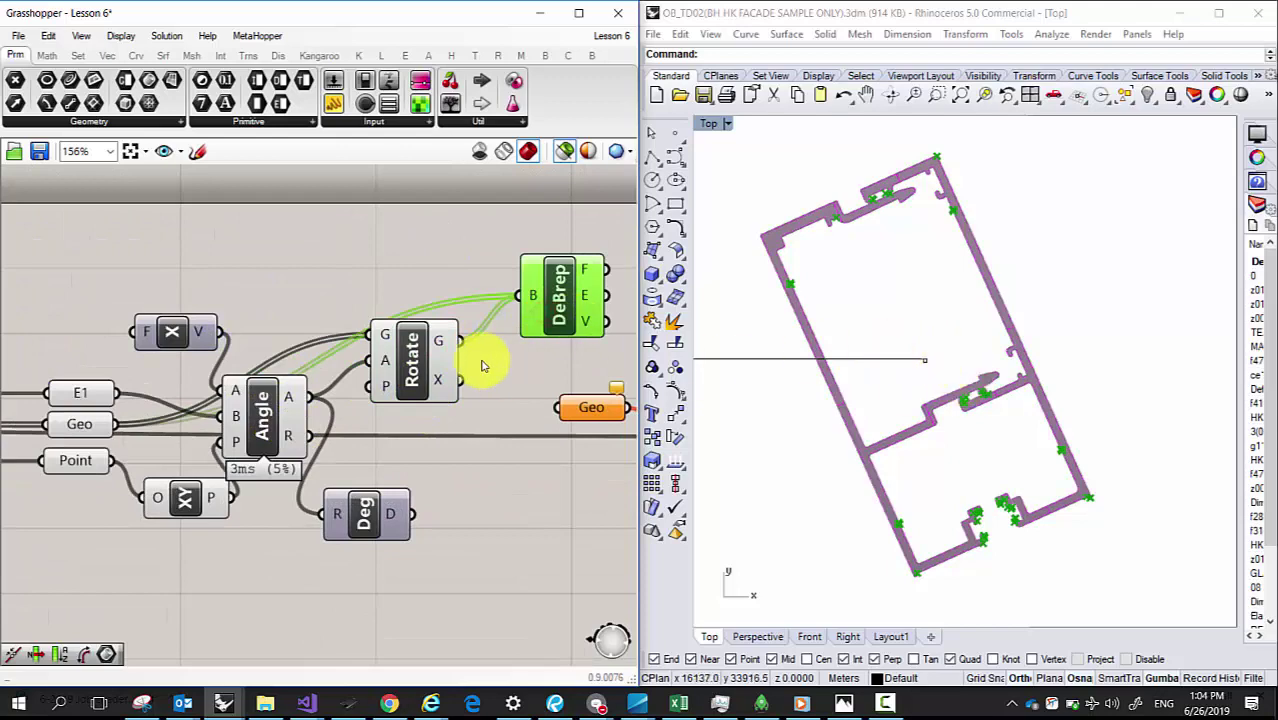
drag(461, 341, 561, 329)
middle_click(565, 323)
click(595, 377)
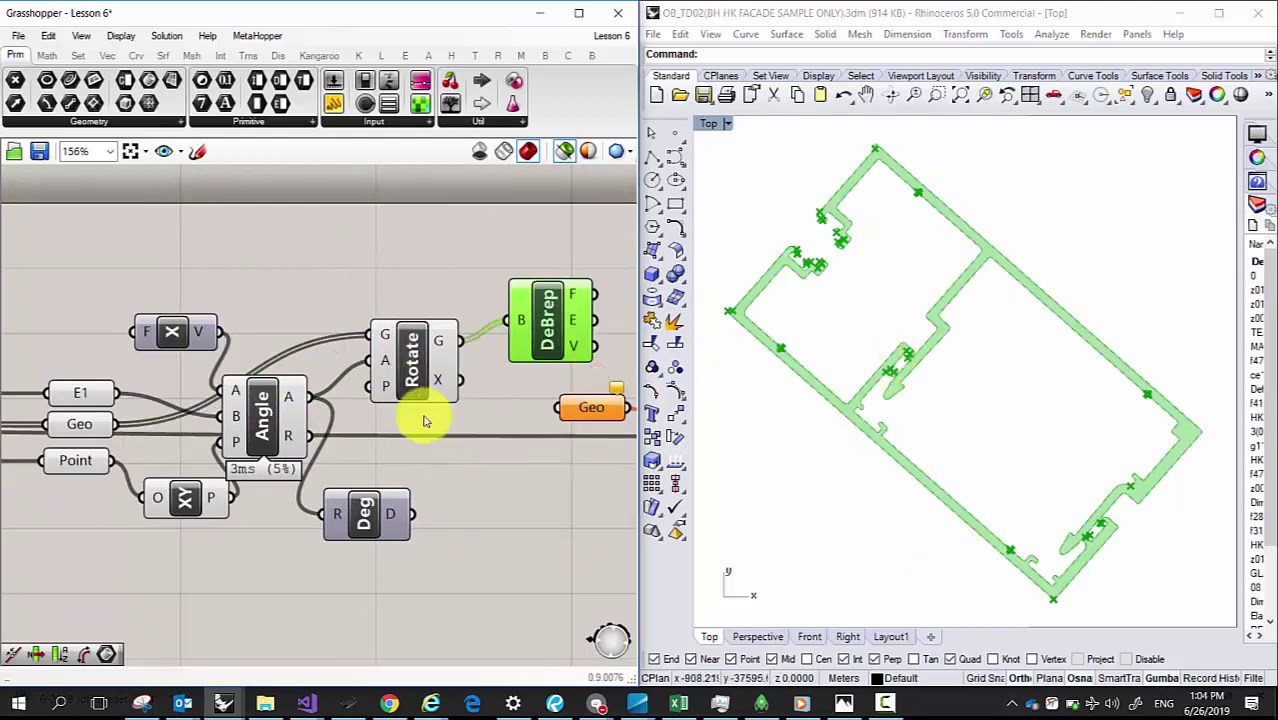
Step: Compare the location of the rotated geometry with the original Geo section in the Rhino viewport
right_drag(424, 384, 381, 388)
click(375, 366)
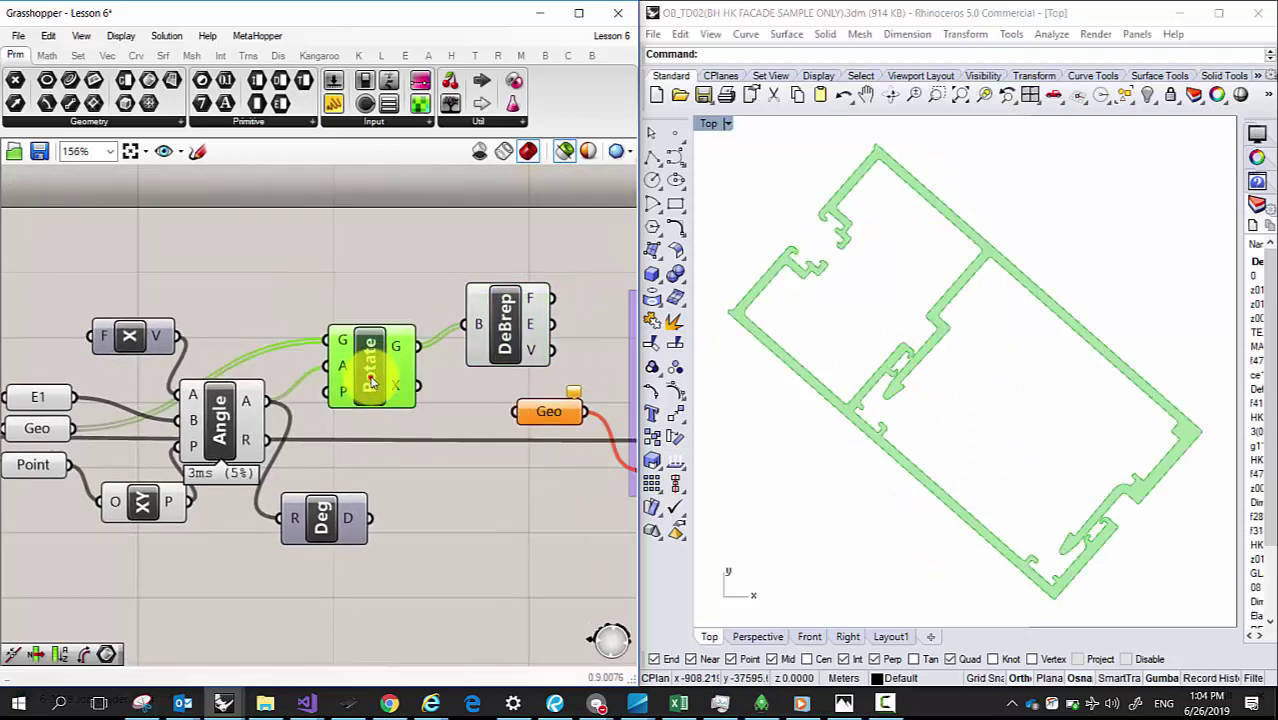
drag(366, 367, 360, 361)
scroll(903, 357, down, 10)
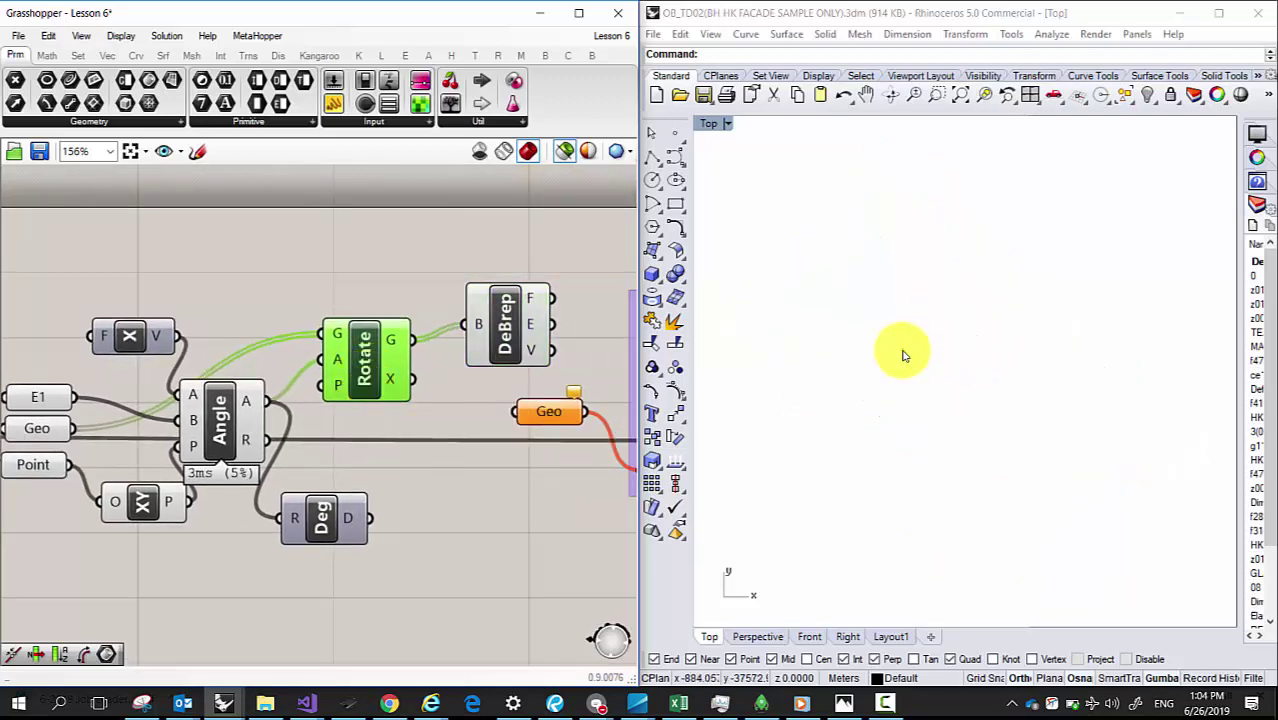
scroll(185, 499, up, 2)
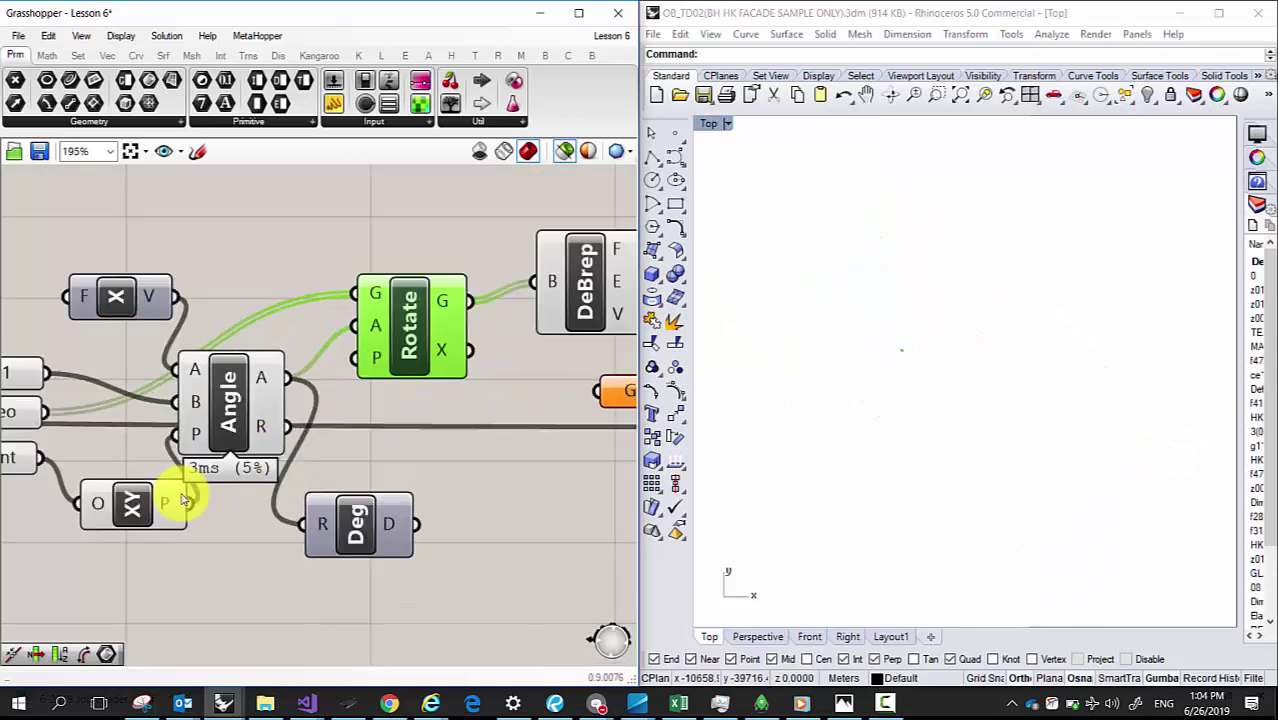
scroll(185, 497, down, 2)
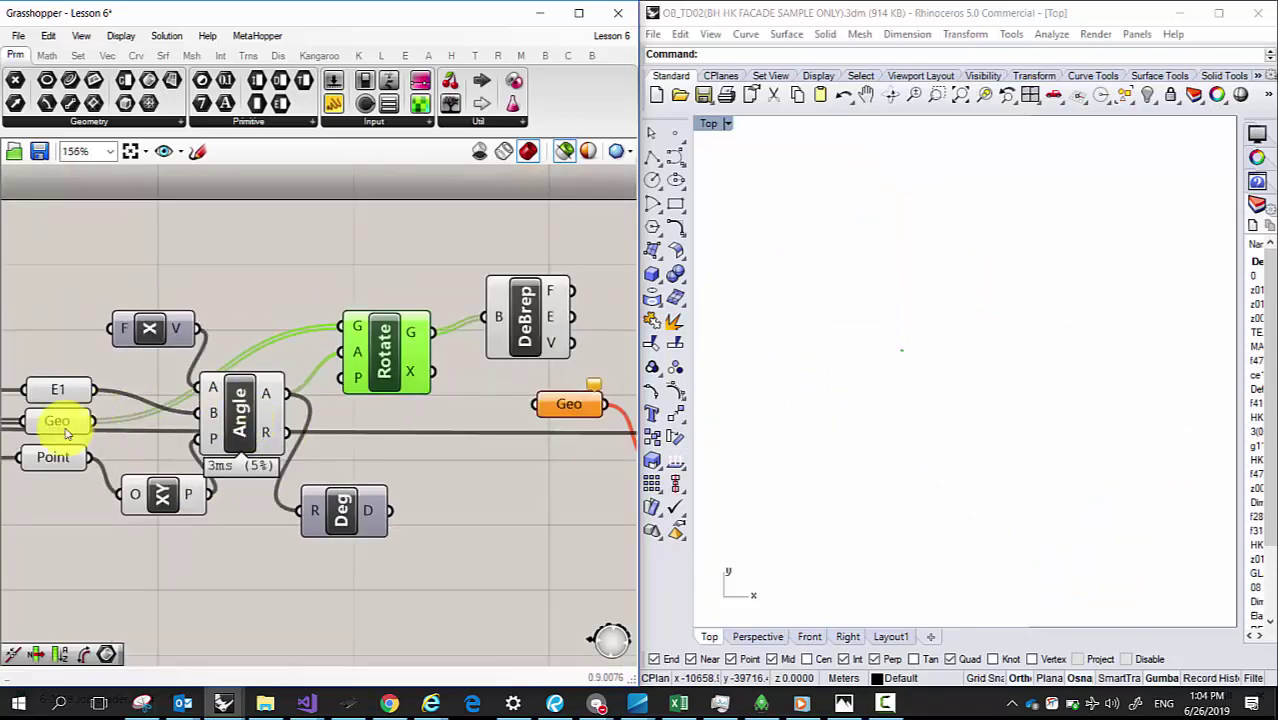
middle_click(51, 343)
click(163, 470)
scroll(970, 337, down, 15)
scroll(934, 343, up, 5)
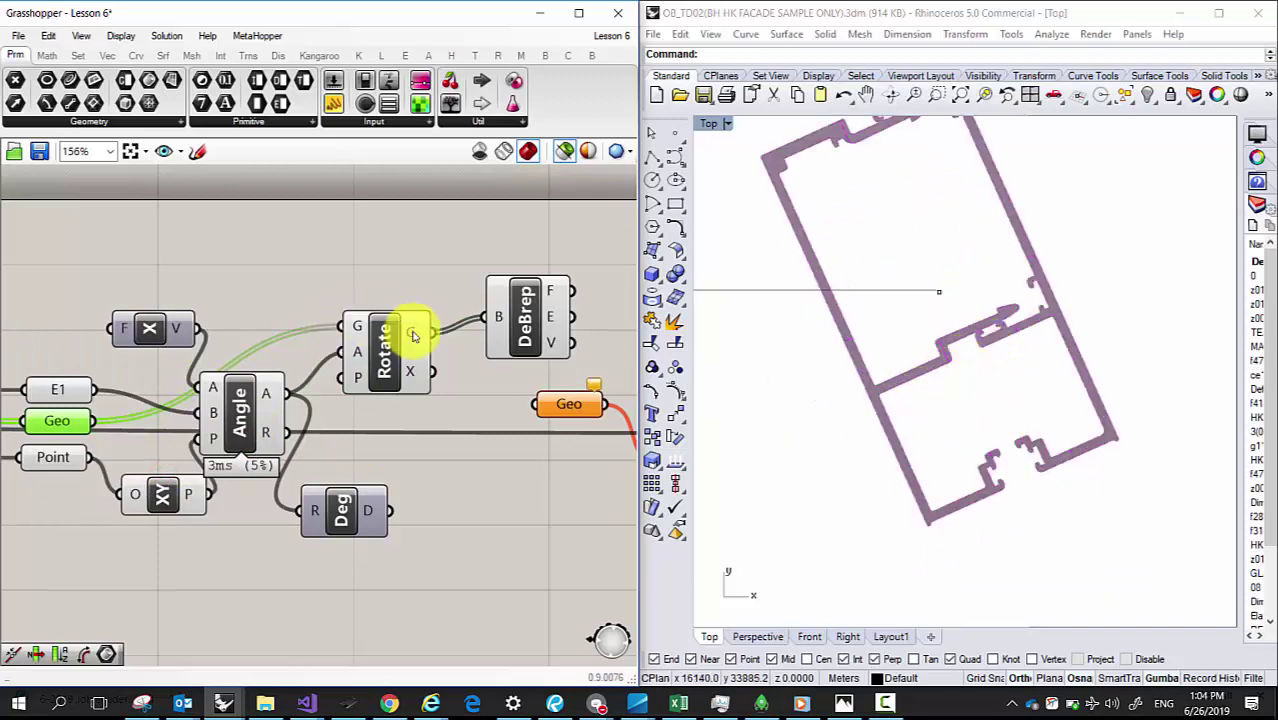
click(388, 350)
scroll(958, 328, down, 5)
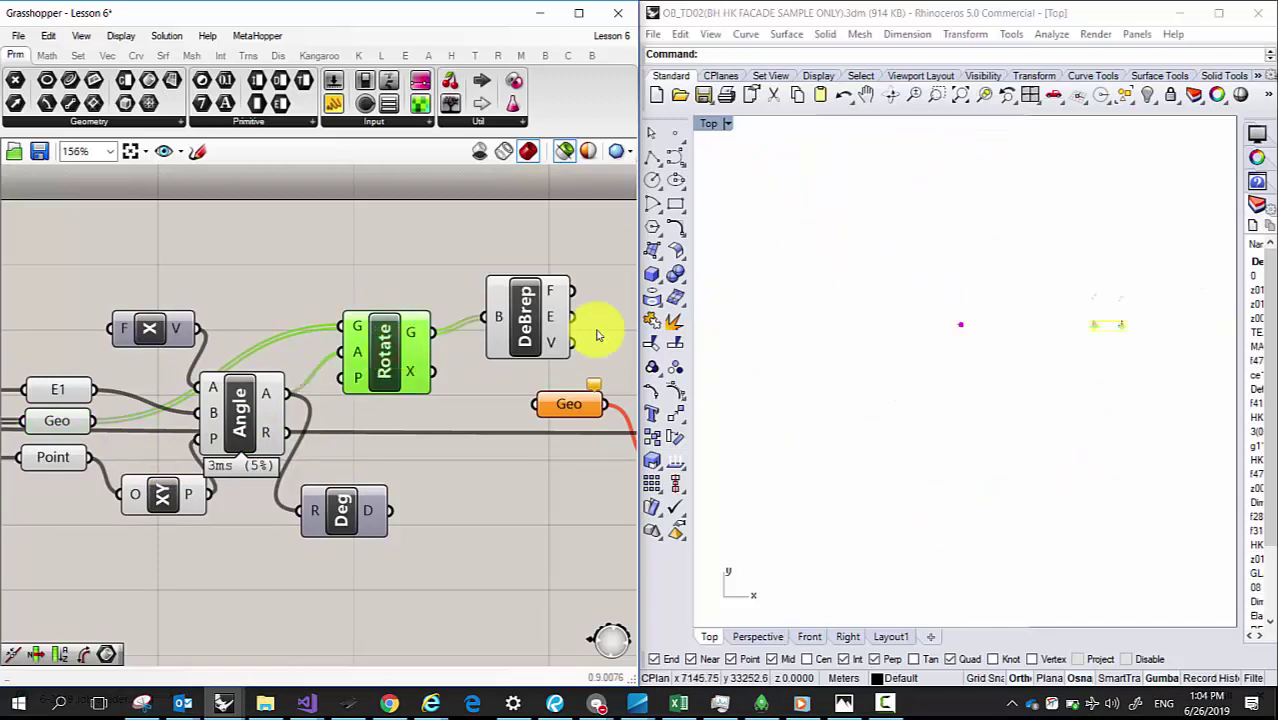
click(519, 320)
scroll(956, 320, up, 5)
scroll(883, 578, up, 2)
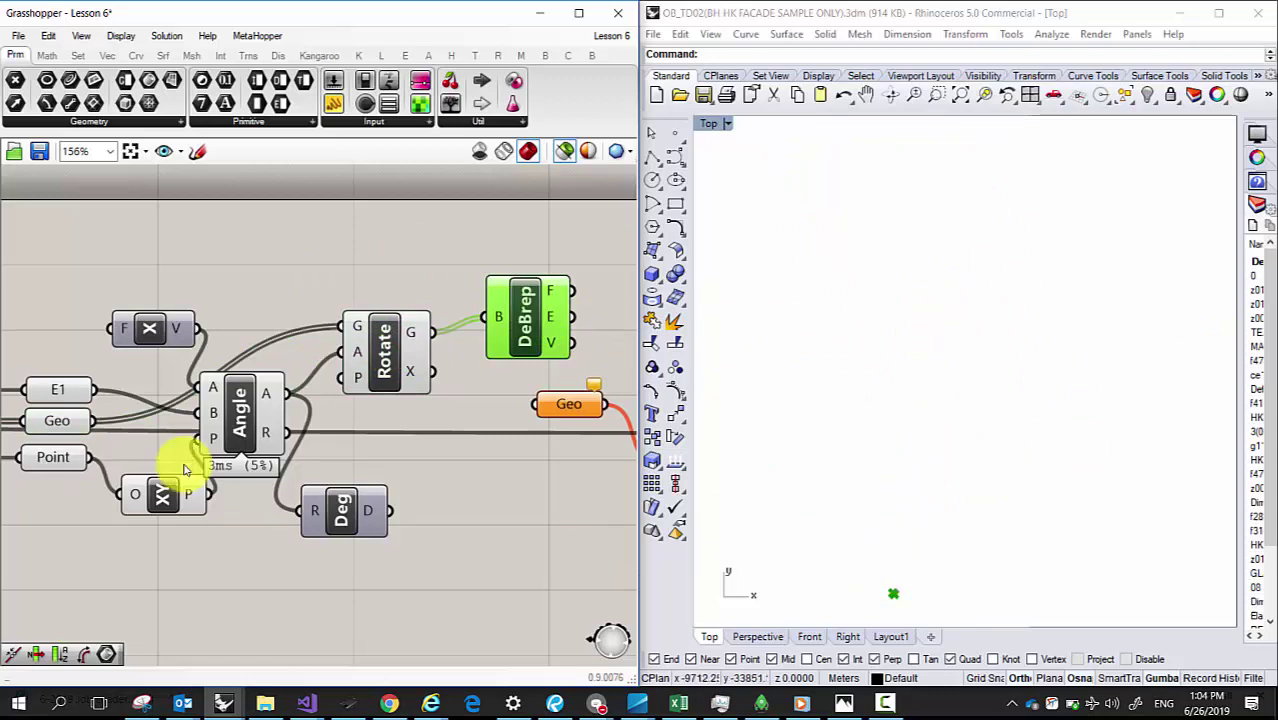
Step: Examine where the XY Plane, the Rotate result, the DeBrep geometry and the Point lie relative to each other in Rhino
click(158, 491)
middle_click(155, 487)
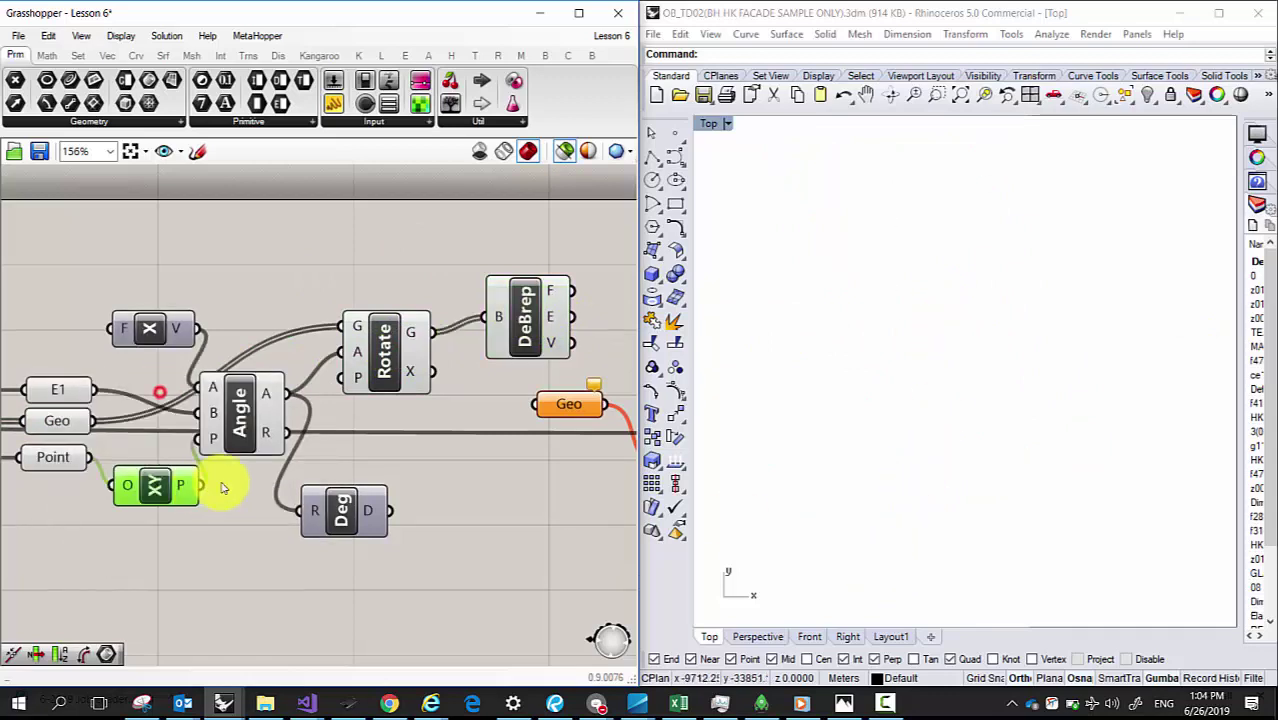
click(388, 348)
middle_click(395, 340)
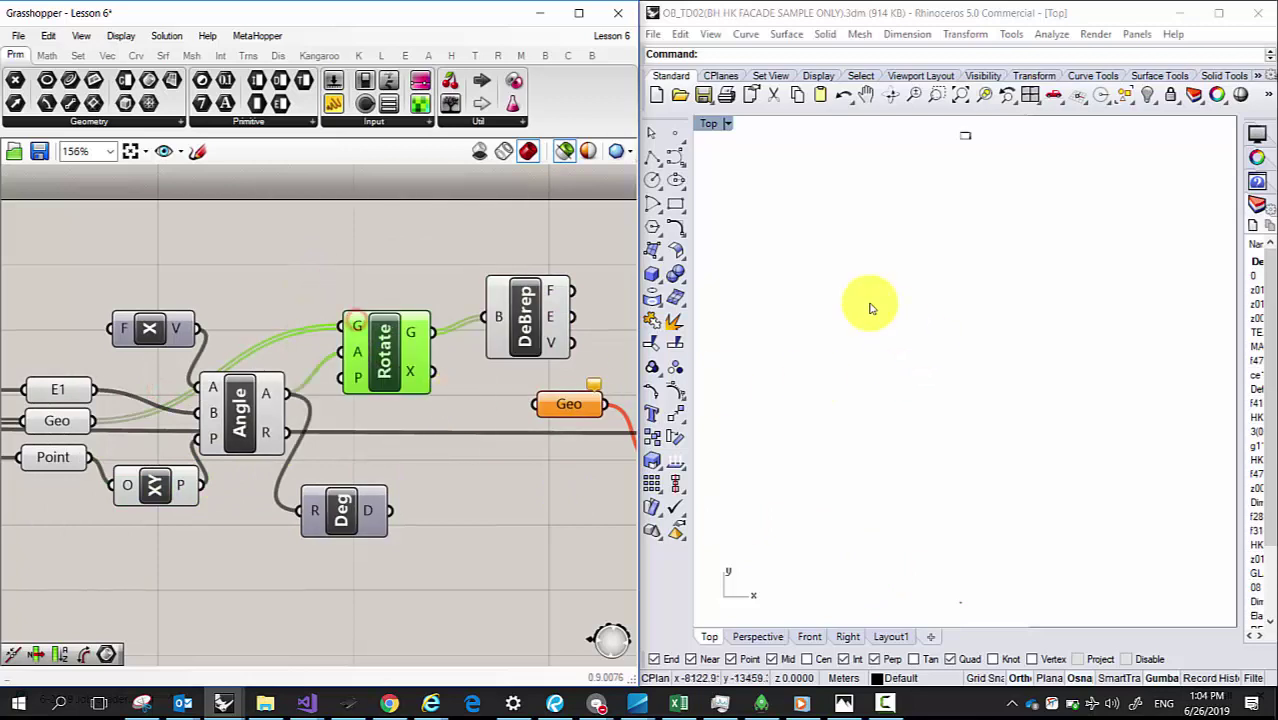
click(537, 326)
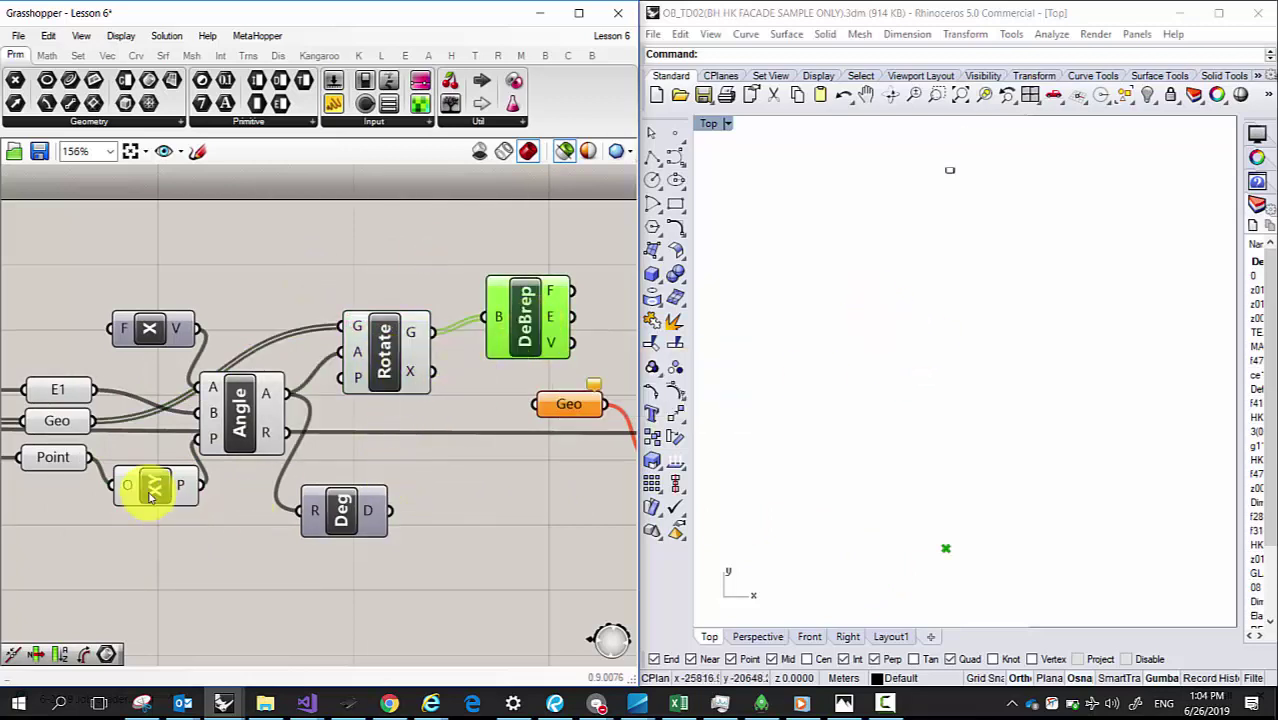
click(58, 462)
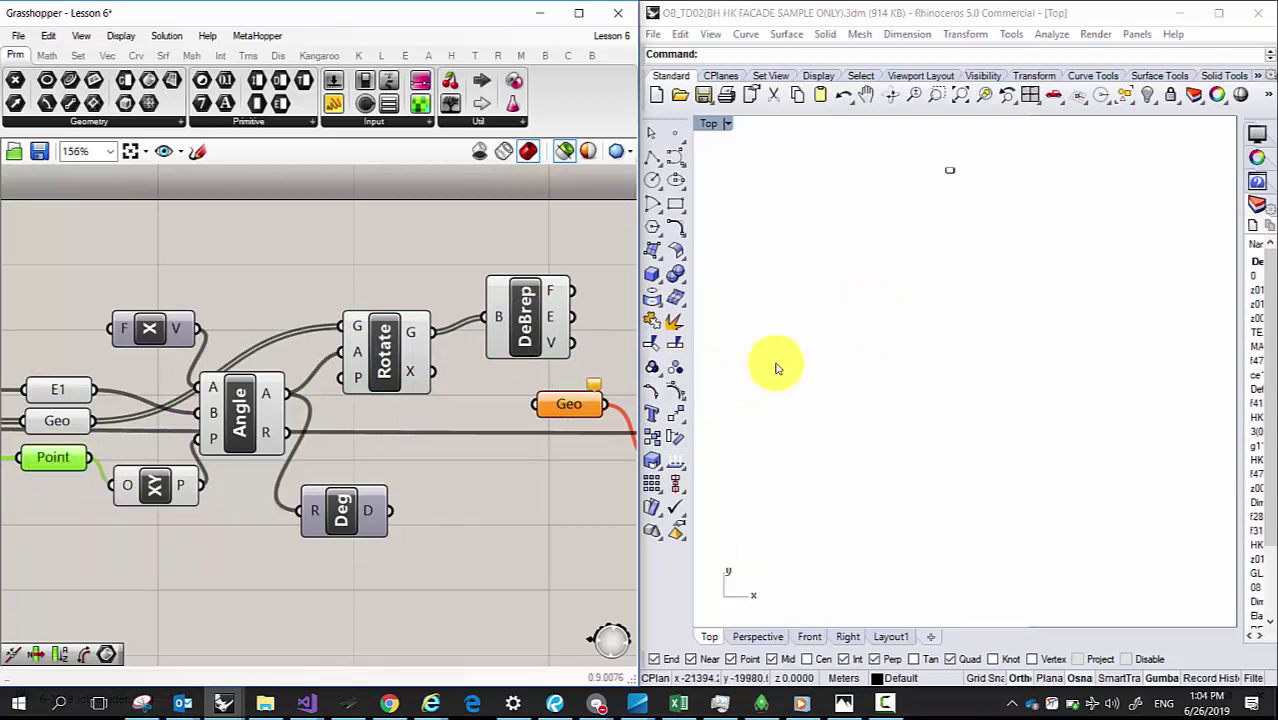
scroll(844, 374, down, 7)
scroll(960, 163, up, 5)
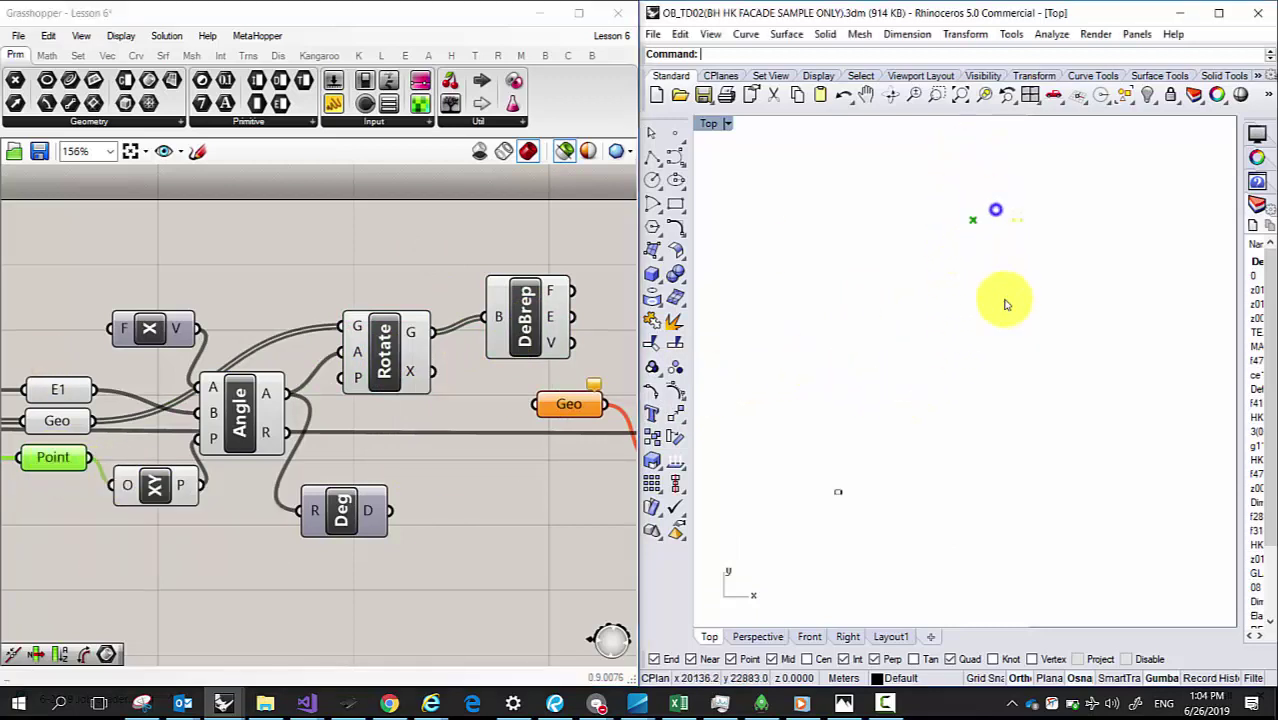
scroll(880, 300, up, 6)
Step: Set the preview plane size to 100 so the XY Plane is displayed larger in the viewport
click(153, 490)
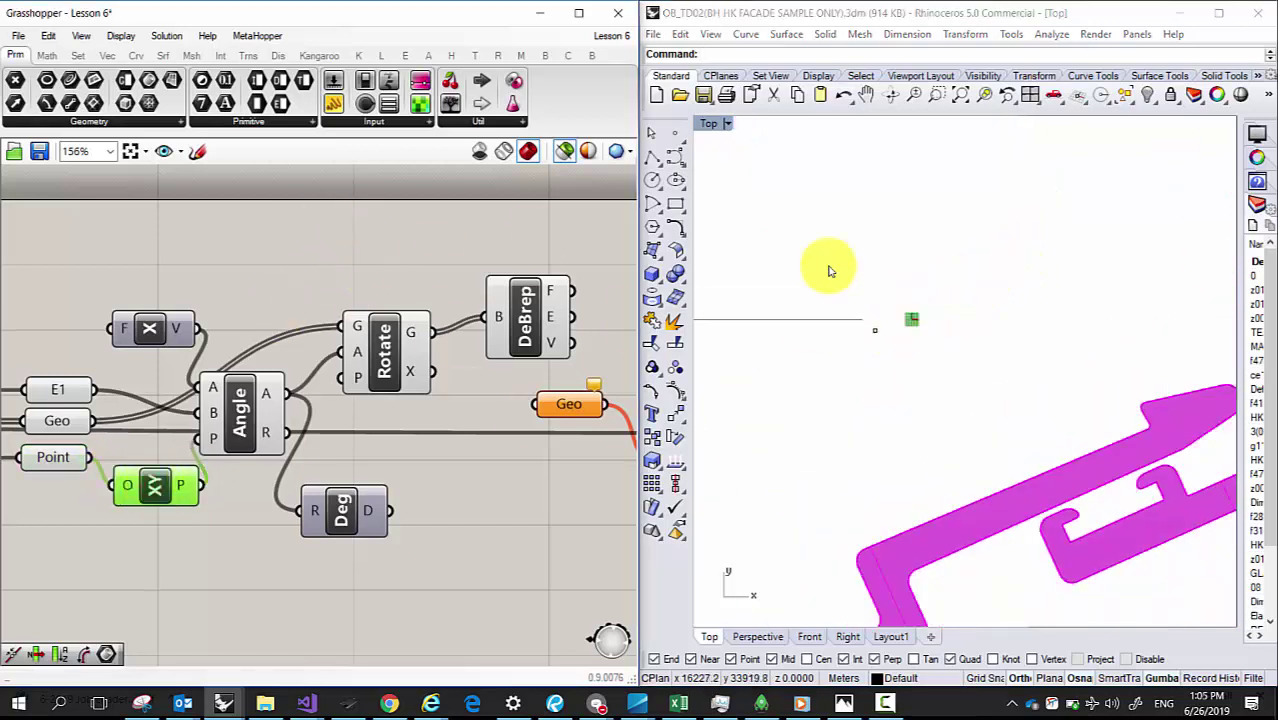
click(48, 35)
click(48, 35)
click(48, 35)
mouse_move(128, 40)
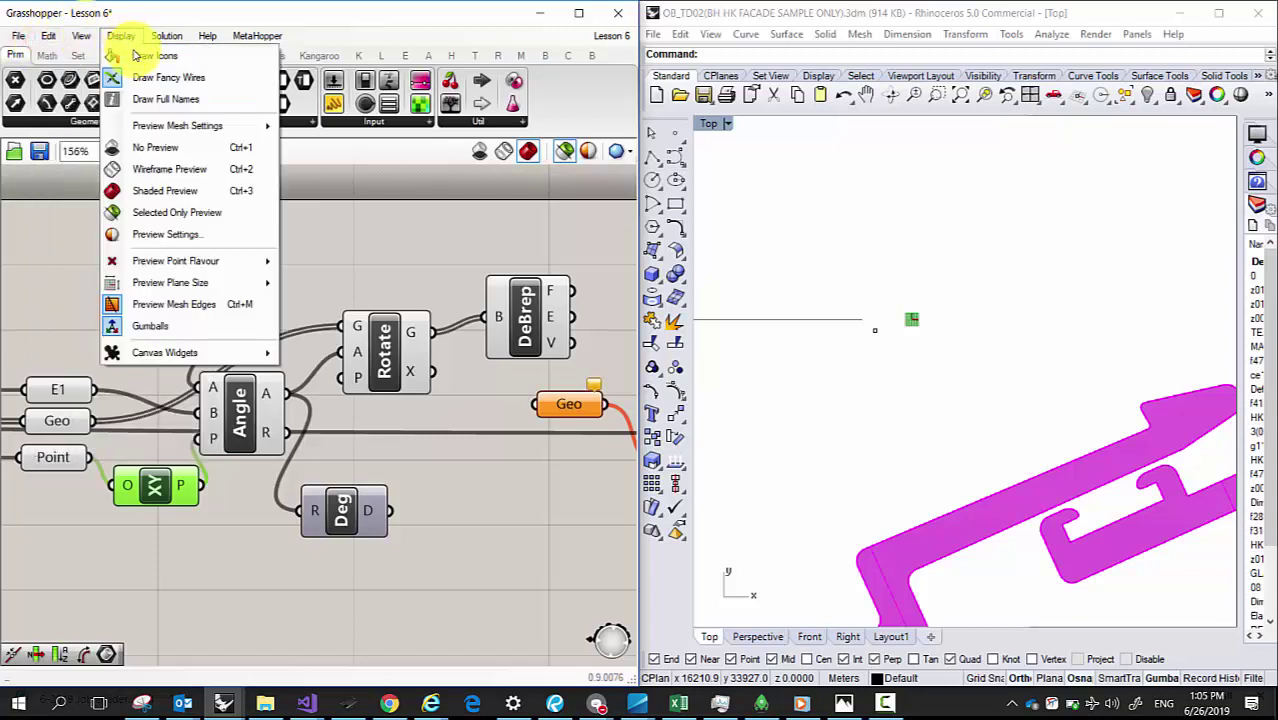
mouse_move(205, 283)
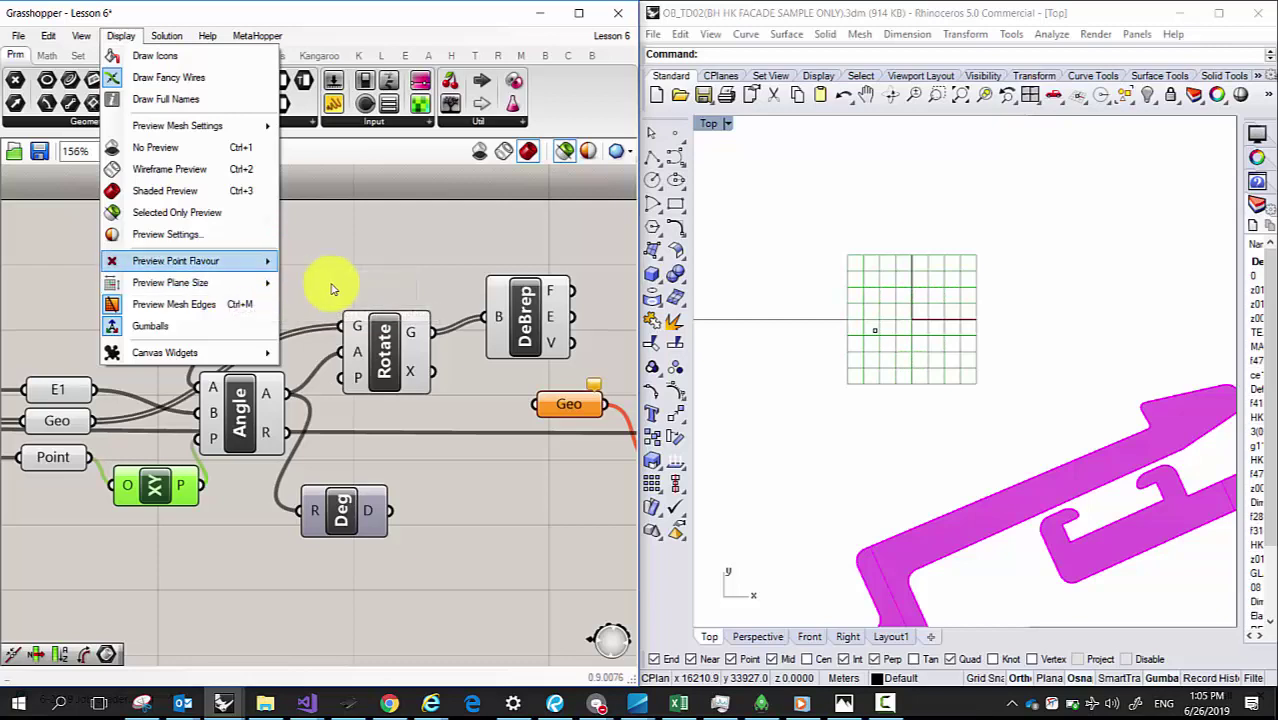
click(242, 285)
click(339, 283)
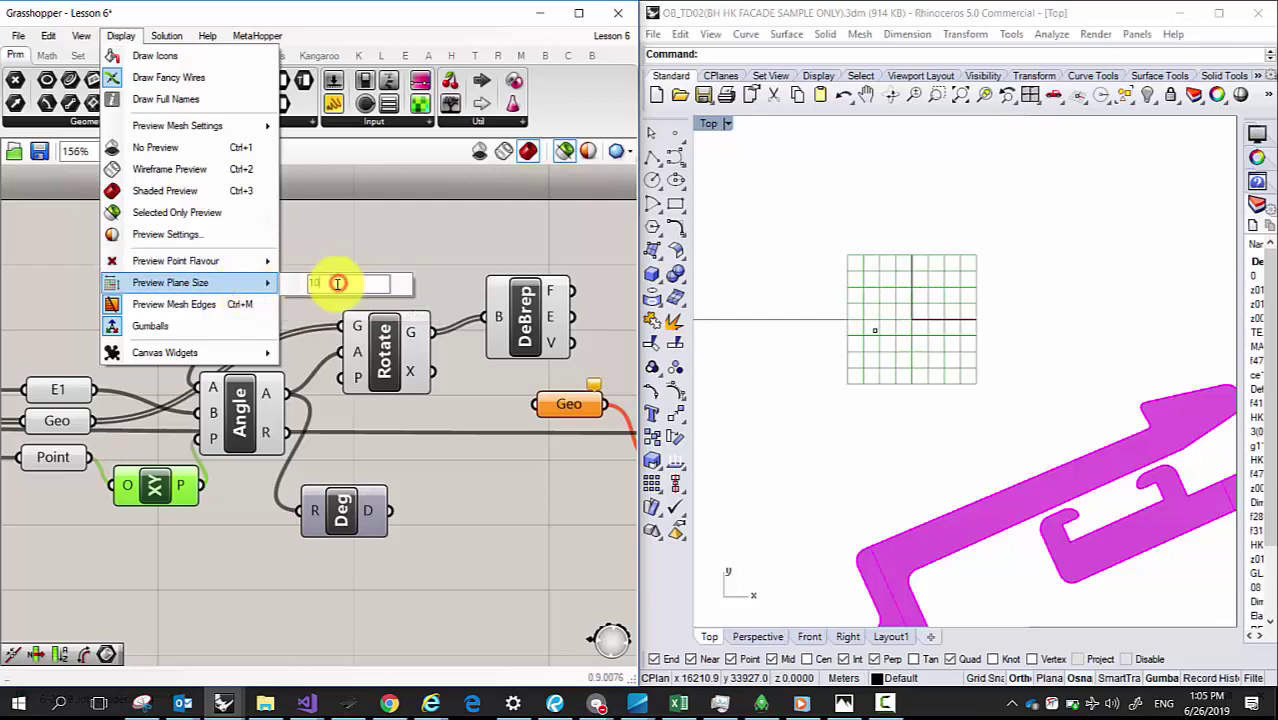
text(0)
click(434, 452)
scroll(320, 414, down, 6)
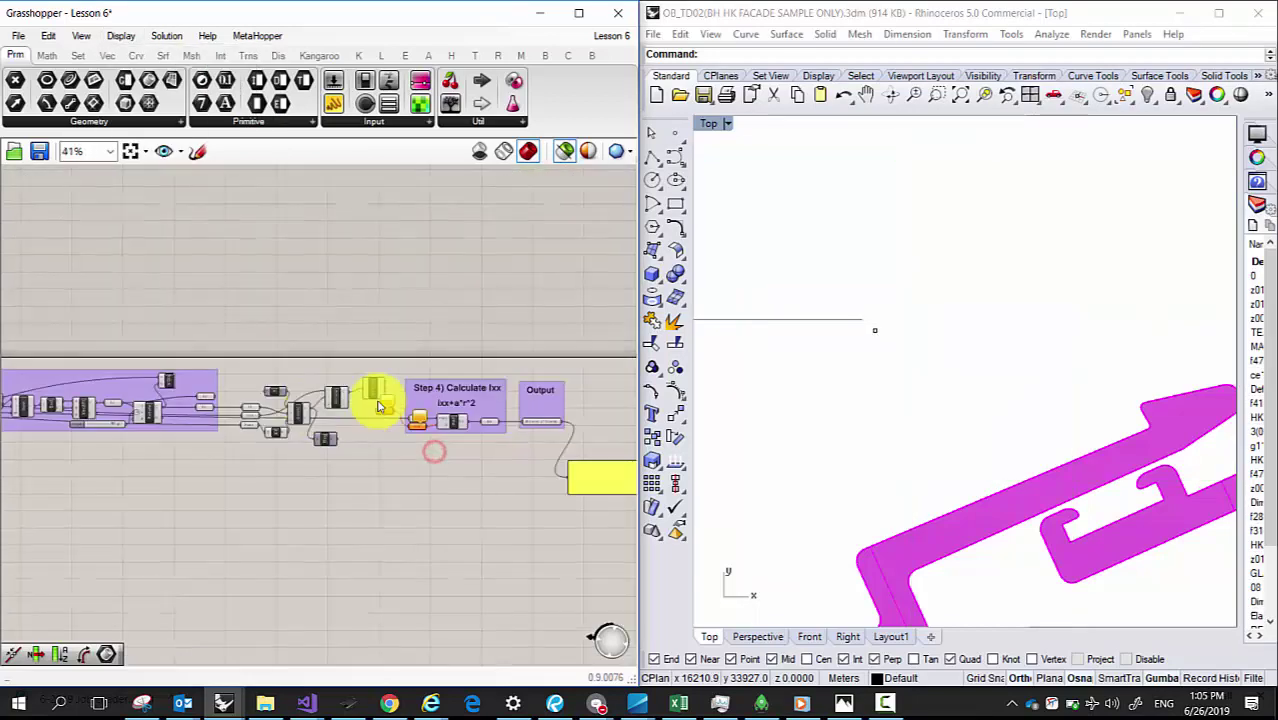
Step: Check the XY Plane's preview against the section, and place the Geo parameter above E1 on the canvas
scroll(344, 415, up, 5)
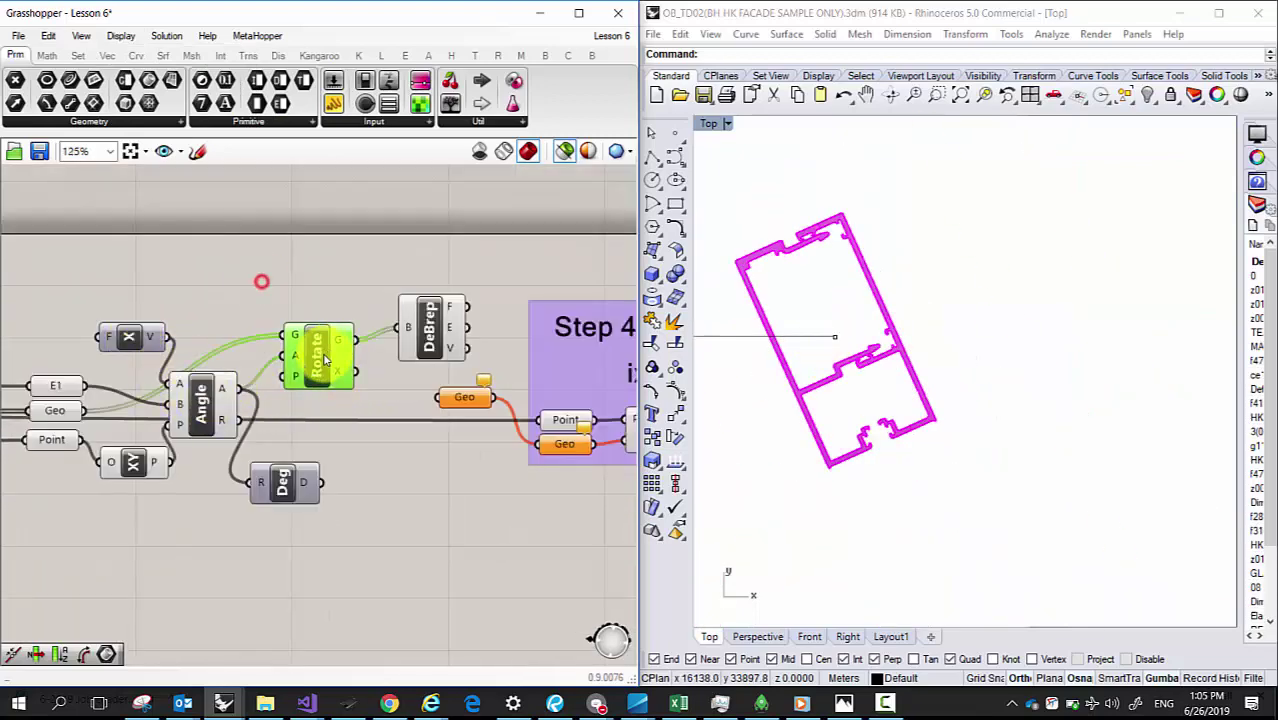
click(130, 460)
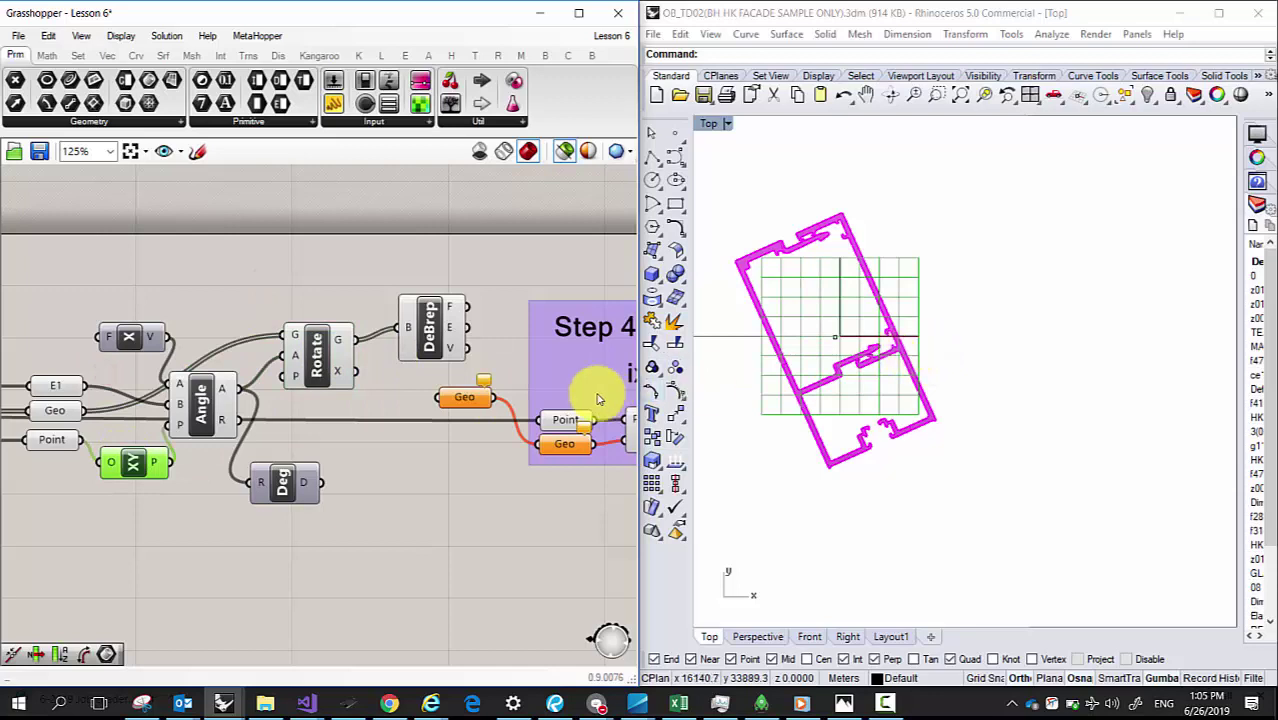
right_drag(305, 434, 363, 442)
click(263, 428)
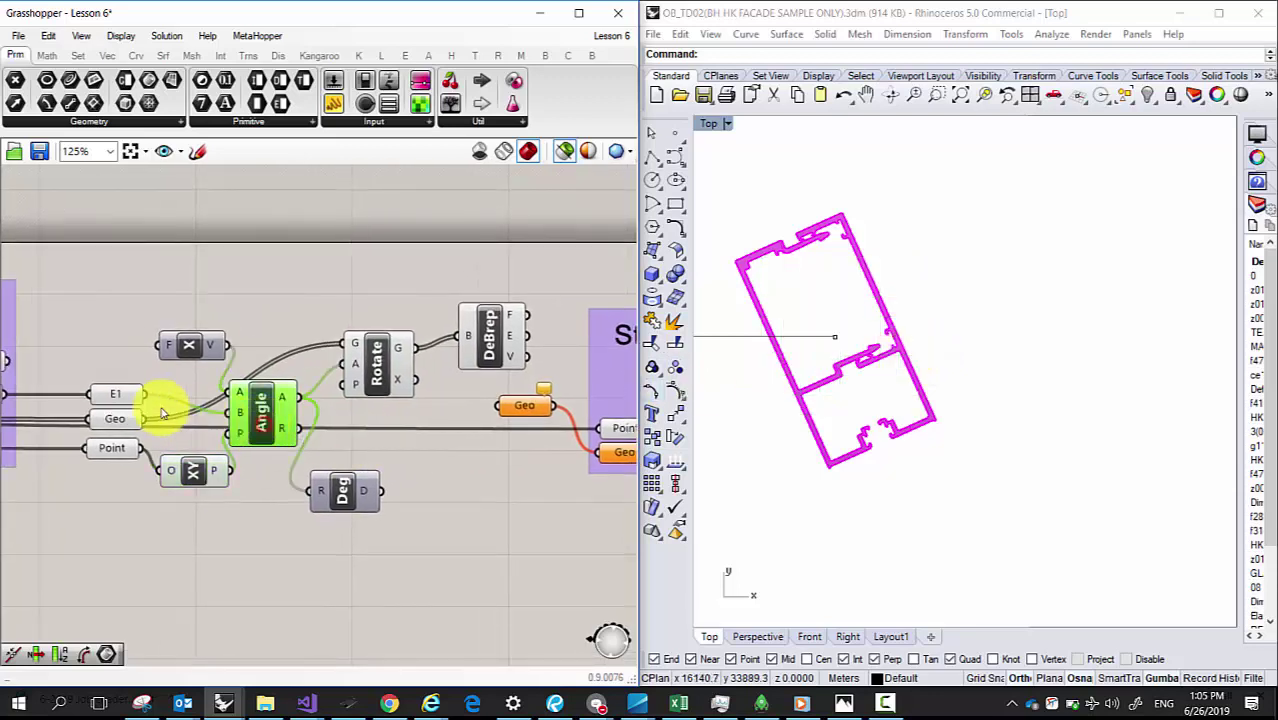
mouse_move(126, 424)
mouse_down()
mouse_move(133, 386)
mouse_move(120, 405)
mouse_up()
click(200, 474)
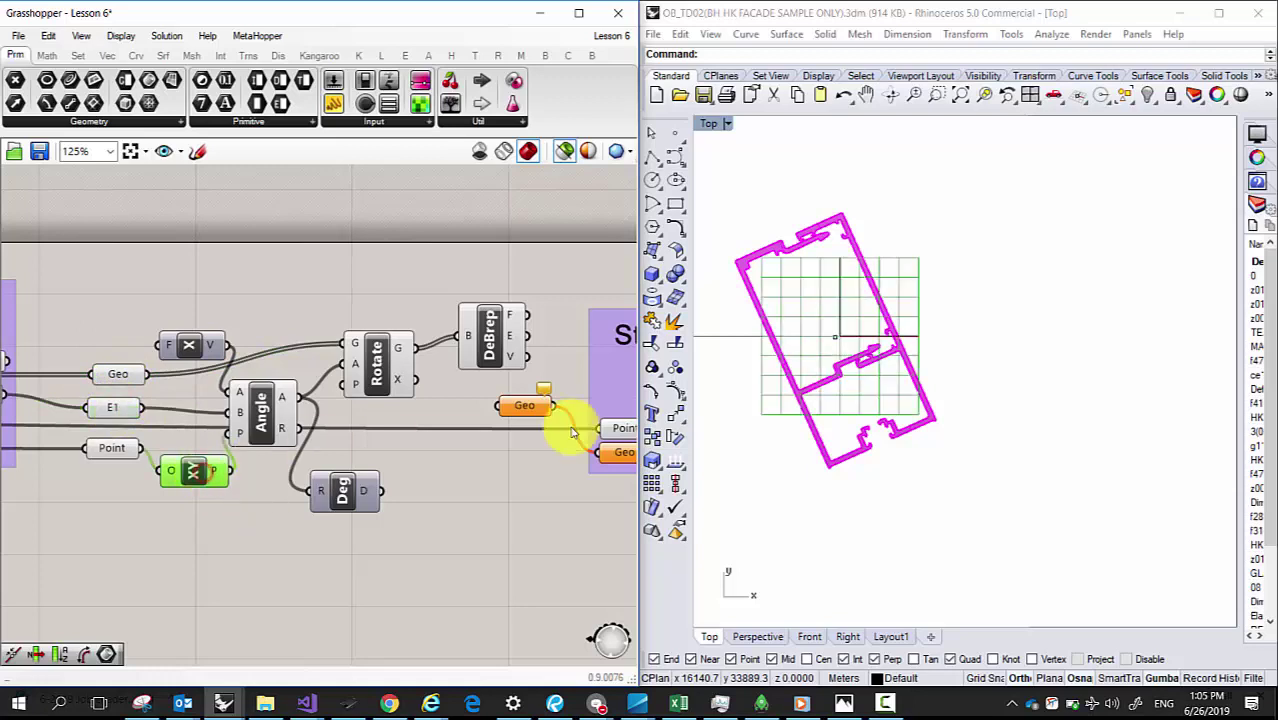
Step: Hide the original section objects in Rhino so that only the selected Geo preview is drawn
click(134, 375)
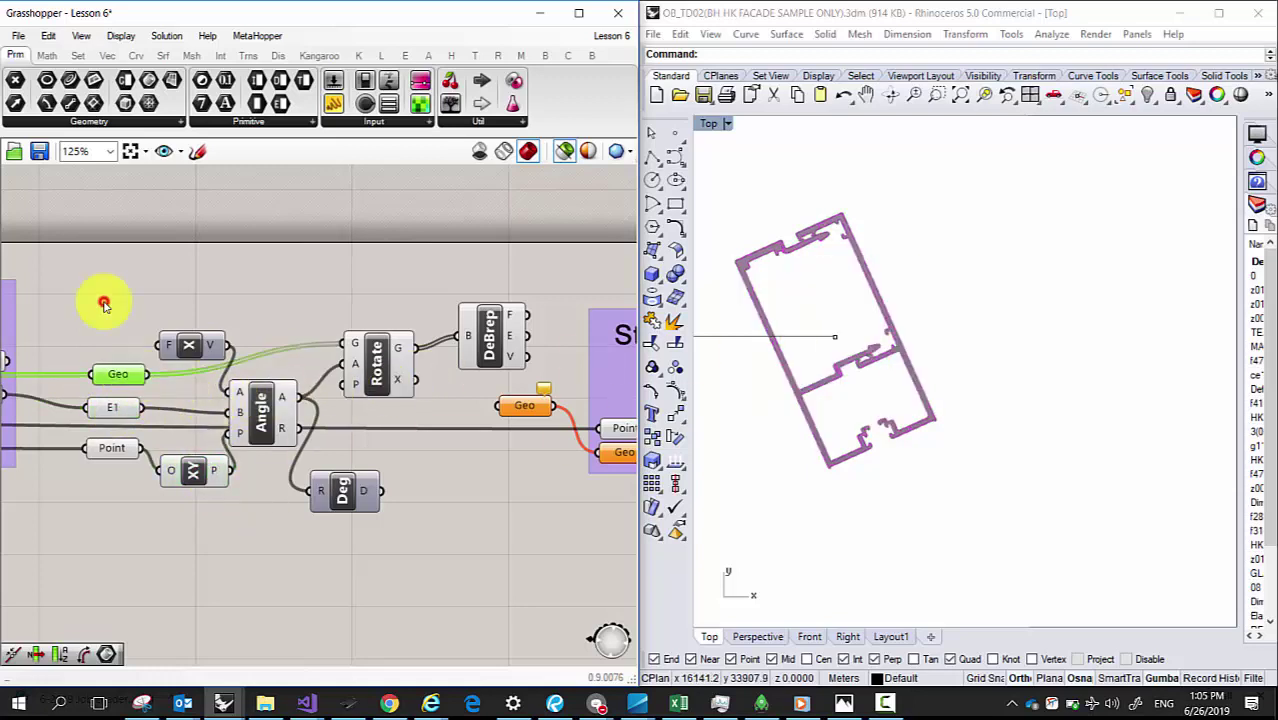
drag(973, 237, 750, 203)
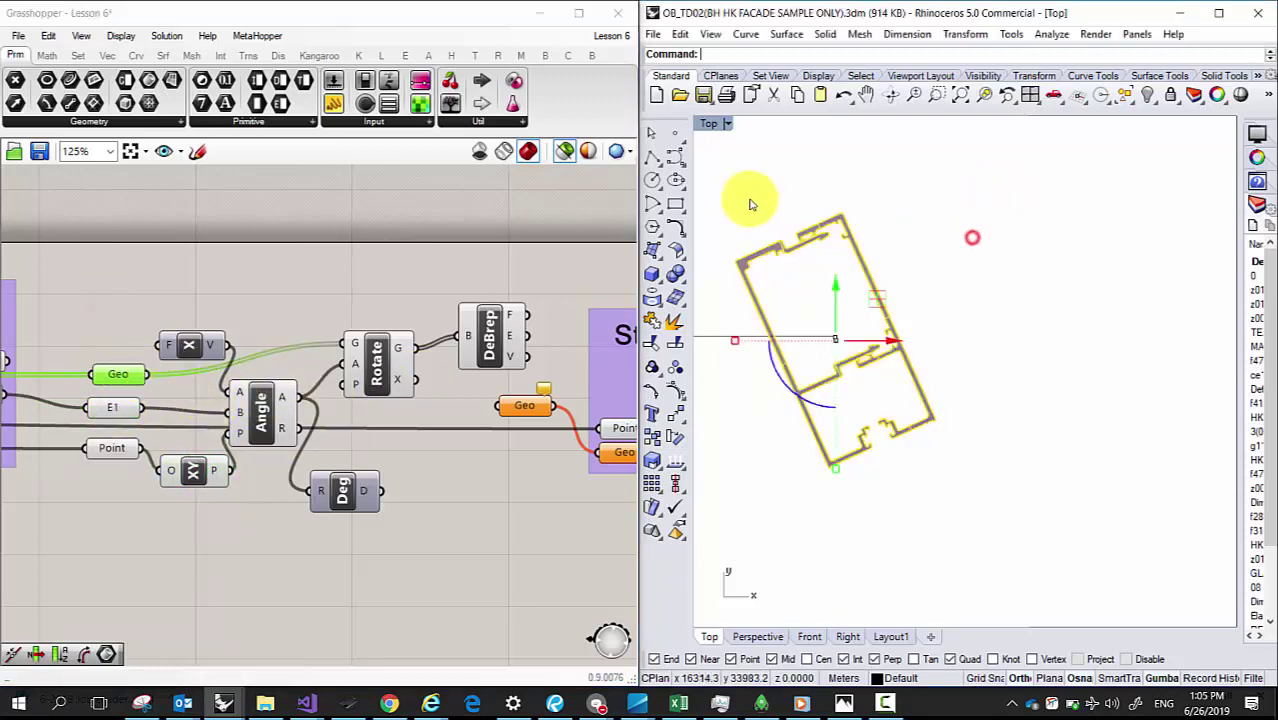
click(1150, 95)
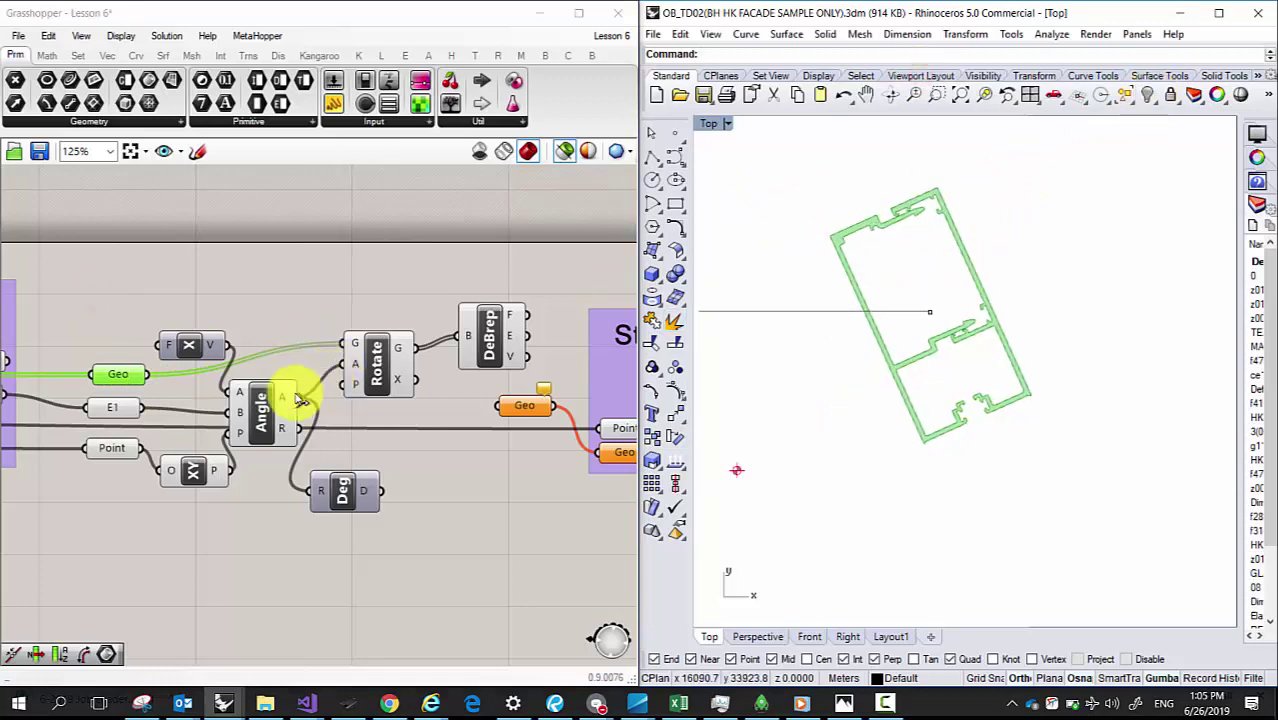
Step: Connect the XY Plane's output to the Rotate component's plane input P and inspect the rotated geometry
click(375, 380)
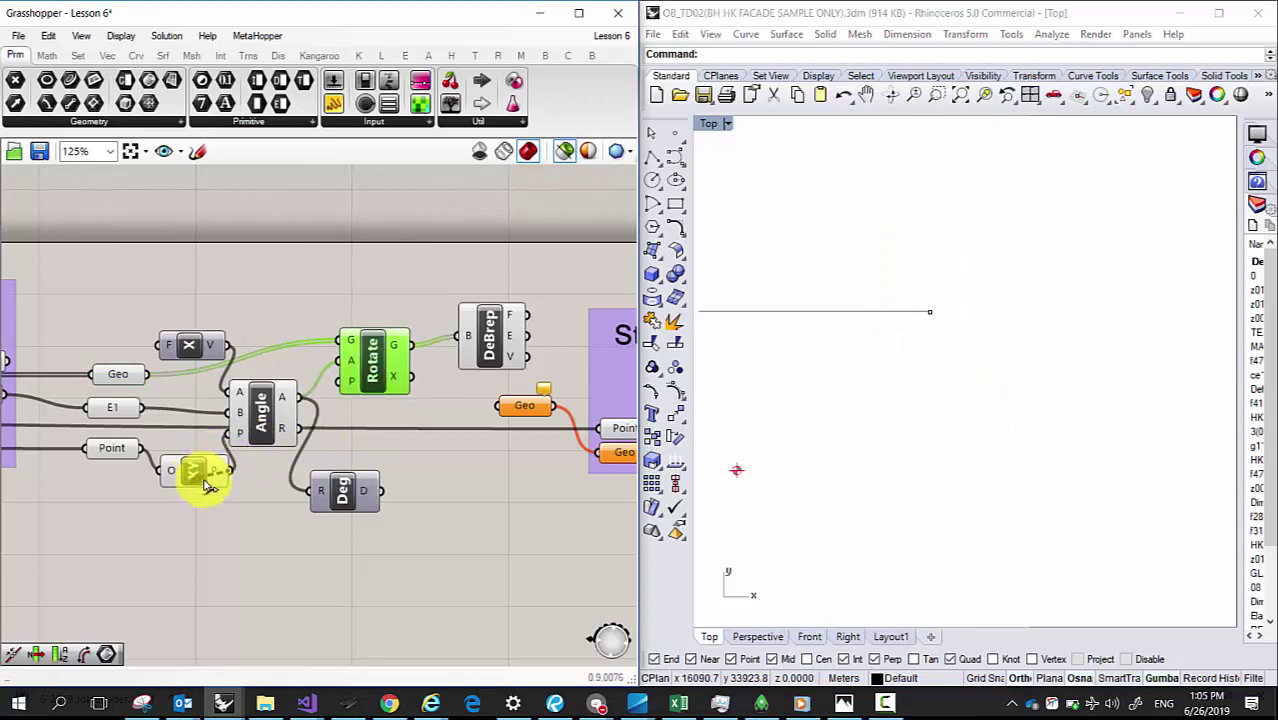
drag(196, 468, 343, 382)
click(375, 362)
click(489, 337)
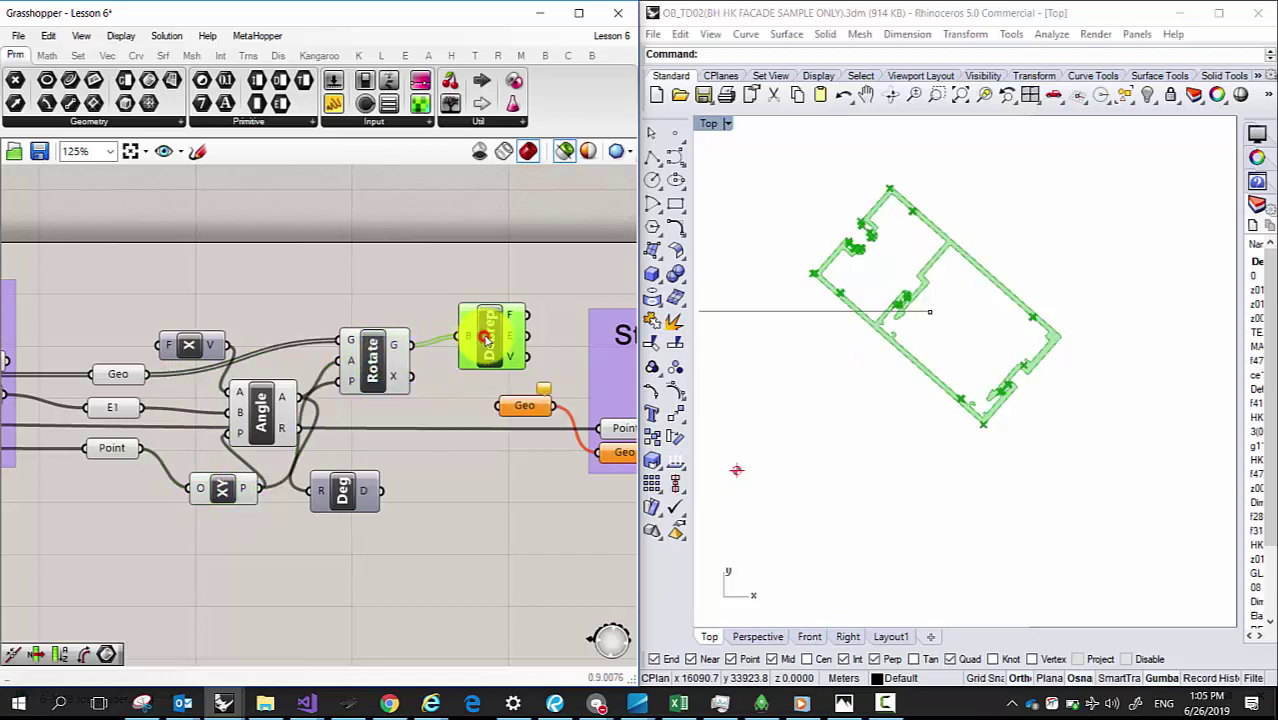
Step: Check the Rotate component's preview and shift the Rotate and Degrees components slightly away from Angle
click(380, 372)
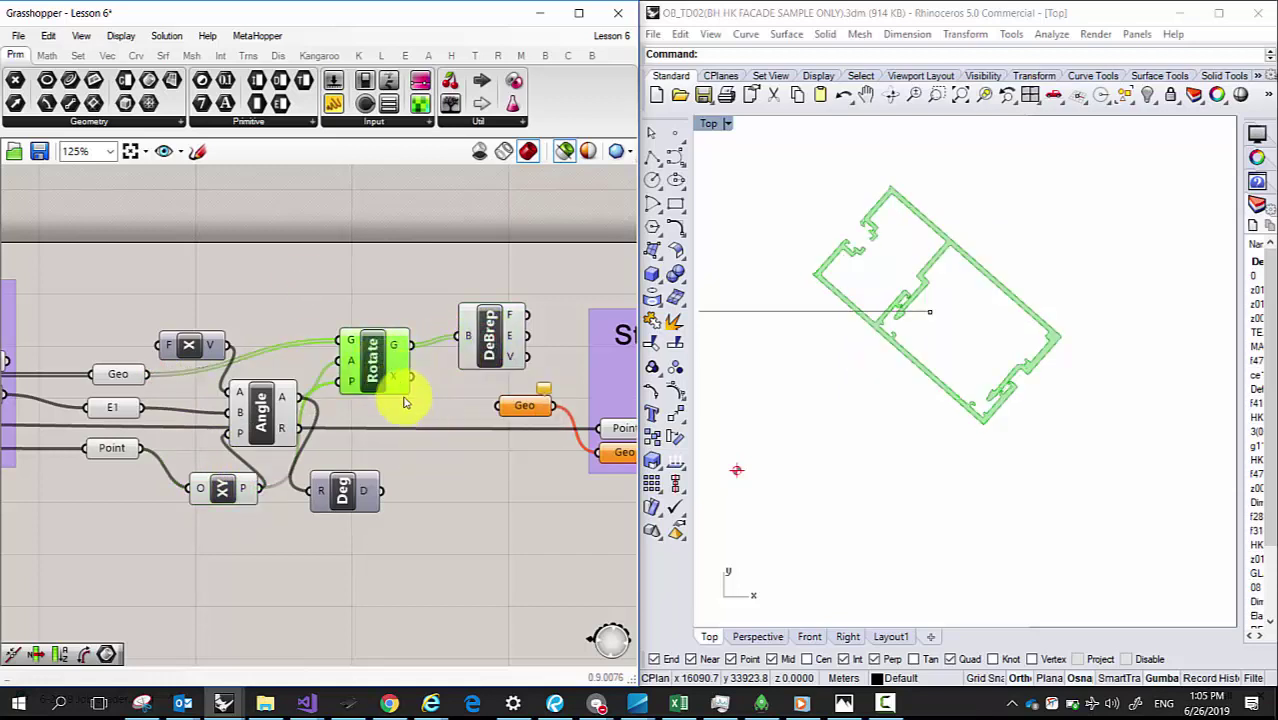
mouse_move(378, 377)
mouse_down()
mouse_move(372, 390)
mouse_move(383, 390)
mouse_up()
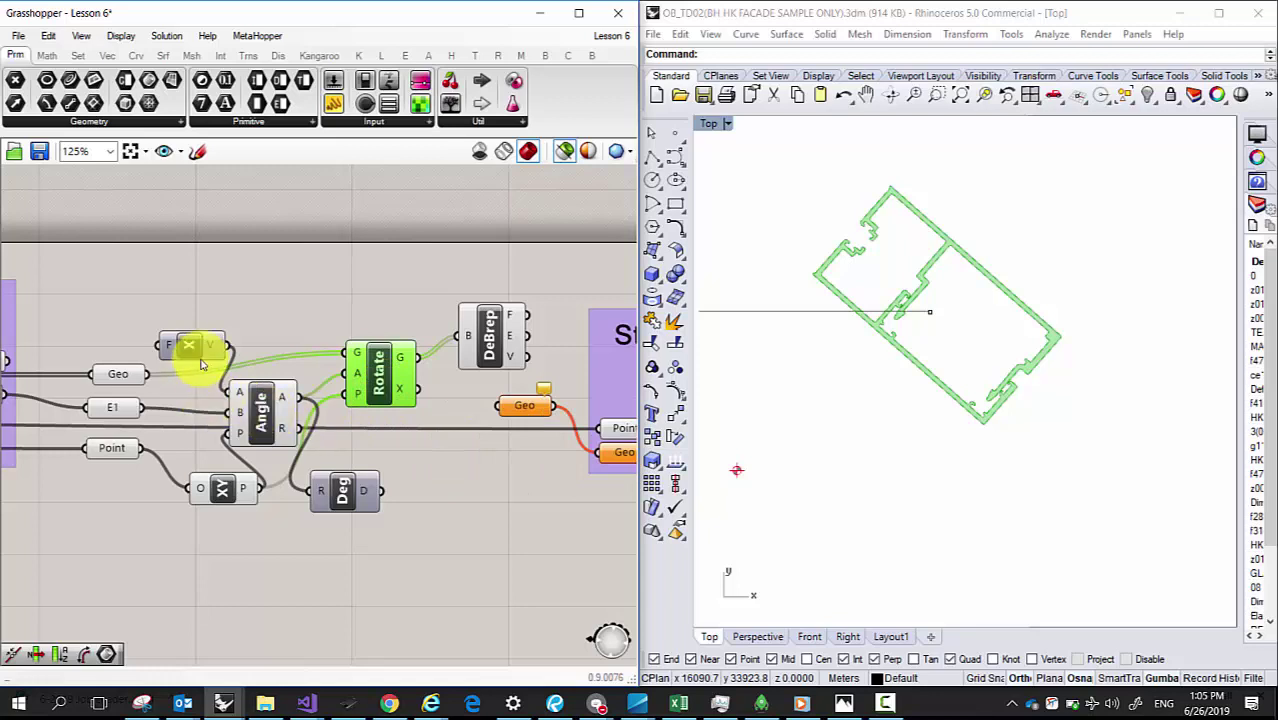
drag(343, 489, 361, 490)
Step: Disconnect the XY Plane from the Angle component's plane input P with the DeBrep preview selected
click(490, 345)
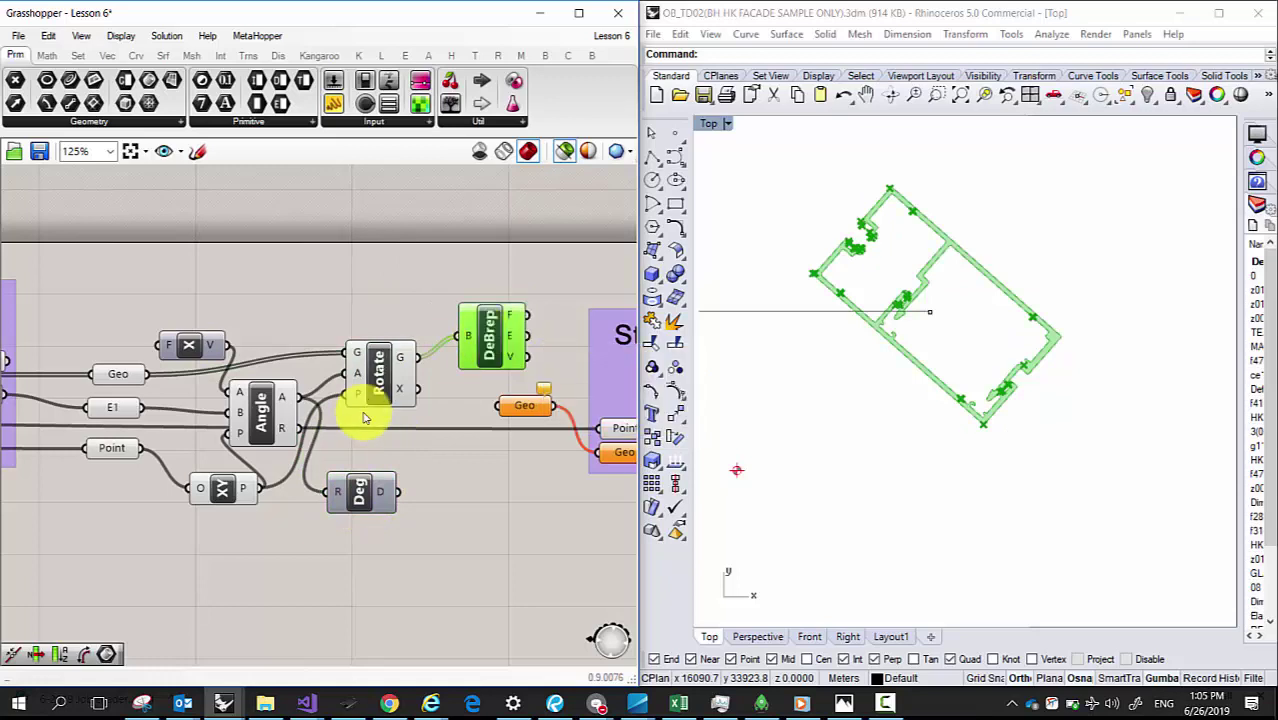
right_click(240, 444)
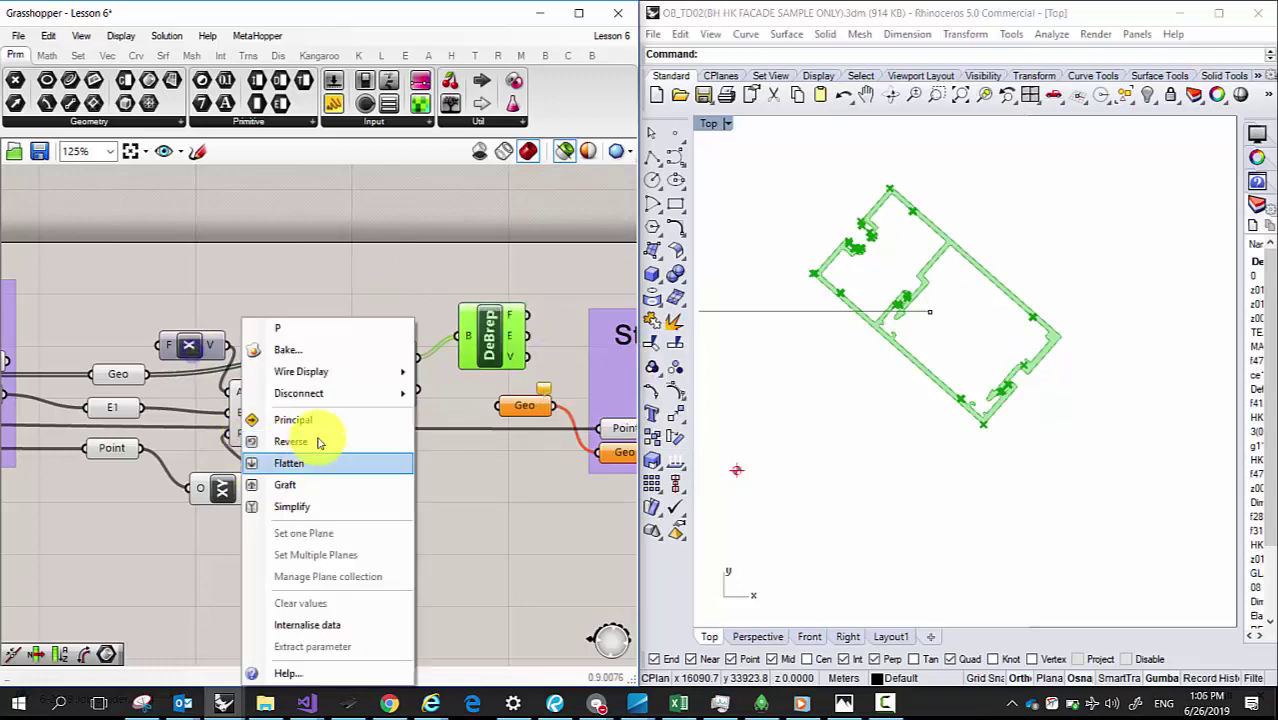
mouse_move(365, 394)
click(468, 394)
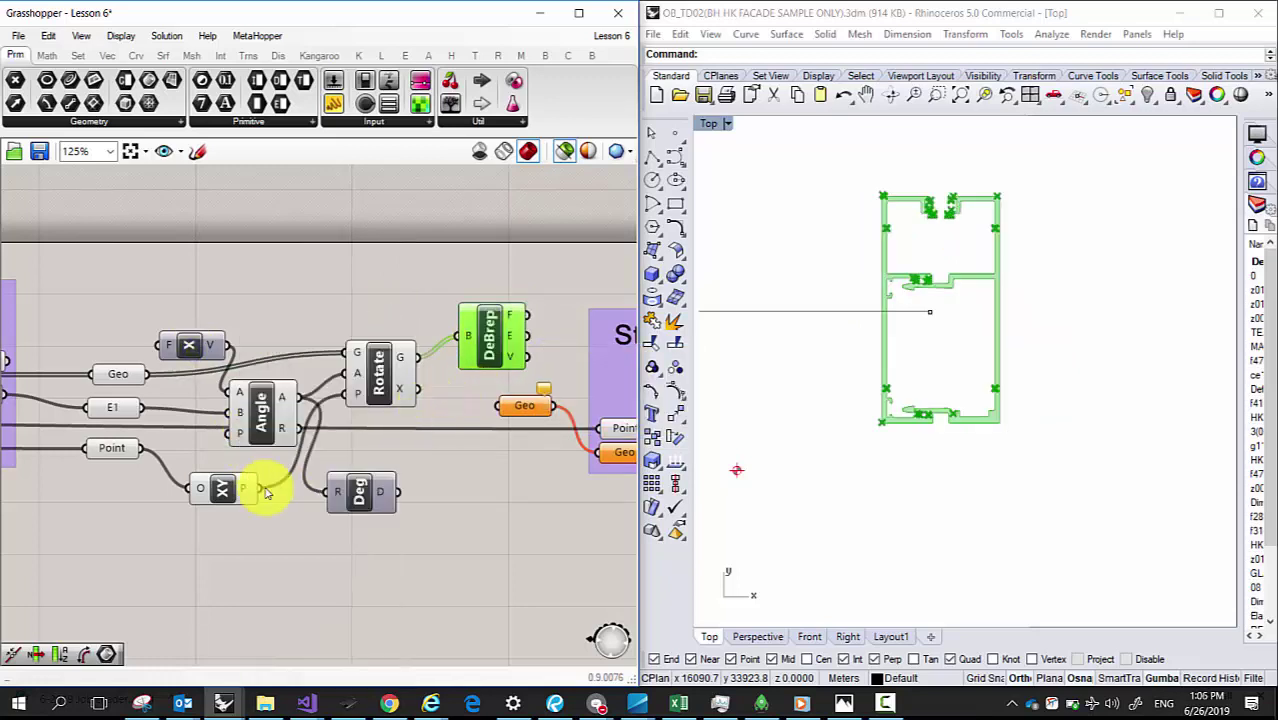
Step: Rearrange the XY Plane, Angle and Unit X components so their wires are easier to read
drag(251, 491, 207, 509)
click(163, 408)
drag(252, 440, 246, 435)
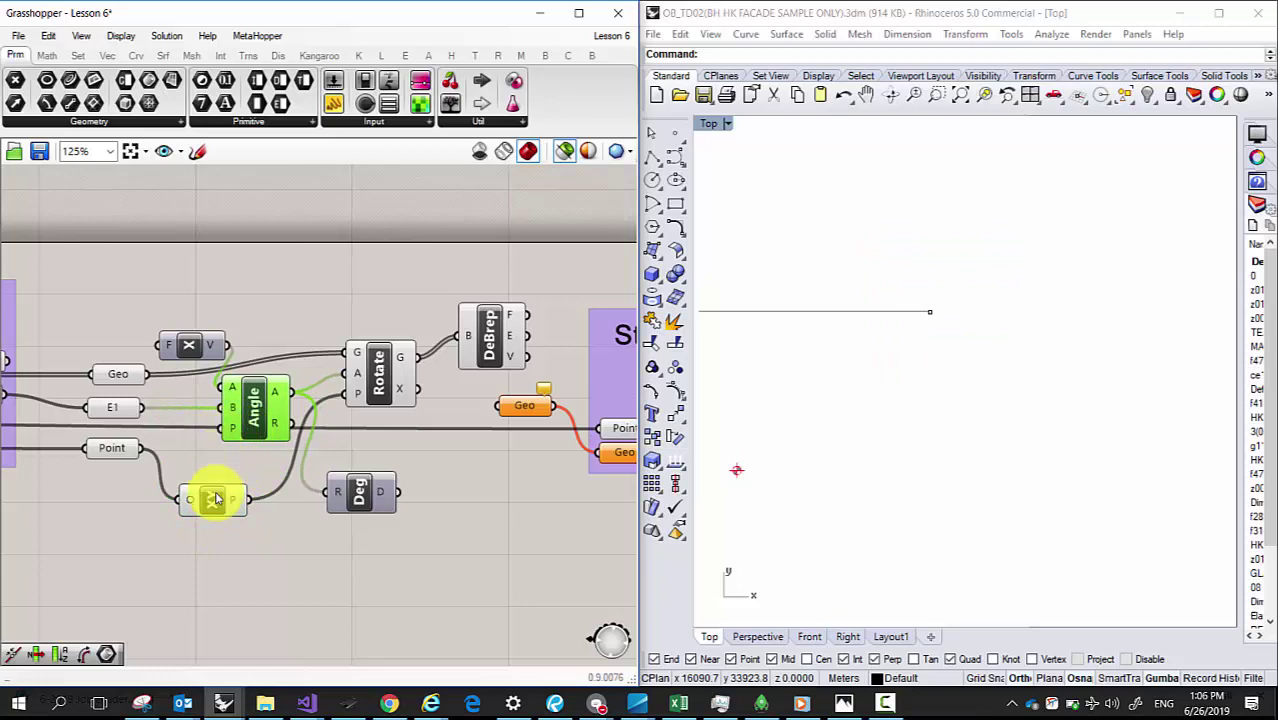
drag(215, 500, 214, 485)
click(251, 414)
drag(207, 355, 252, 333)
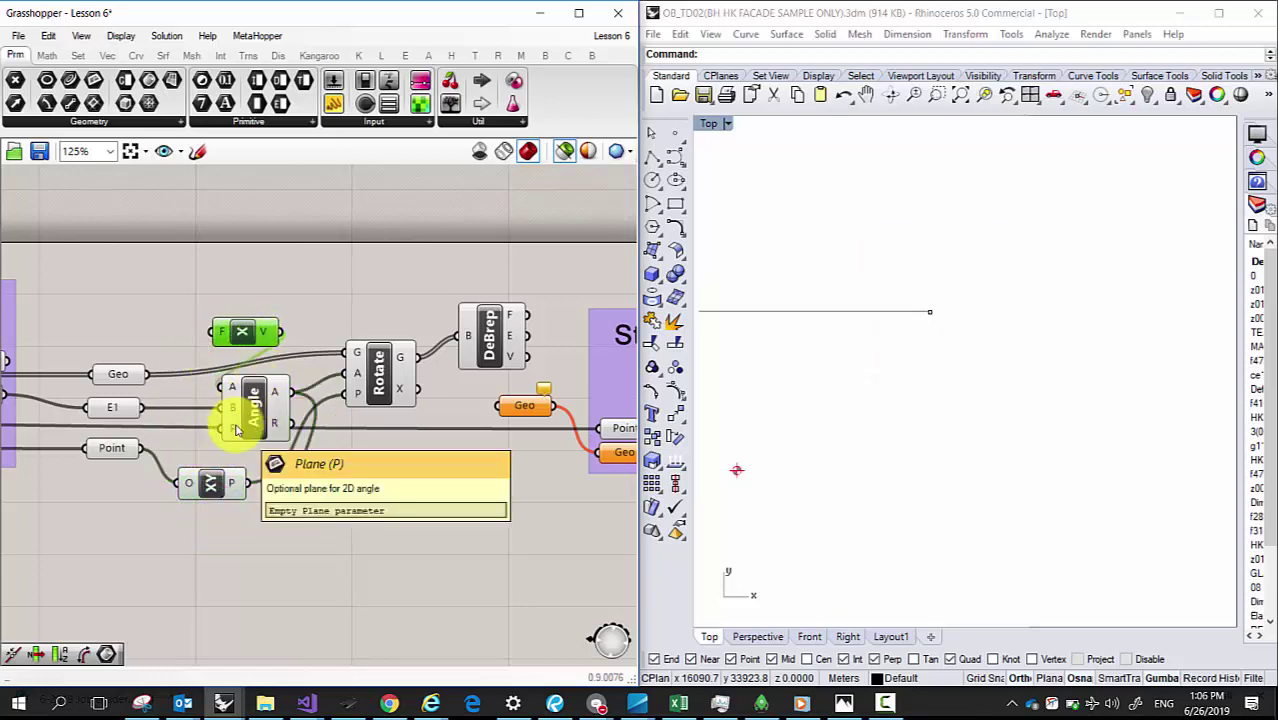
Step: Remove the XY Plane wire from Angle's plane input P again and inspect the rotated section's DeBrep preview
drag(215, 489, 226, 434)
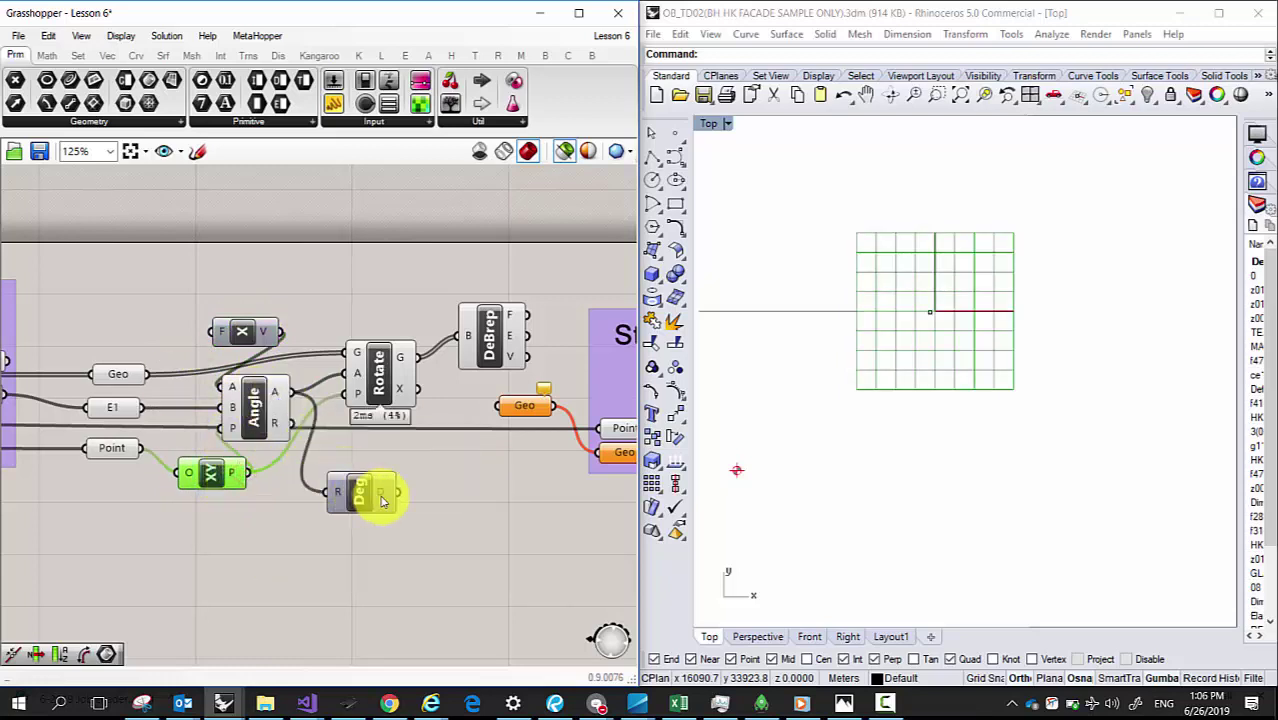
mouse_move(381, 502)
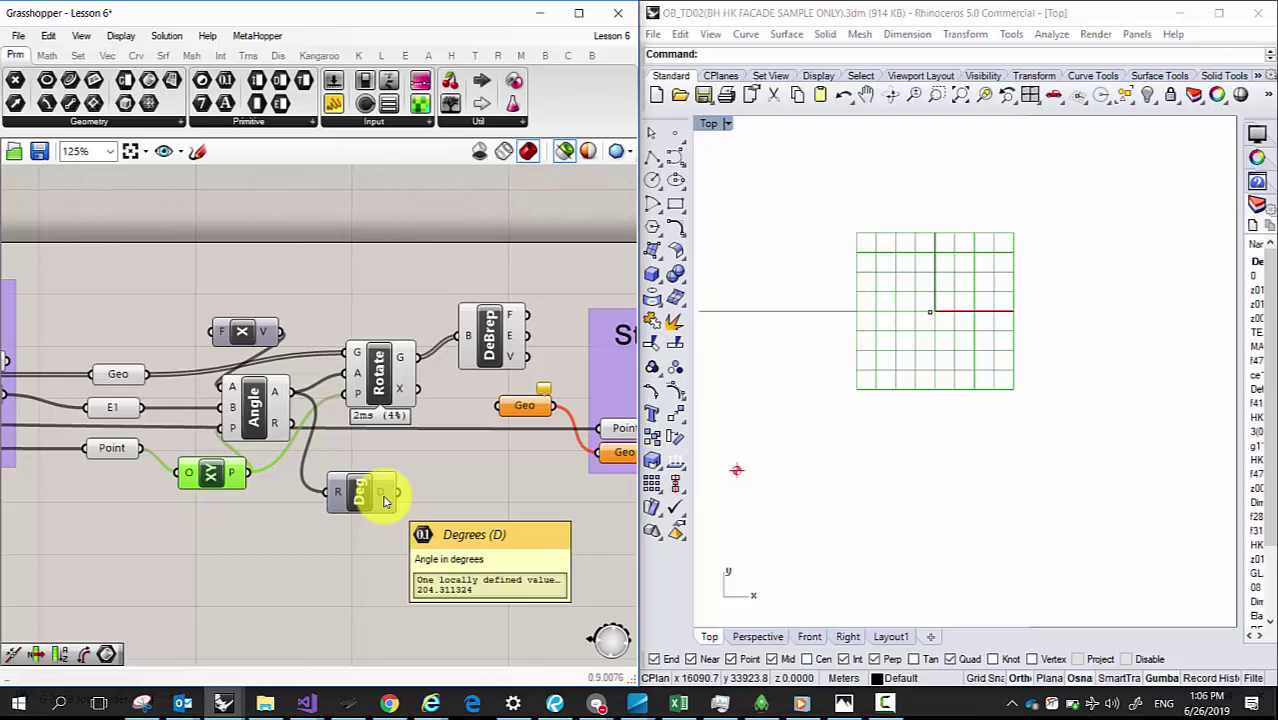
right_click(235, 437)
mouse_move(340, 395)
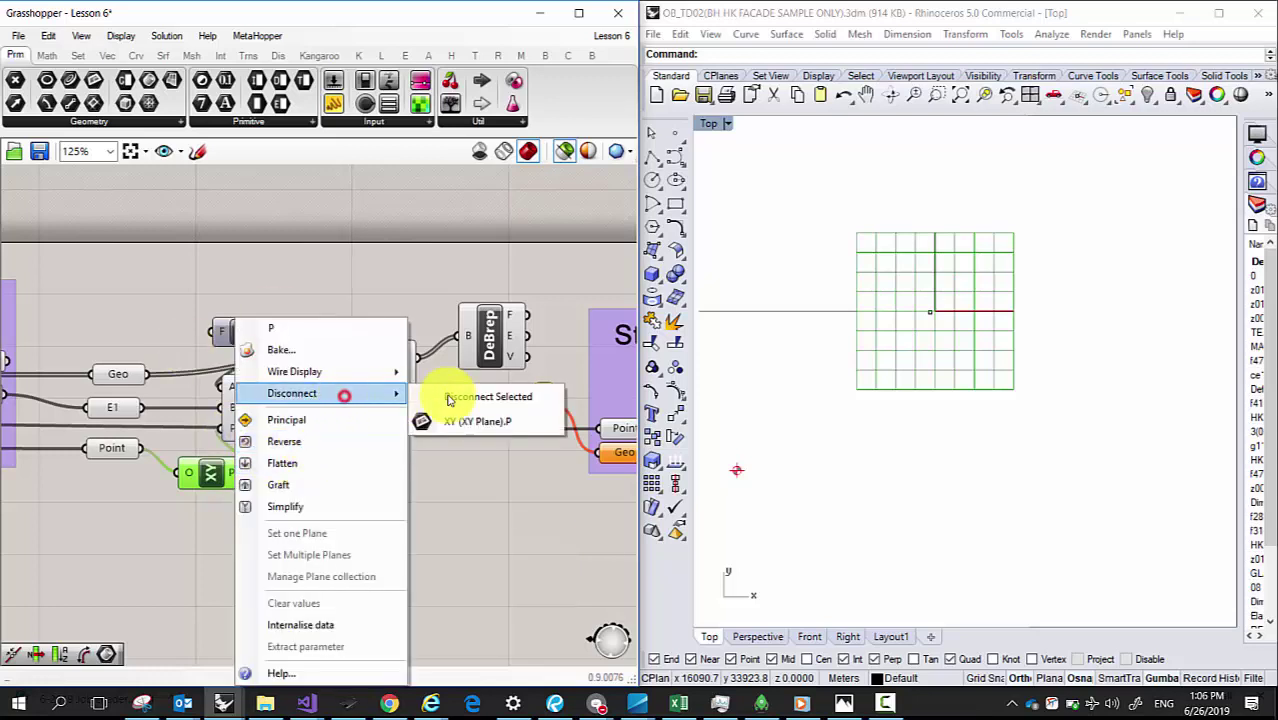
click(464, 424)
click(505, 340)
right_drag(958, 317, 940, 350)
scroll(936, 347, down, 6)
scroll(936, 347, up, 6)
Step: Delete the DeBrep component and connect Rotate's geometry output G to the Geo parameter before the Ixx calculation
right_drag(484, 381, 433, 380)
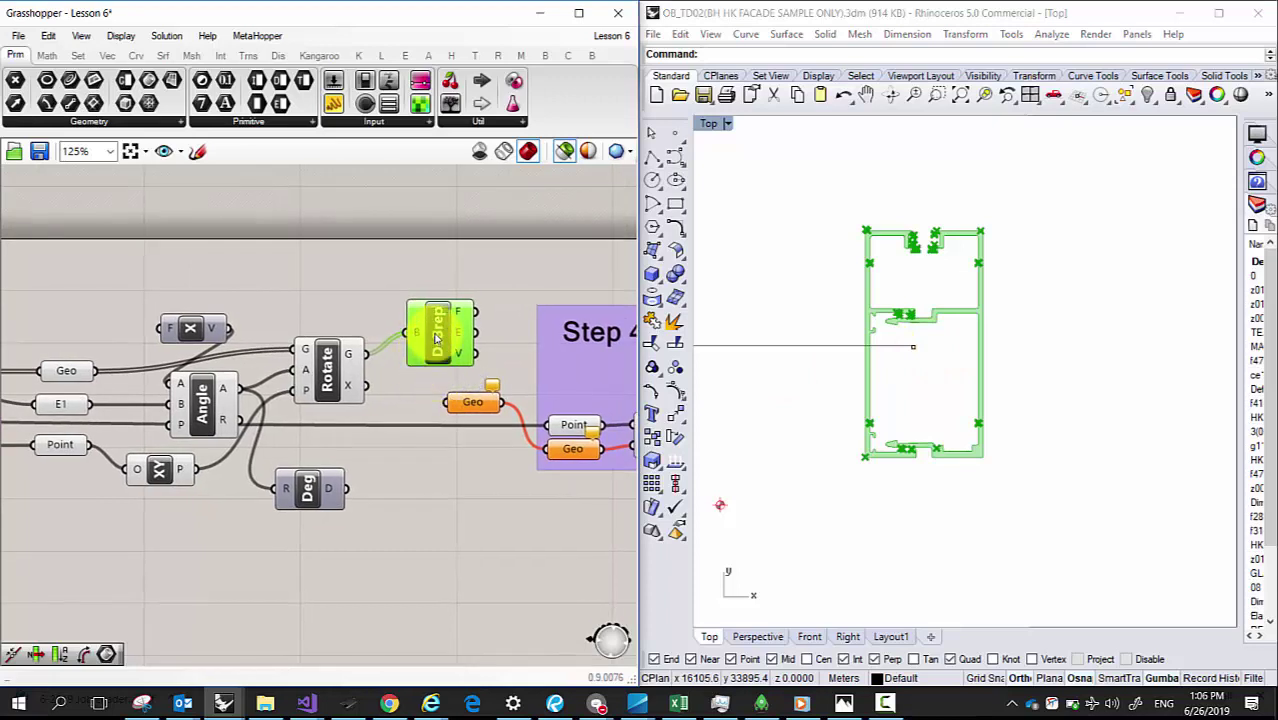
key(Delete)
click(372, 385)
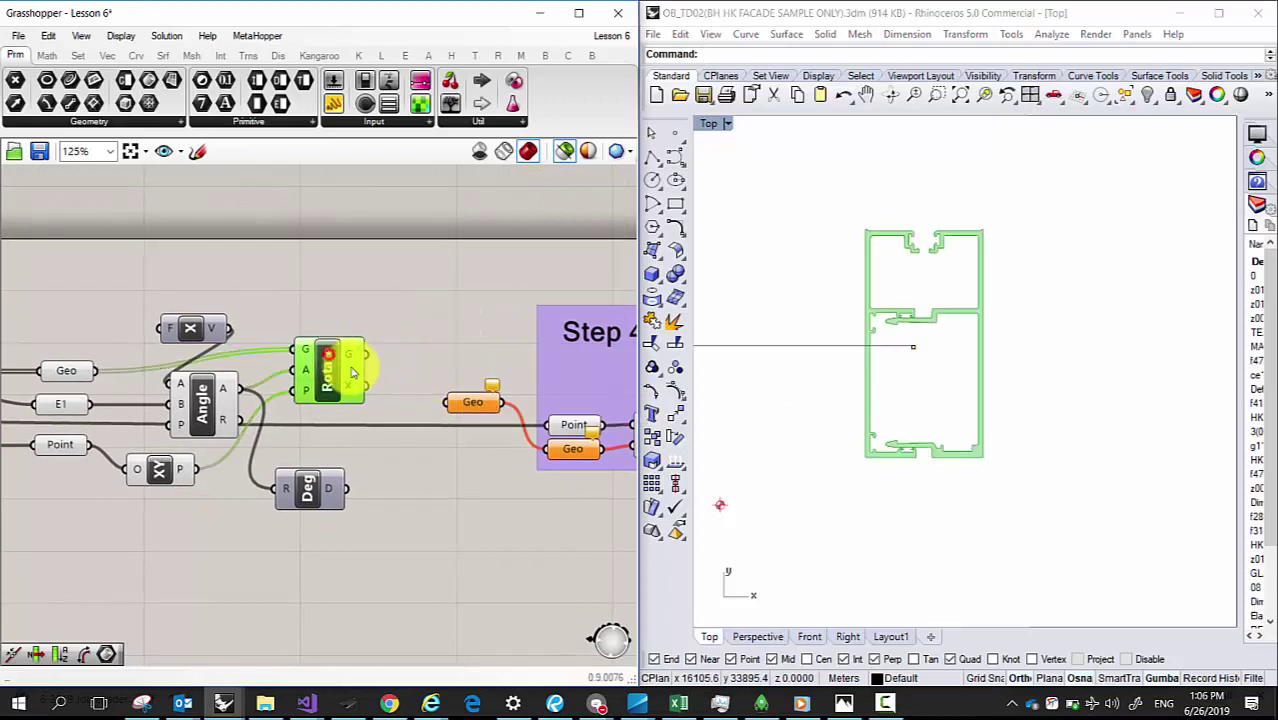
drag(367, 353, 445, 402)
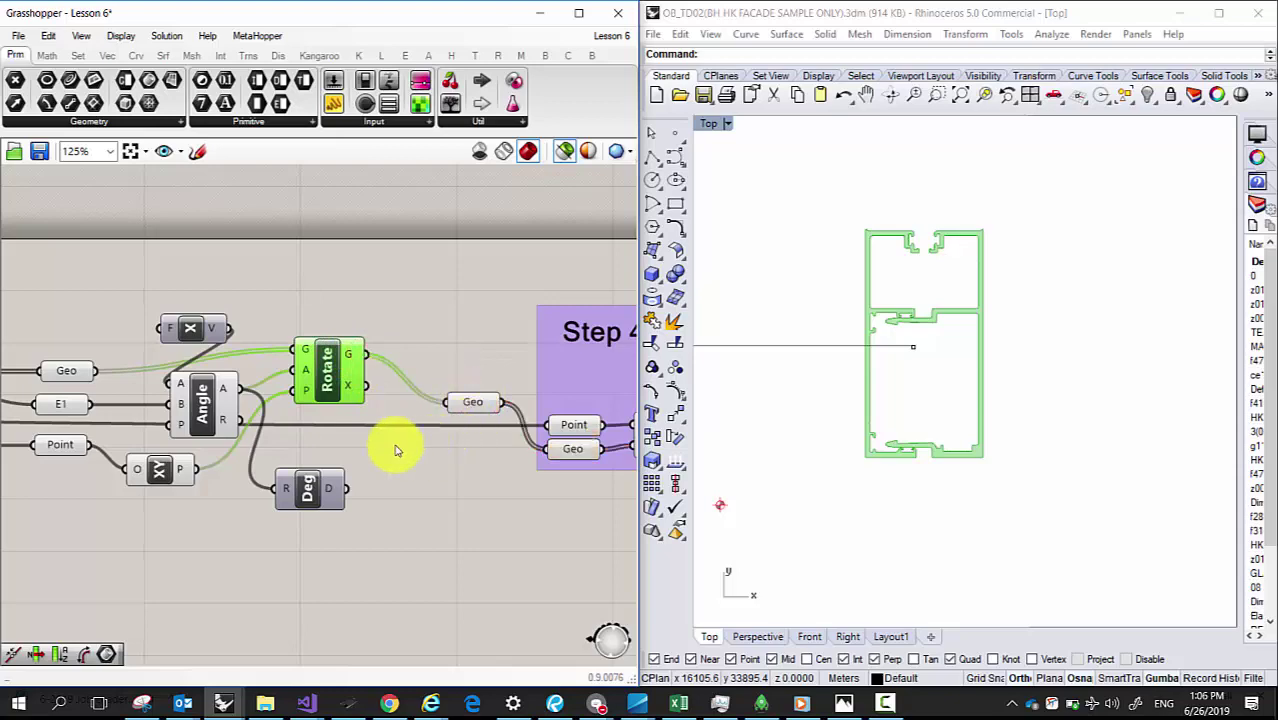
Step: Delete the Degrees component and line up the Unit X and XY Plane components in front of Angle
scroll(385, 420, down, 3)
scroll(425, 420, up, 2)
scroll(424, 415, down, 4)
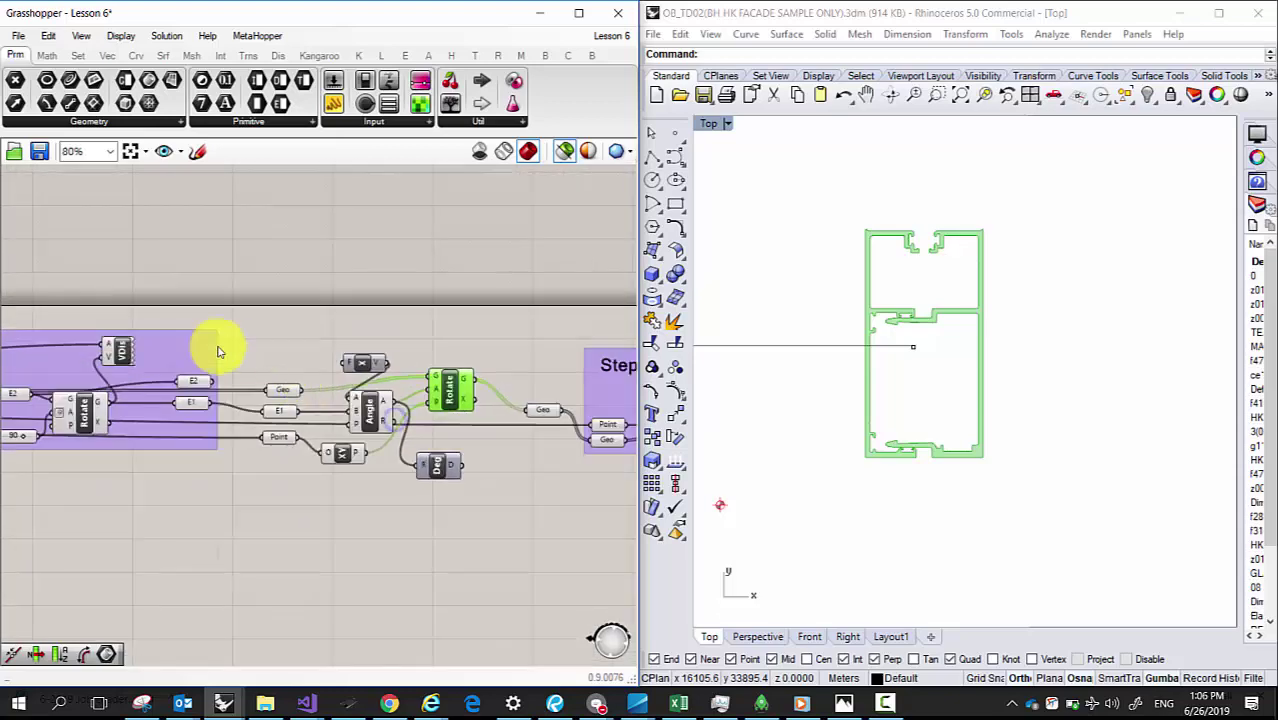
scroll(424, 397, up, 4)
click(456, 436)
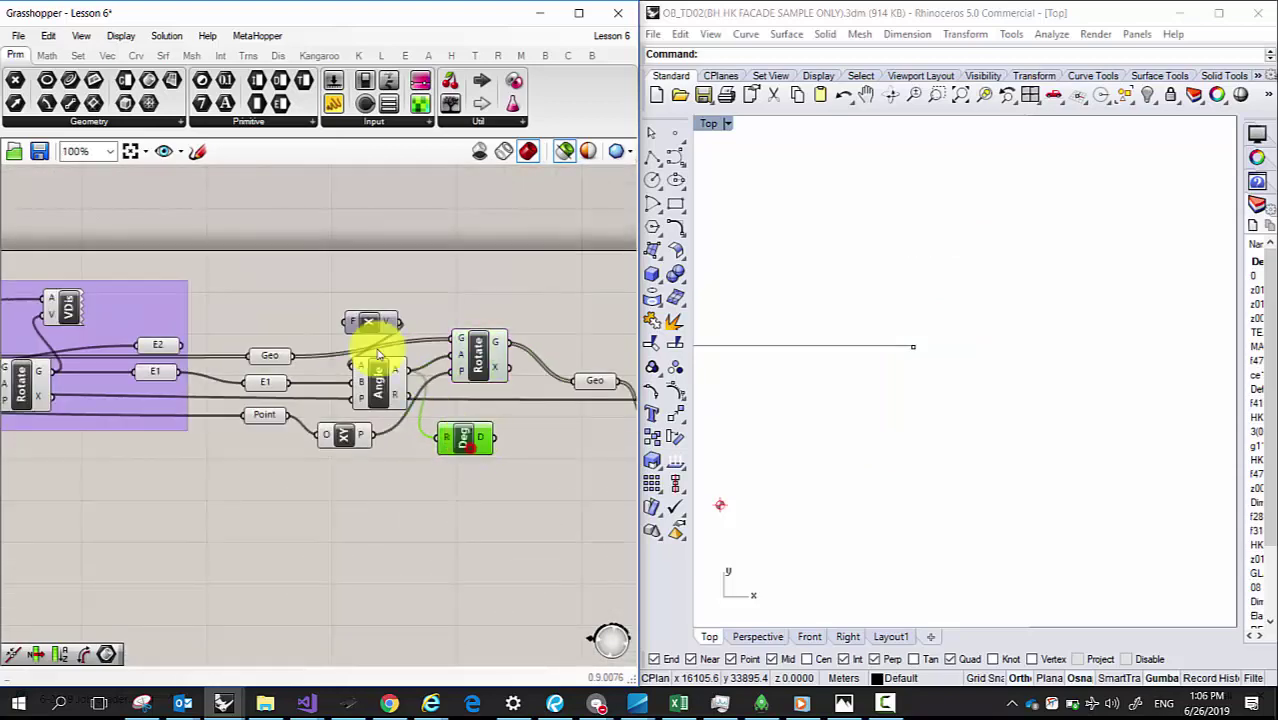
drag(350, 341, 348, 376)
click(344, 430)
right_drag(305, 411, 398, 414)
Step: Duplicate the "Step 4) Rotate to GCS" scribble and place the copy above the new rotation components
scroll(120, 294, down, 3)
right_drag(120, 294, 500, 372)
scroll(159, 367, up, 4)
click(154, 365)
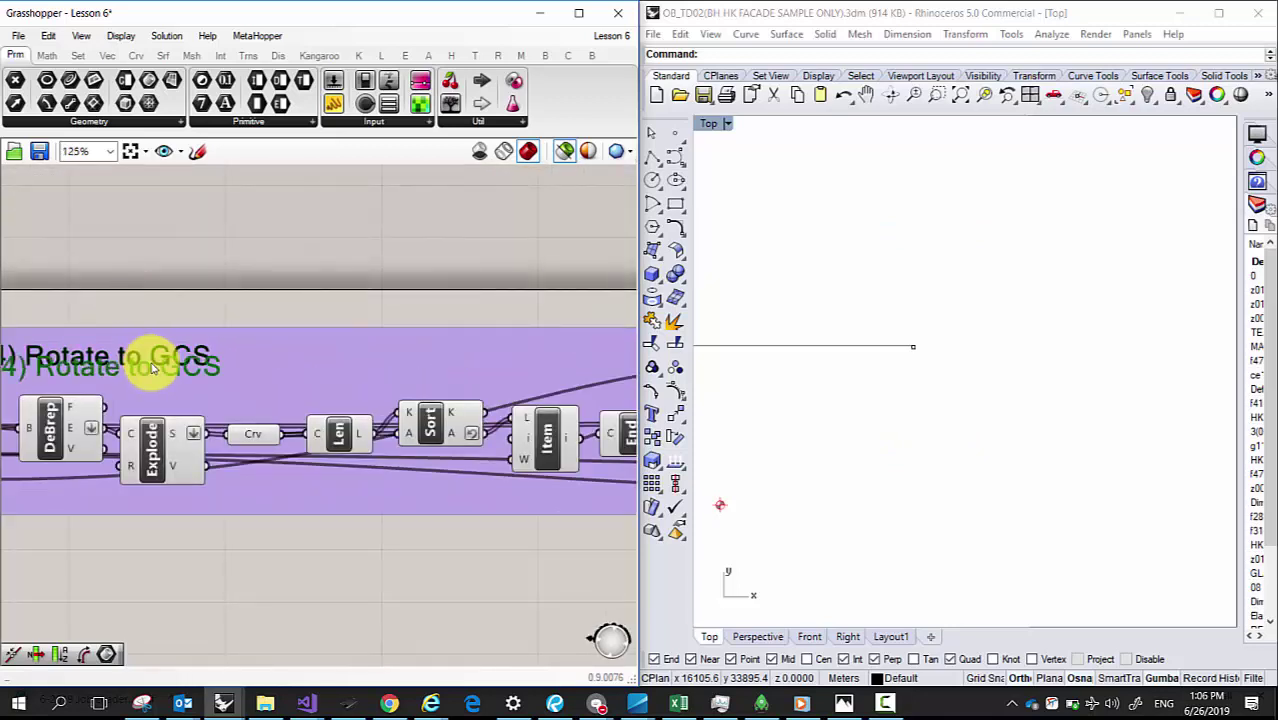
scroll(140, 362, down, 5)
scroll(570, 350, up, 3)
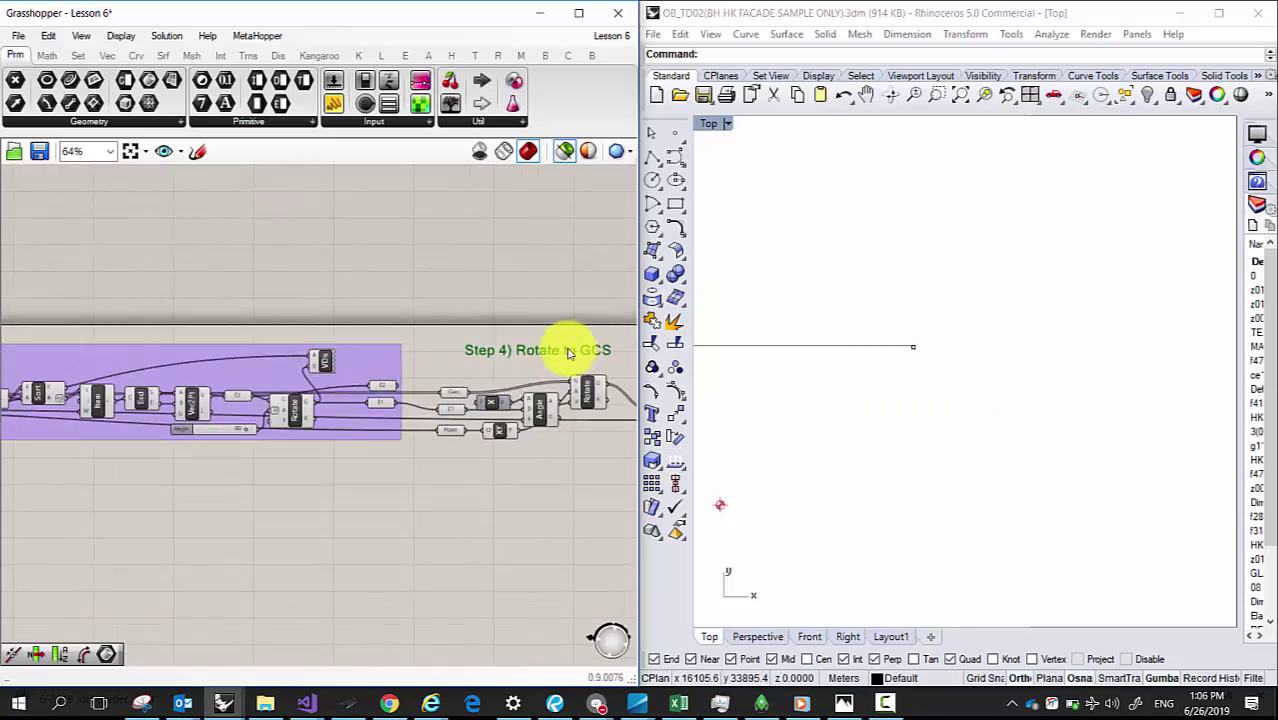
scroll(490, 350, down, 3)
scroll(470, 353, up, 6)
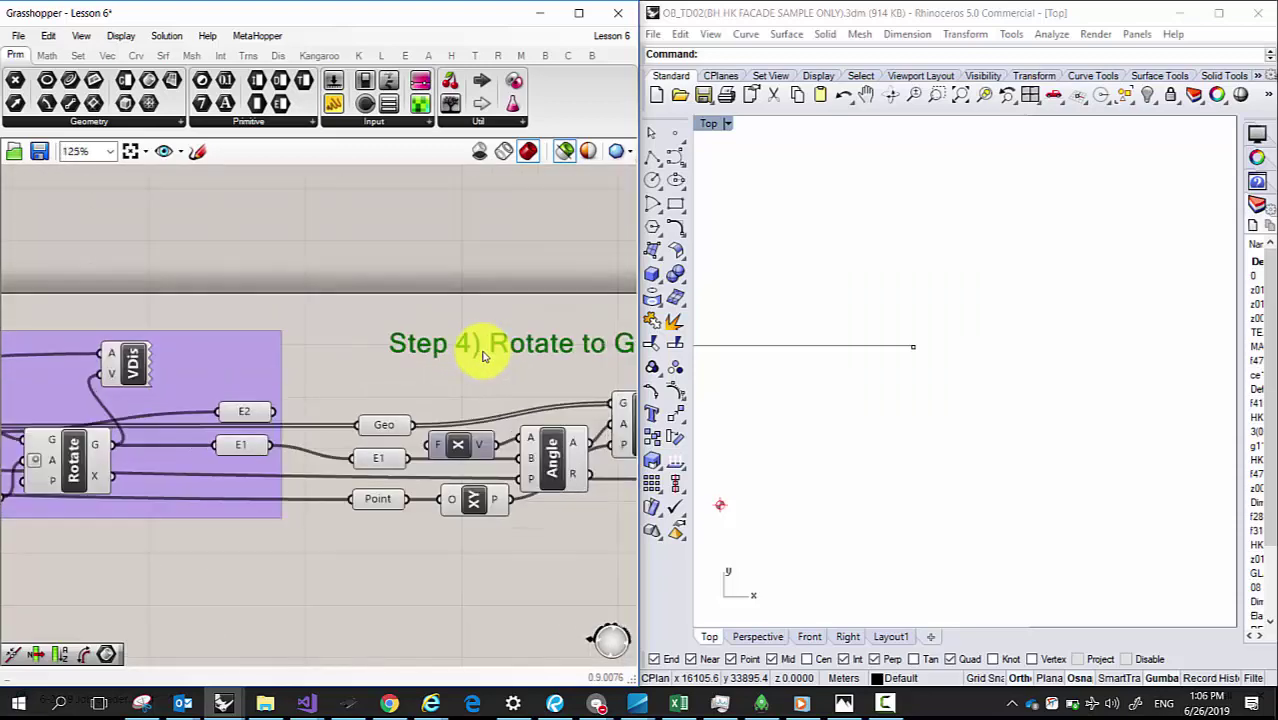
Step: Retitle the copied scribble "Step 5) Rotate to GCS" and the original group's scribble "Step 4) Determine LCS"
double_click(474, 342)
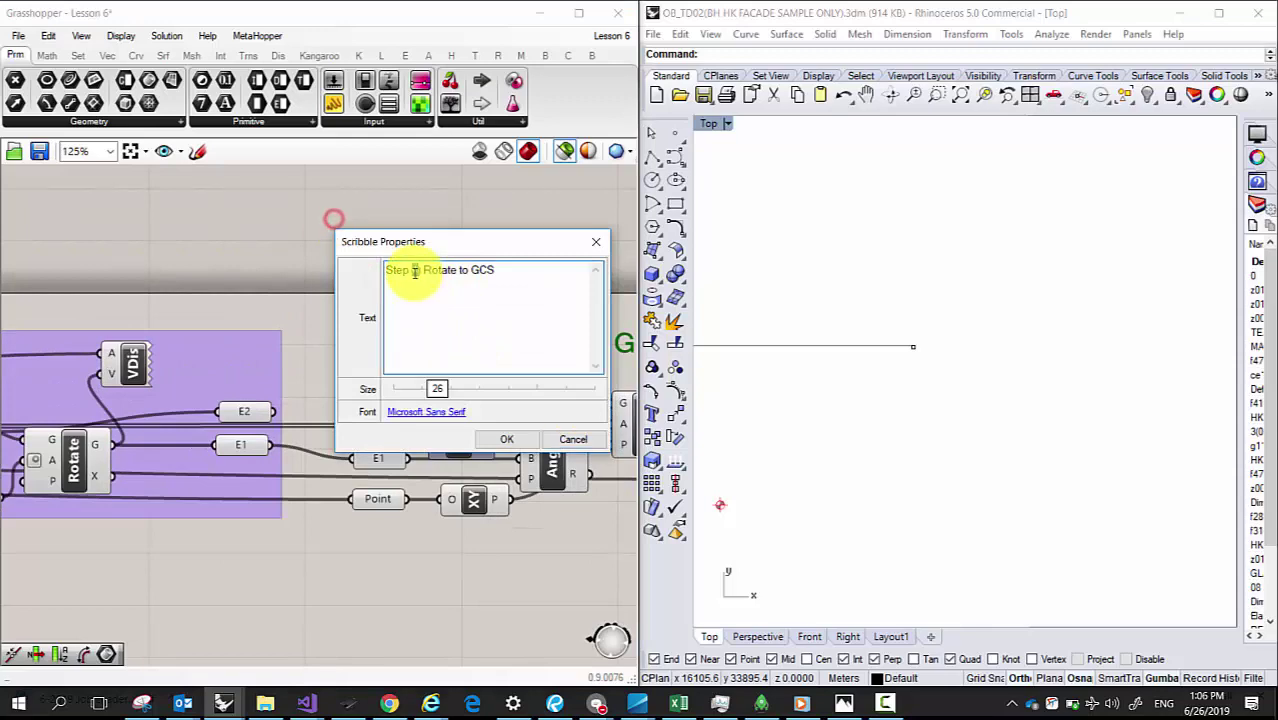
click(502, 438)
scroll(540, 395, down, 4)
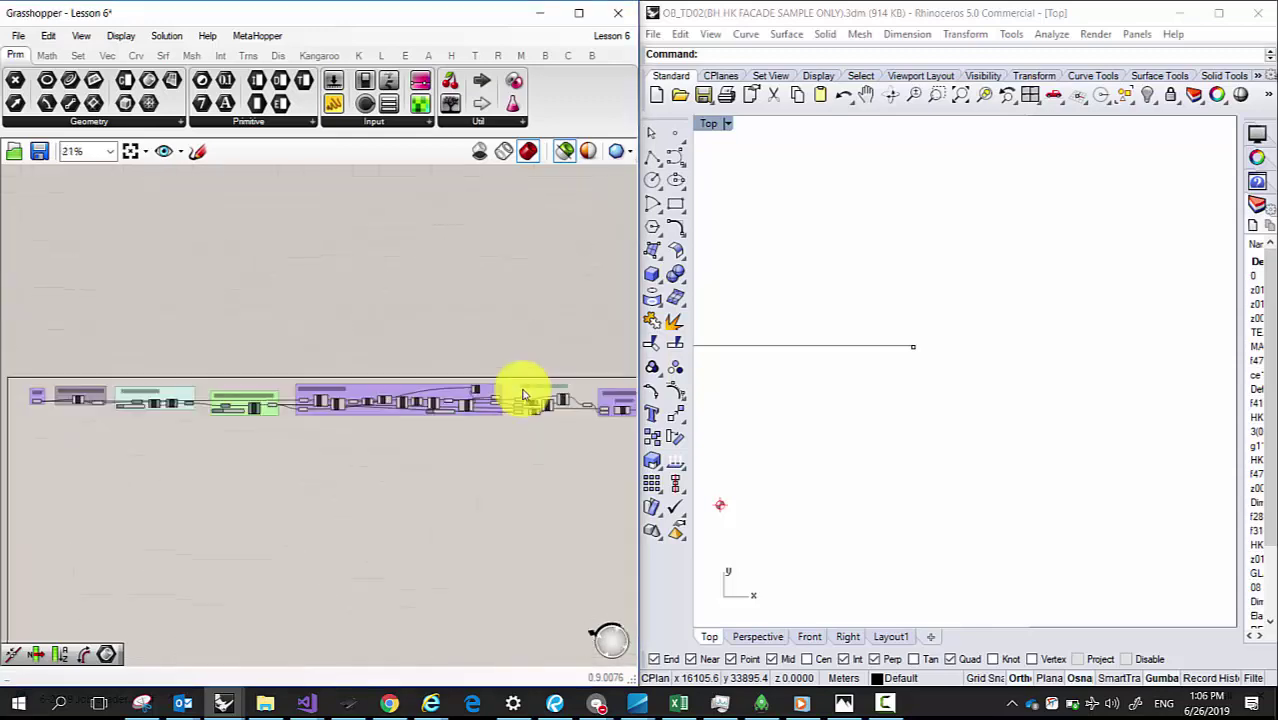
scroll(420, 385, up, 5)
double_click(360, 355)
drag(412, 282, 316, 279)
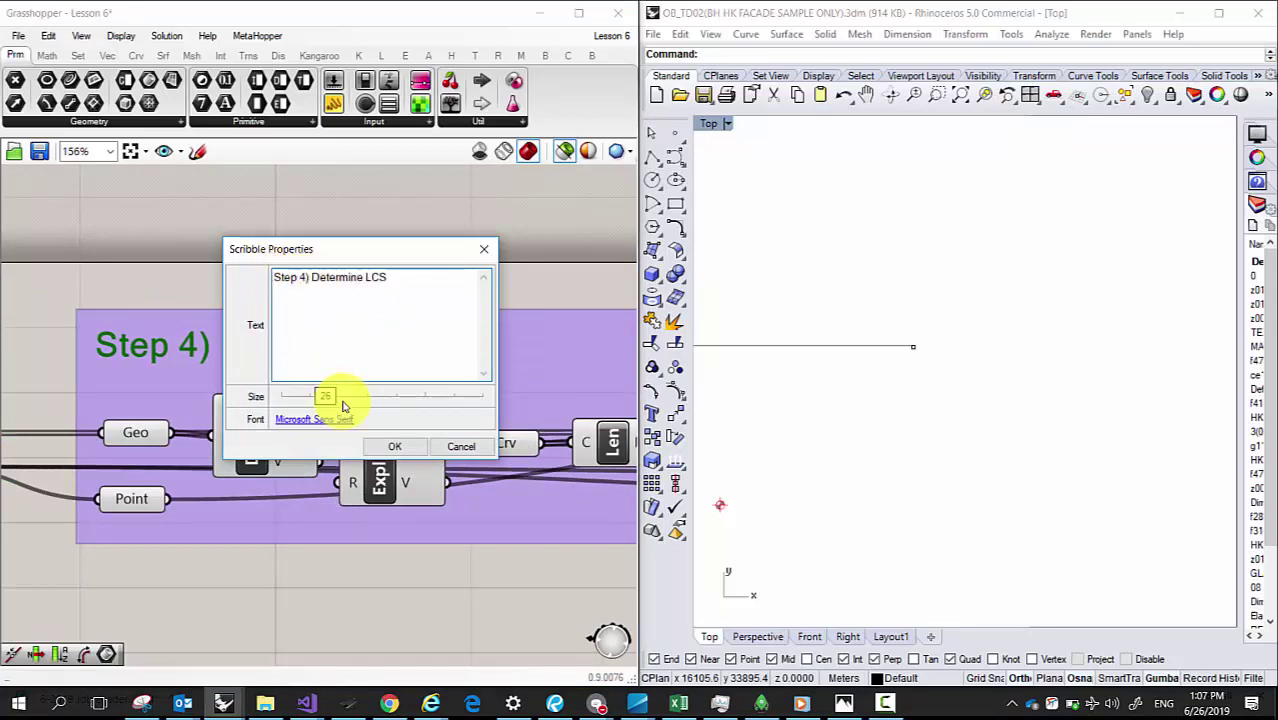
click(381, 447)
Step: Select the Step 4 group's components, followed by its vector display alone, to check their previews
scroll(210, 345, down, 10)
scroll(275, 371, up, 3)
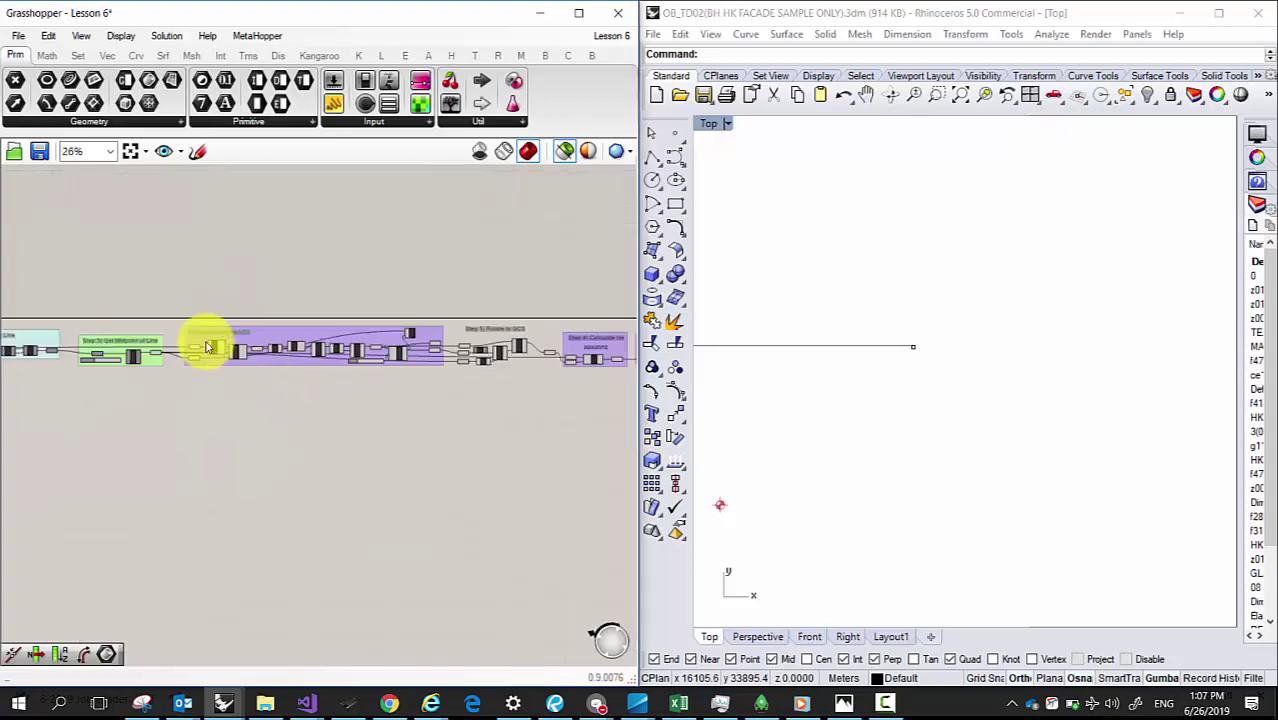
mouse_move(178, 306)
mouse_down()
mouse_move(419, 443)
mouse_move(455, 393)
mouse_up()
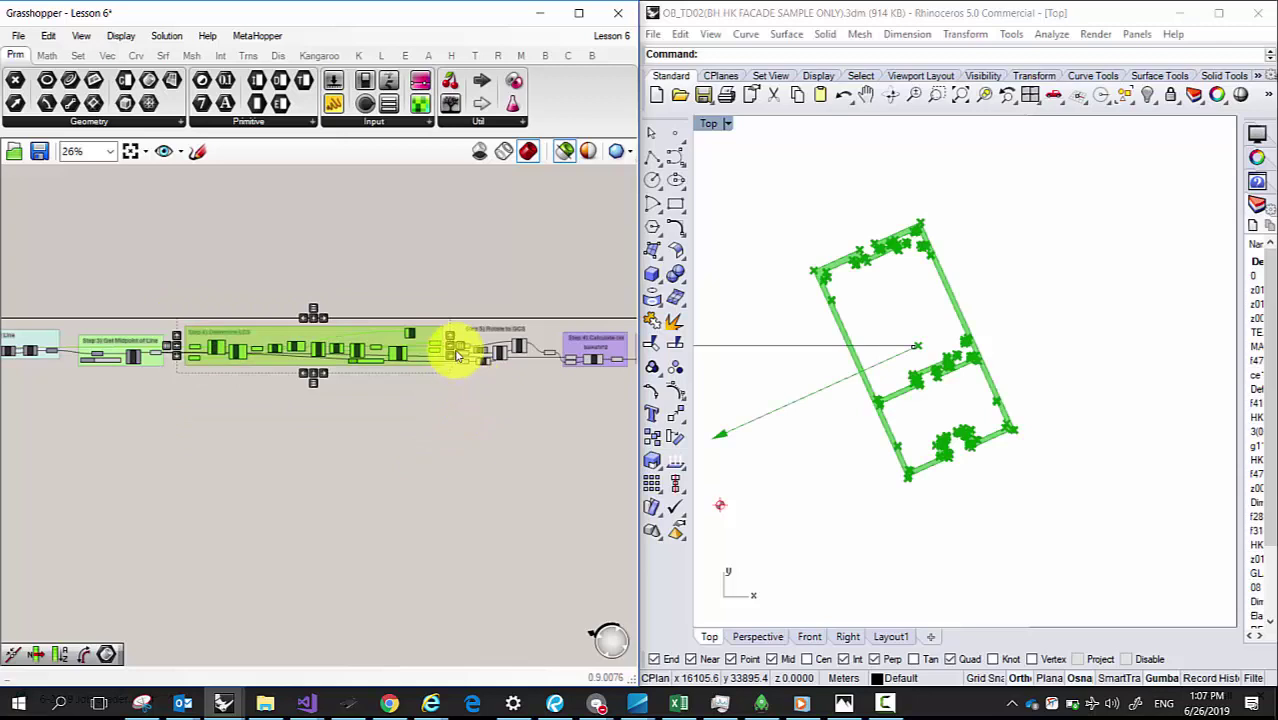
scroll(455, 353, up, 6)
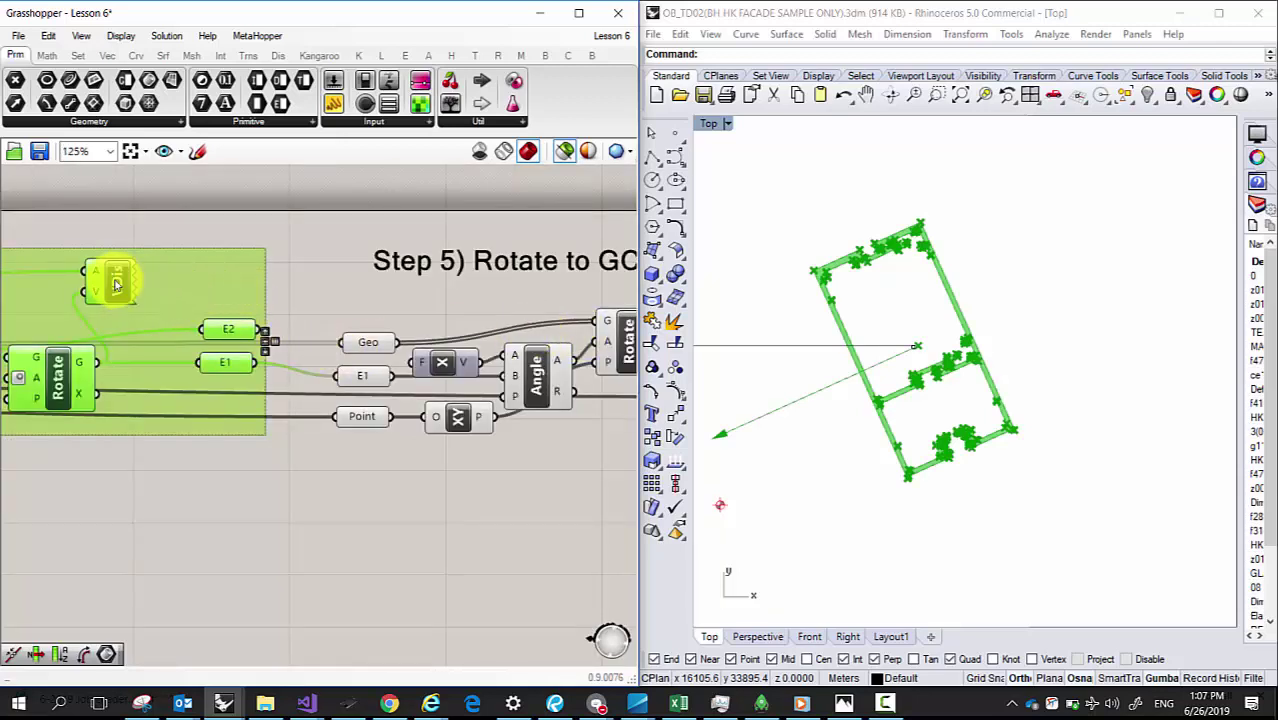
click(116, 285)
Step: Group the Step 5 rotation components together with their title scribble
scroll(322, 342, down, 3)
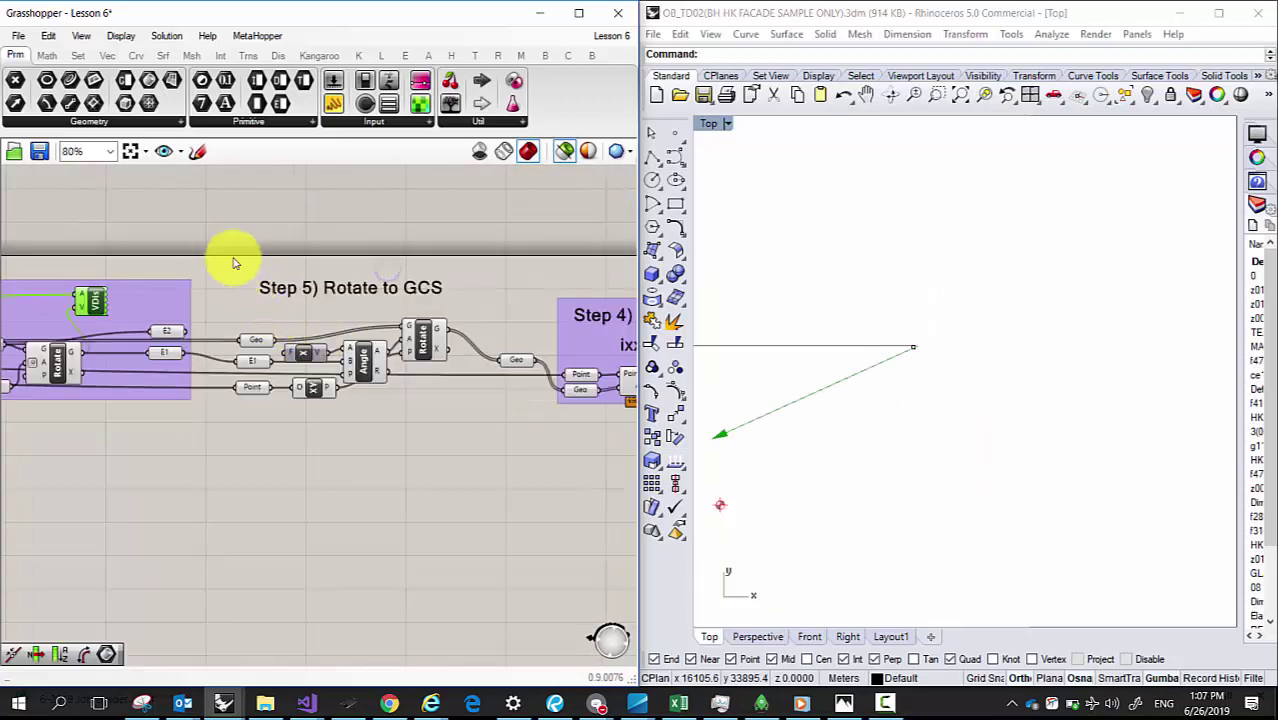
drag(222, 254, 547, 425)
middle_click(518, 318)
click(519, 272)
click(429, 444)
Step: Check the Moment of Inertia panel, show the hidden section objects in Rhino again and select the section
right_drag(493, 435, 243, 441)
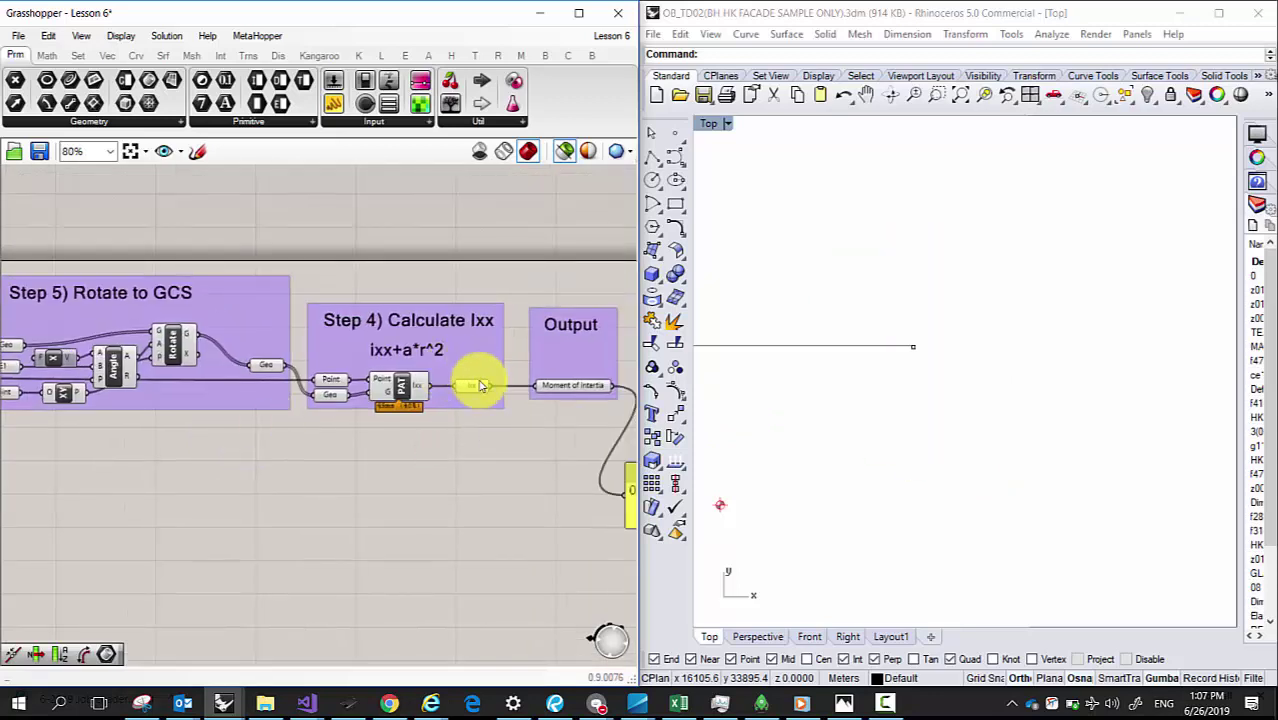
right_drag(543, 437, 361, 413)
scroll(535, 474, up, 1)
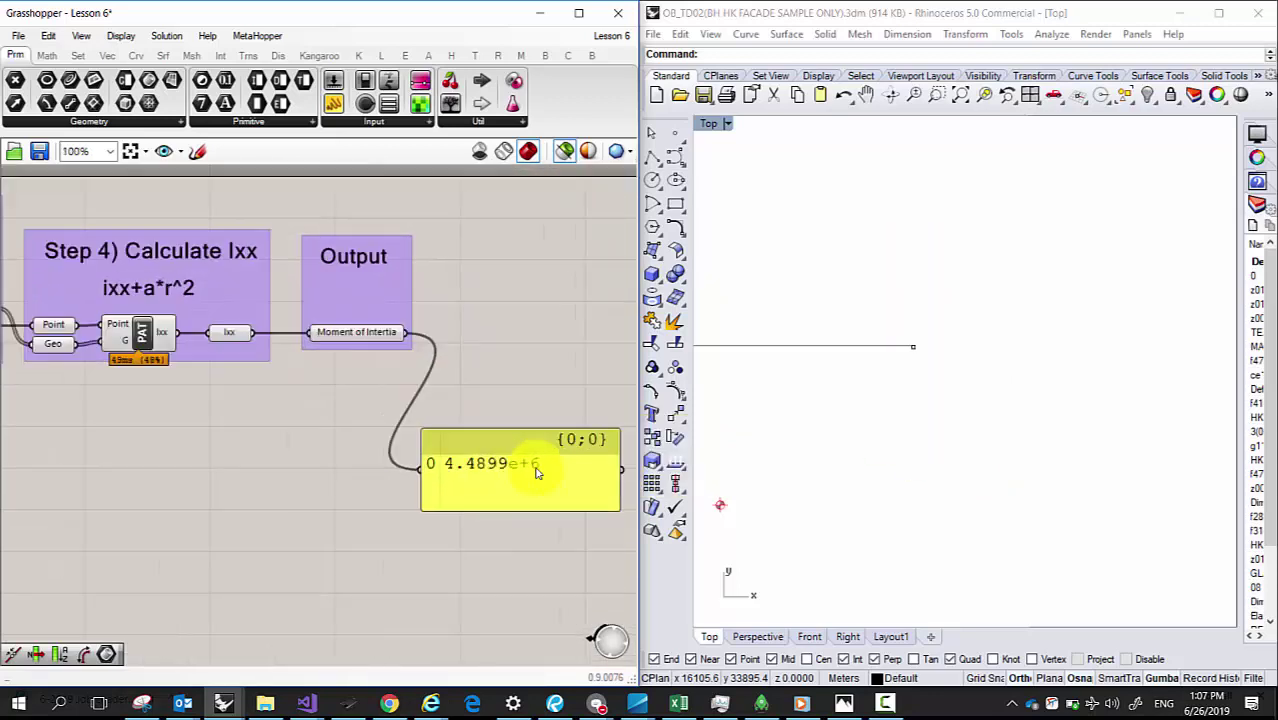
click(1153, 105)
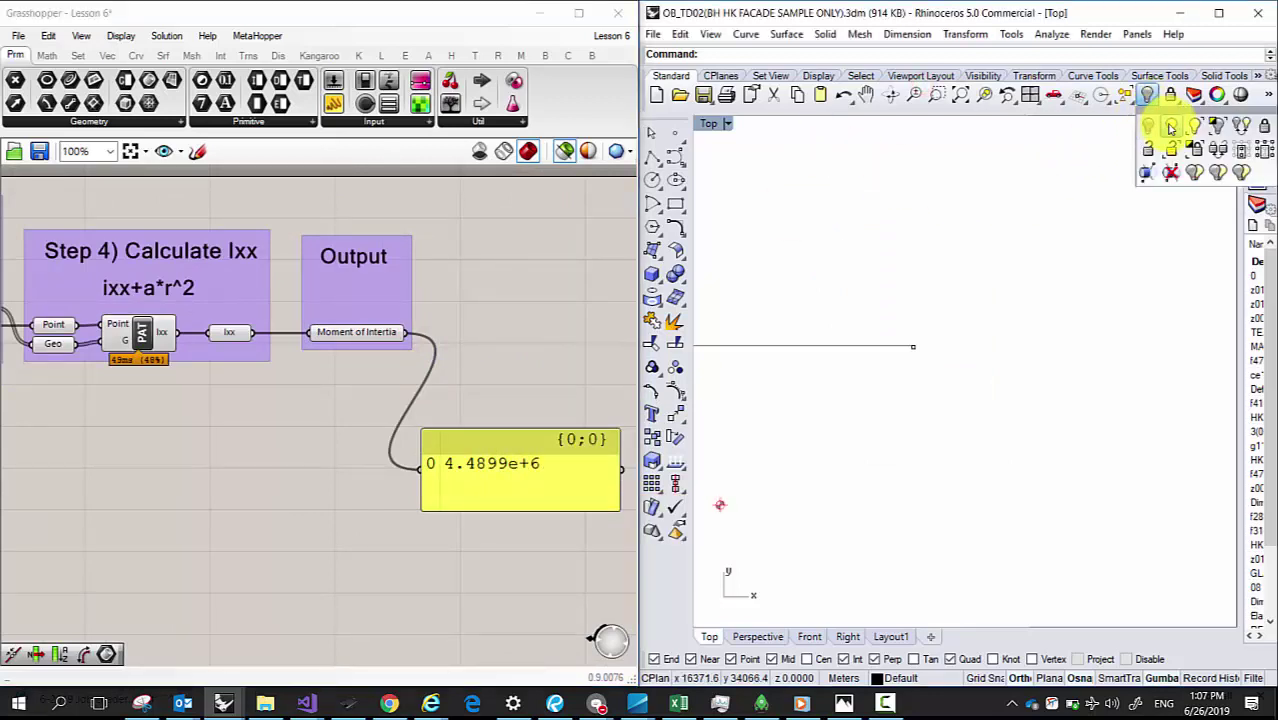
click(1166, 127)
drag(1034, 443, 950, 335)
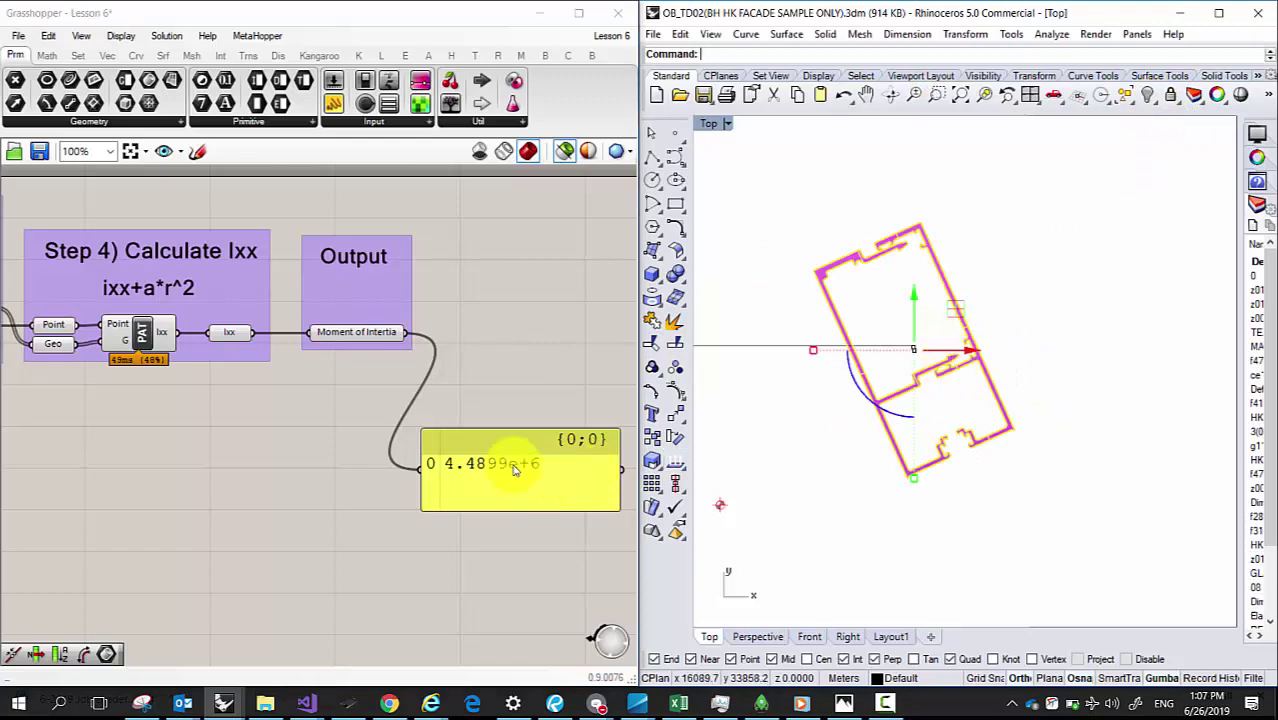
Step: Capture the enlarged Moment of Inertia panel with the Snipping Tool for comparison
scroll(495, 458, up, 5)
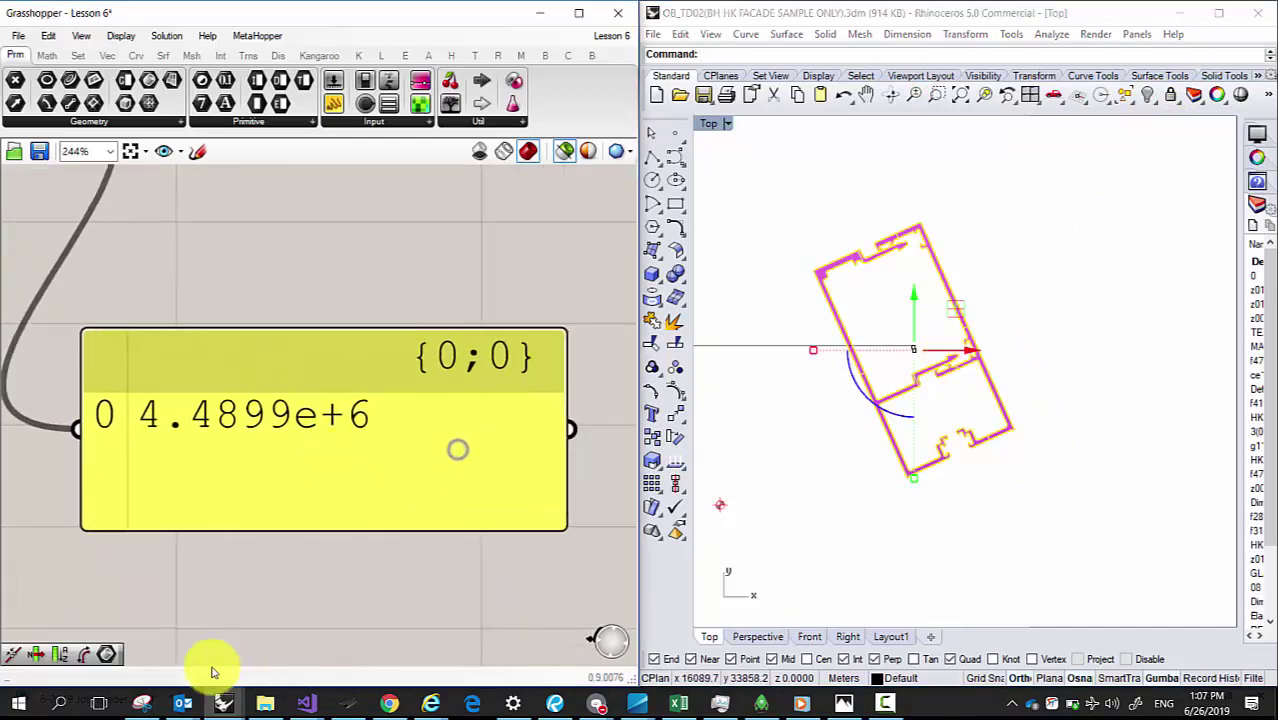
click(128, 706)
click(125, 52)
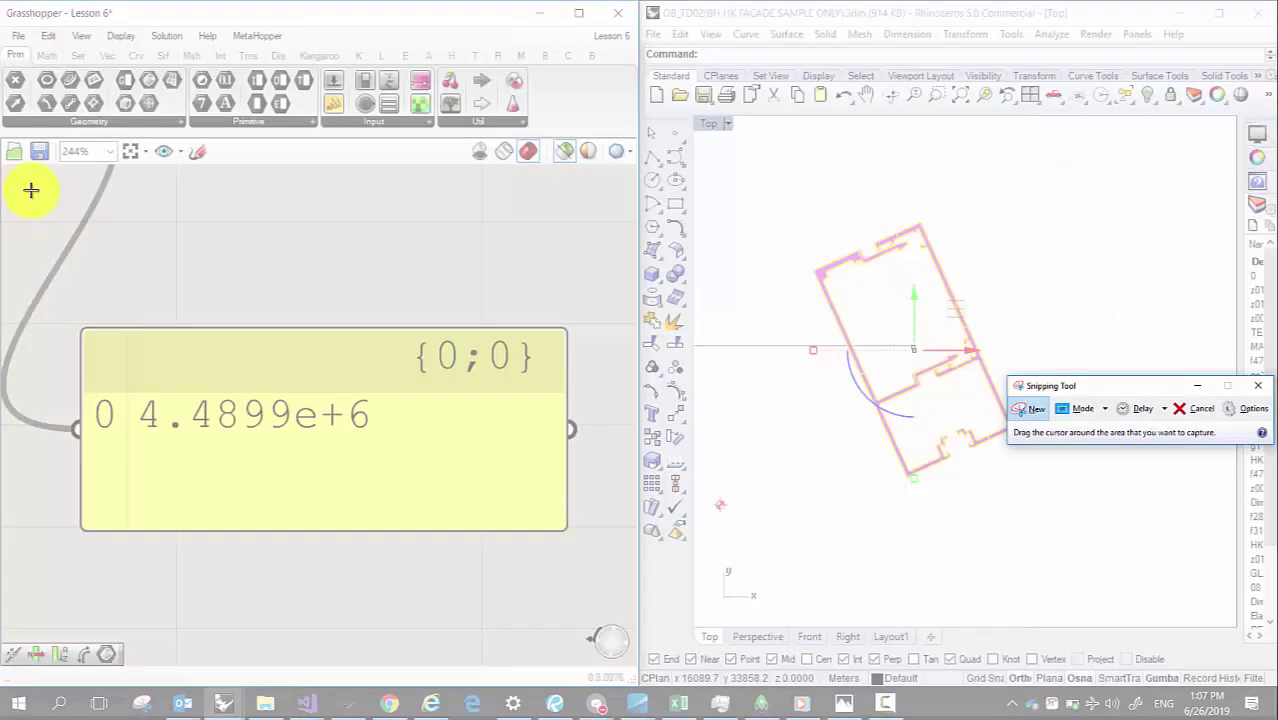
mouse_move(33, 194)
mouse_down()
mouse_move(601, 555)
mouse_move(616, 614)
mouse_up()
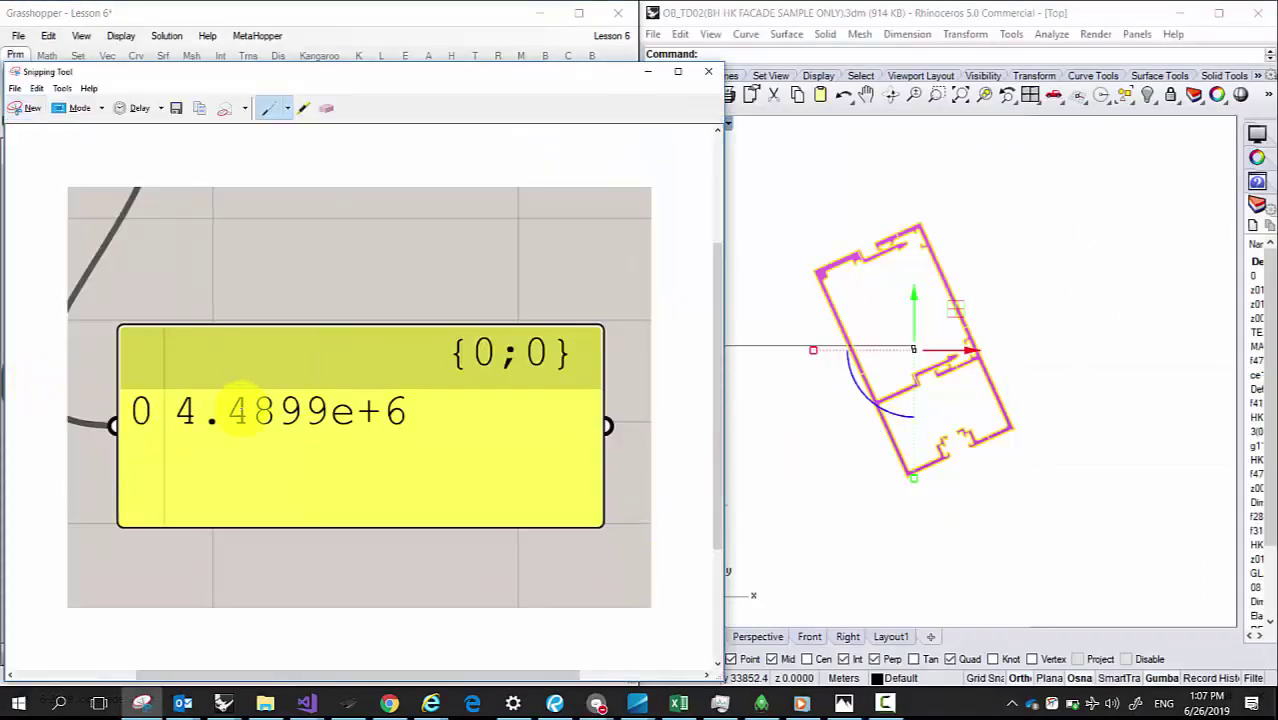
Step: Turn off Ortho in Rhino and rotate the selected section with the gumball until its long sides stand vertical
click(879, 306)
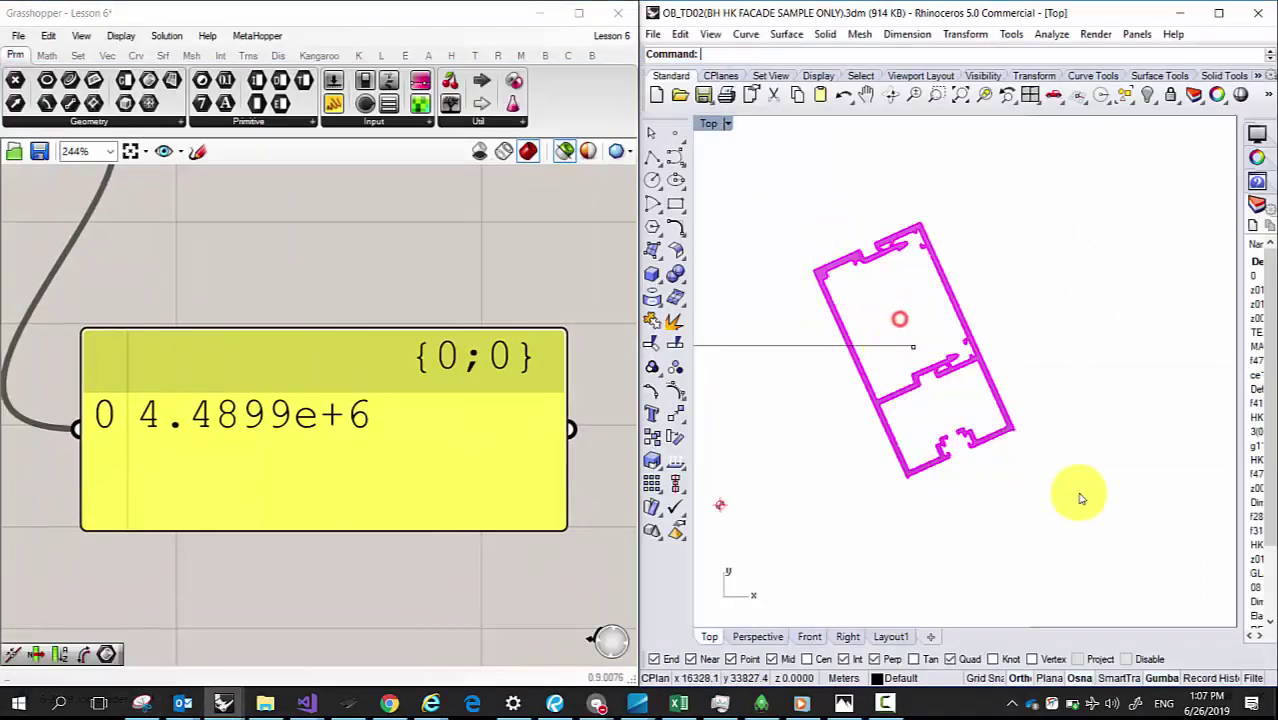
drag(1075, 475, 912, 345)
drag(858, 397, 846, 365)
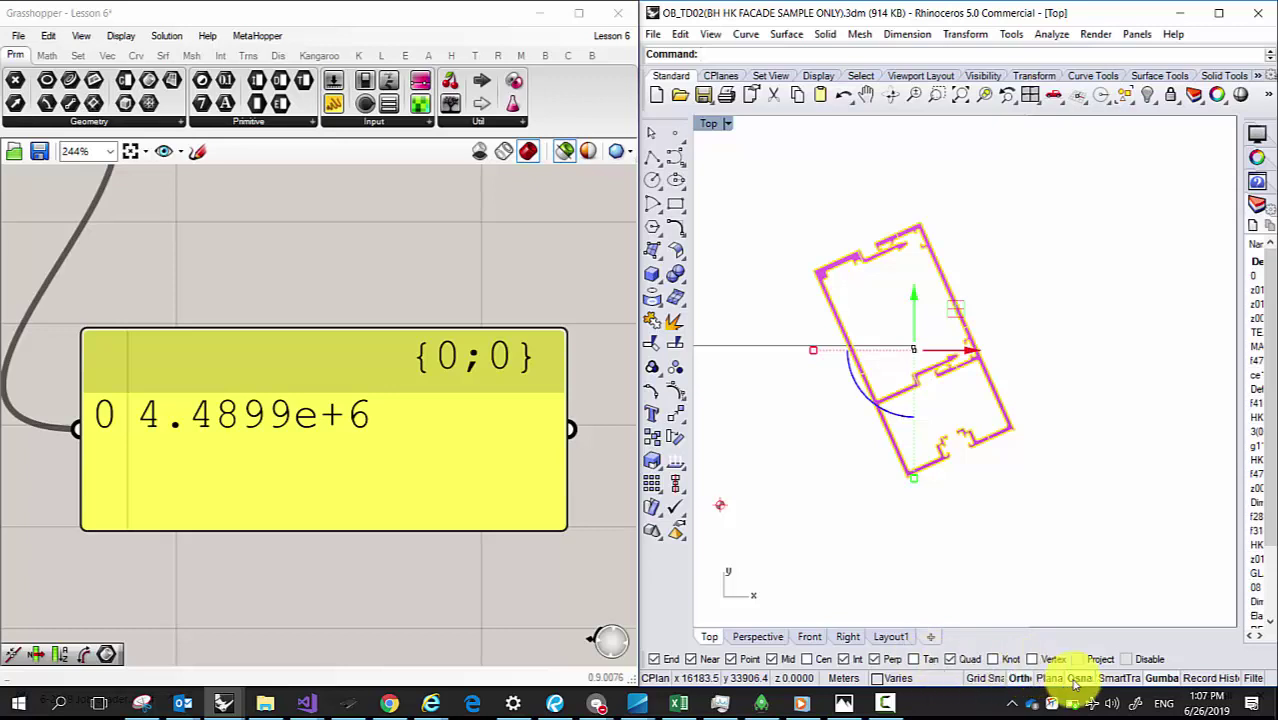
click(1027, 678)
drag(858, 388, 826, 368)
Step: Run AreaMoments on the rotated section to read its moments of inertia about the centroid
text(areamoments)
key(Return)
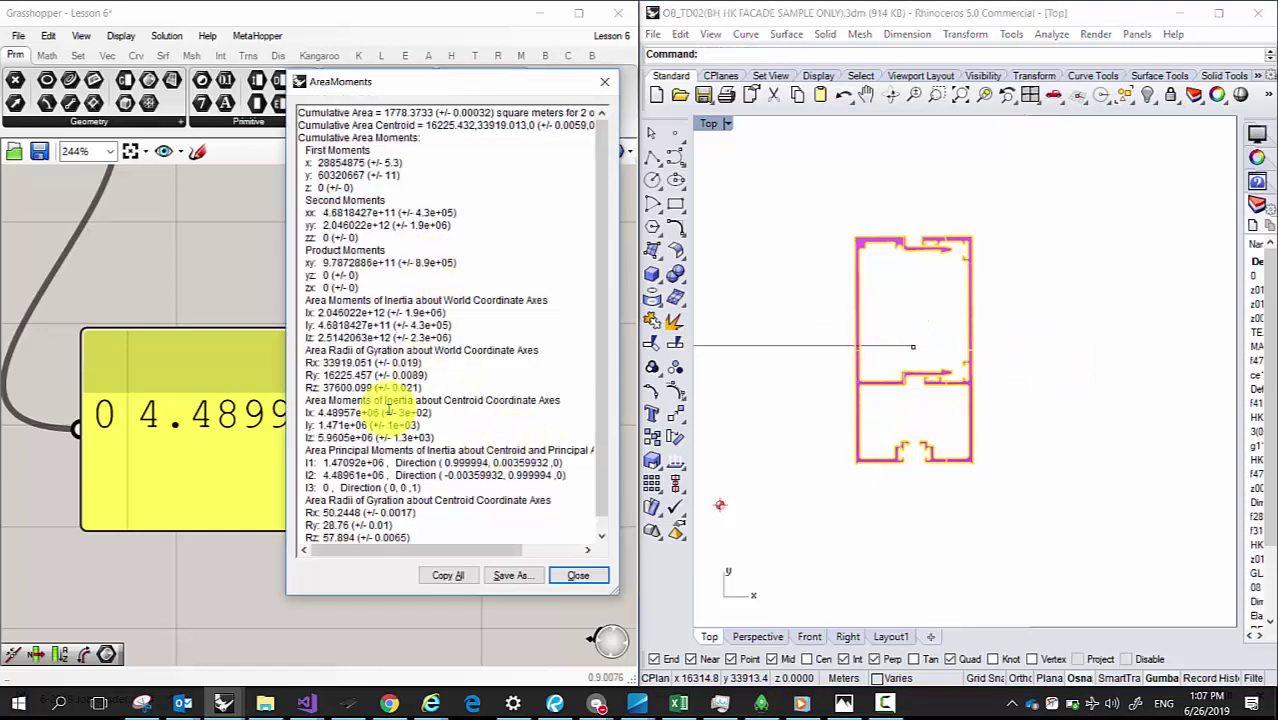
Step: Compare the report's Ix about the centroid axes with the Grasshopper Moment of Inertia panel, then close the AreaMoments report
drag(432, 412, 306, 412)
drag(378, 82, 846, 100)
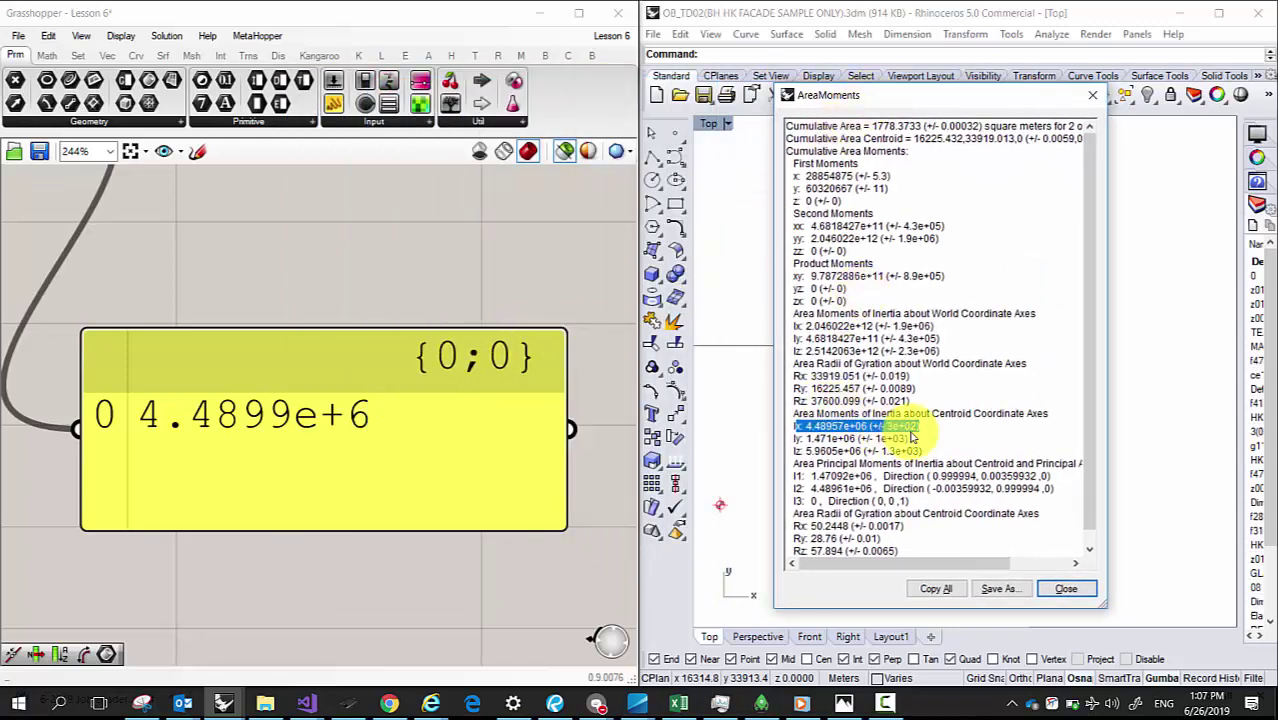
click(291, 346)
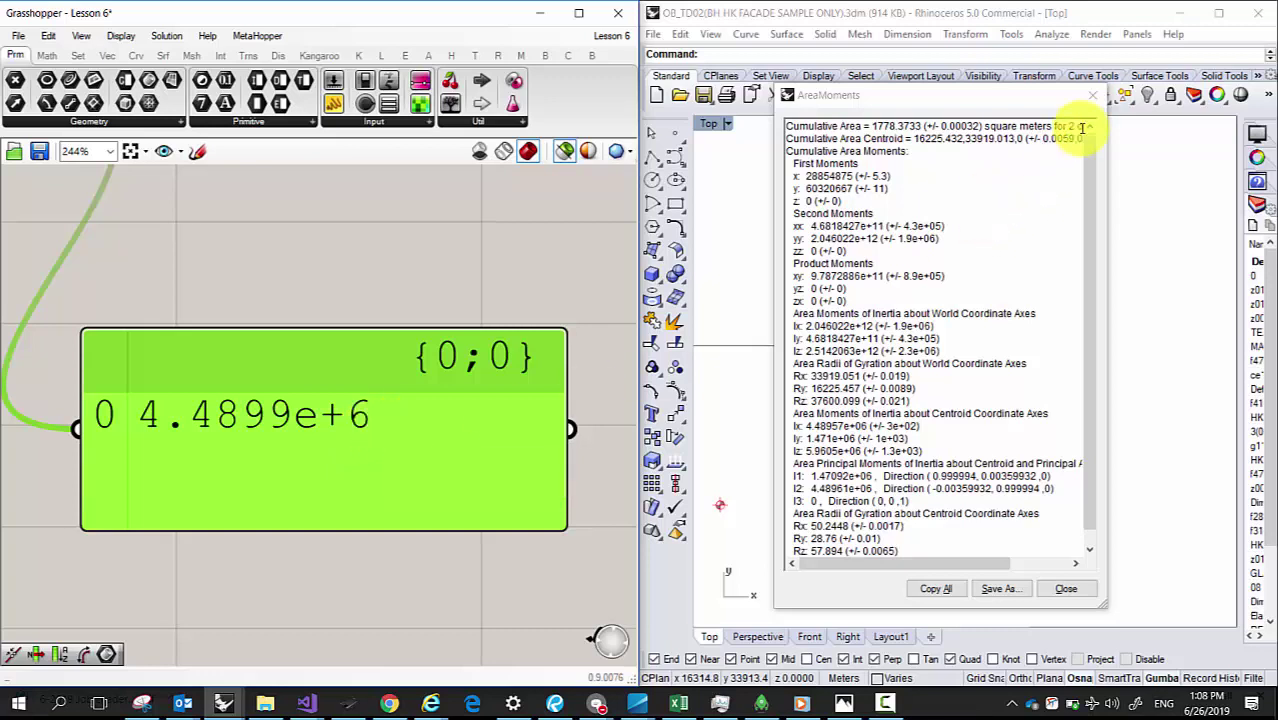
click(1092, 95)
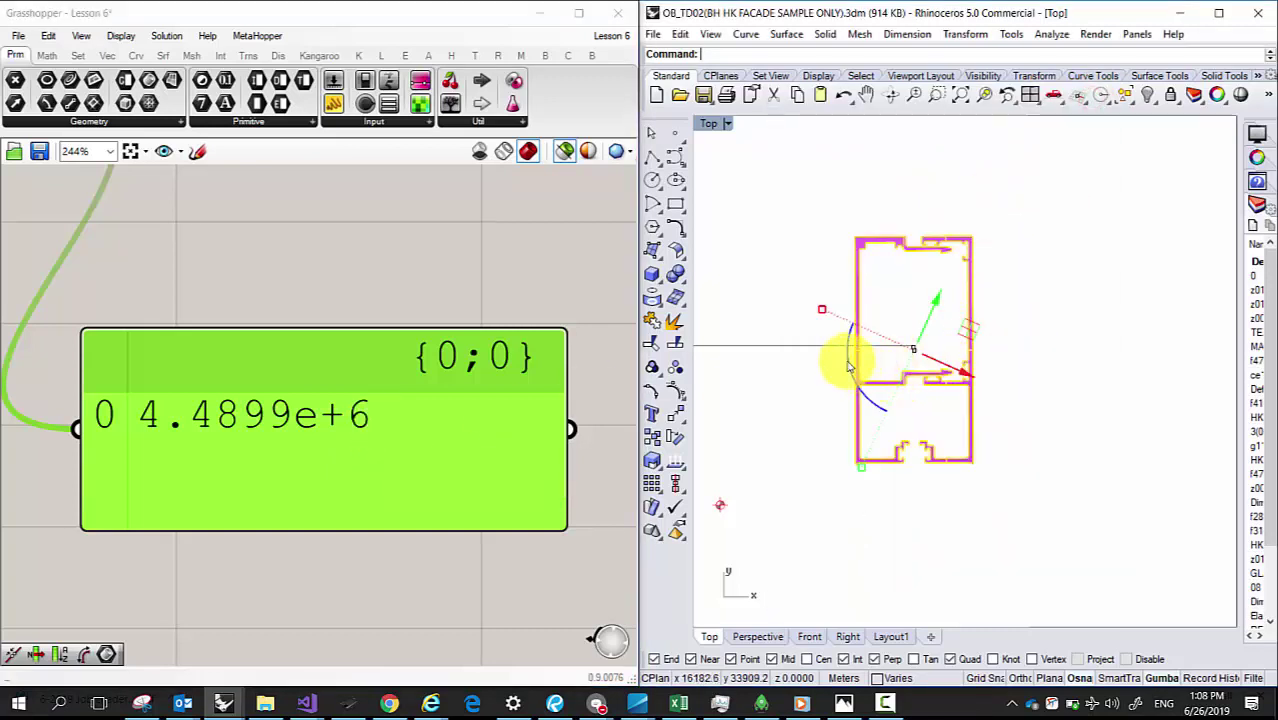
Step: Rotate the section slightly counterclockwise off the vertical with the gumball and save the Grasshopper definition
drag(845, 357, 795, 388)
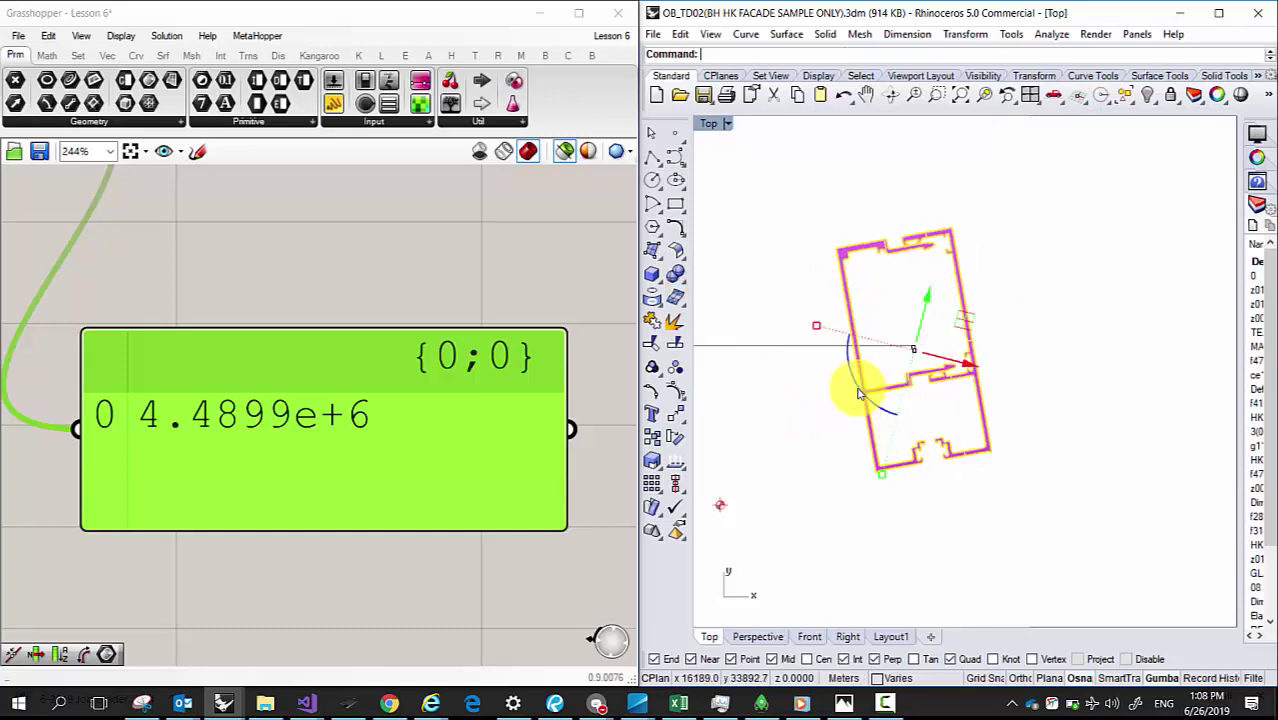
scroll(499, 391, down, 8)
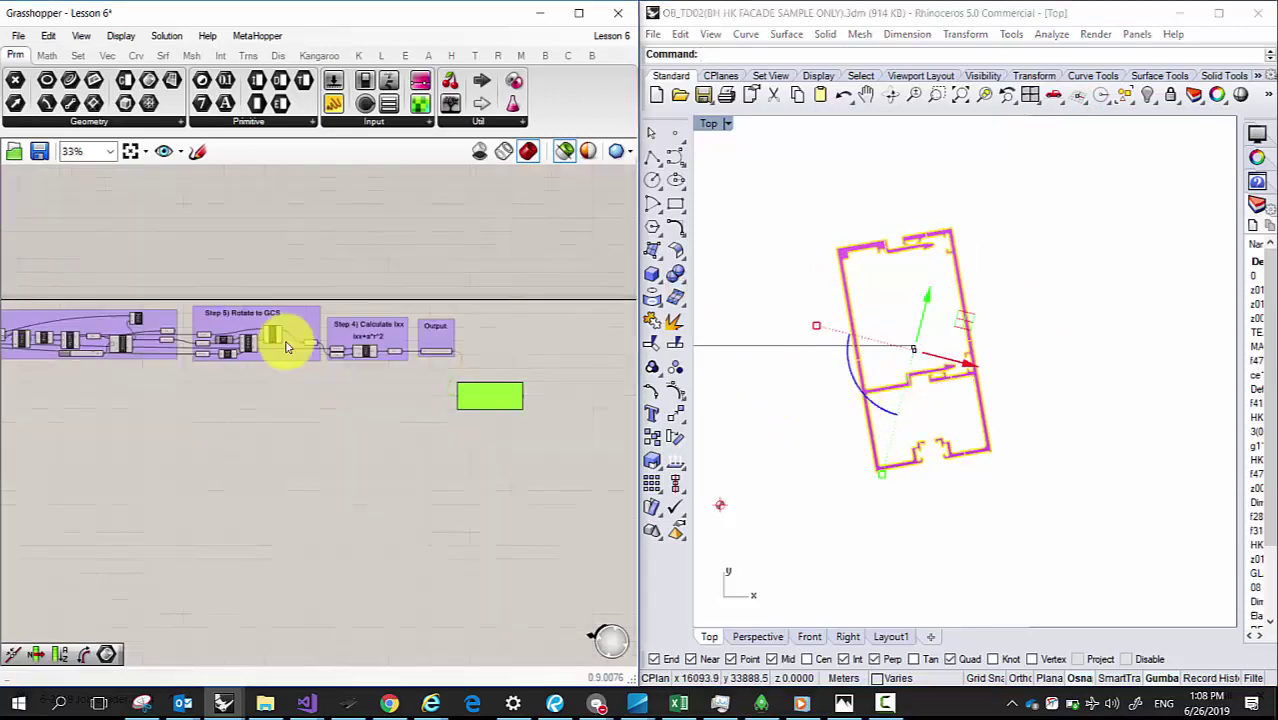
scroll(233, 358, up, 3)
right_drag(200, 357, 165, 362)
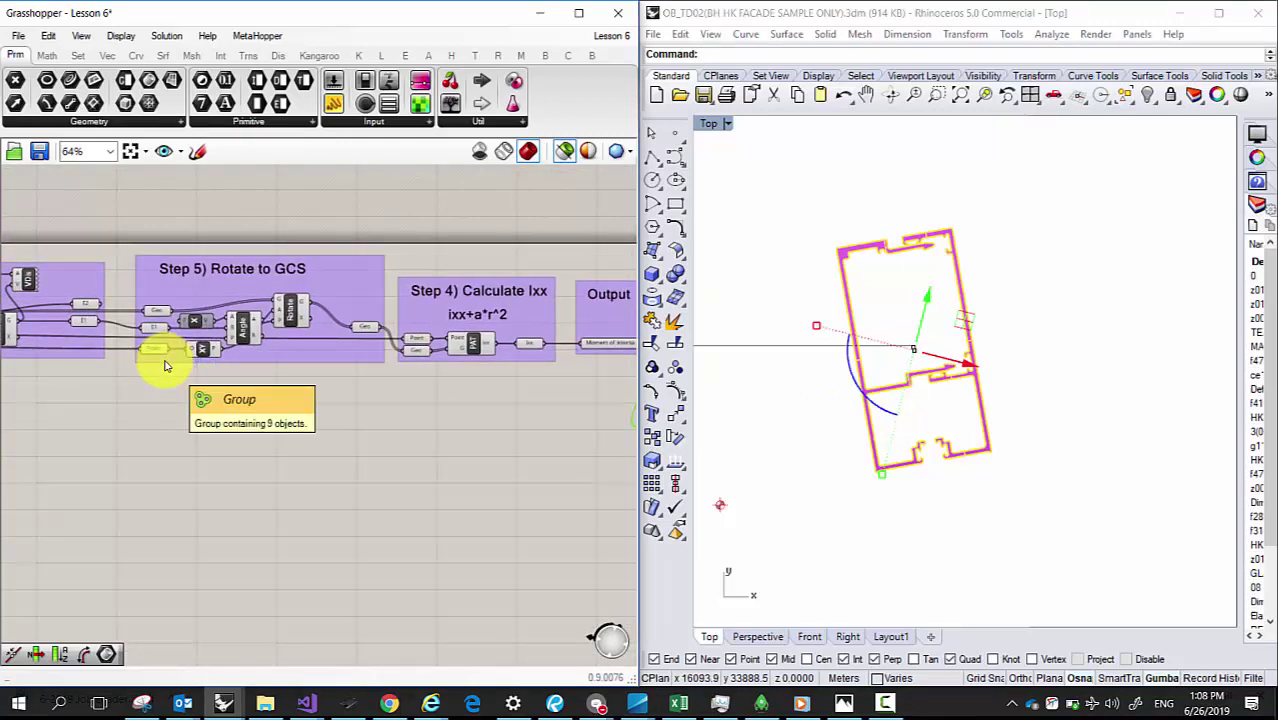
click(39, 151)
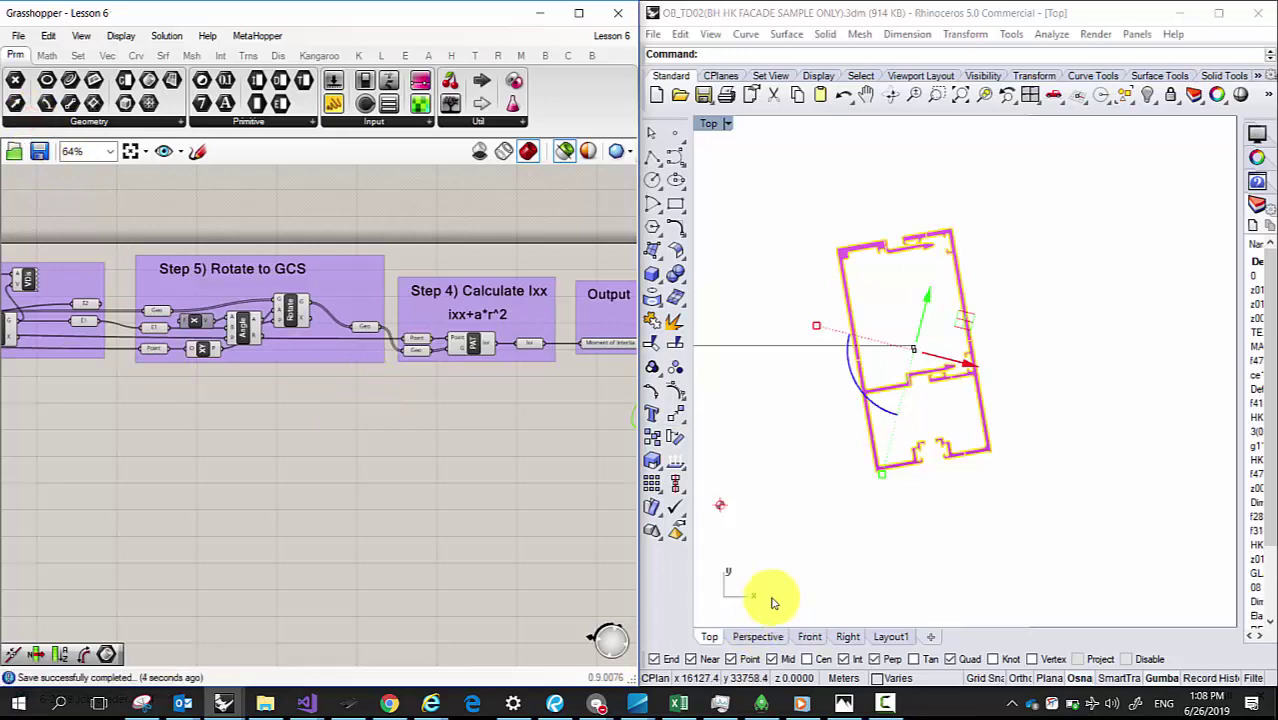
Step: Switch to Photos and browse from the MOI 6.JPG sketch to the moment of intertia v1.JPG workflow sketch
click(833, 702)
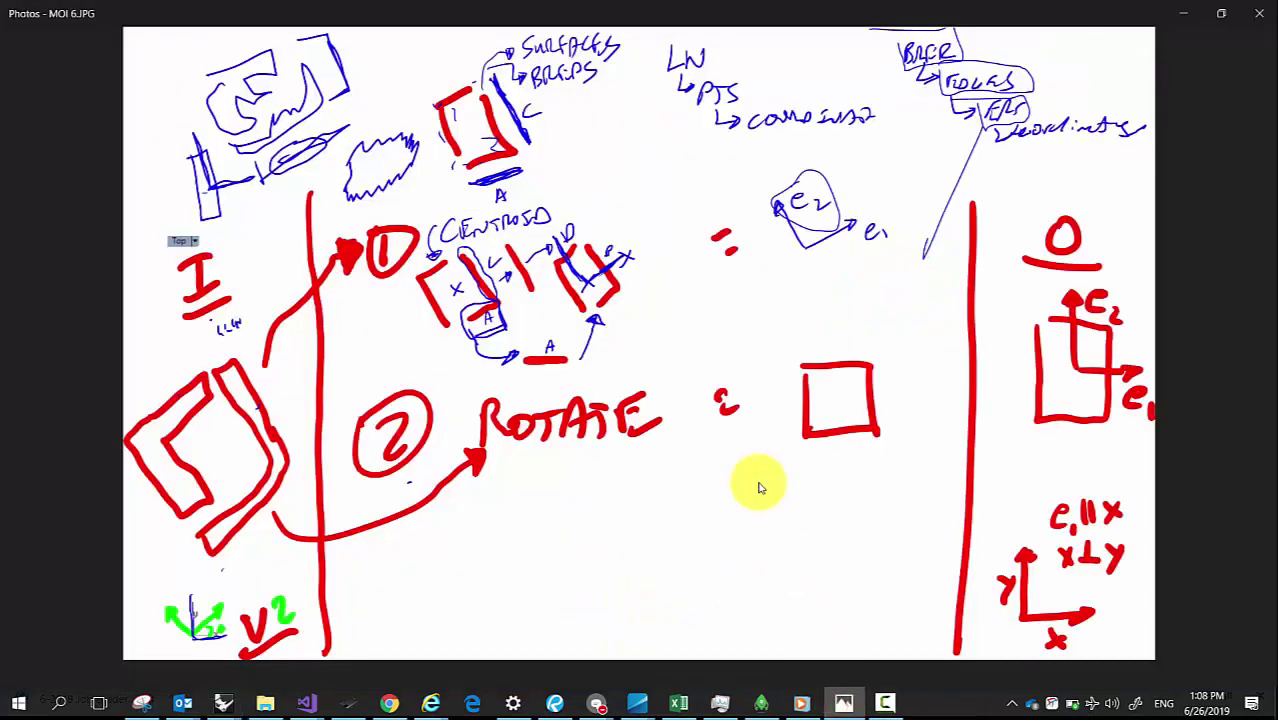
click(733, 464)
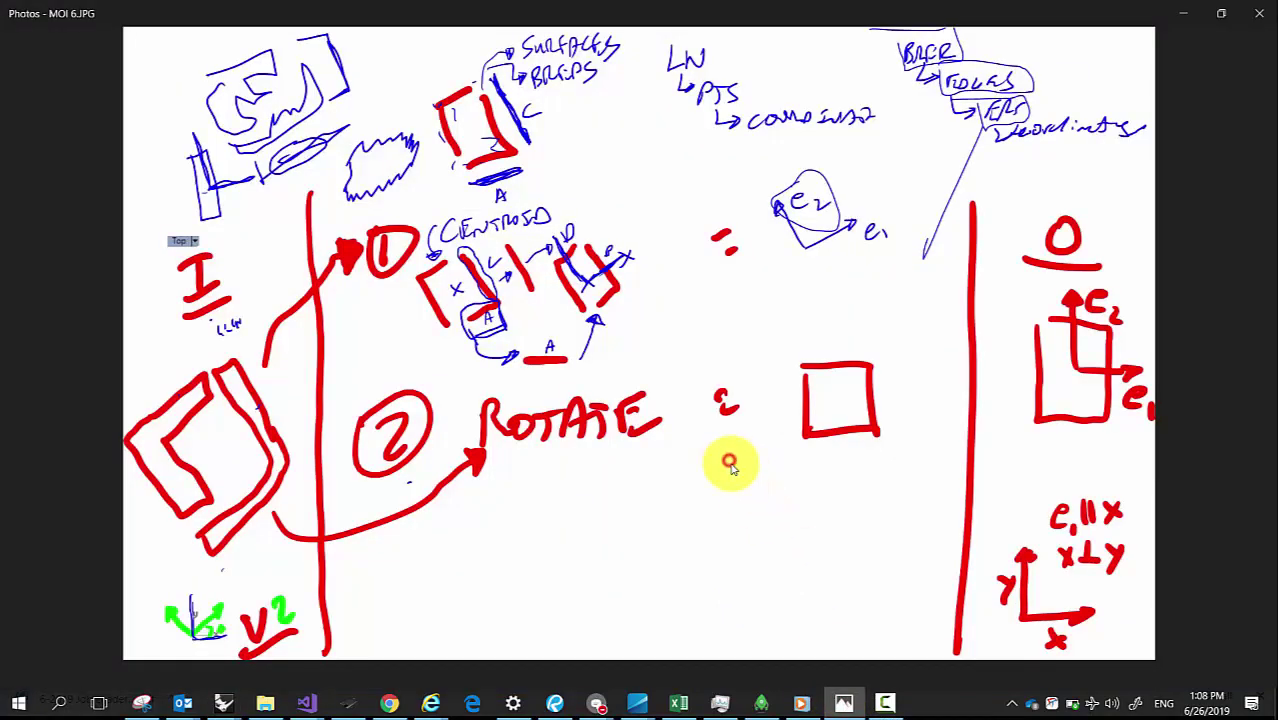
key(Right)
key(Right)
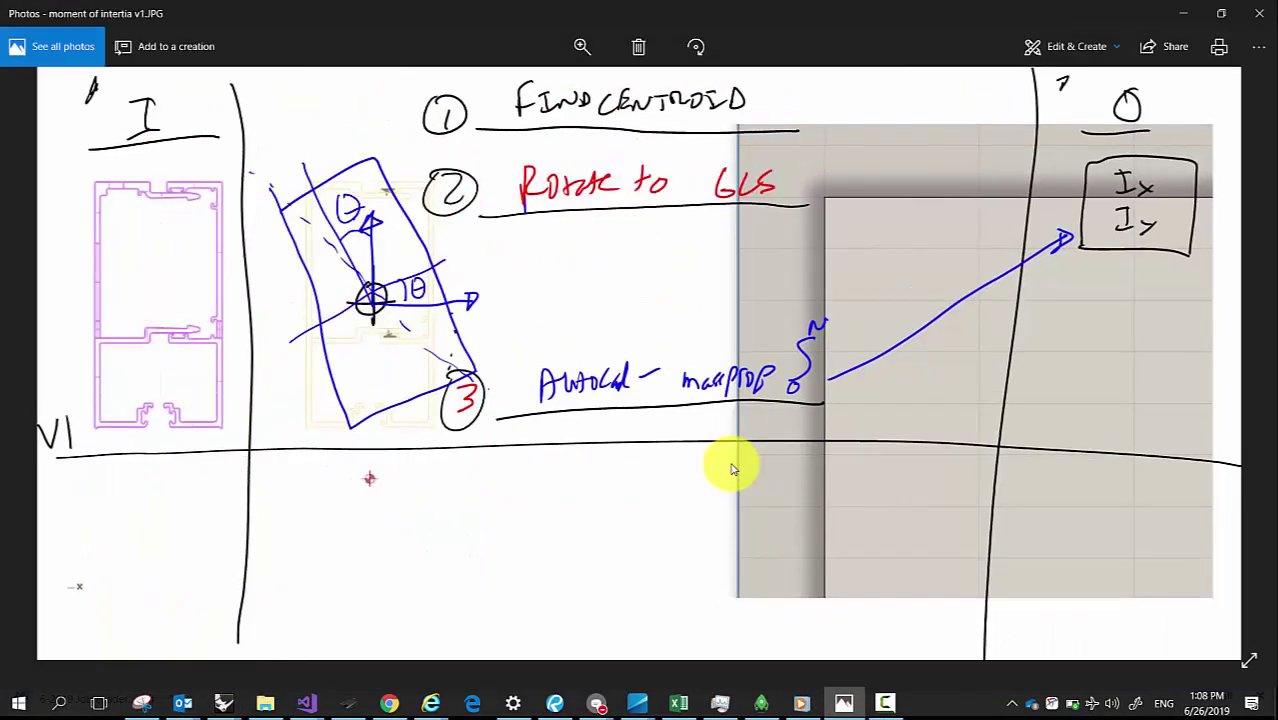
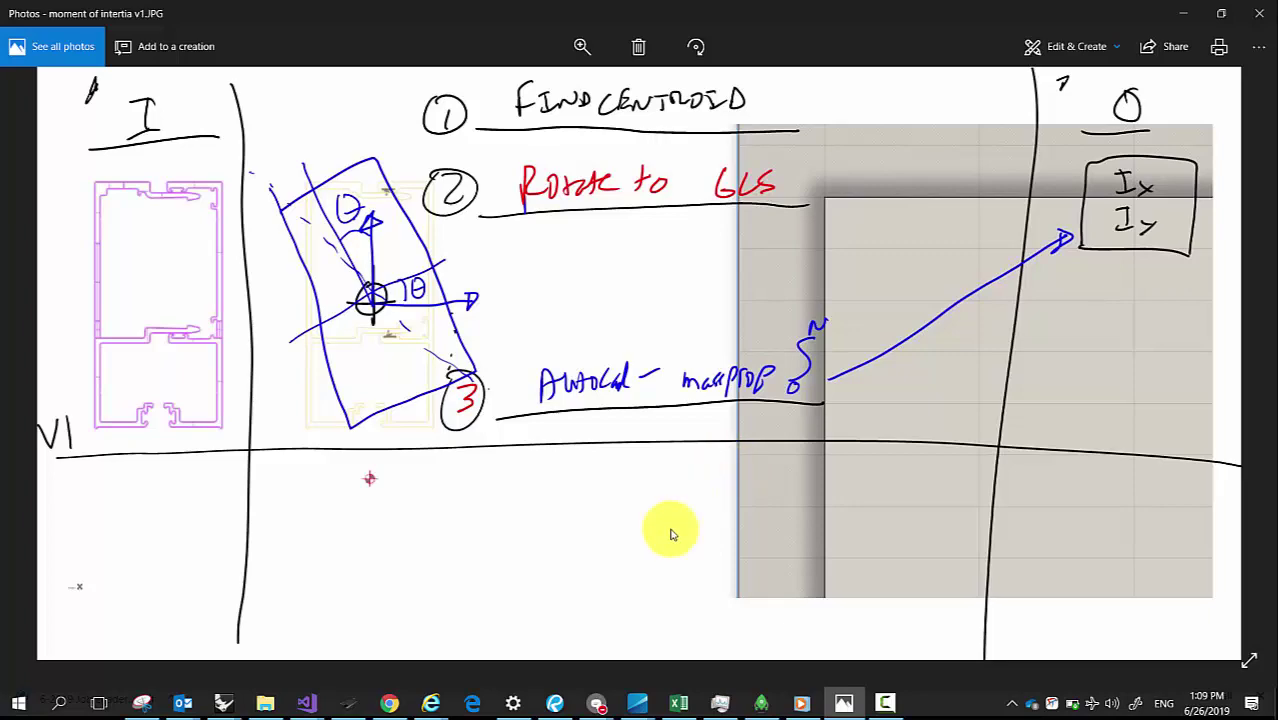
Step: Switch to the OB_TD02 Rhino file with Grasshopper and open the PAT cluster in the Step 4) Calculate Ixx group
click(226, 702)
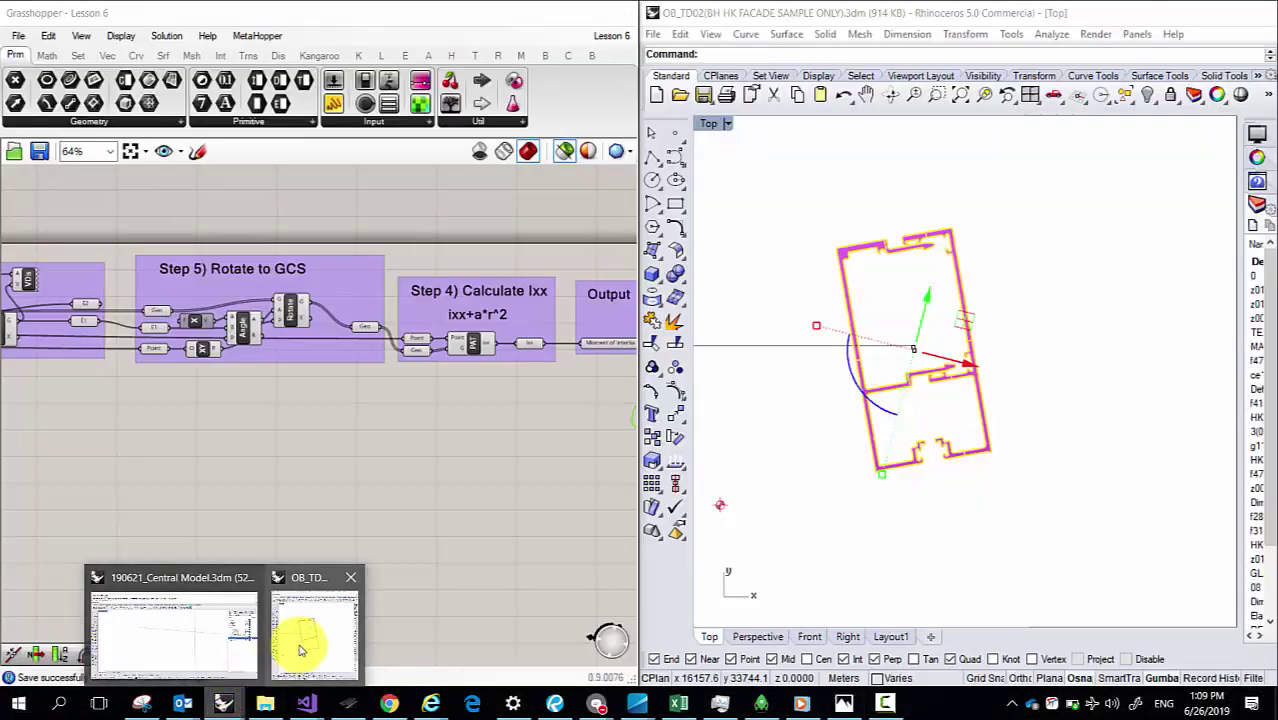
click(300, 645)
scroll(277, 477, down, 5)
scroll(183, 371, up, 5)
scroll(191, 400, down, 3)
scroll(188, 399, up, 5)
scroll(471, 411, down, 6)
right_drag(505, 405, 222, 408)
right_drag(555, 450, 217, 448)
scroll(514, 402, up, 5)
scroll(549, 437, up, 3)
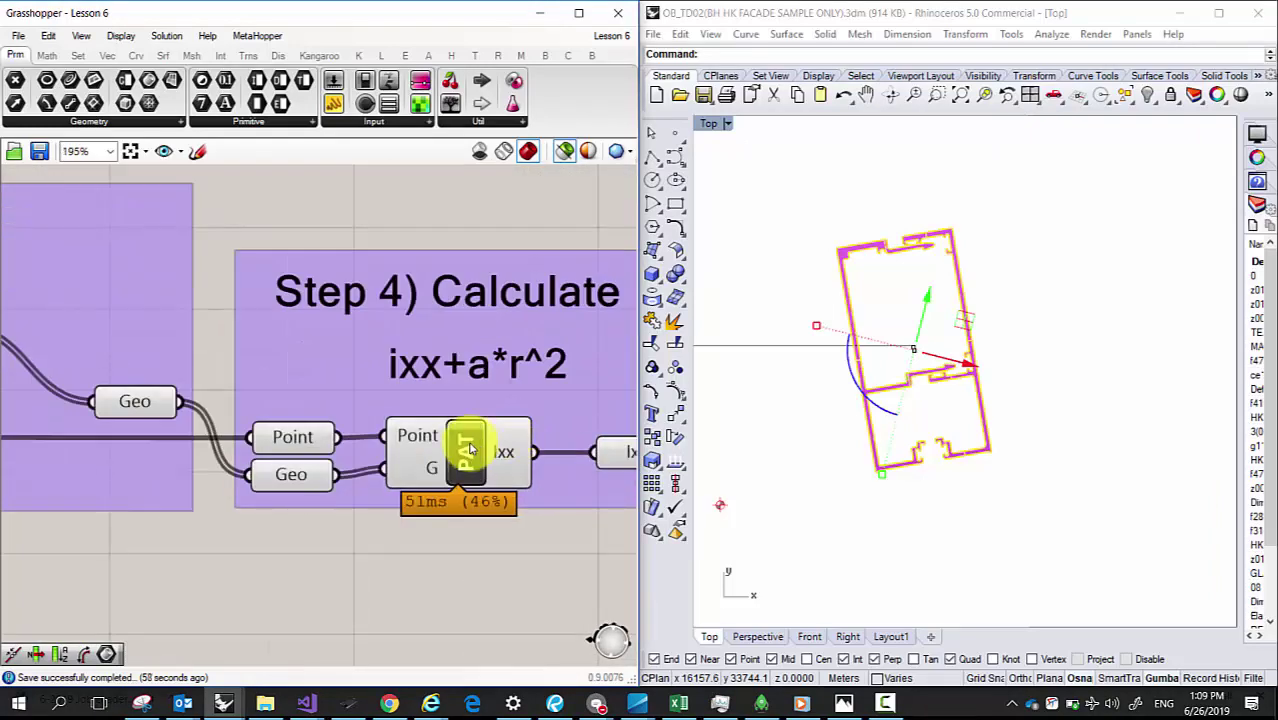
double_click(512, 440)
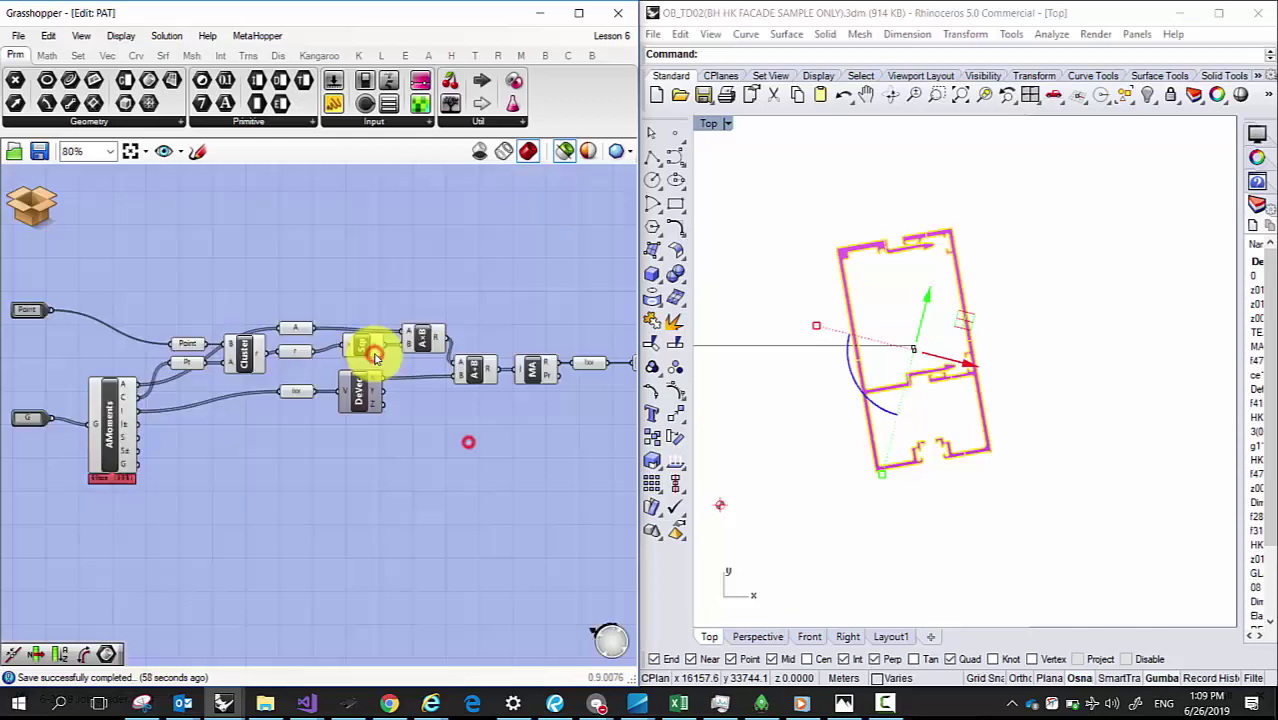
Step: Close the PAT cluster and select the components in the Step 4) Determine LCS group
click(38, 212)
click(110, 214)
scroll(360, 354, down, 4)
right_drag(284, 365, 354, 367)
drag(424, 378, 163, 289)
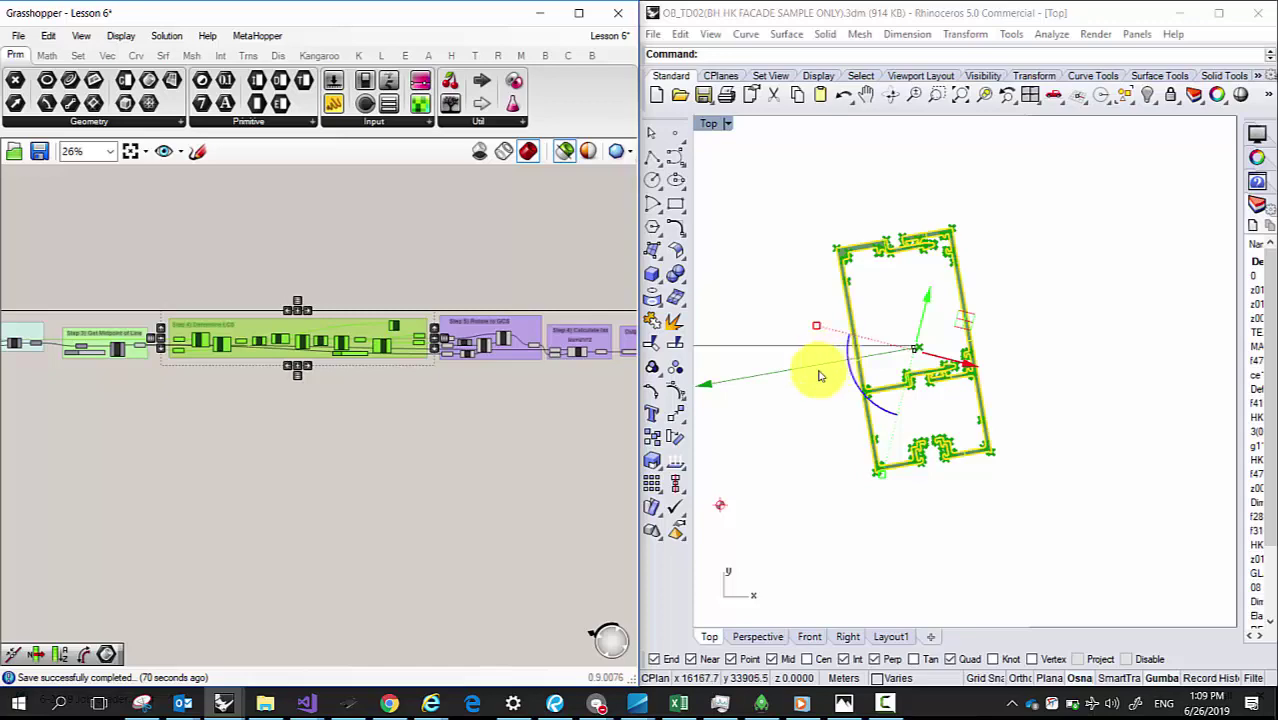
Step: Select the Geo parameter in the Input group and the tilted section in the Top view
scroll(442, 379, up, 8)
right_drag(300, 203, 408, 275)
scroll(471, 297, down, 8)
right_drag(174, 323, 354, 373)
scroll(78, 353, up, 4)
scroll(76, 349, up, 4)
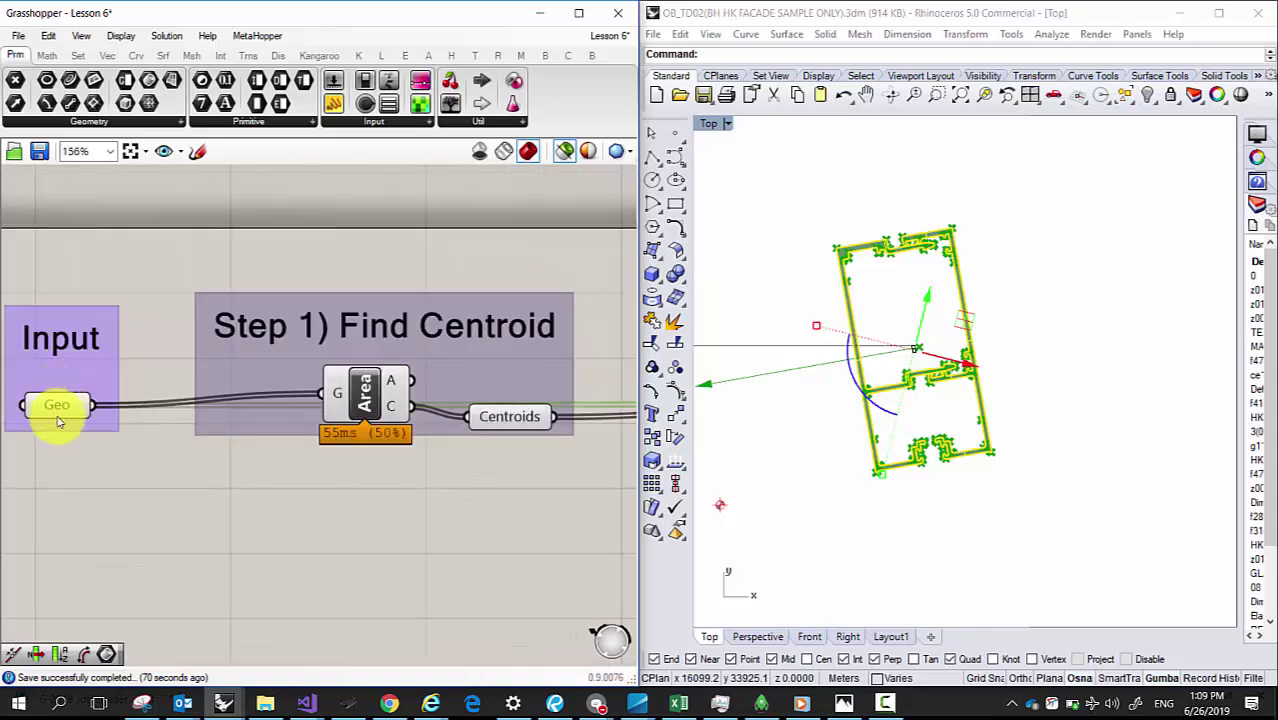
click(57, 411)
drag(1040, 277, 697, 183)
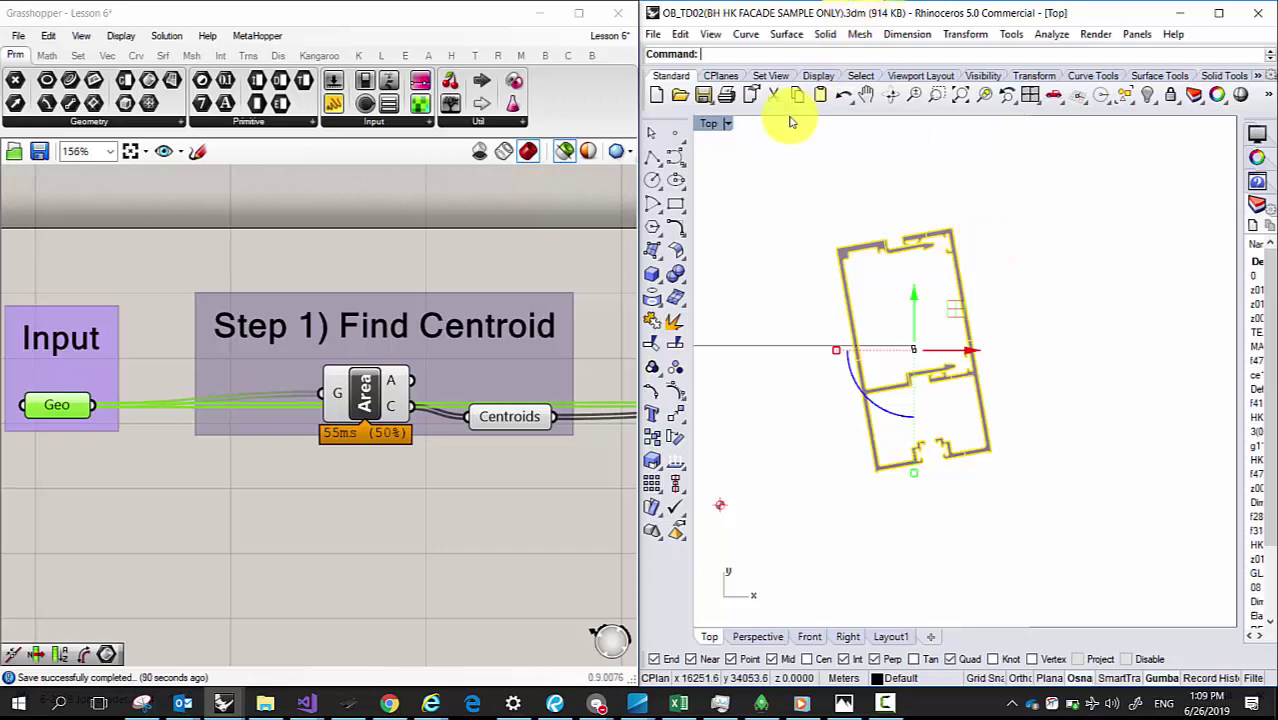
Step: Examine the definition from Step 1) Find Centroid through the LCS and Rotate to GCS groups to the PAT cluster
scroll(420, 300, down, 3)
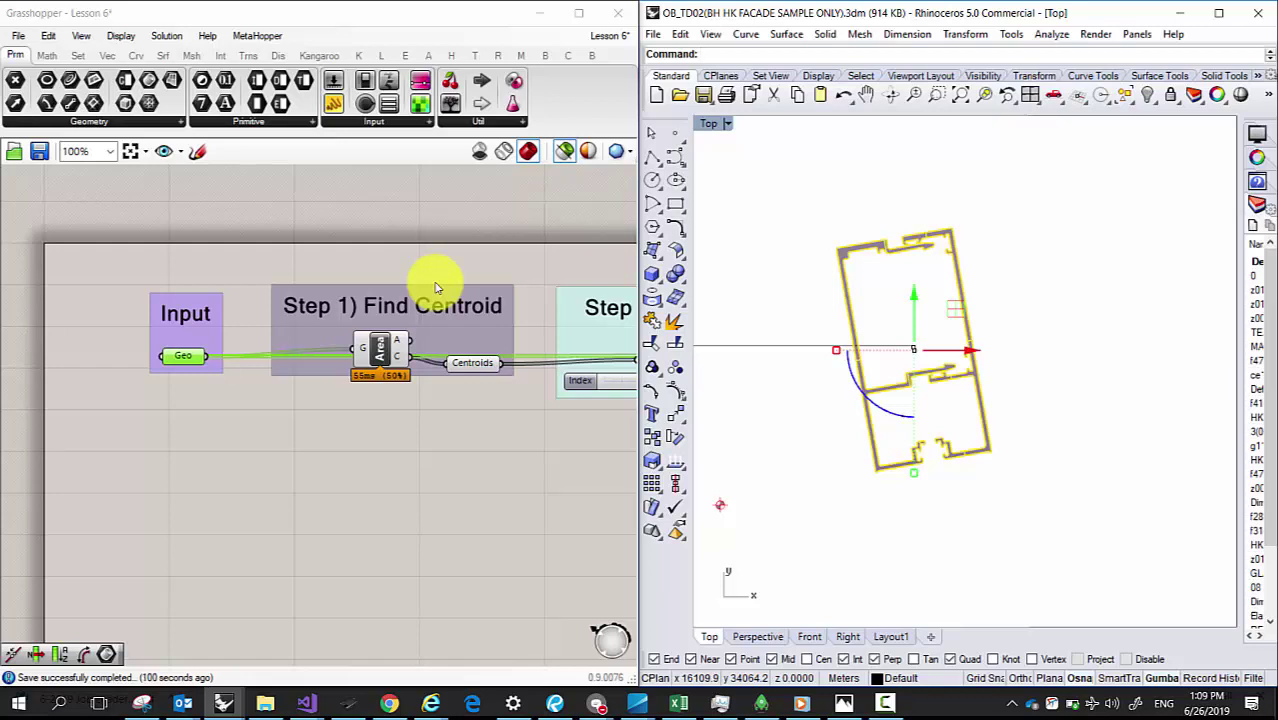
scroll(300, 414, down, 3)
right_drag(482, 412, 188, 394)
scroll(532, 408, up, 3)
drag(58, 246, 613, 391)
right_drag(608, 394, 231, 376)
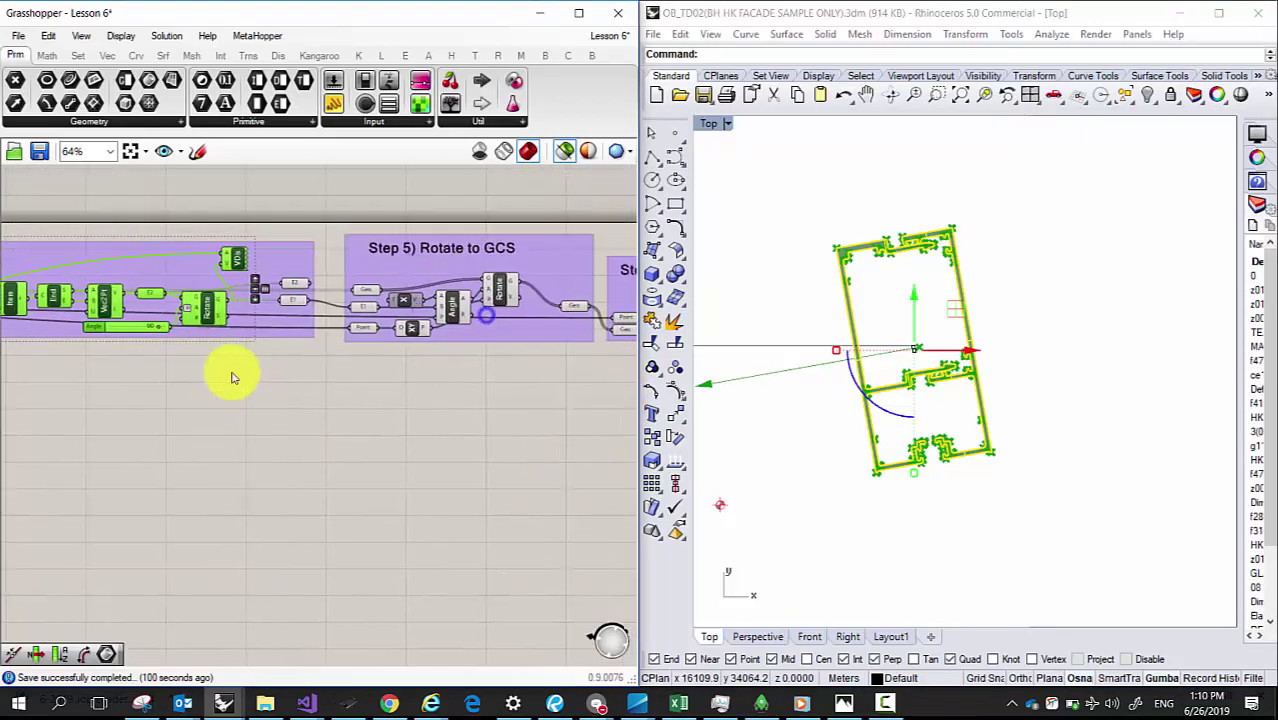
right_drag(396, 291, 172, 296)
scroll(565, 334, up, 1)
right_drag(488, 346, 394, 359)
scroll(380, 326, up, 3)
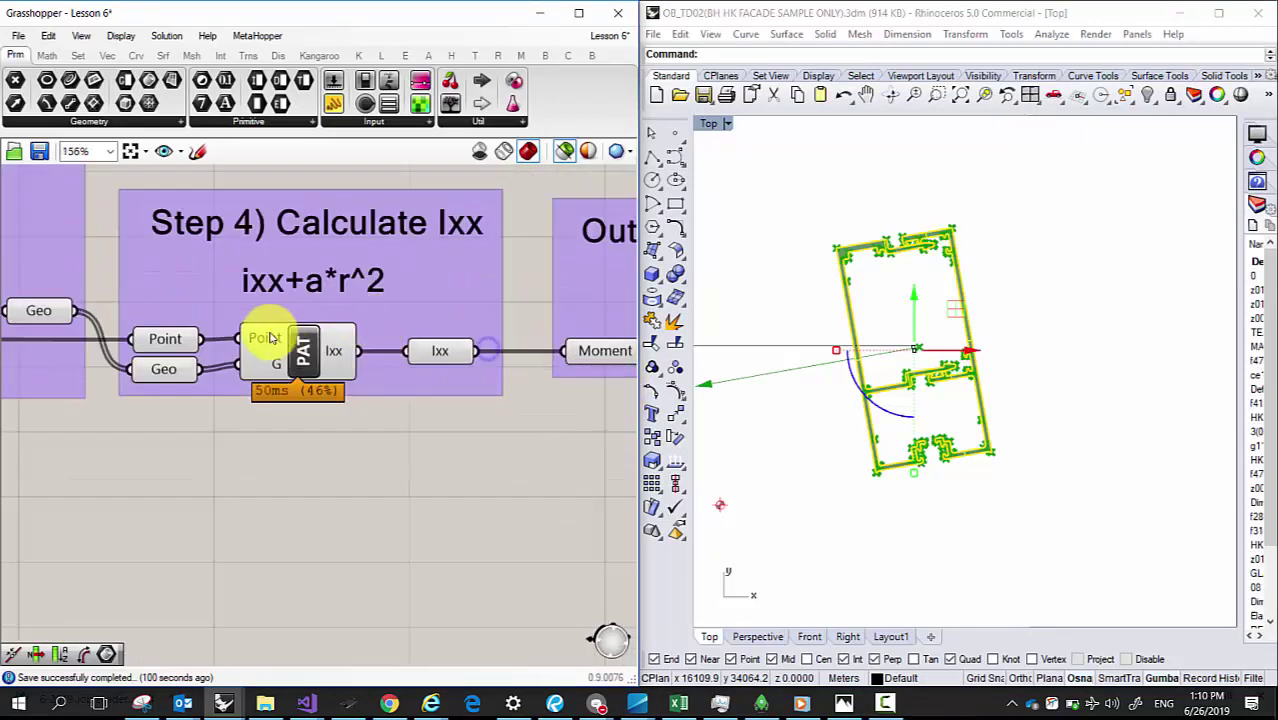
click(277, 341)
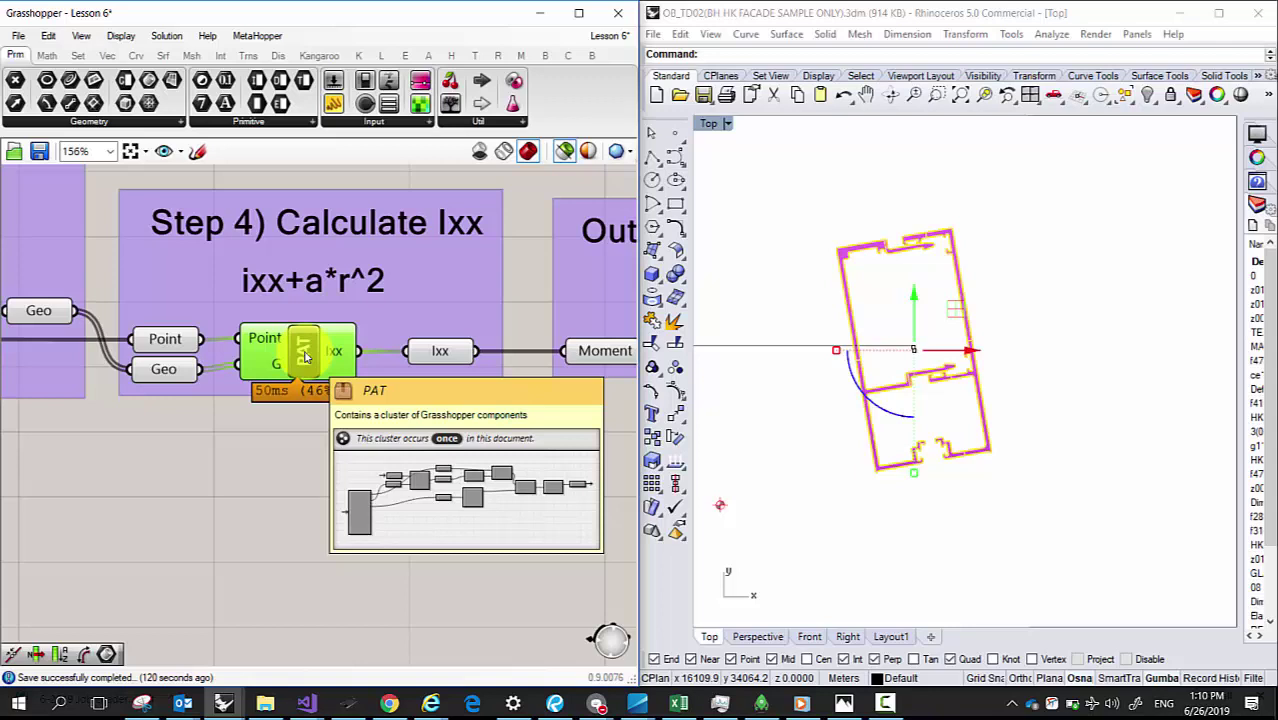
Step: Examine the Output group's Moment of Inertia parameter and the full chain of groups back to the Input
scroll(456, 337, down, 5)
scroll(488, 343, up, 4)
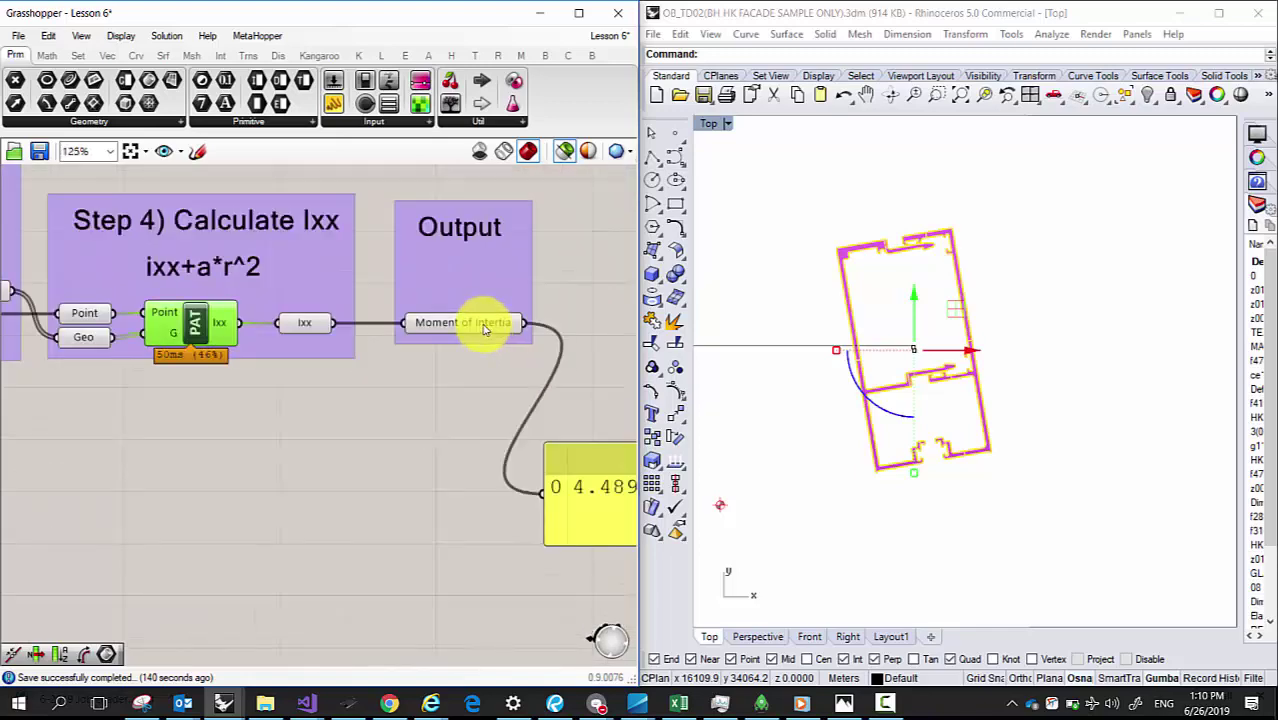
scroll(414, 351, down, 5)
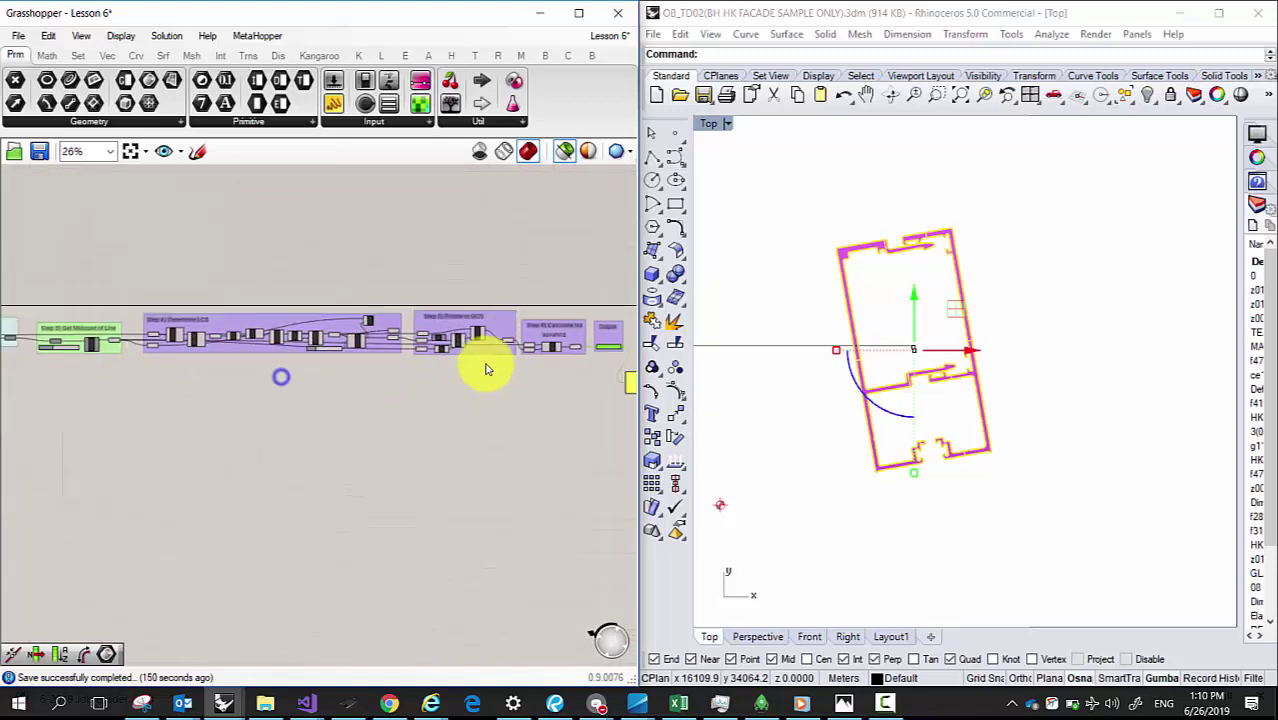
scroll(148, 348, down, 2)
scroll(314, 334, up, 6)
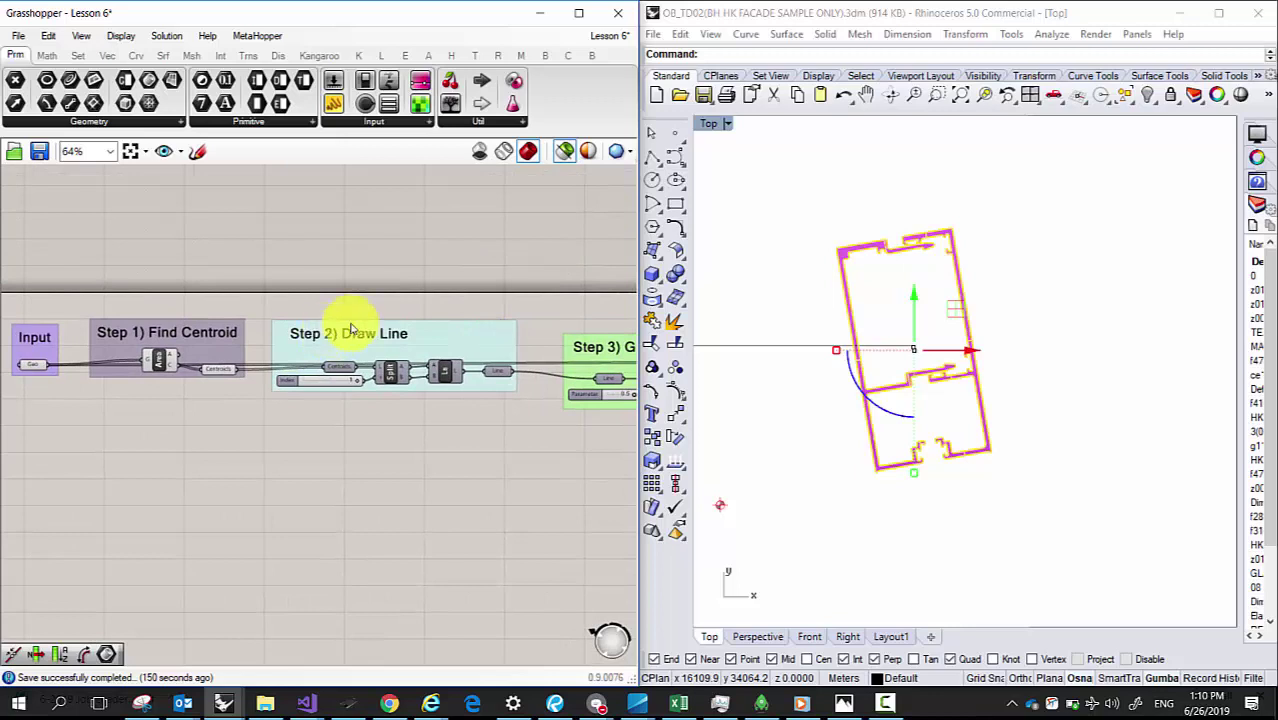
click(884, 705)
click(884, 706)
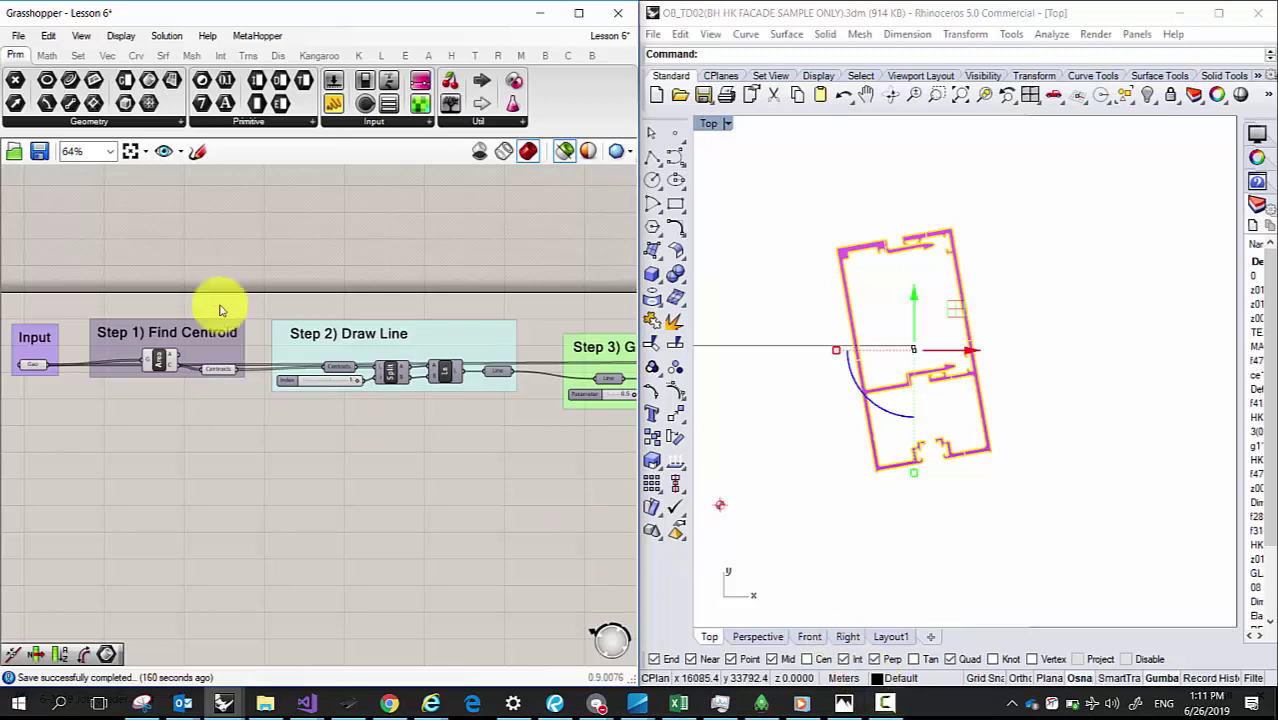
right_drag(396, 374, 115, 358)
scroll(206, 454, down, 2)
right_drag(466, 408, 239, 421)
scroll(428, 429, down, 3)
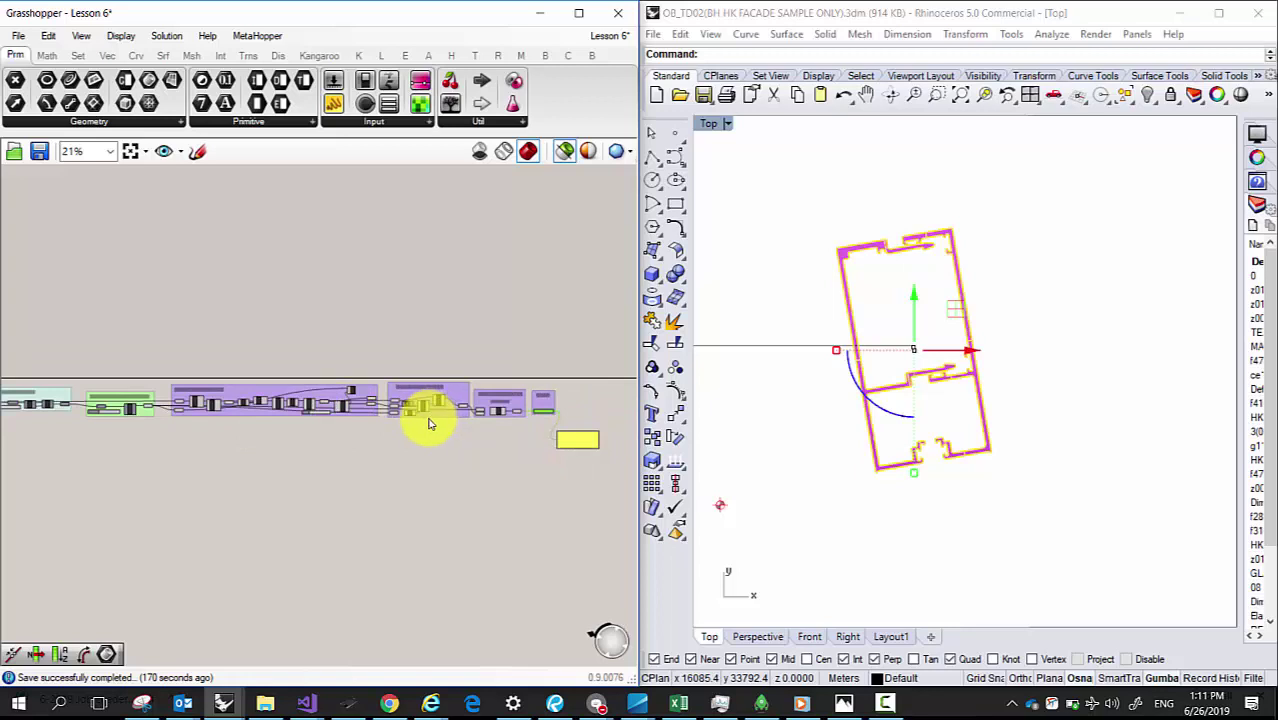
right_drag(282, 410, 485, 378)
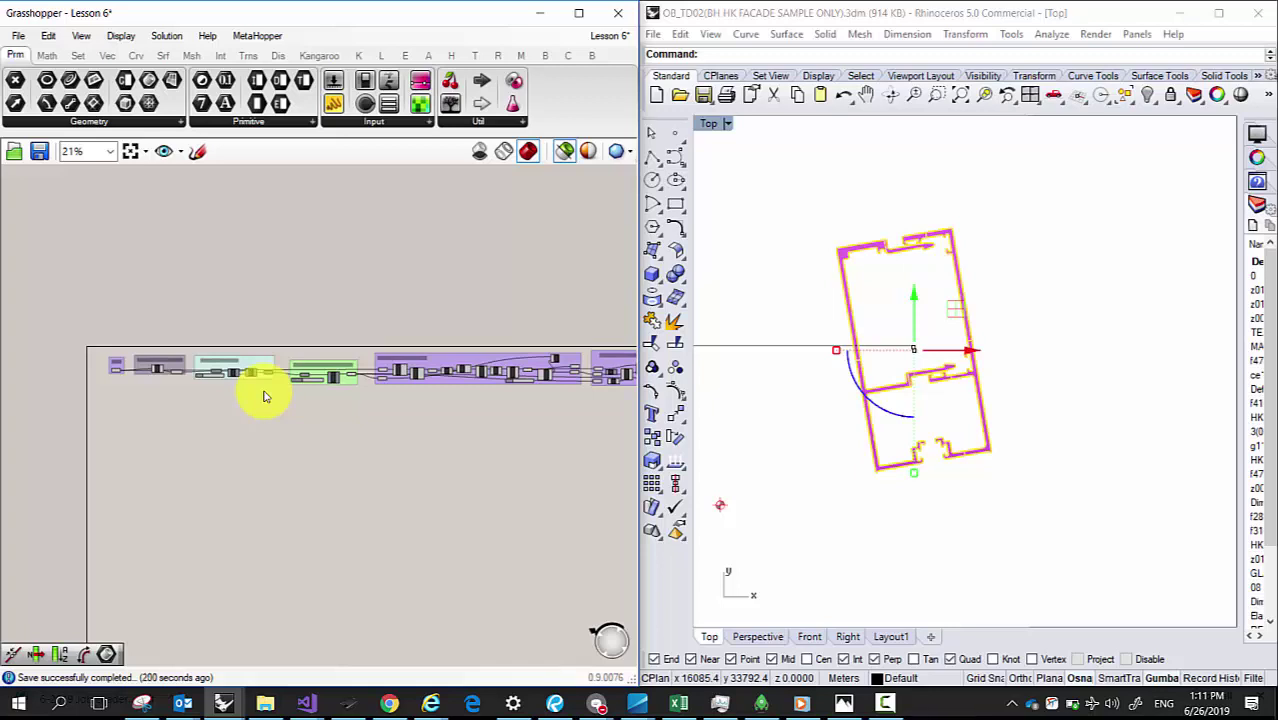
Step: Select the tilted section and copy it to the upper right of the original
click(907, 271)
scroll(899, 260, up, 3)
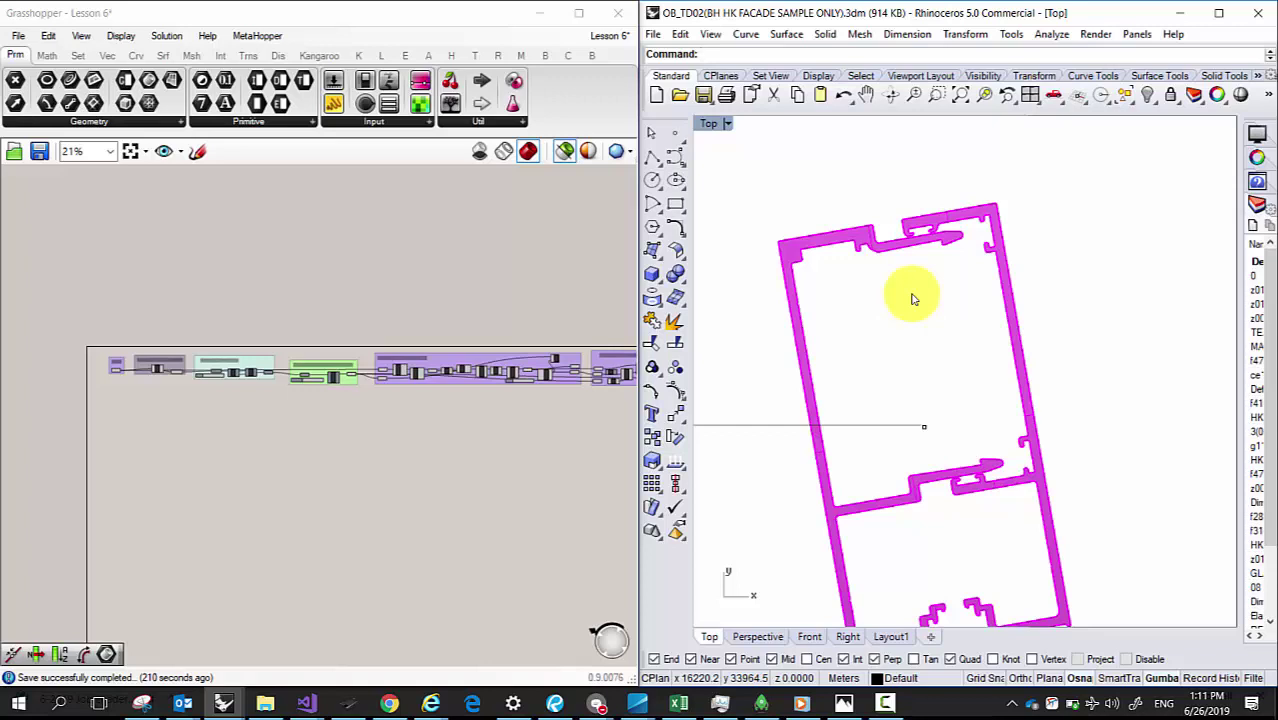
scroll(912, 298, down, 2)
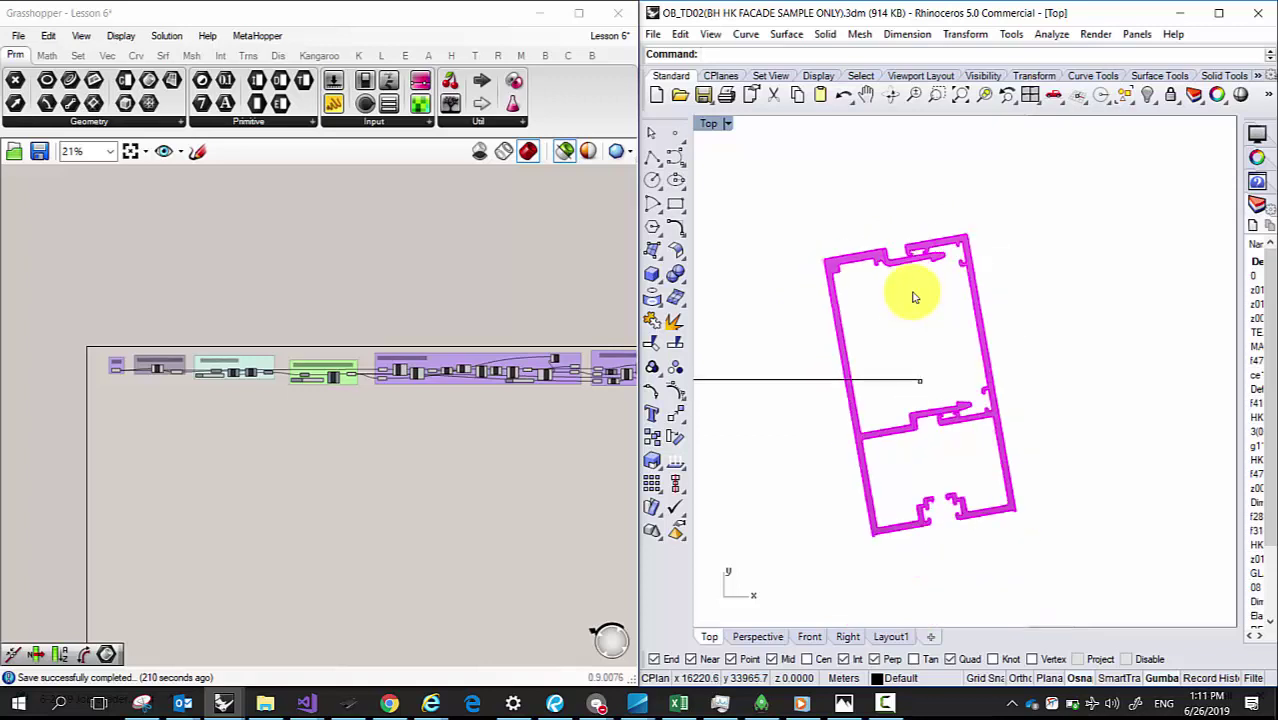
drag(1059, 297, 884, 226)
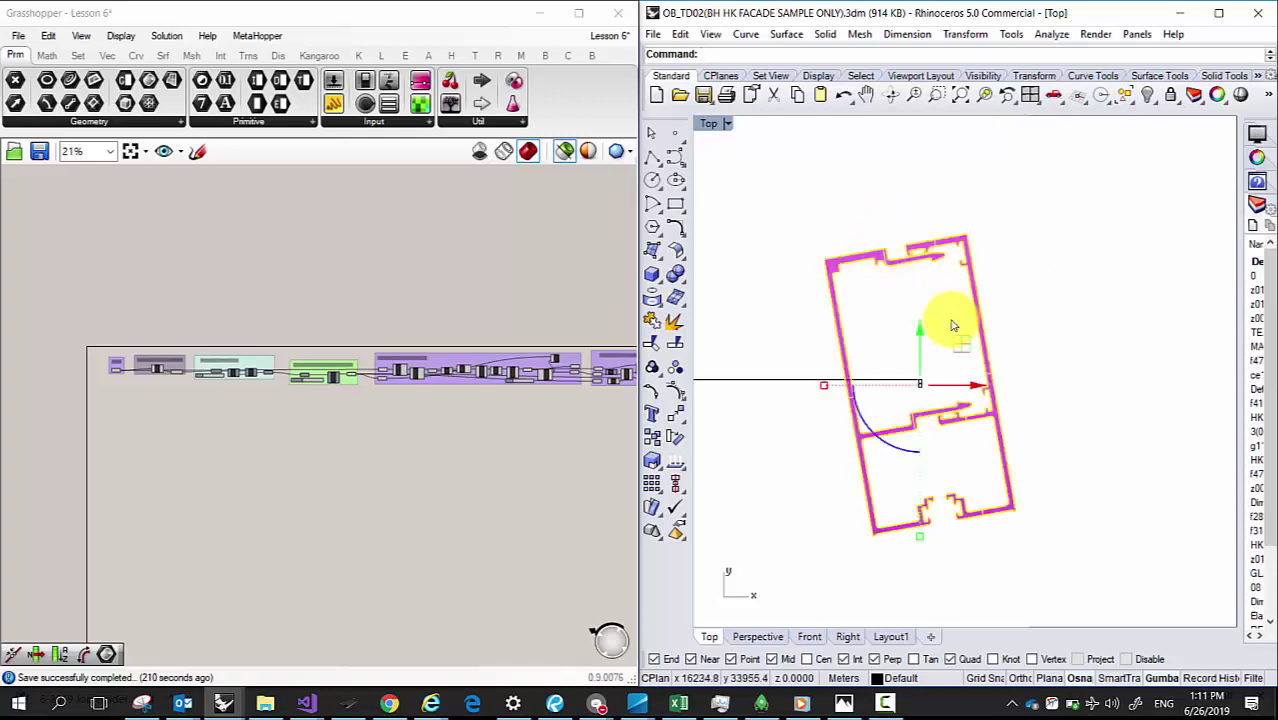
text(copy)
key(Return)
scroll(840, 290, down, 3)
click(836, 282)
click(978, 246)
key(Return)
Step: Copy the original section again, placing this copy below it
key(Return)
click(866, 280)
scroll(866, 280, down, 4)
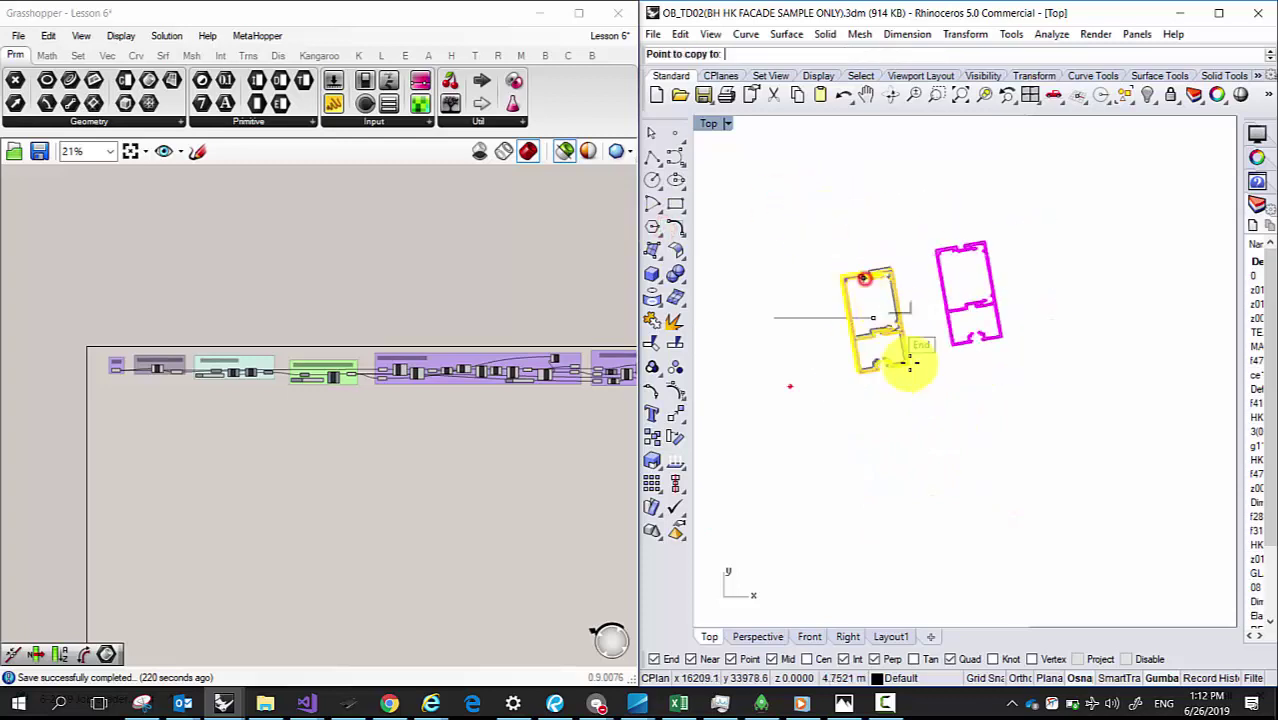
click(922, 414)
key(Return)
key(Escape)
Step: Shrink the lower copy in both width and height with the gumball
scroll(918, 400, up, 3)
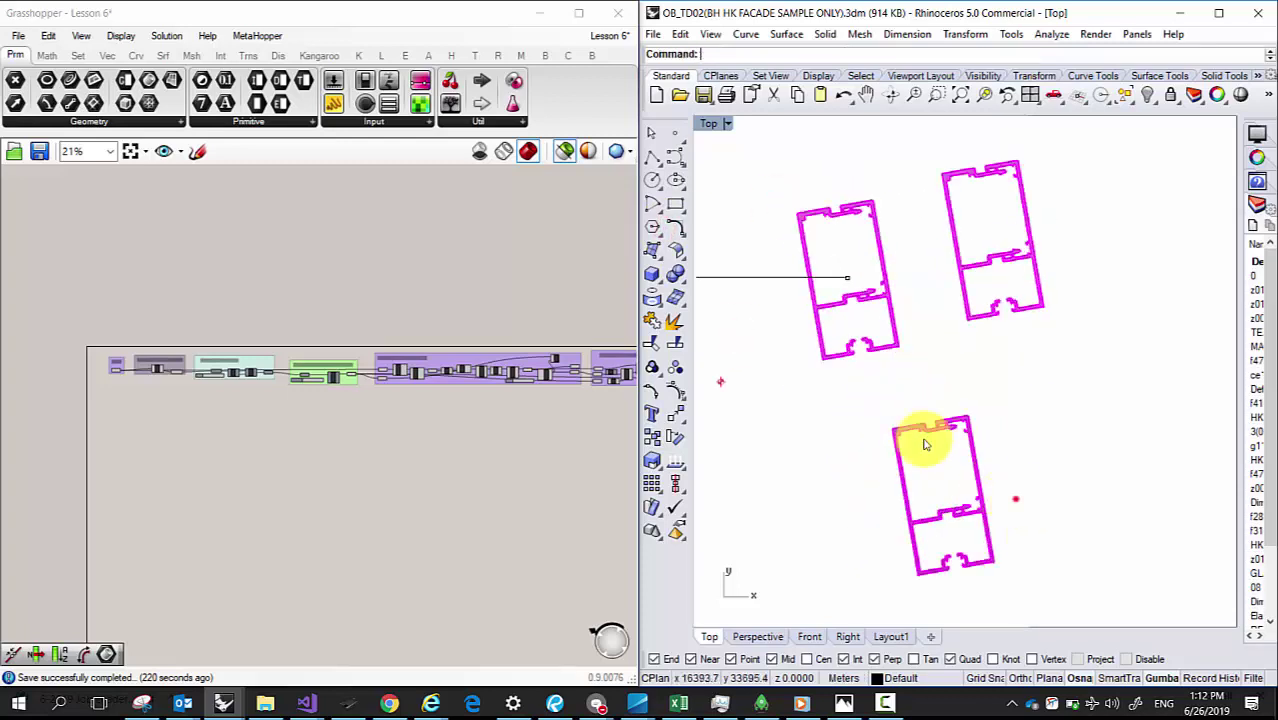
click(936, 471)
drag(866, 507, 905, 512)
scroll(929, 456, down, 2)
drag(950, 585, 942, 555)
scroll(947, 516, up, 6)
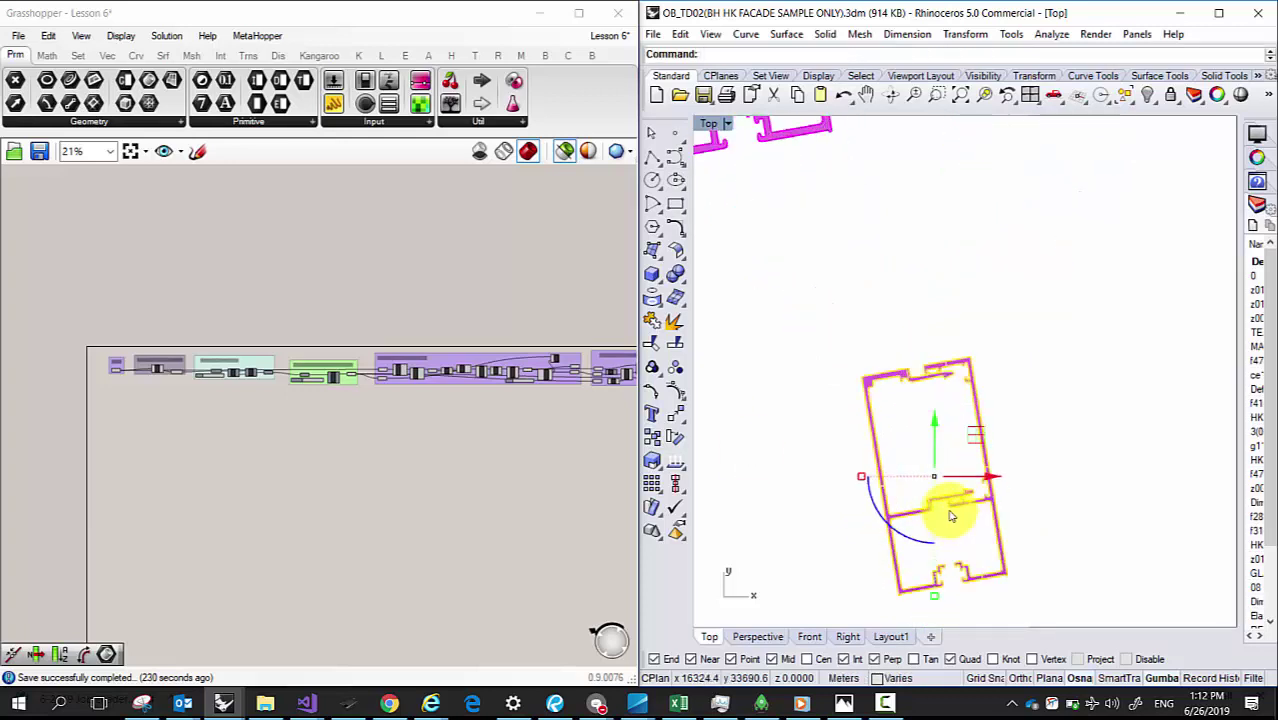
Step: Rotate the upper-right copy clockwise and enlarge it with the gumball
scroll(947, 508, down, 7)
drag(1044, 323, 891, 233)
drag(996, 280, 944, 288)
drag(1037, 209, 1060, 144)
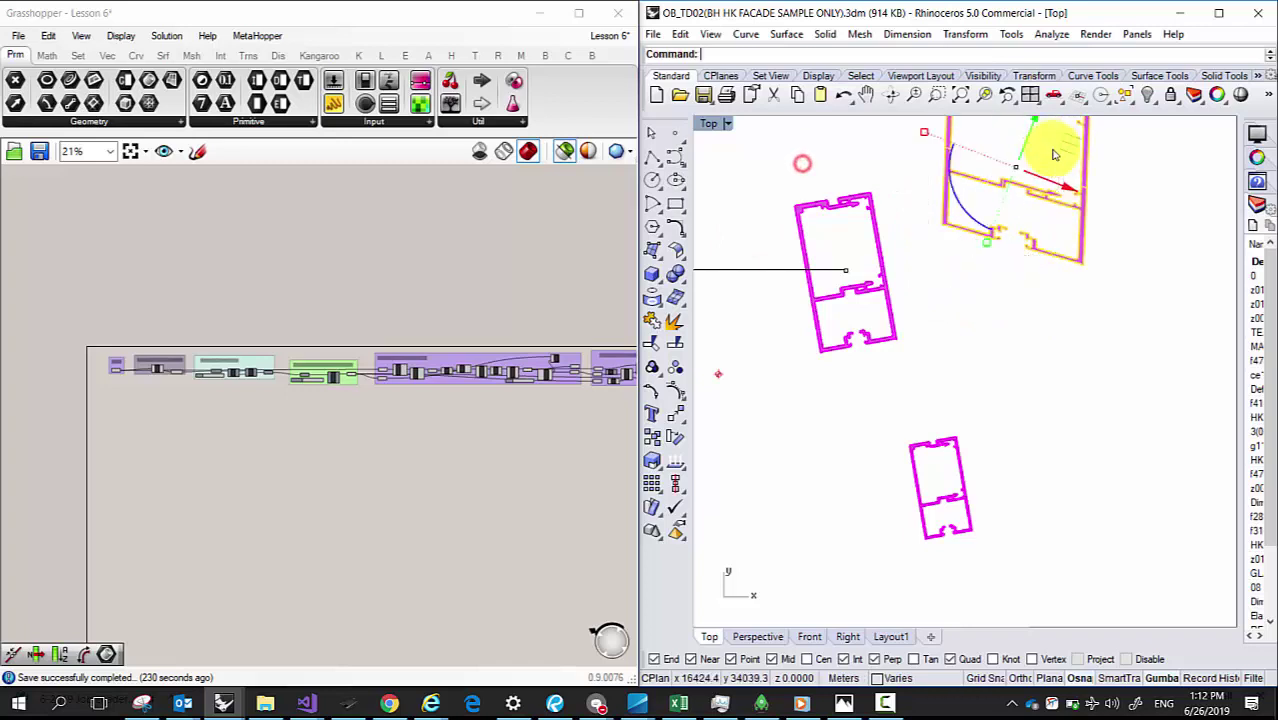
scroll(1055, 370, down, 6)
click(839, 268)
scroll(1003, 275, up, 4)
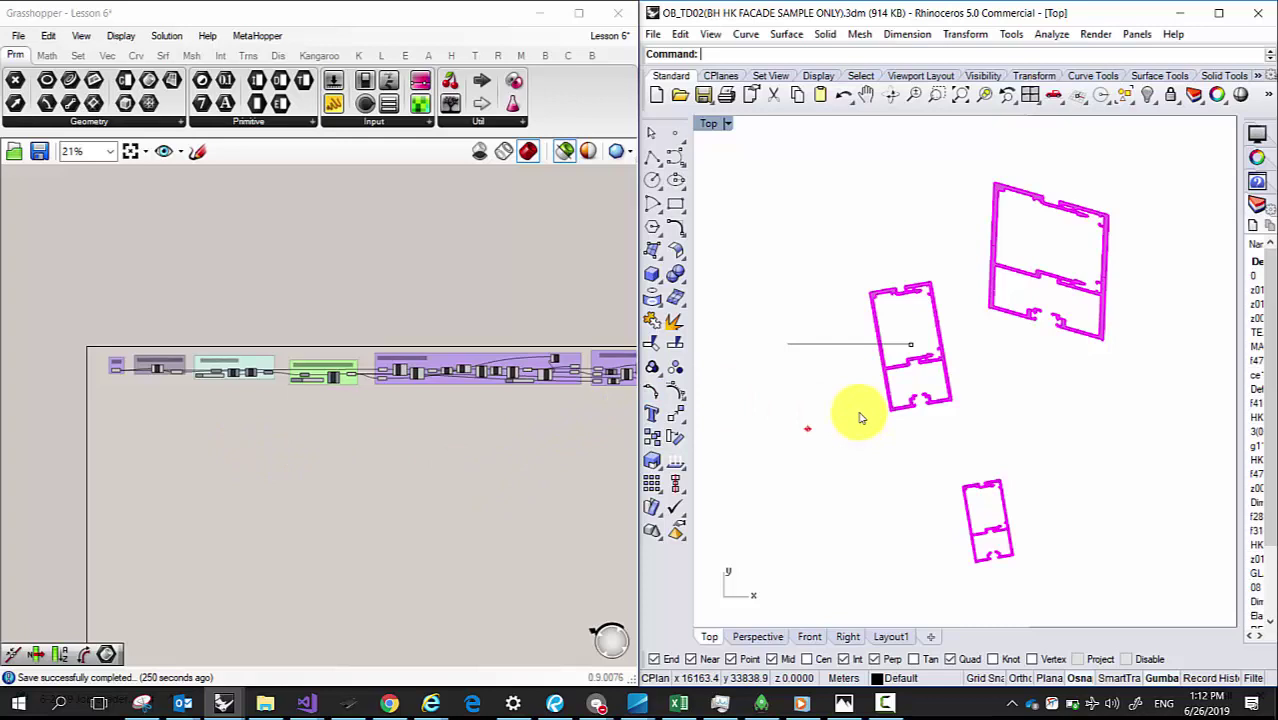
Step: Move the small copy up near the original and rotate it clockwise with the gumball until it leans toward horizontal
scroll(1002, 392, up, 2)
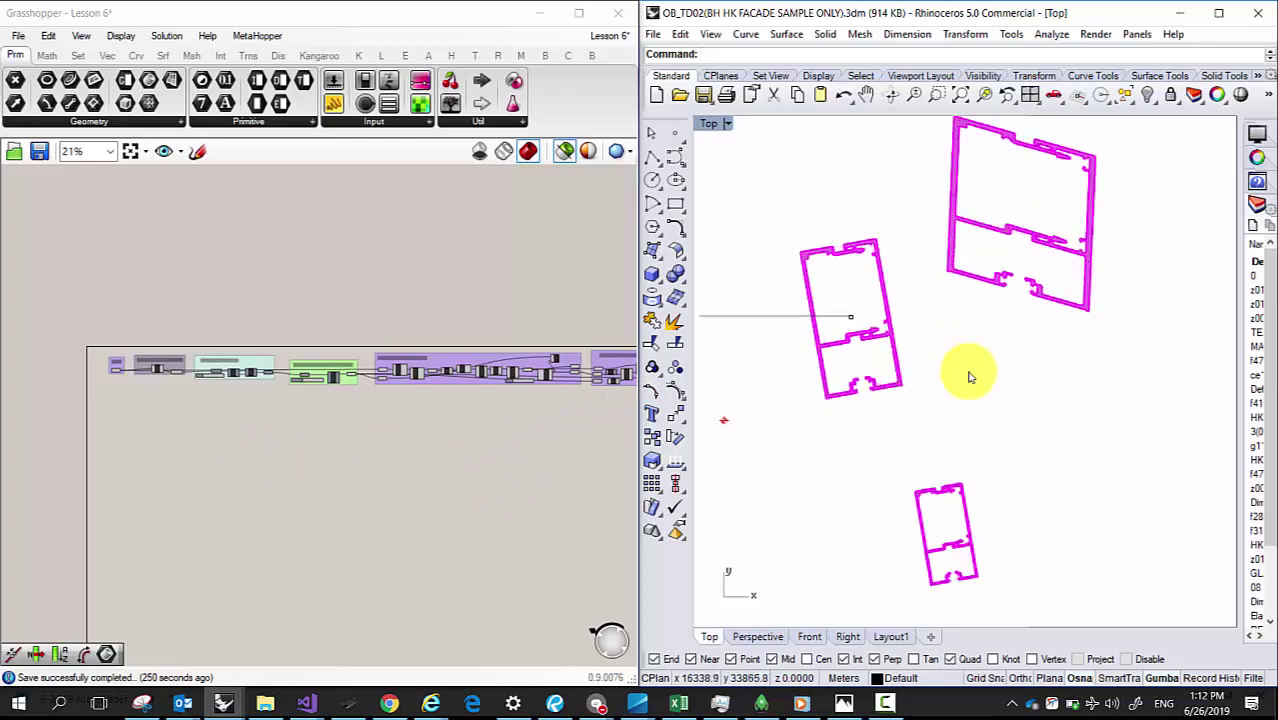
click(926, 503)
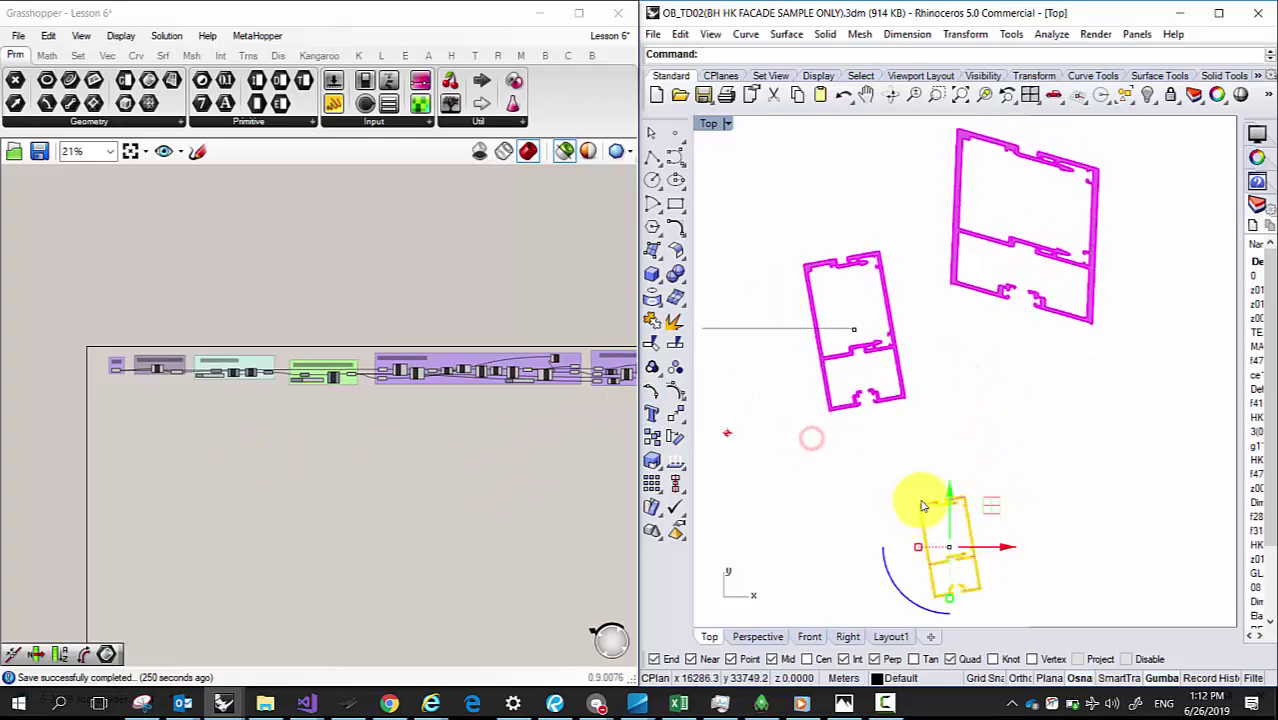
drag(941, 508, 941, 440)
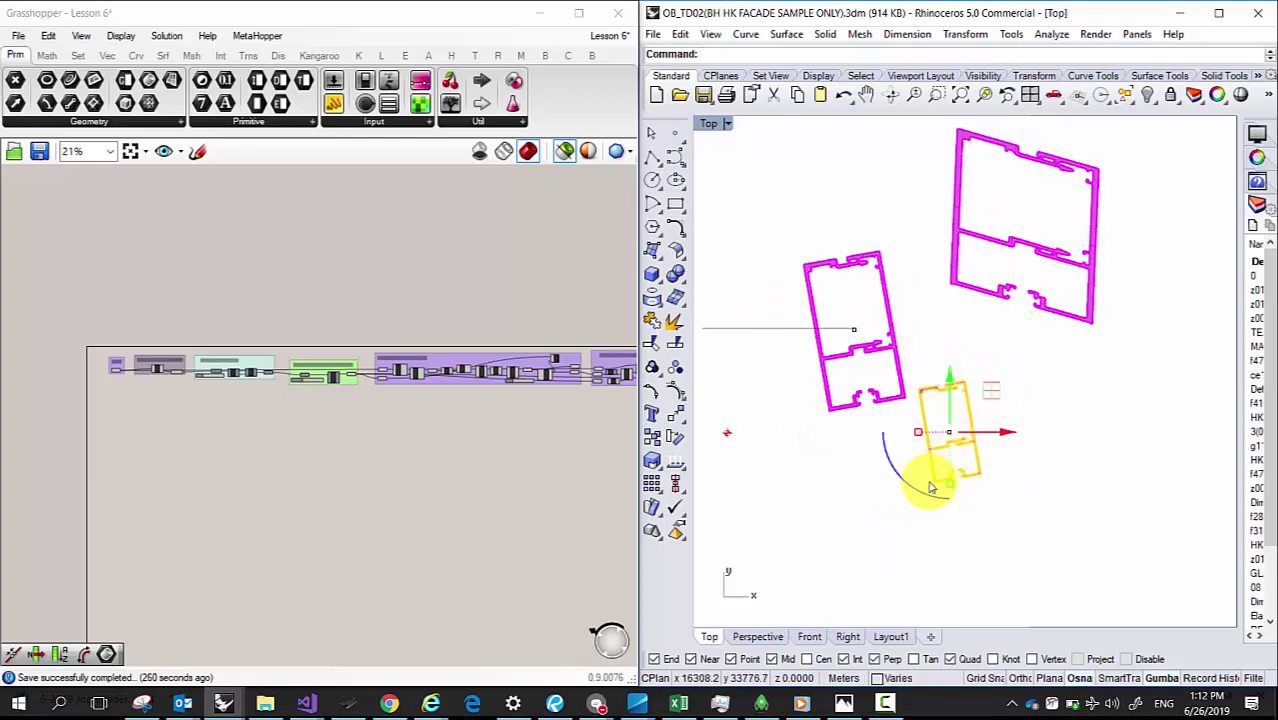
drag(922, 492, 927, 434)
scroll(950, 391, up, 2)
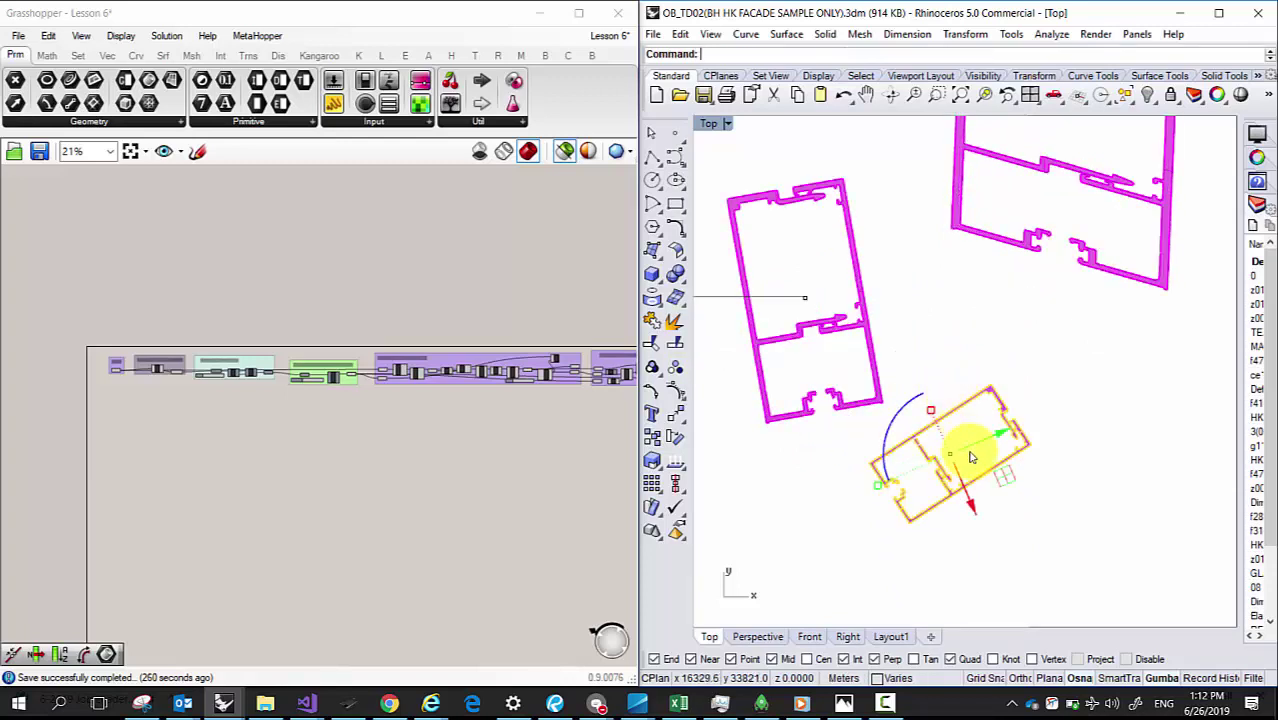
Step: Draw a V-shaped polyline across the small rotated section, with its vertex on the lower long edge
right_drag(416, 415, 374, 391)
scroll(541, 392, up, 3)
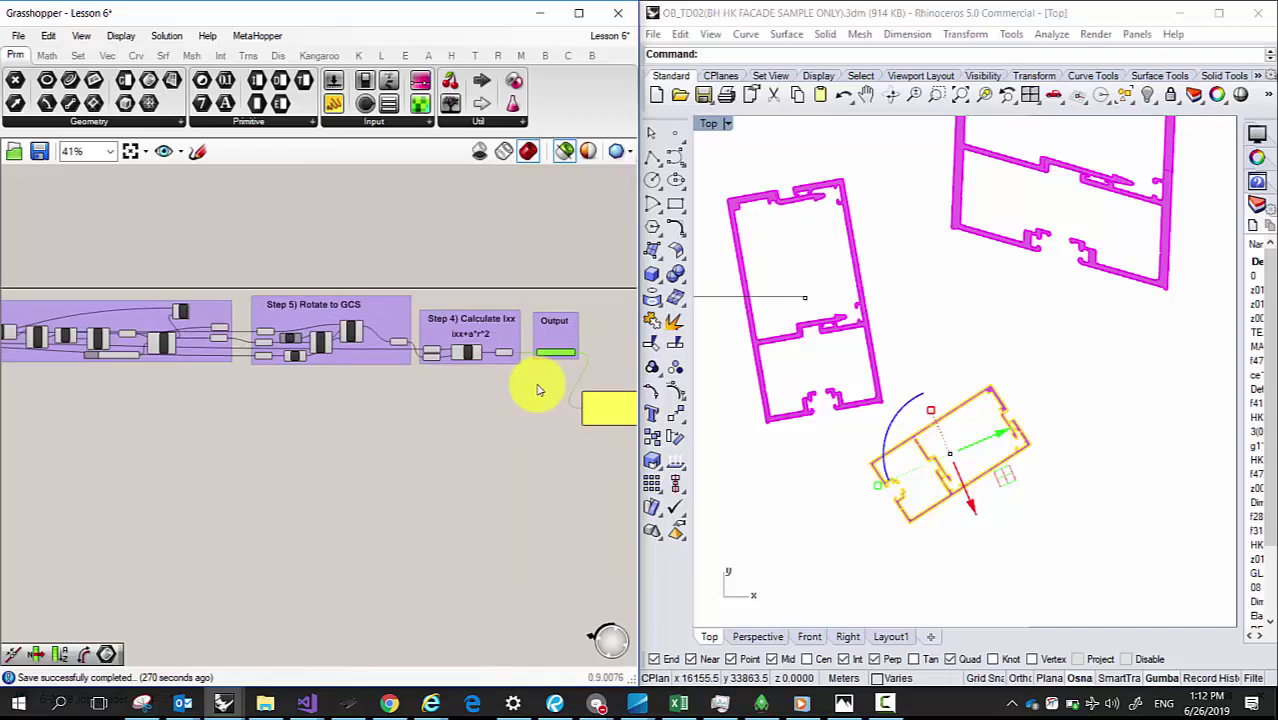
scroll(618, 422, up, 3)
scroll(979, 410, up, 4)
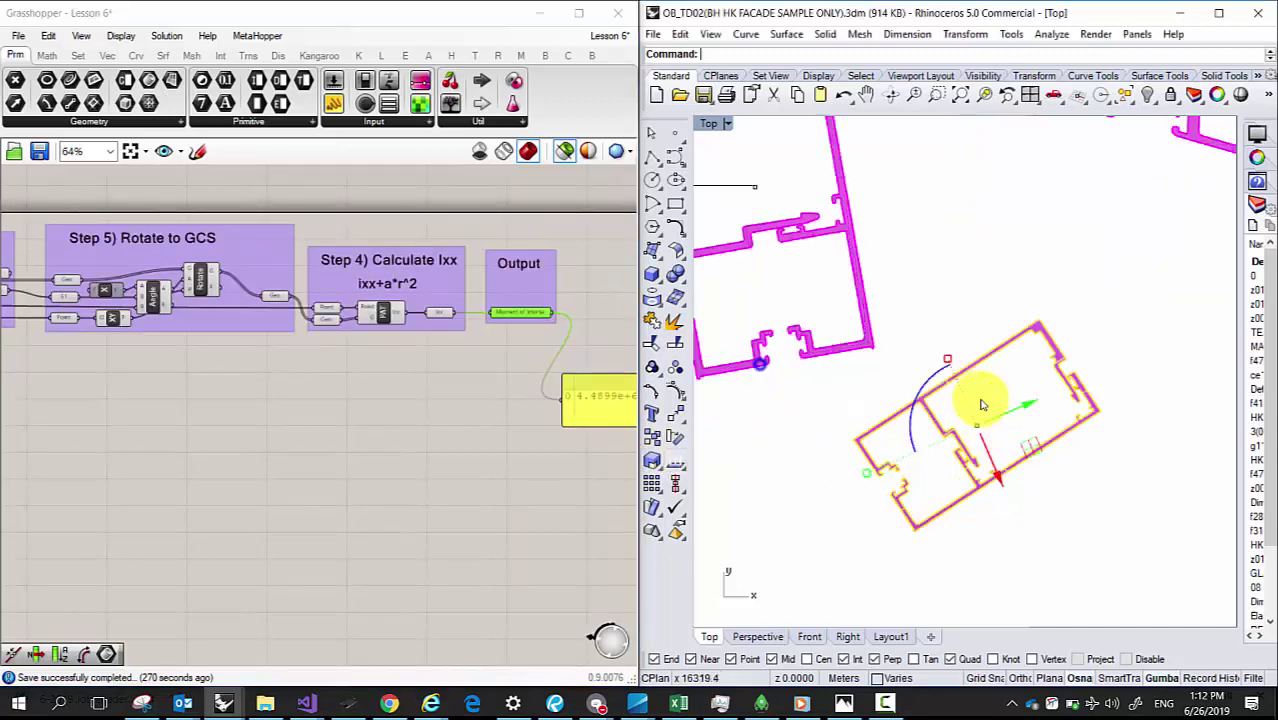
click(652, 157)
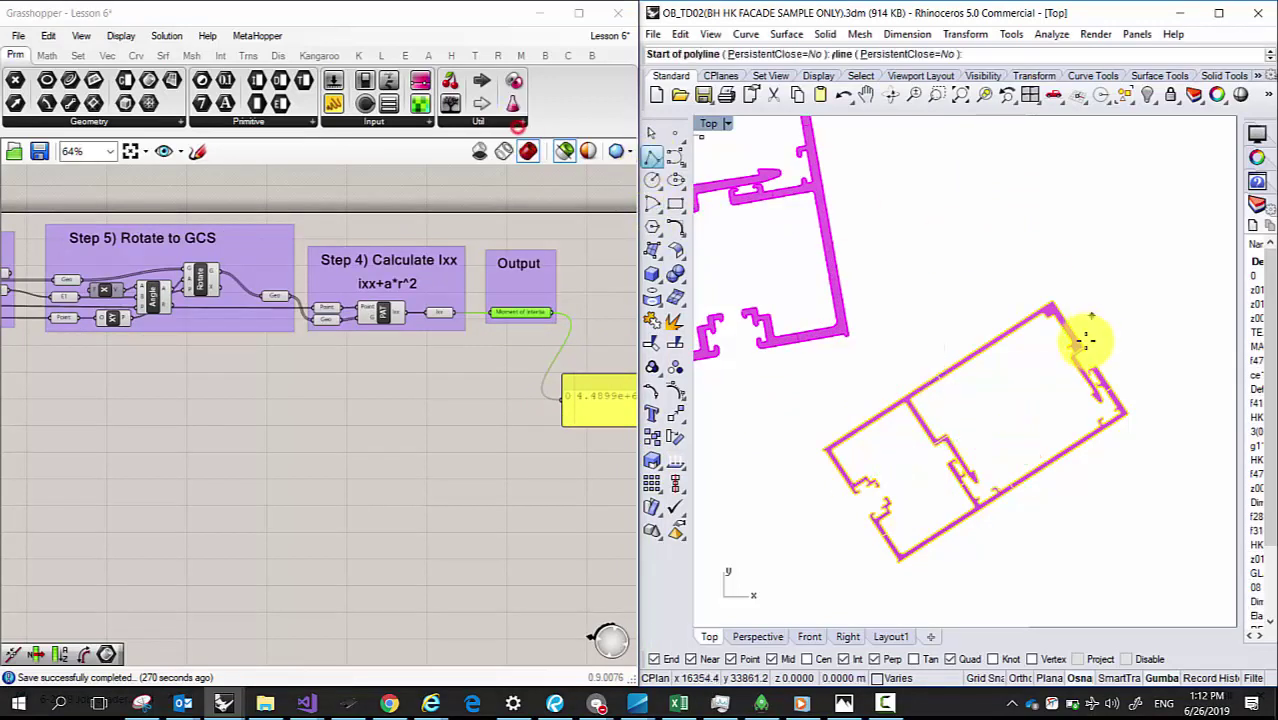
click(964, 295)
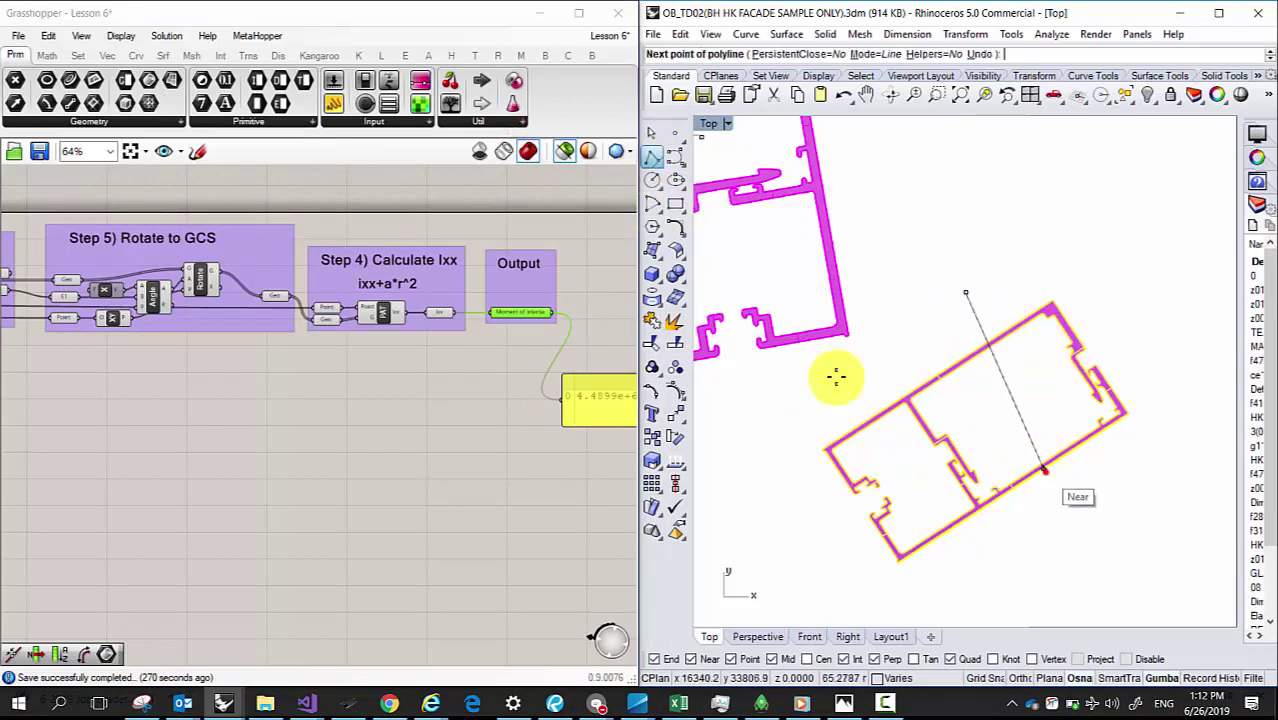
key(Return)
click(1004, 334)
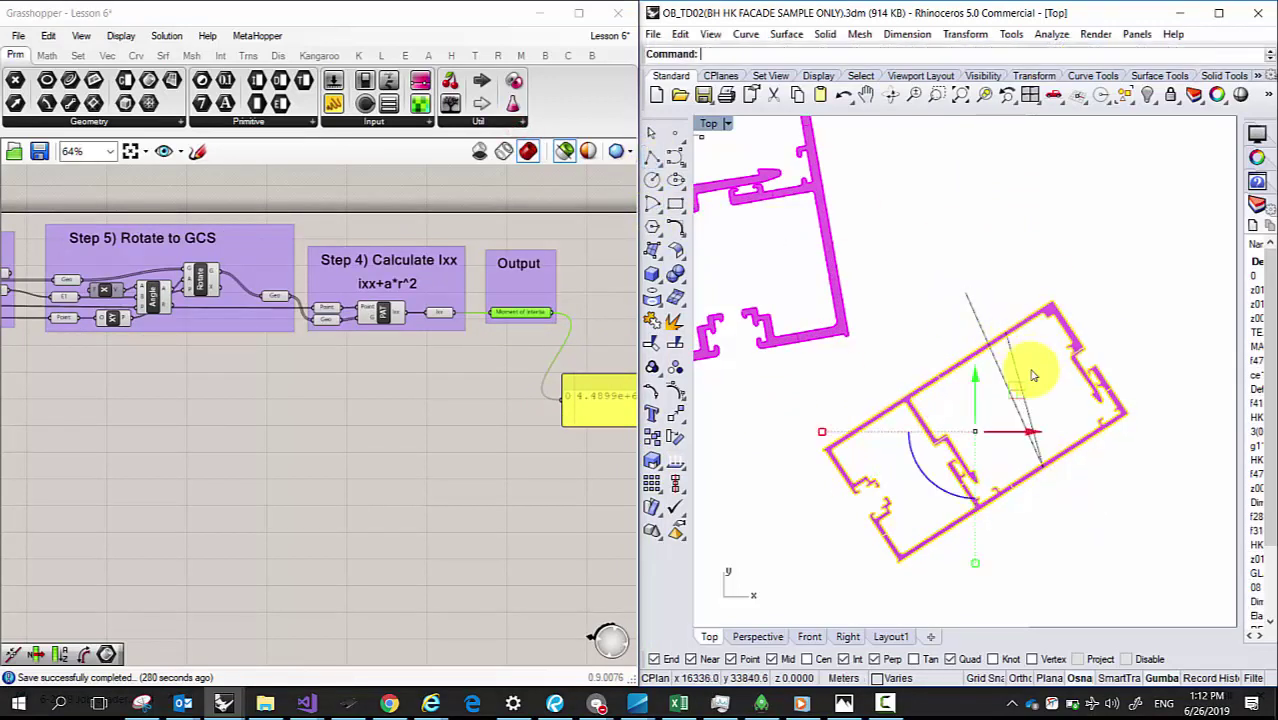
Step: Try to split the small rotated section with the V-shaped polyline as the cutting object
click(1079, 421)
click(1080, 358)
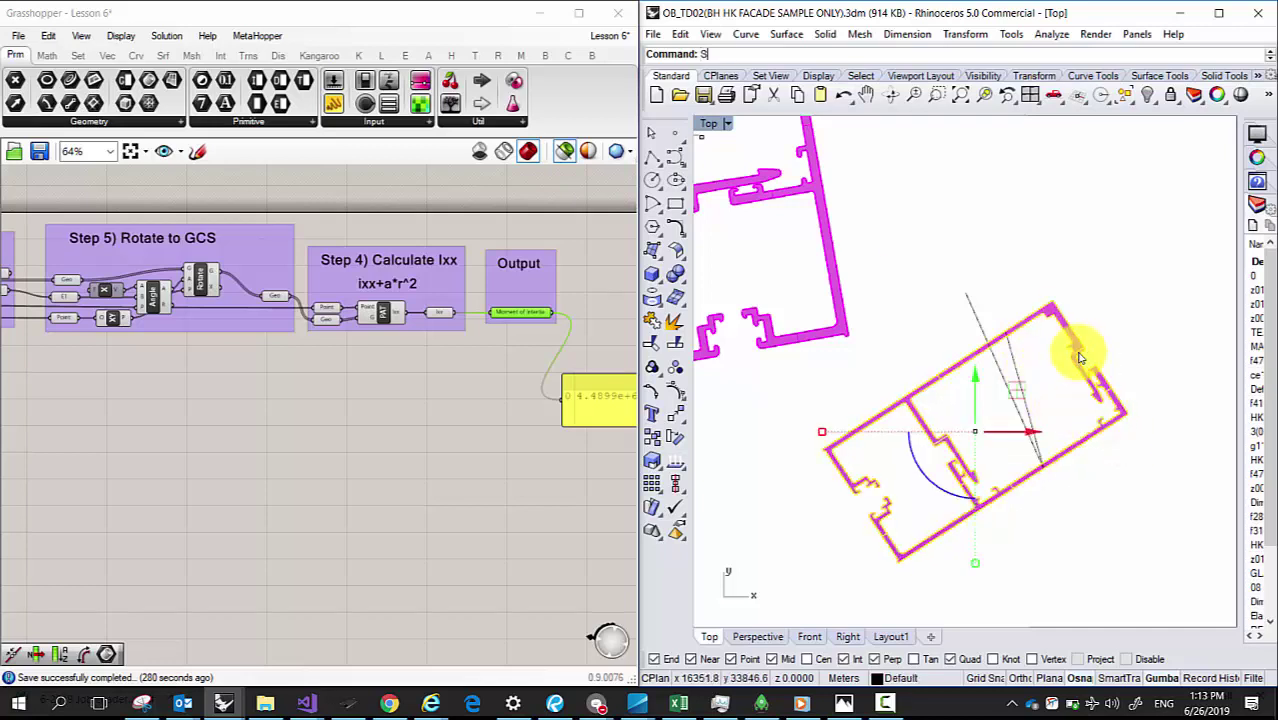
text(Split)
key(Return)
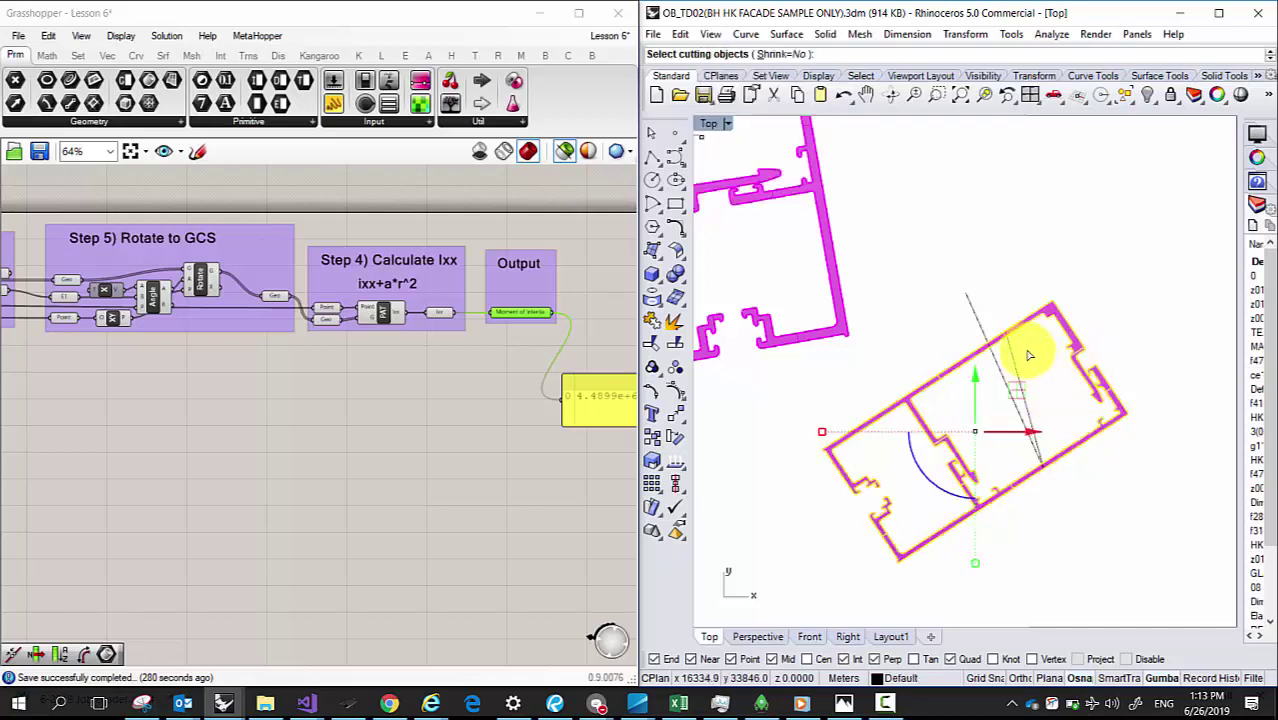
click(1004, 348)
right_click(1013, 365)
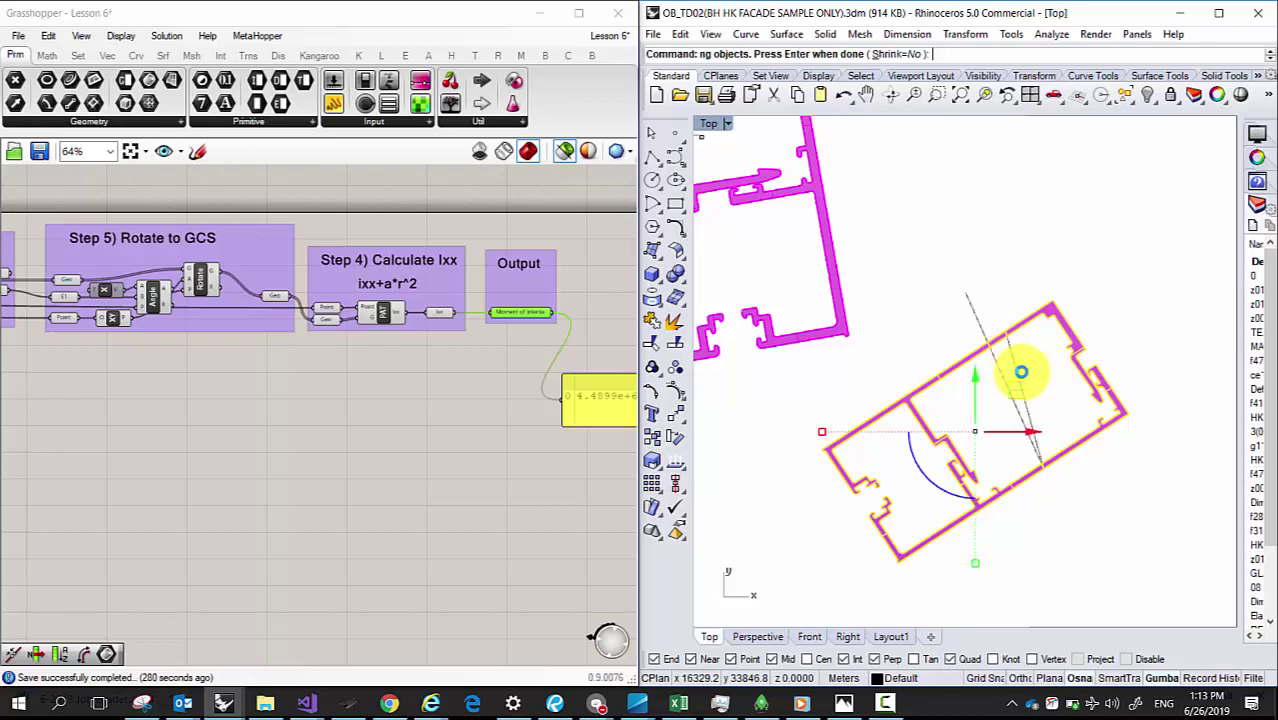
click(1018, 367)
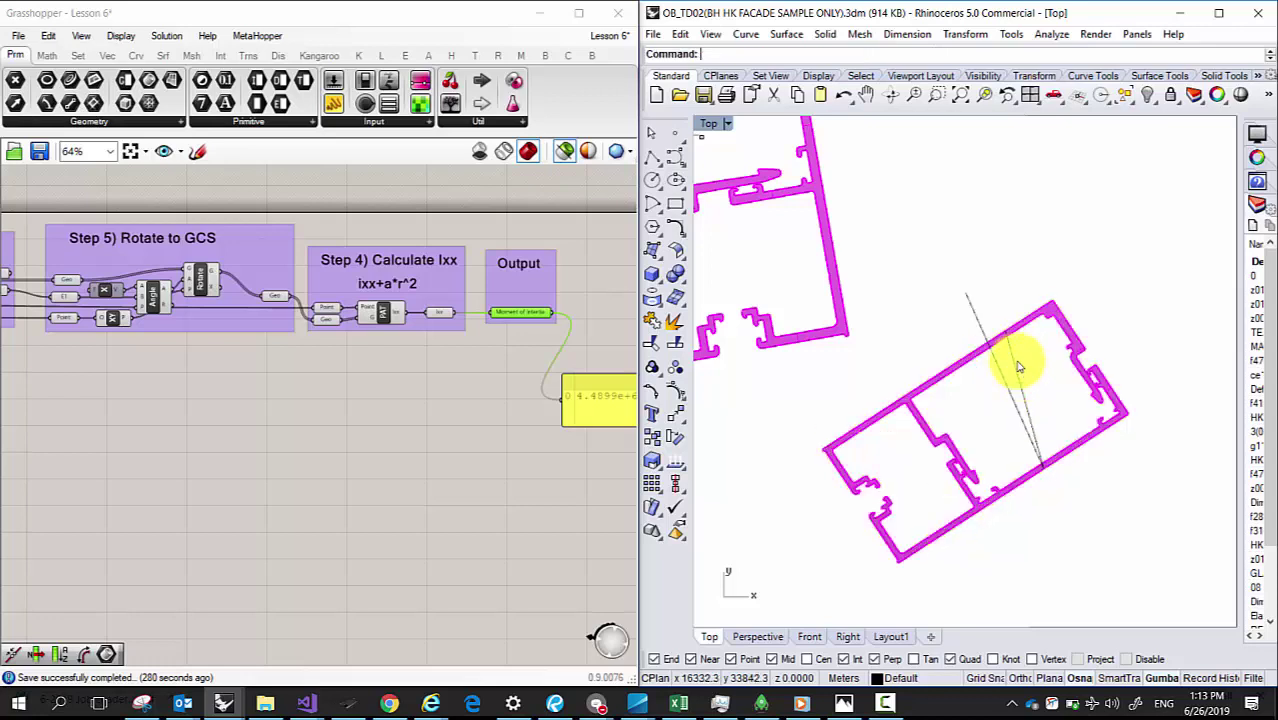
Step: Split the small rotated section with the V-shaped polyline and delete the polyline
text(Split)
key(Return)
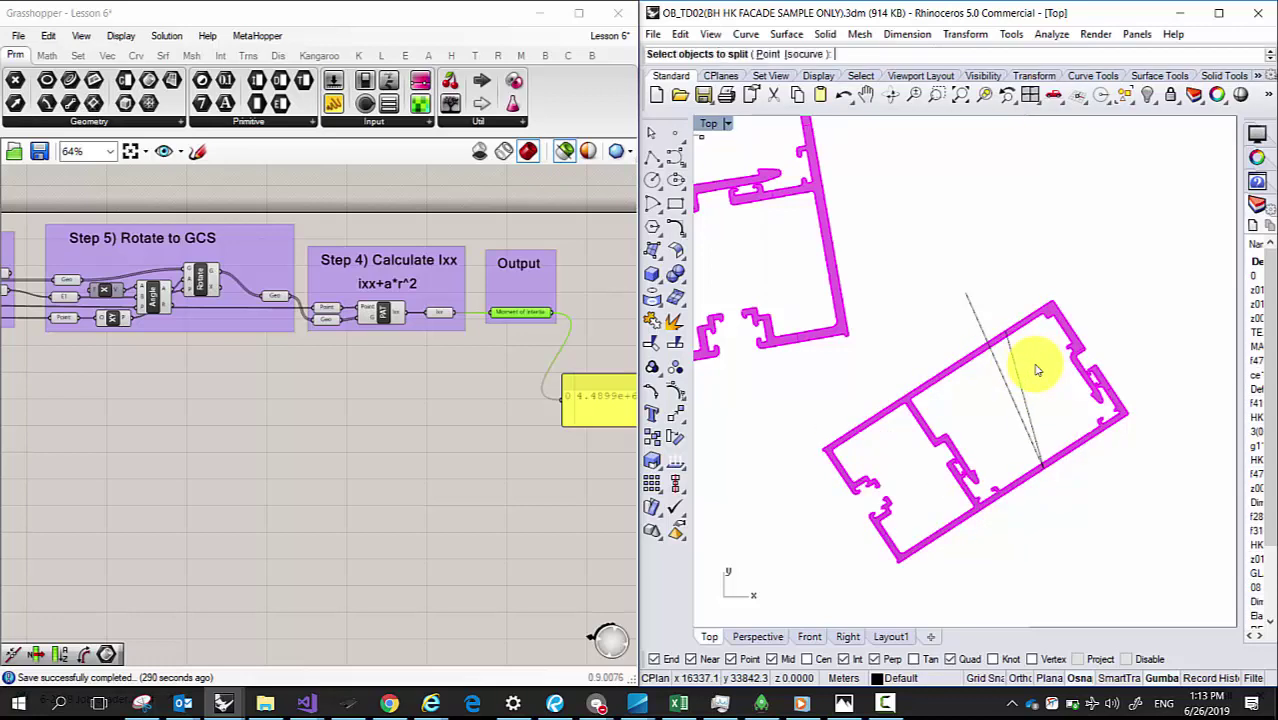
click(1048, 312)
key(Return)
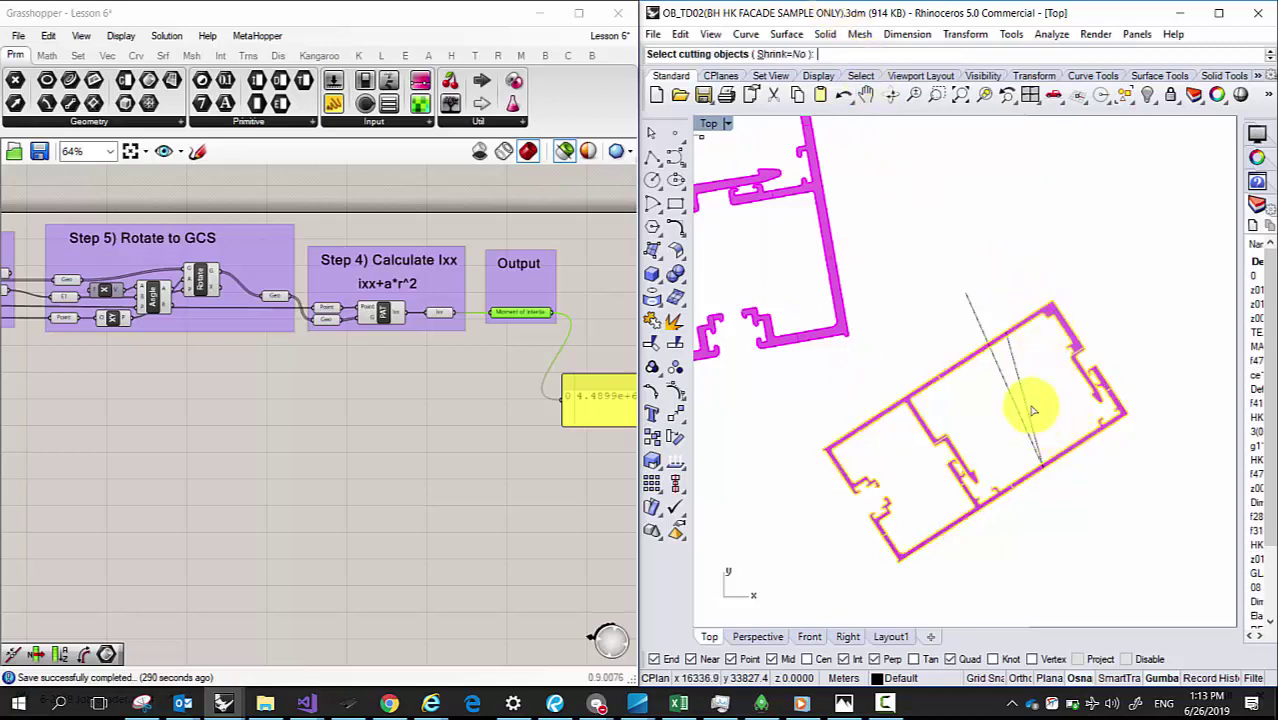
click(1030, 409)
key(Return)
click(1012, 400)
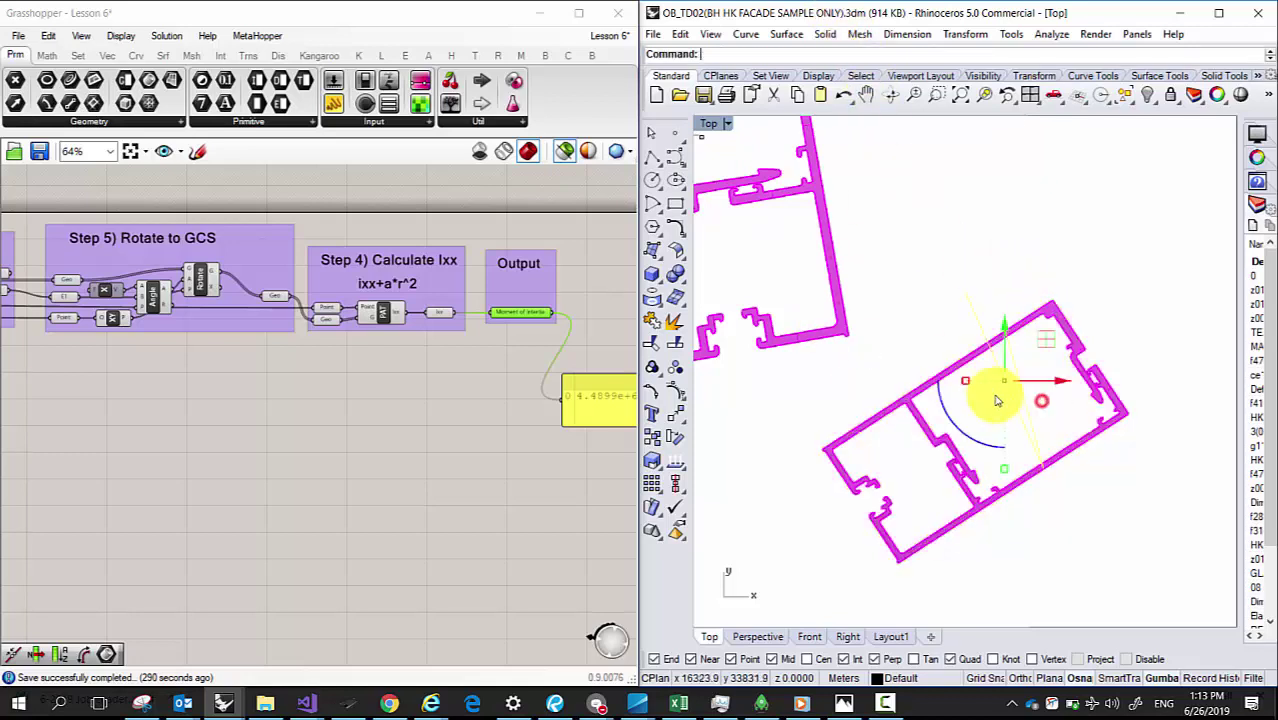
key(Delete)
Step: Move the cut-off upper corner piece of the small section slightly outward with the gumball to leave a gap
click(1025, 321)
scroll(1005, 410, down, 6)
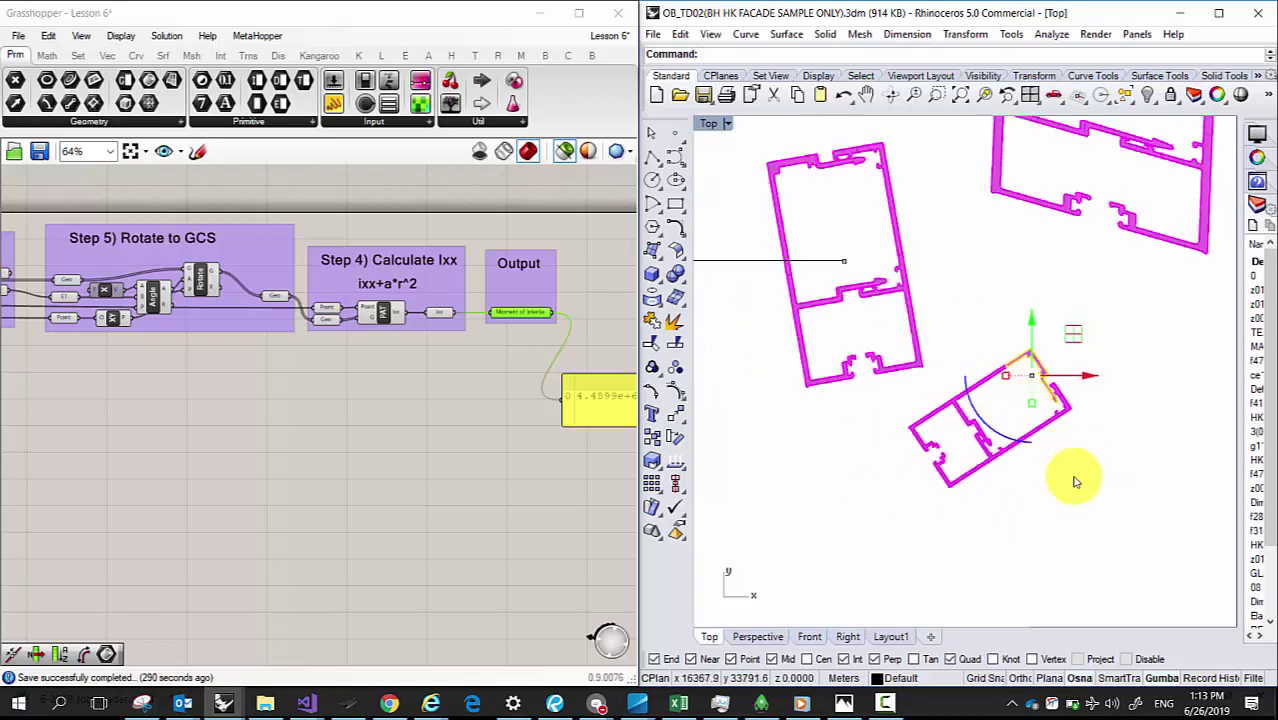
drag(1075, 489, 951, 346)
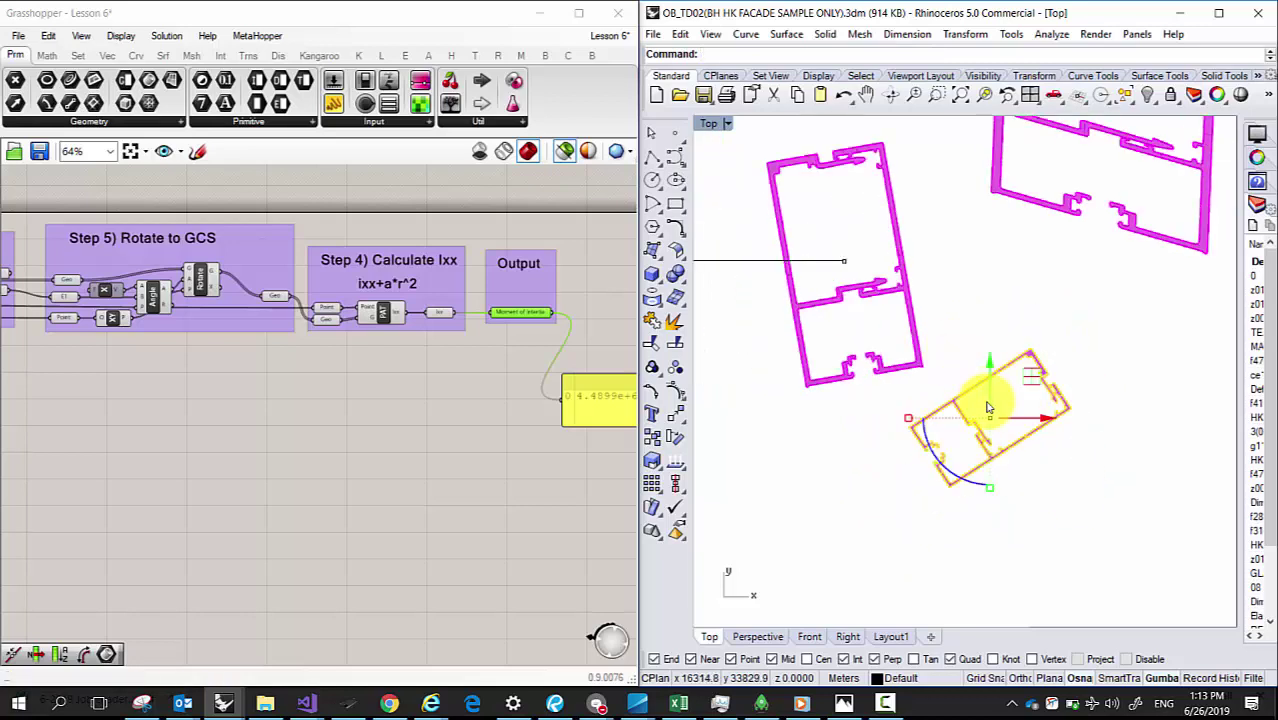
scroll(990, 405, up, 6)
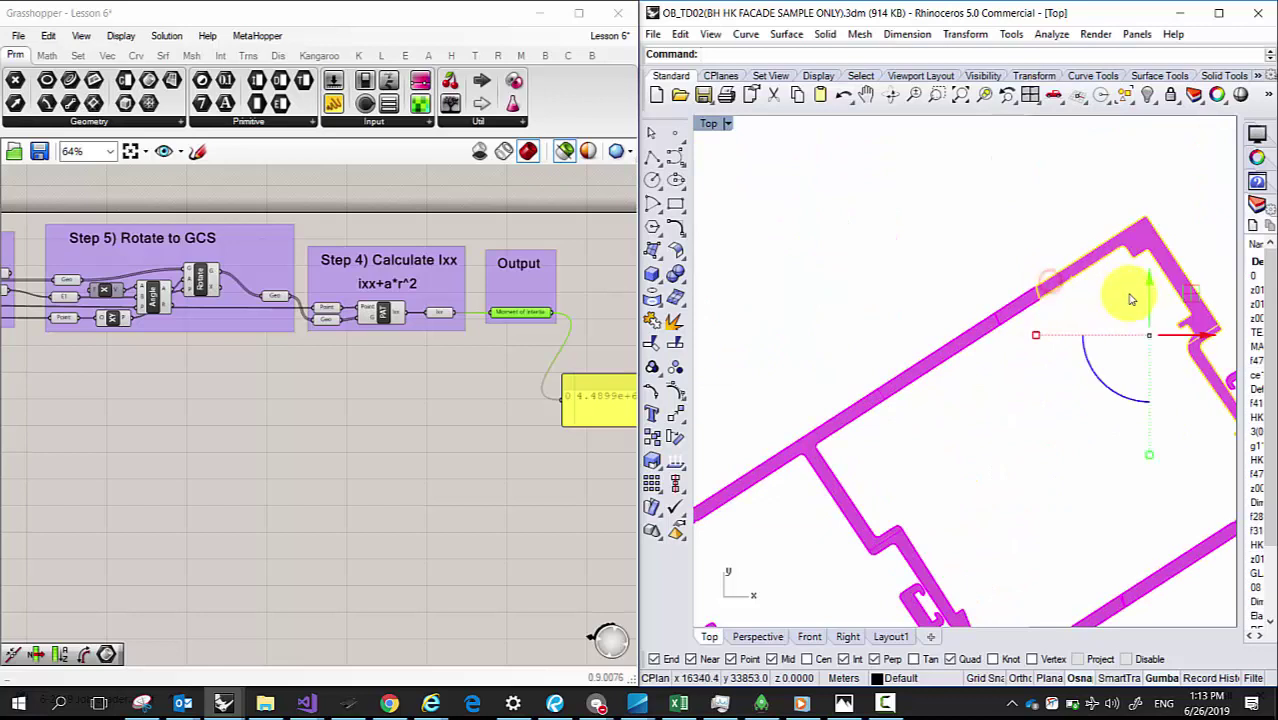
drag(1149, 335, 1161, 325)
scroll(893, 302, down, 6)
scroll(1025, 330, up, 2)
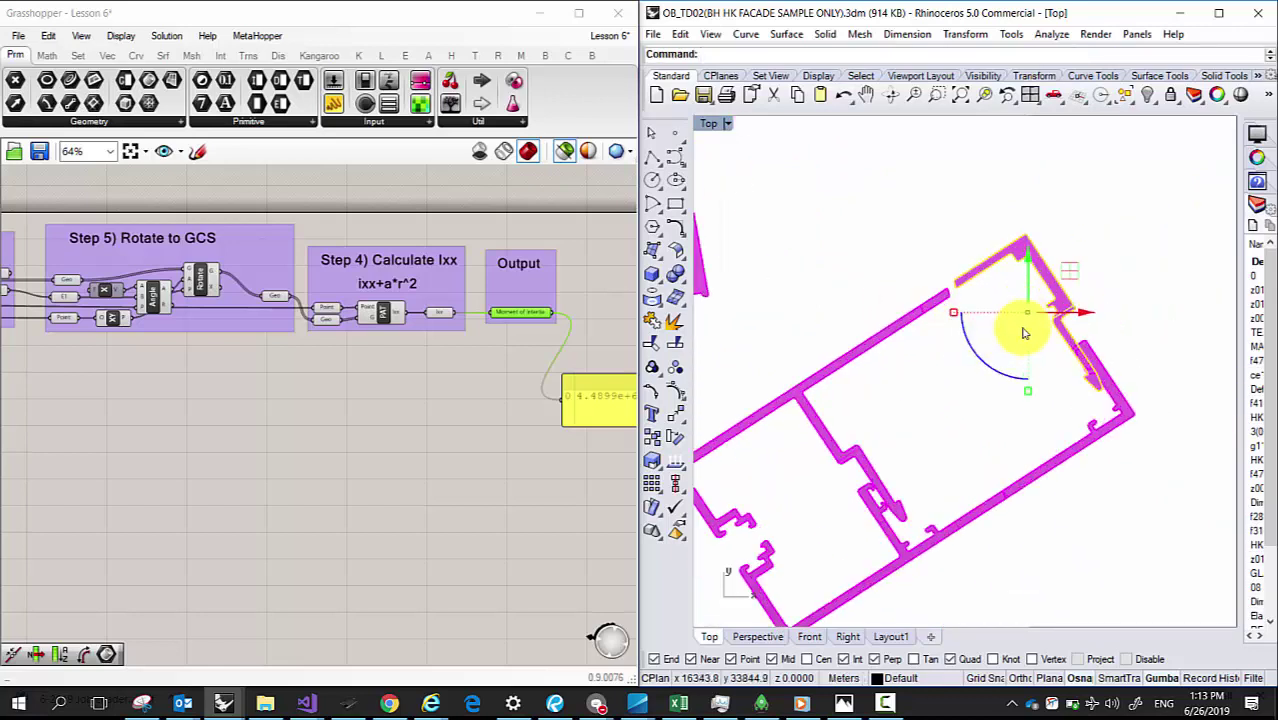
scroll(1045, 322, up, 2)
scroll(1048, 331, down, 3)
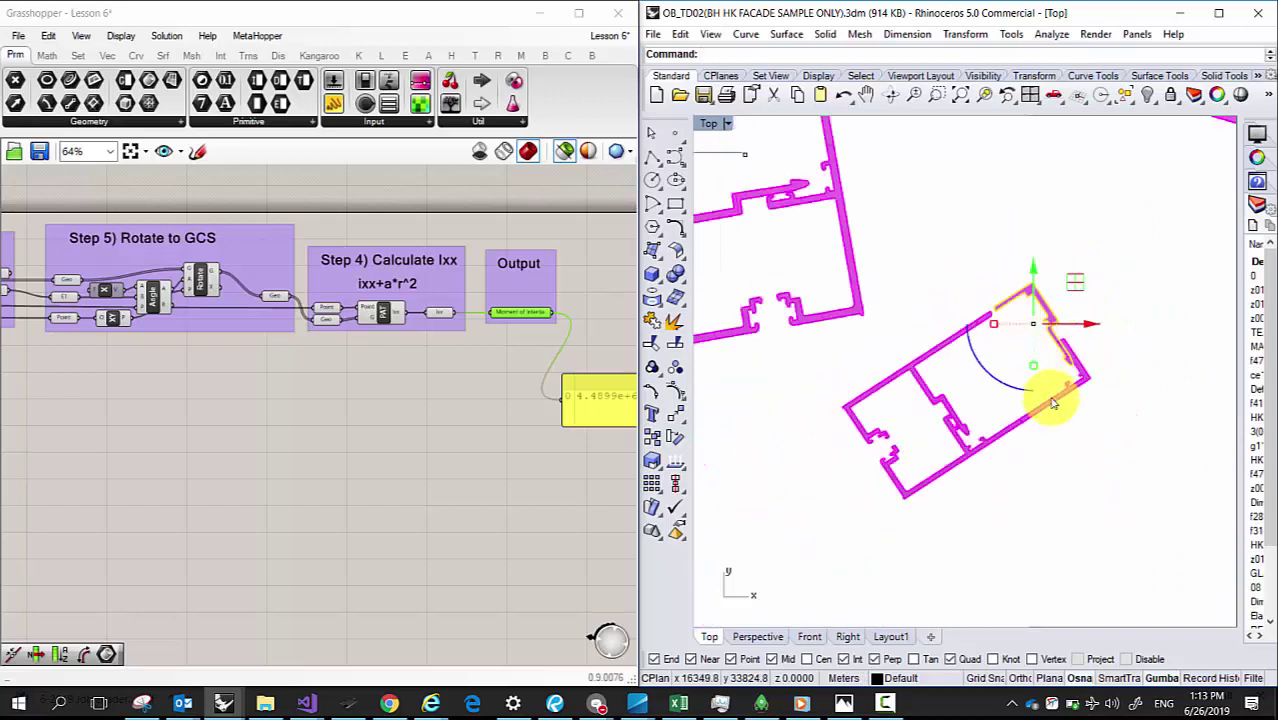
key(Escape)
scroll(998, 365, down, 4)
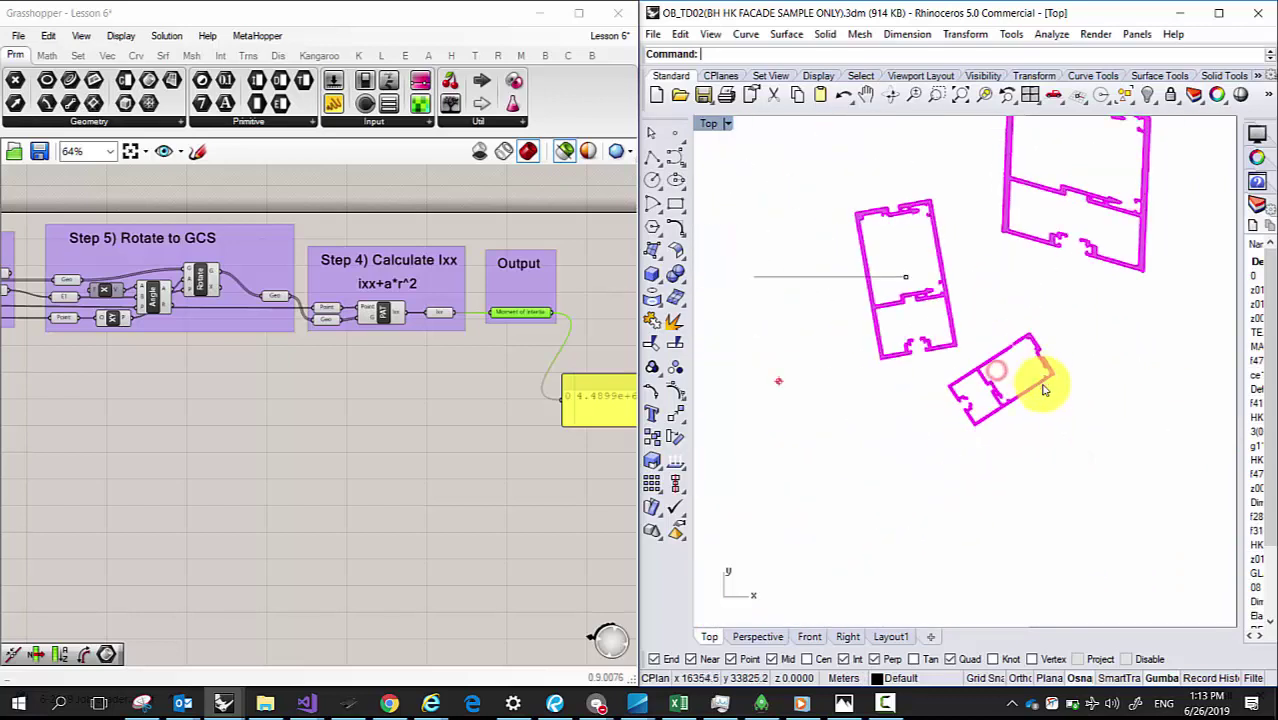
Step: Select the large upper-right section and assign it to the Geo input with Set Multiple Geometries
drag(1052, 428, 962, 336)
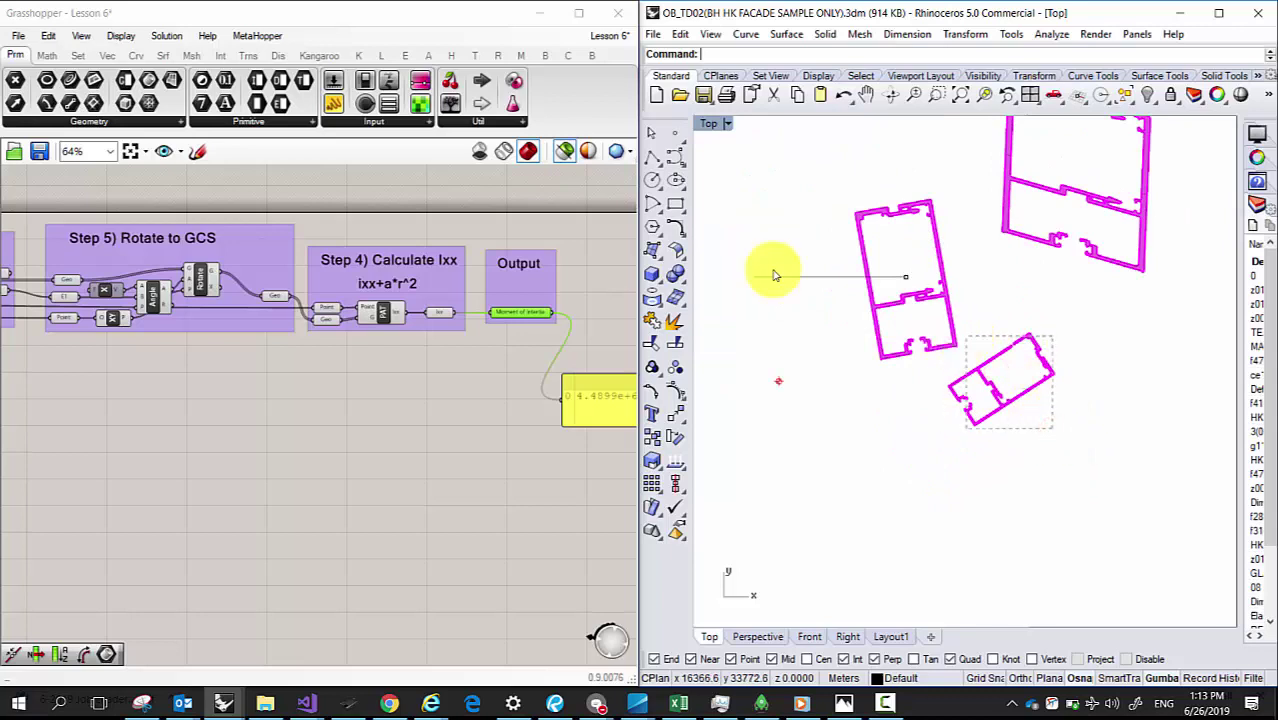
click(963, 265)
right_drag(1125, 278, 1109, 333)
scroll(1109, 333, down, 2)
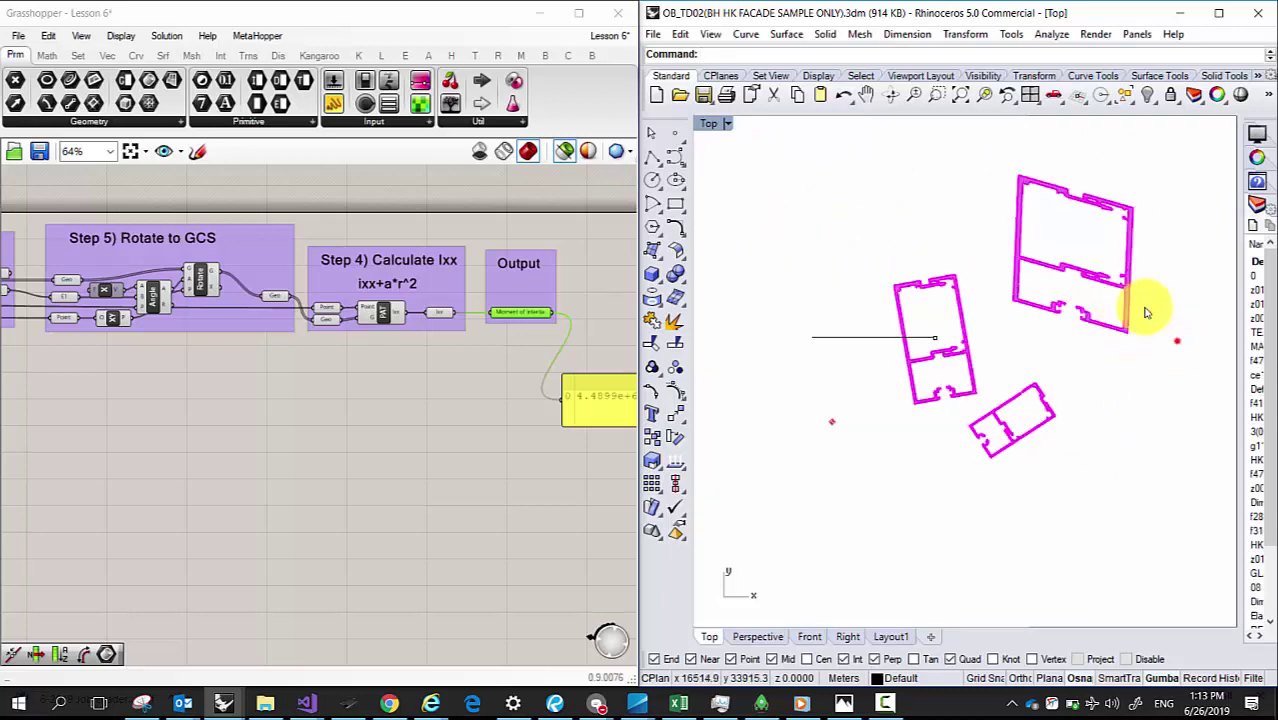
click(1018, 216)
scroll(1018, 222, down, 2)
right_drag(444, 365, 540, 376)
scroll(540, 376, down, 5)
right_drag(131, 369, 397, 365)
scroll(200, 360, up, 9)
right_click(113, 370)
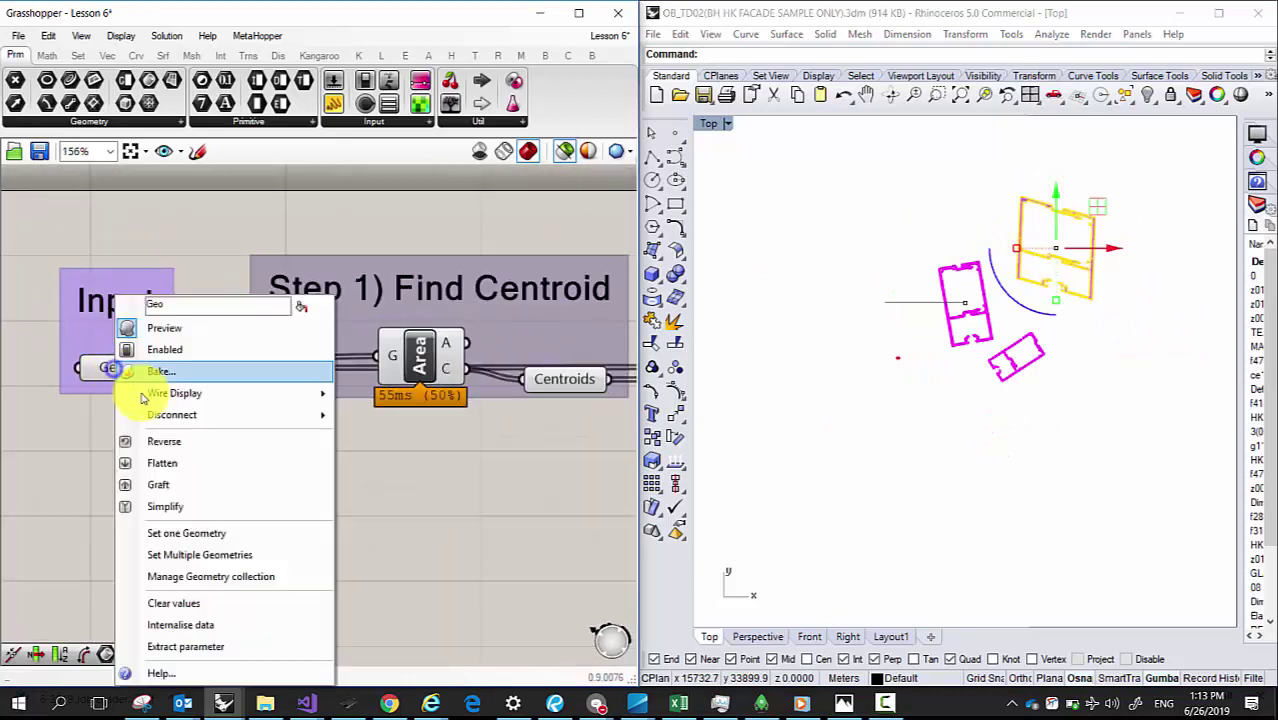
click(218, 554)
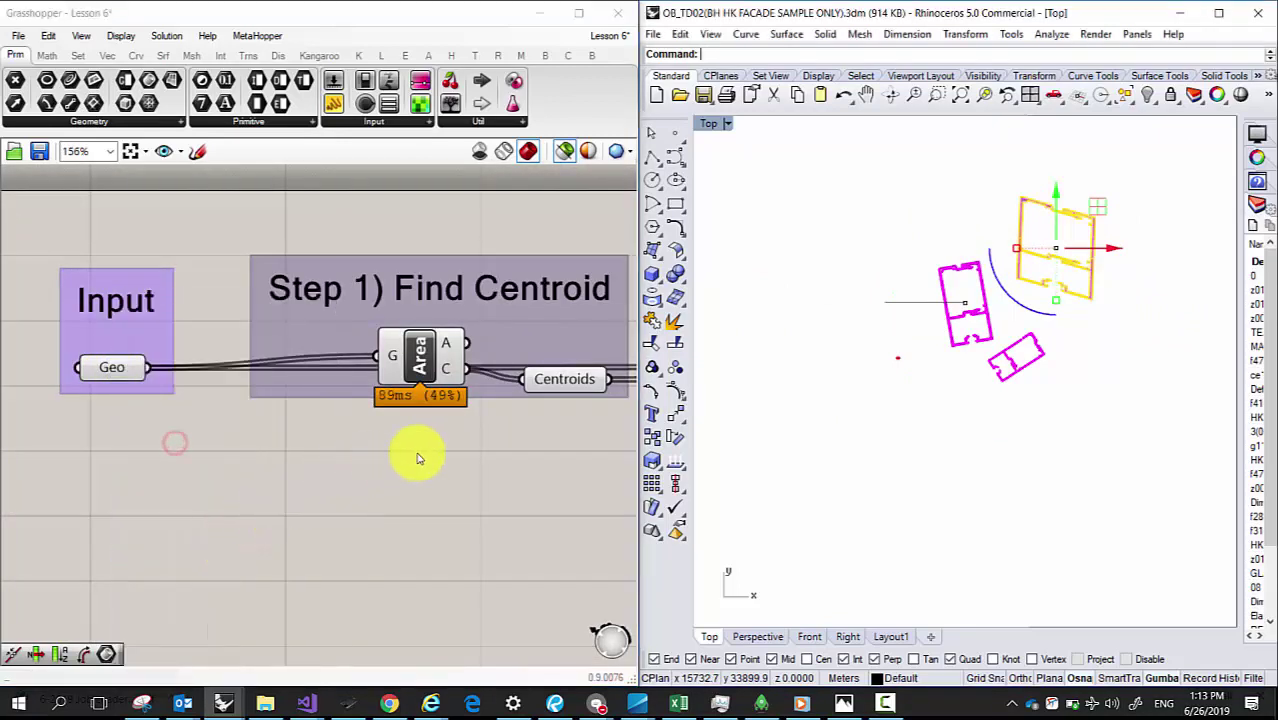
Step: Bring the moment of inertia output panel into view and rotate the large section slightly counterclockwise with the gumball
right_drag(426, 457, 226, 386)
scroll(226, 386, down, 2)
scroll(226, 388, down, 8)
right_drag(431, 428, 129, 411)
scroll(432, 396, up, 12)
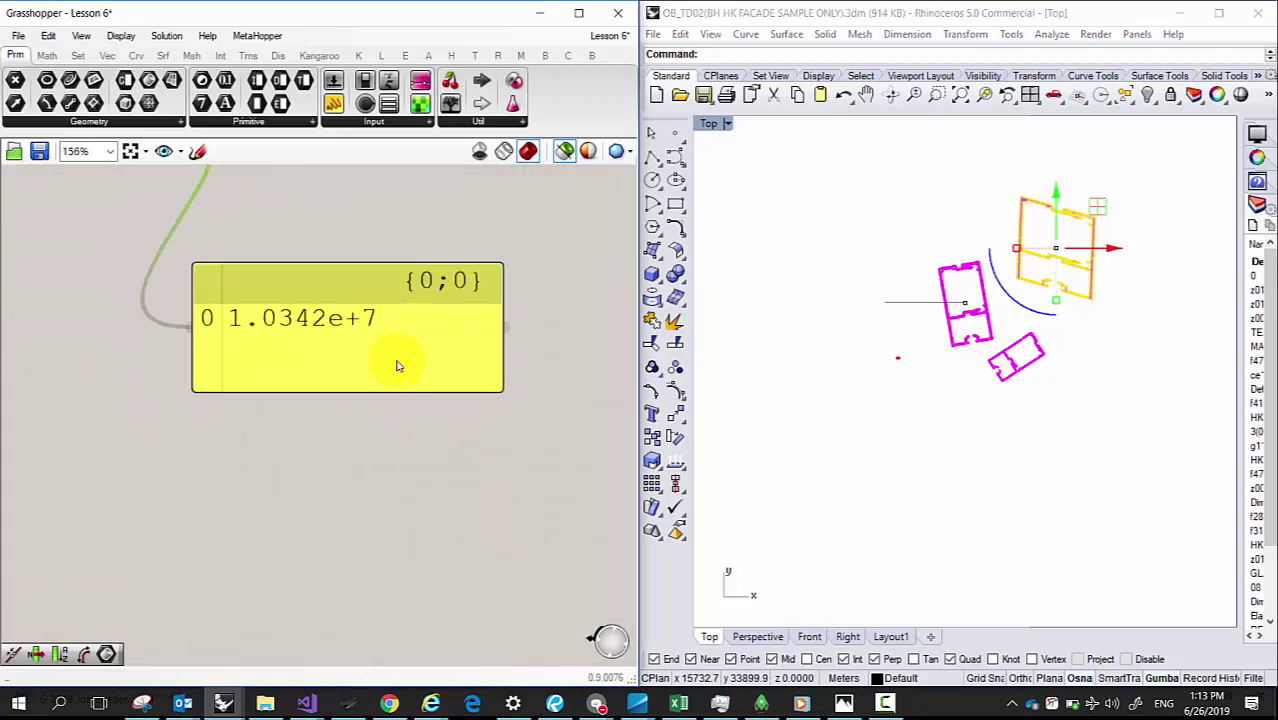
right_drag(388, 364, 419, 393)
scroll(418, 393, down, 2)
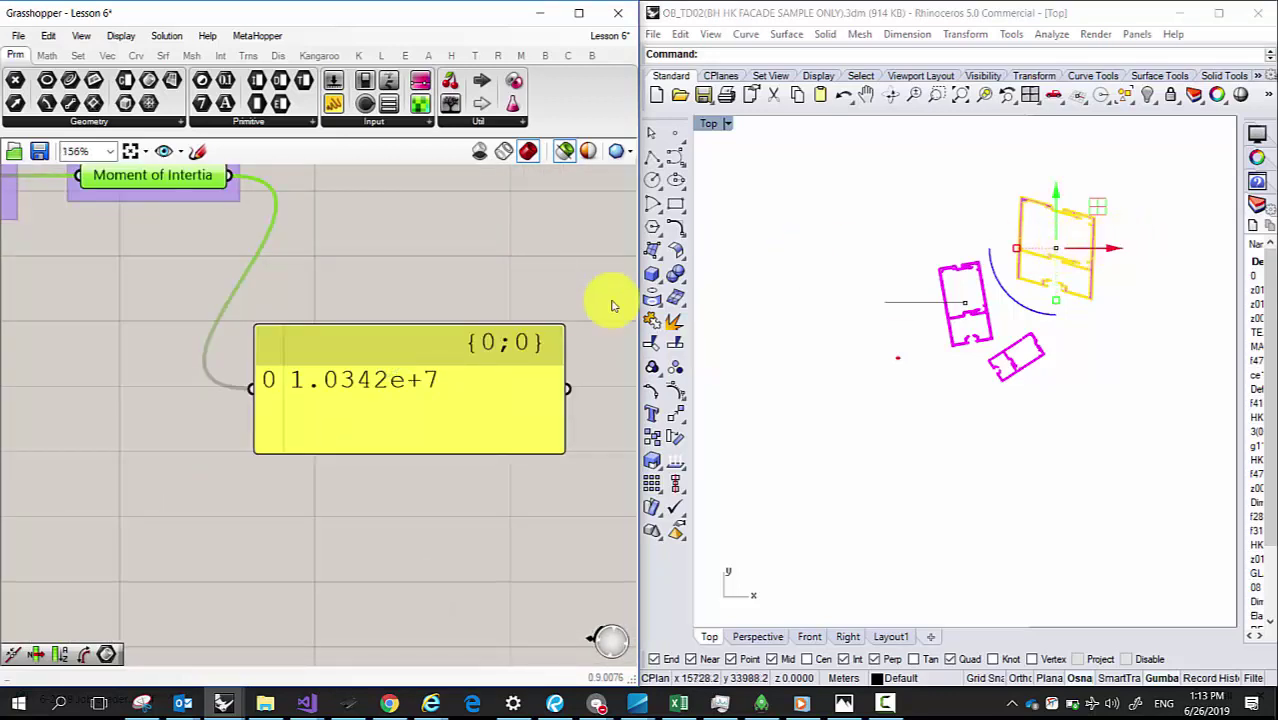
scroll(1100, 232, up, 2)
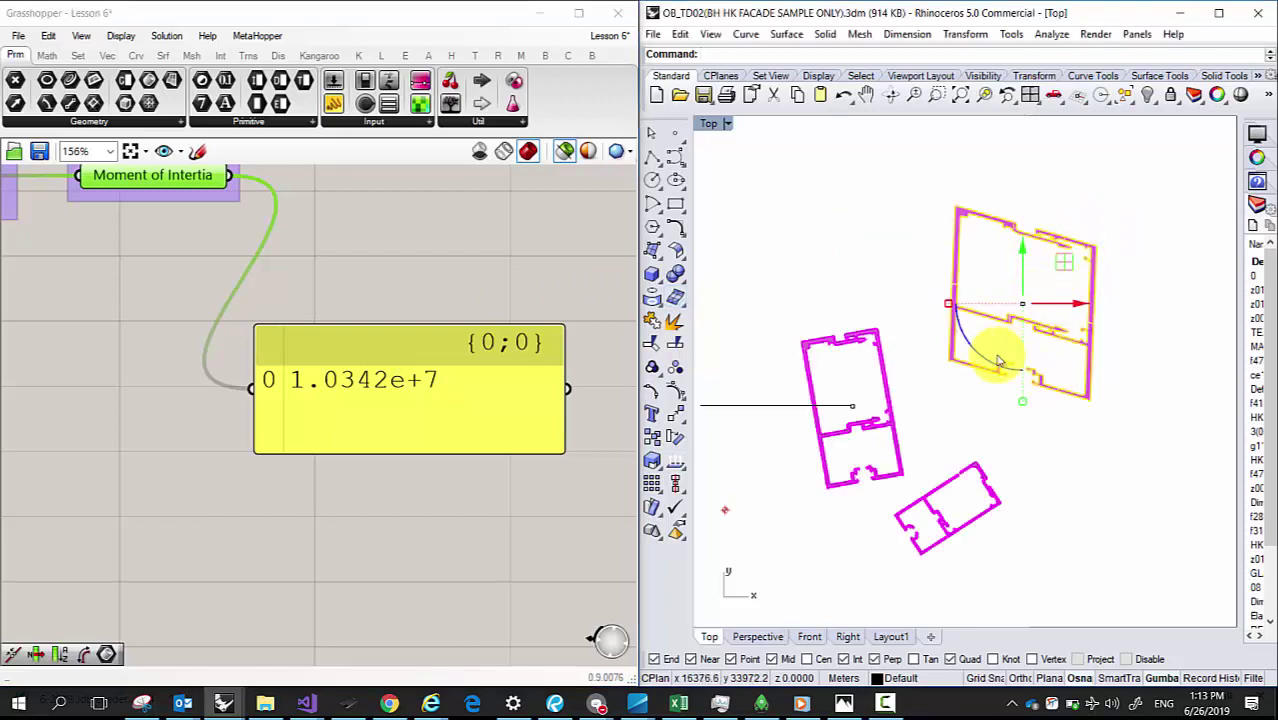
drag(972, 350, 1066, 316)
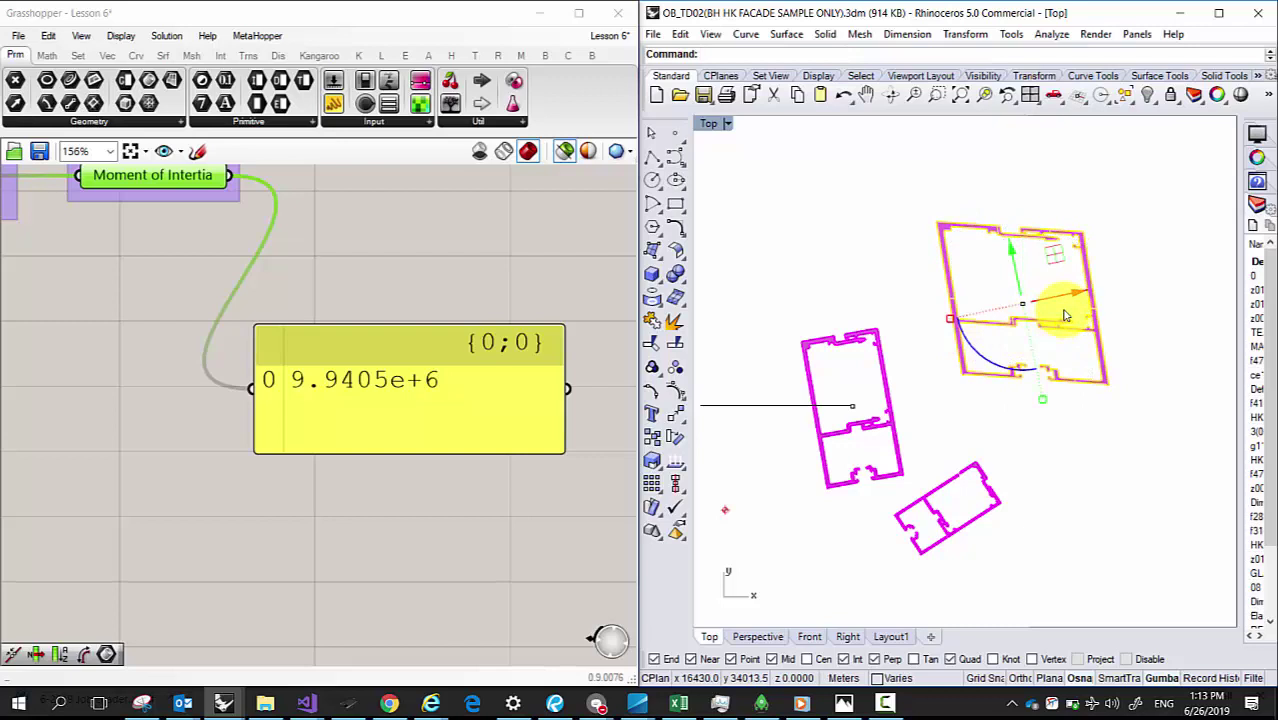
Step: List the large section's area moments in Rhino and compare Ix about the centroid axes with the Grasshopper output
text(Massprop)
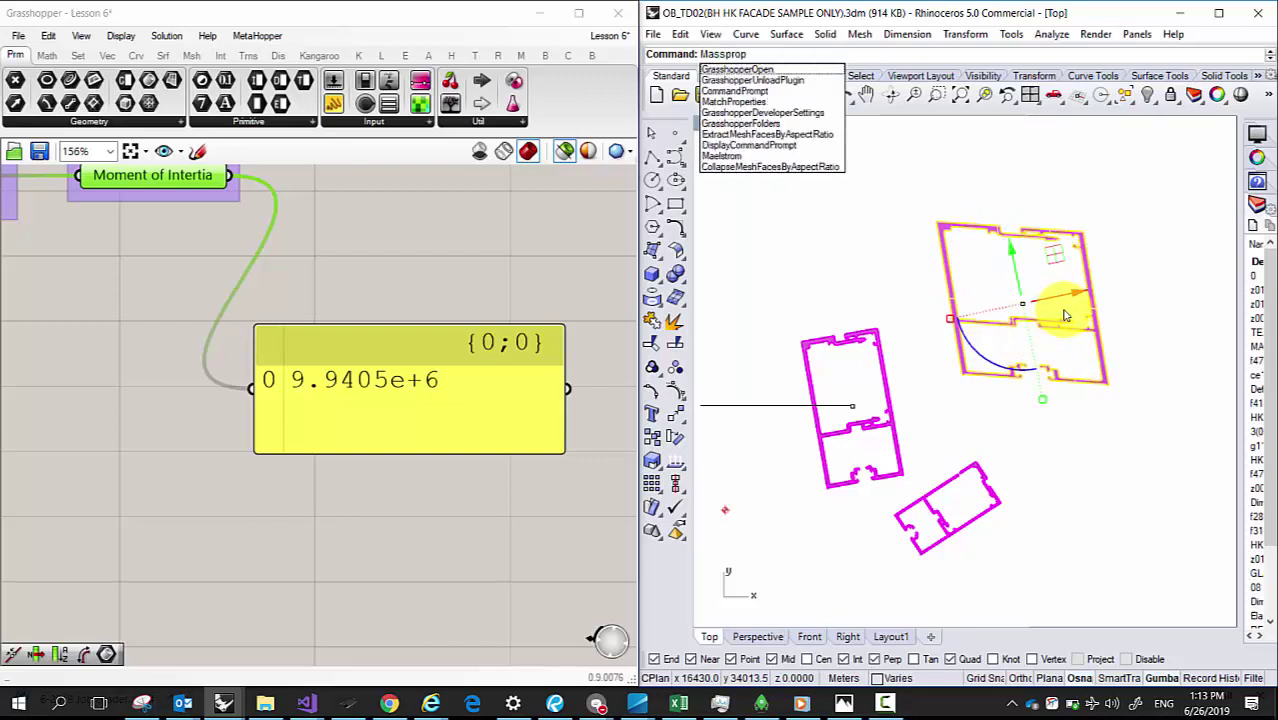
key(BackSpace)
key(BackSpace)
key(BackSpace)
text(ro)
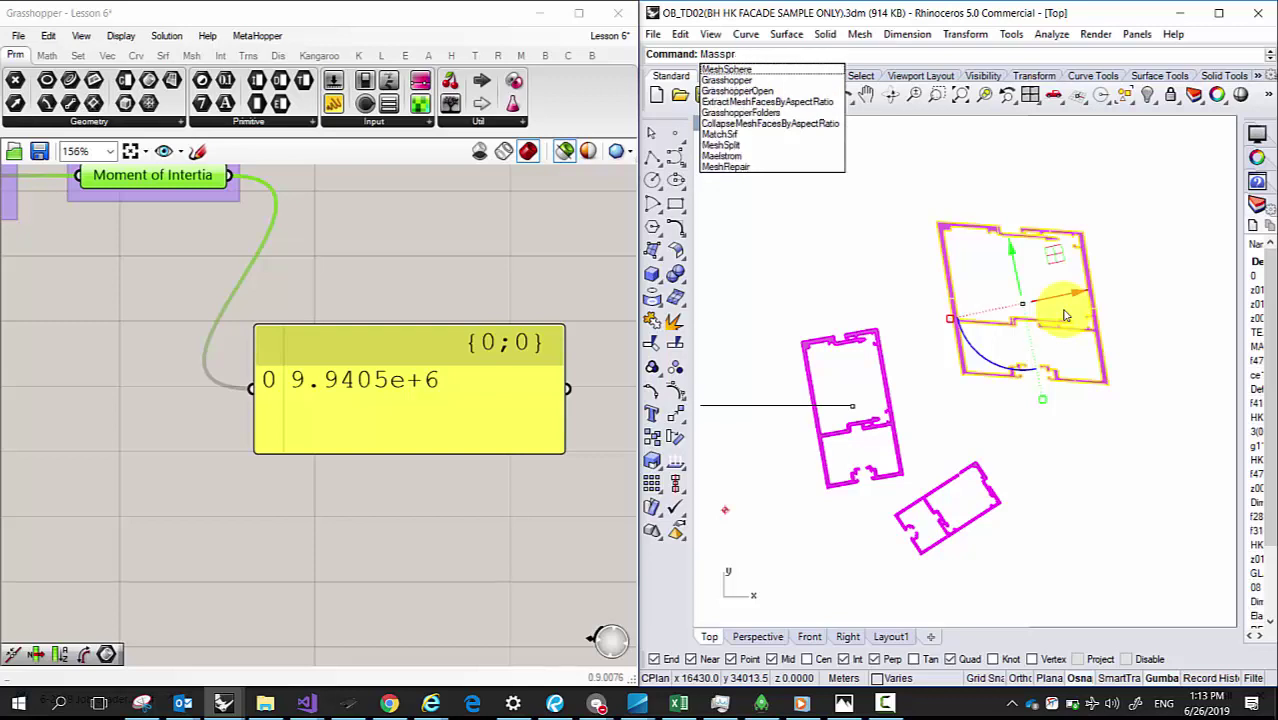
key(Return)
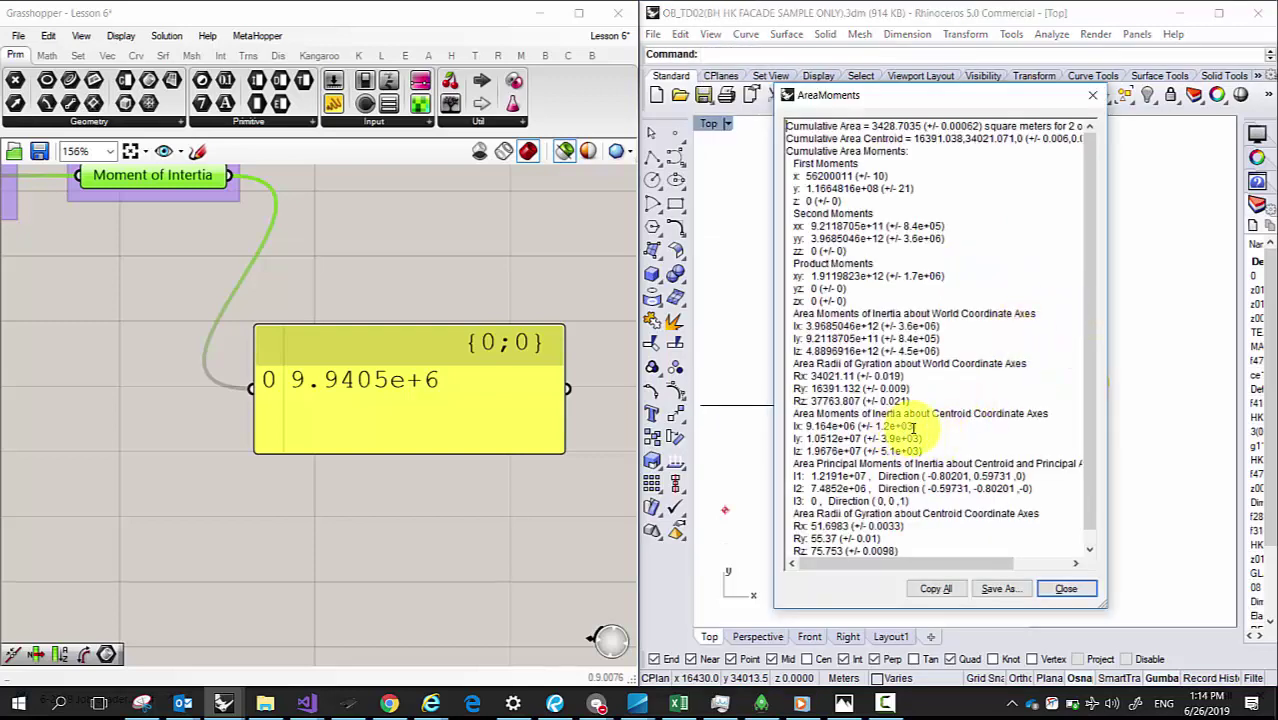
drag(919, 426, 797, 427)
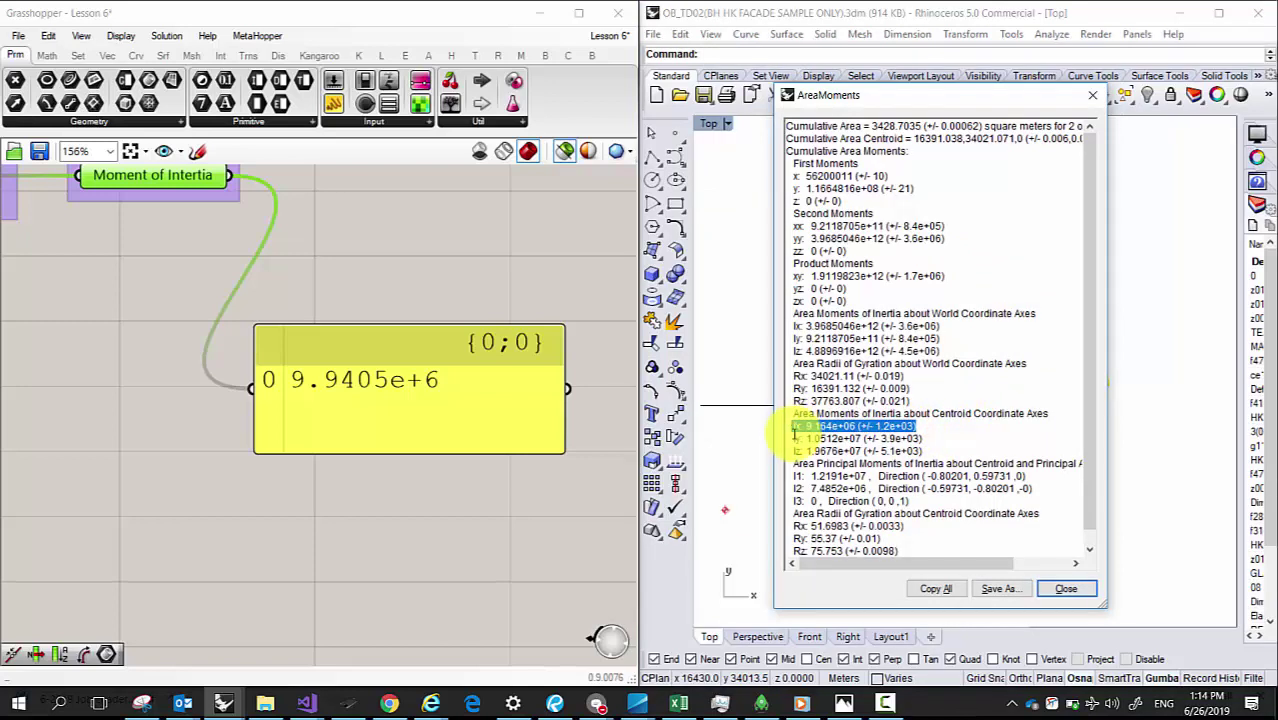
click(1064, 588)
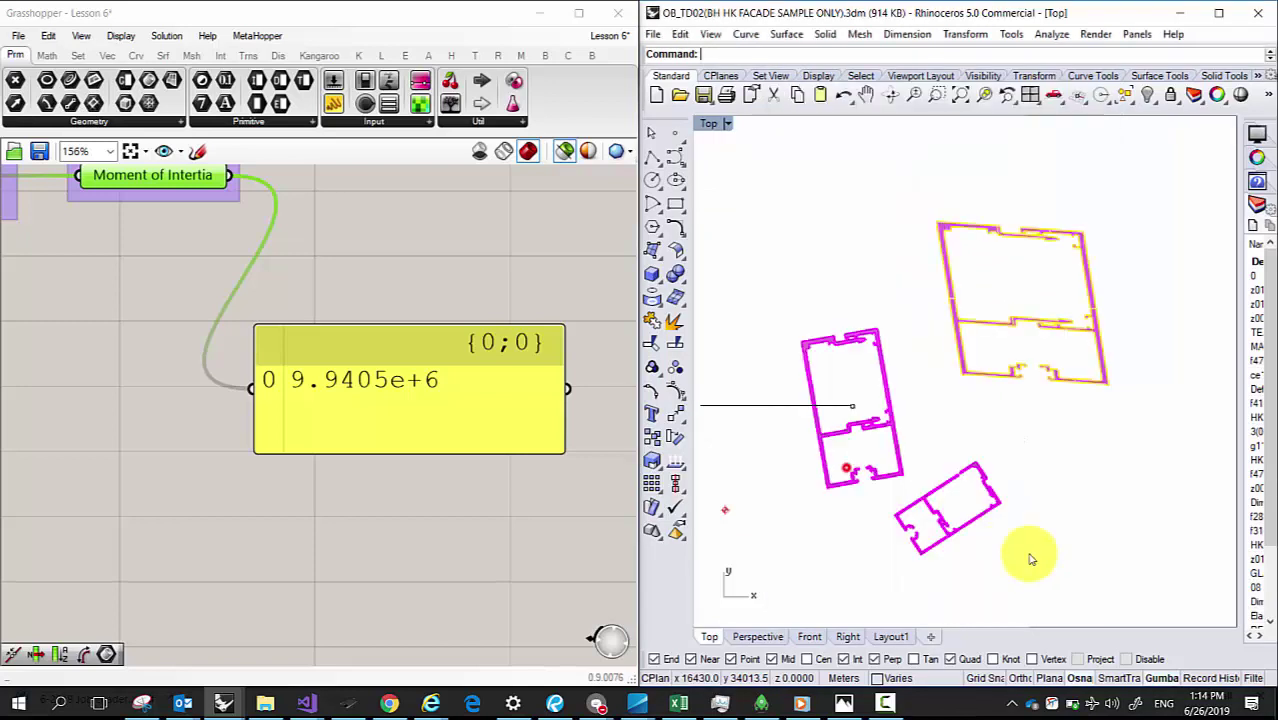
Step: Assign all pieces of the small cut section to the Geo input with Set Multiple Geometries and show the output panel
drag(1040, 556, 912, 462)
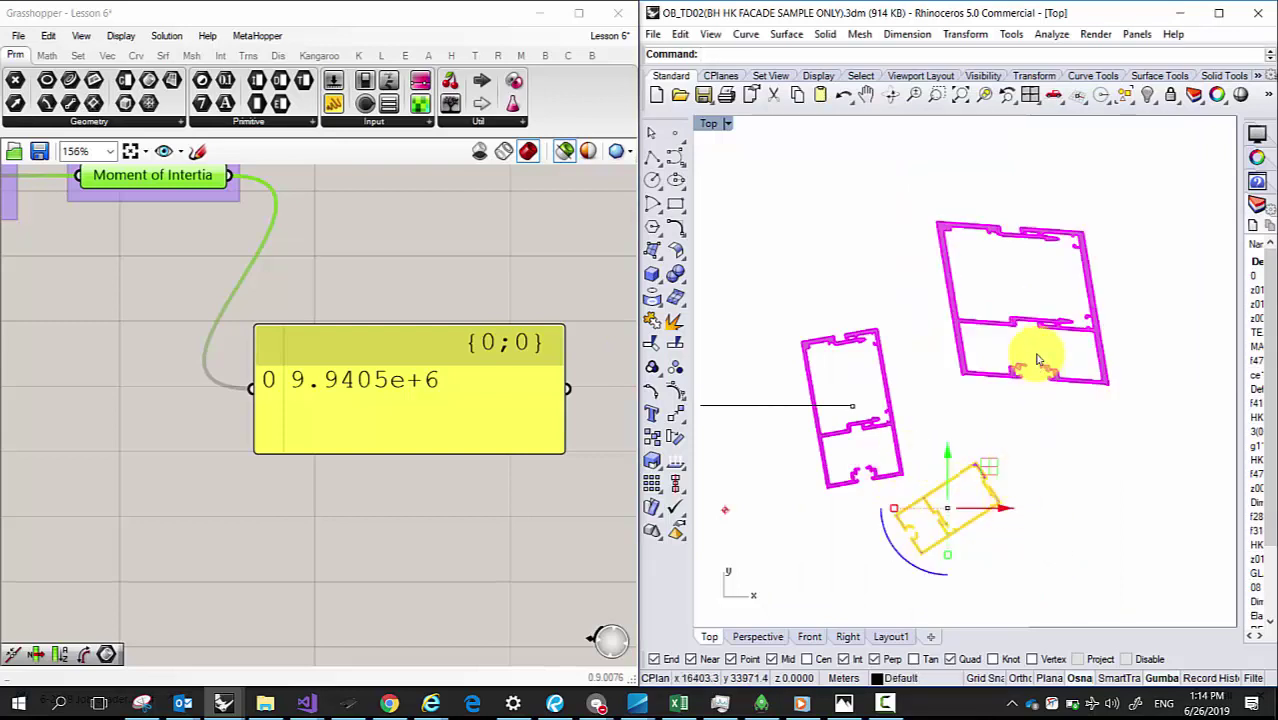
scroll(1038, 352, down, 4)
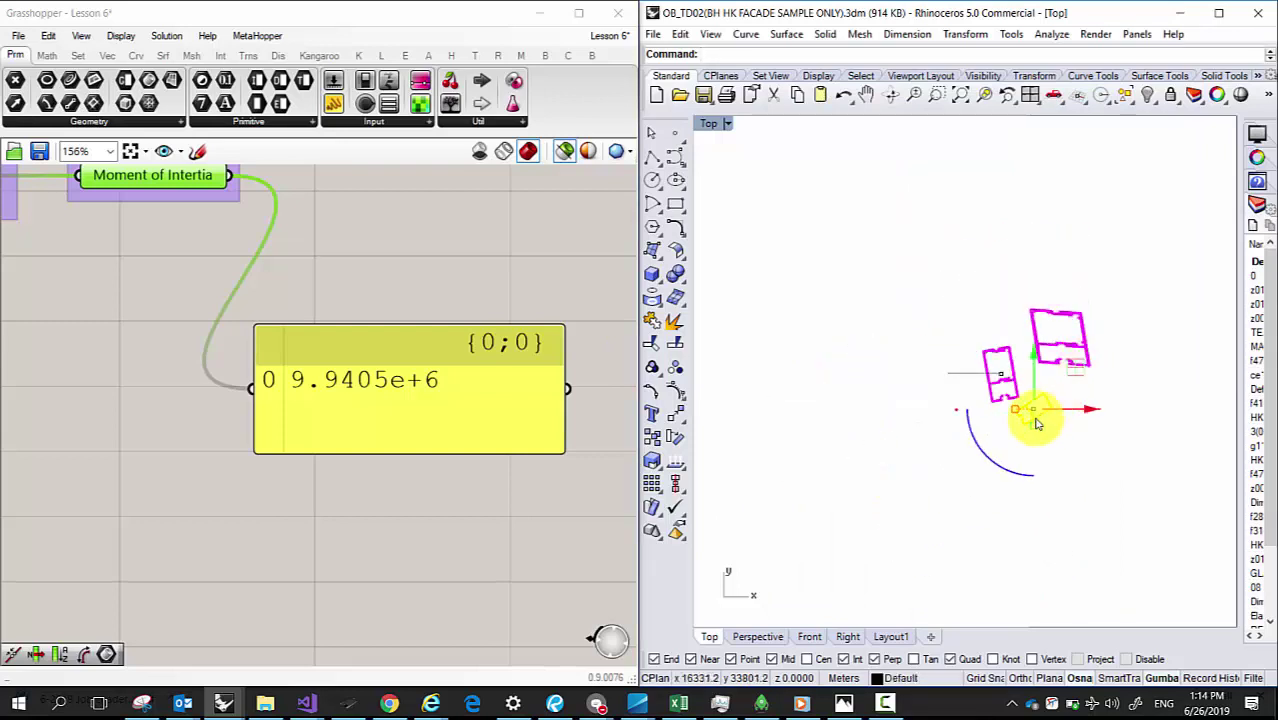
scroll(1027, 414, up, 3)
right_drag(203, 364, 397, 388)
scroll(397, 388, down, 12)
right_drag(231, 402, 516, 425)
scroll(228, 368, up, 13)
right_drag(399, 394, 240, 376)
scroll(240, 375, up, 3)
right_click(201, 308)
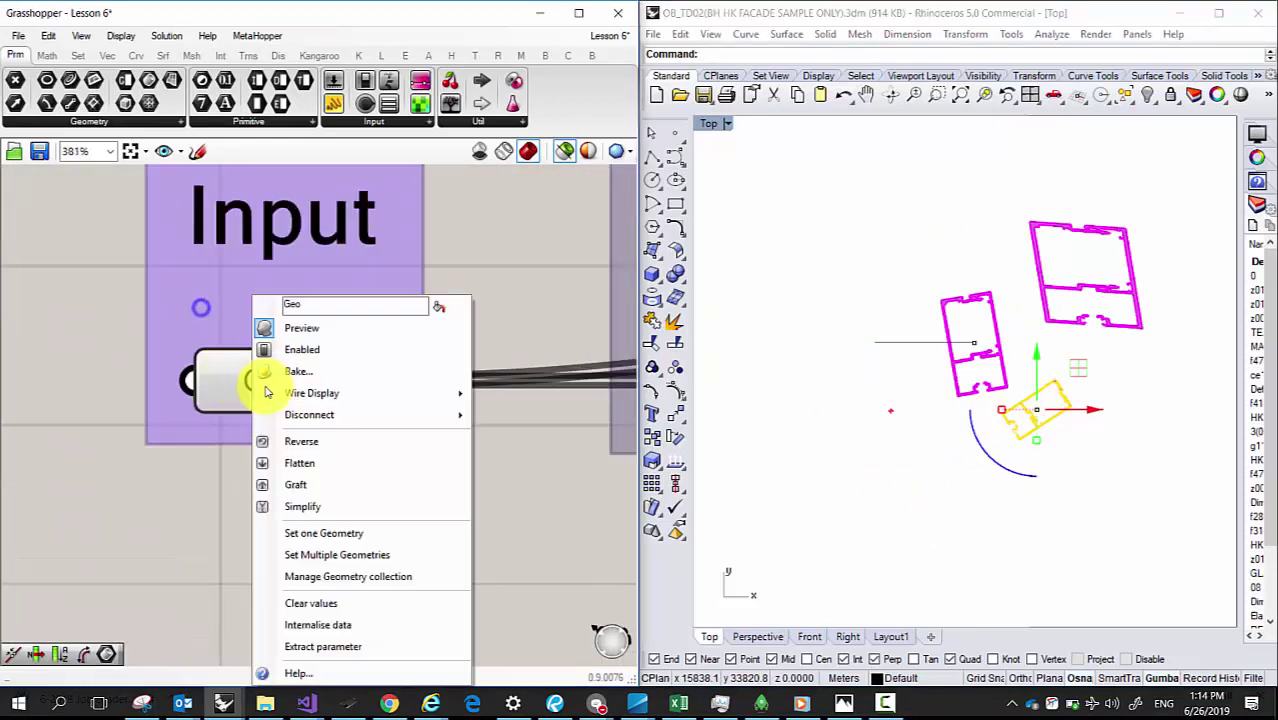
click(331, 553)
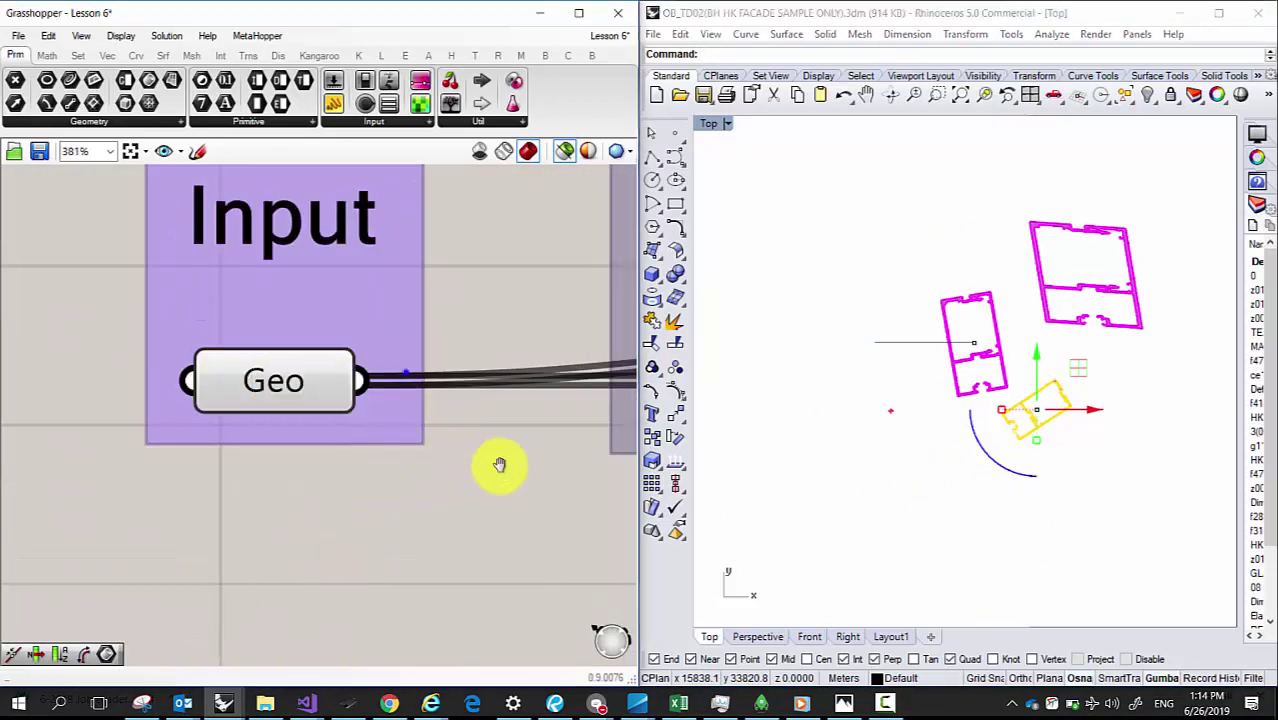
scroll(469, 458, down, 10)
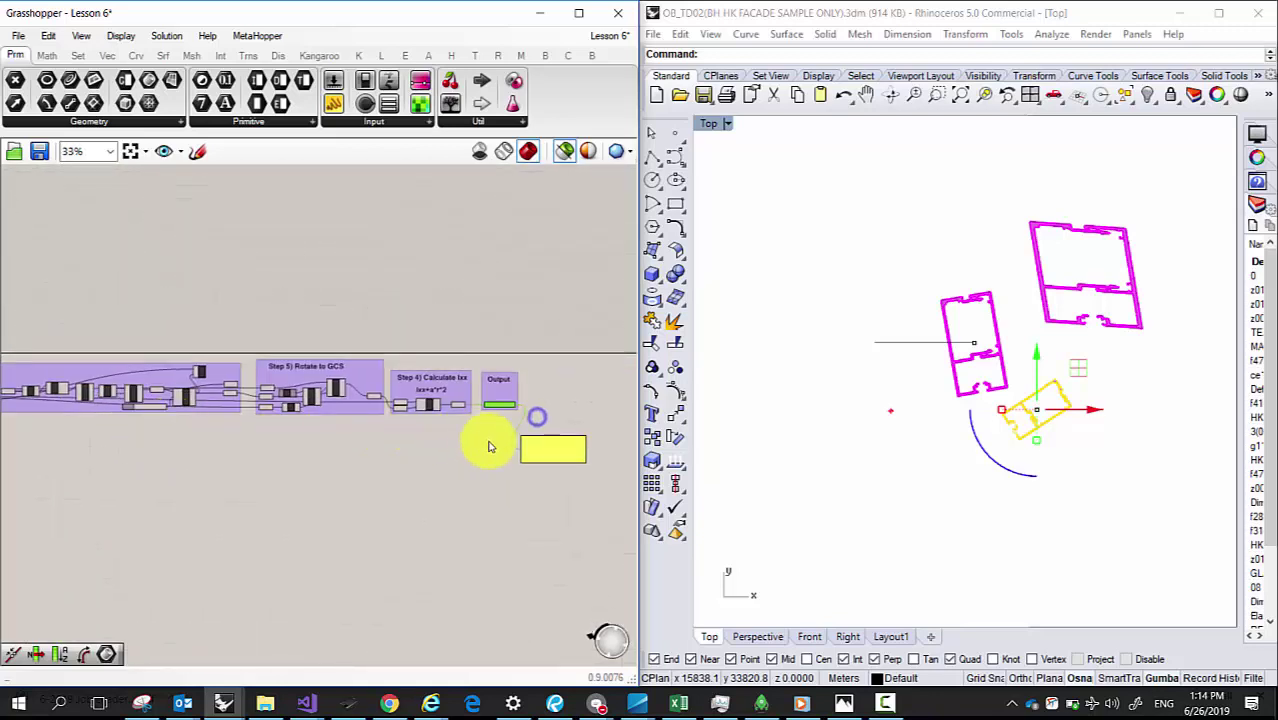
scroll(512, 451, up, 7)
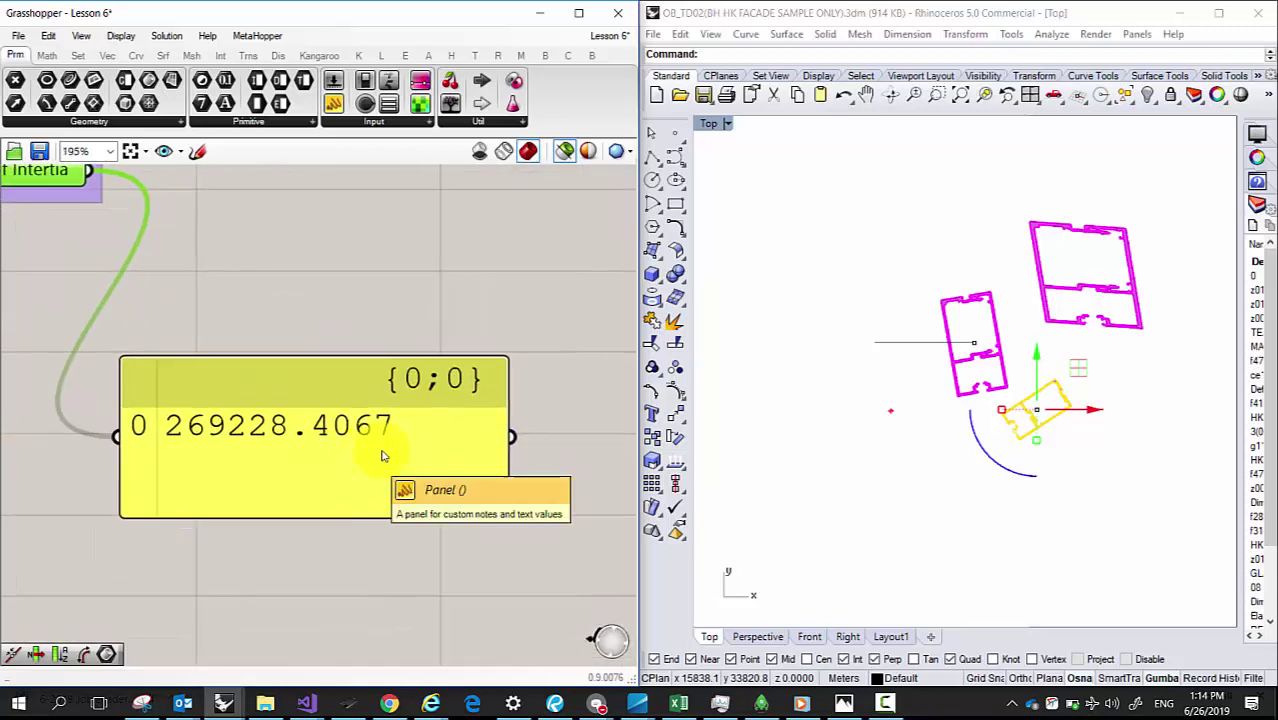
Step: Rotate all pieces of the small cut section upright with the gumball and list their area moments in Rhino
scroll(1060, 402, up, 3)
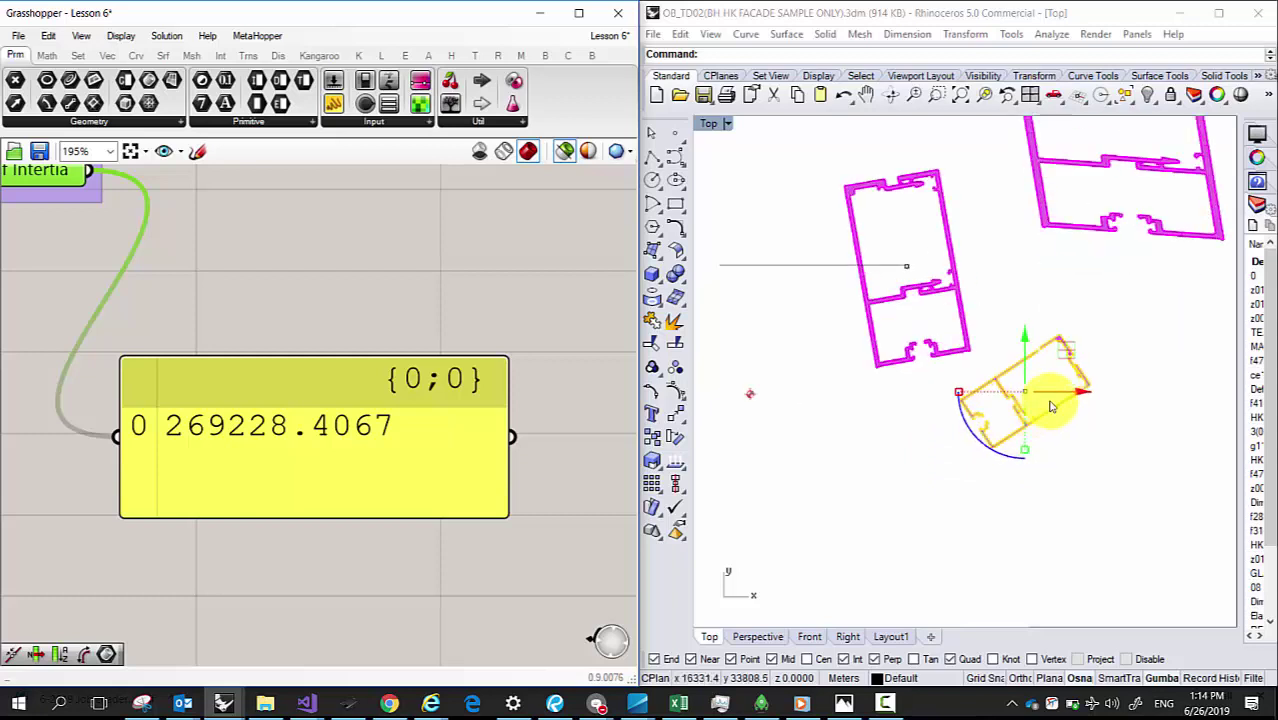
scroll(1060, 402, up, 2)
drag(1097, 489, 927, 330)
drag(955, 398, 1013, 475)
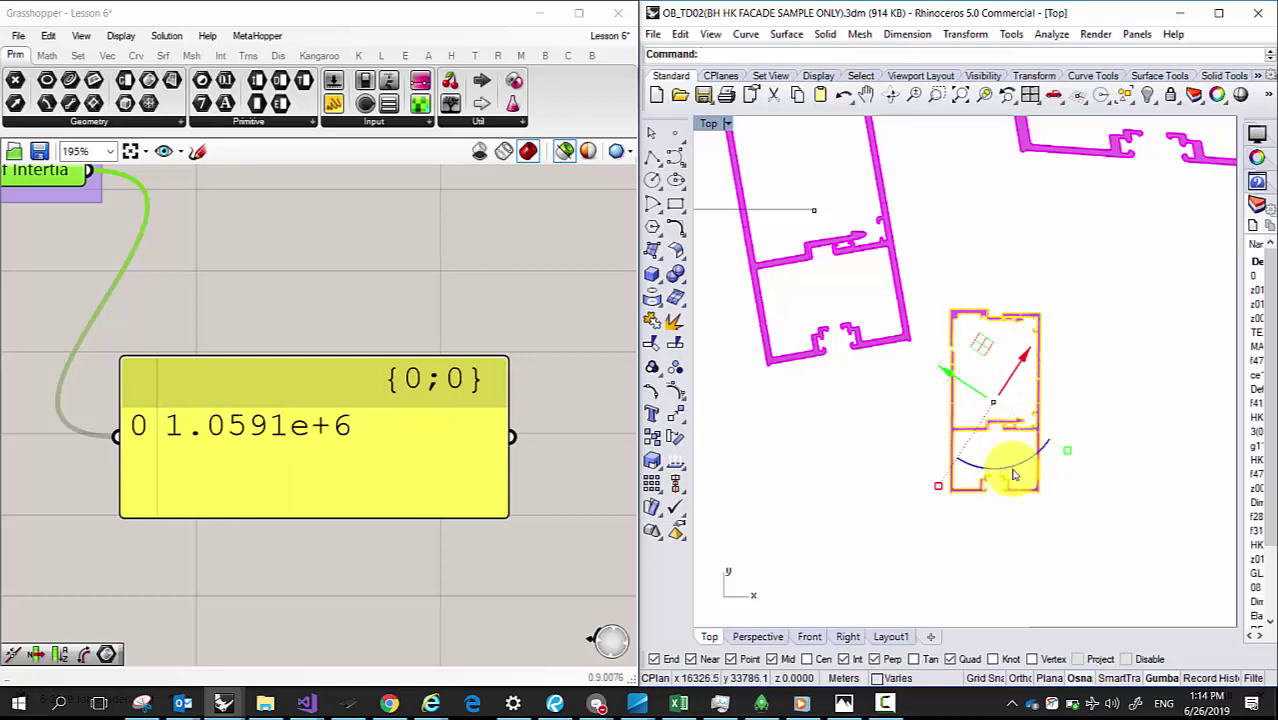
right_click(1013, 475)
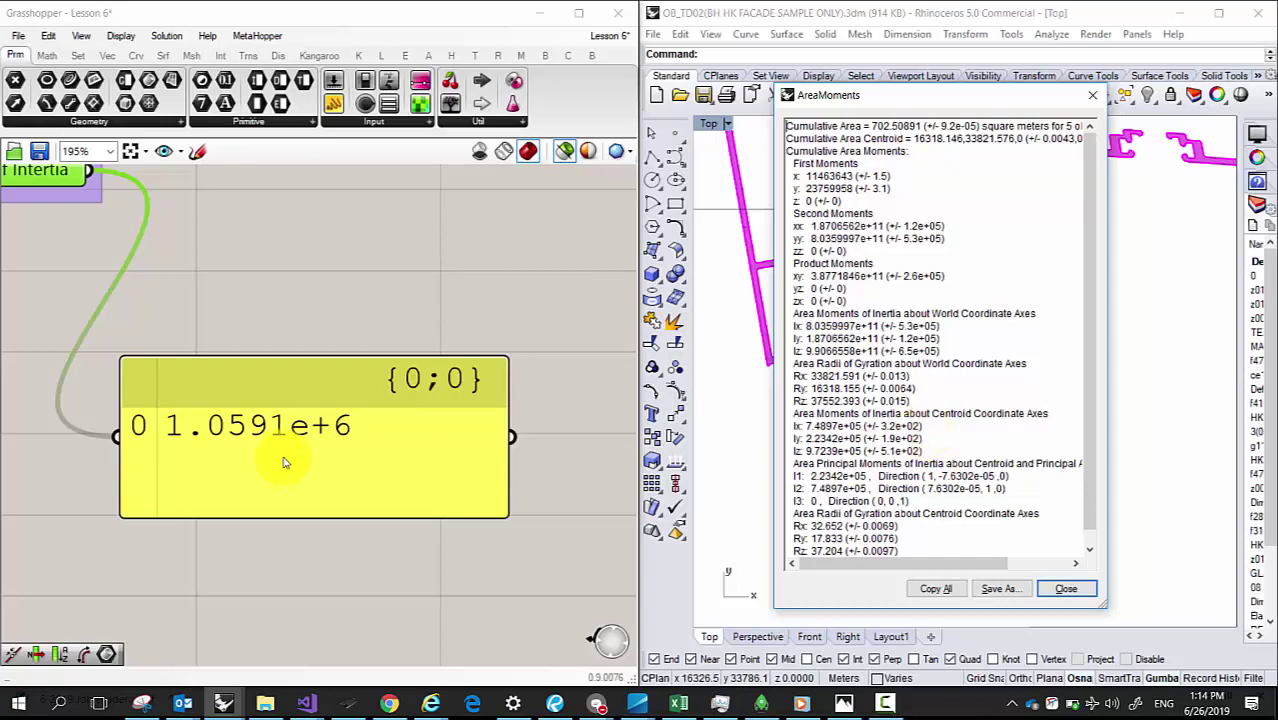
Step: Compare the small cut section's Ix about the centroid axes with the Grasshopper output and close the area moments report
mouse_move(284, 457)
mouse_down()
mouse_move(300, 443)
mouse_move(298, 461)
mouse_up()
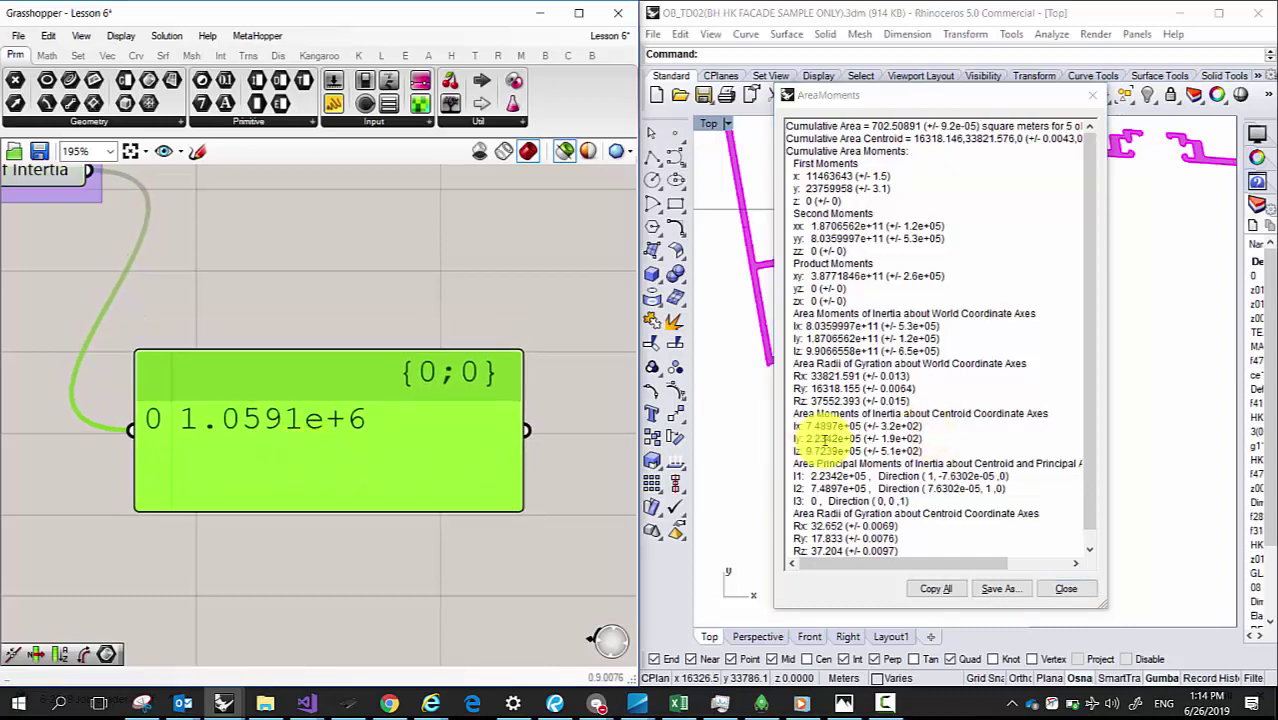
click(930, 427)
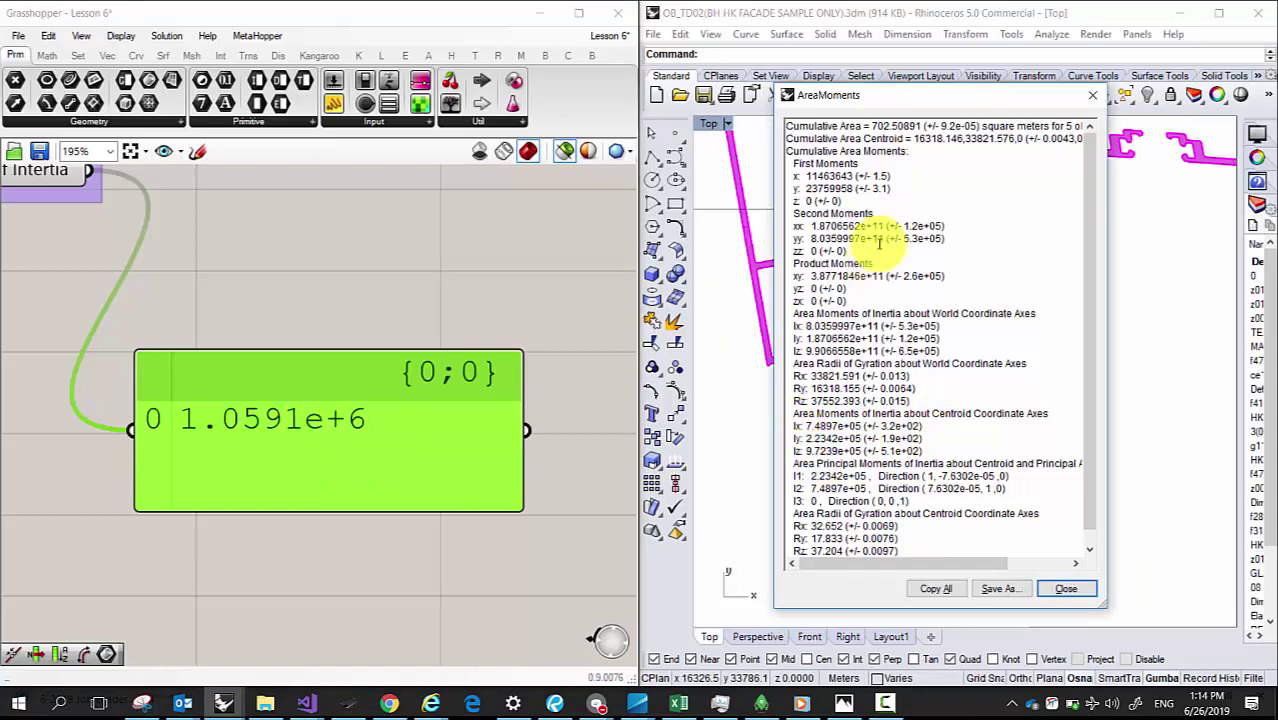
key(Escape)
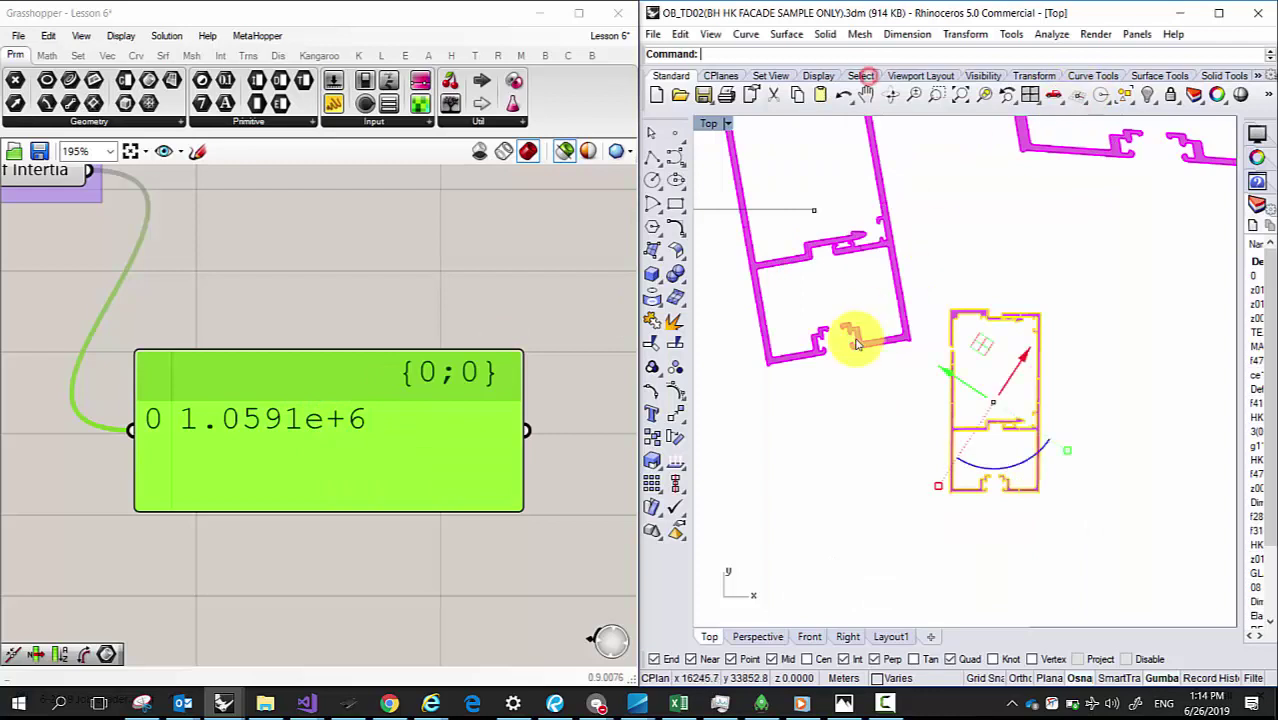
Step: Clear the selection and highlight the Centroids parameter in Step 1 to inspect the centroids on the small cut section
click(862, 410)
scroll(440, 380, down, 6)
scroll(214, 394, up, 3)
scroll(182, 363, up, 3)
click(205, 379)
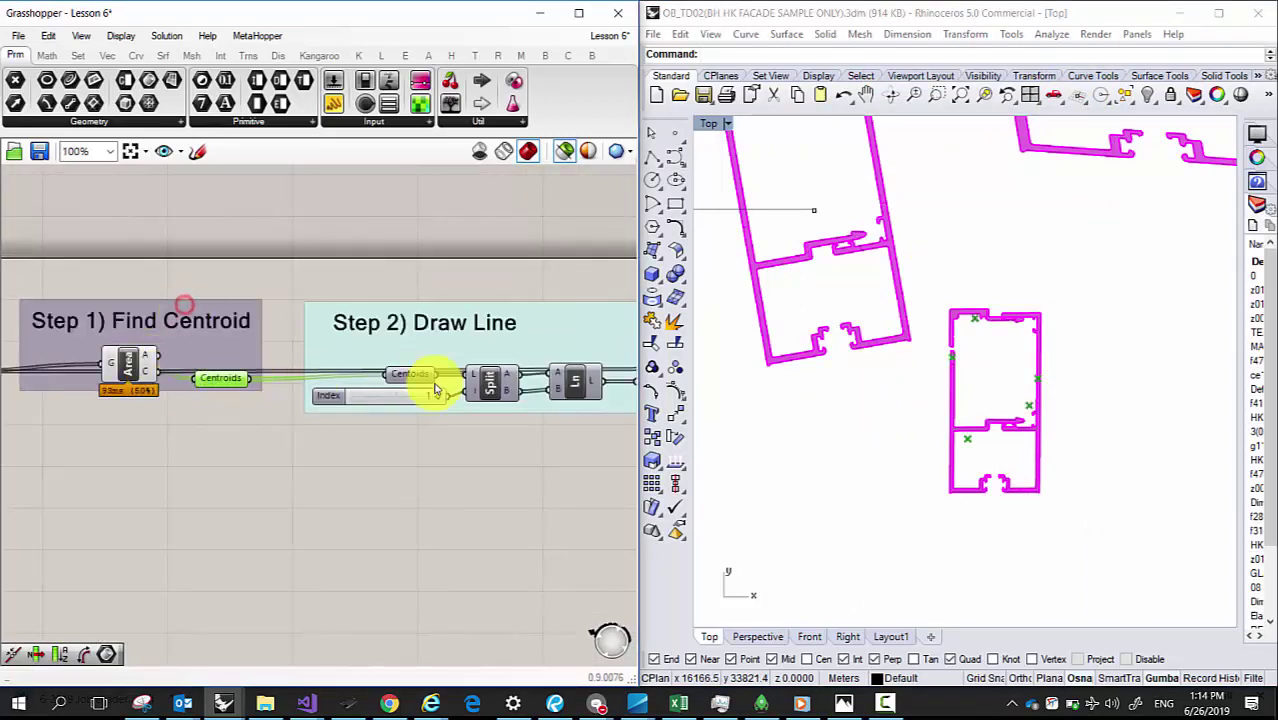
scroll(1009, 350, up, 6)
scroll(990, 356, down, 1)
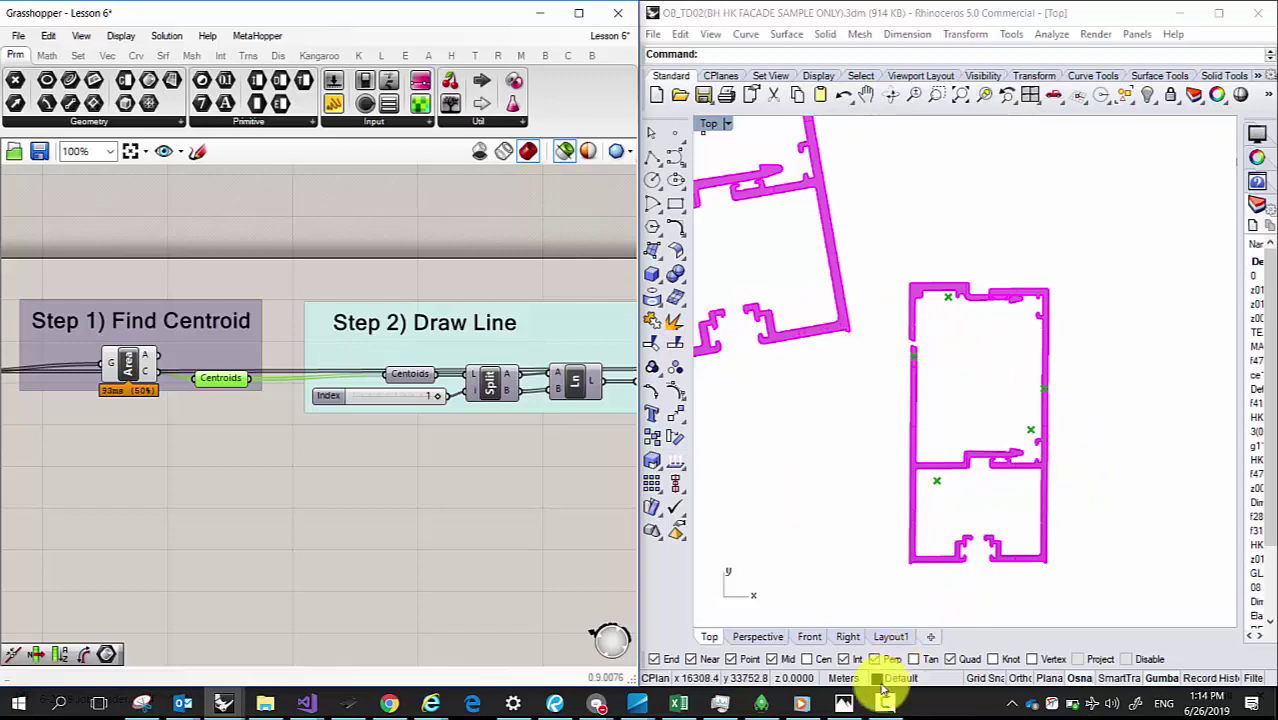
Step: Switch to Photos to review the moment of inertia v1 and v2 sketches, and return to Grasshopper
click(843, 703)
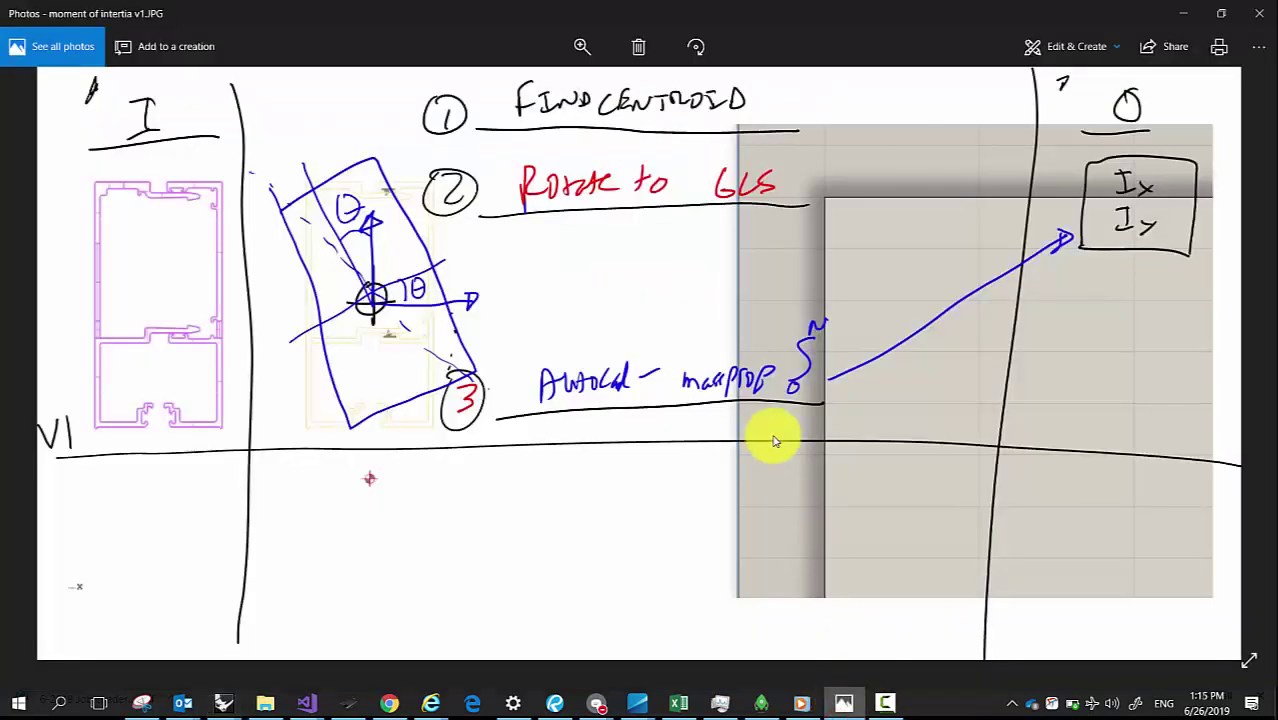
key(Right)
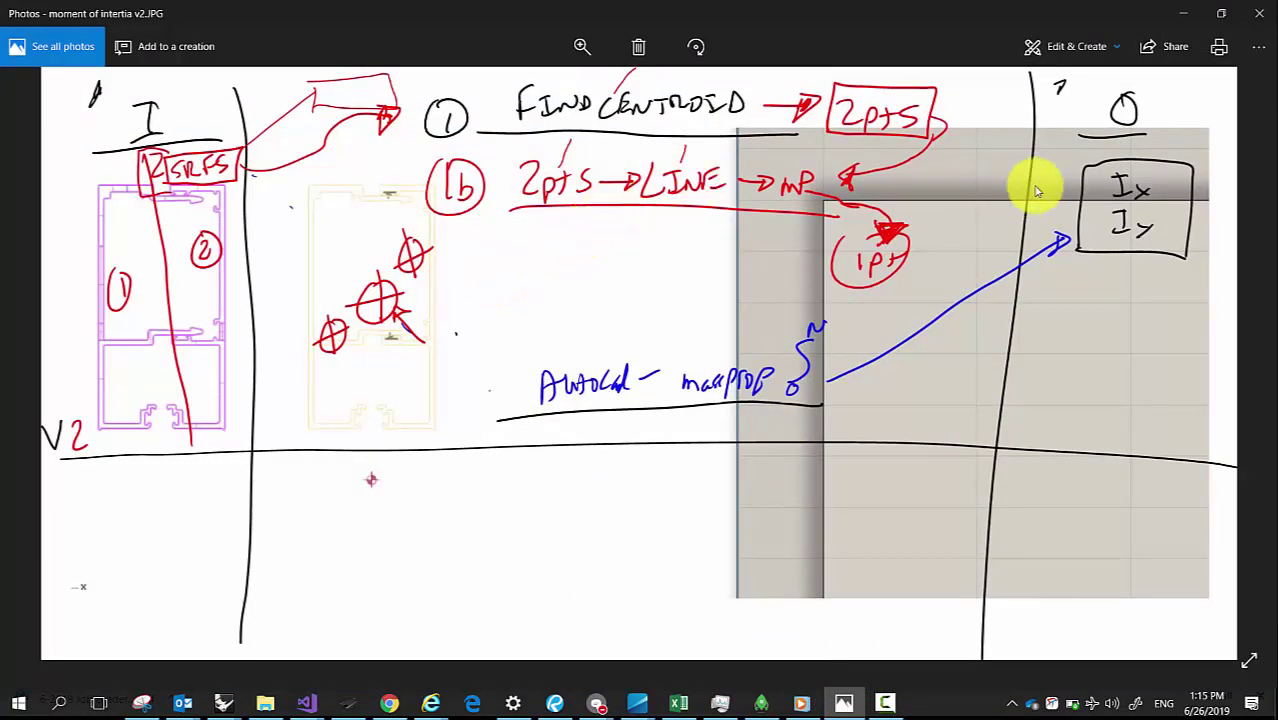
click(1183, 14)
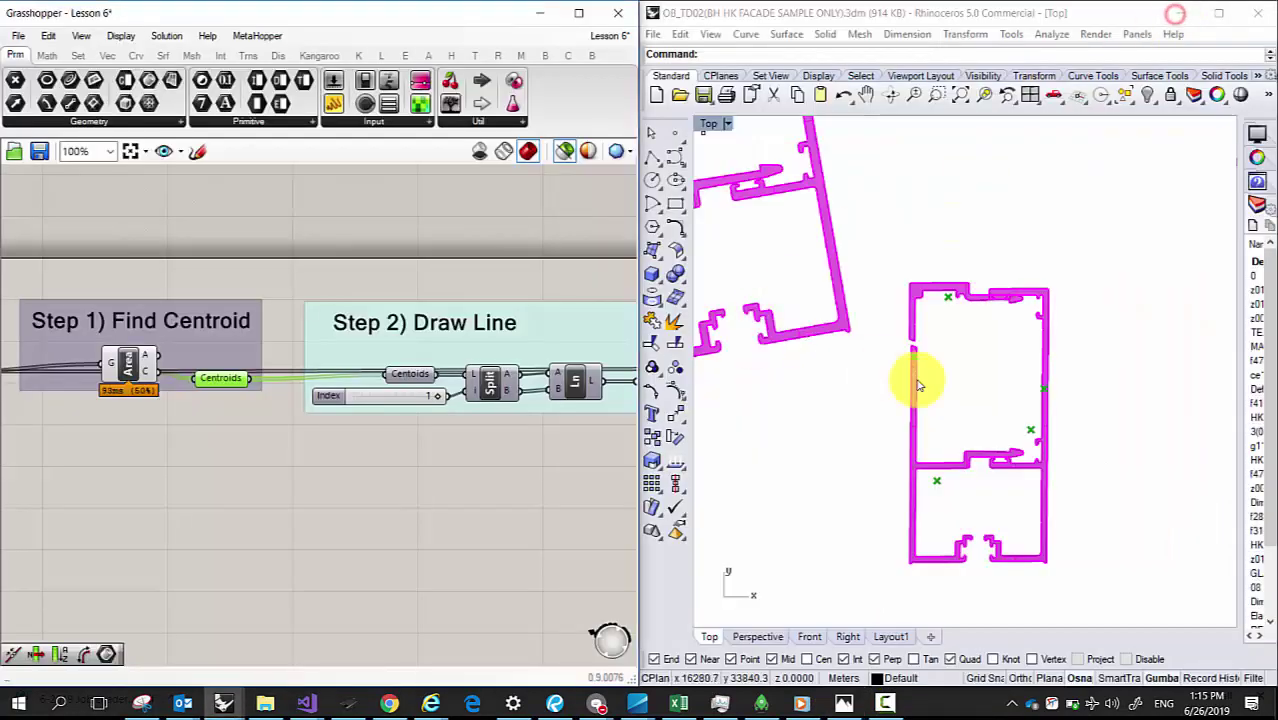
Step: Highlight the Point parameter in Step 3 to inspect the line midpoints, and review the rest of the definition
right_drag(451, 474, 218, 457)
right_drag(514, 408, 340, 426)
right_drag(525, 463, 130, 467)
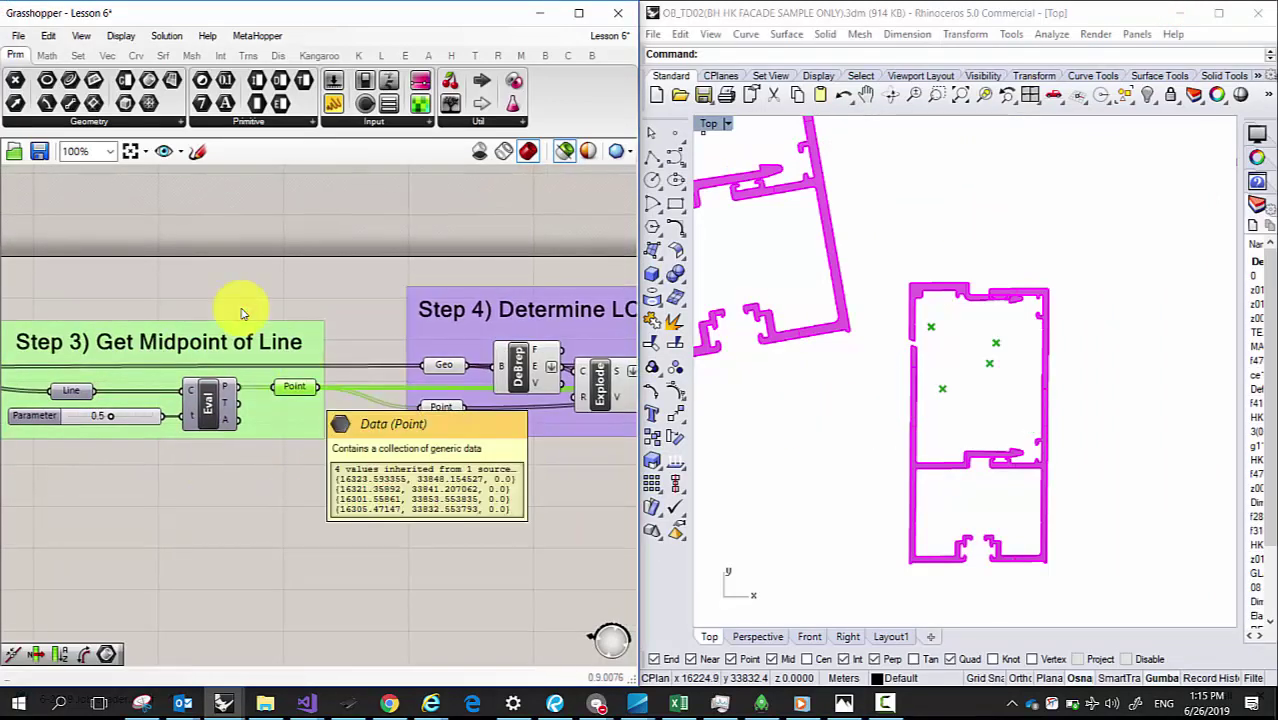
click(300, 389)
mouse_move(303, 390)
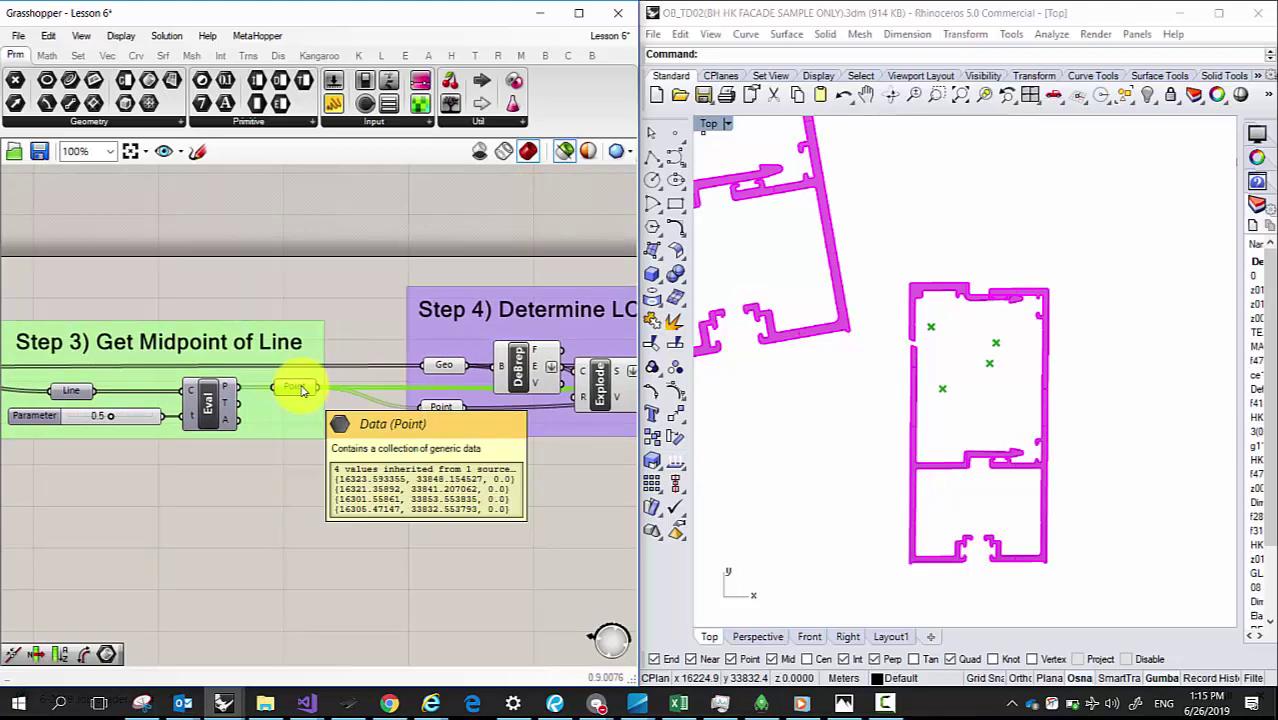
scroll(305, 392, down, 3)
right_drag(476, 433, 222, 428)
scroll(222, 428, down, 4)
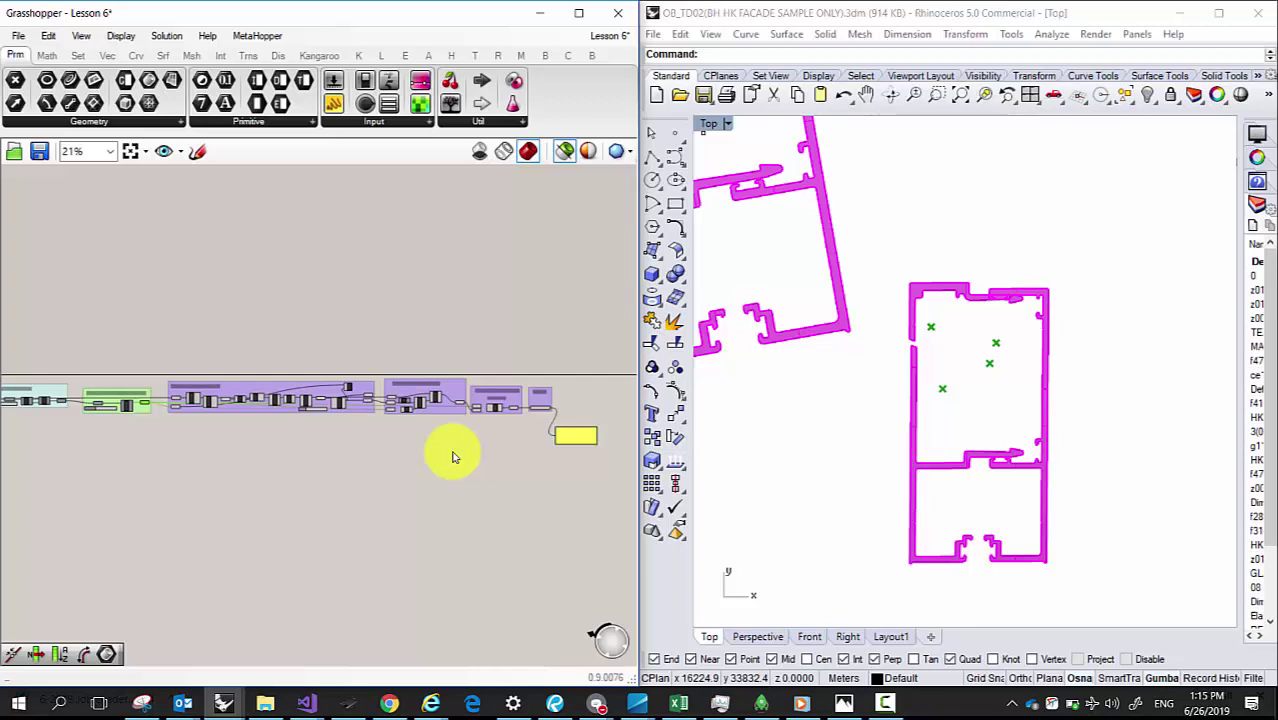
Step: Place a Scribble above the Input group and open its properties
scroll(94, 331, up, 8)
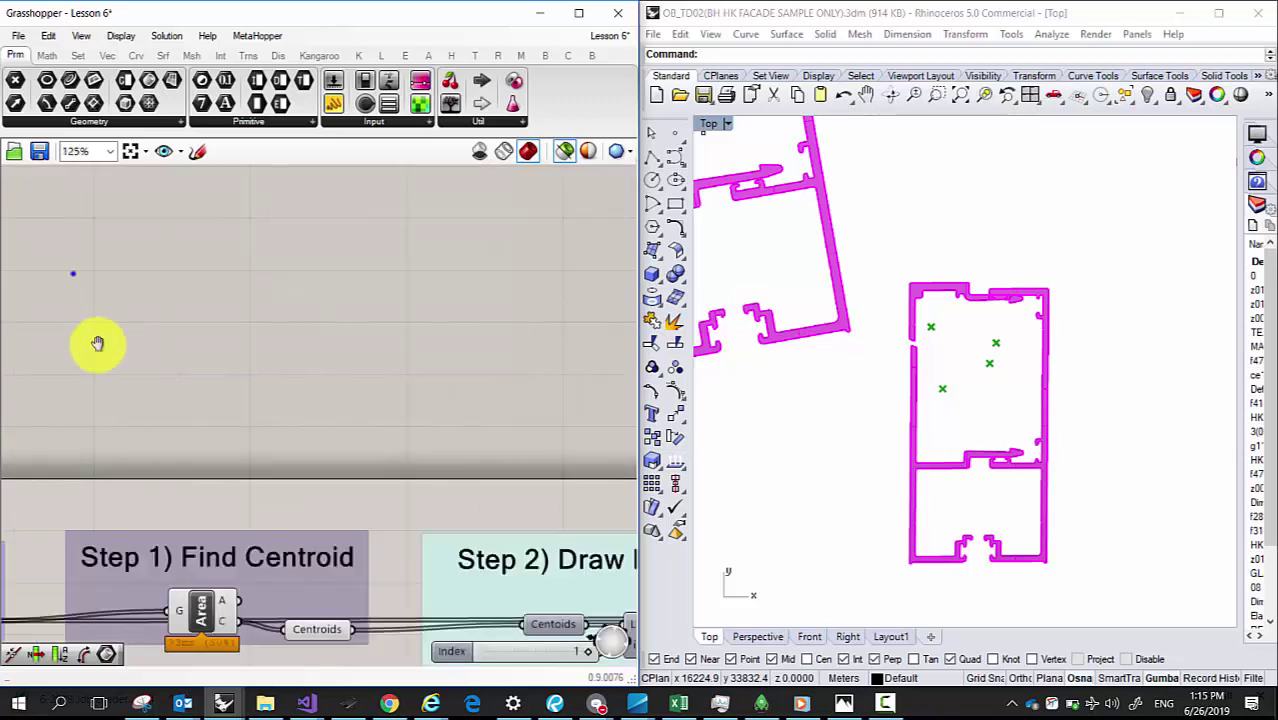
right_drag(139, 354, 271, 285)
double_click(195, 235)
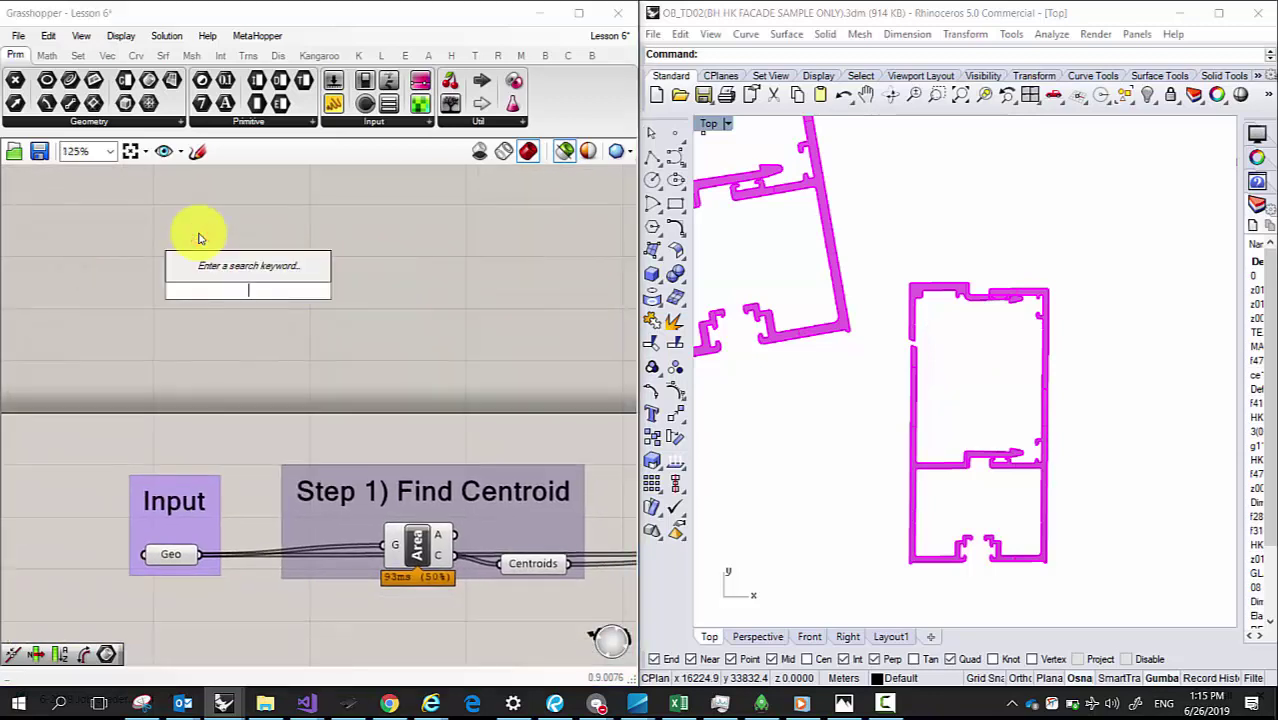
text(S)
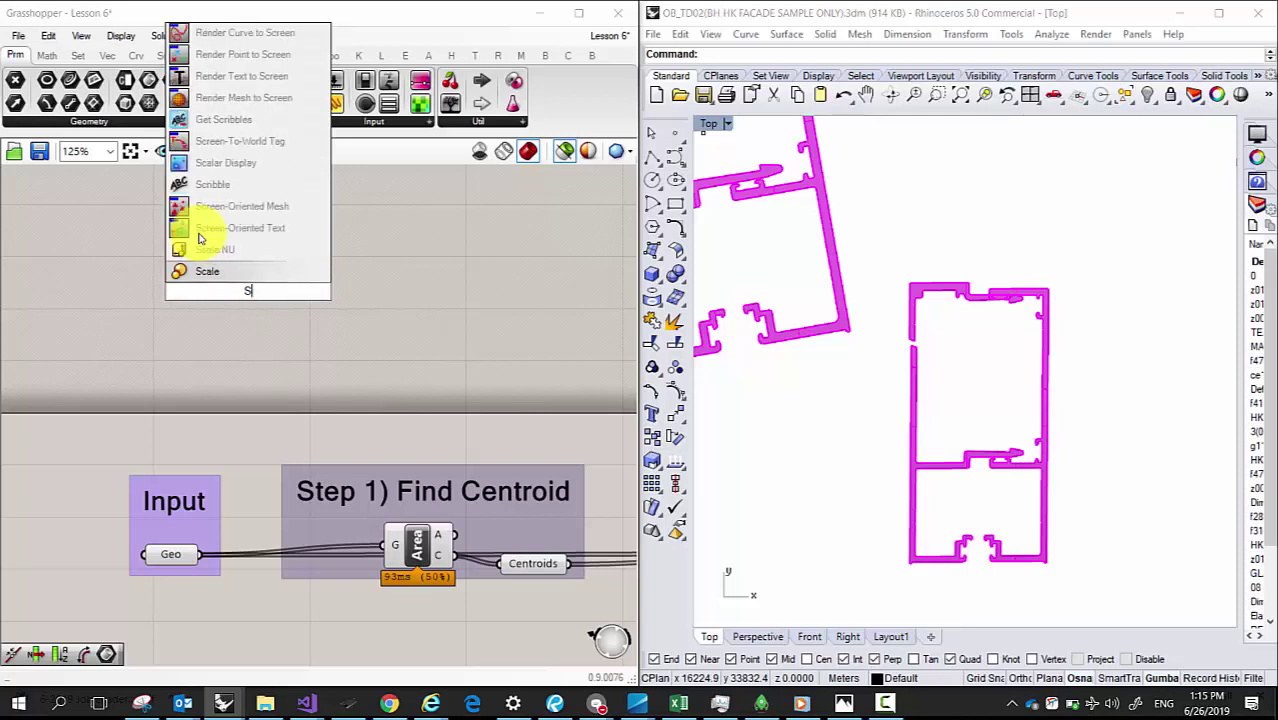
key(BackSpace)
text(Scribble)
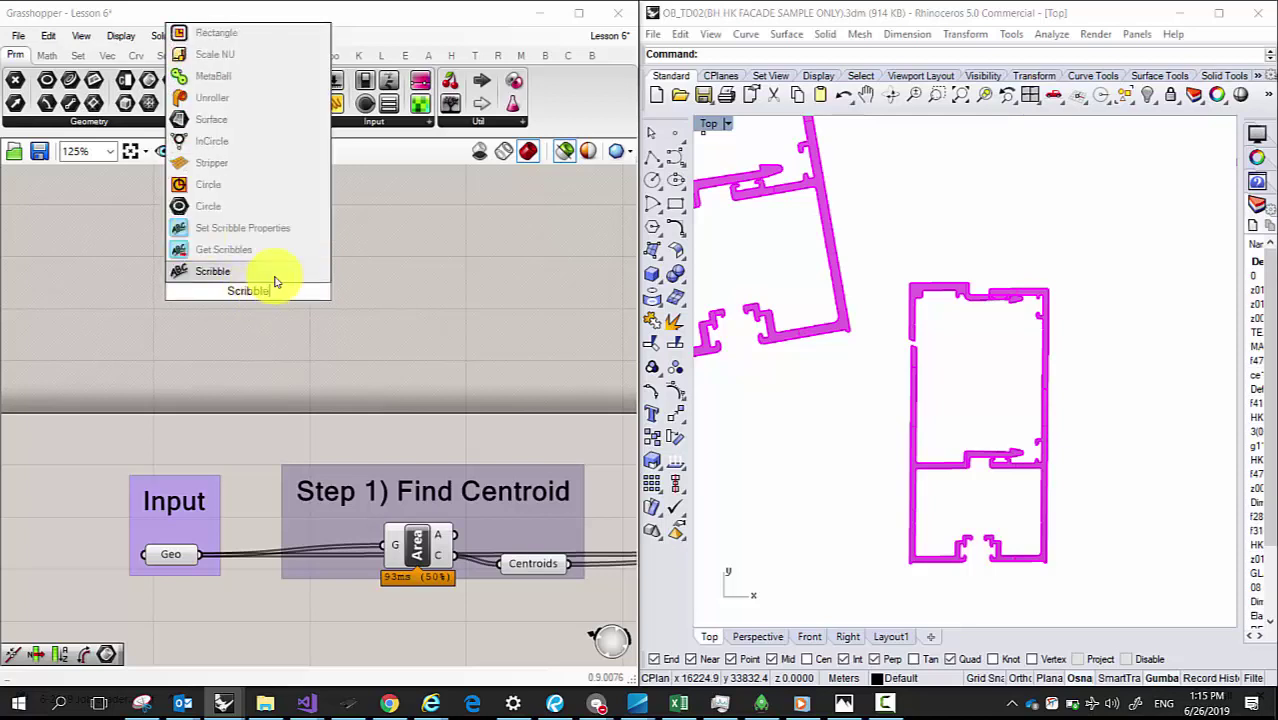
key(Return)
double_click(248, 292)
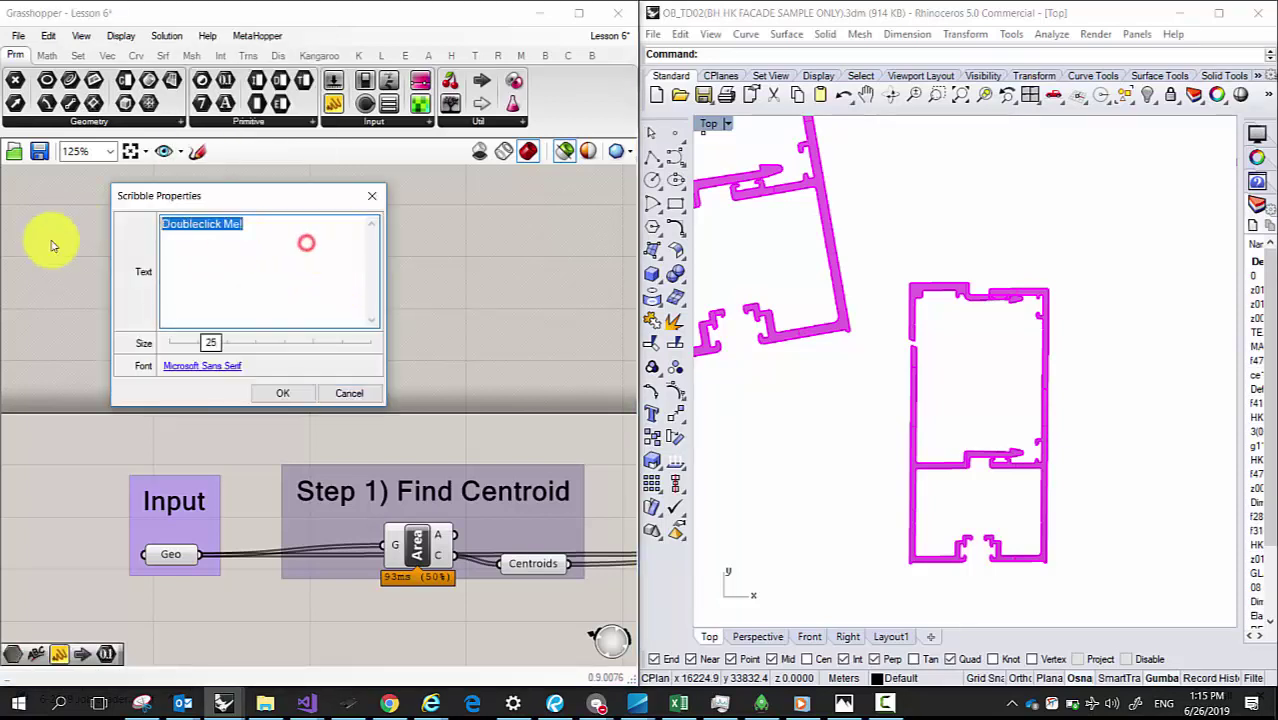
Step: Give the scribble the heading "Assumptions:" and the first item "1) 2 srfs/Mullion Cross Section"
text(Assumptions: 1))
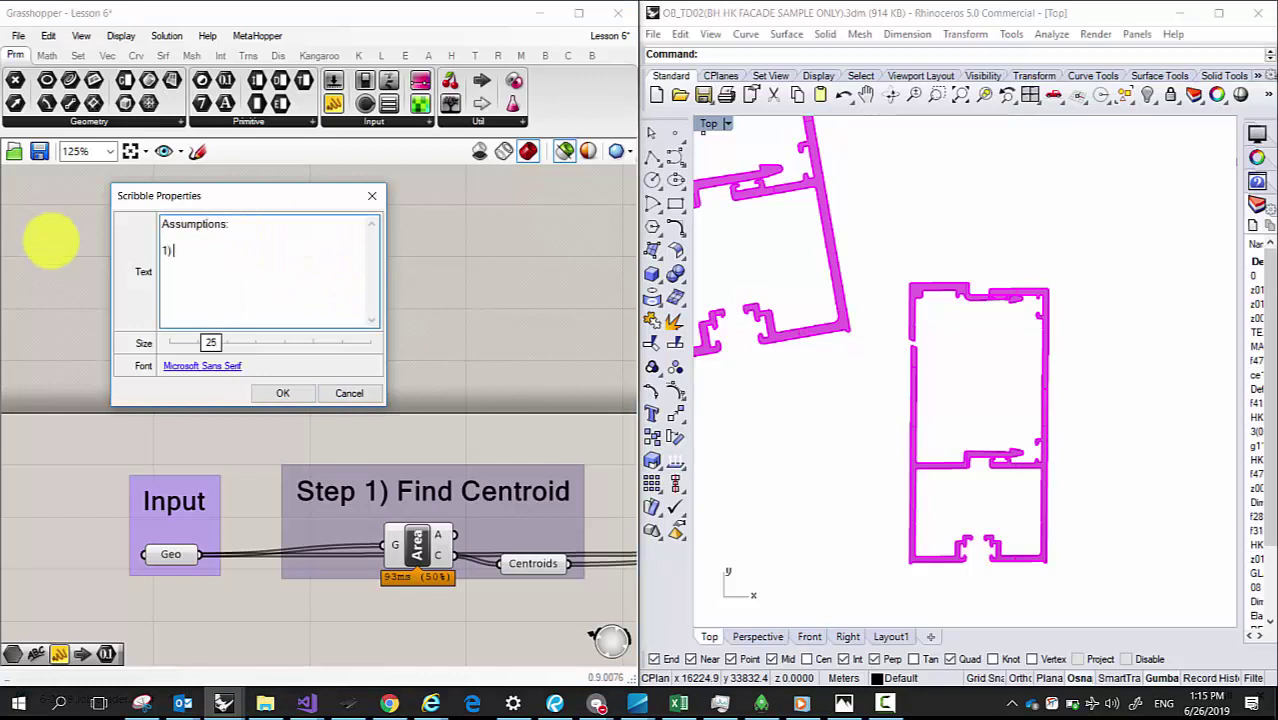
text( 2so)
key(BackSpace)
key(BackSpace)
text(srfs/Mullion Cross Section)
Step: Add the item "2) Cross section is in XY plane" and an empty item "3)" to the scribble, and apply the text
key(Return)
text(2) Cross section is in XY plane)
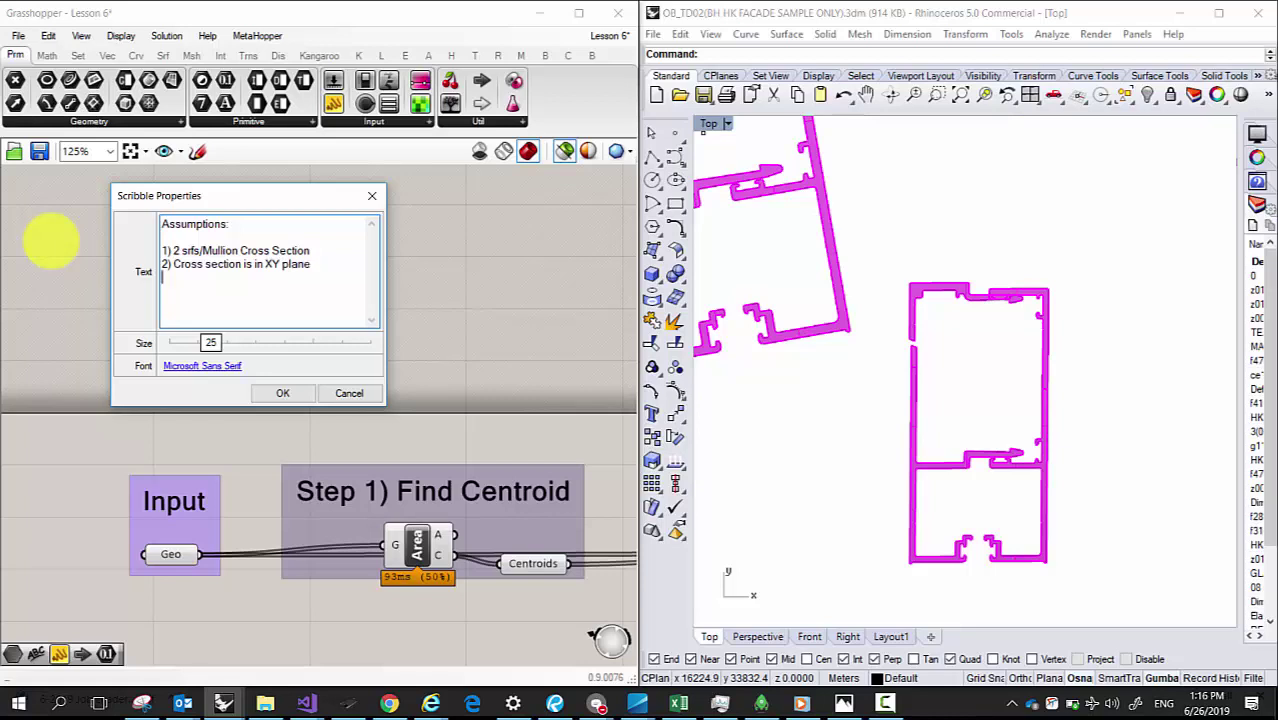
key(Return)
text(3))
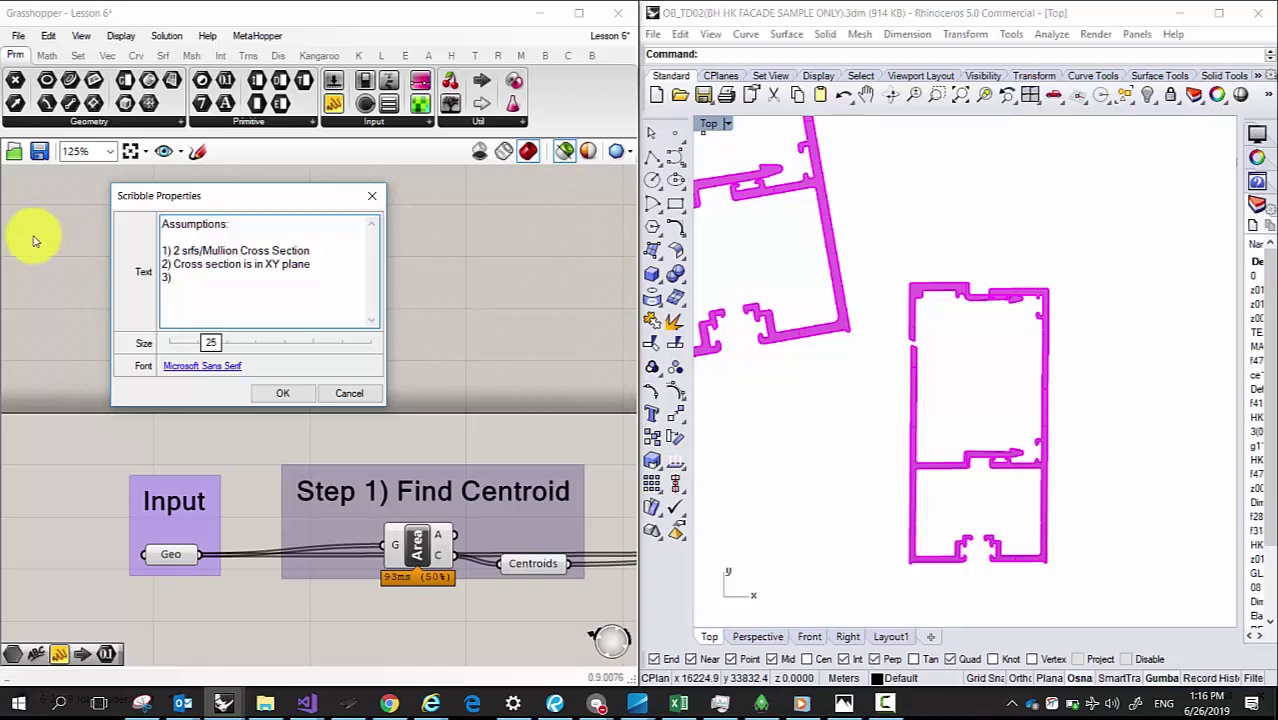
click(283, 393)
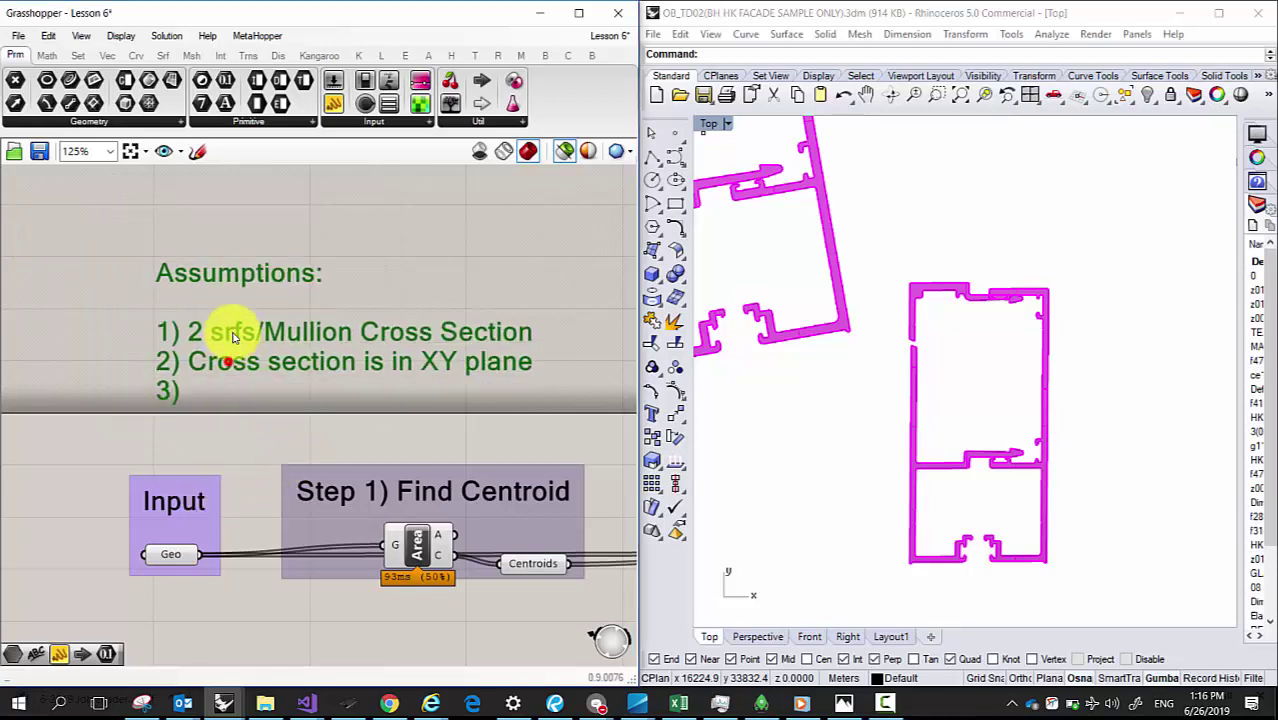
scroll(260, 315, down, 4)
mouse_move(333, 336)
right_down()
mouse_move(130, 330)
mouse_move(410, 279)
right_up()
scroll(124, 308, up, 2)
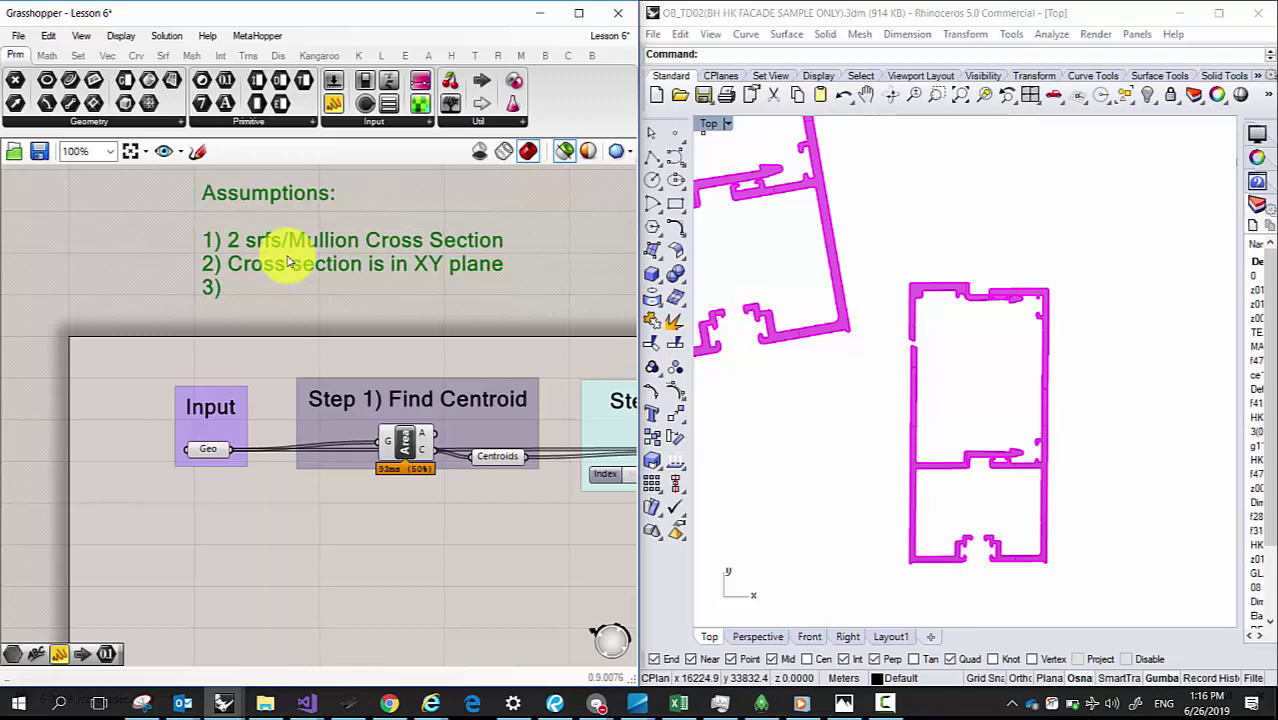
double_click(245, 210)
click(400, 361)
scroll(322, 285, up, 5)
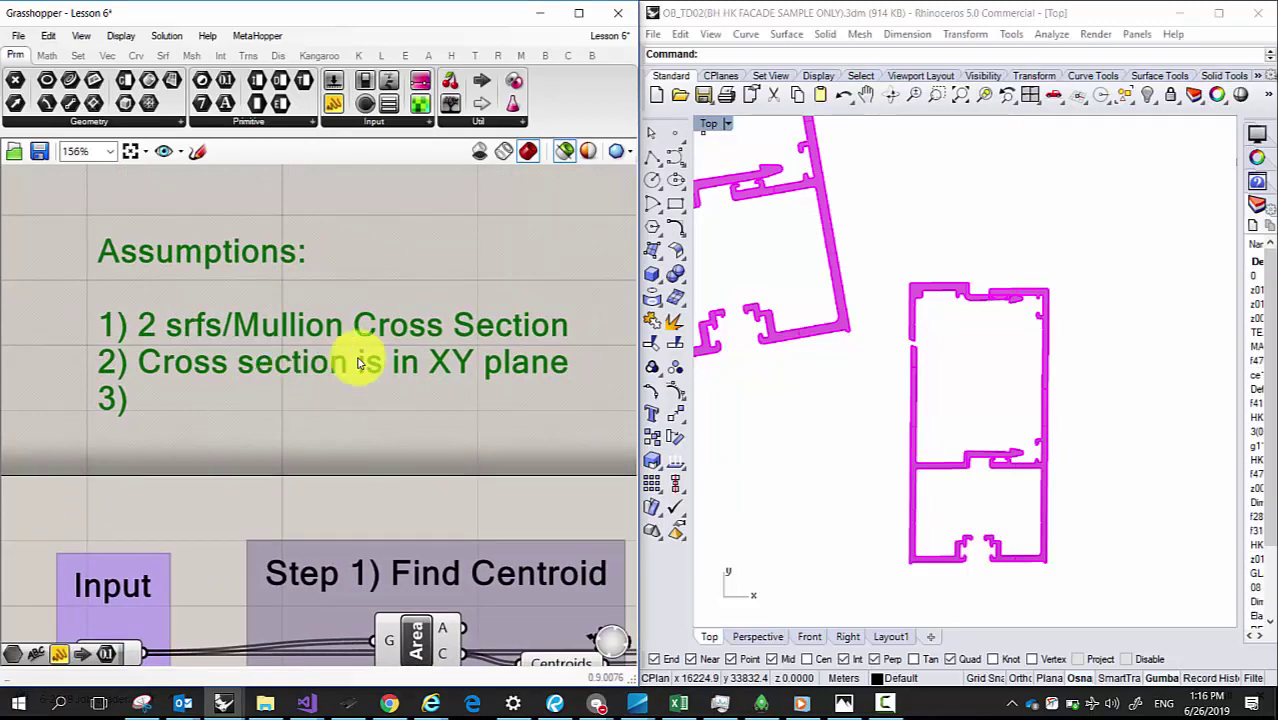
Step: Highlight all three section variants in the Top view, review them against the Geo input, and clear the selection
scroll(903, 280, down, 3)
right_drag(911, 284, 929, 361)
scroll(929, 361, down, 2)
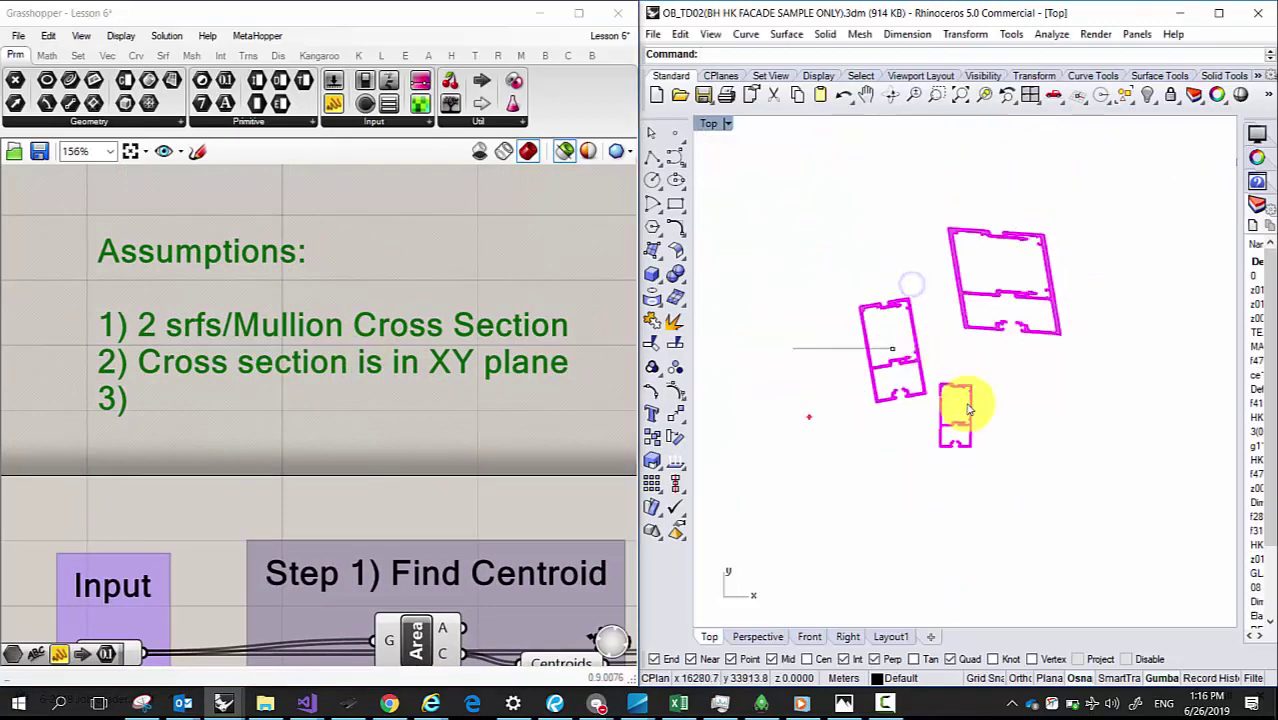
drag(1083, 482, 858, 192)
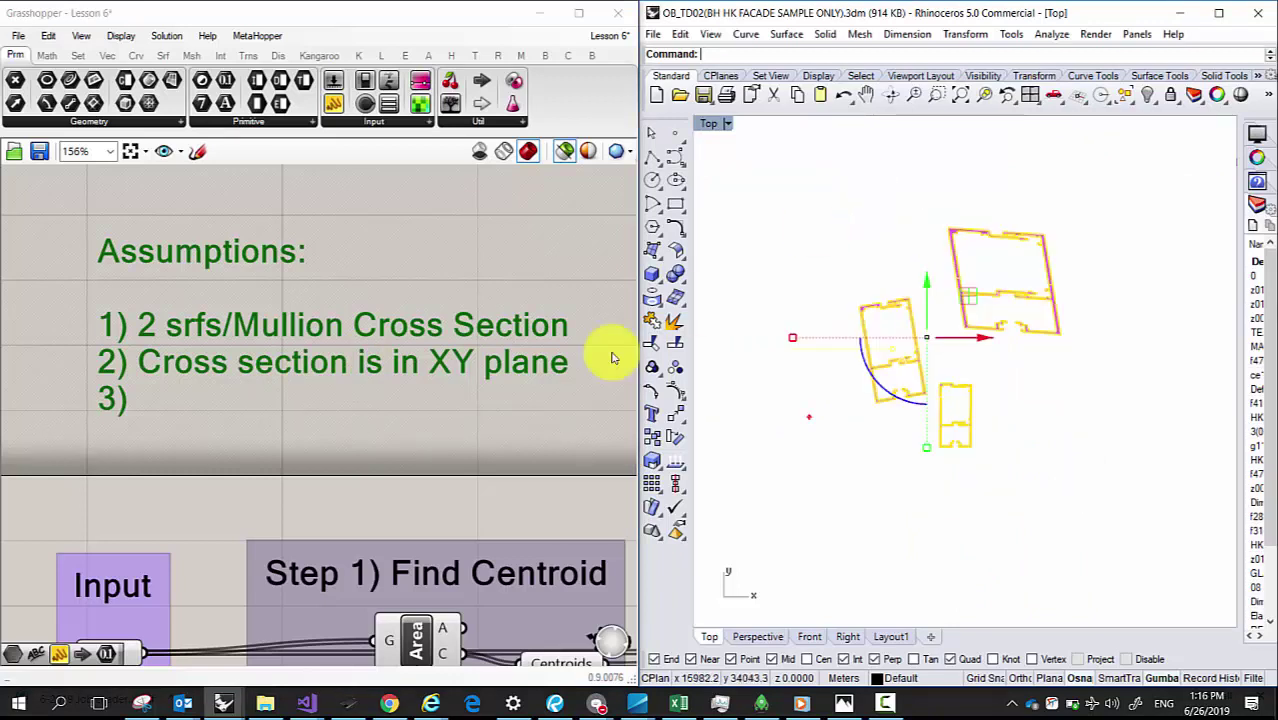
right_drag(125, 558, 179, 420)
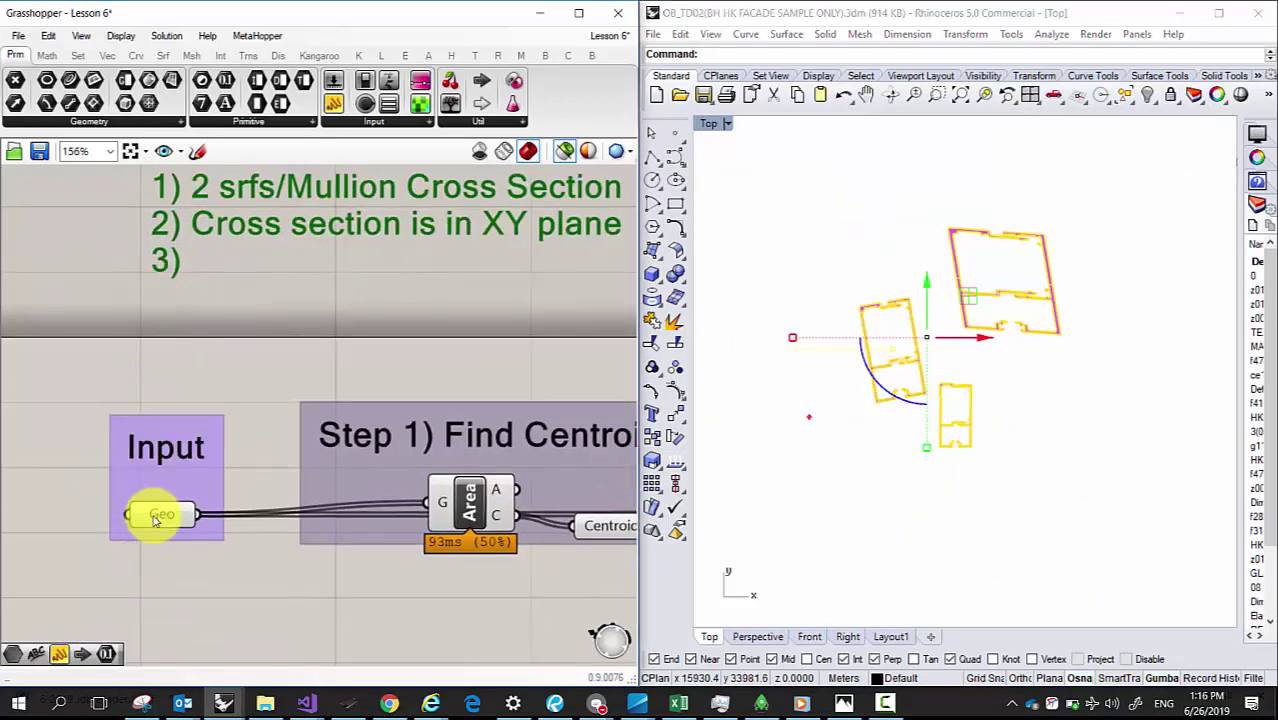
mouse_move(155, 519)
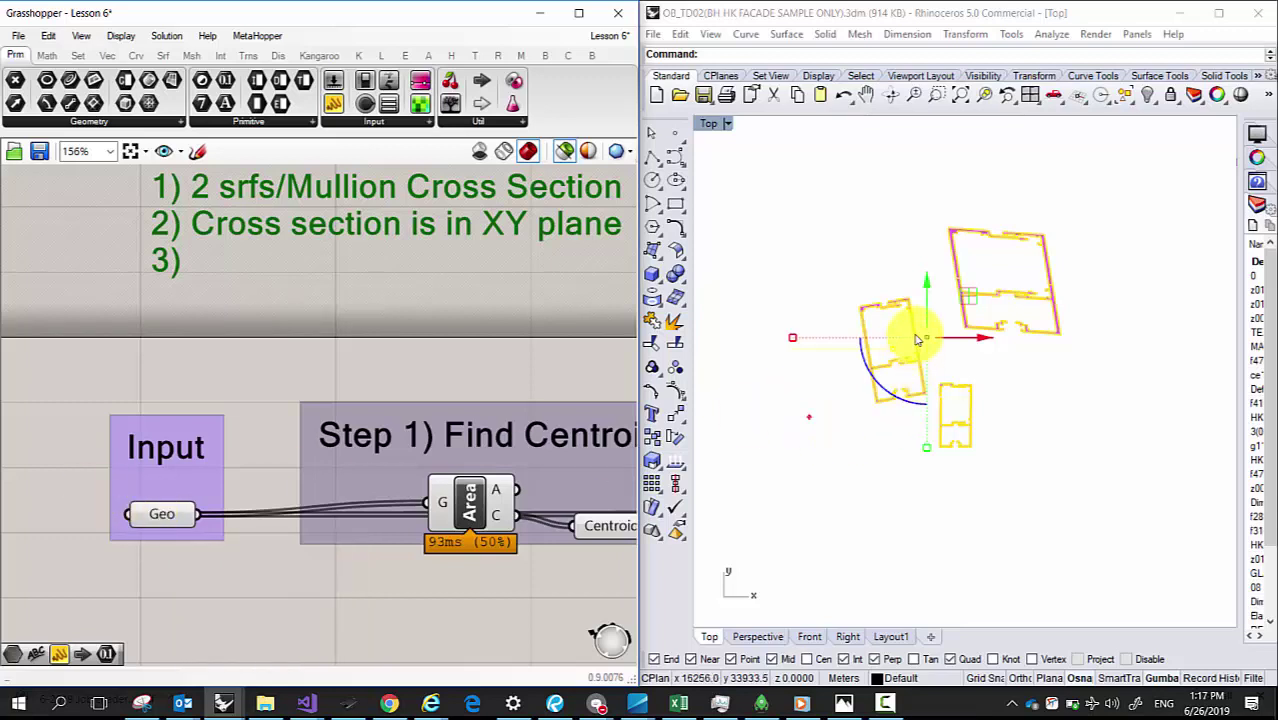
scroll(910, 305, up, 2)
click(844, 241)
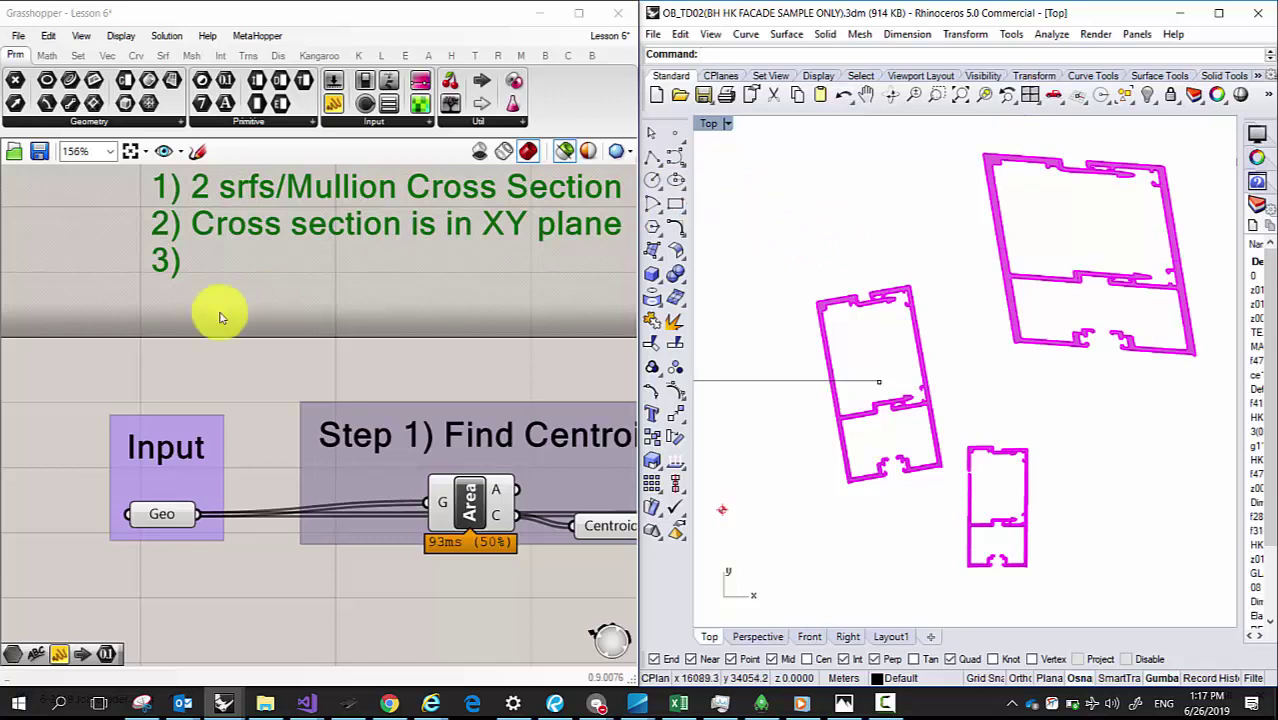
Step: Reopen the Assumptions scribble, highlight its first assumption about two surfaces per mullion section, and close it without changes
right_drag(281, 249, 206, 274)
scroll(277, 334, down, 2)
scroll(298, 282, up, 3)
scroll(288, 281, down, 2)
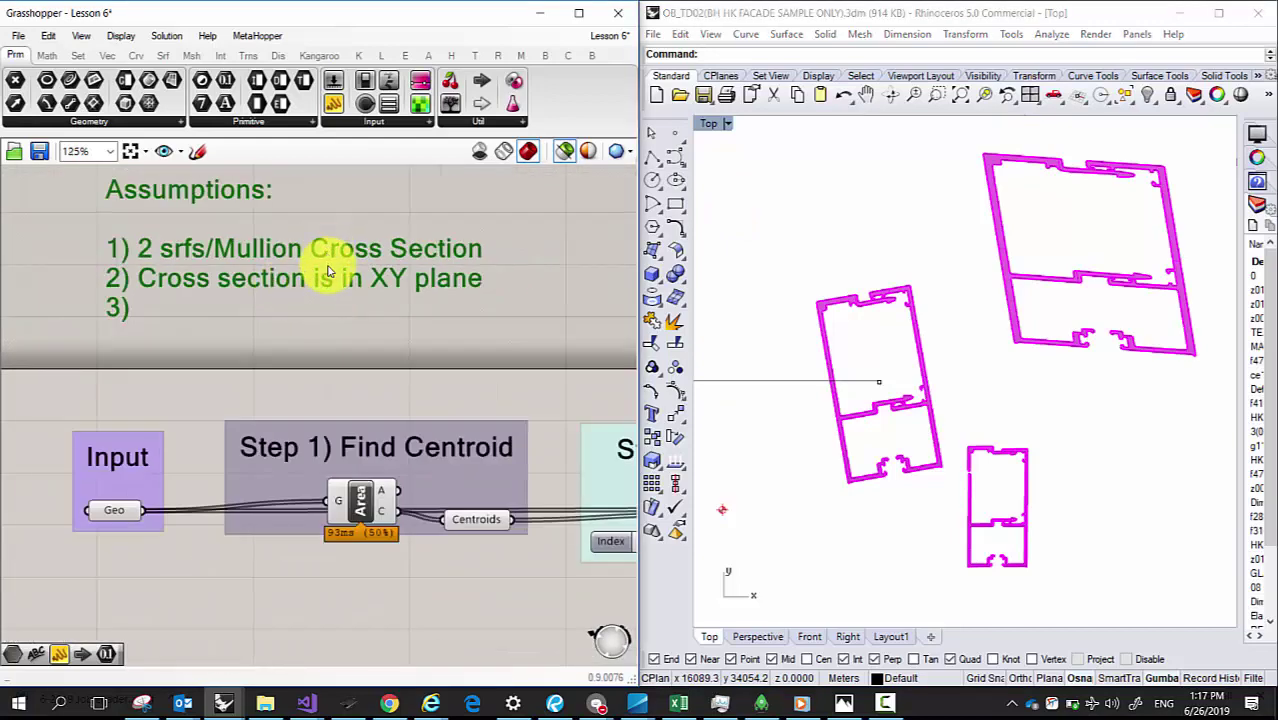
double_click(255, 202)
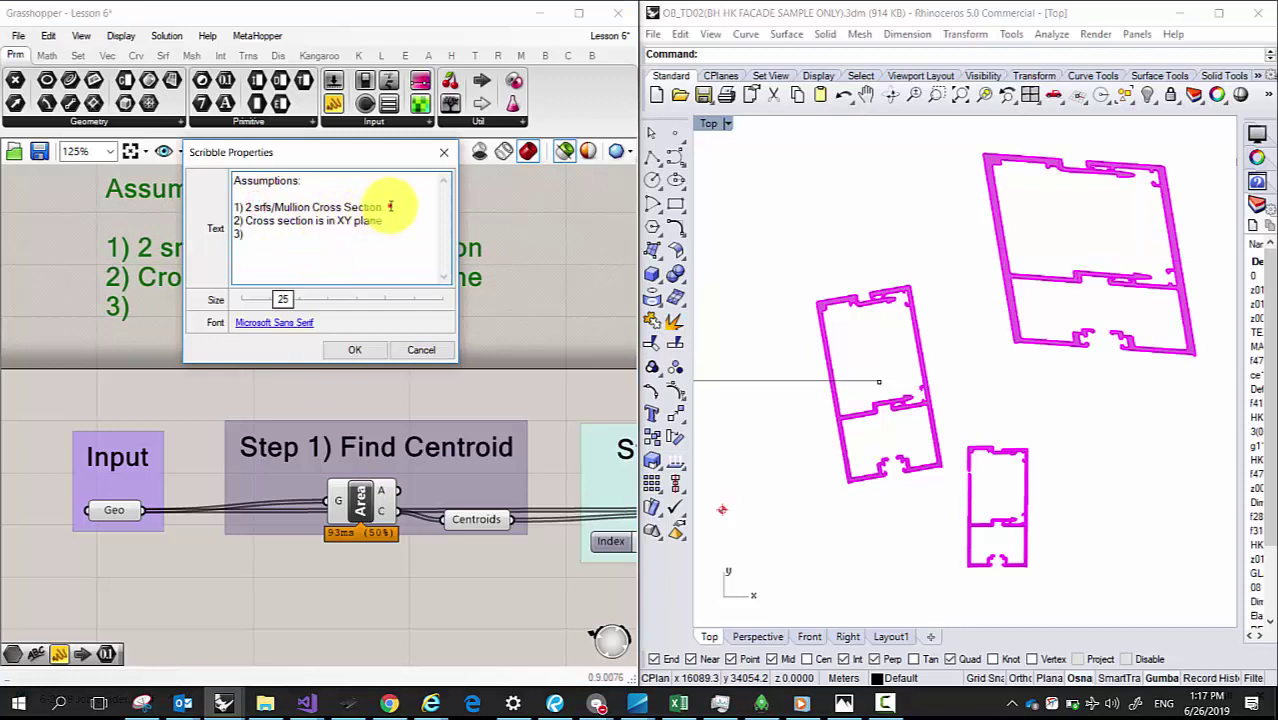
drag(391, 206, 171, 206)
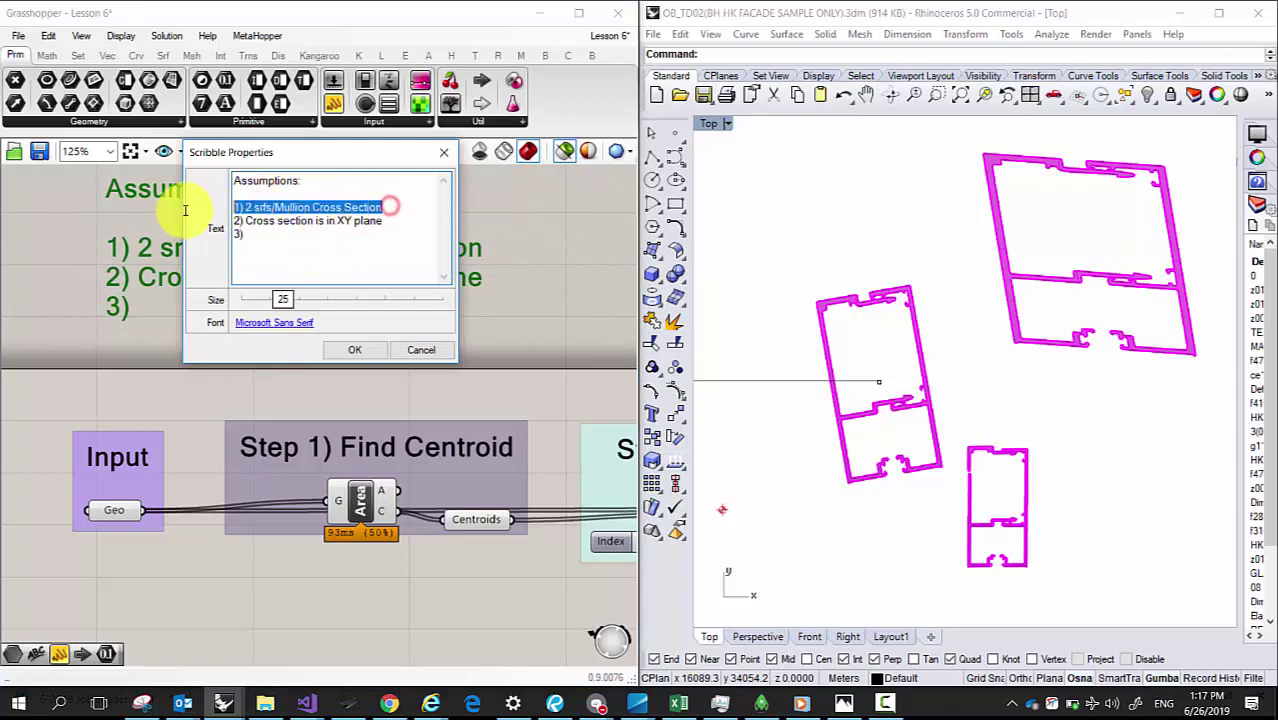
click(420, 351)
Step: Save the Grasshopper definition and save a new version of it as Lesson 6_v2
scroll(419, 342, down, 3)
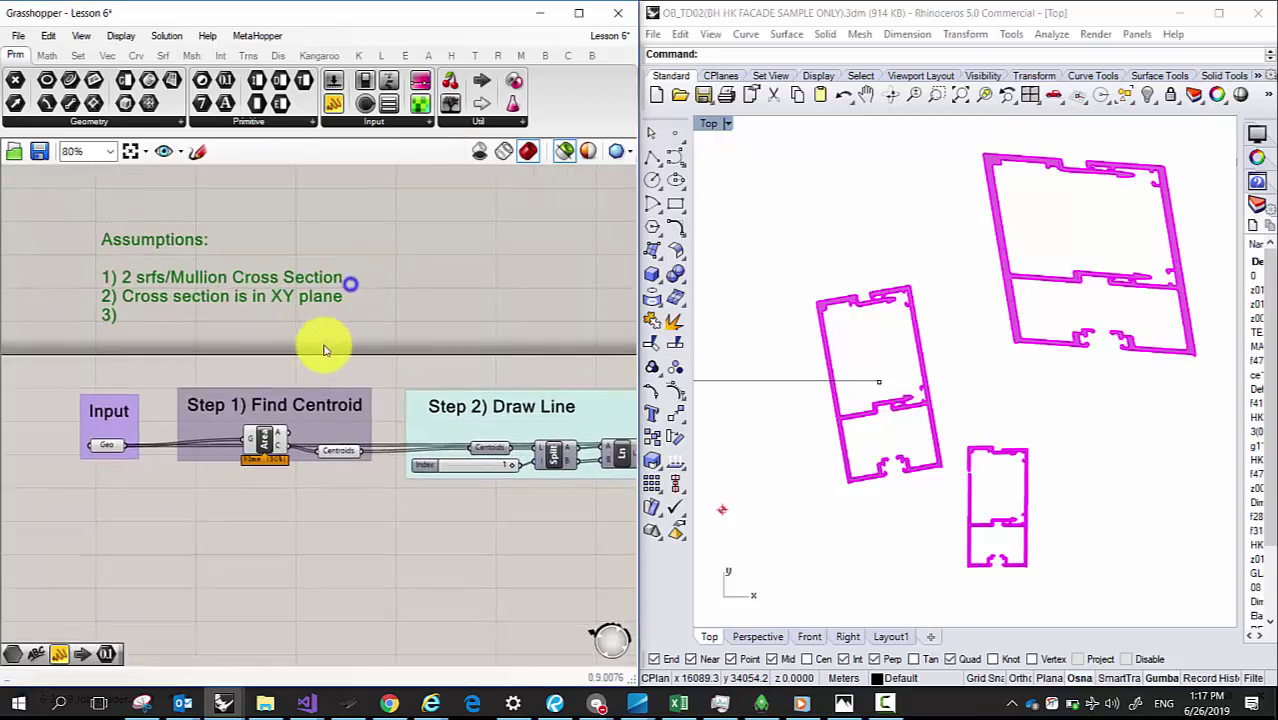
click(47, 152)
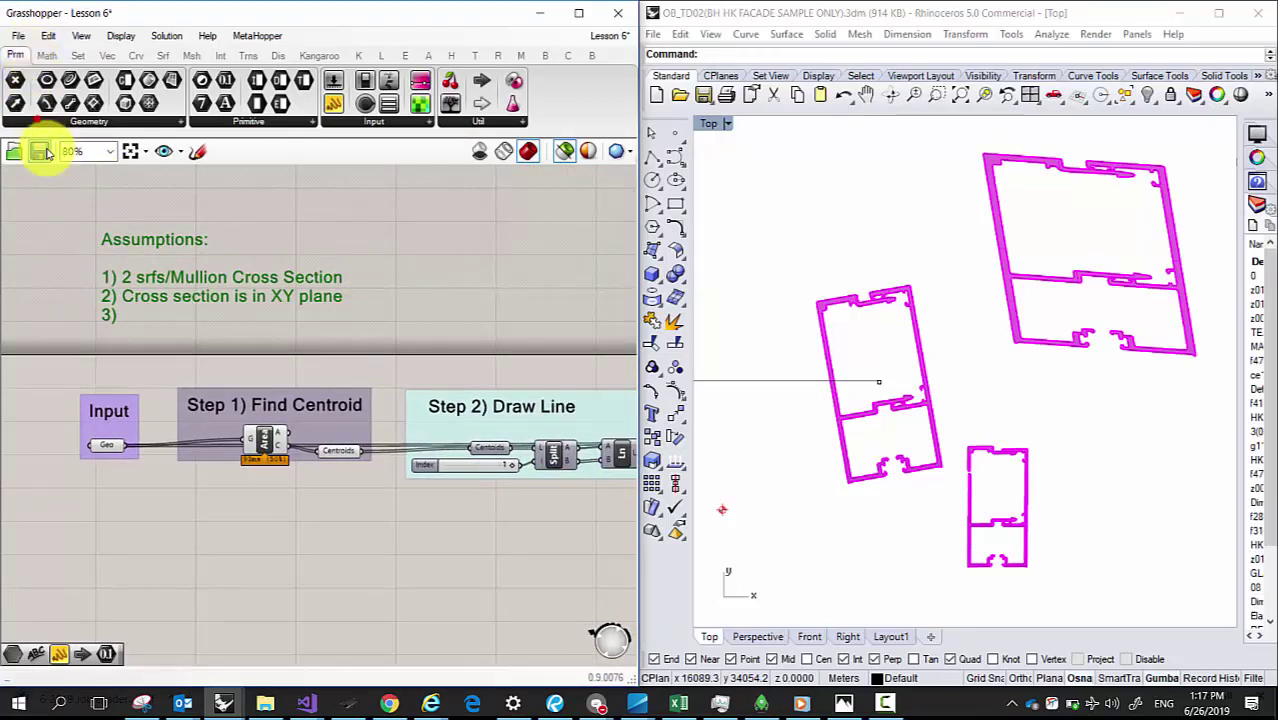
click(15, 40)
click(106, 152)
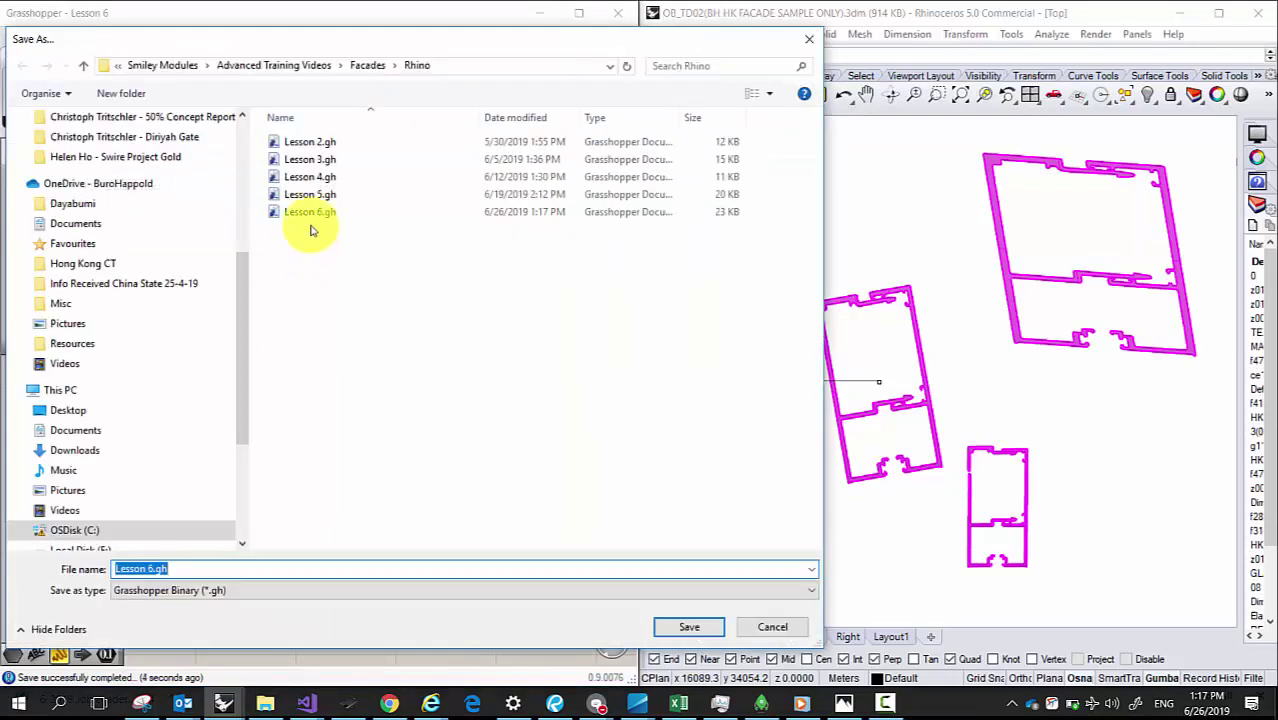
click(313, 218)
click(153, 571)
click(152, 573)
text(v)
text(_v2)
key(Return)
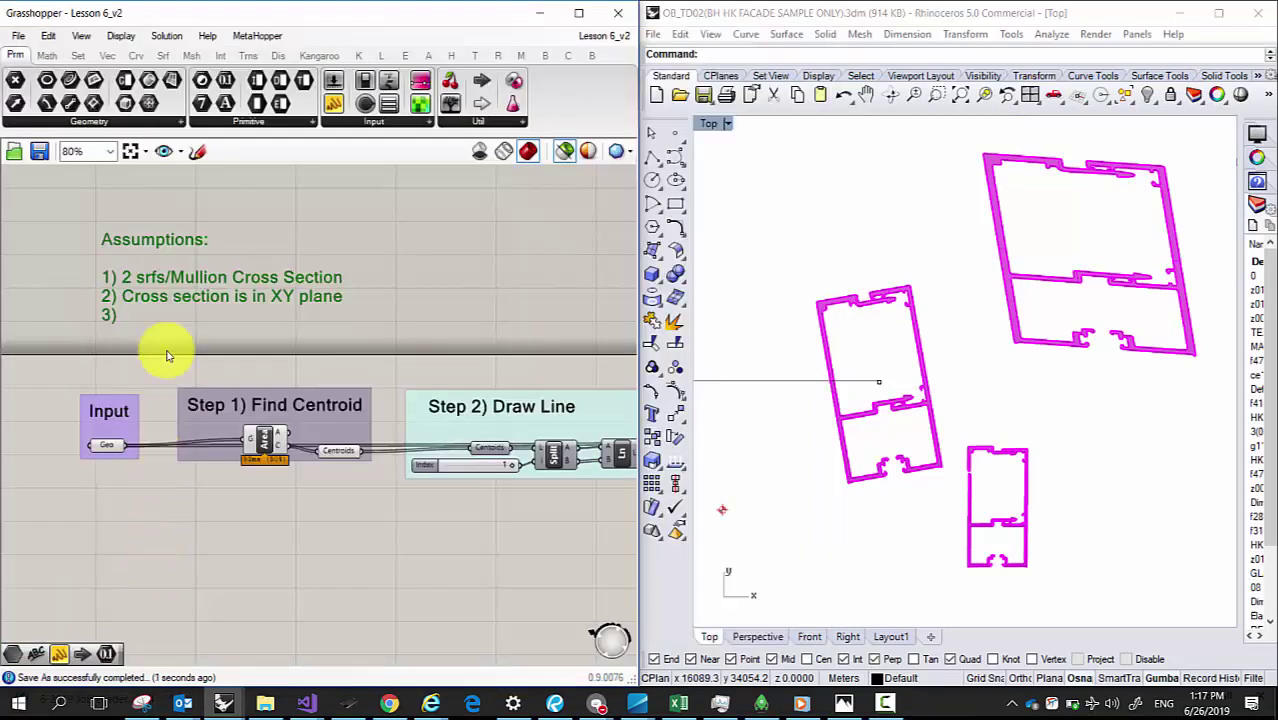
Step: Change the first assumption in the scribble to "N srfs/Mullion Cross Section" and apply the text
scroll(171, 340, up, 3)
double_click(228, 240)
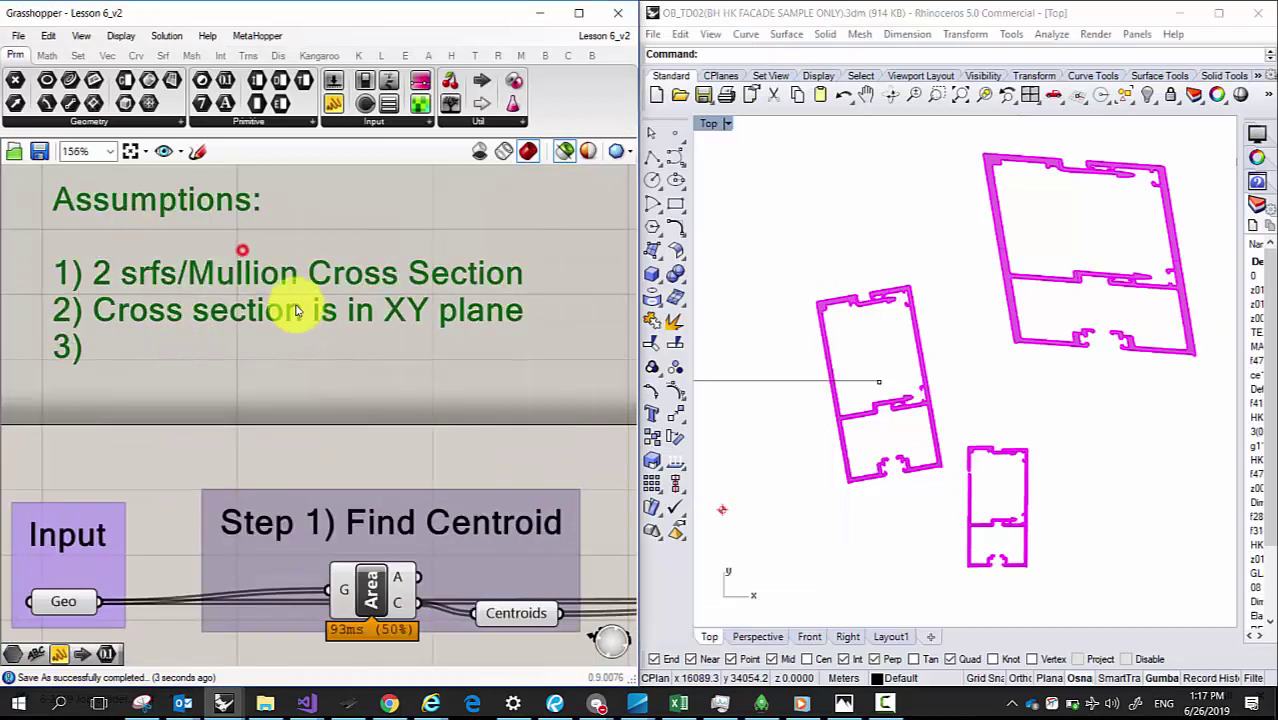
click(224, 258)
key(Delete)
text(N srfs/Mullion Cross Section)
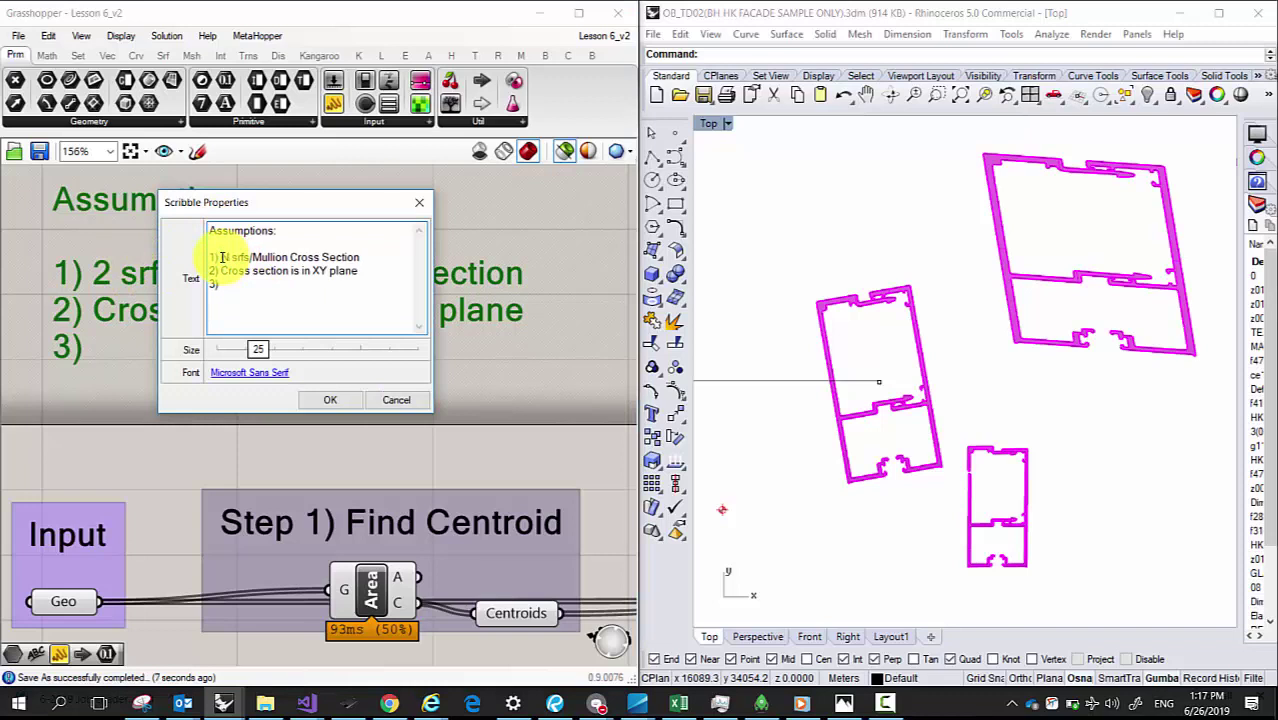
click(331, 399)
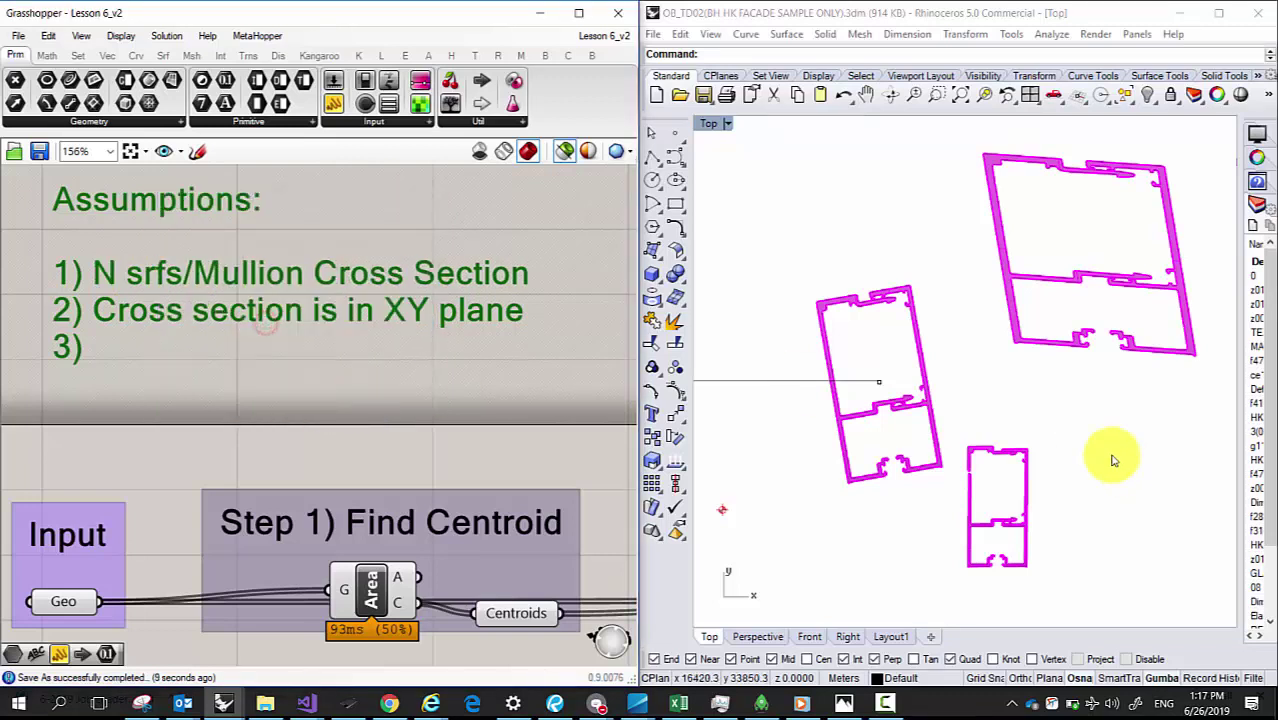
Step: Highlight the middle and smallest mullion sections in the Top view to review their surfaces, and clear the selection
click(993, 450)
click(905, 410)
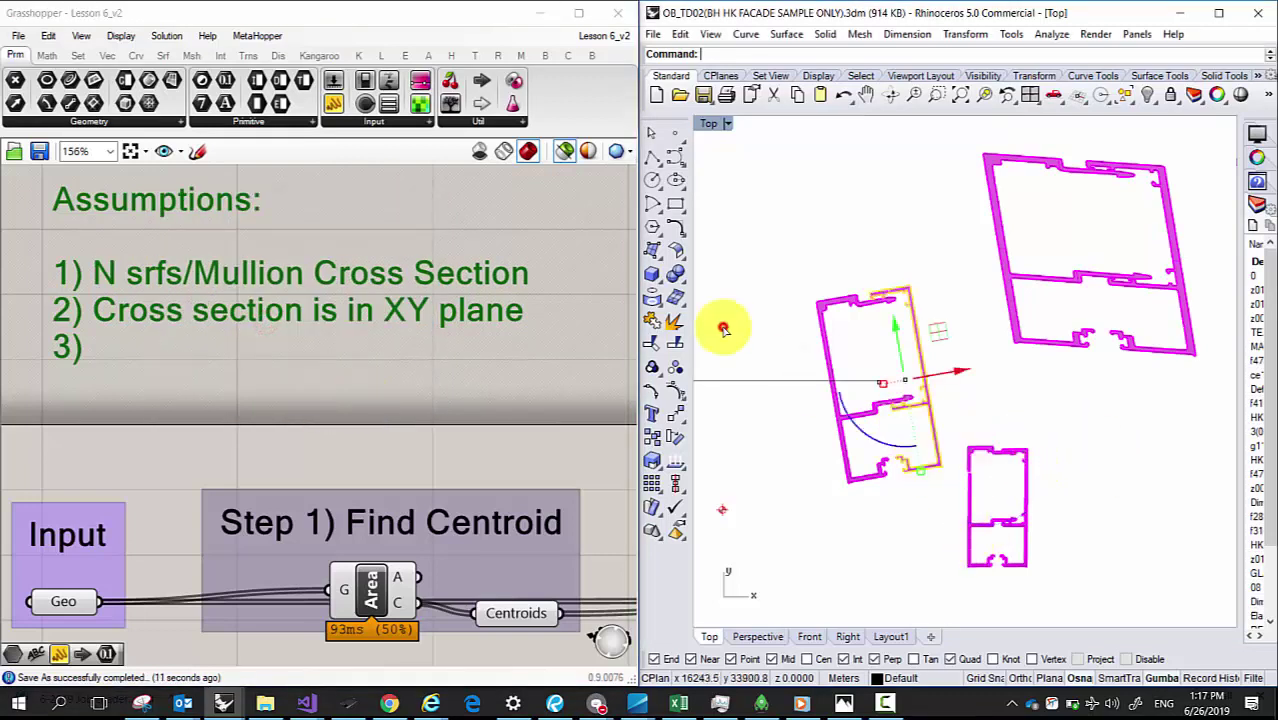
click(1053, 392)
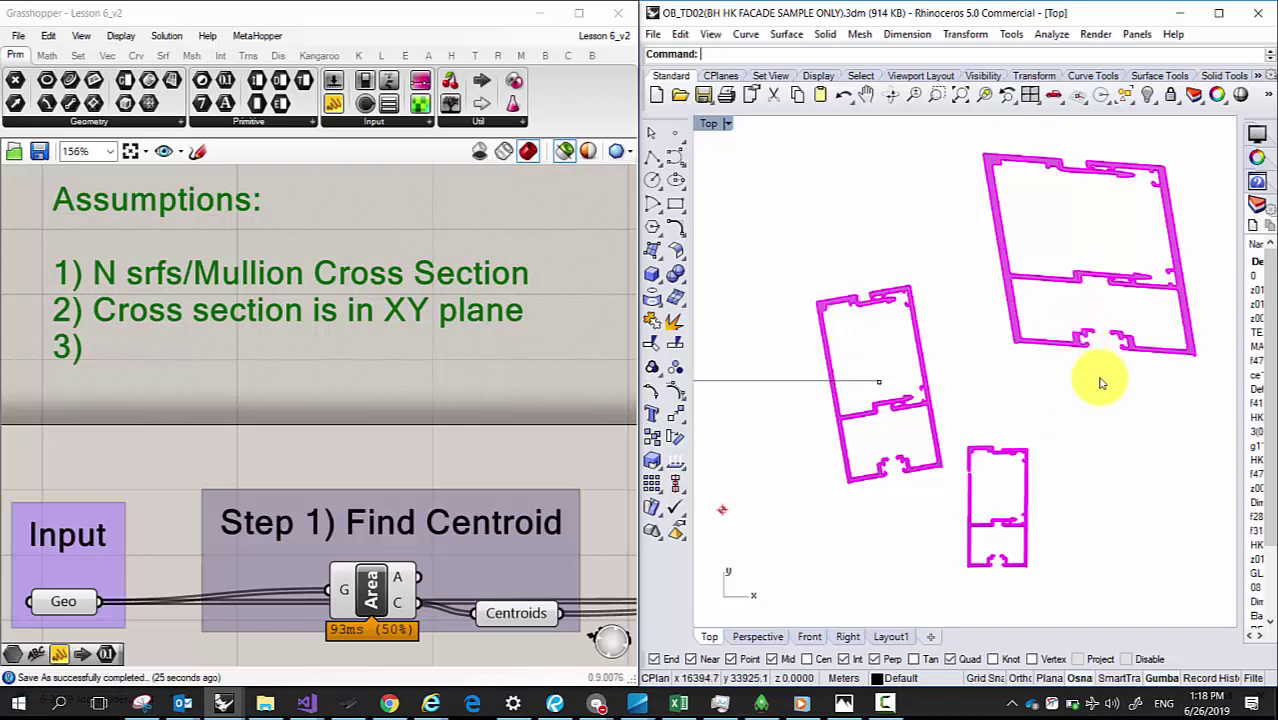
click(970, 446)
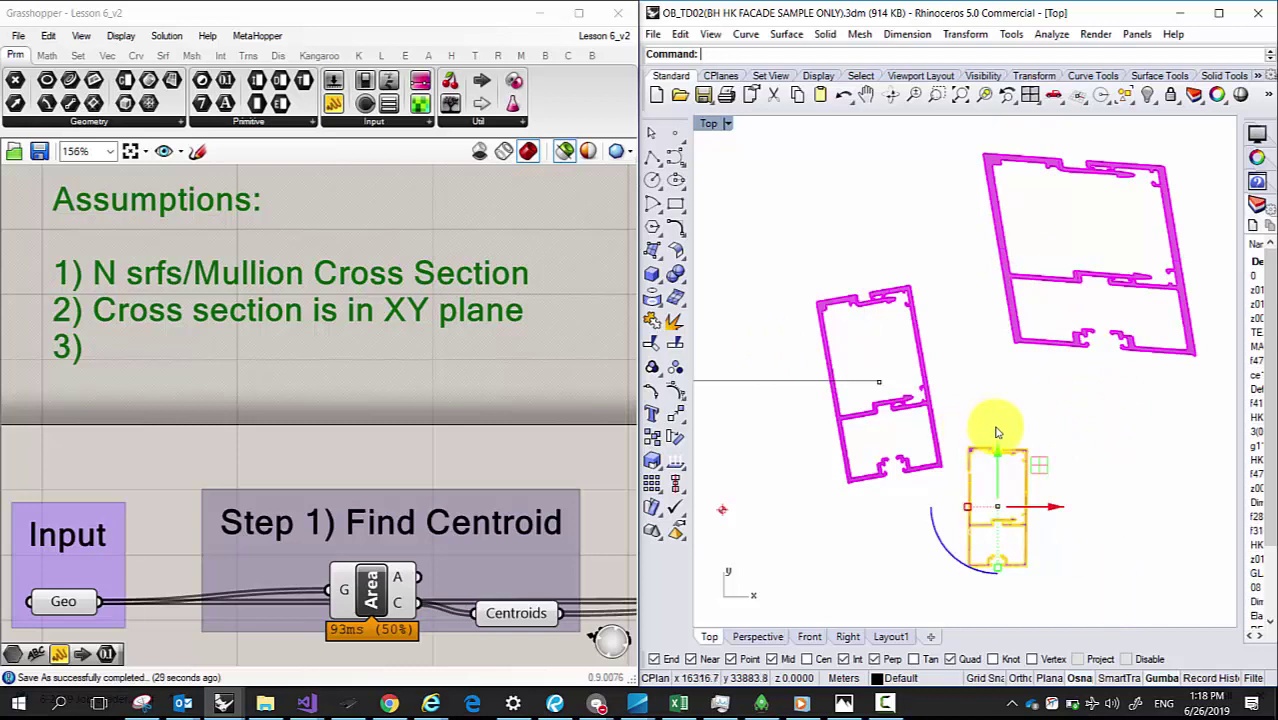
right_drag(981, 405, 947, 424)
scroll(947, 424, down, 4)
drag(1097, 491, 1010, 436)
right_drag(414, 371, 352, 347)
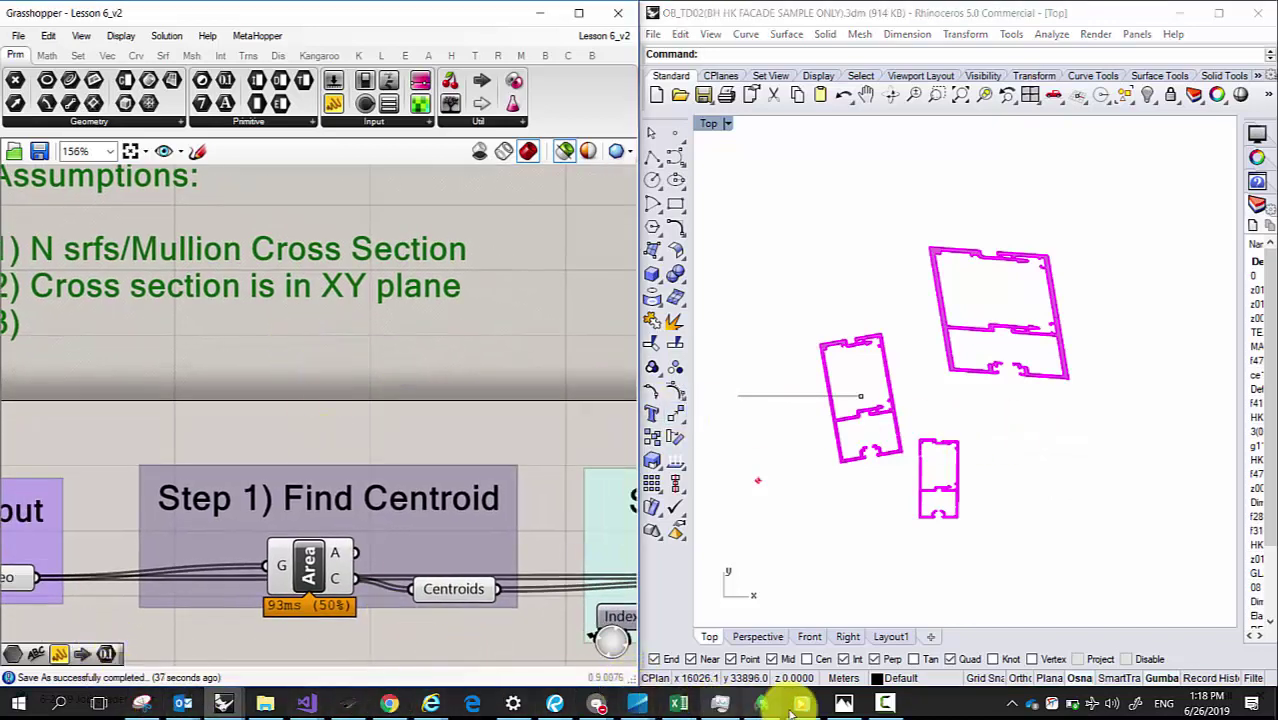
Step: Switch to the moment of inertia v2.JPG photo and capture its whole diagram in Snipping Tool for annotation
click(845, 703)
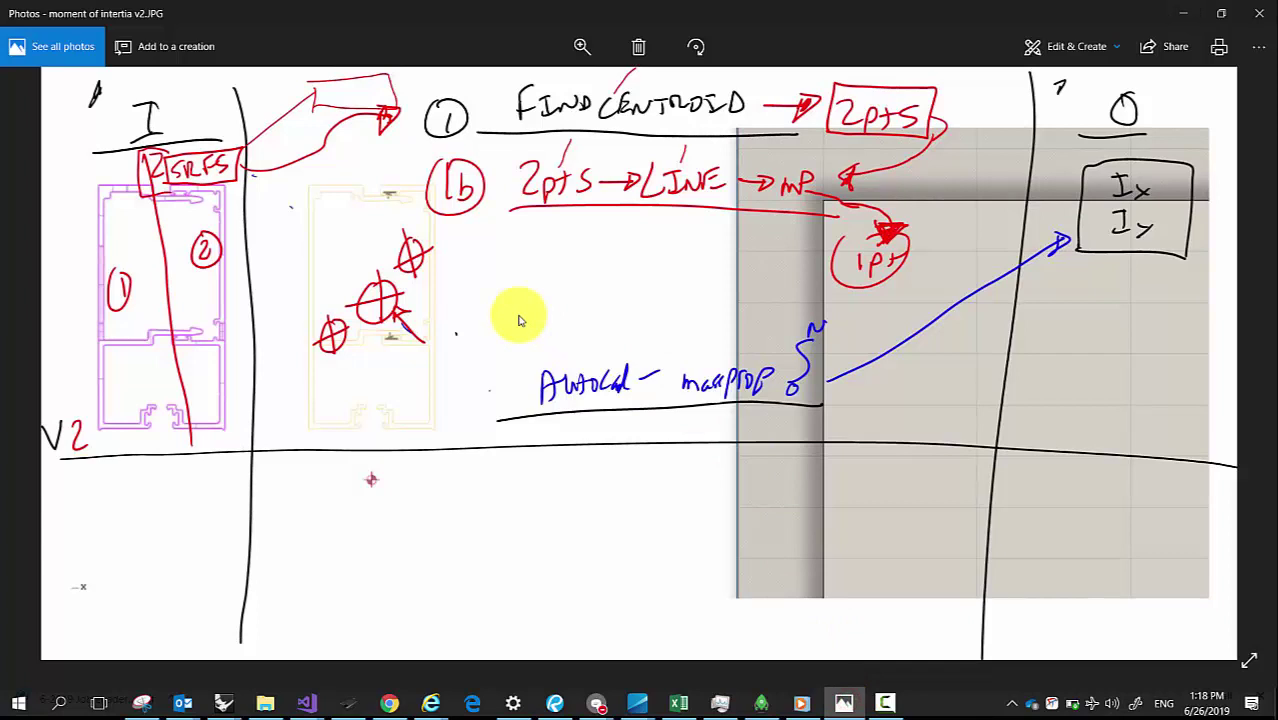
click(148, 700)
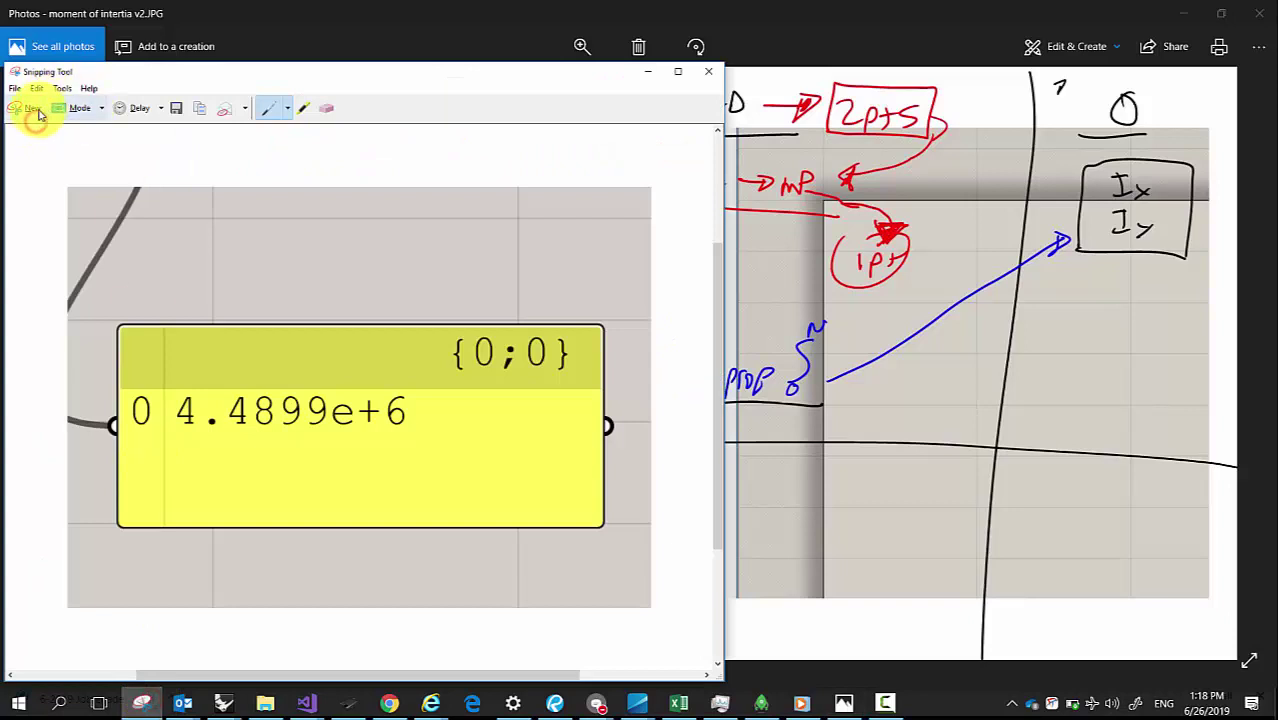
click(32, 108)
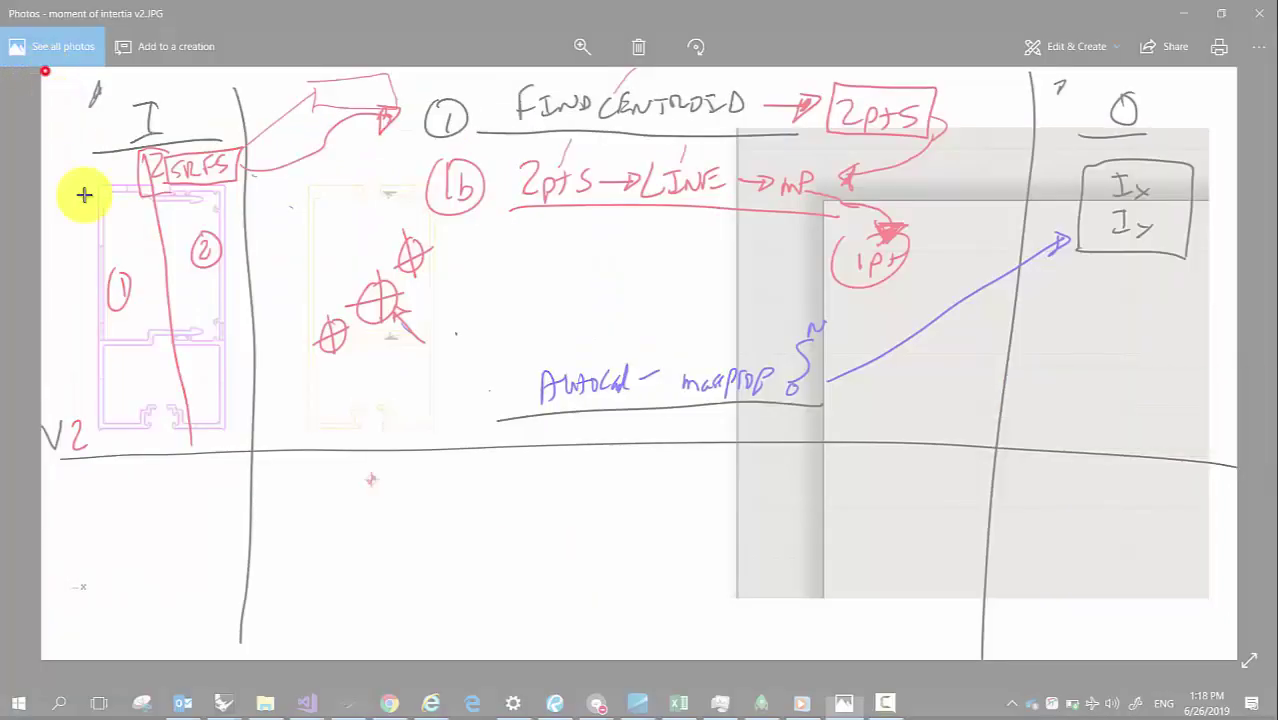
mouse_move(44, 70)
mouse_down()
mouse_move(1047, 593)
mouse_move(1247, 665)
mouse_move(1237, 662)
mouse_up()
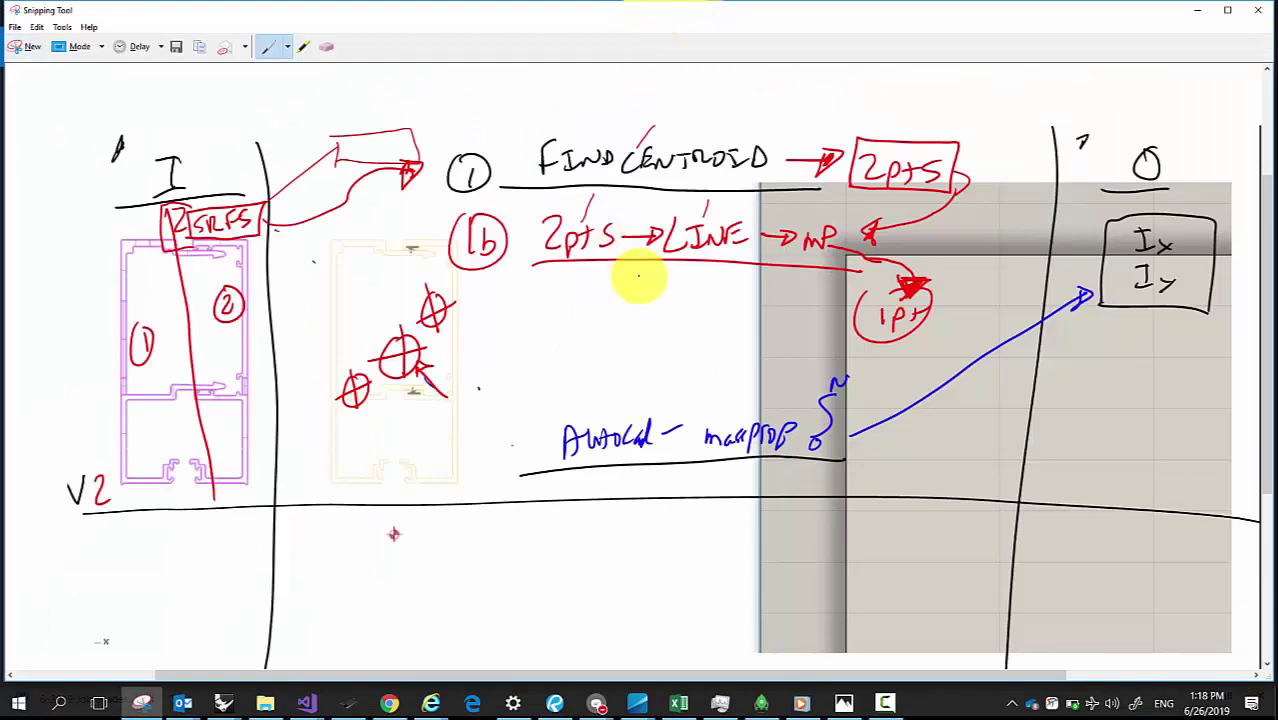
Step: Draw a blue arrow pointing to V2, scribble over surface labels 1 and 2, and write N over the 2 in "2 SRFS"
drag(95, 518, 94, 578)
mouse_move(82, 537)
mouse_down()
mouse_move(104, 520)
mouse_move(77, 533)
mouse_up()
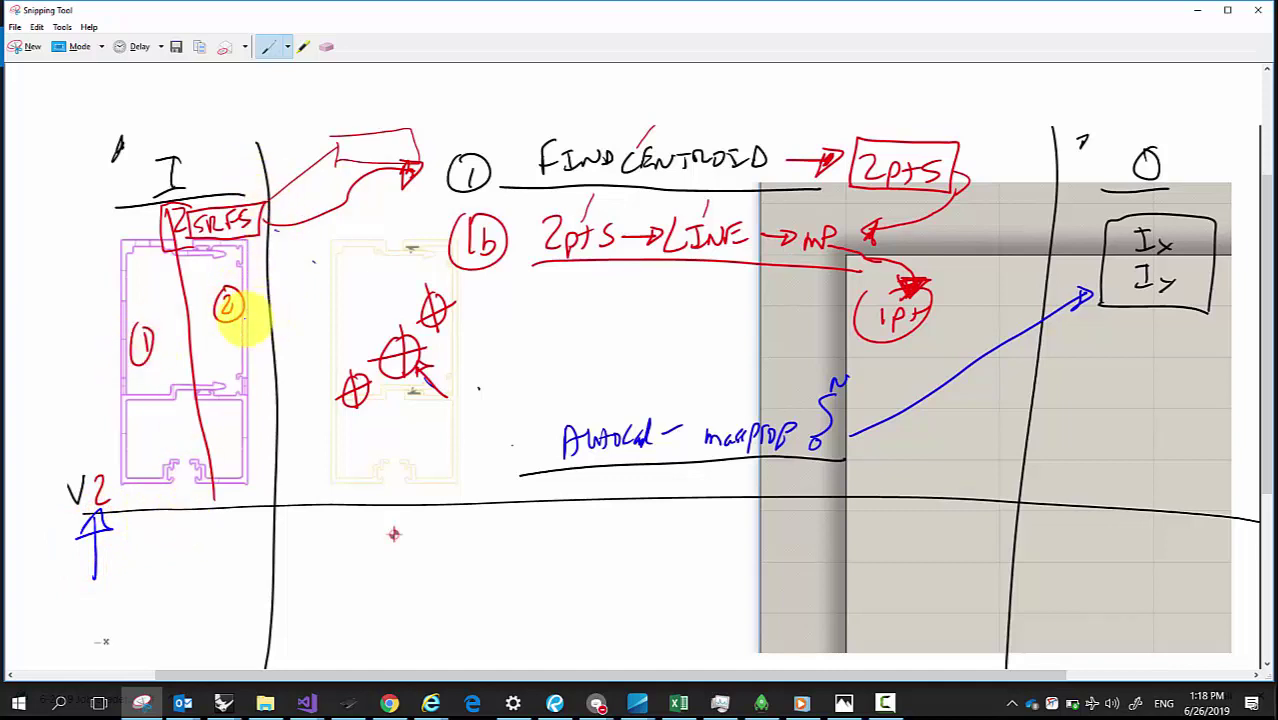
drag(137, 343, 248, 290)
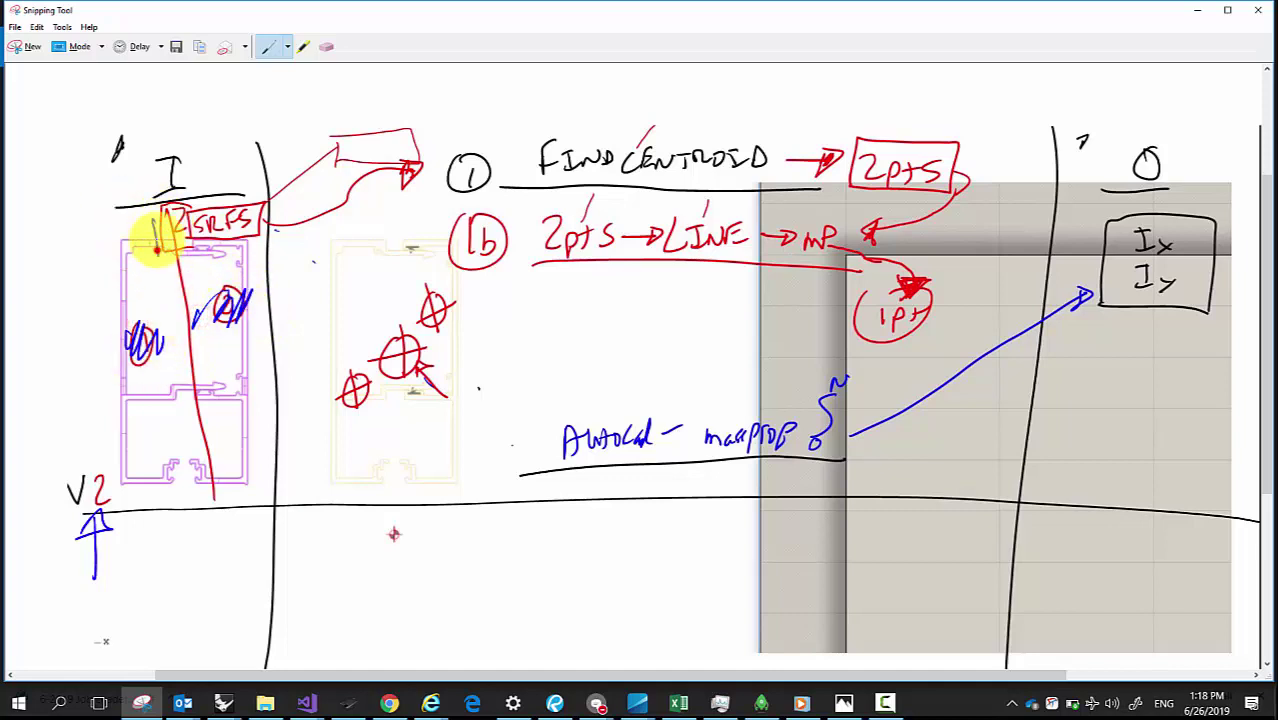
drag(165, 223, 185, 247)
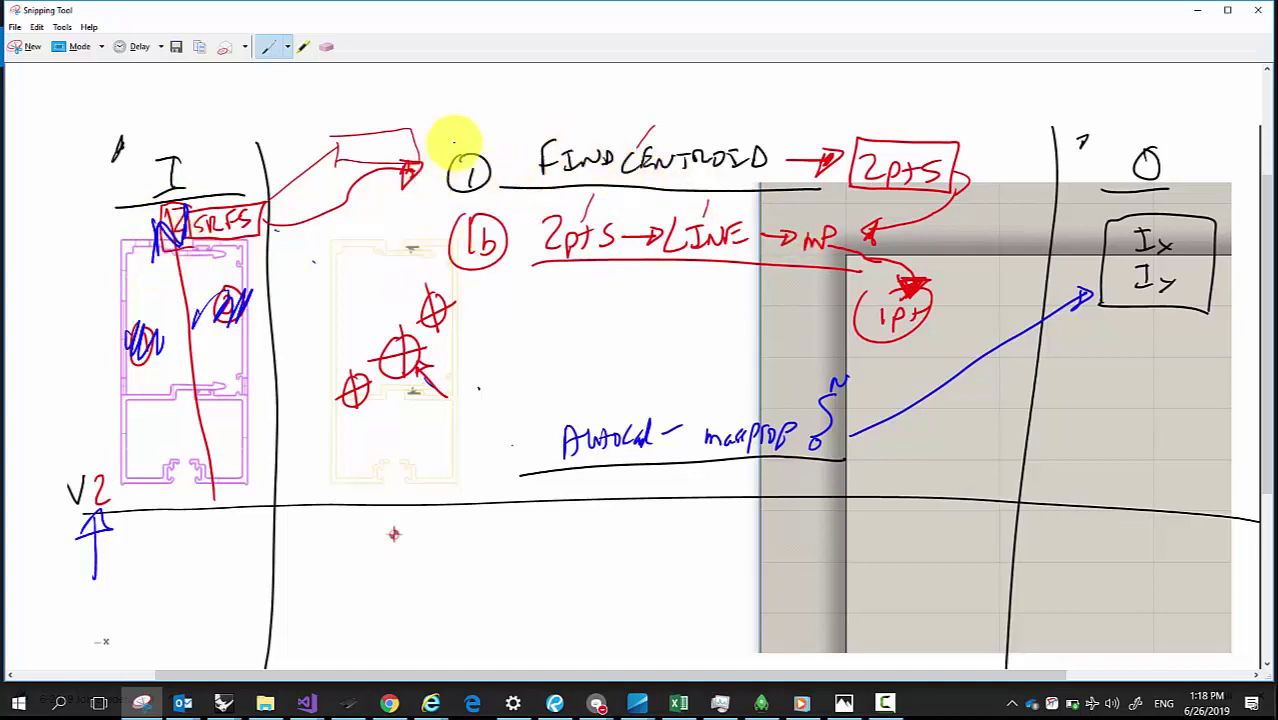
Step: Box the Find Centroid step and its 2pts output in blue, and write an underlined "NPTS" above the output
mouse_move(456, 133)
mouse_down()
mouse_move(434, 205)
mouse_move(870, 177)
mouse_move(609, 114)
mouse_move(466, 115)
mouse_up()
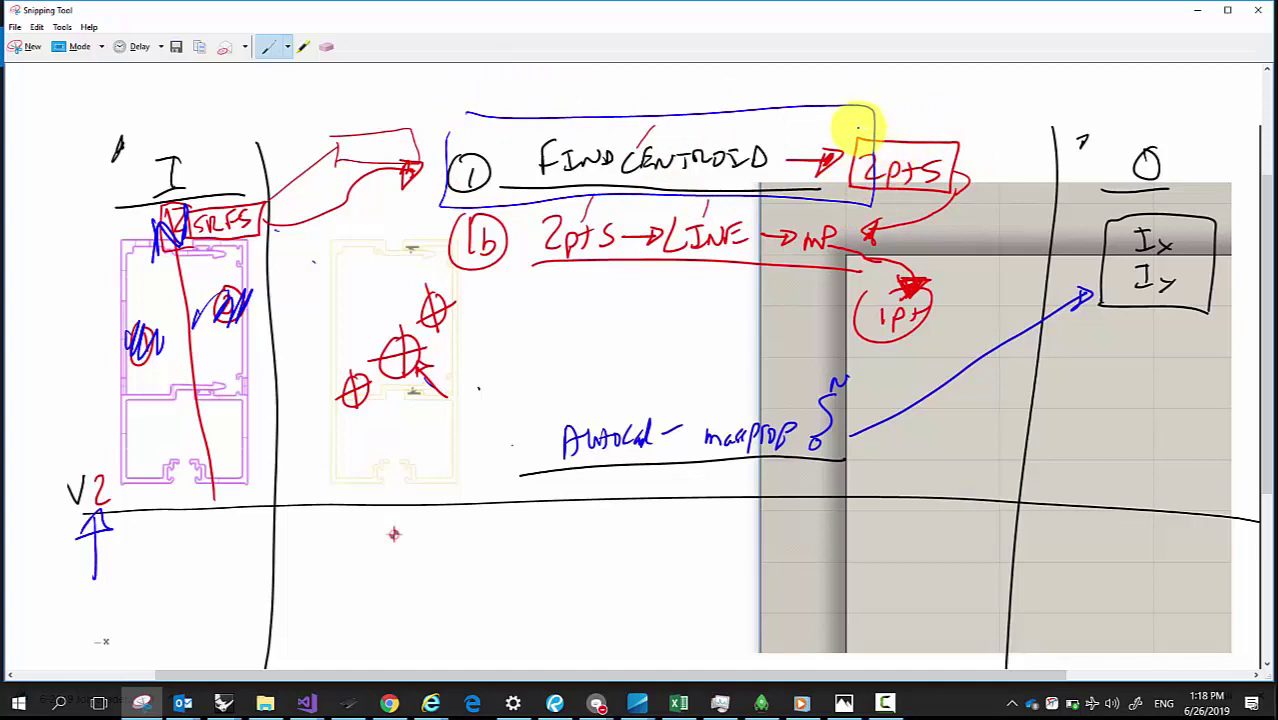
mouse_move(856, 127)
mouse_down()
mouse_move(950, 157)
mouse_move(858, 126)
mouse_move(940, 82)
mouse_move(953, 100)
mouse_move(990, 81)
mouse_up()
drag(975, 84, 971, 113)
drag(1009, 81, 990, 111)
drag(897, 130, 1029, 116)
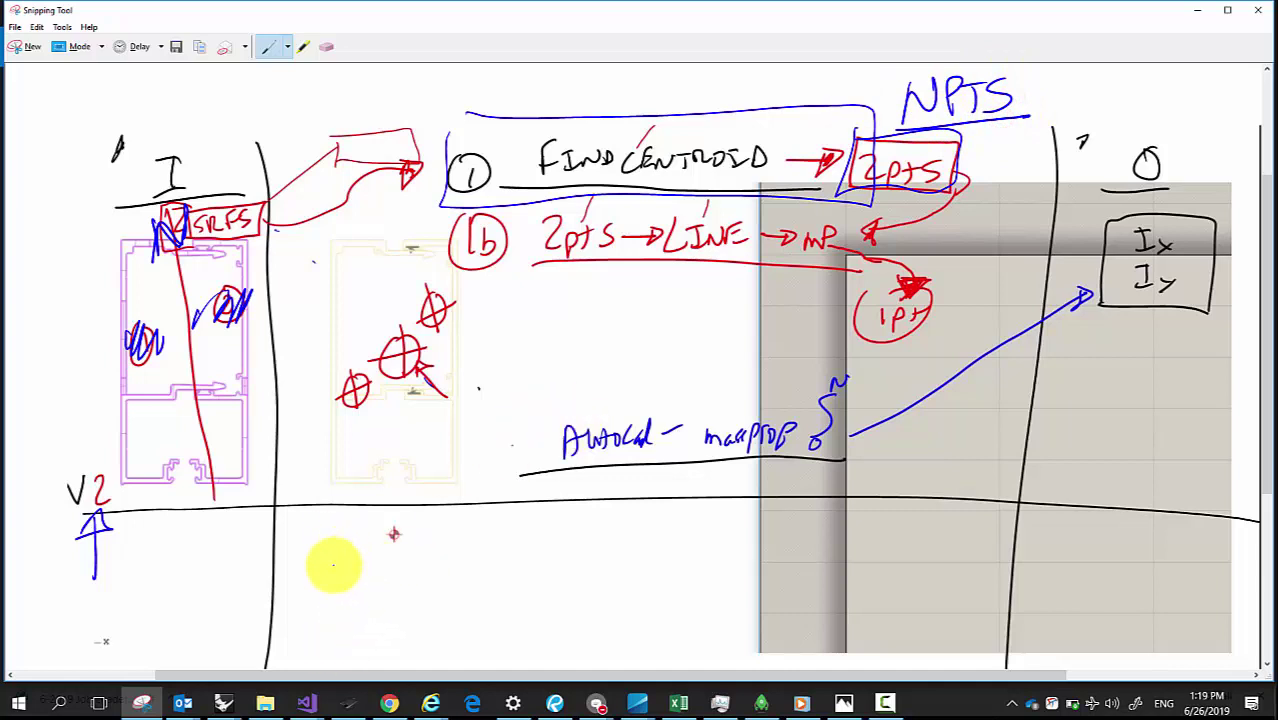
Step: Write "Npts" below the yellow section and mark several scattered points on the section
mouse_move(309, 602)
mouse_down()
mouse_move(371, 563)
mouse_move(400, 578)
mouse_move(378, 598)
mouse_up()
drag(407, 433, 348, 438)
drag(447, 429, 447, 439)
drag(375, 317, 366, 327)
drag(423, 278, 433, 291)
drag(364, 263, 359, 272)
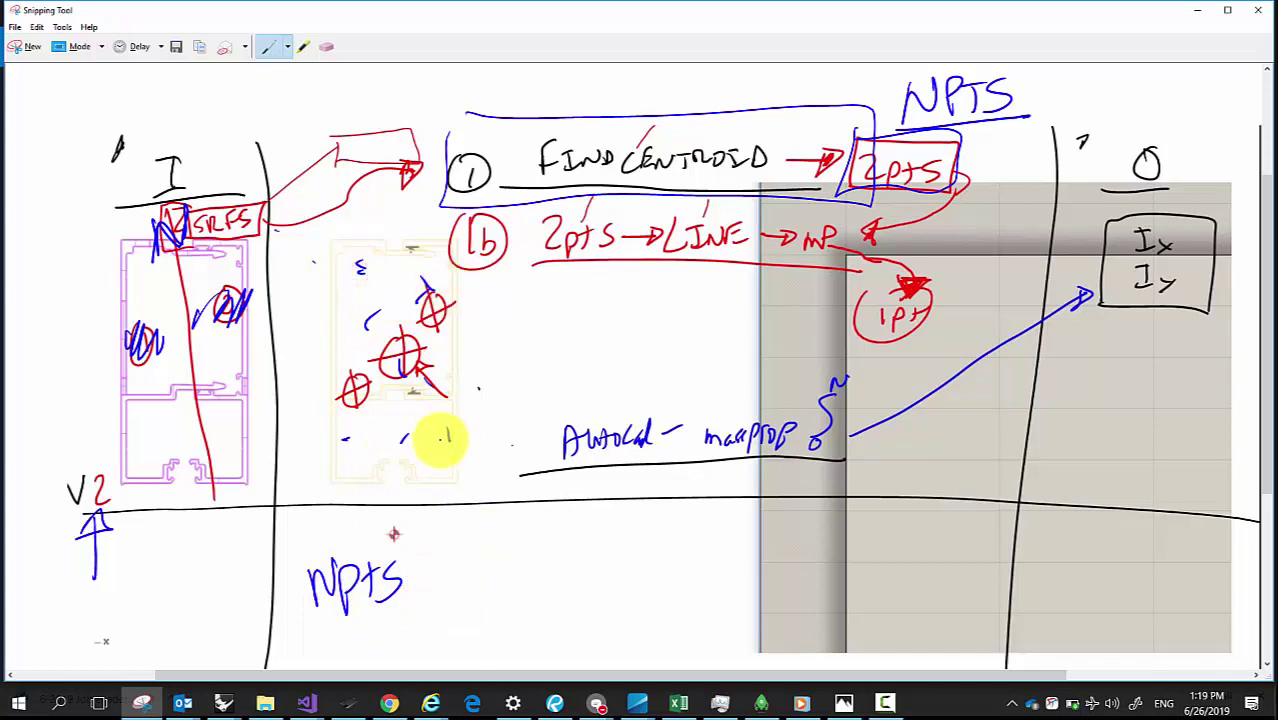
Step: Write "1pt" across from Npts, mark the single centroid on the yellow section, and erase the arrow drawn from Npts
mouse_move(431, 576)
mouse_down()
mouse_move(693, 533)
mouse_move(702, 563)
mouse_up()
drag(832, 533, 830, 572)
mouse_move(845, 548)
mouse_down()
mouse_move(864, 556)
mouse_move(848, 556)
mouse_up()
drag(884, 533, 880, 572)
drag(868, 547, 896, 540)
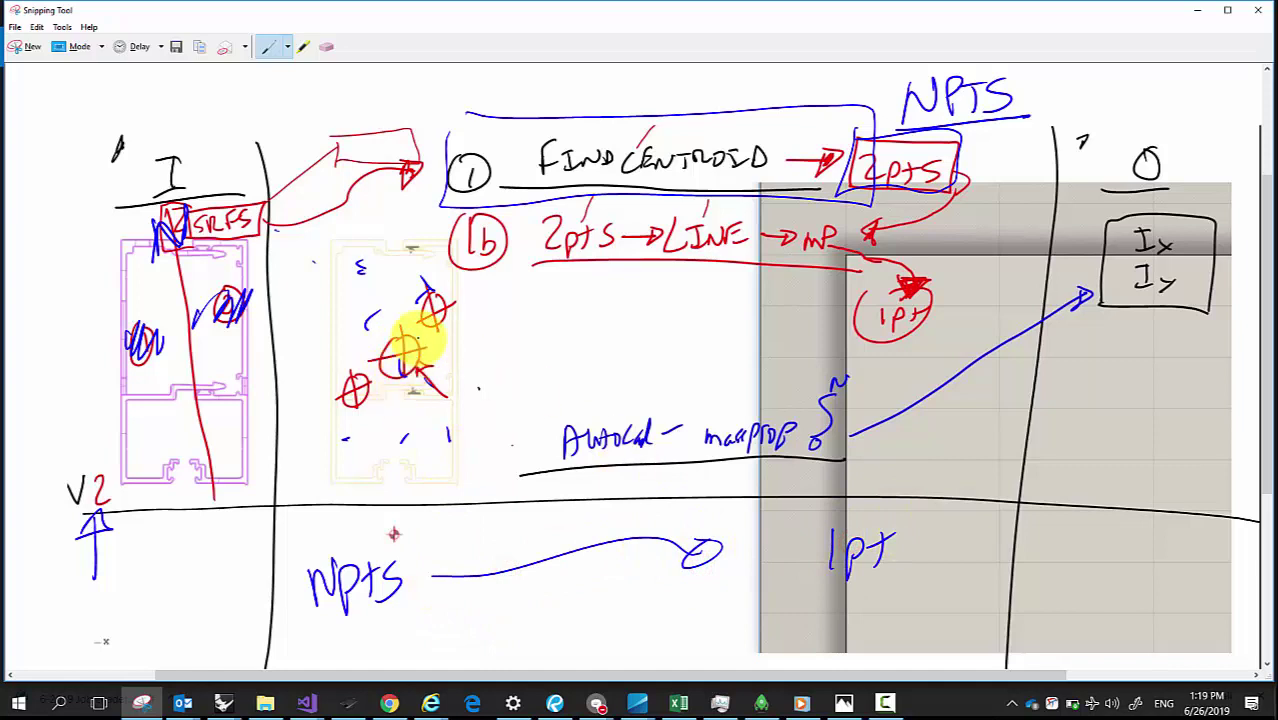
mouse_move(410, 335)
mouse_down()
mouse_move(391, 357)
mouse_move(404, 352)
mouse_up()
click(326, 46)
drag(727, 534, 640, 530)
click(268, 46)
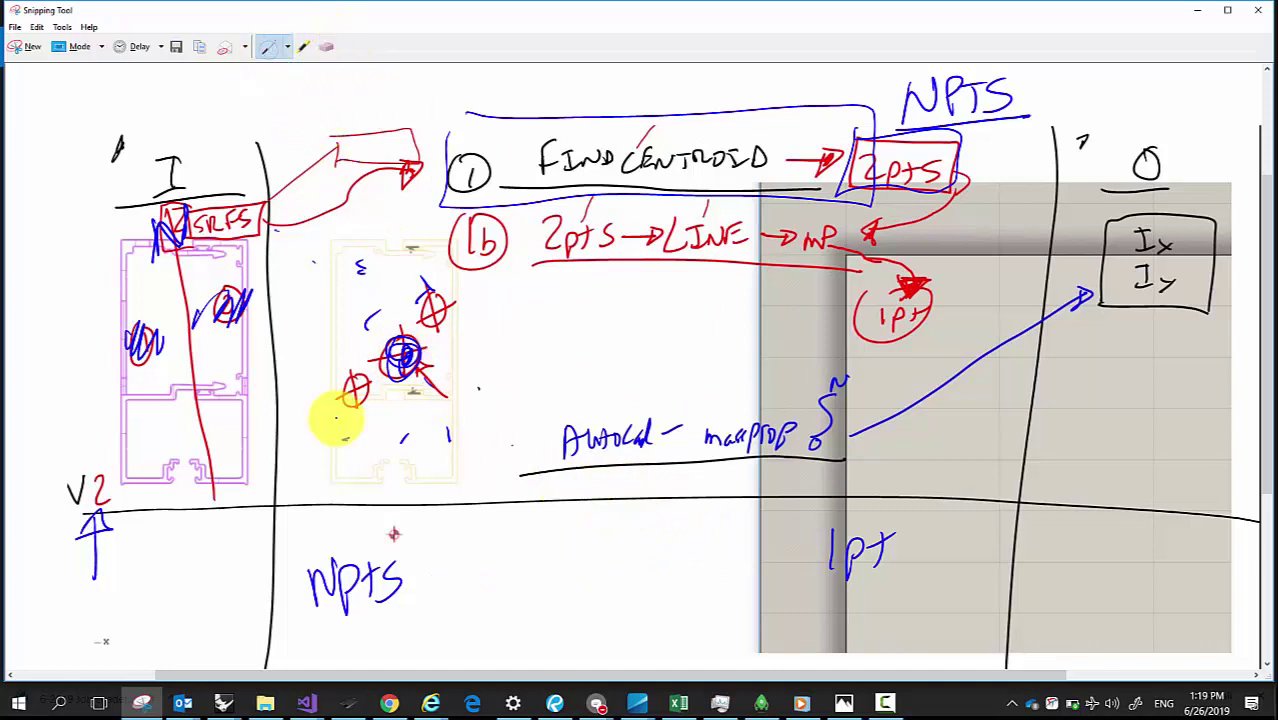
Step: Box Npts under an underlined "I" heading and 1pt under an underlined "O" heading
mouse_move(305, 551)
mouse_down()
mouse_move(334, 616)
mouse_move(417, 533)
mouse_move(304, 528)
mouse_move(341, 524)
mouse_up()
mouse_move(333, 500)
mouse_down()
mouse_move(350, 498)
mouse_move(352, 525)
mouse_up()
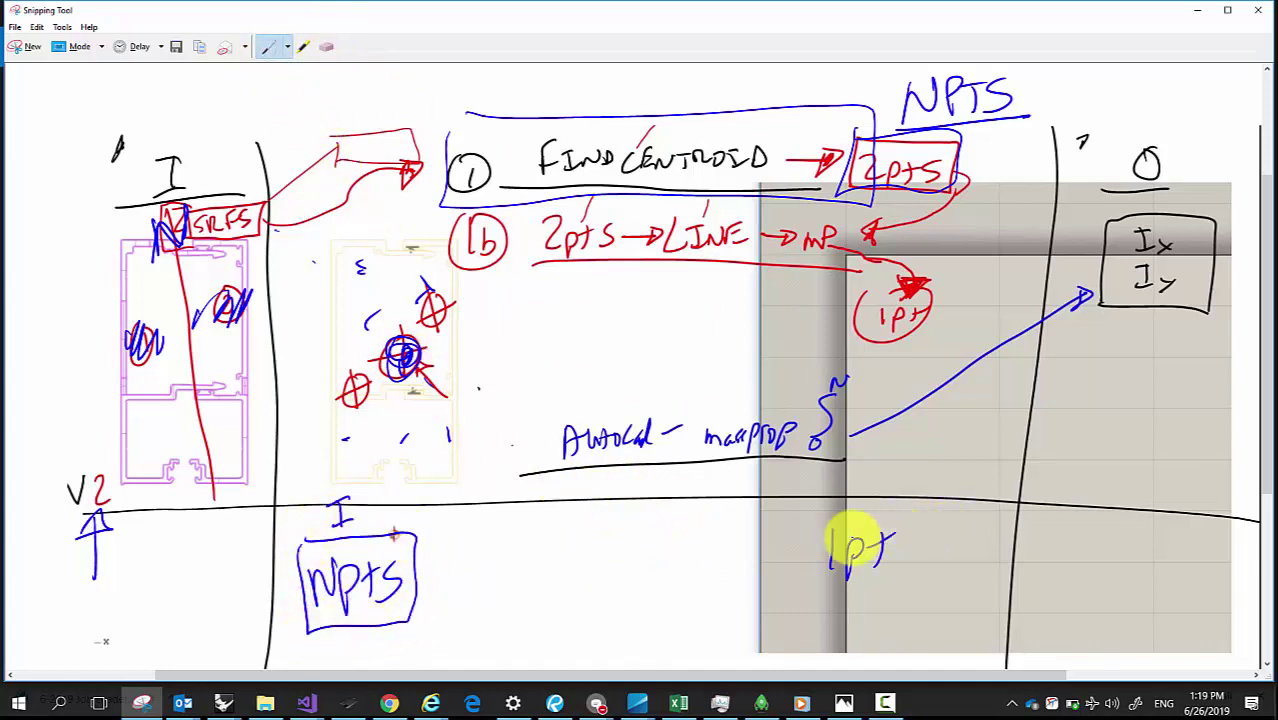
mouse_move(807, 522)
mouse_down()
mouse_move(904, 585)
mouse_move(810, 518)
mouse_up()
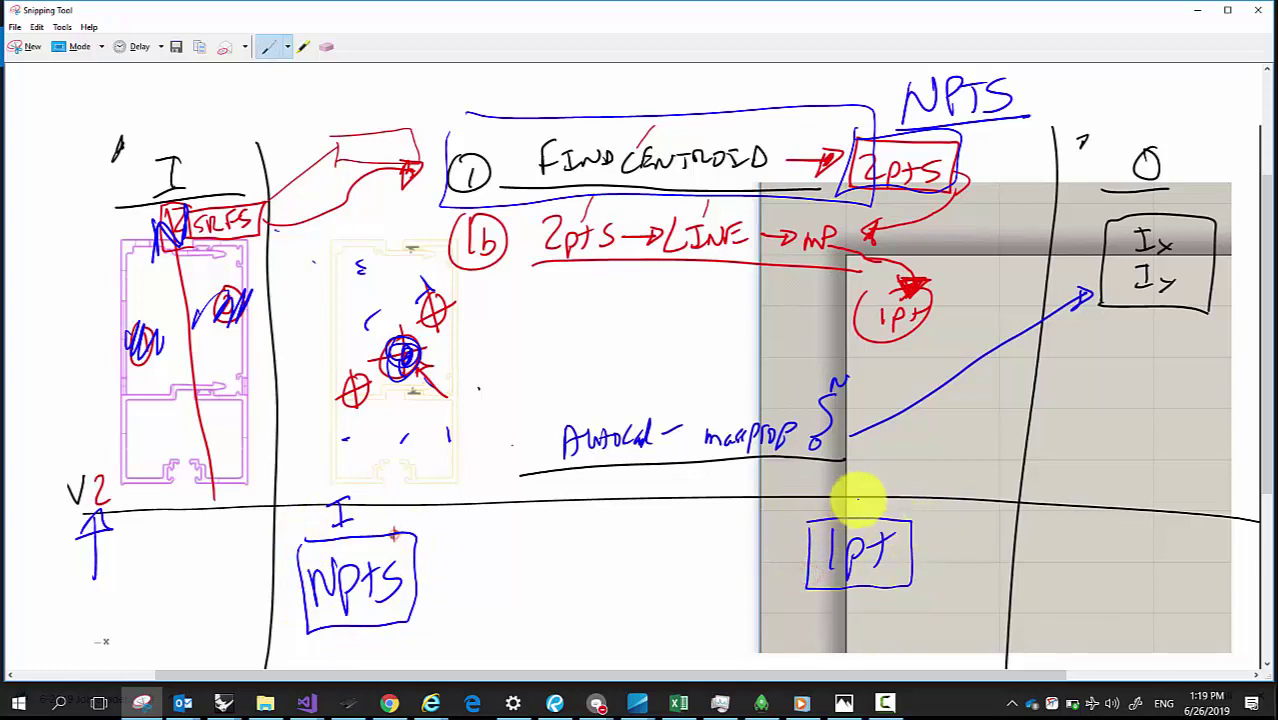
mouse_move(858, 474)
mouse_down()
mouse_move(847, 505)
mouse_move(872, 506)
mouse_up()
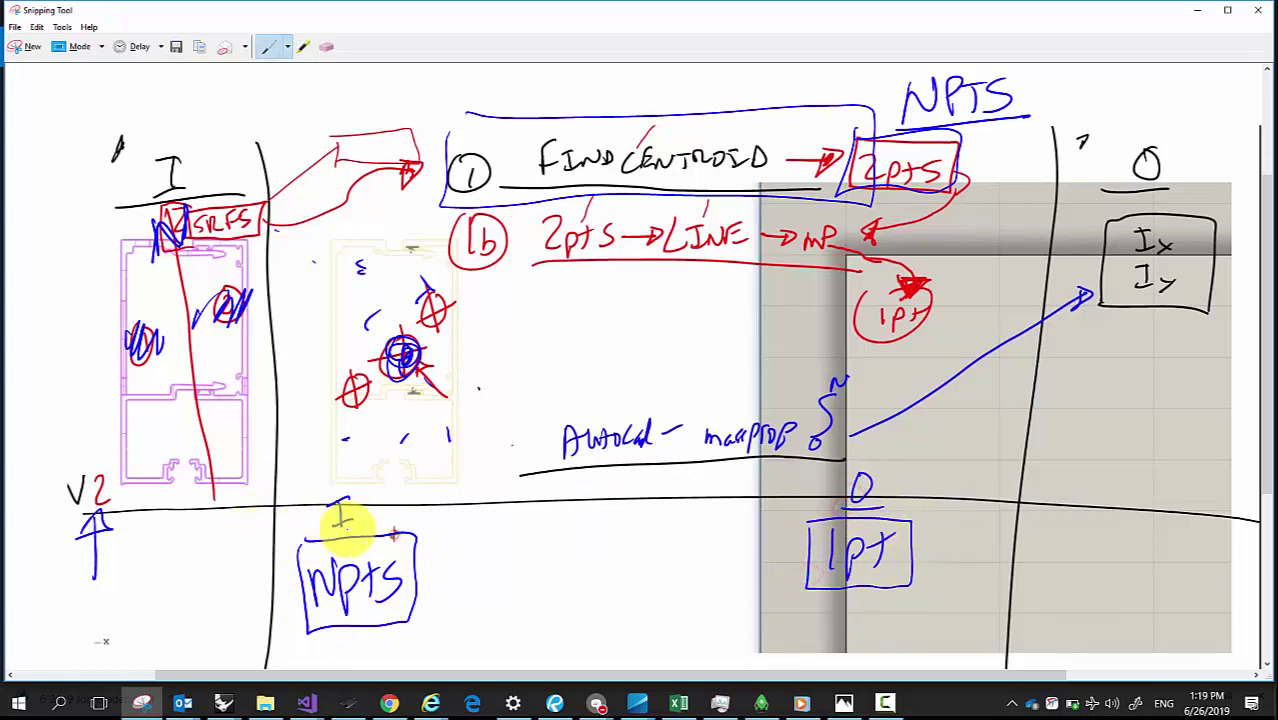
drag(316, 536, 372, 523)
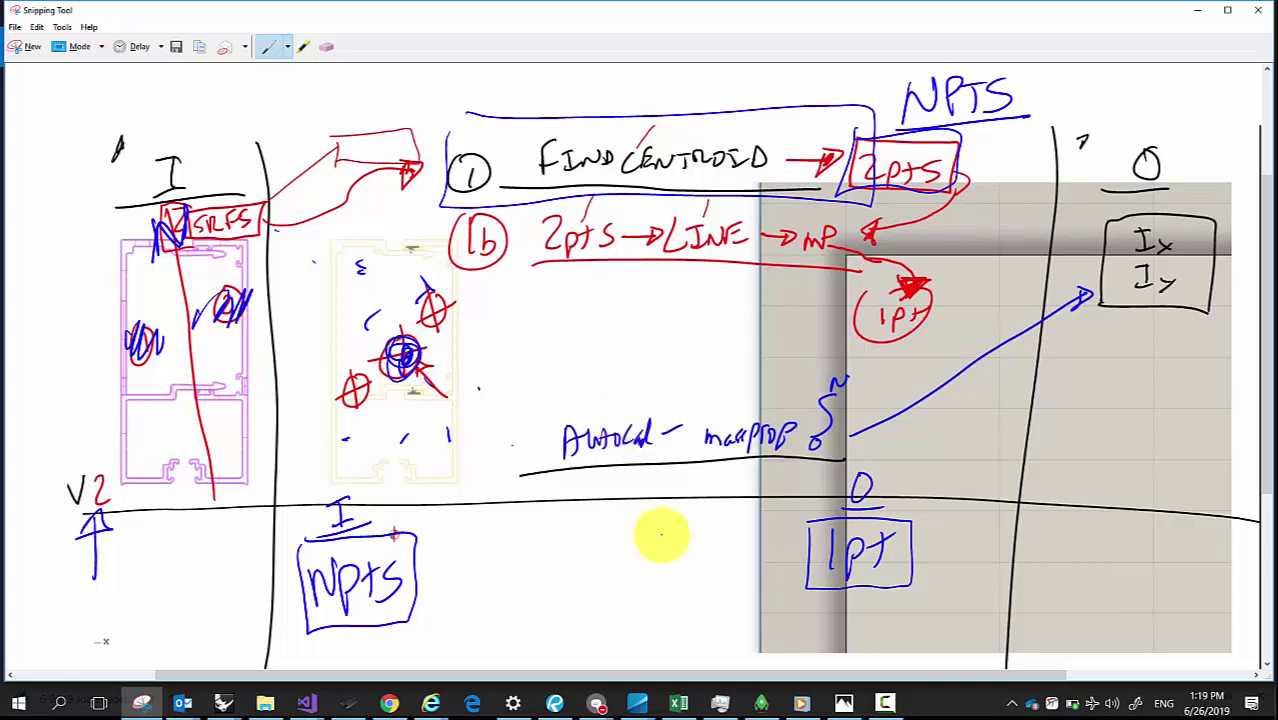
Step: Draw a long line between the Npts and 1pt boxes, outline the whole input block, and mark its upper corner with a filled blob
drag(715, 588, 708, 583)
mouse_move(438, 632)
mouse_down()
mouse_move(662, 620)
mouse_move(802, 642)
mouse_up()
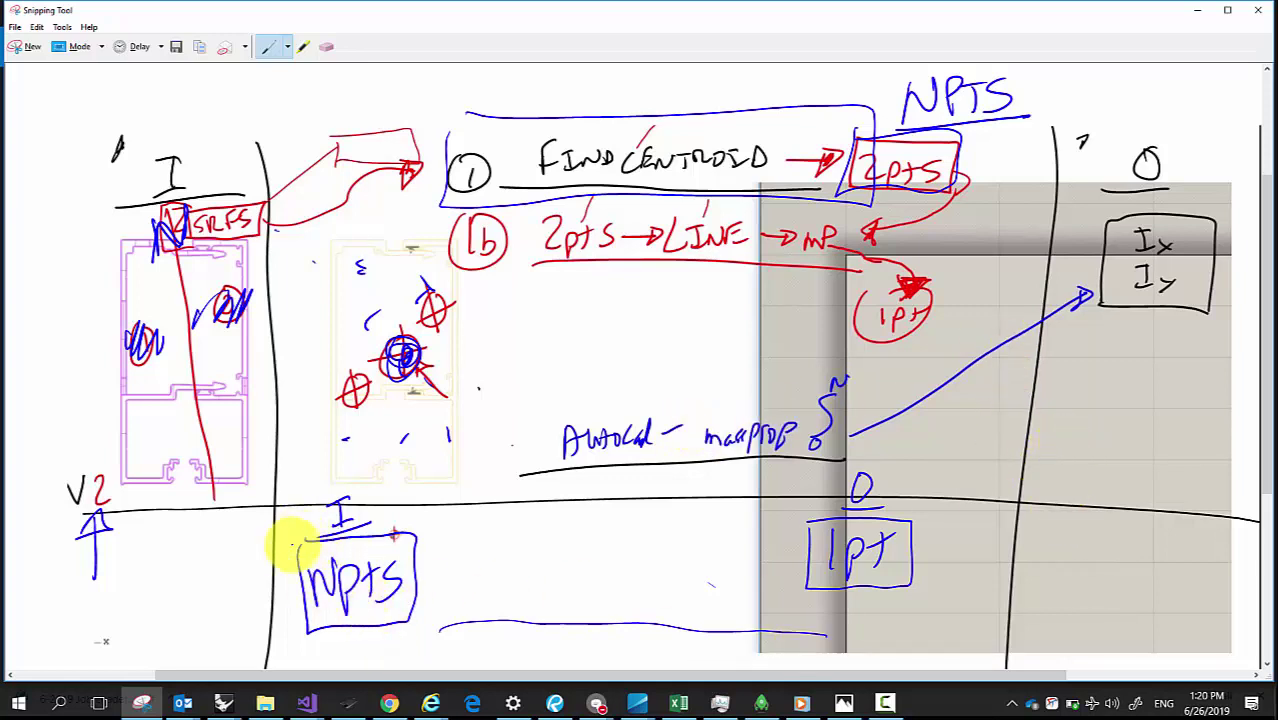
mouse_move(288, 500)
mouse_down()
mouse_move(322, 650)
mouse_move(422, 616)
mouse_move(414, 485)
mouse_move(270, 505)
mouse_up()
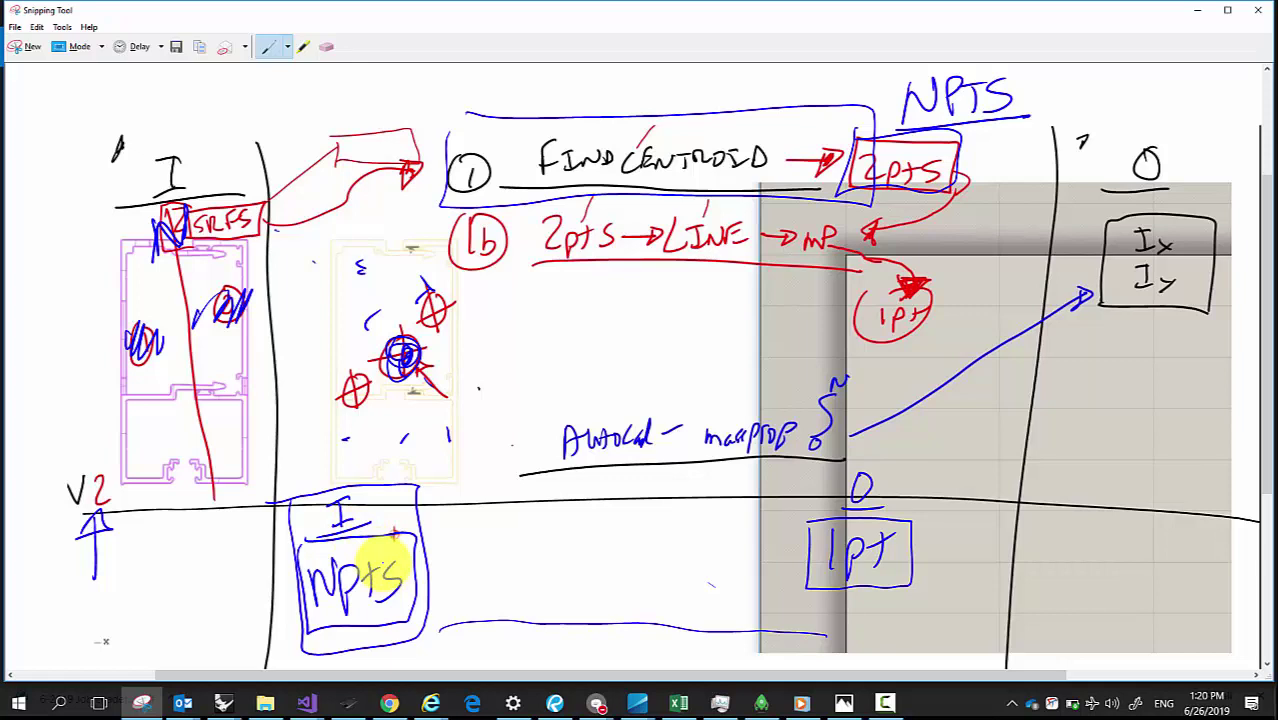
click(393, 485)
mouse_move(393, 485)
mouse_down()
mouse_move(417, 462)
mouse_move(437, 474)
mouse_move(432, 492)
mouse_move(405, 470)
mouse_up()
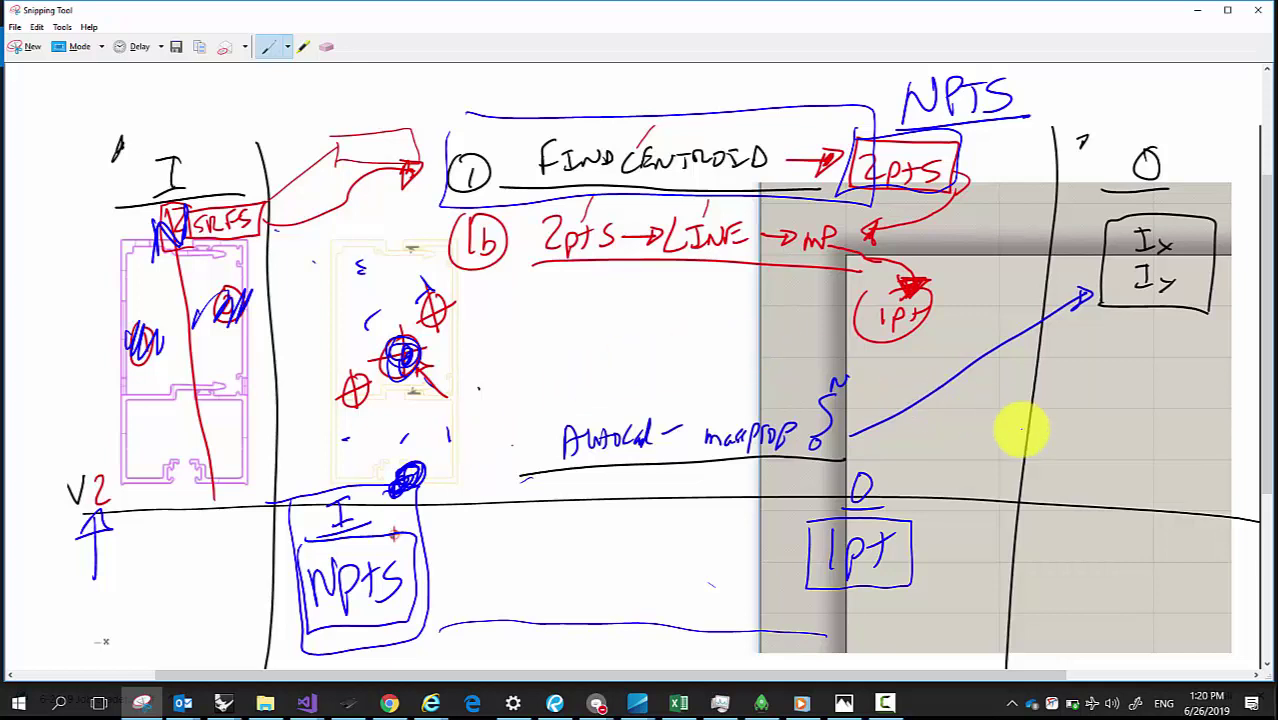
Step: Draw arrows branching from a point mark beside the output to x, y and z, each followed by a # sign
mouse_move(1068, 486)
mouse_down()
mouse_move(1084, 508)
mouse_move(1148, 487)
mouse_move(1136, 506)
mouse_up()
mouse_move(1181, 469)
mouse_down()
mouse_move(1182, 497)
mouse_move(1190, 480)
mouse_up()
drag(1189, 480, 1197, 493)
mouse_move(1074, 520)
mouse_down()
mouse_move(1089, 549)
mouse_move(1106, 545)
mouse_up()
mouse_move(1095, 535)
mouse_down()
mouse_move(1092, 556)
mouse_move(1139, 549)
mouse_up()
drag(1152, 536, 1134, 564)
drag(1191, 523, 1195, 546)
drag(1184, 538, 1208, 532)
mouse_move(1050, 565)
mouse_down()
mouse_move(1050, 602)
mouse_move(1150, 605)
mouse_up()
drag(1190, 562, 1190, 595)
mouse_move(1203, 558)
mouse_down()
mouse_move(1203, 590)
mouse_move(1210, 568)
mouse_up()
drag(1183, 585, 1210, 582)
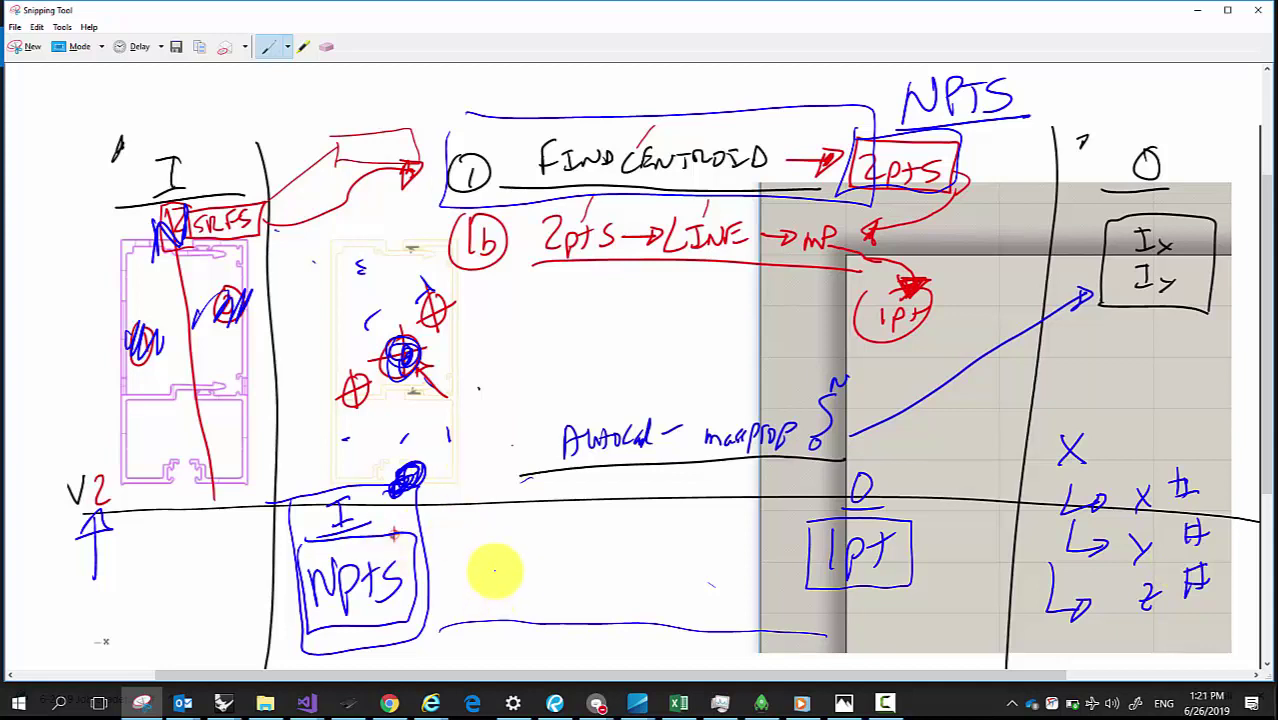
Step: Write "F(Npts)" with an arrow leading to 1pt, and switch back to the Rhino window with the facade sample and Grasshopper
mouse_move(492, 592)
mouse_down()
mouse_move(505, 530)
mouse_move(532, 530)
mouse_move(551, 565)
mouse_move(608, 562)
mouse_move(639, 579)
mouse_move(788, 550)
mouse_up()
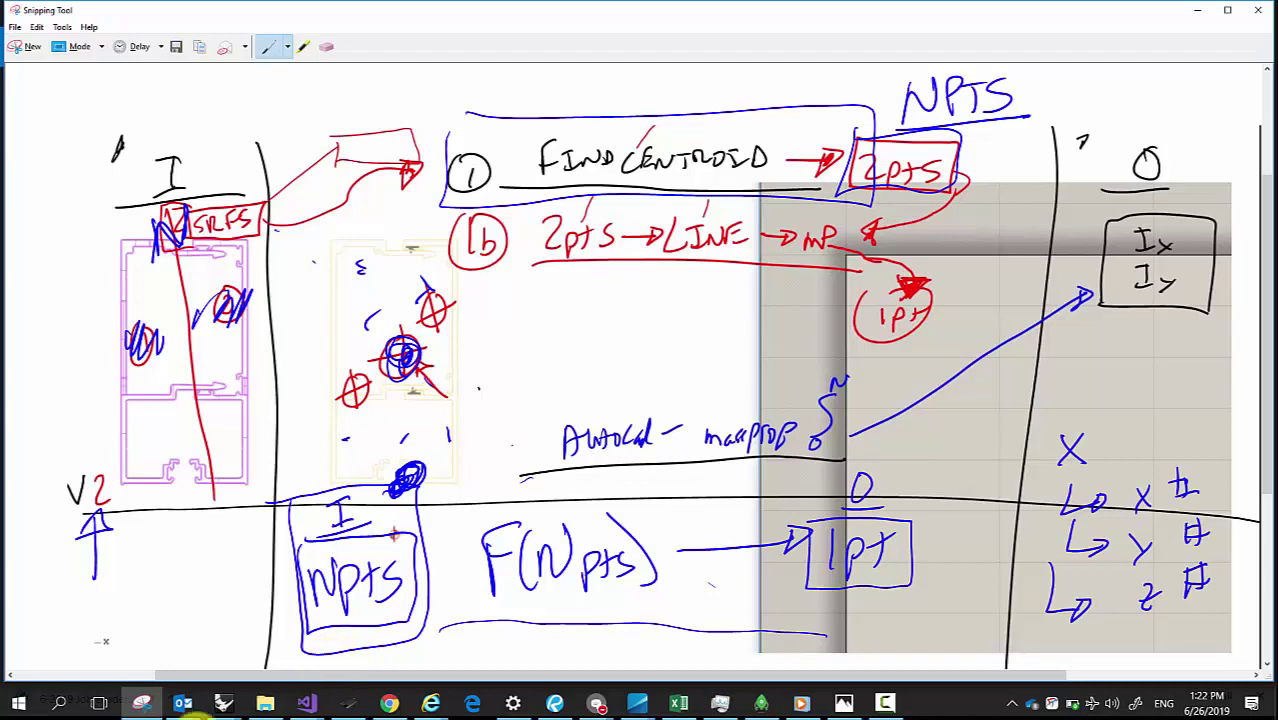
click(221, 702)
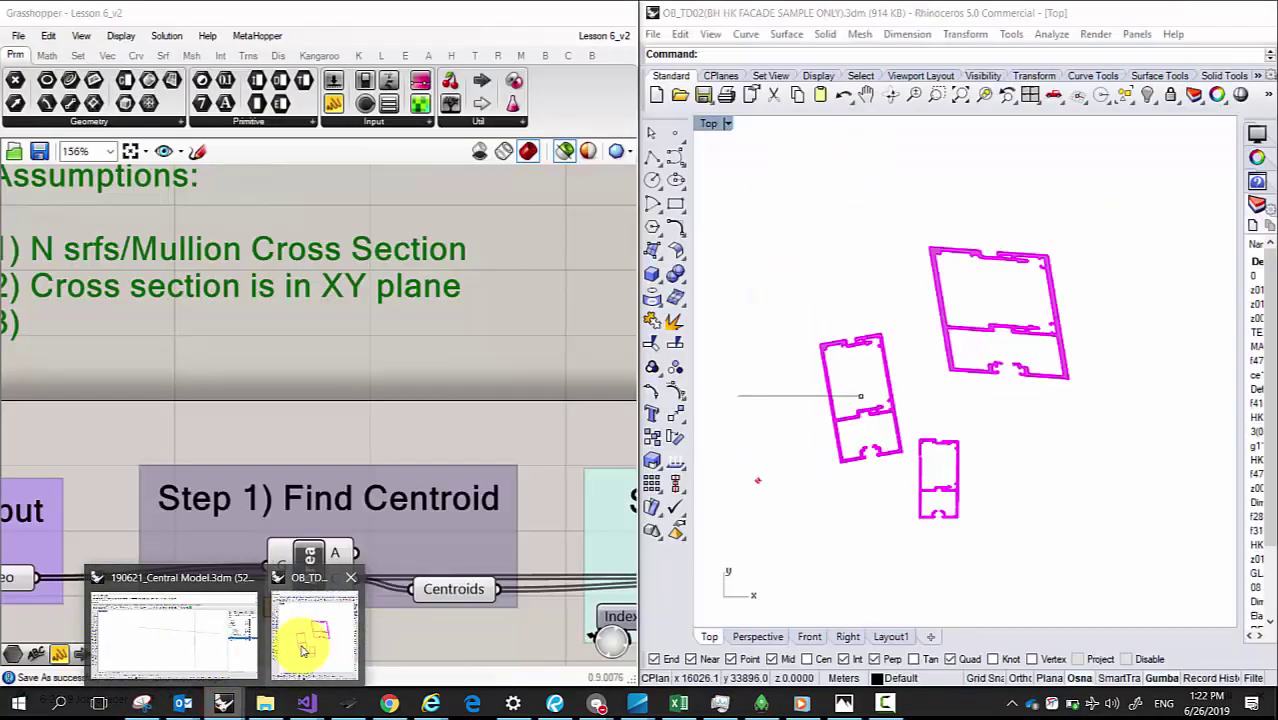
click(300, 648)
Step: Add an Average component to the canvas and place it below the Step 1 and Step 2 groups
scroll(330, 444, down, 3)
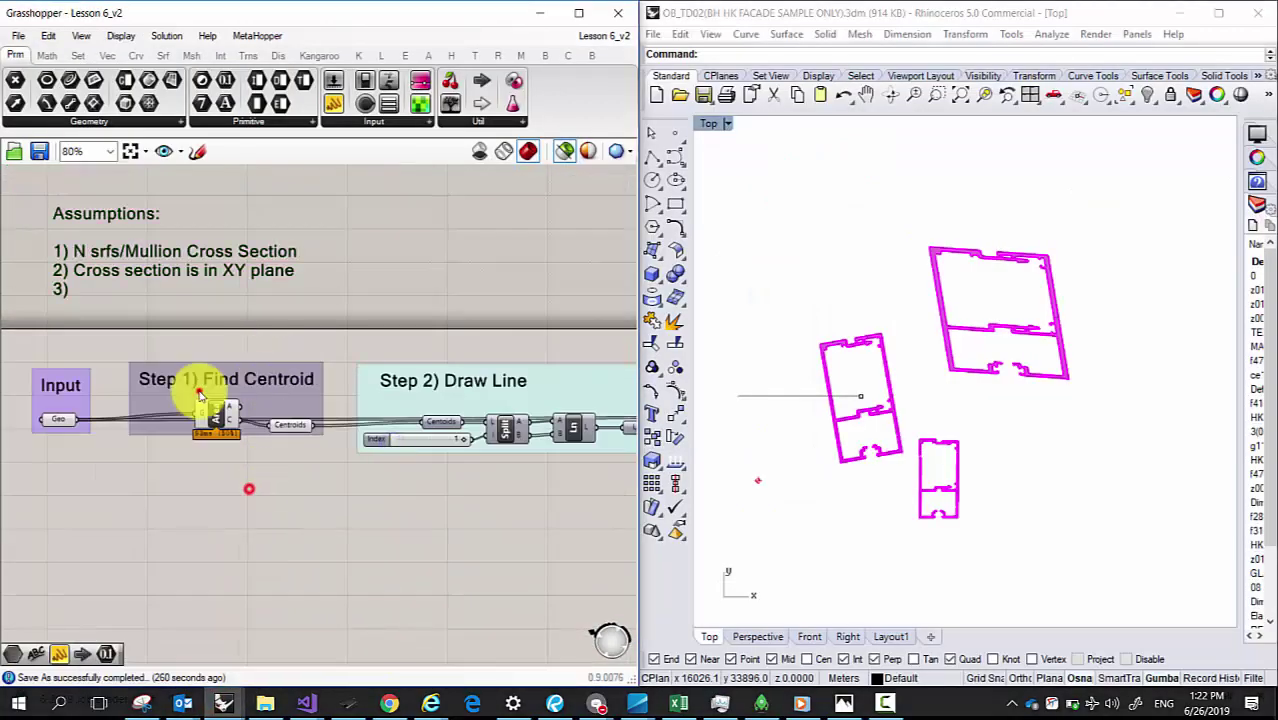
double_click(251, 490)
text(average)
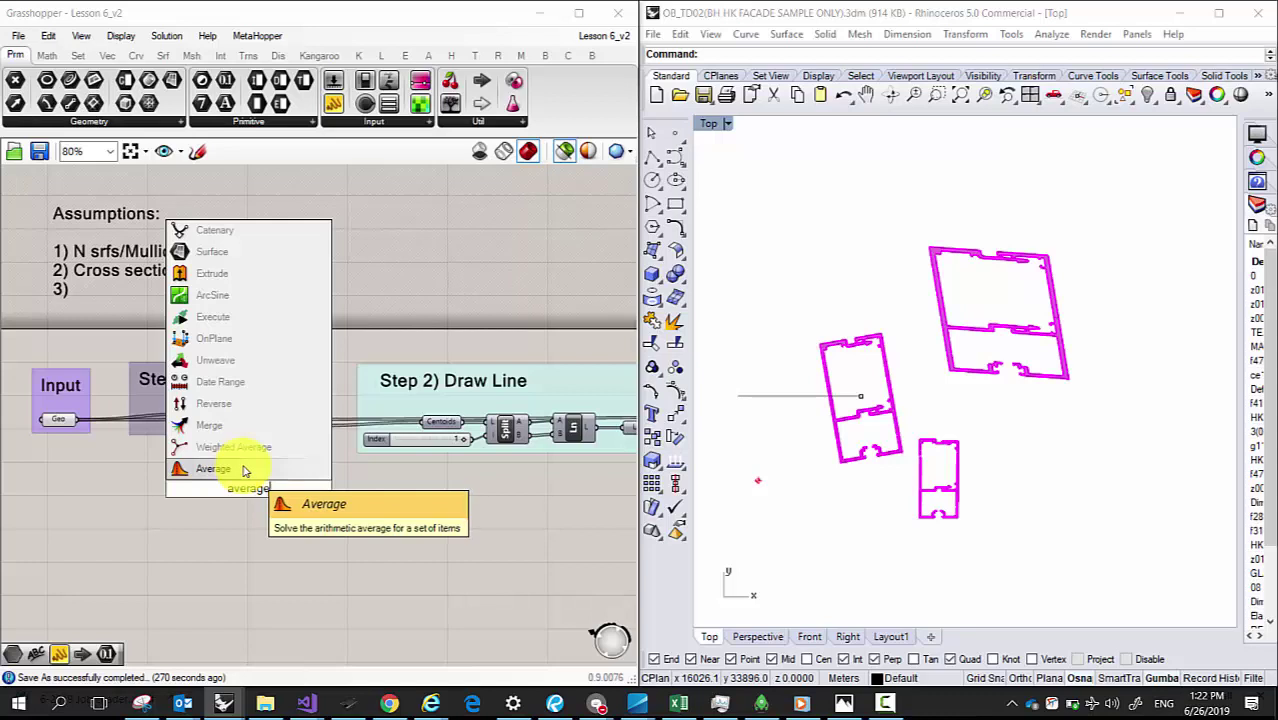
click(243, 470)
drag(243, 480, 328, 500)
Step: Connect the Centroids output to the Average component's input and select the component to preview its result
scroll(308, 432, up, 2)
click(286, 423)
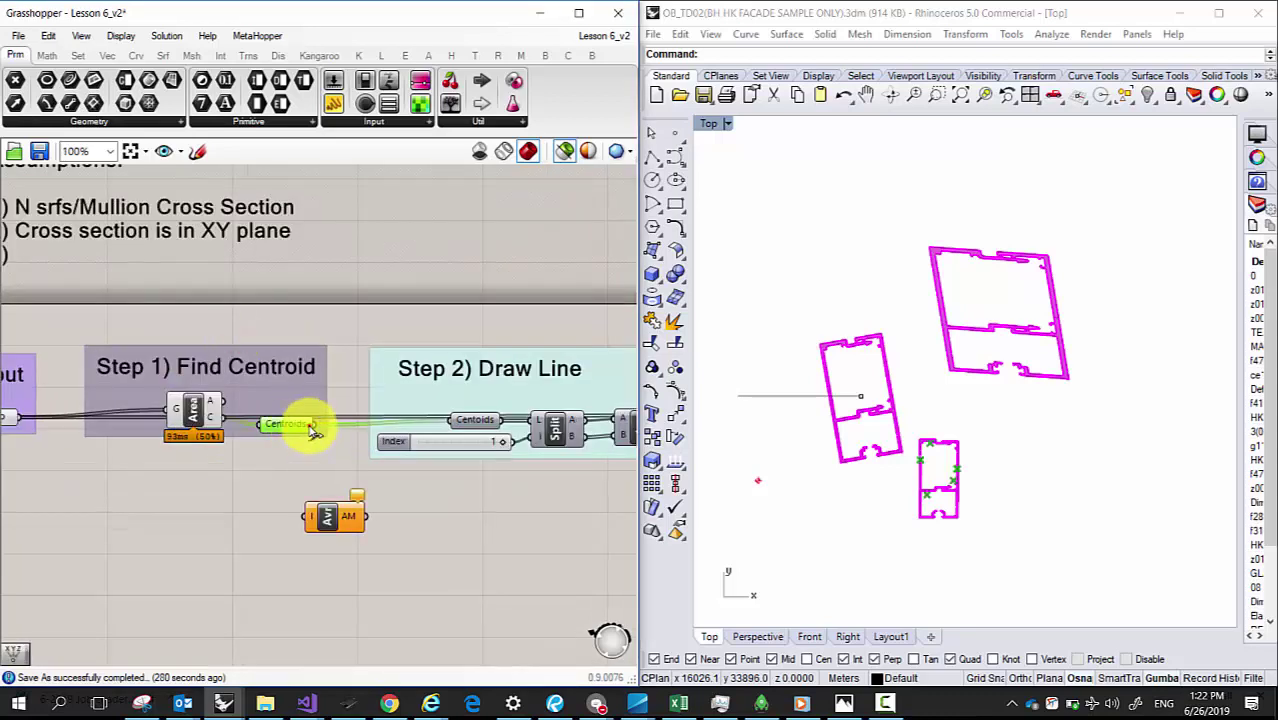
drag(308, 427, 301, 519)
click(330, 517)
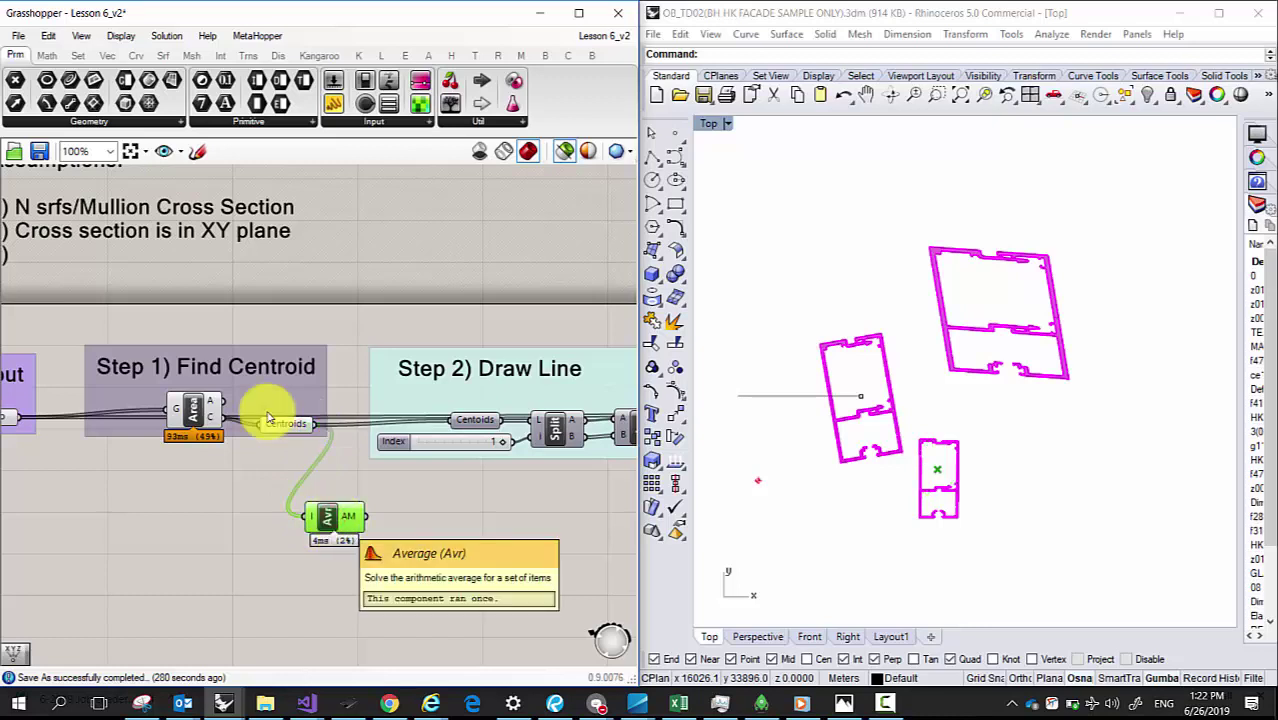
Step: Highlight the smallest mullion section in the Top view and inspect the averaged point's position within it
scroll(330, 515, up, 2)
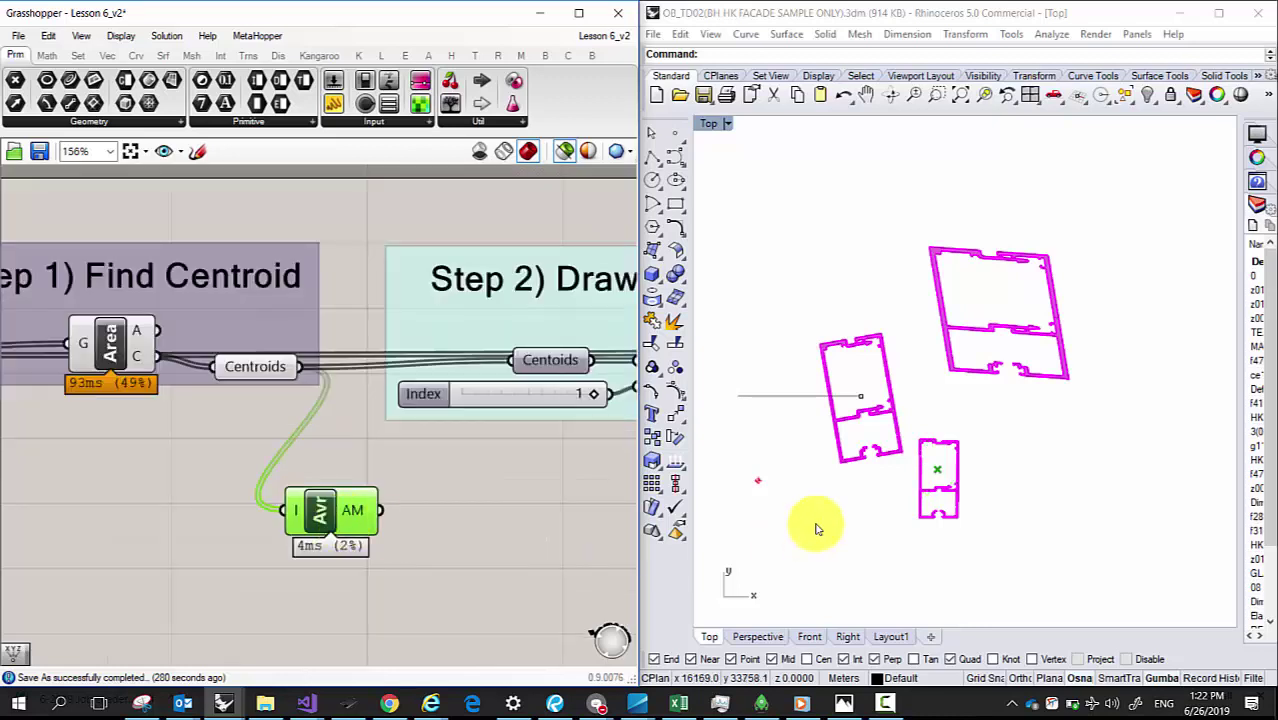
scroll(950, 480, up, 4)
scroll(962, 462, up, 4)
right_drag(927, 463, 914, 419)
scroll(937, 430, down, 2)
drag(994, 544, 820, 281)
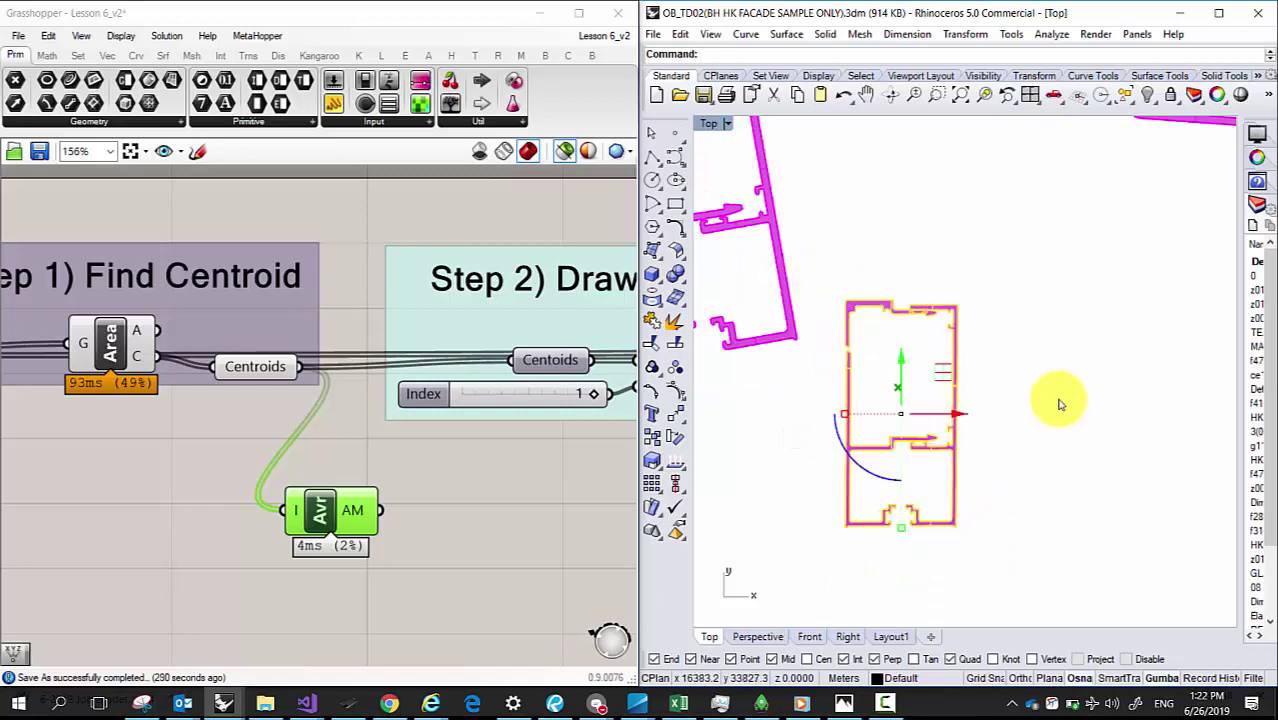
Step: Mark the area centroid of the selected mullion section in Rhino and compare its position with the averaged point
text(AreaCentroid)
key(Return)
scroll(892, 415, up, 3)
scroll(892, 415, up, 3)
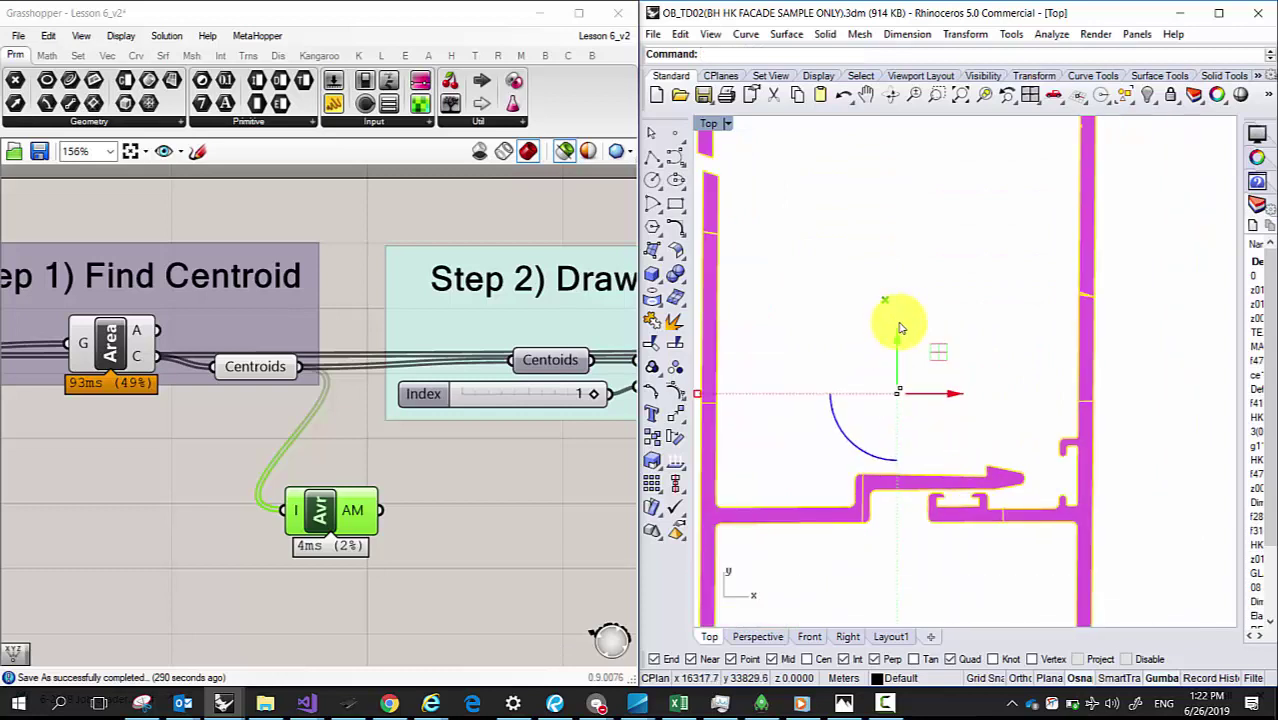
scroll(907, 369, down, 1)
scroll(870, 342, down, 2)
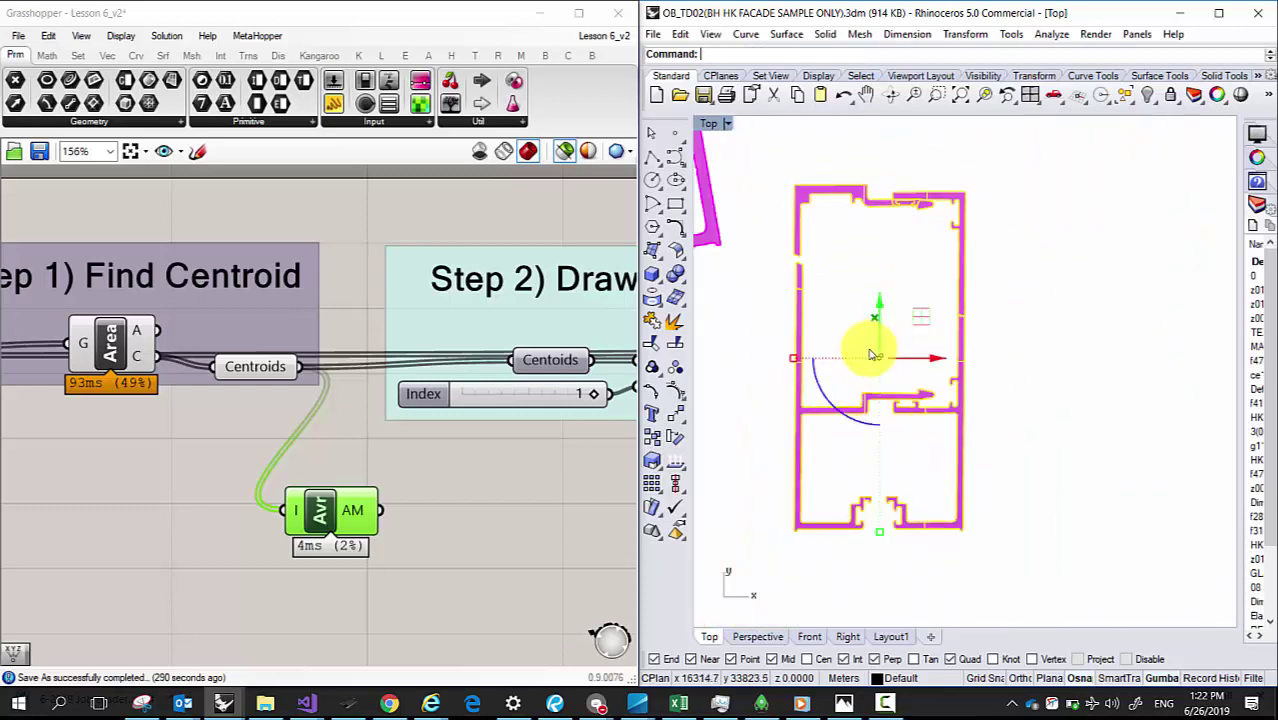
scroll(893, 351, up, 2)
scroll(920, 335, down, 4)
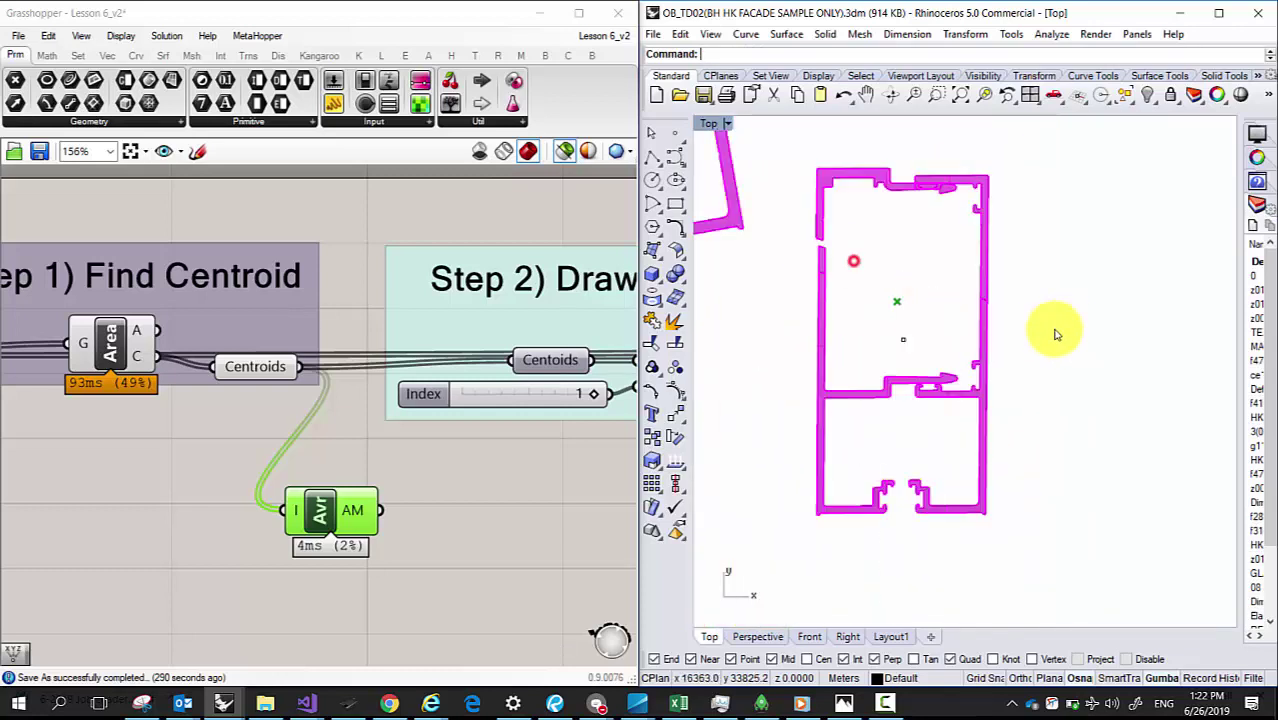
scroll(901, 343, up, 4)
scroll(903, 347, down, 3)
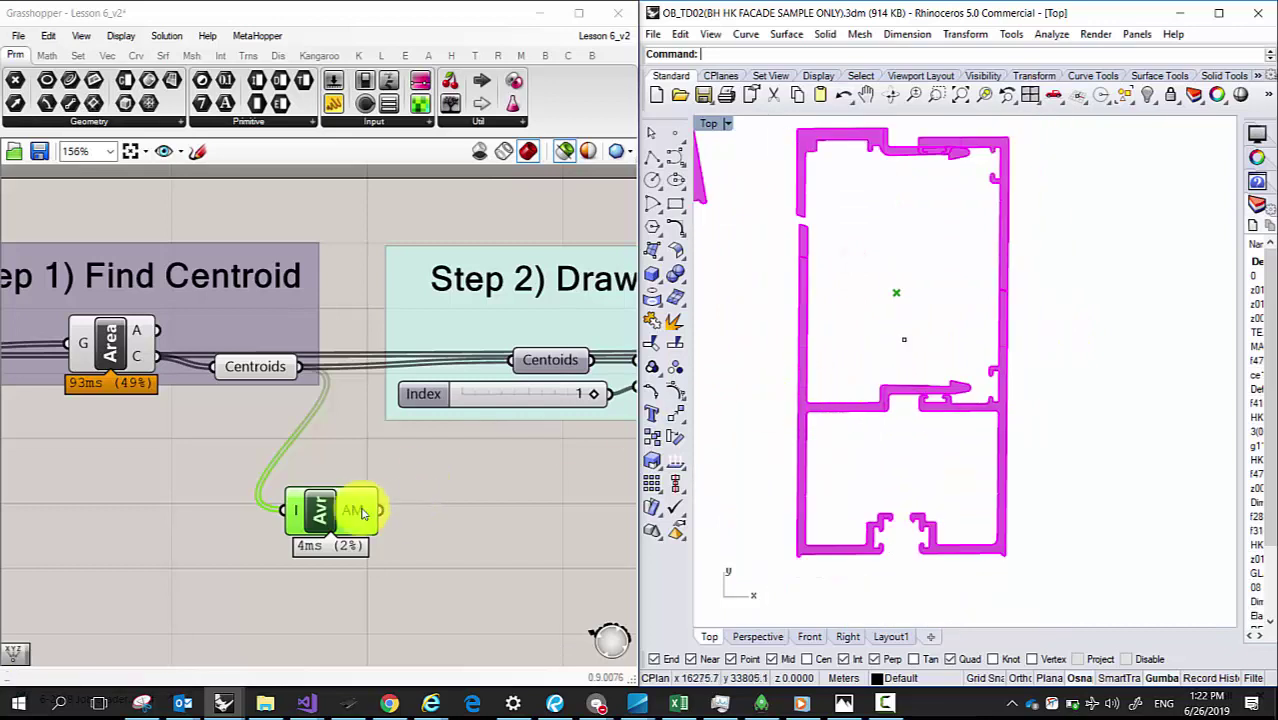
drag(340, 507, 336, 496)
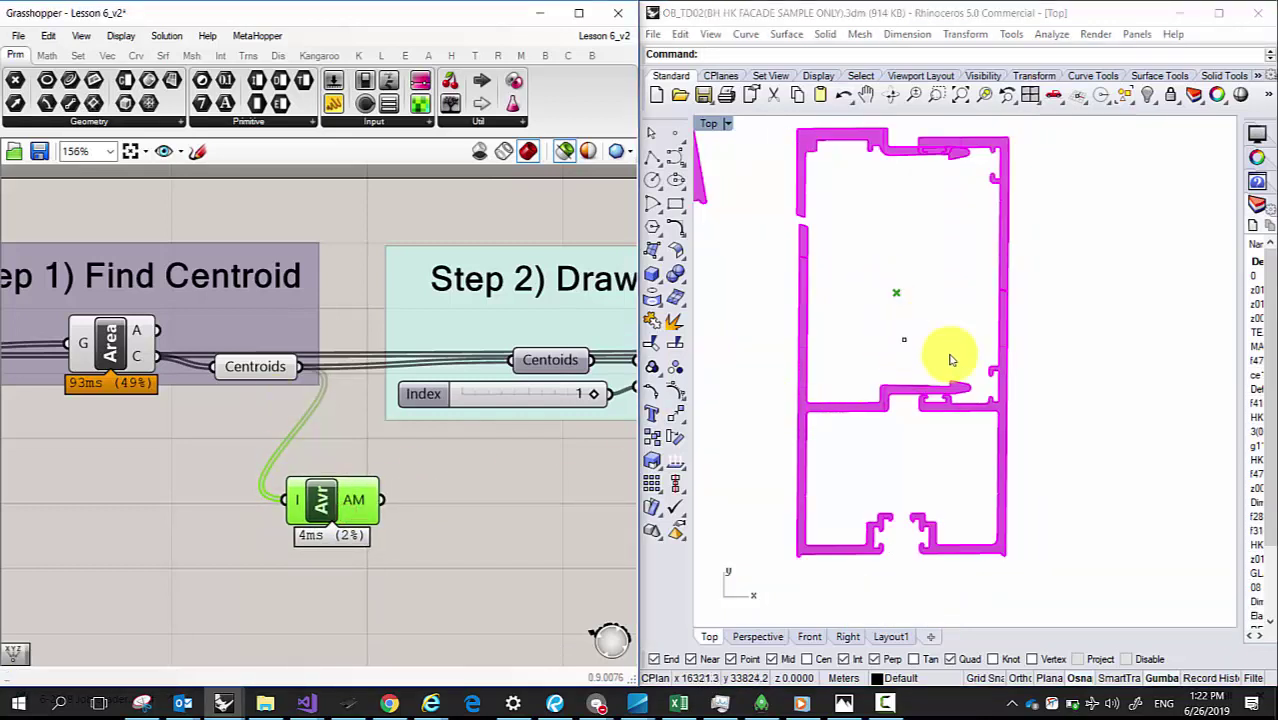
scroll(970, 368, down, 3)
drag(1034, 492, 866, 222)
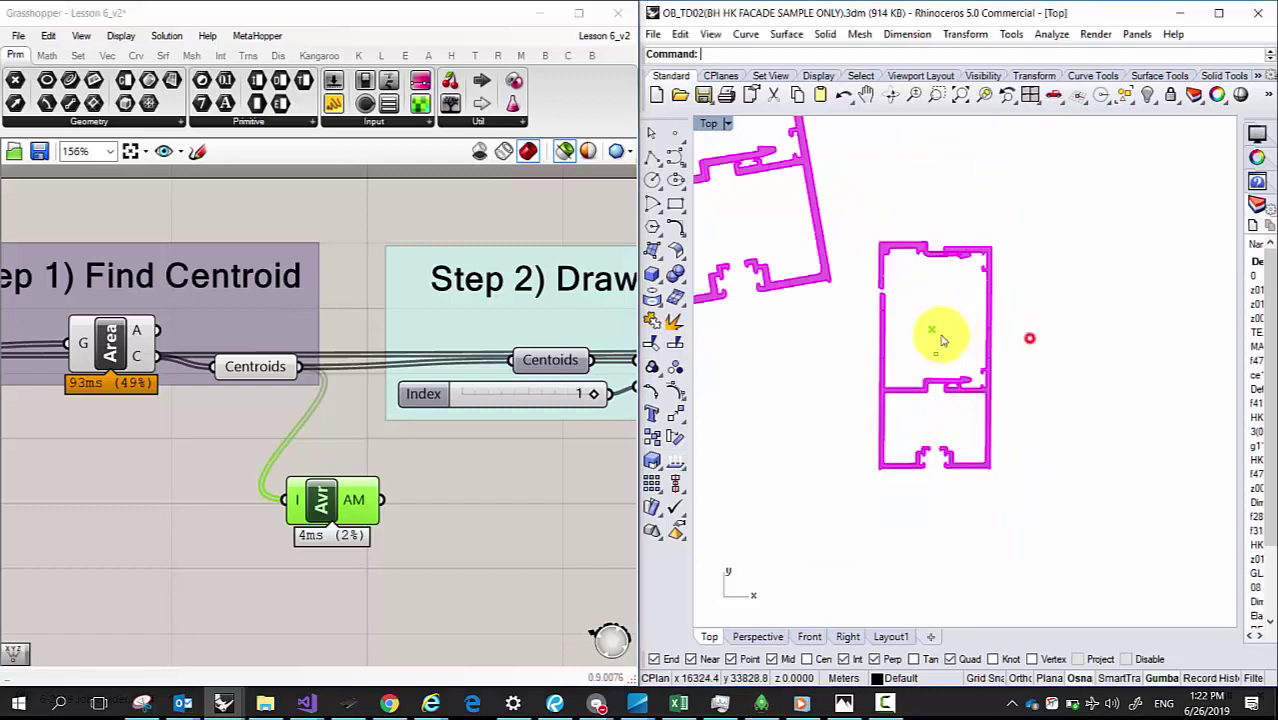
scroll(932, 333, up, 4)
scroll(930, 333, down, 2)
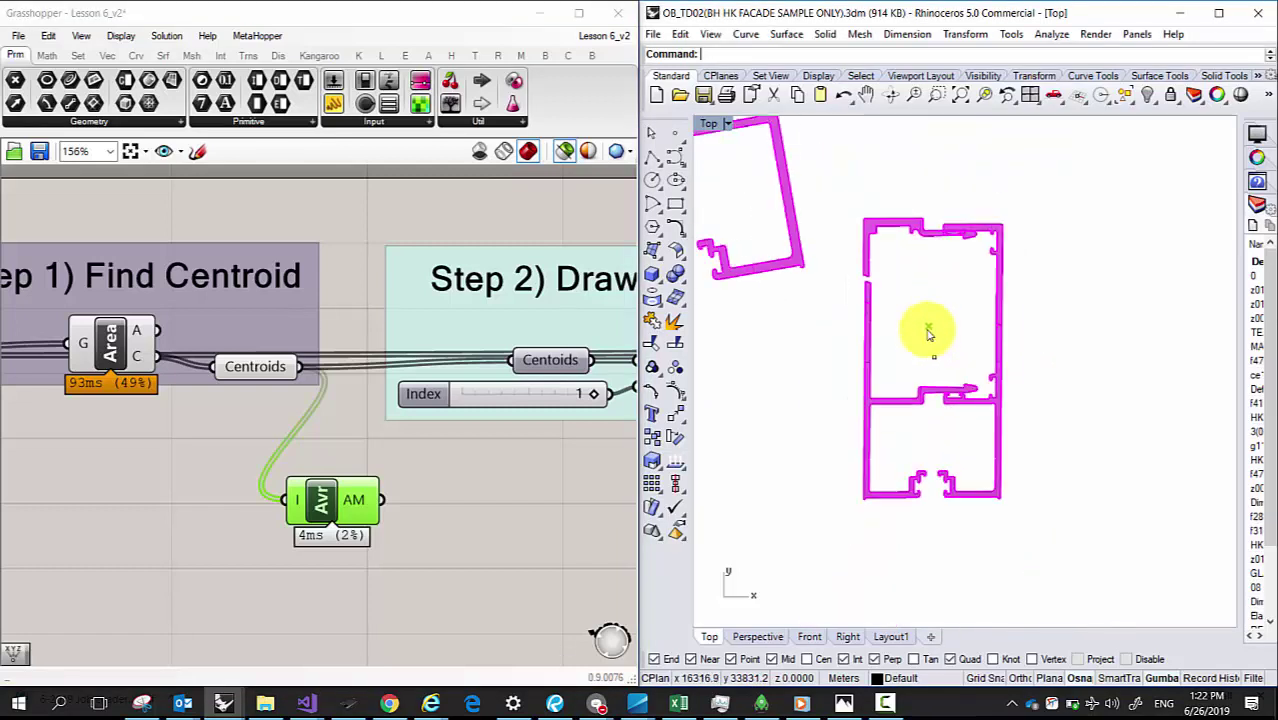
Step: Preview the Average, Centroids and Area components in turn to compare the averaged point with the individual surface centroids
click(323, 496)
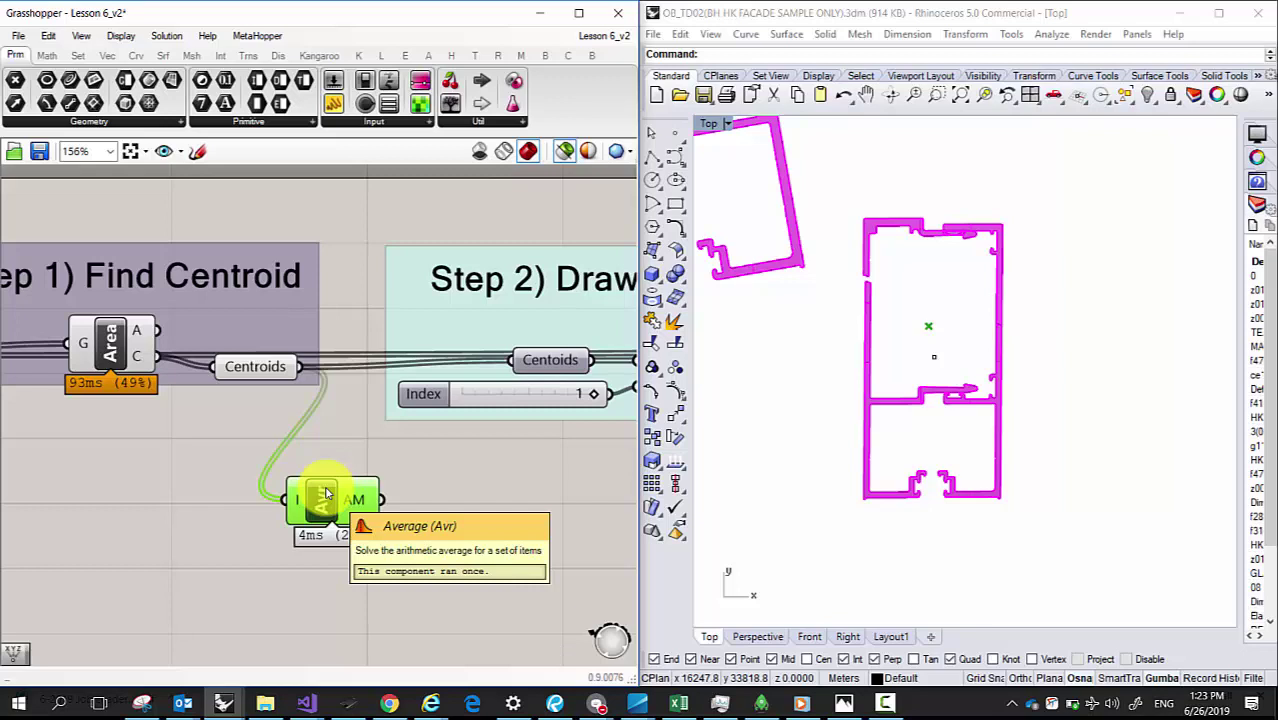
right_drag(251, 371, 349, 364)
click(352, 362)
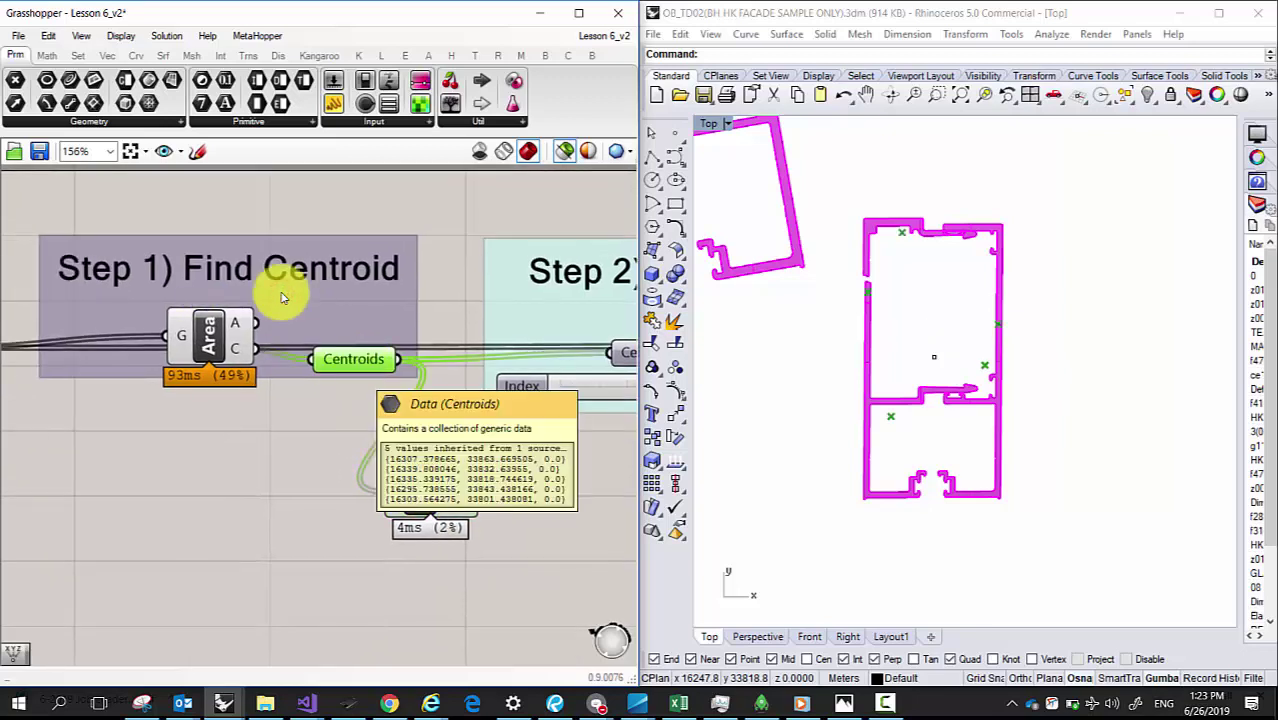
click(207, 338)
right_drag(207, 340, 313, 338)
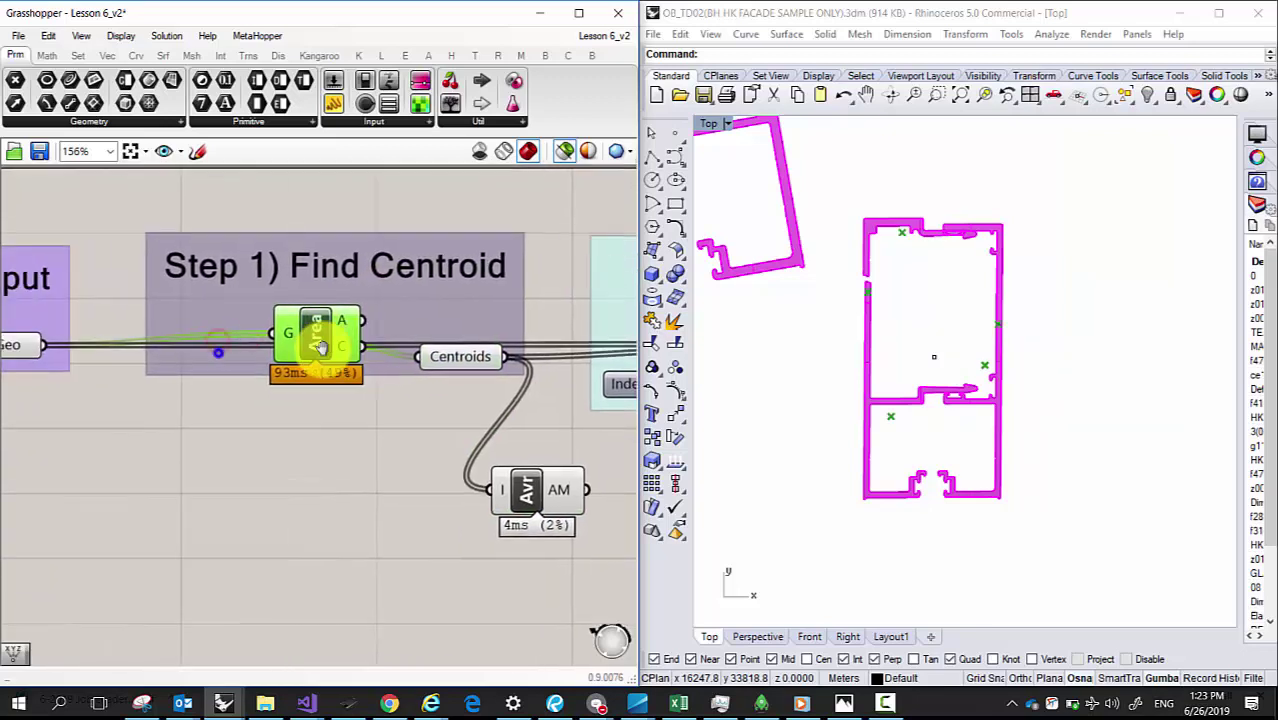
right_drag(396, 427, 340, 415)
click(484, 475)
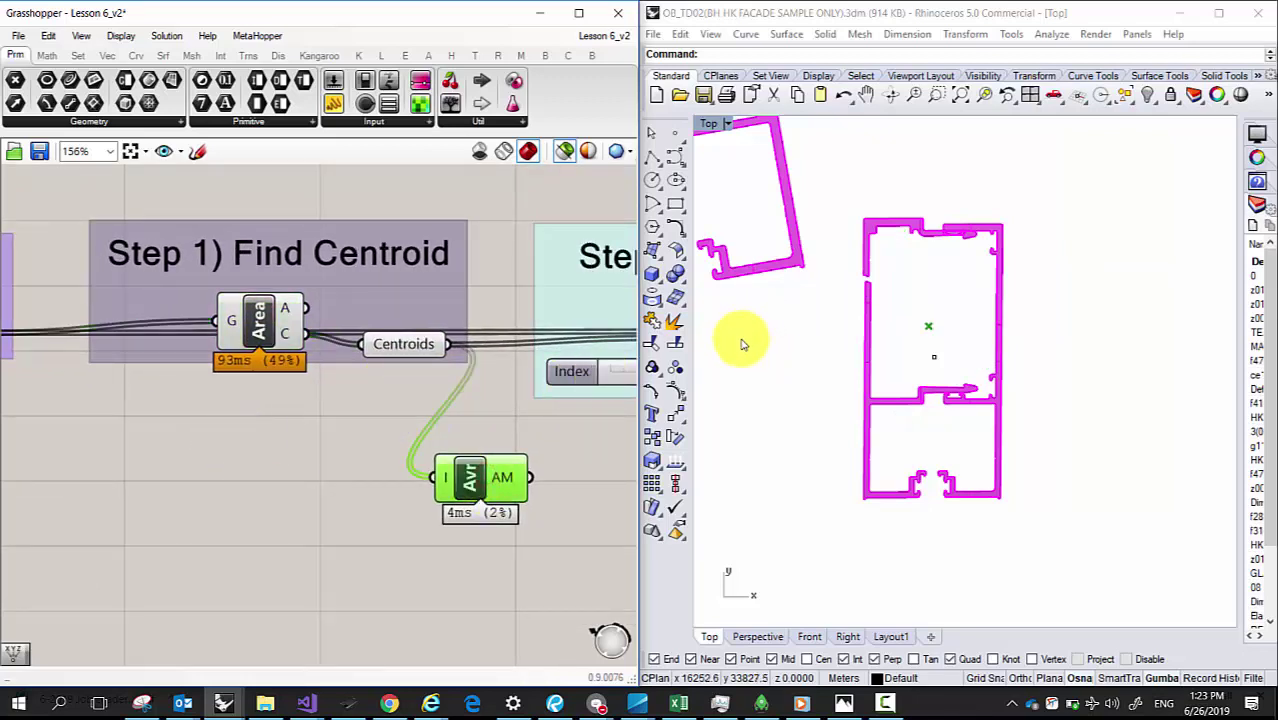
Step: Add a Deconstruct Brep component below the Step 1 group, connect Geo to its B input and preview the vertices
right_drag(297, 485, 288, 468)
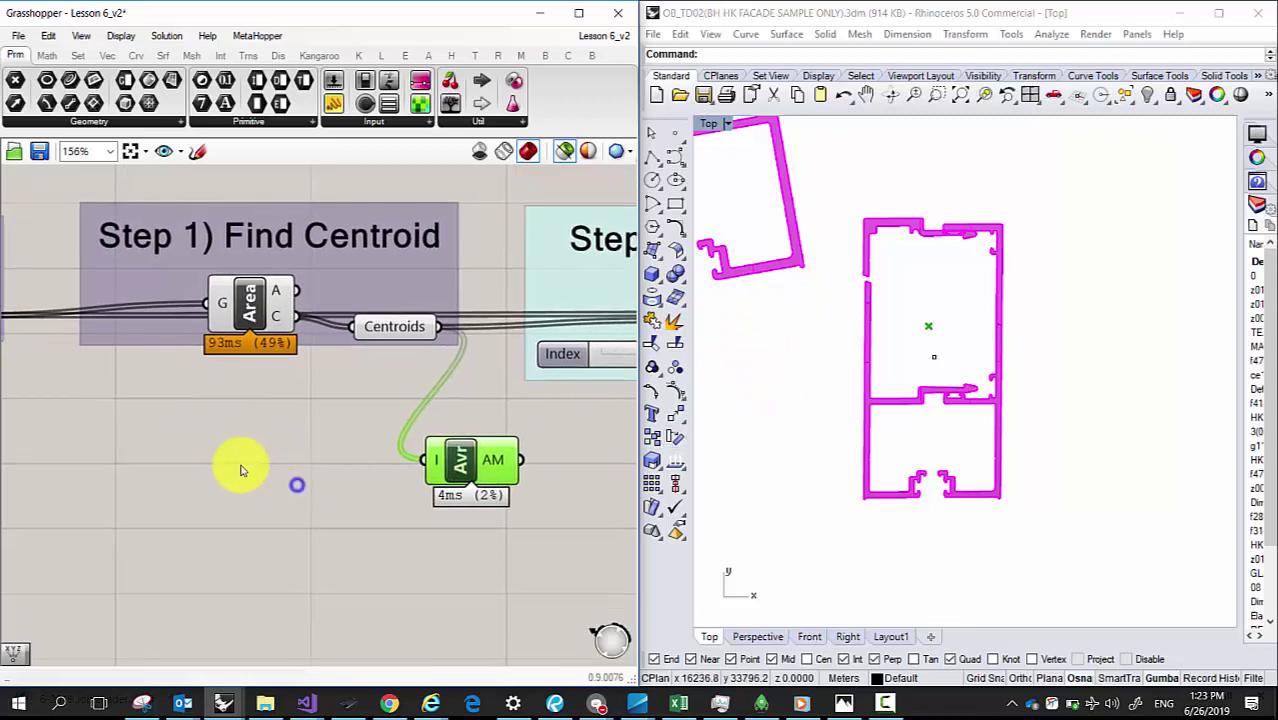
double_click(237, 465)
text(debre)
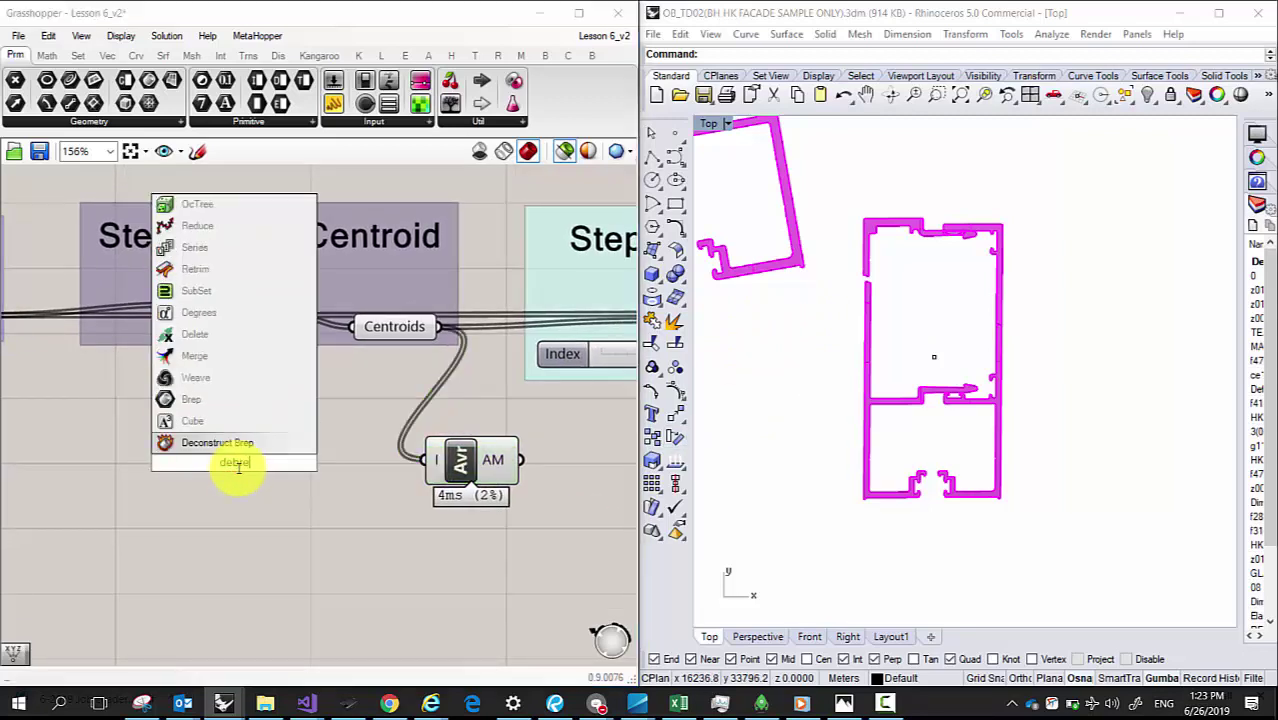
click(243, 447)
right_drag(209, 420, 432, 410)
drag(200, 303, 410, 450)
right_drag(471, 448, 157, 400)
click(155, 400)
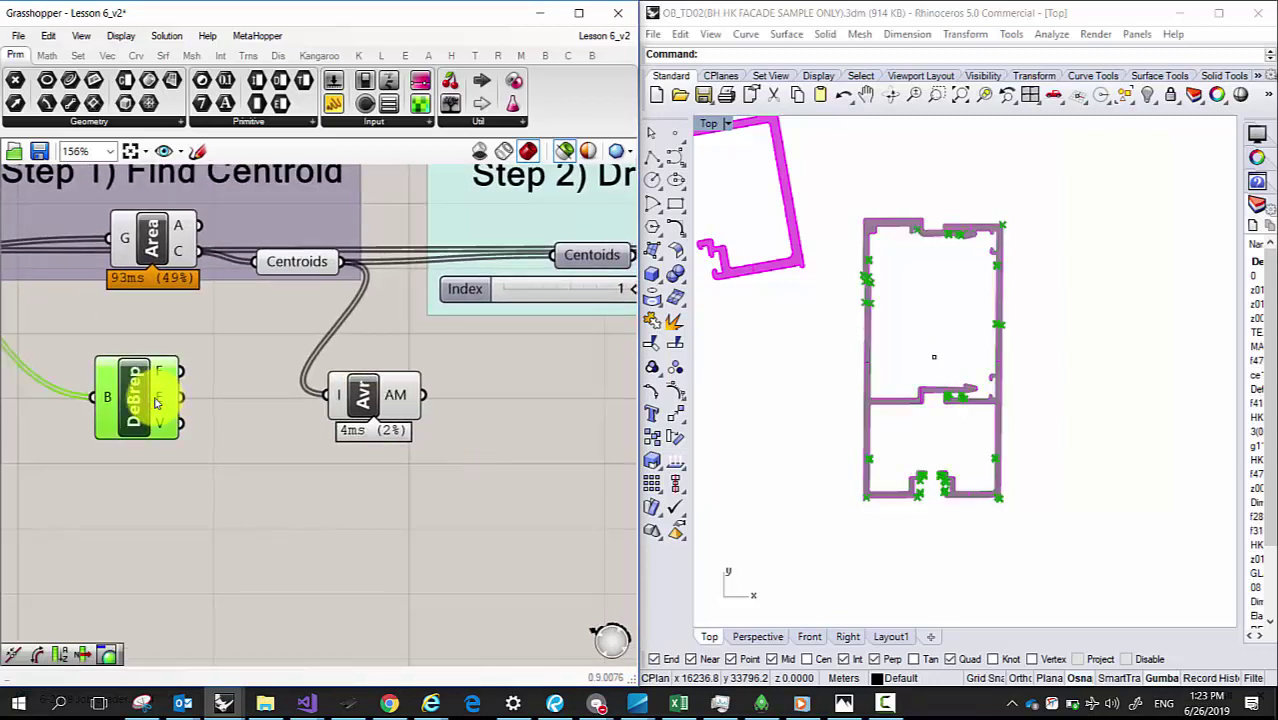
mouse_move(155, 400)
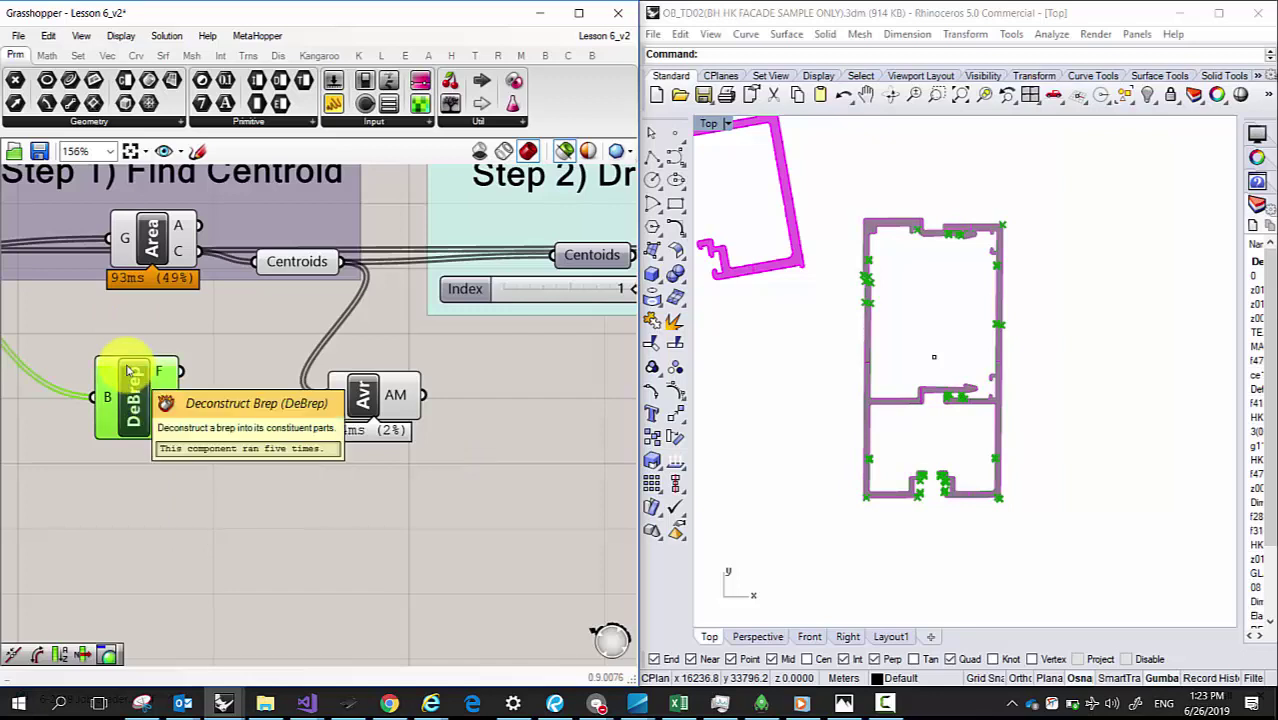
Step: Connect Deconstruct Brep's V output to the Average component's input and flatten the V output
drag(172, 426, 341, 415)
click(362, 396)
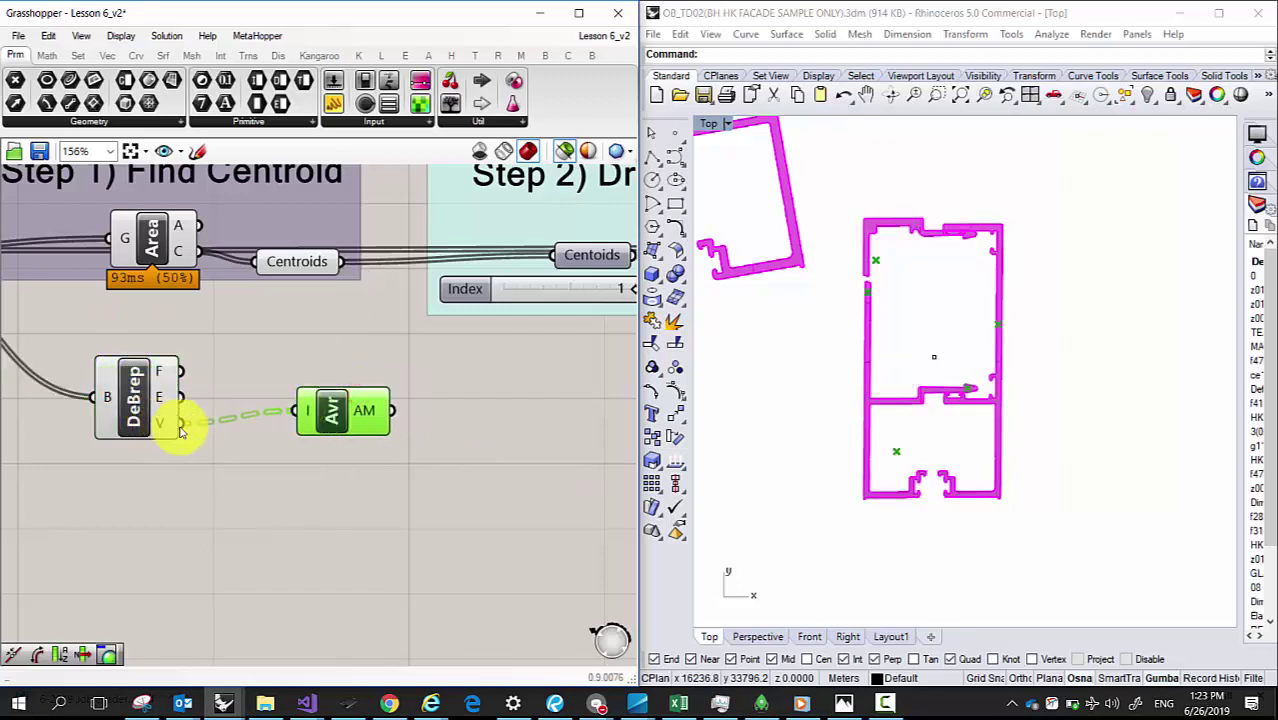
click(234, 453)
mouse_move(160, 426)
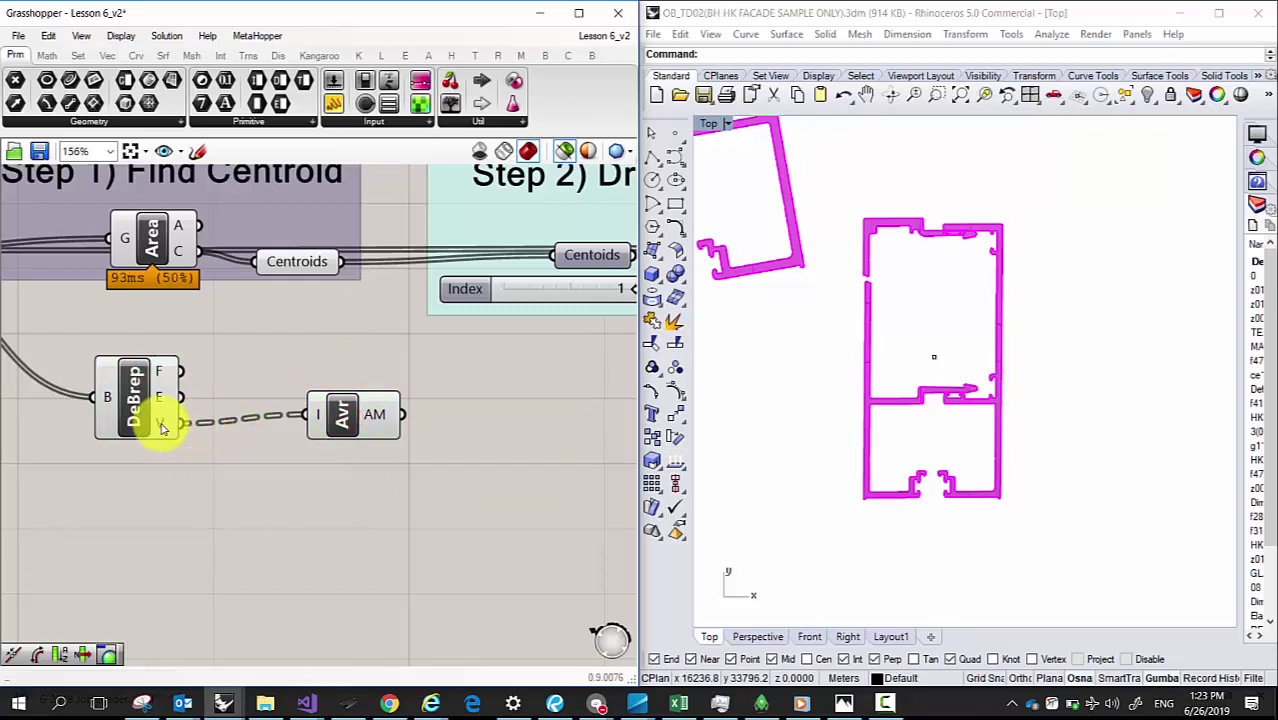
right_click(162, 426)
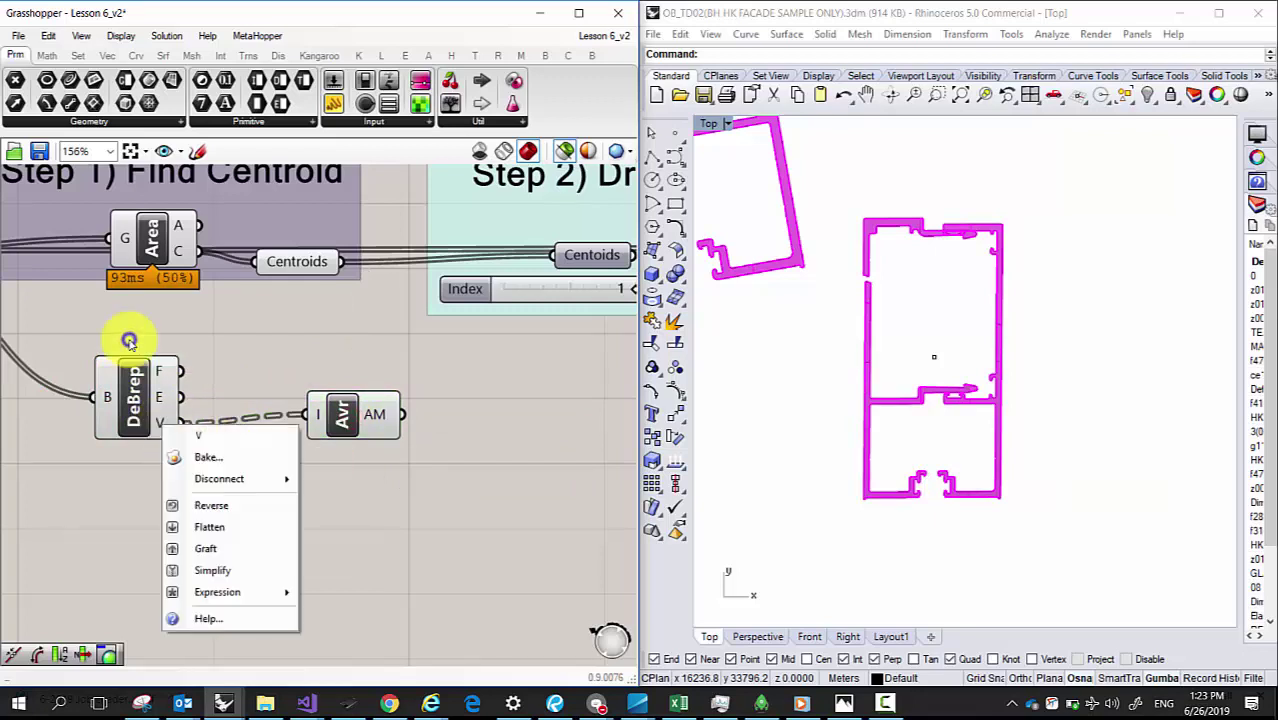
click(262, 527)
Step: Duplicate the Average component above the original, feed the copy from Centroids and preview both averages together
click(348, 450)
drag(348, 450, 313, 366)
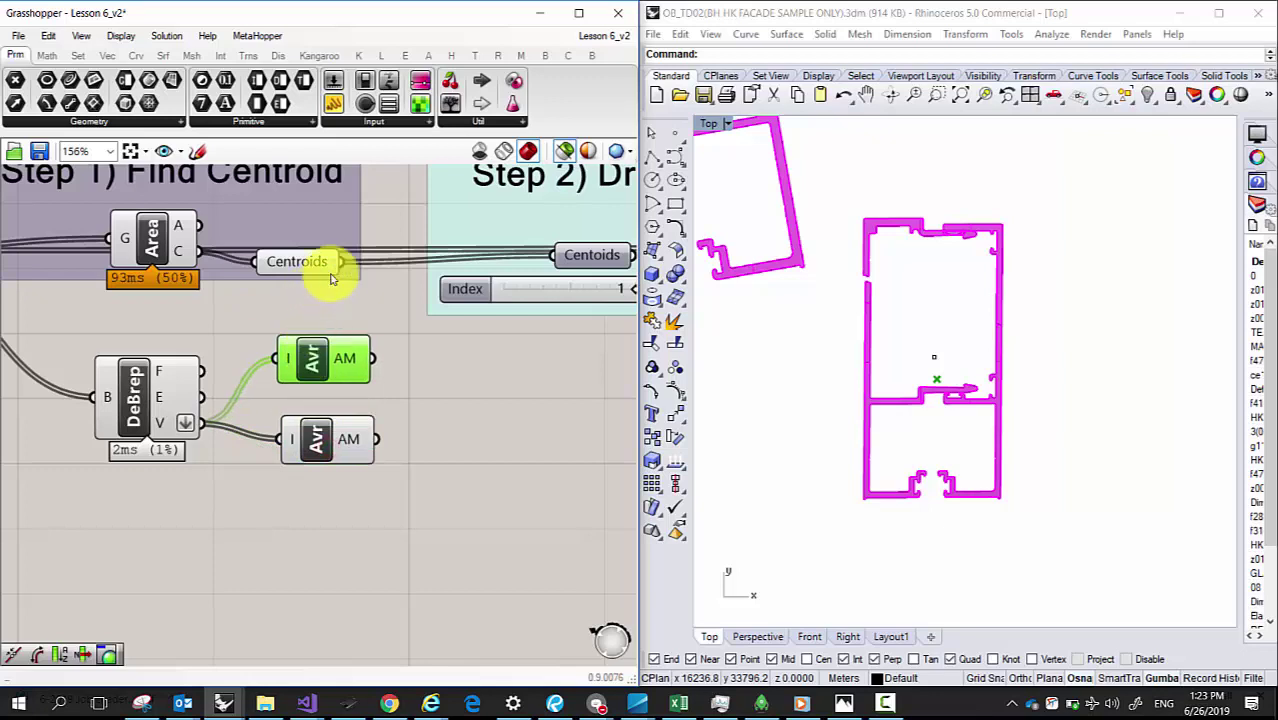
drag(341, 261, 280, 362)
shift+click(328, 442)
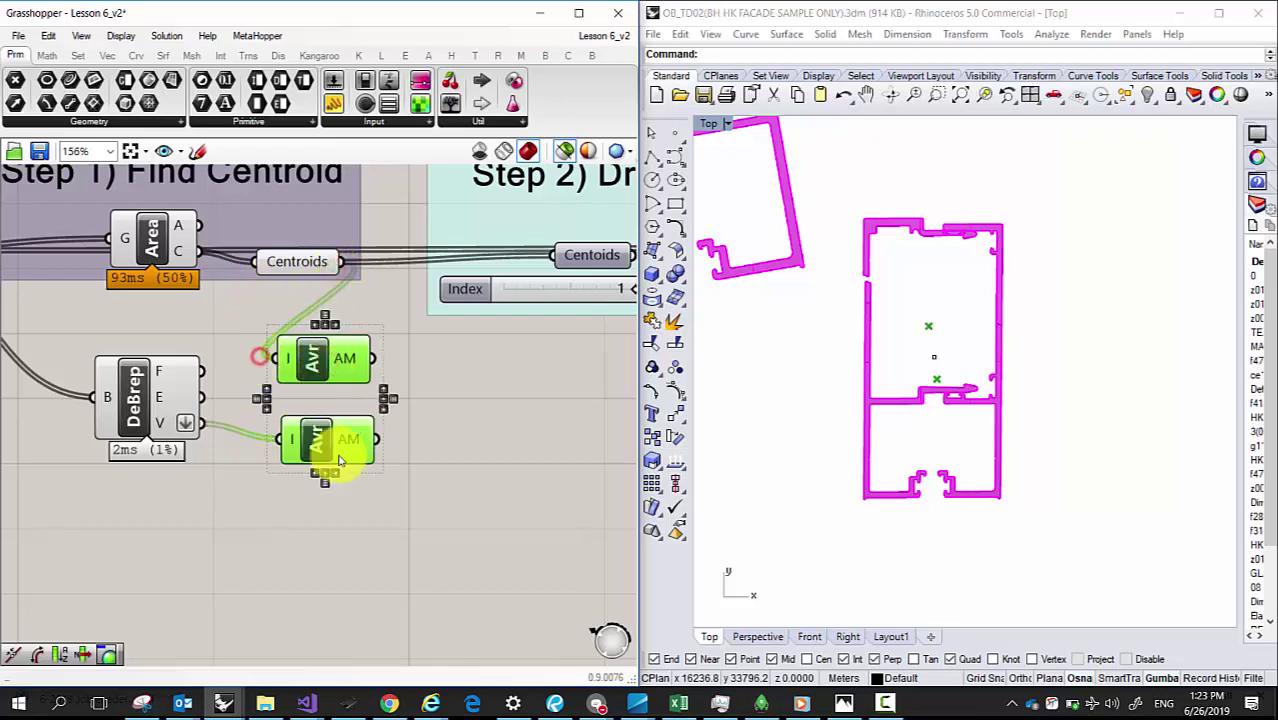
Step: Move the Deconstruct Brep component and its Average component further down, lining Average up with the V output
right_drag(394, 430, 524, 424)
click(310, 334)
drag(285, 380, 291, 430)
drag(462, 444, 437, 469)
mouse_move(394, 458)
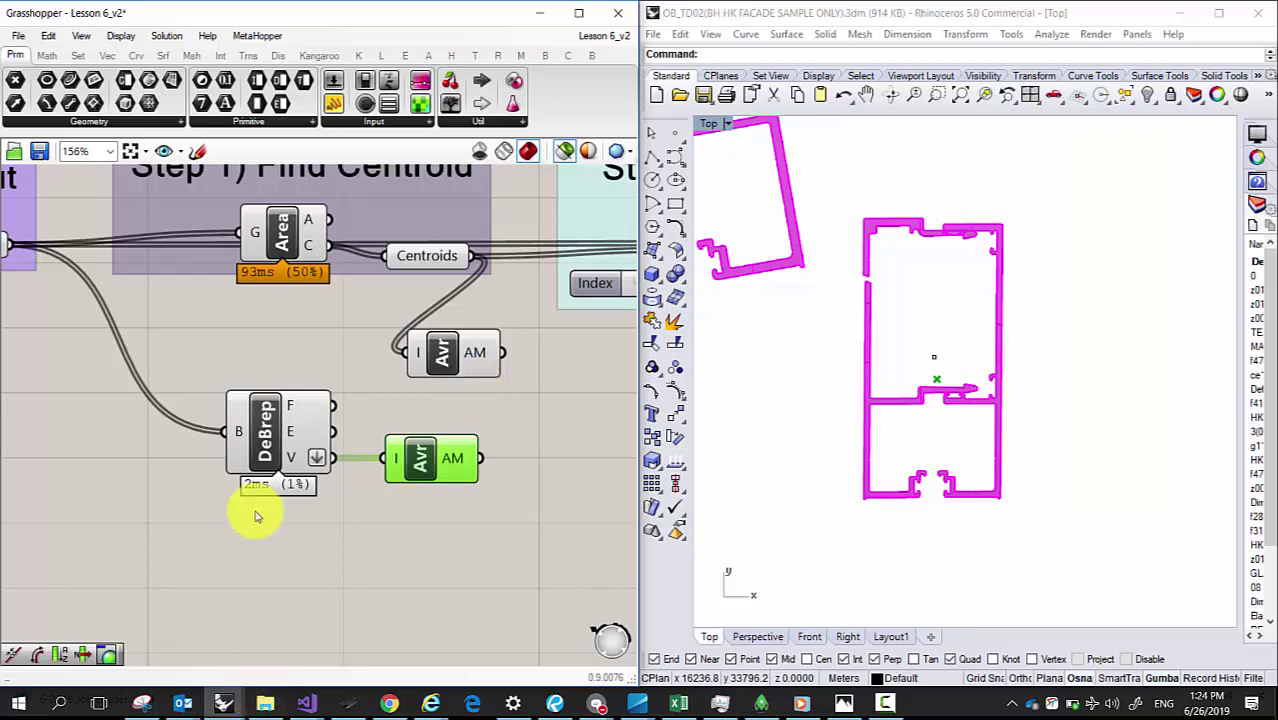
Step: Preview Deconstruct Brep, Geo, the vertex Average and Centroids in turn to examine which points each average relies on
right_drag(281, 483, 342, 460)
click(369, 450)
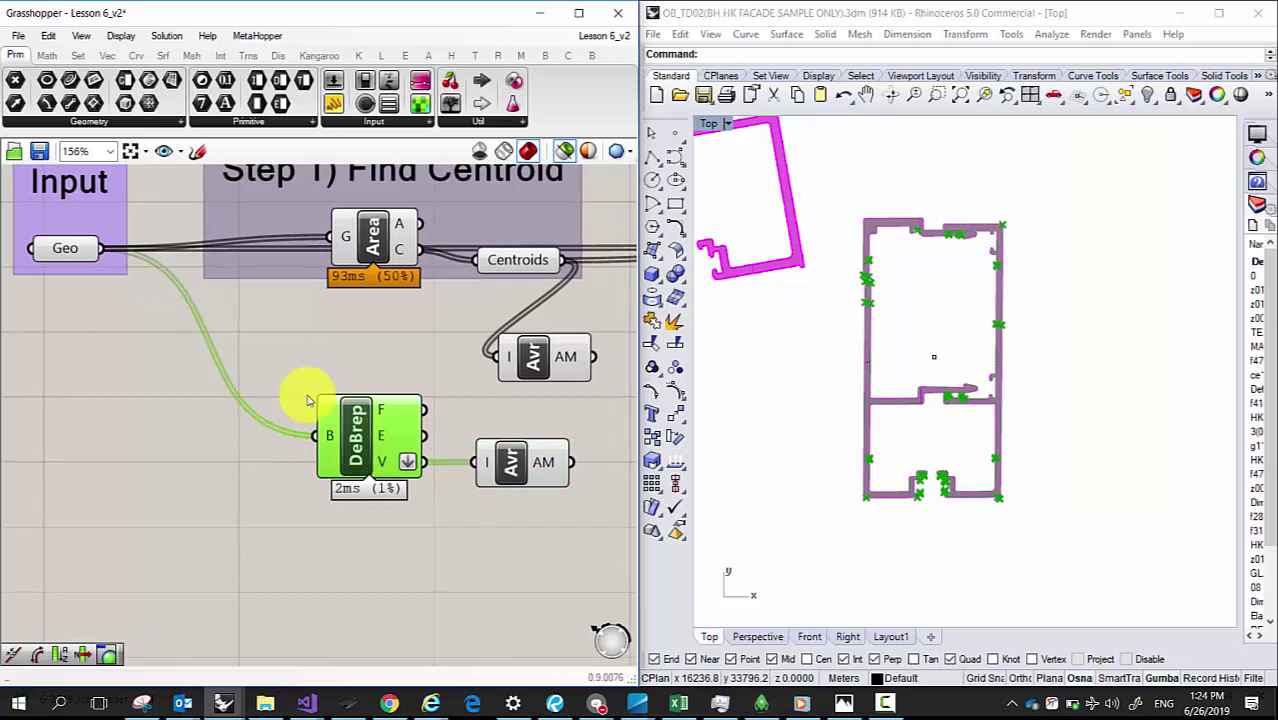
click(76, 251)
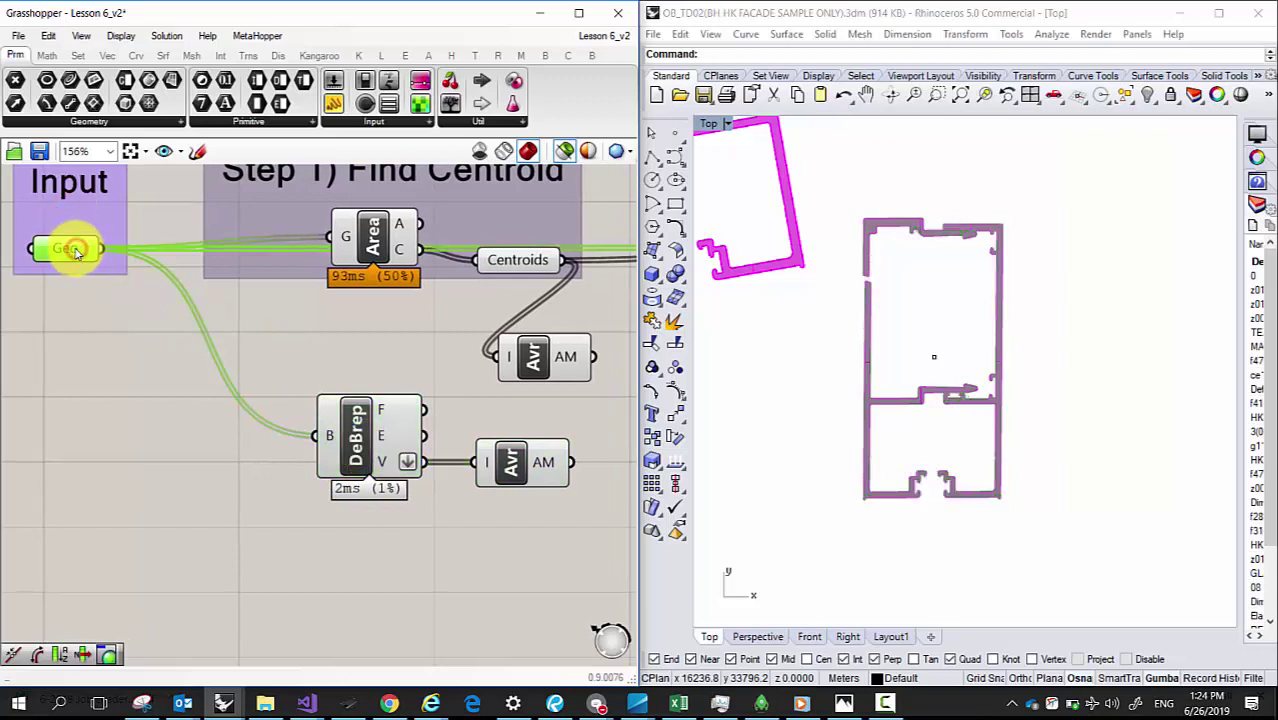
right_drag(493, 314, 431, 309)
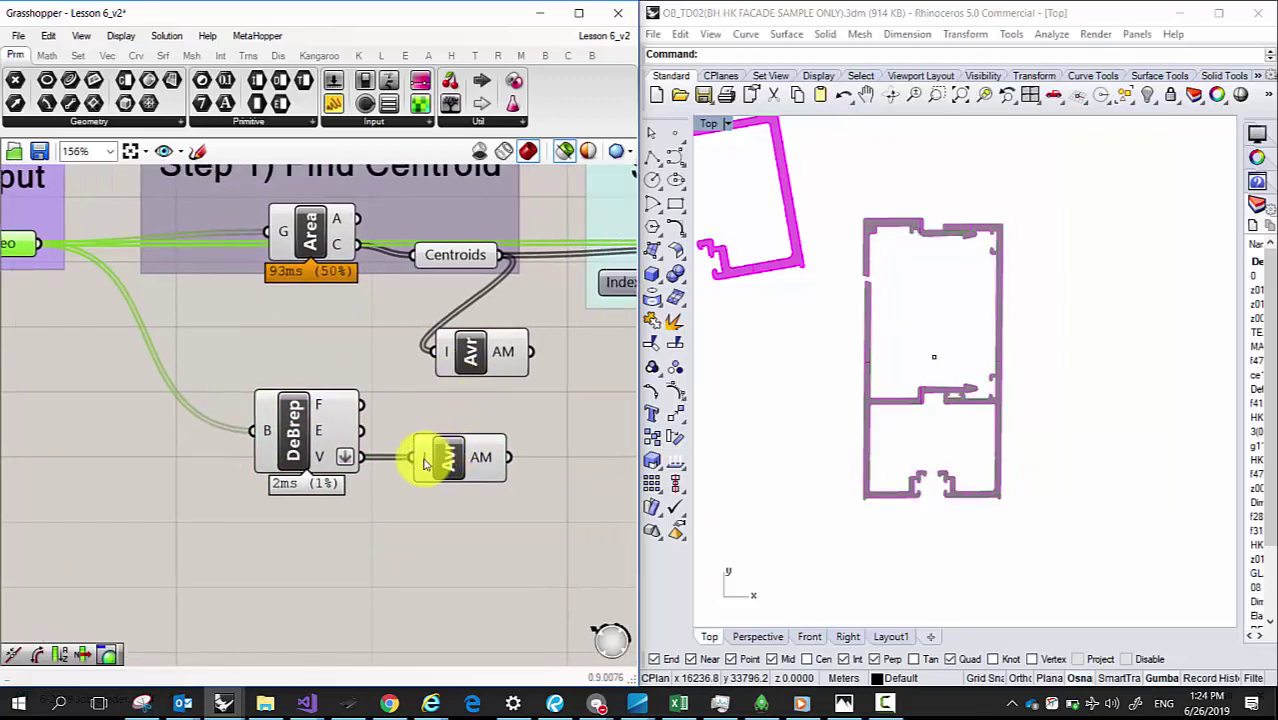
right_drag(143, 302, 198, 313)
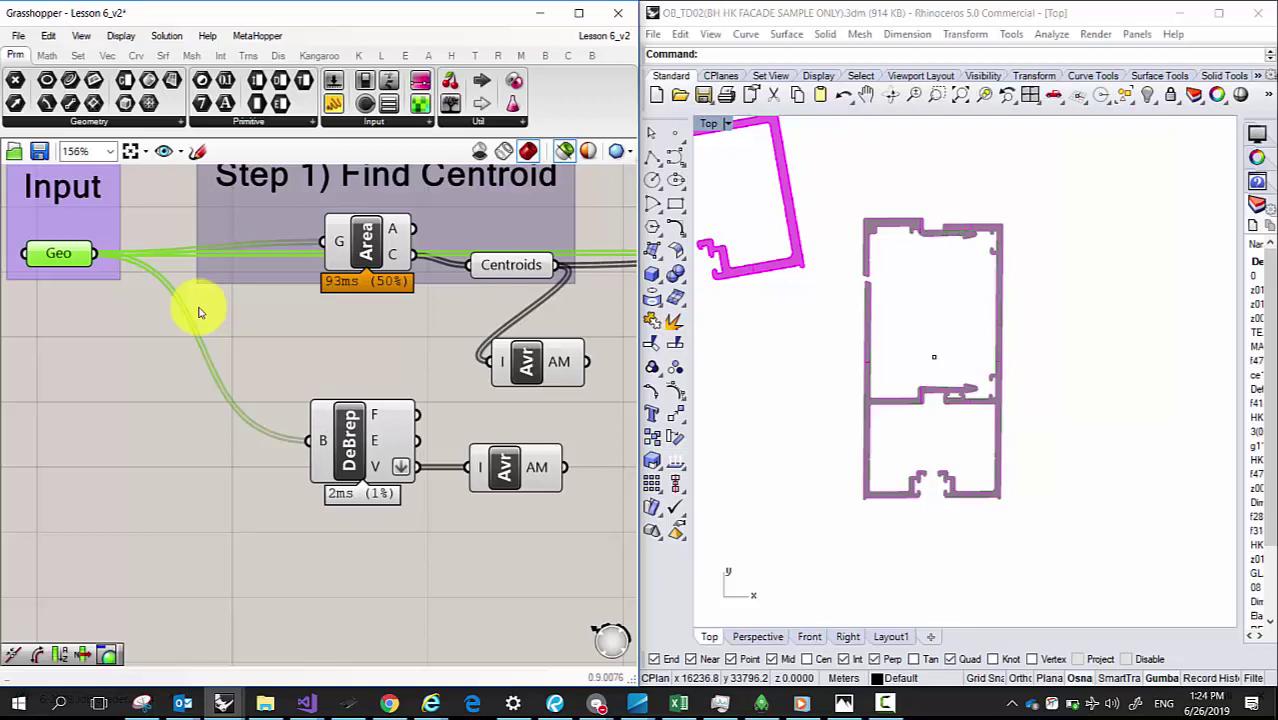
click(524, 458)
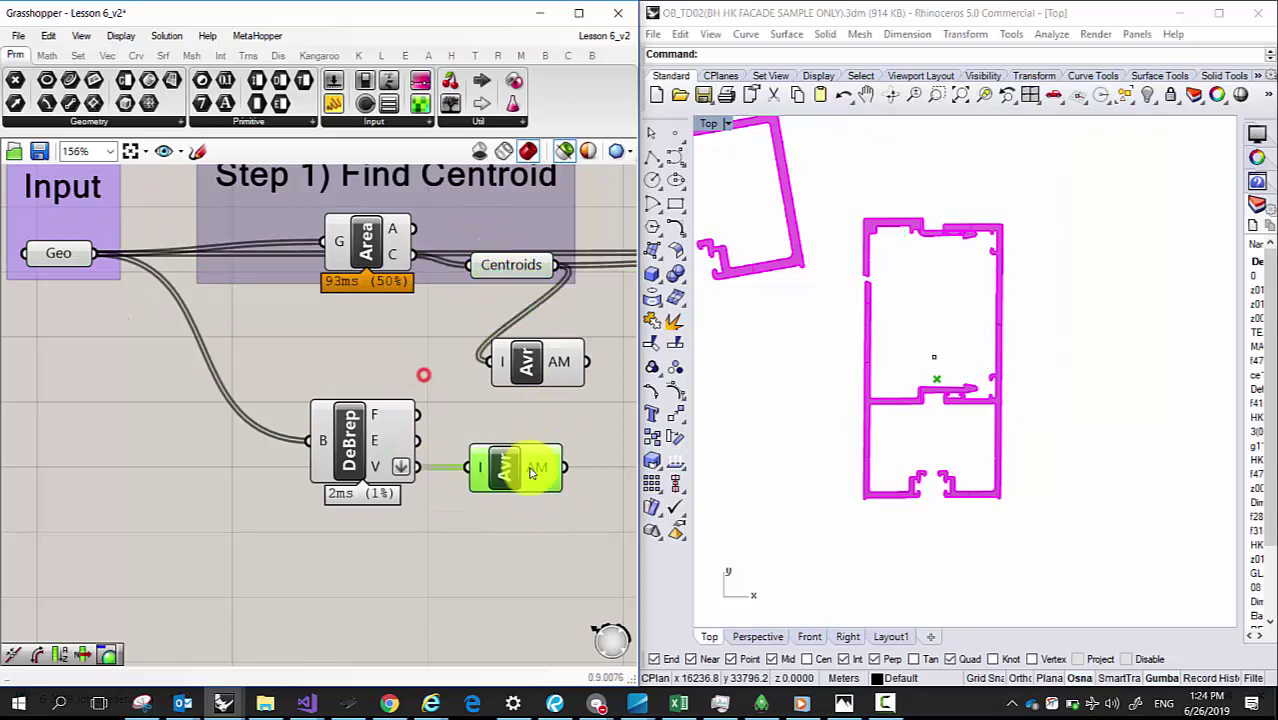
mouse_move(532, 473)
drag(515, 266, 507, 262)
right_drag(378, 414, 371, 396)
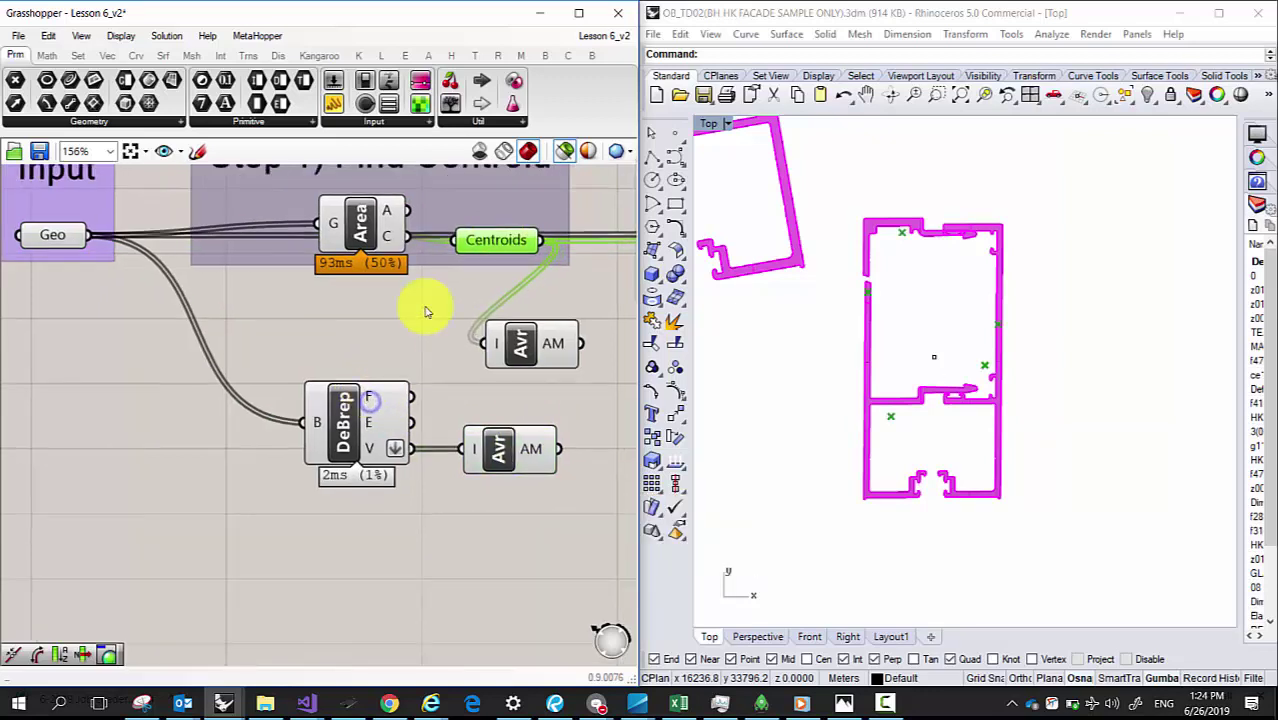
Step: Enlarge the definition window and place a Divide Surface component below Deconstruct Brep
click(578, 15)
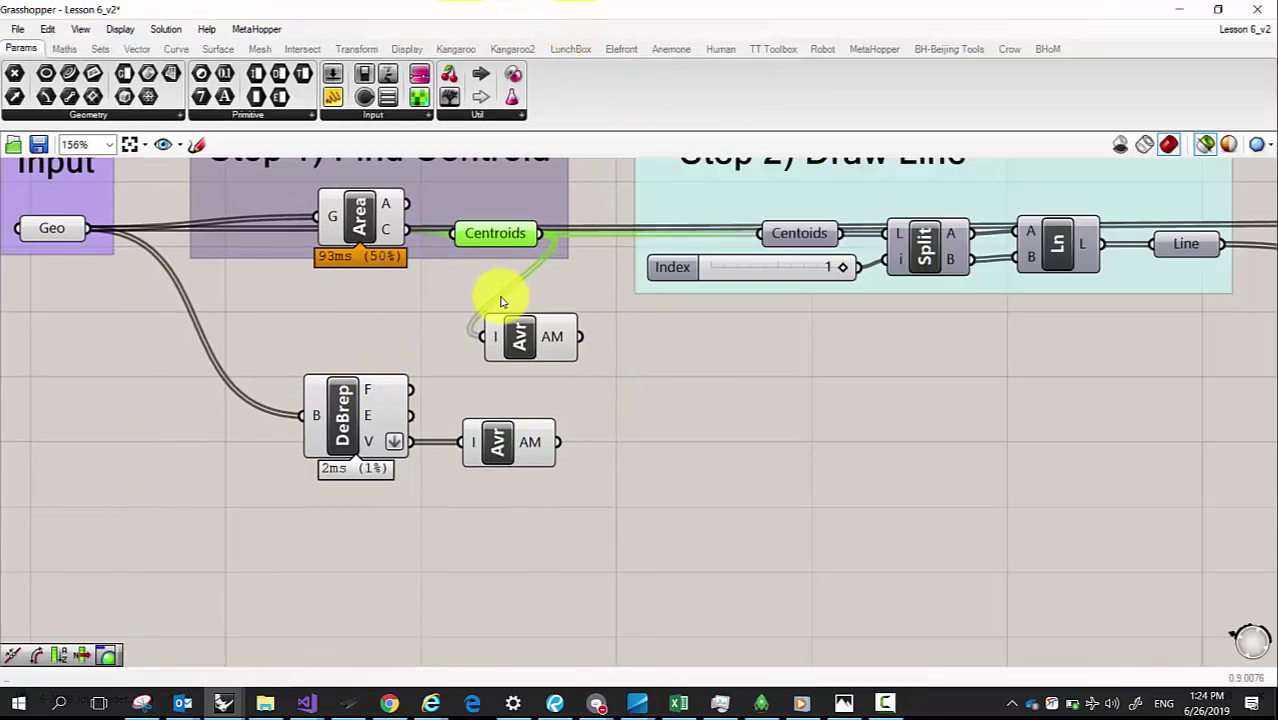
right_drag(368, 341, 360, 366)
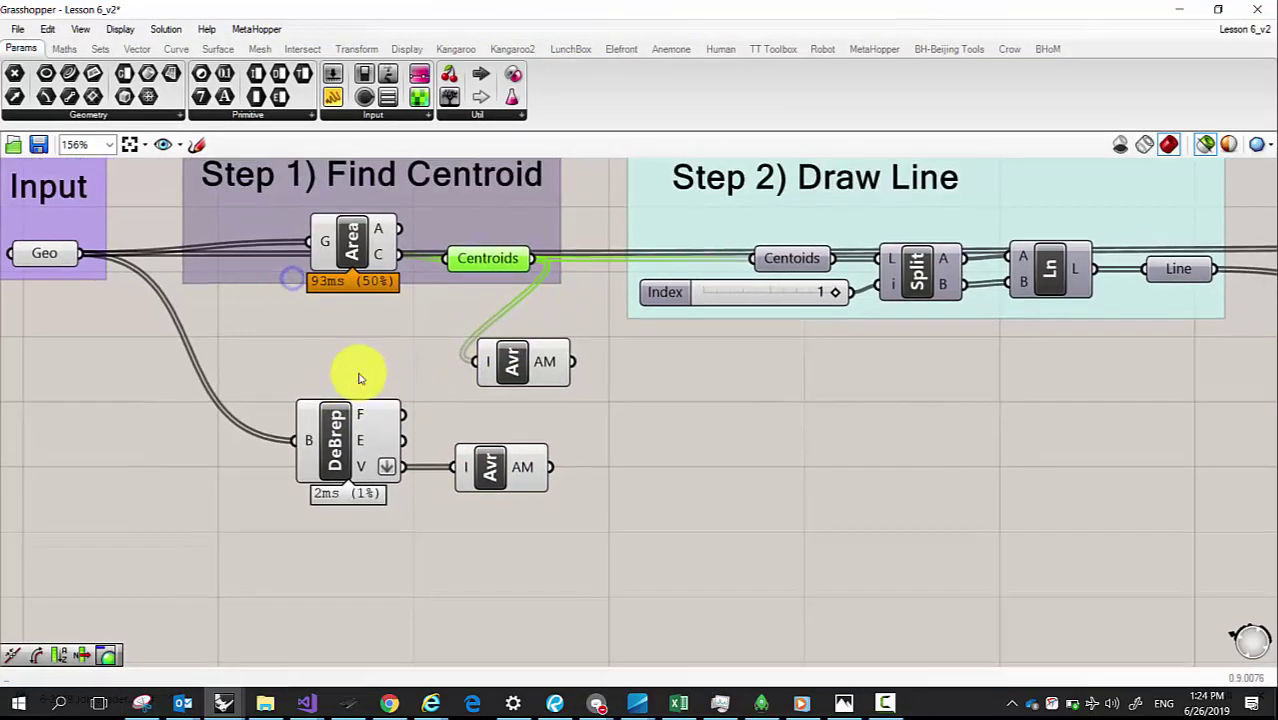
click(219, 48)
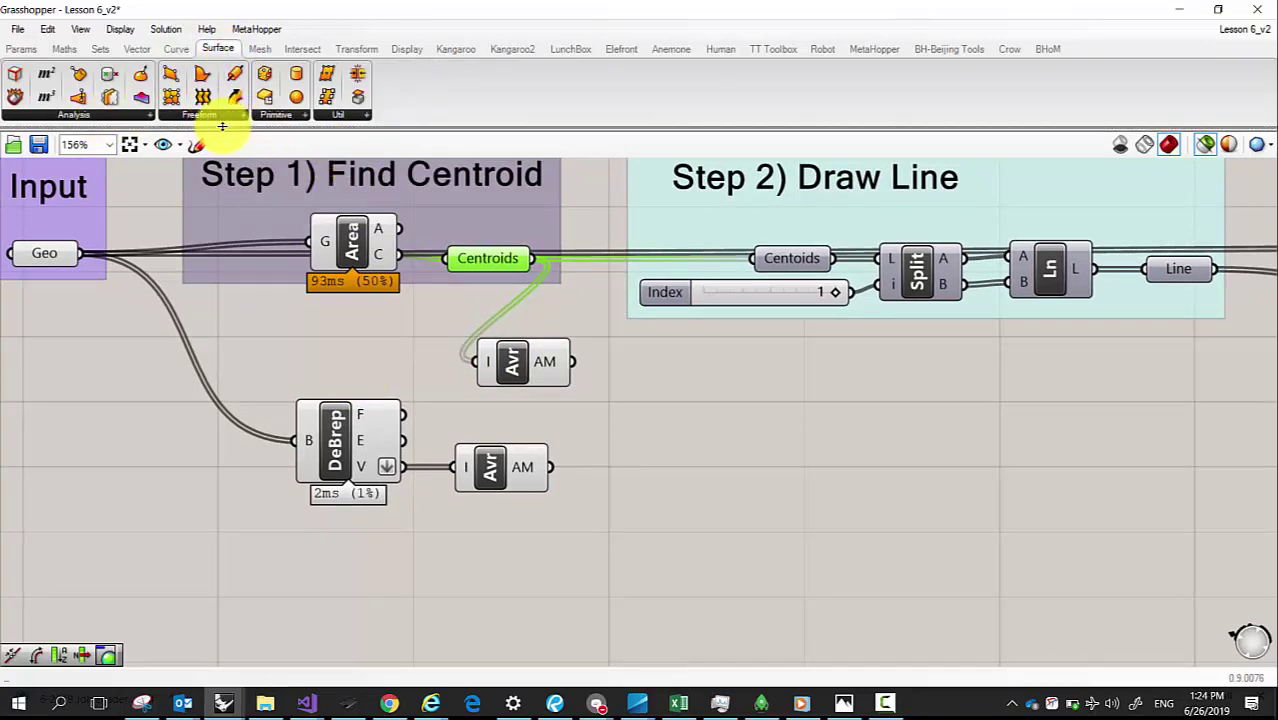
click(200, 114)
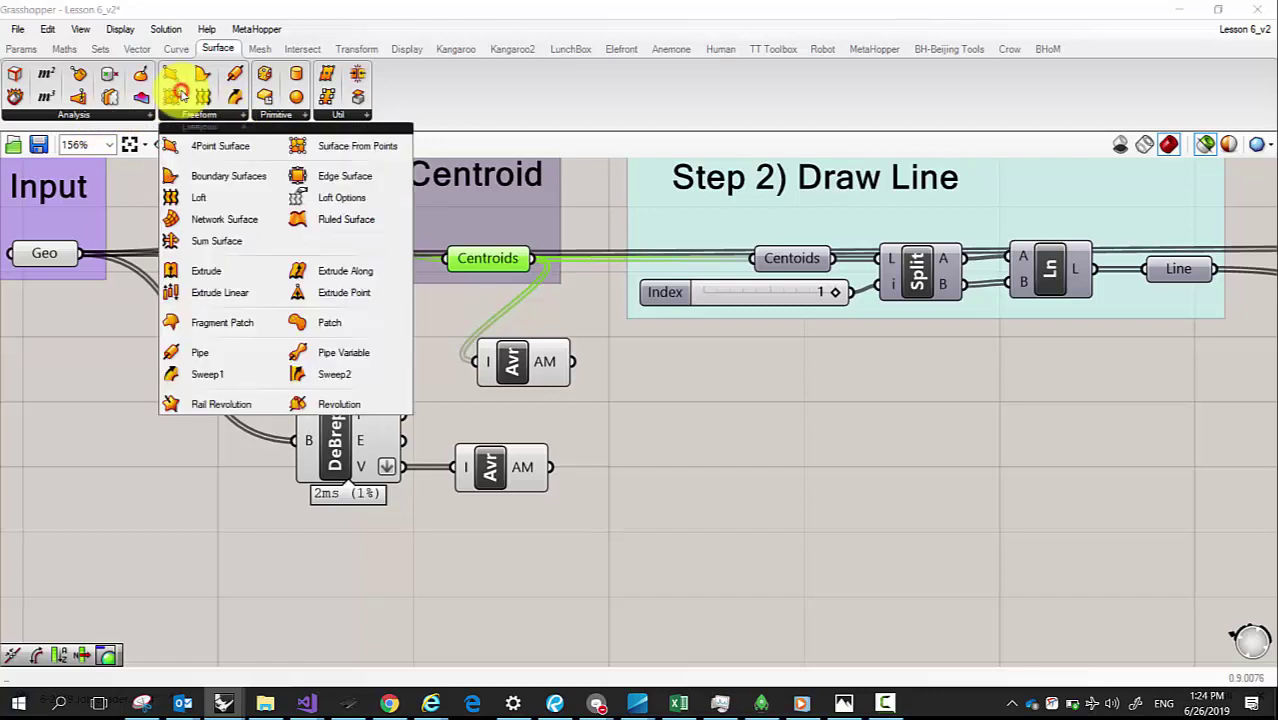
click(298, 116)
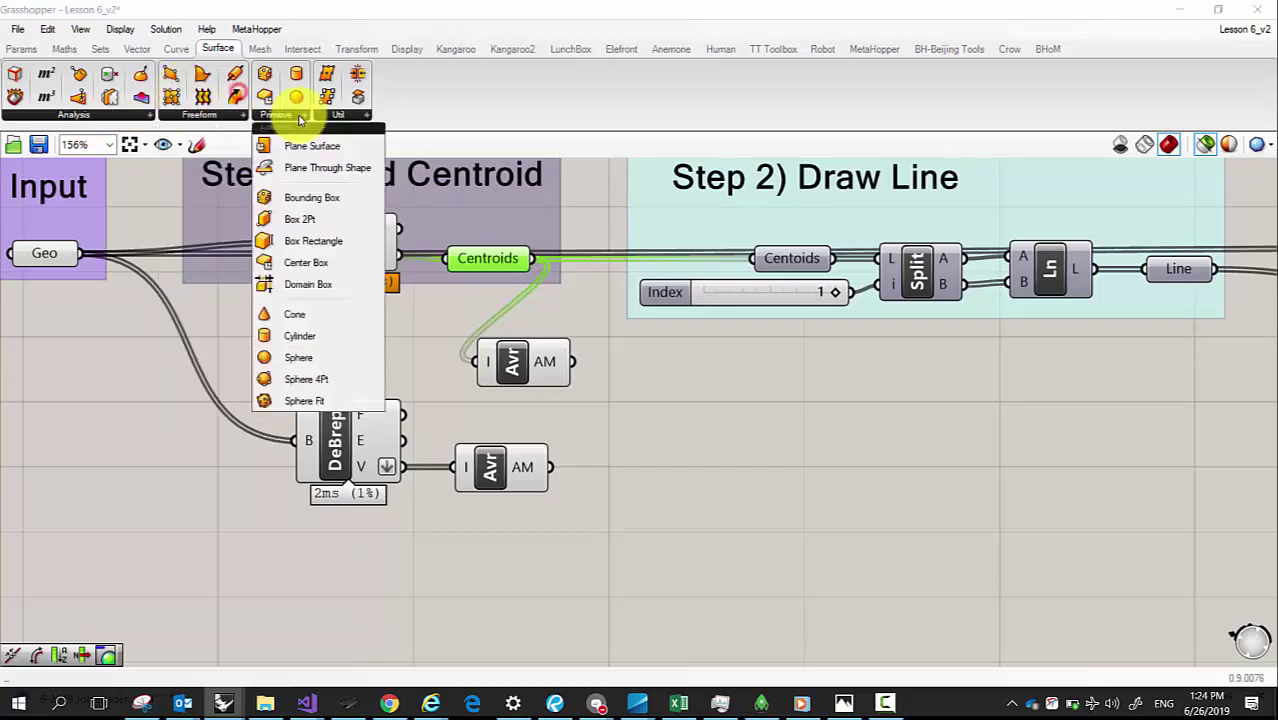
click(353, 118)
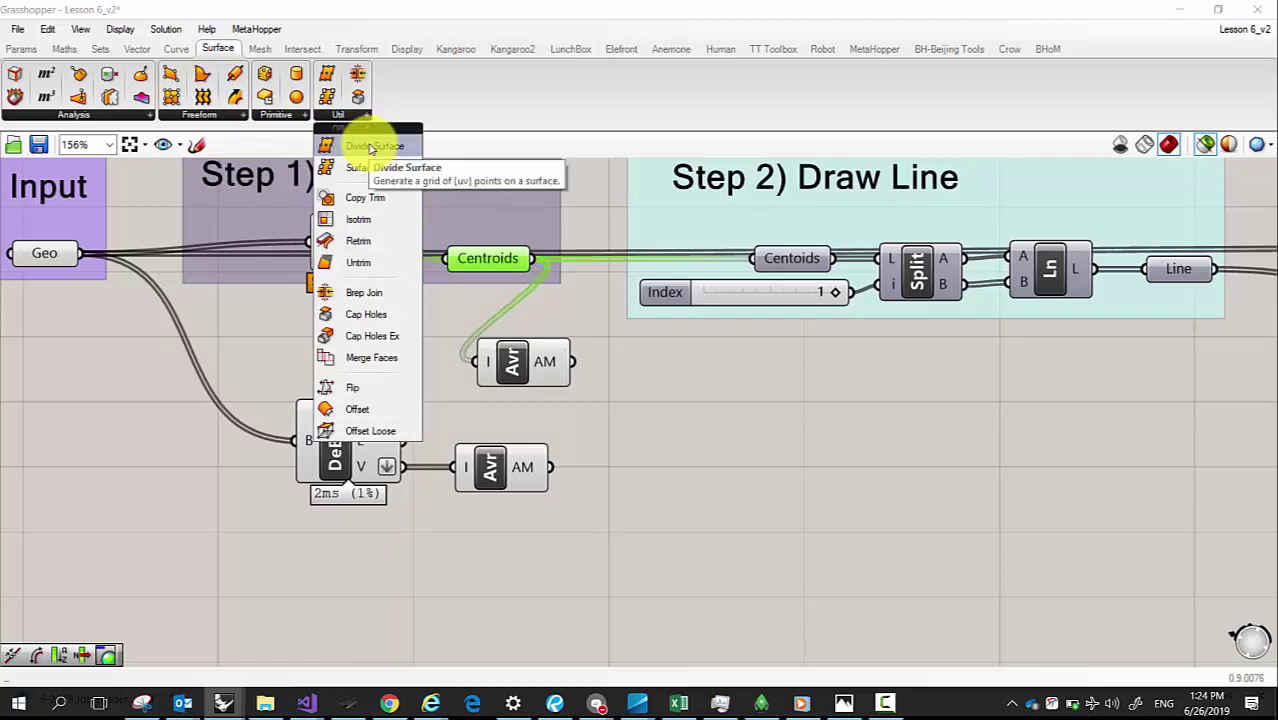
drag(372, 148, 325, 535)
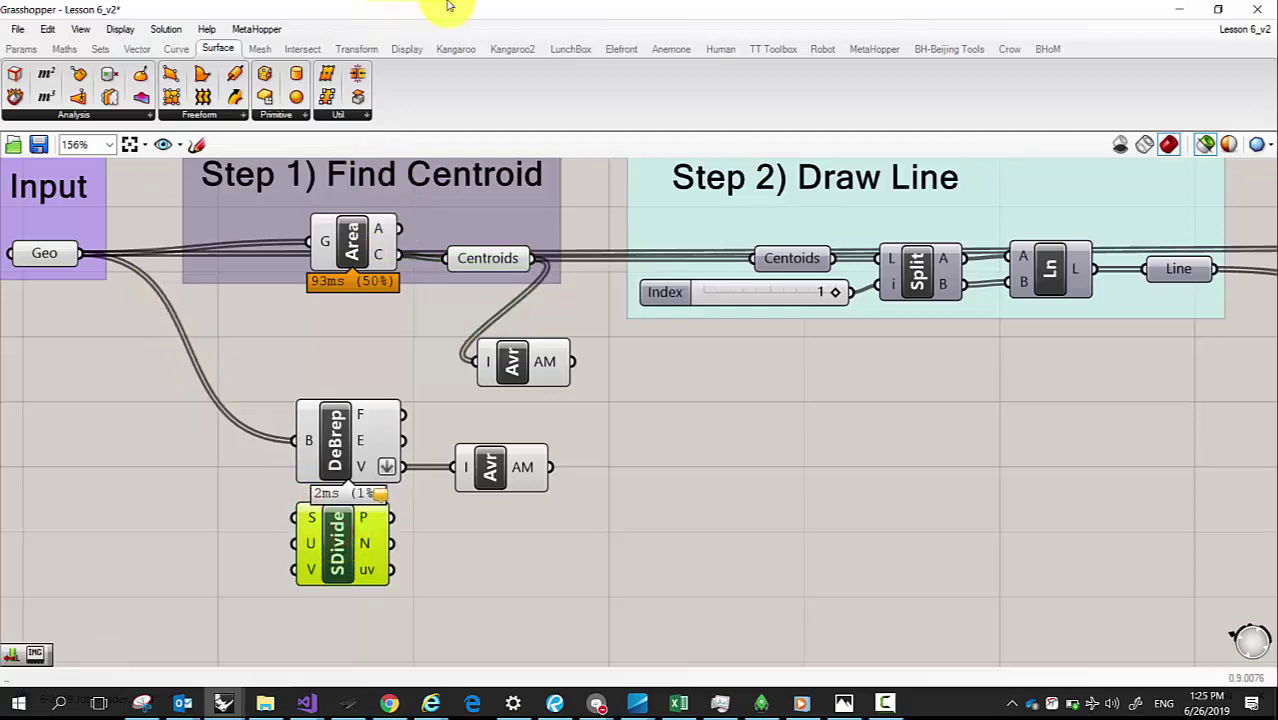
Step: Tile the definition window beside the model viewport, connect Geo to Divide Surface's S input and preview the division points
drag(448, 8, 1, 130)
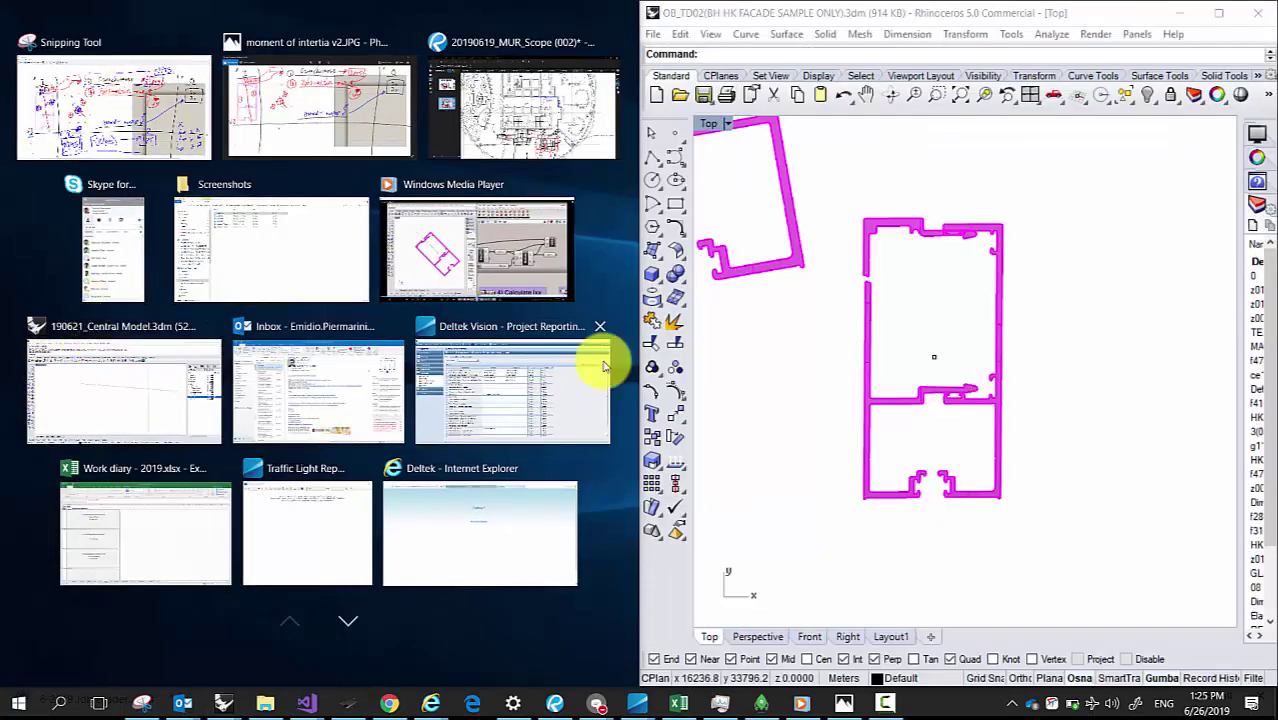
click(600, 299)
drag(87, 261, 355, 564)
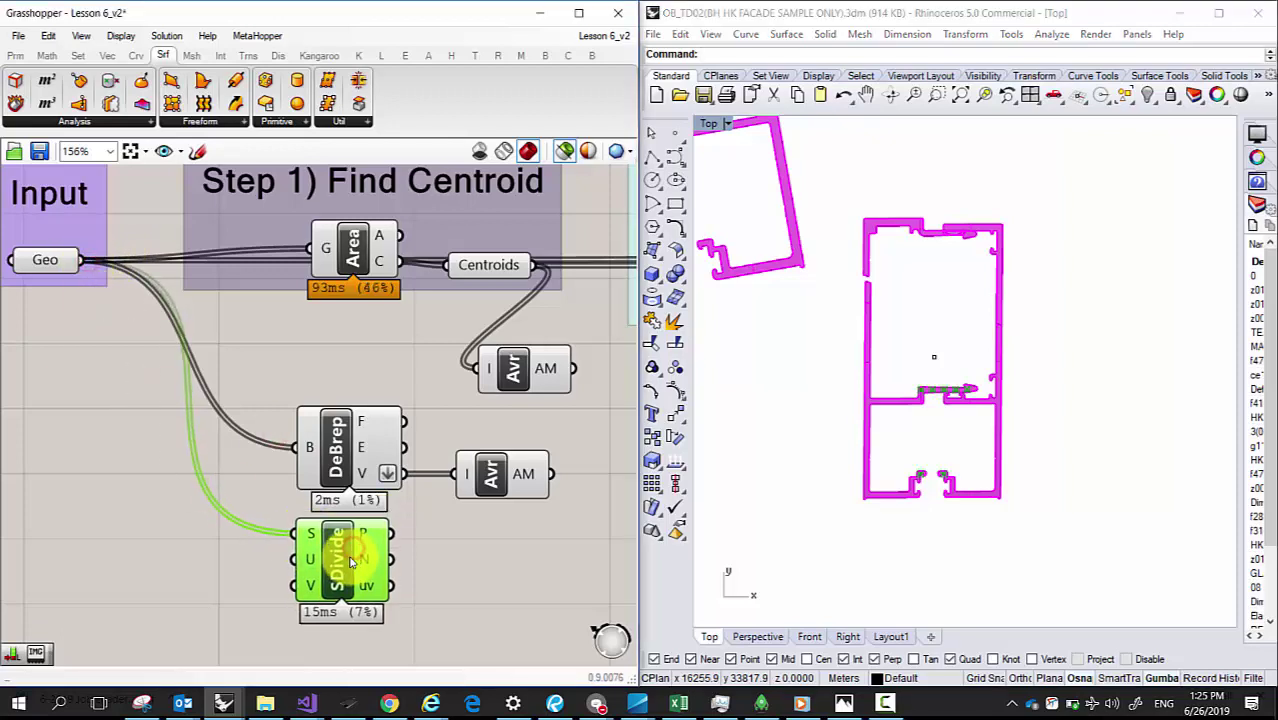
scroll(899, 397, up, 3)
scroll(977, 379, down, 3)
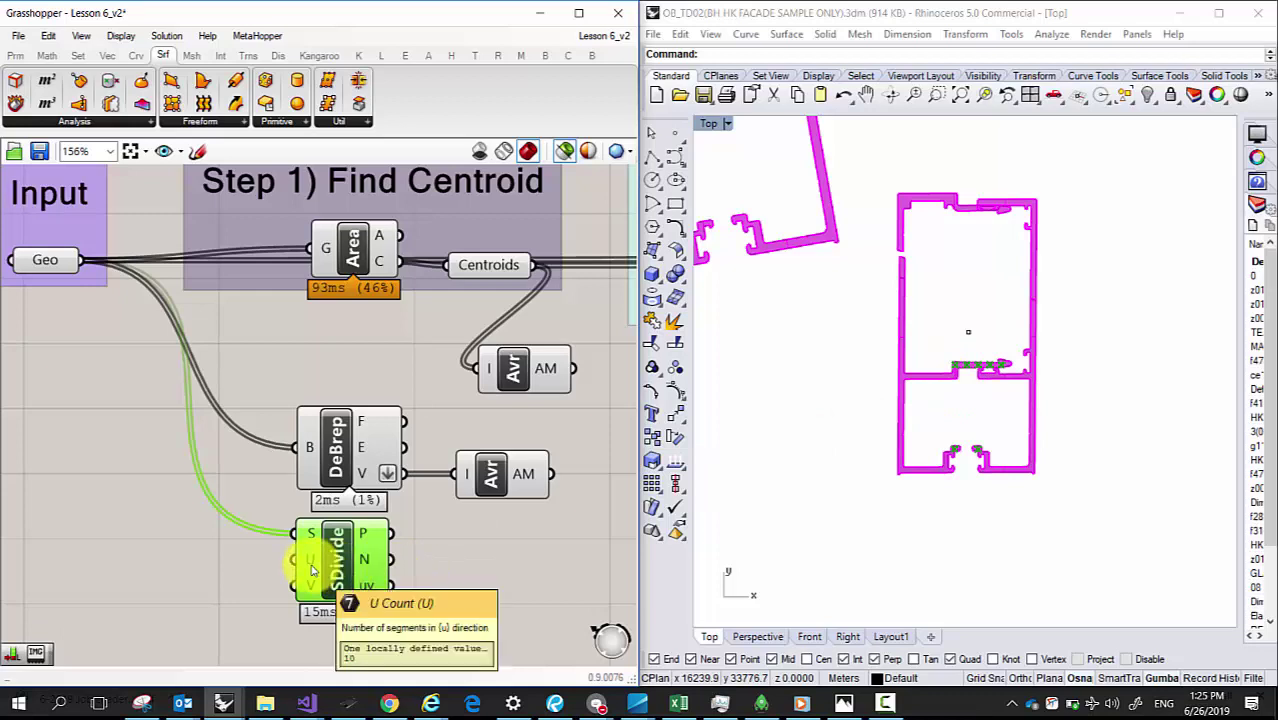
Step: Add a number slider set to 100, connect it to Divide Surface's U and V inputs and preview the denser points
click(155, 461)
double_click(155, 460)
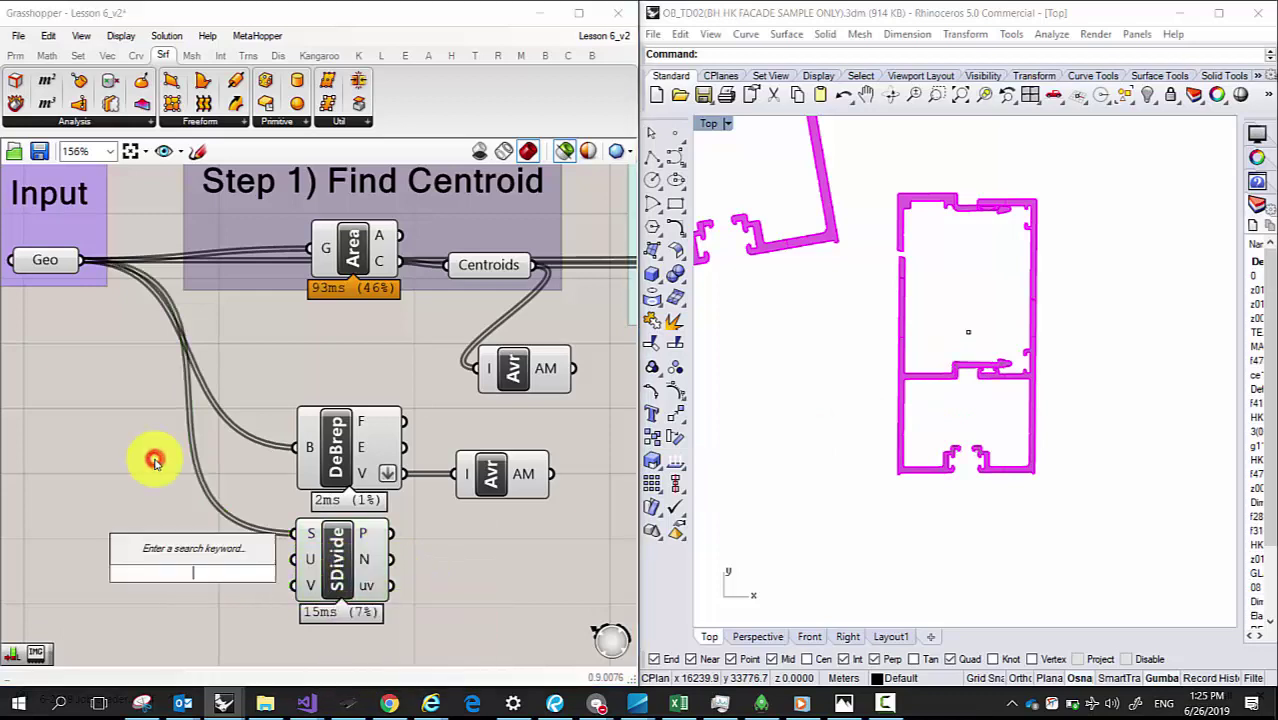
text(100)
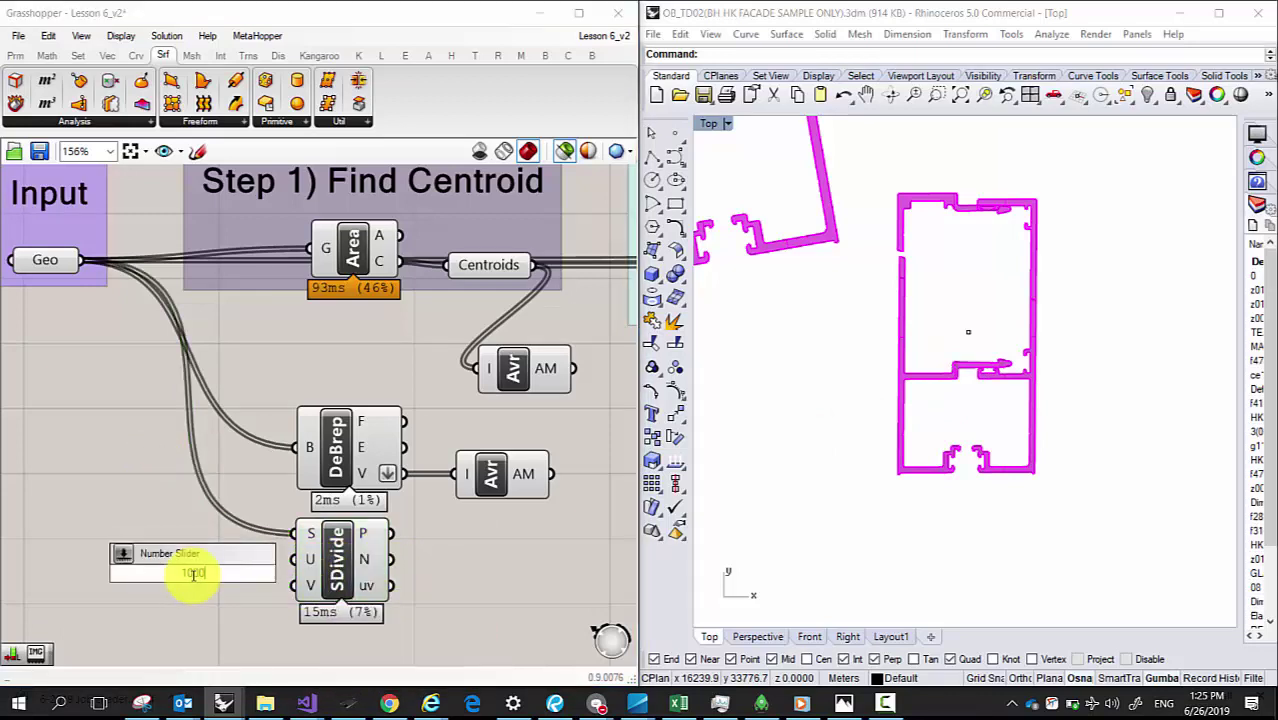
key(Return)
click(176, 578)
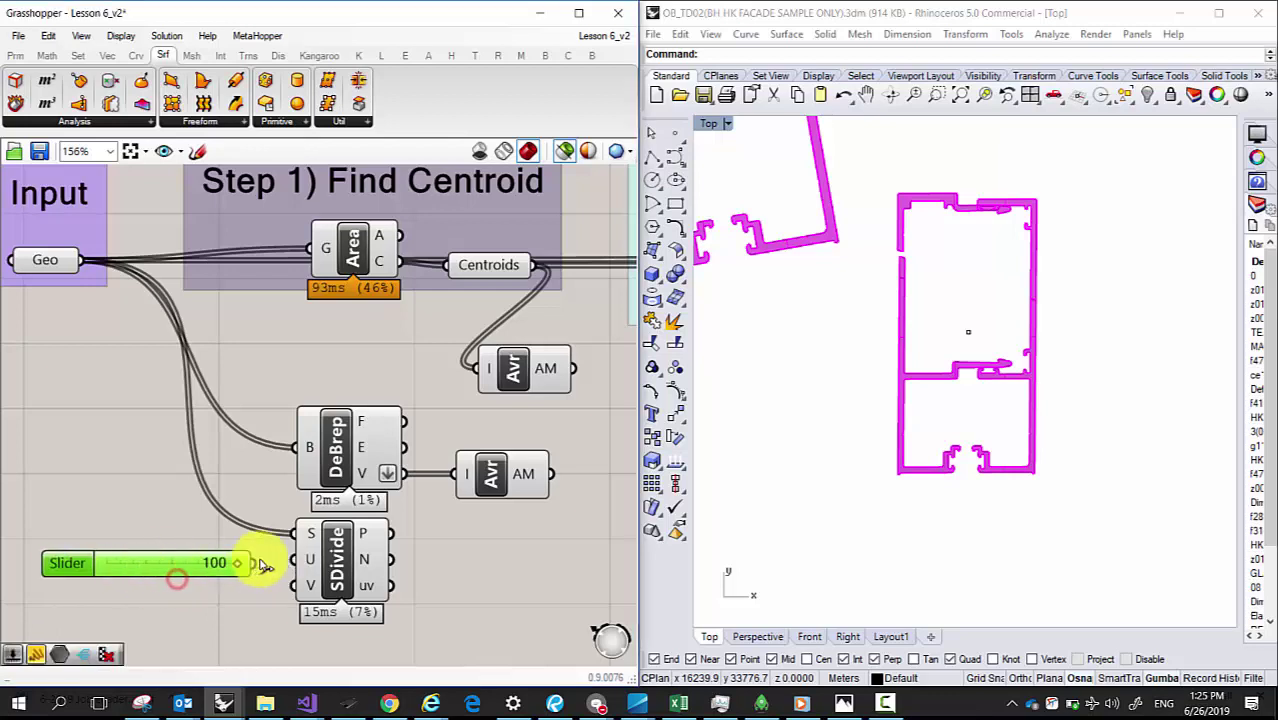
drag(256, 563, 308, 560)
click(331, 563)
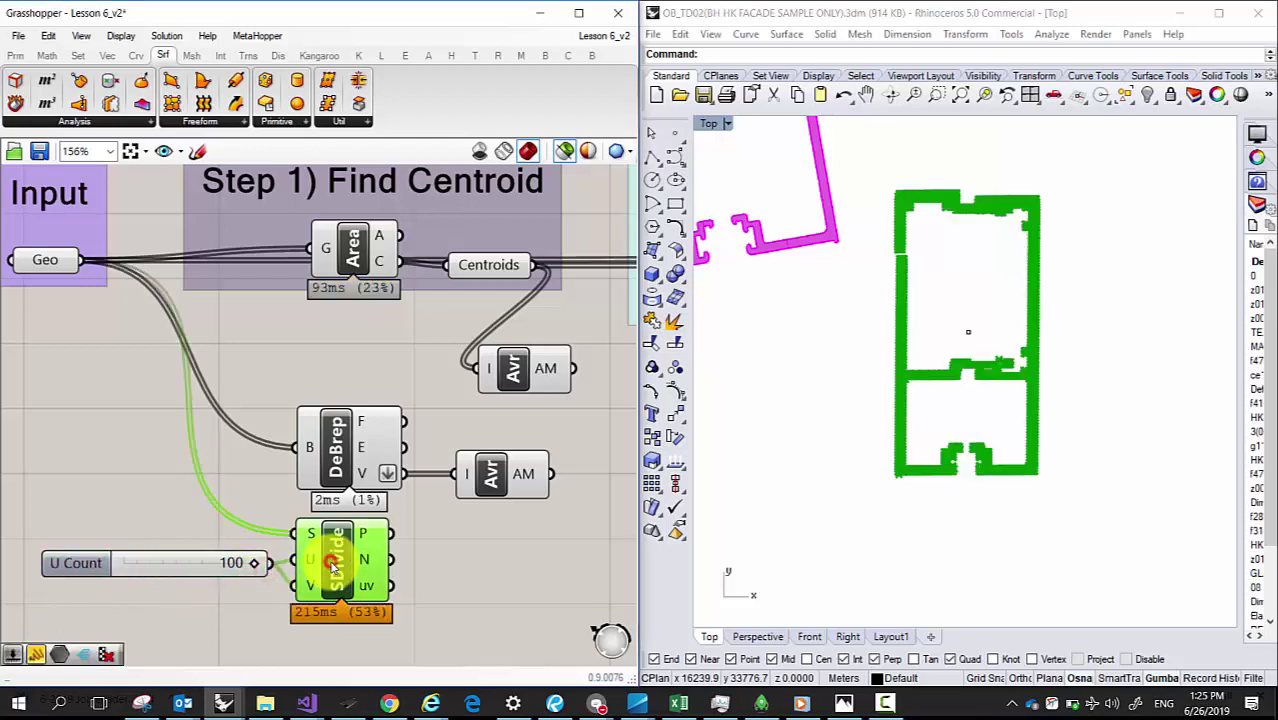
scroll(964, 362, up, 8)
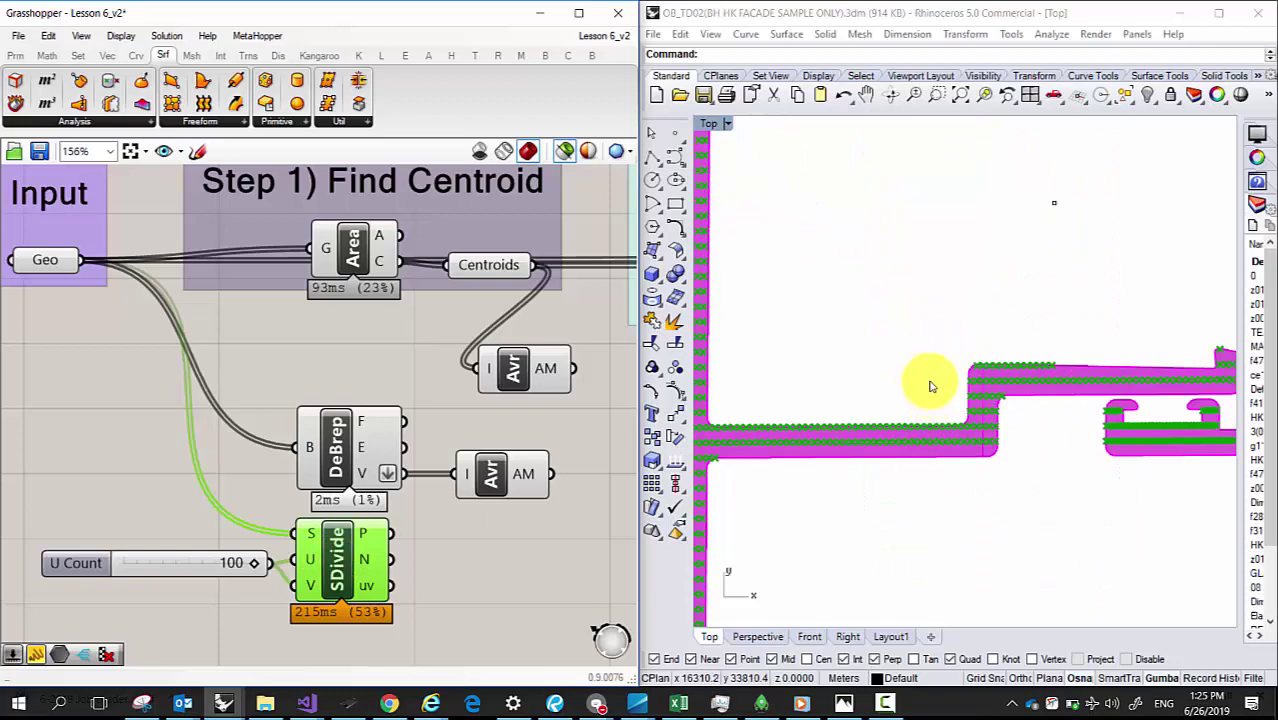
scroll(955, 325, down, 8)
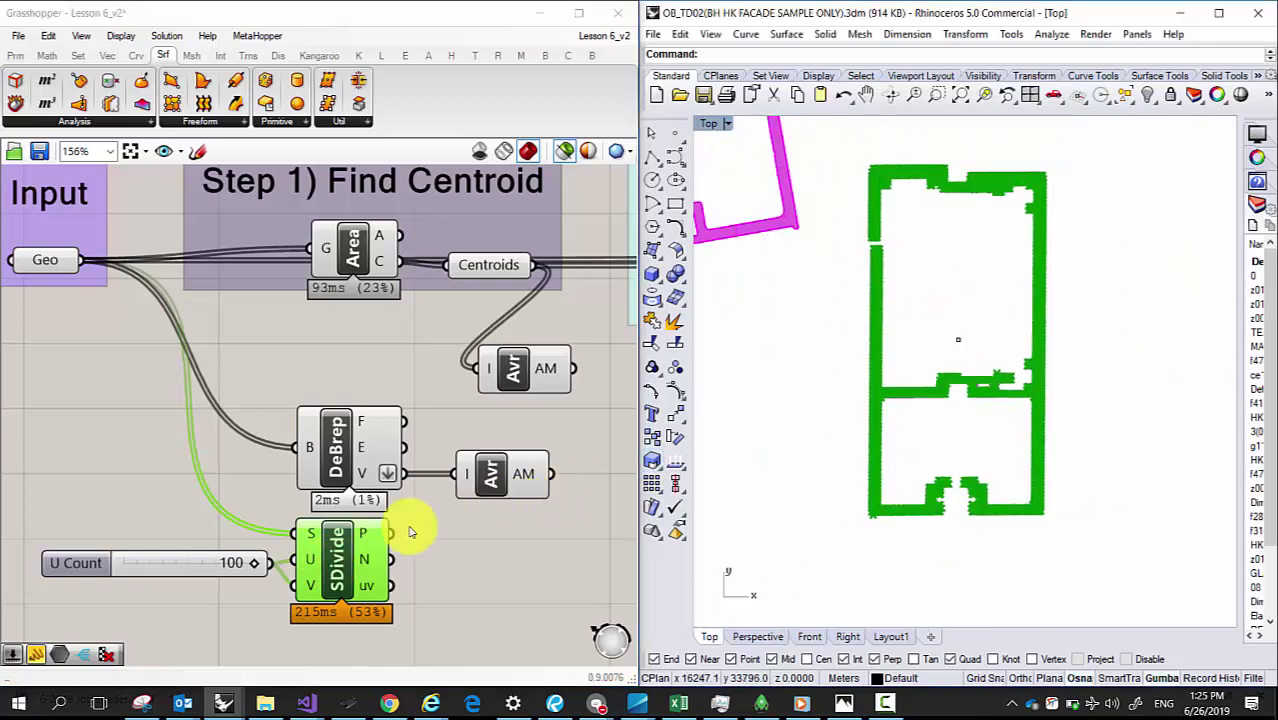
Step: Move the vertex Average beside Divide Surface, feed it from the P output, flatten P and preview the averaged point
drag(391, 533, 501, 547)
click(470, 475)
right_click(363, 533)
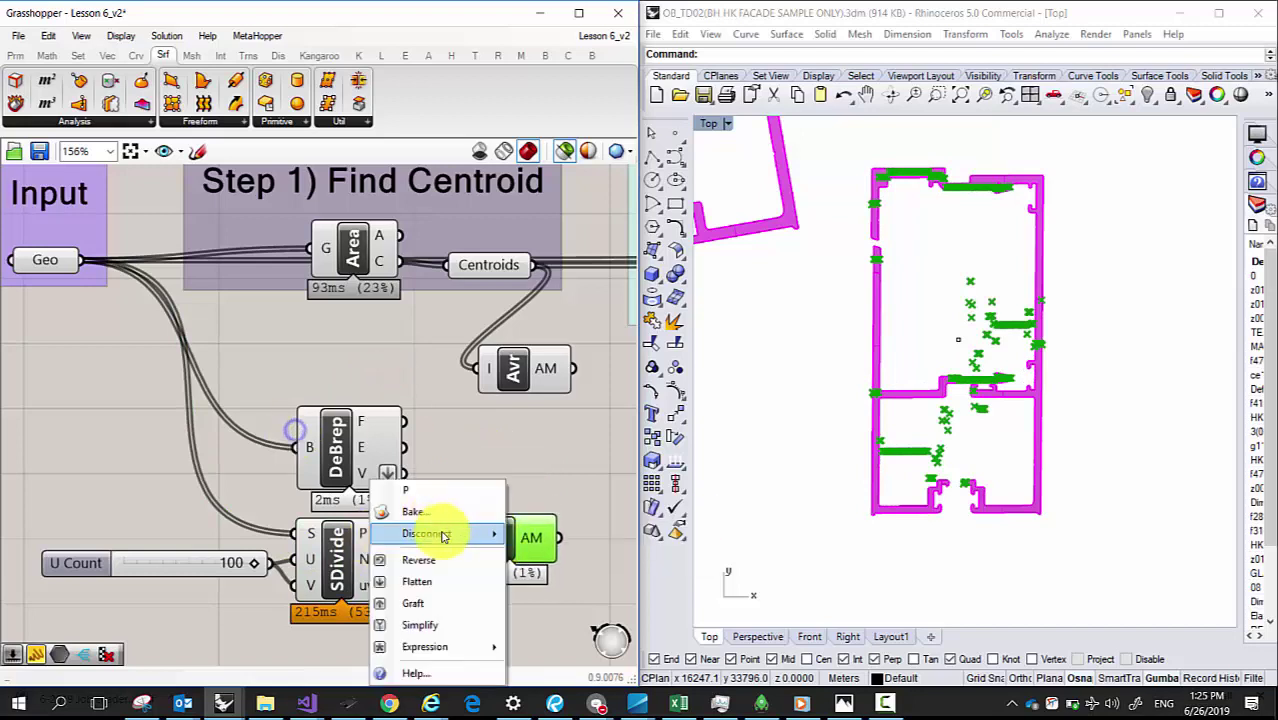
click(424, 587)
drag(508, 551, 491, 542)
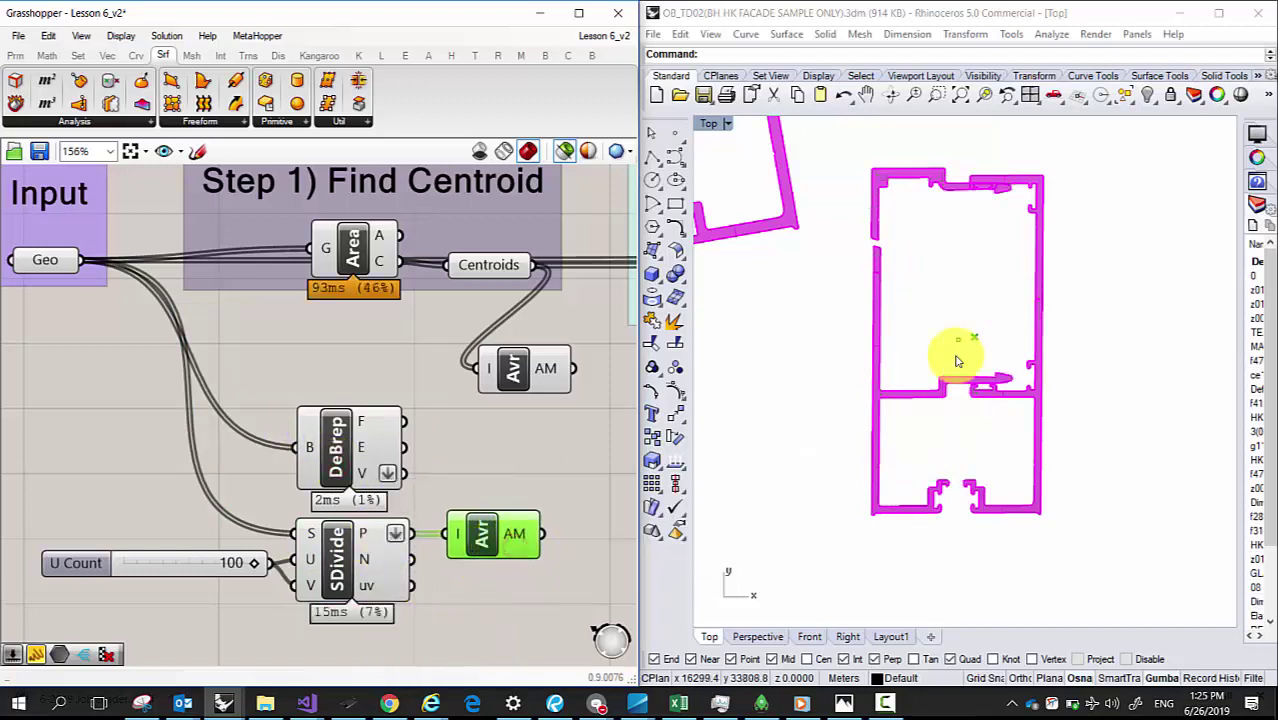
scroll(956, 358, up, 5)
scroll(908, 336, down, 3)
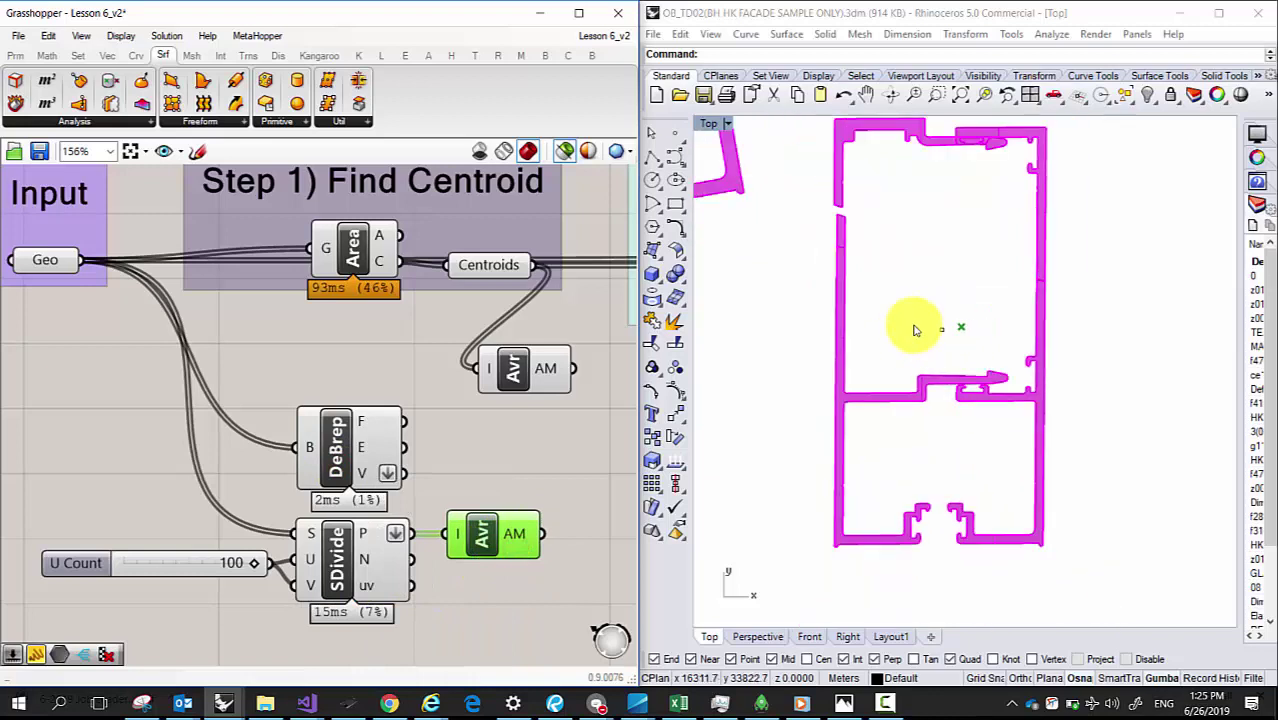
scroll(930, 326, up, 4)
scroll(975, 350, down, 5)
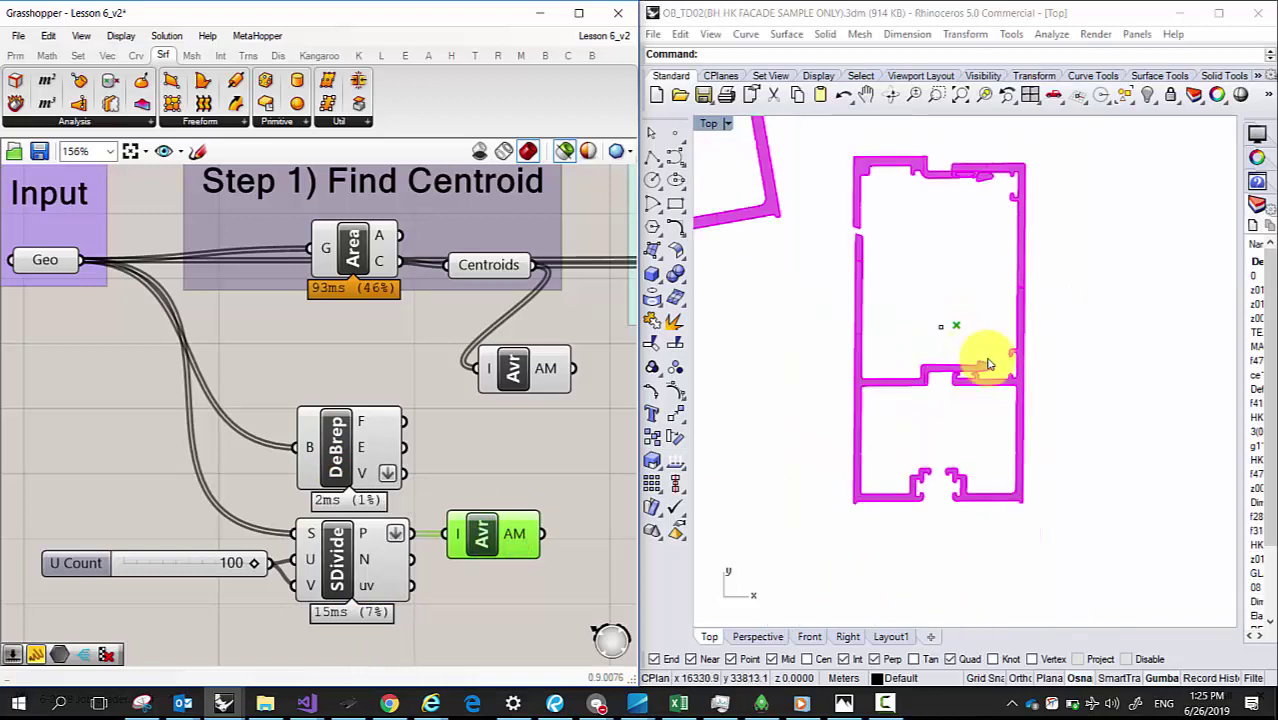
Step: Raise the U Count slider's maximum to 1000
scroll(272, 538, up, 2)
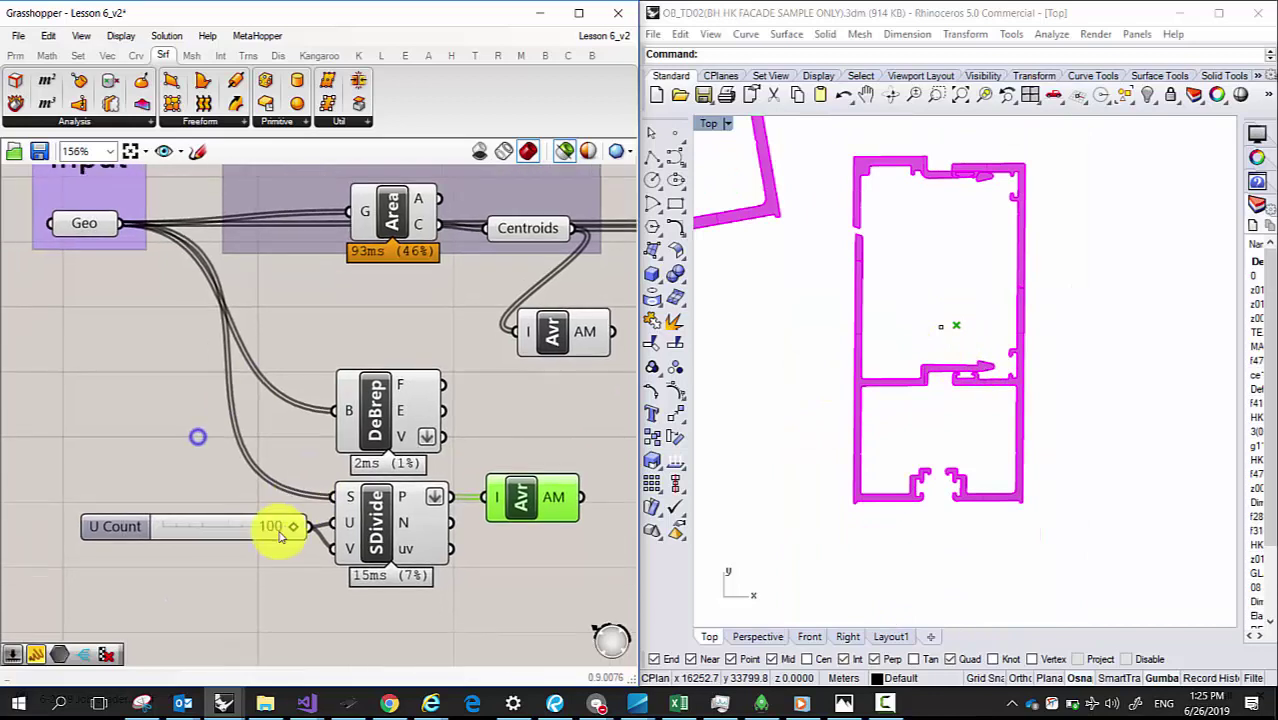
scroll(282, 537, up, 1)
drag(300, 524, 372, 533)
scroll(450, 528, down, 2)
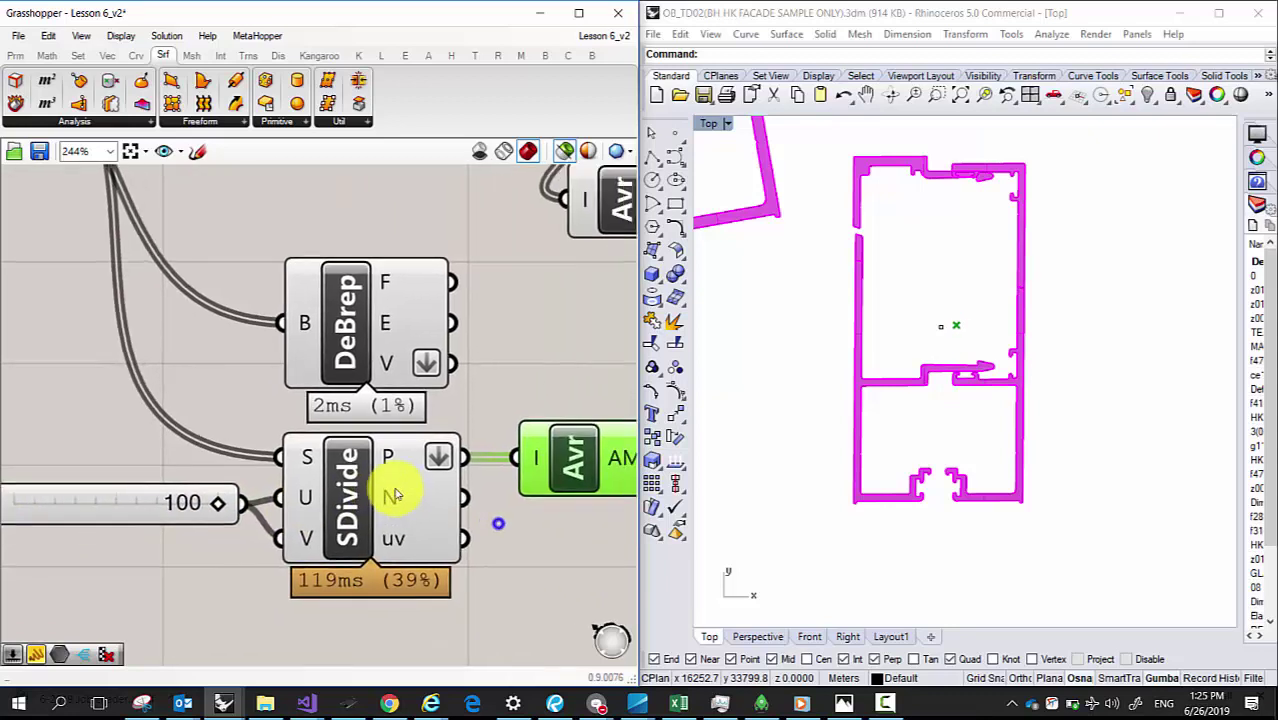
double_click(130, 430)
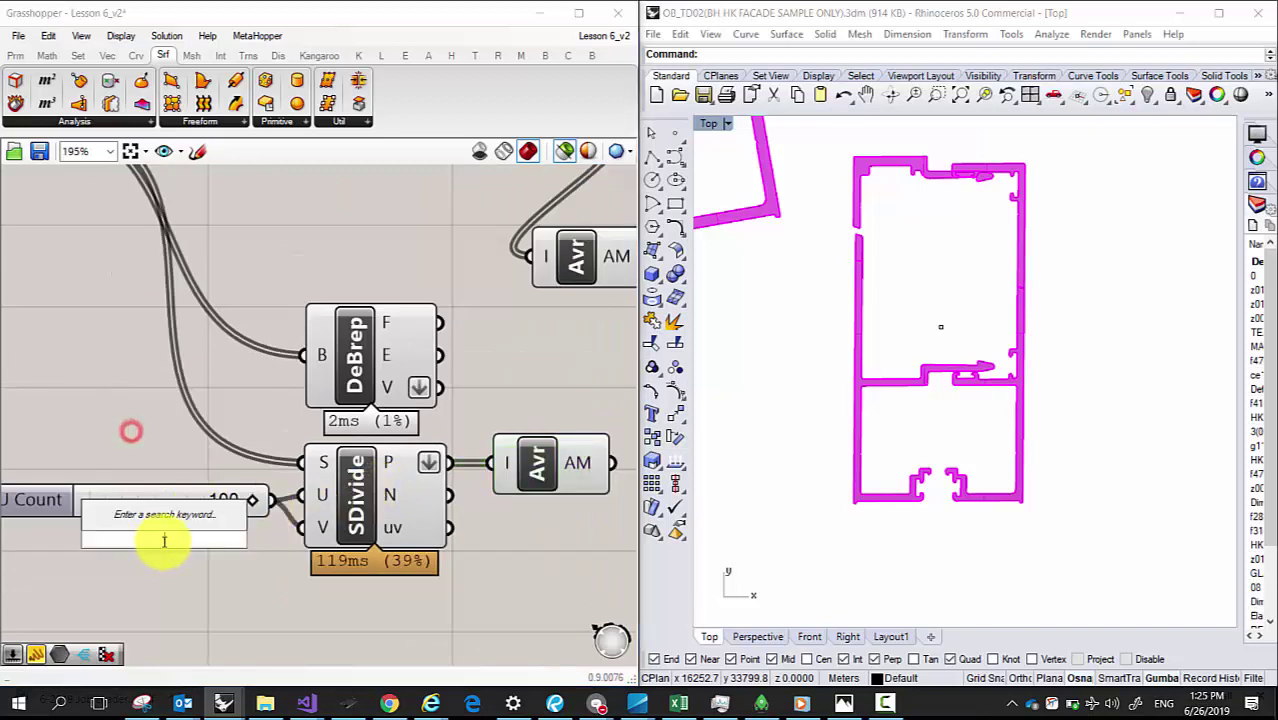
double_click(34, 499)
double_click(133, 553)
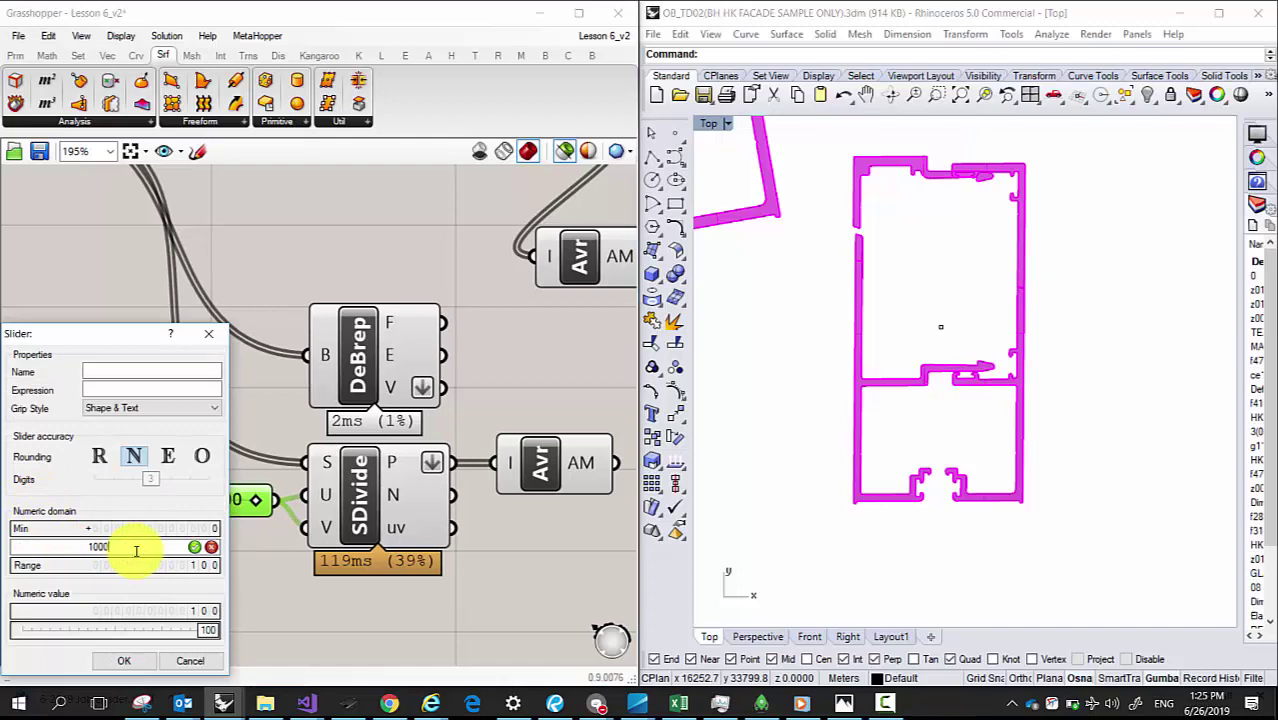
click(195, 547)
click(124, 660)
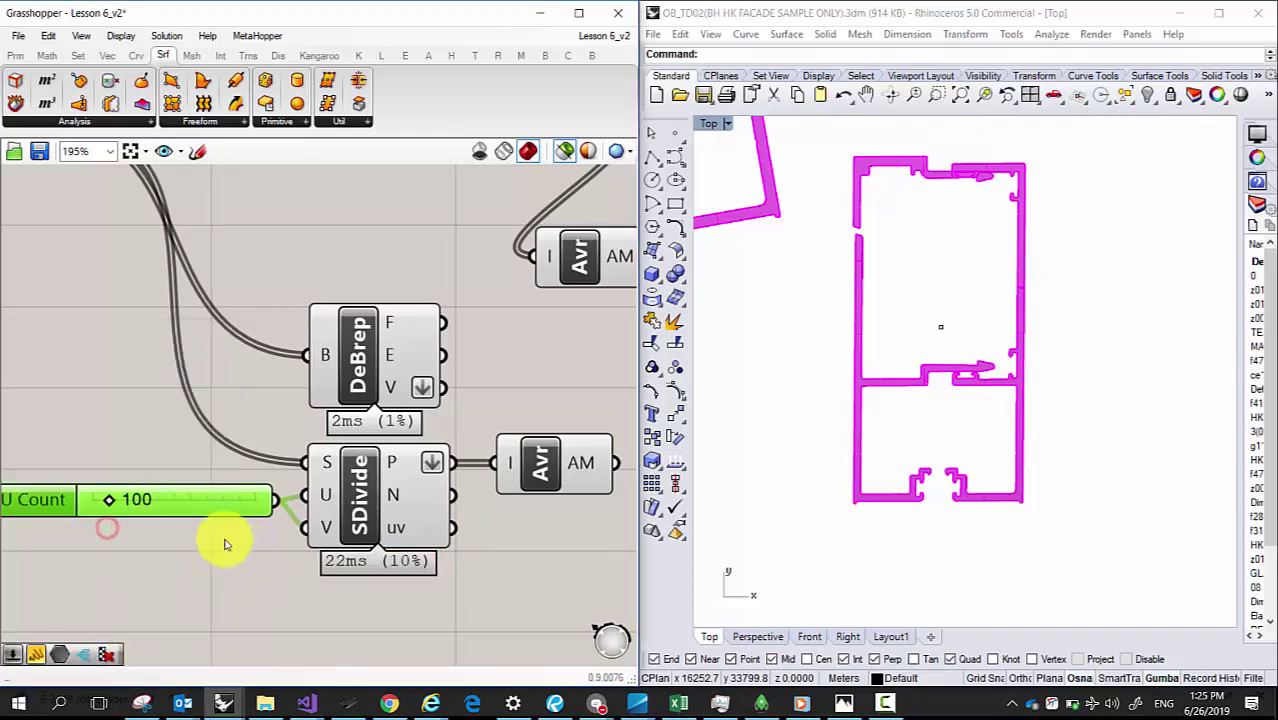
Step: Set the U Count slider to 198
scroll(448, 556, up, 3)
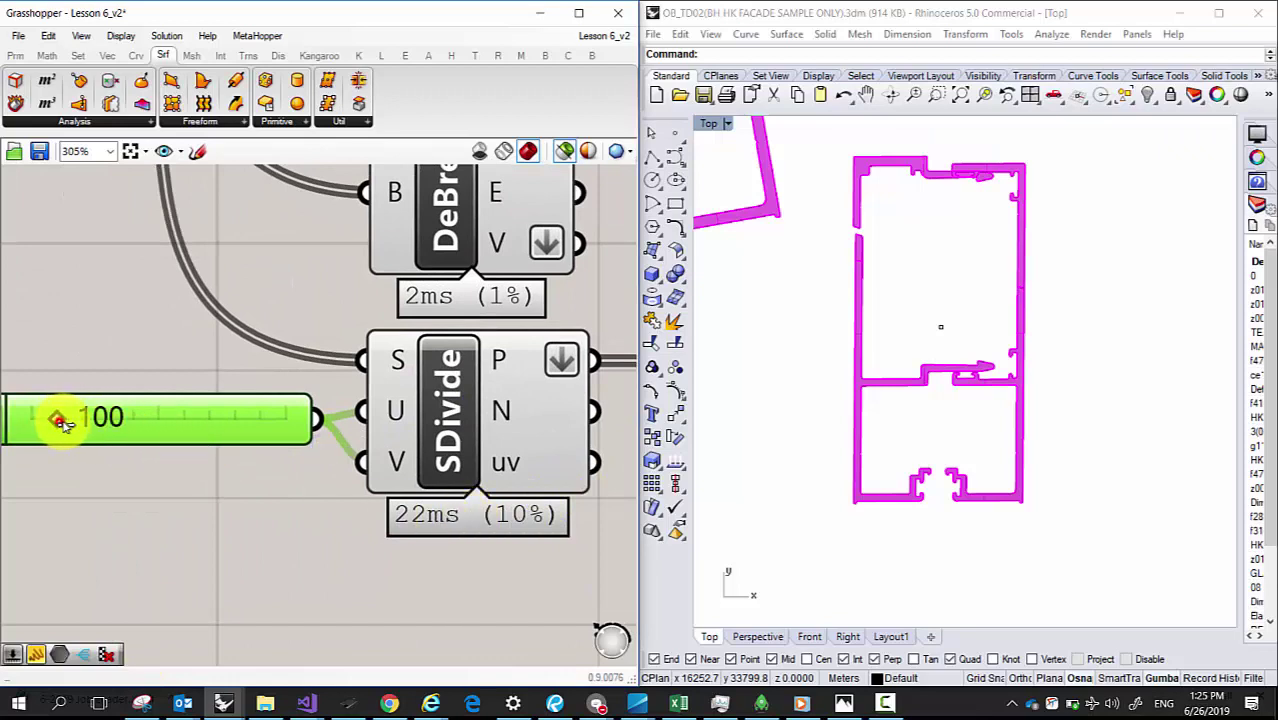
drag(62, 423, 92, 428)
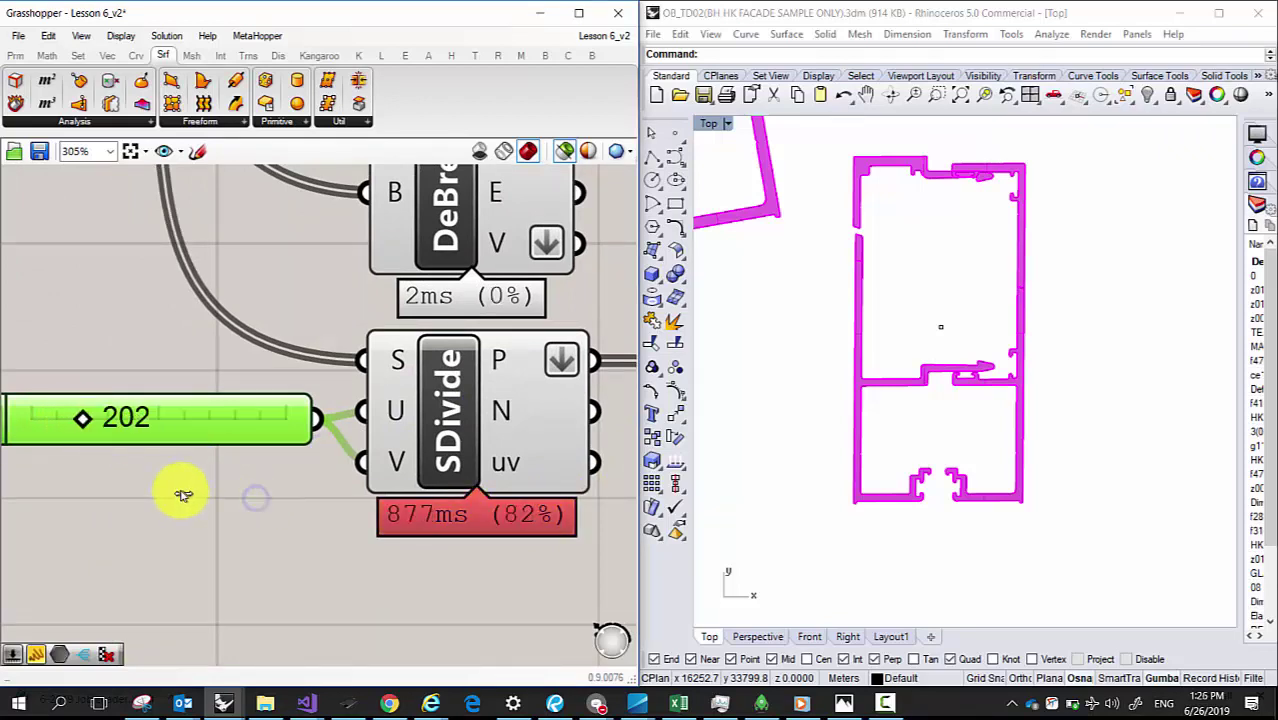
scroll(182, 494, down, 5)
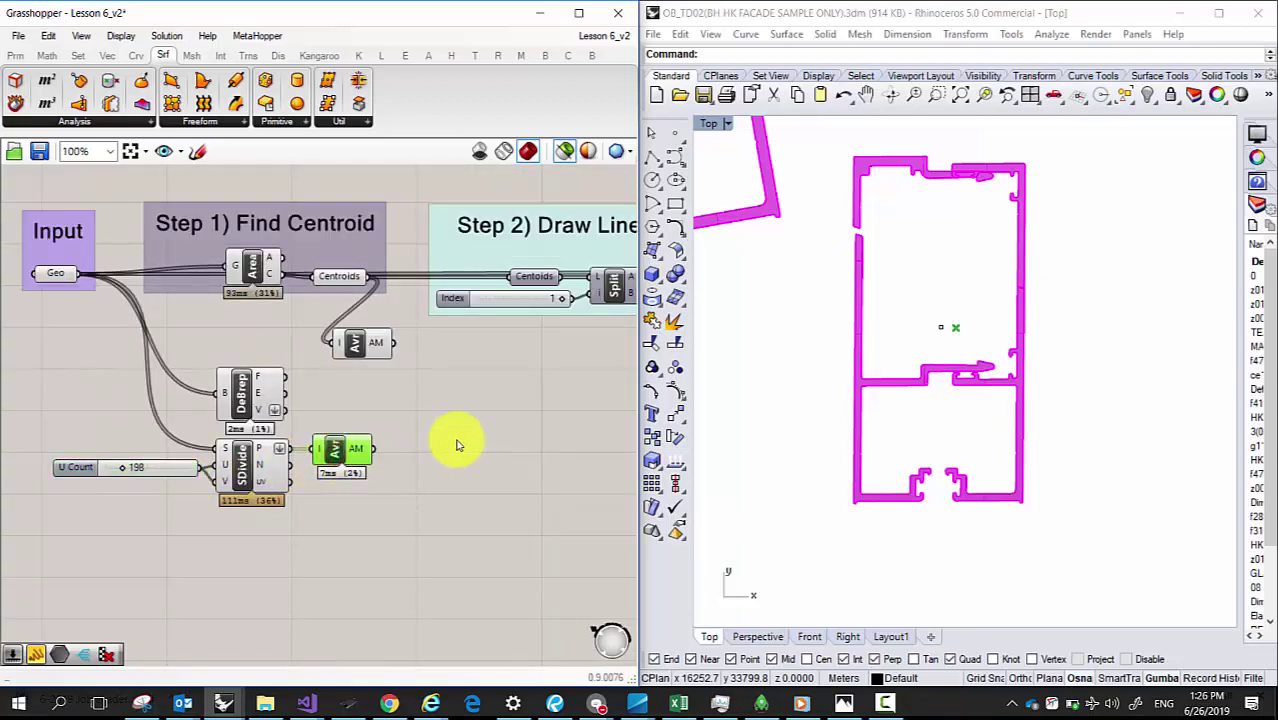
Step: Preview Divide Surface and its Average in turn to examine the division points and the averaged point's position and coordinates
scroll(950, 331, up, 3)
scroll(950, 331, down, 1)
click(243, 462)
scroll(910, 392, up, 4)
scroll(925, 350, down, 6)
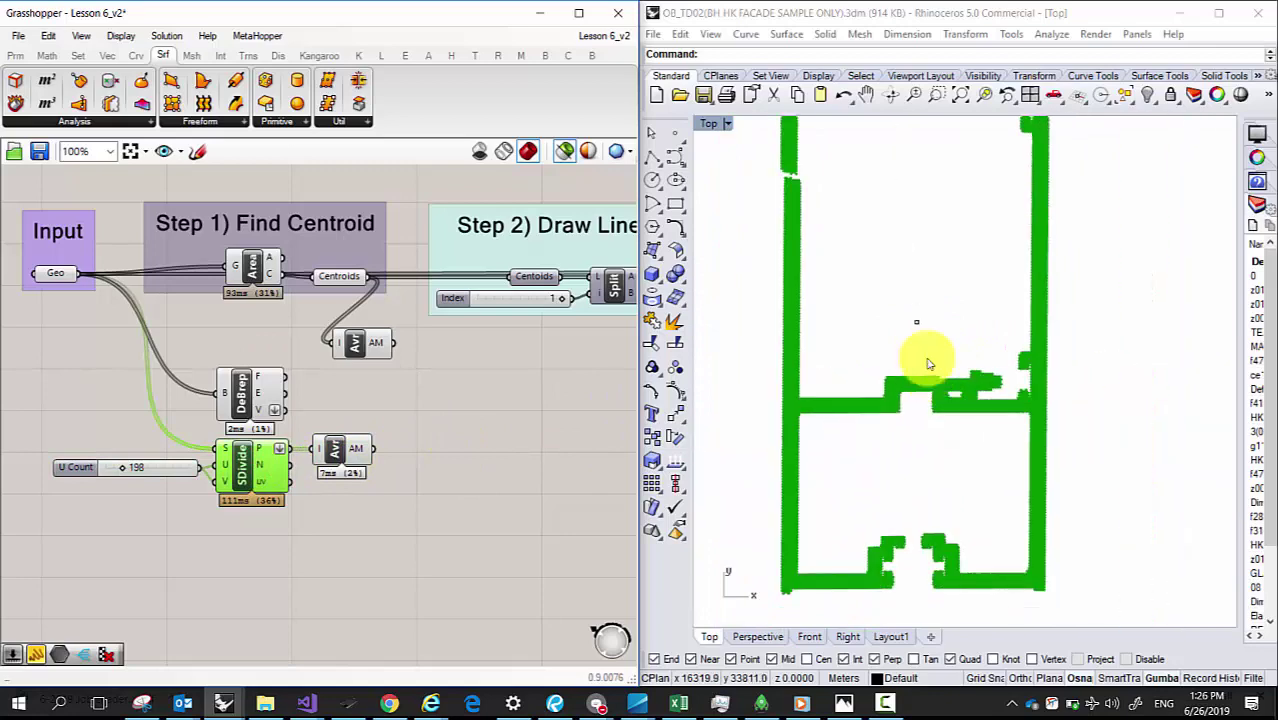
scroll(921, 330, up, 6)
scroll(921, 330, down, 4)
click(351, 455)
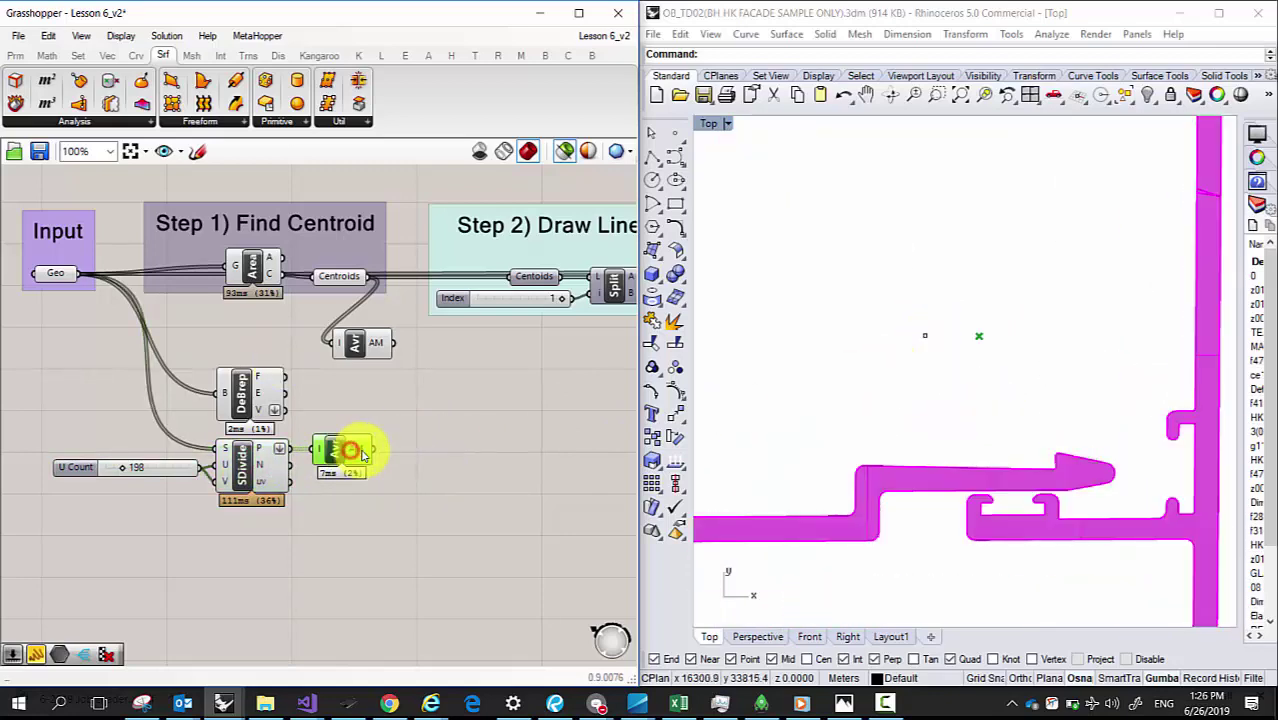
mouse_move(362, 455)
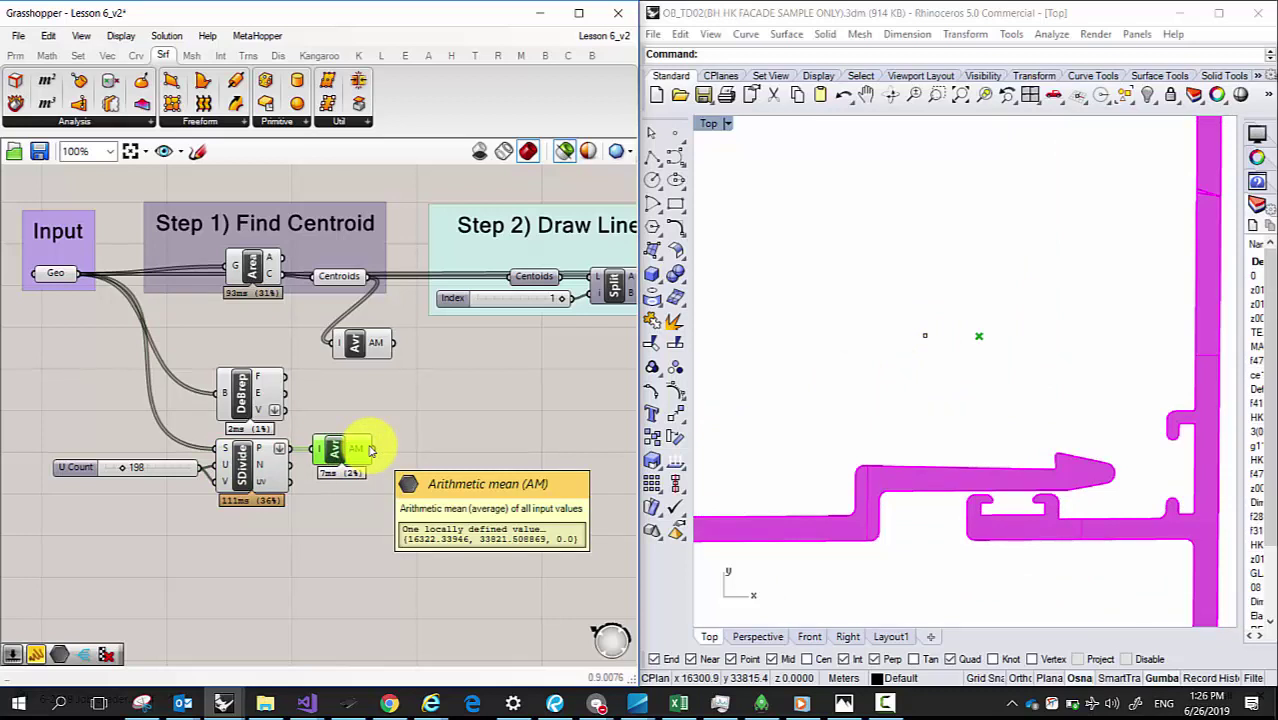
scroll(907, 345, down, 3)
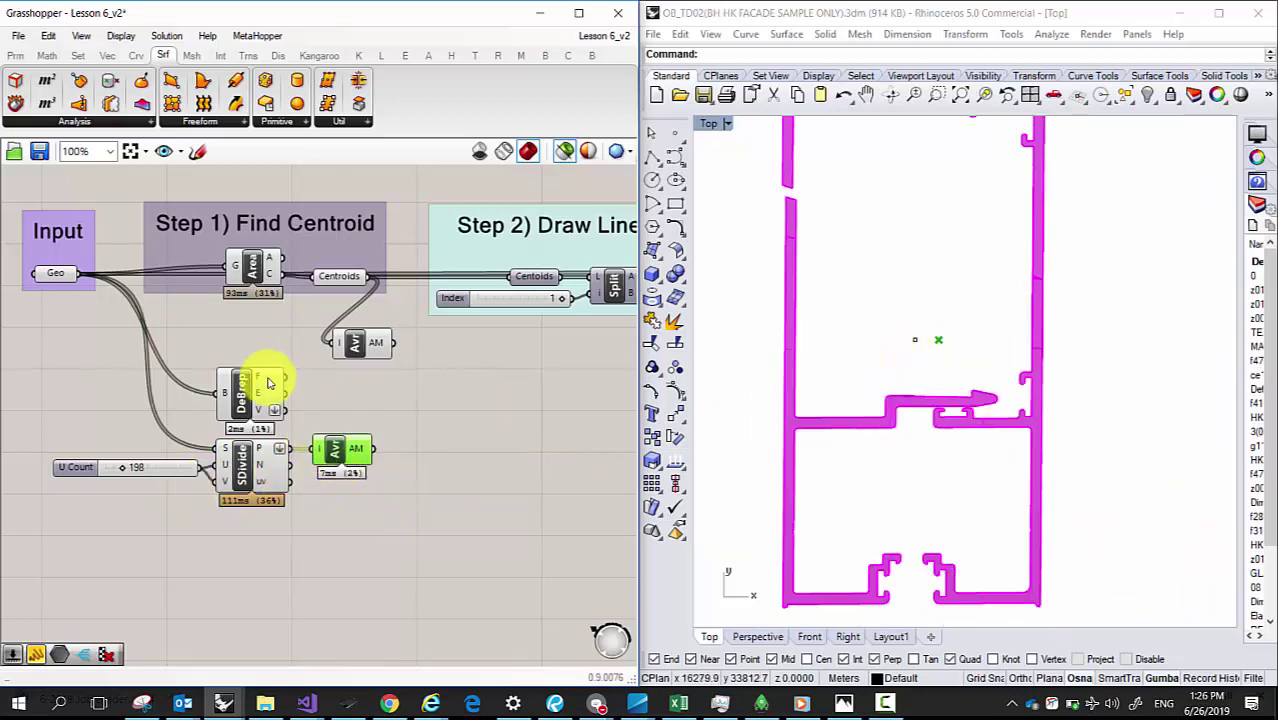
Step: Inspect the list of division points feeding the Average component's input
right_drag(214, 414, 280, 408)
mouse_move(417, 447)
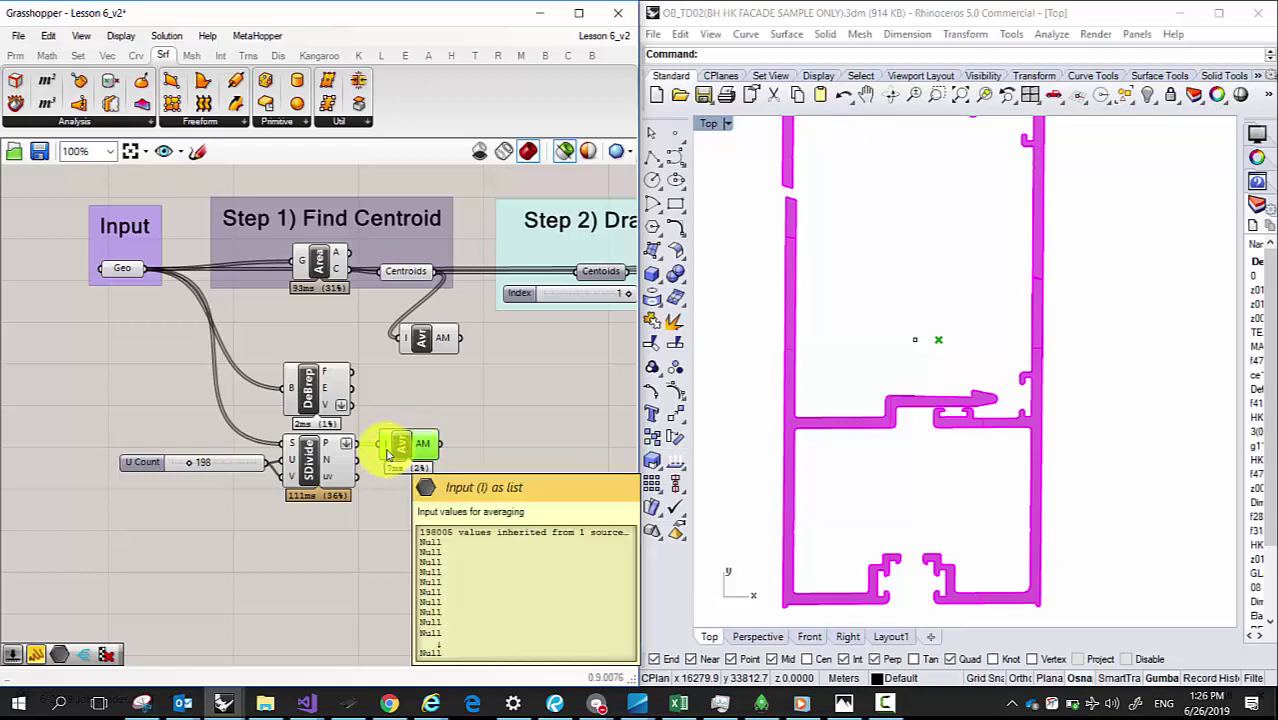
scroll(389, 455, up, 2)
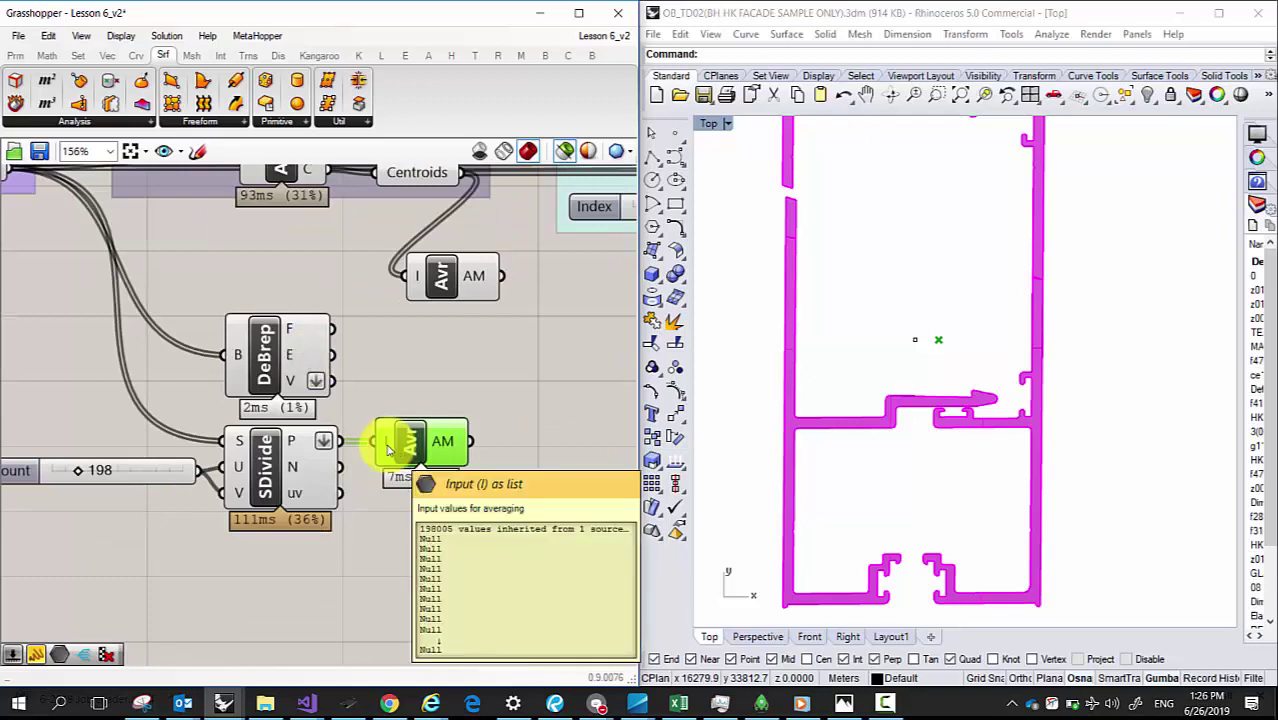
right_drag(289, 364, 334, 353)
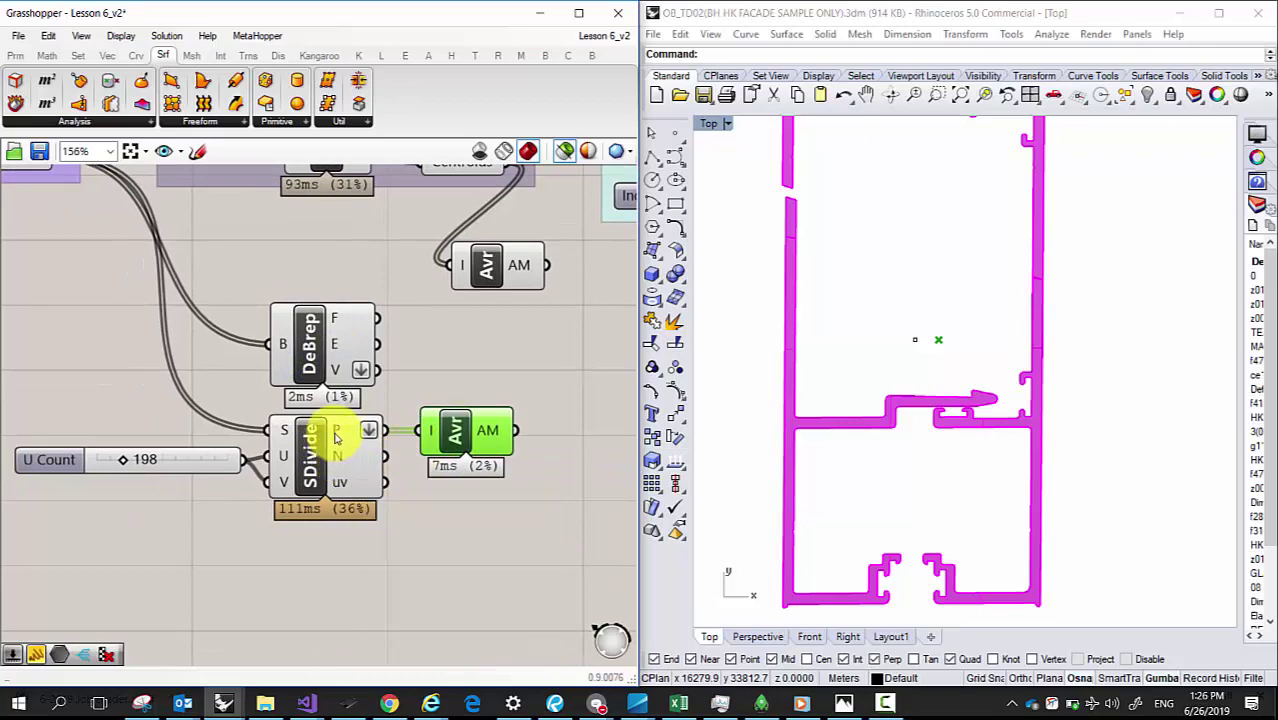
Step: Add a Deconstruct point component and connect the Deconstruct Brep vertices to its input
mouse_move(336, 436)
scroll(456, 475, down, 3)
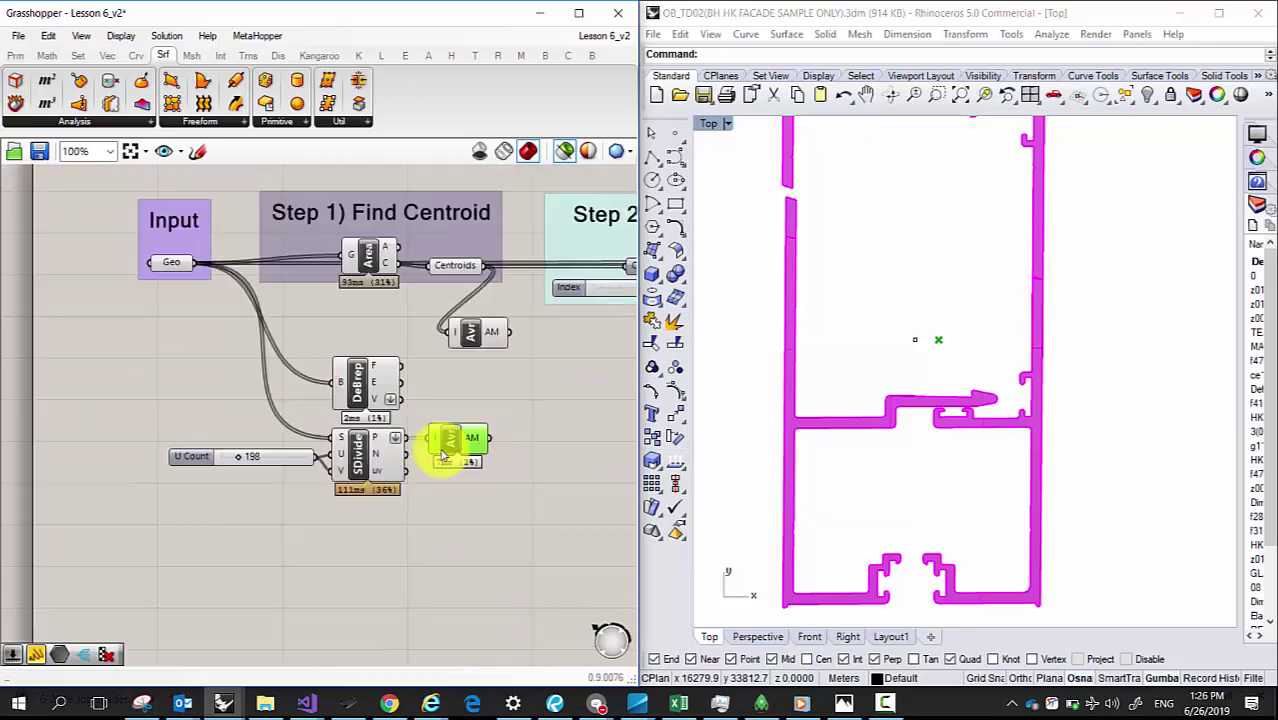
right_drag(454, 450, 407, 463)
scroll(407, 463, up, 1)
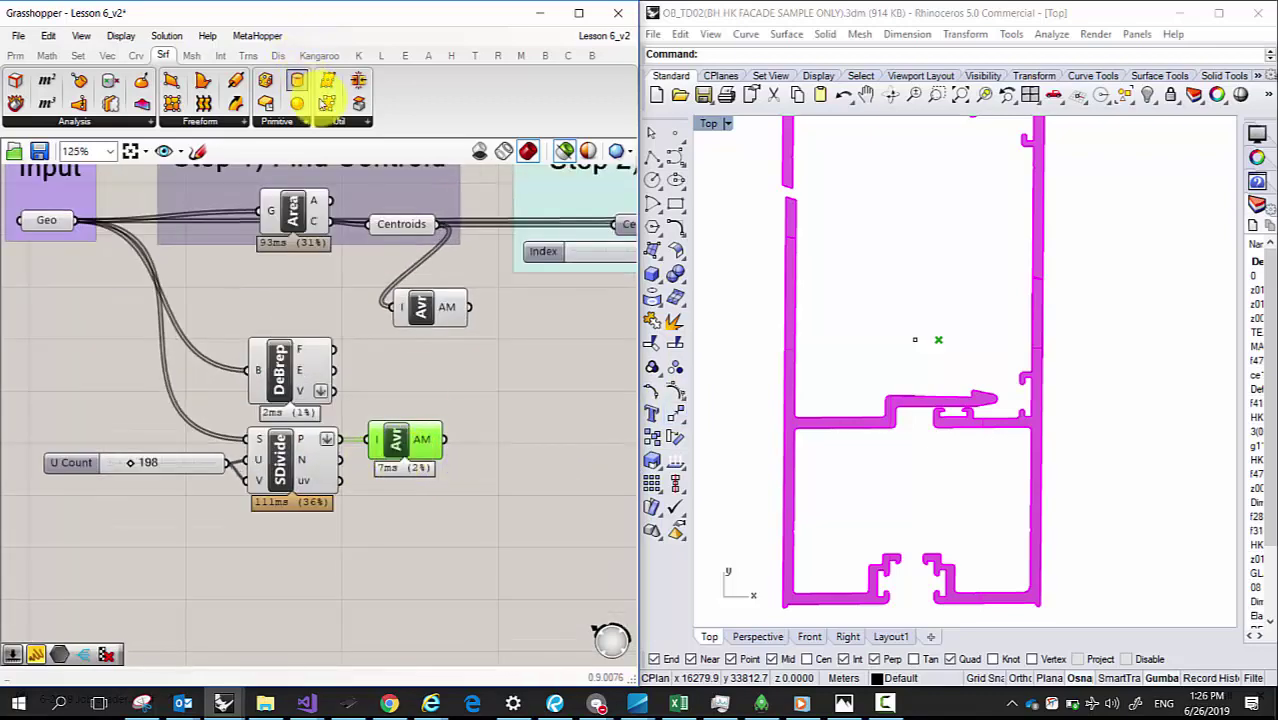
click(337, 122)
click(490, 420)
scroll(408, 420, down, 1)
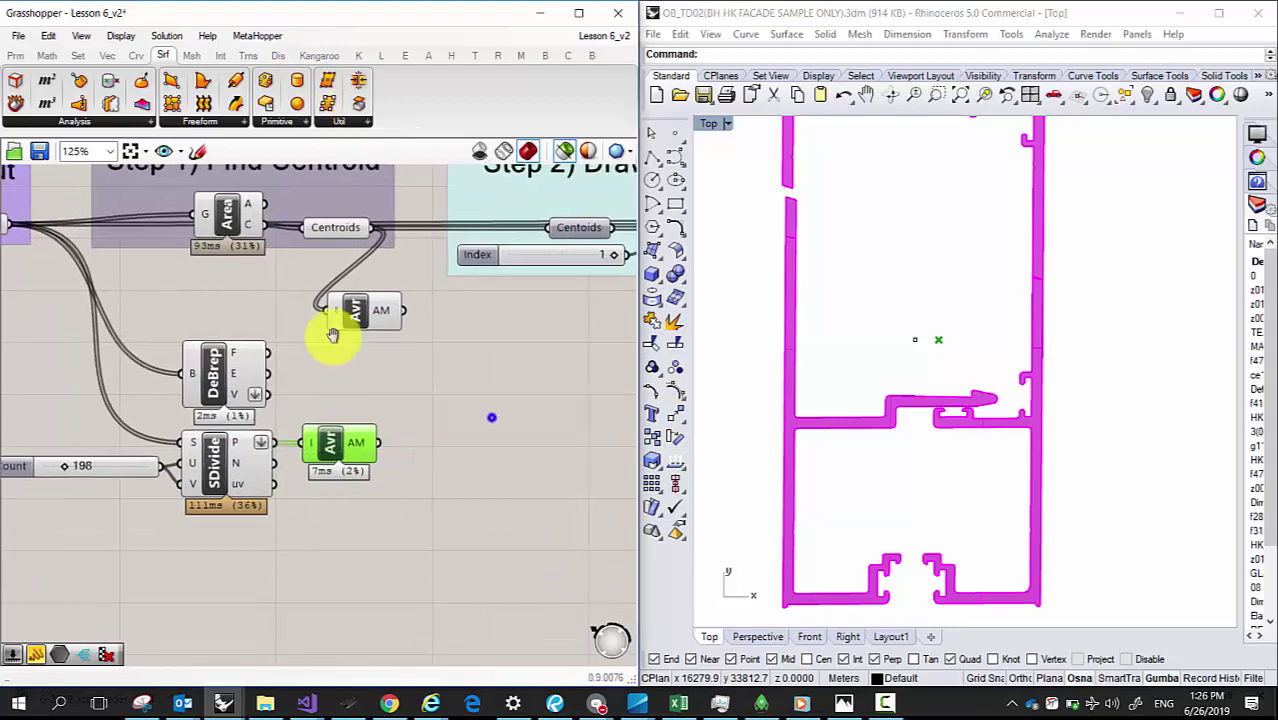
double_click(474, 428)
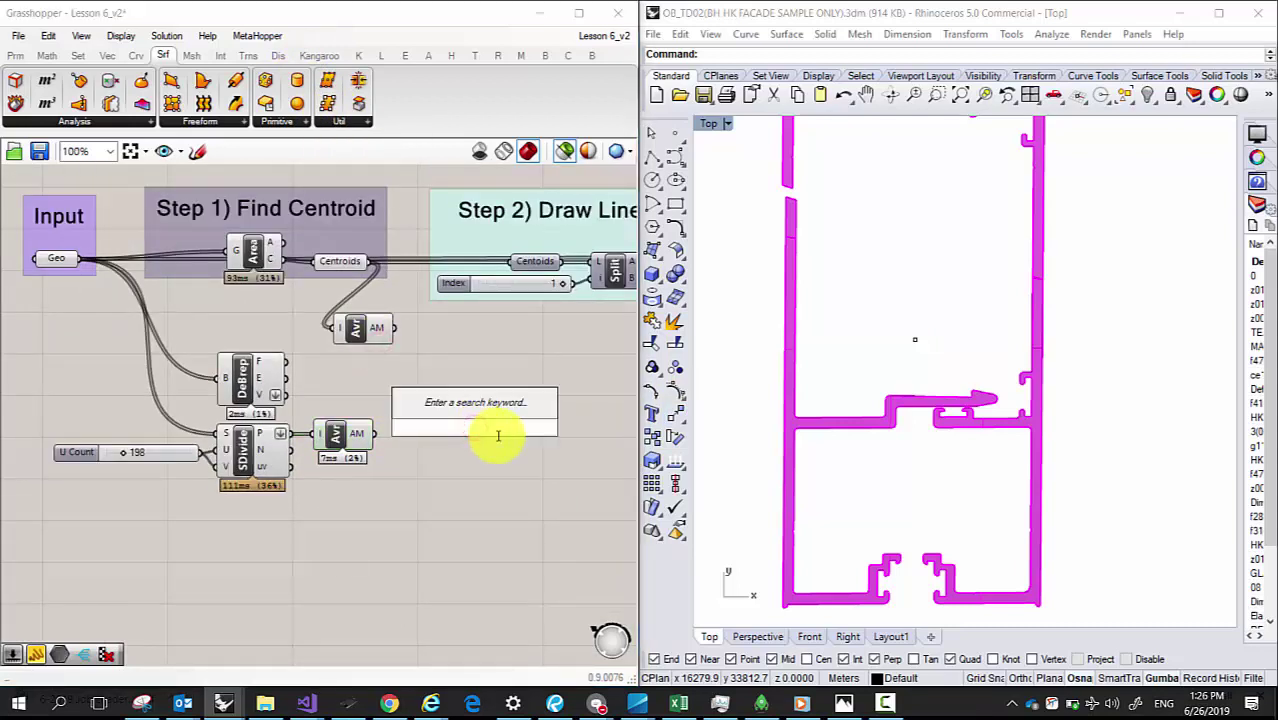
text(deconstruct)
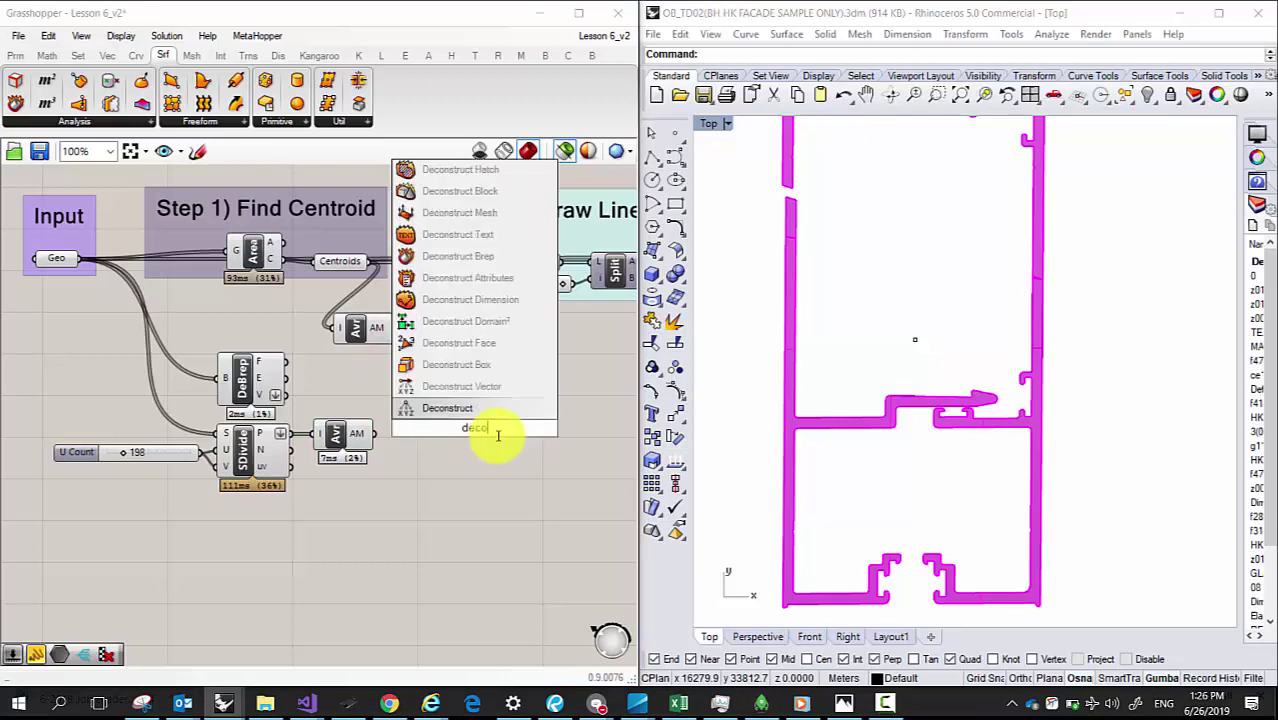
click(471, 420)
drag(476, 425, 442, 400)
drag(276, 394, 412, 390)
Step: Place three Average components and feed them the X, Y and Z outputs of the deconstructed vertices
double_click(498, 390)
text(a)
click(340, 432)
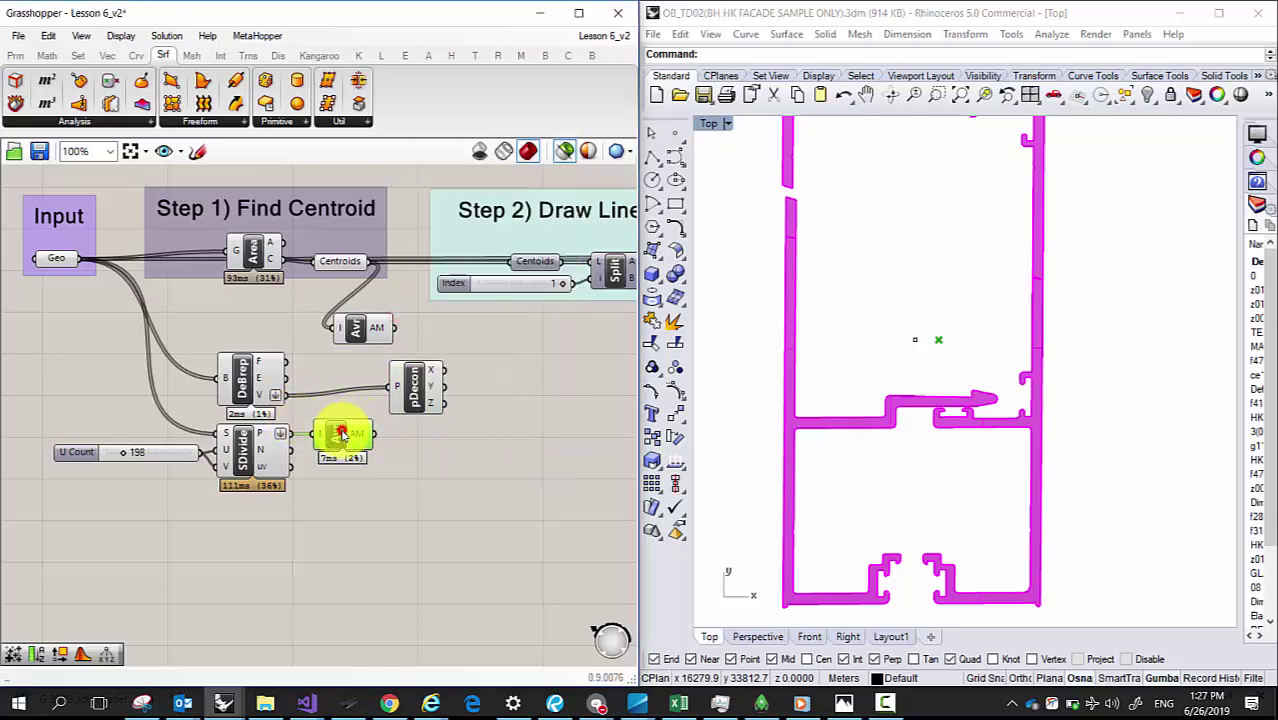
alt+drag(342, 445, 508, 462)
scroll(443, 371, up, 2)
drag(445, 421, 520, 467)
right_drag(539, 466, 468, 459)
right_drag(632, 416, 522, 422)
double_click(522, 422)
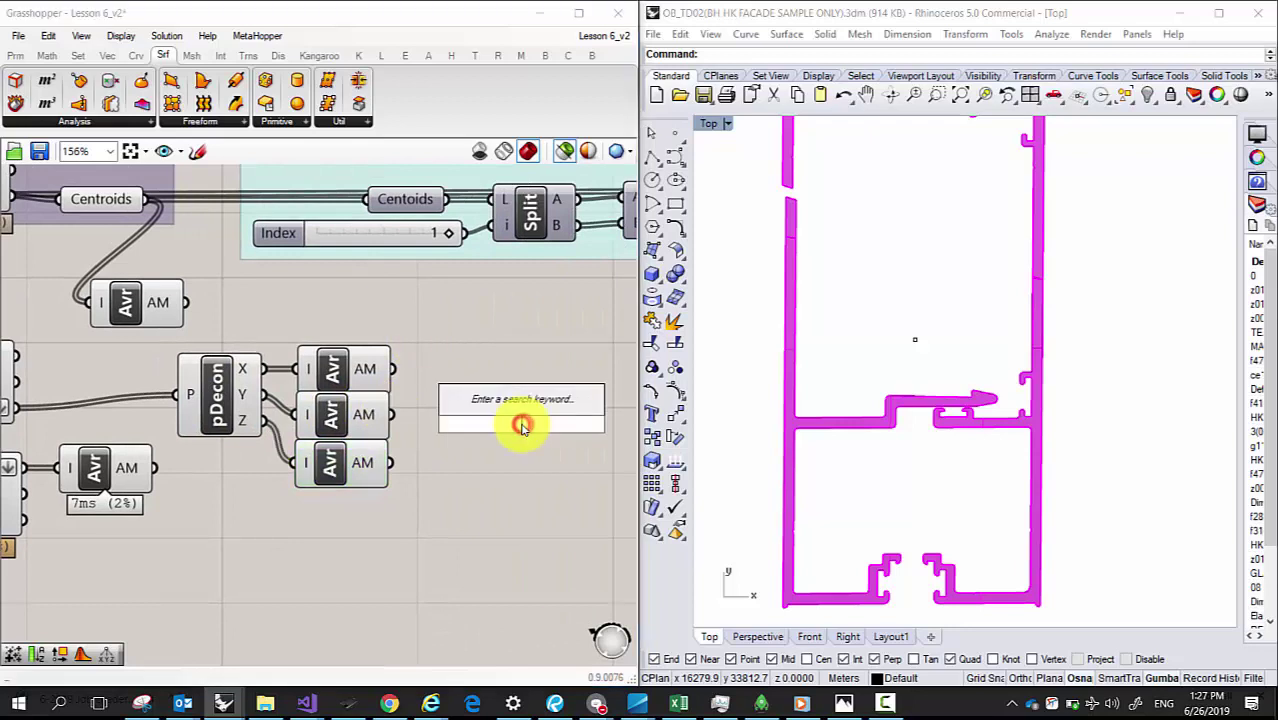
text(conc)
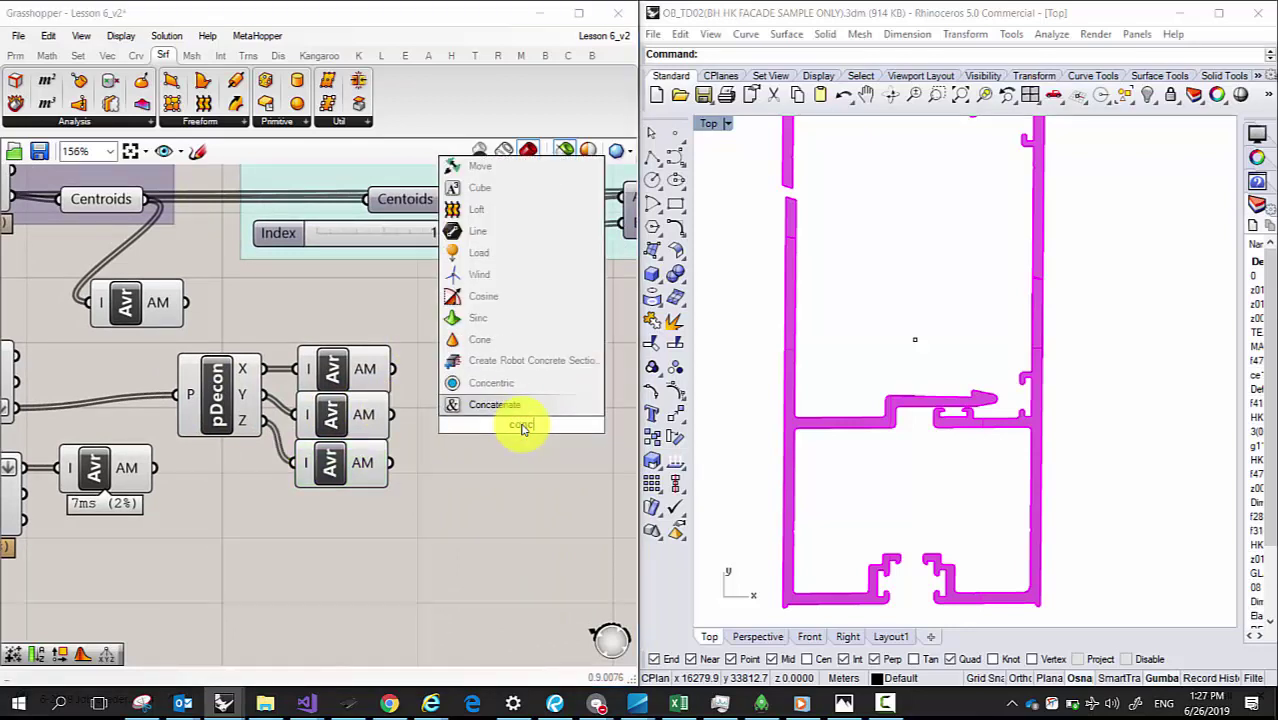
drag(553, 428, 477, 423)
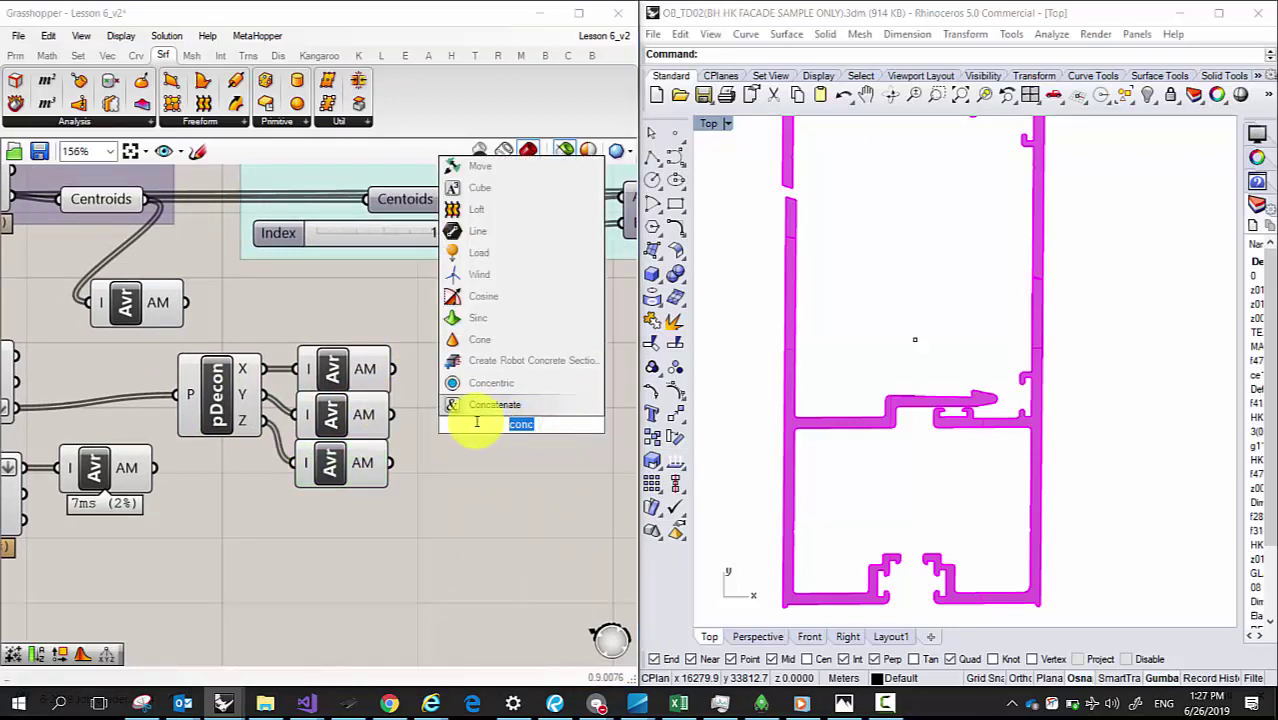
text(construct)
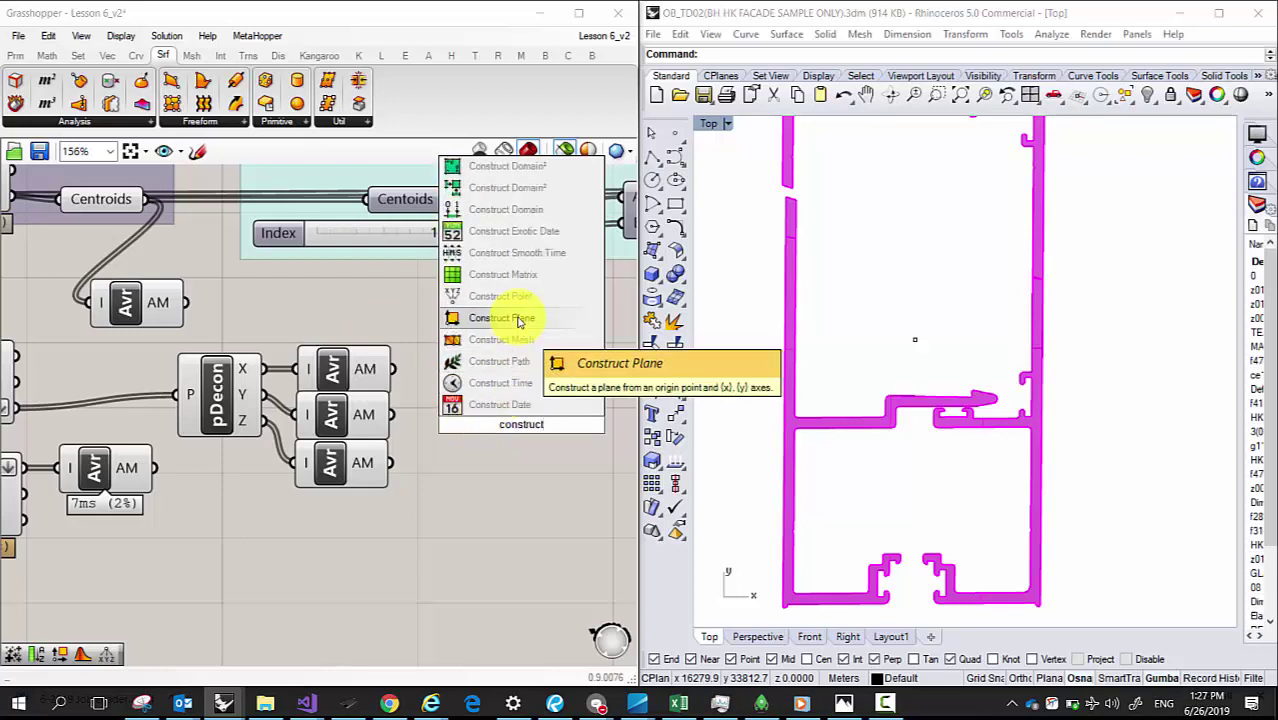
click(519, 314)
click(522, 402)
key(Delete)
Step: Add a Construct Point component and connect the three averages to its X, Y and Z inputs
double_click(519, 405)
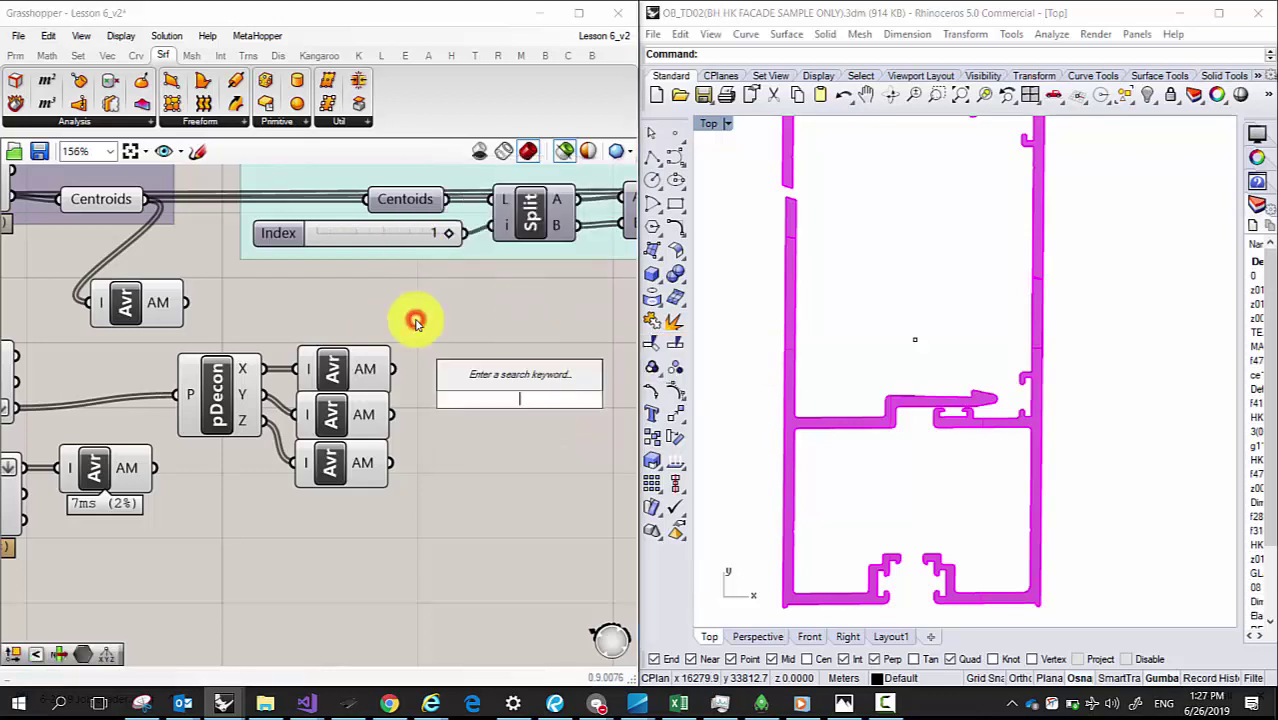
text(construct point)
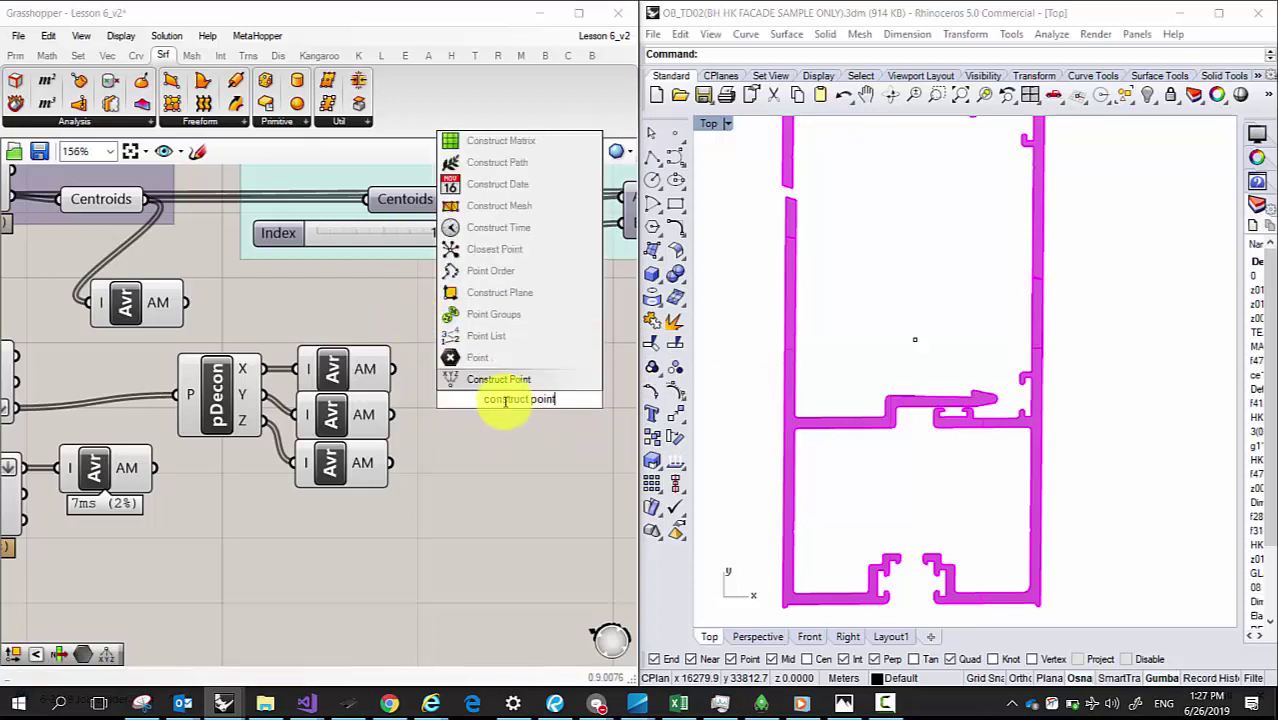
click(498, 379)
drag(506, 382, 408, 407)
drag(394, 459, 447, 443)
Step: Move the centroid Average beside Deconstruct Brep and replace its input with the brep's vertices
scroll(180, 395, down, 3)
click(218, 340)
right_drag(214, 348, 271, 422)
drag(176, 412, 243, 358)
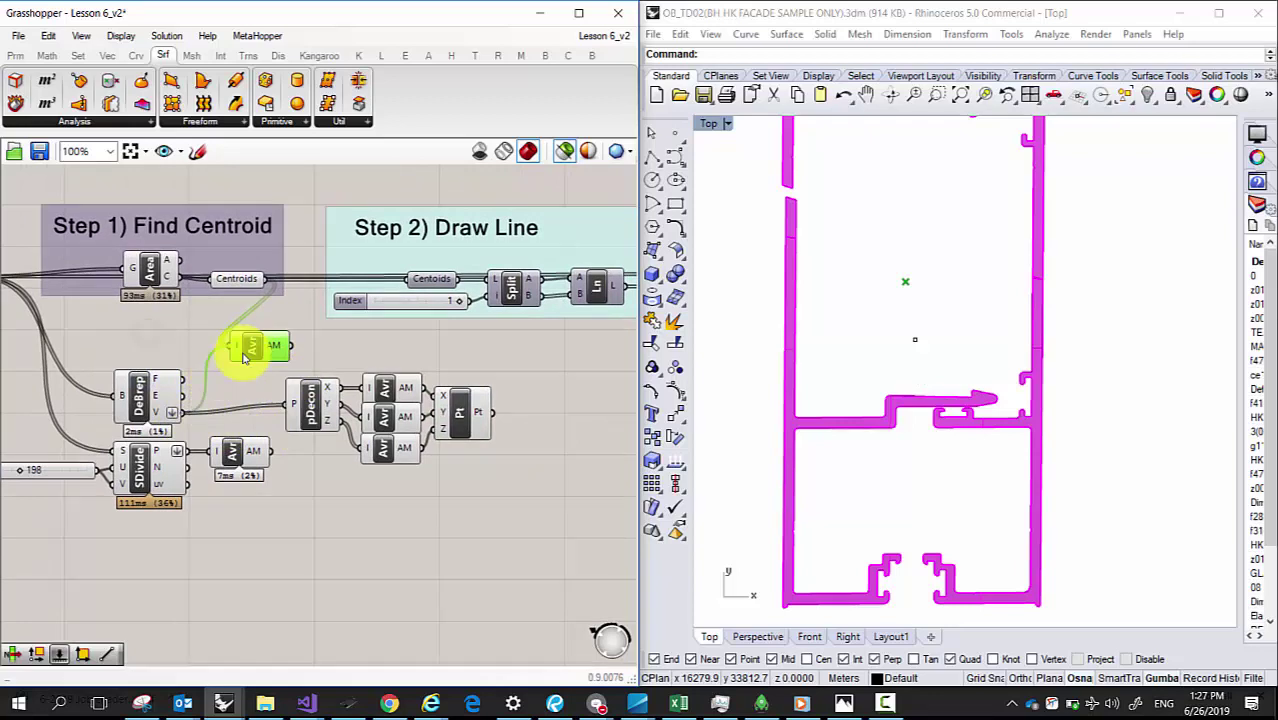
Step: Preview Construct Point and the vertex Average in turn to compare the positions of their points
click(470, 412)
click(248, 349)
click(470, 412)
click(254, 346)
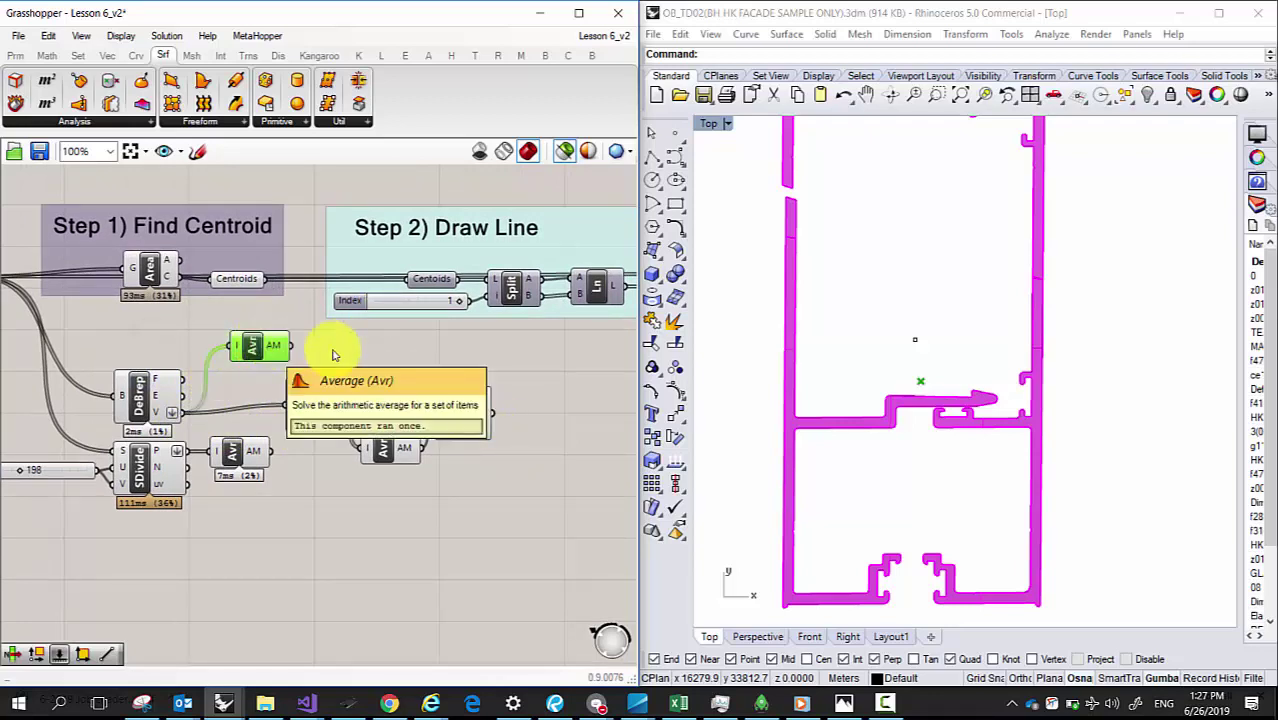
Step: Select the whole upright mullion section in Rhino and mark its centroid with AreaCentroid
scroll(970, 354, down, 3)
scroll(950, 370, up, 1)
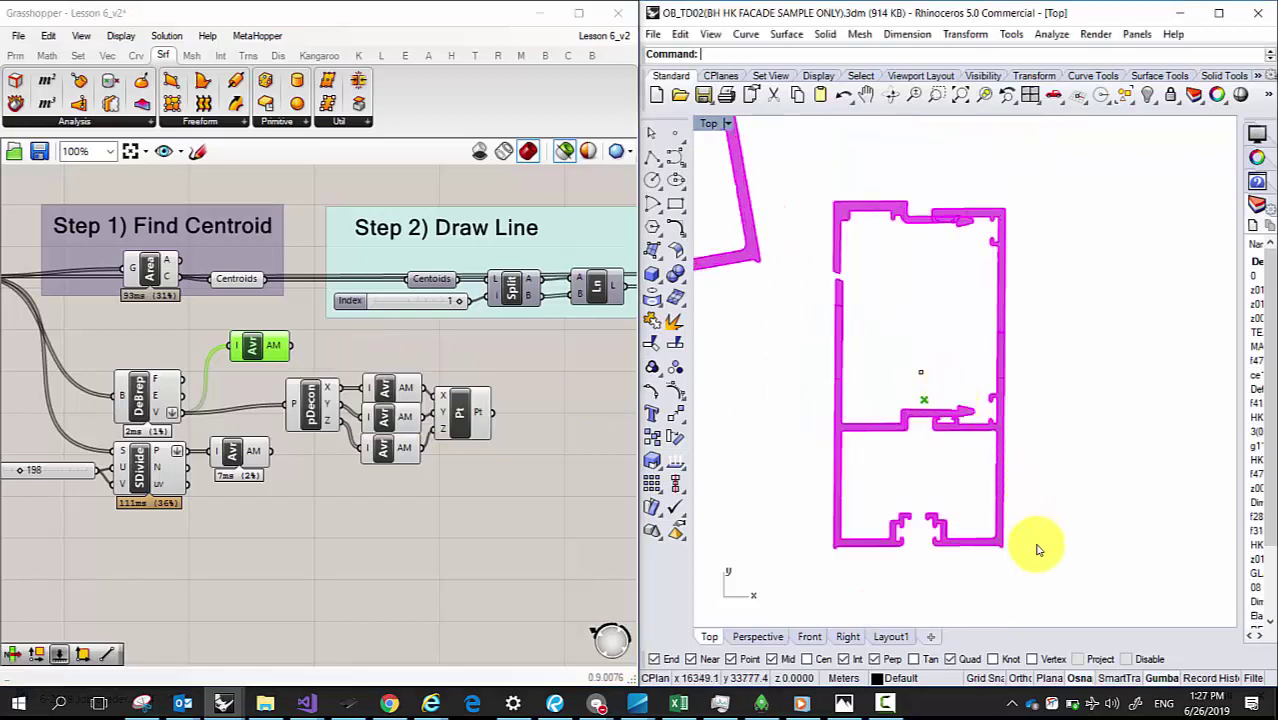
drag(1039, 558, 816, 200)
click(930, 354)
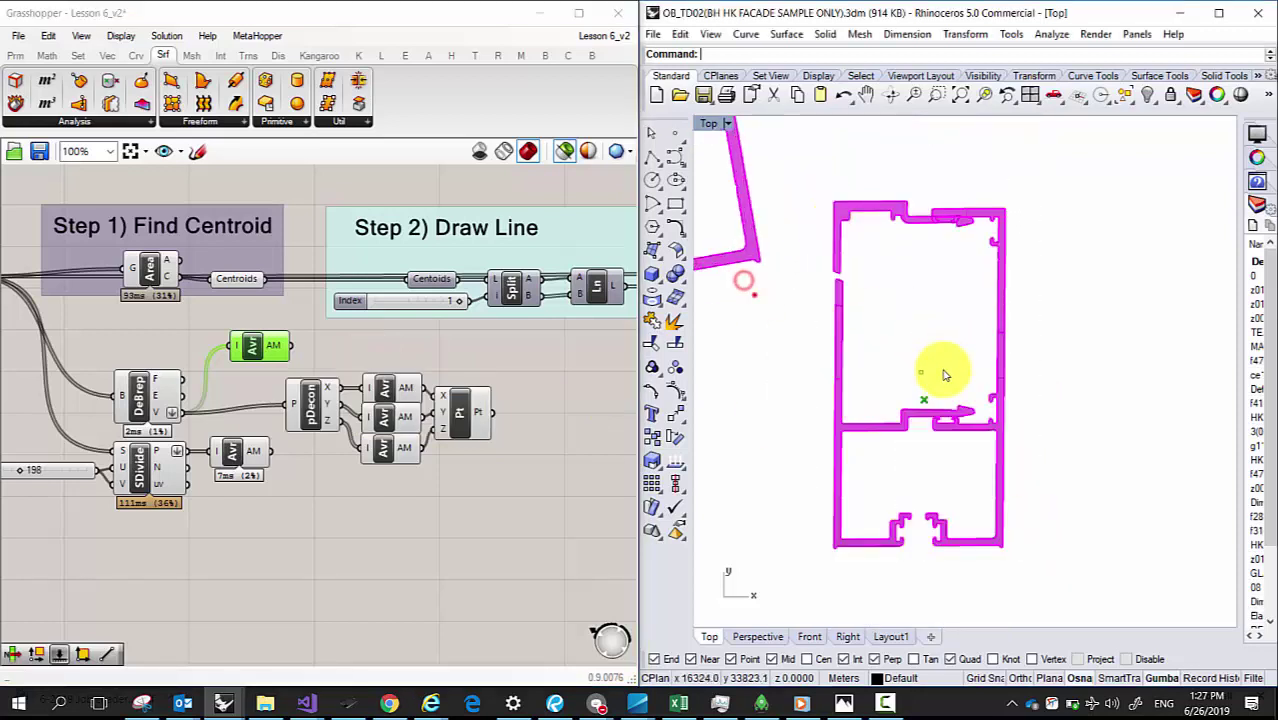
drag(1038, 571, 815, 176)
text(Centroid)
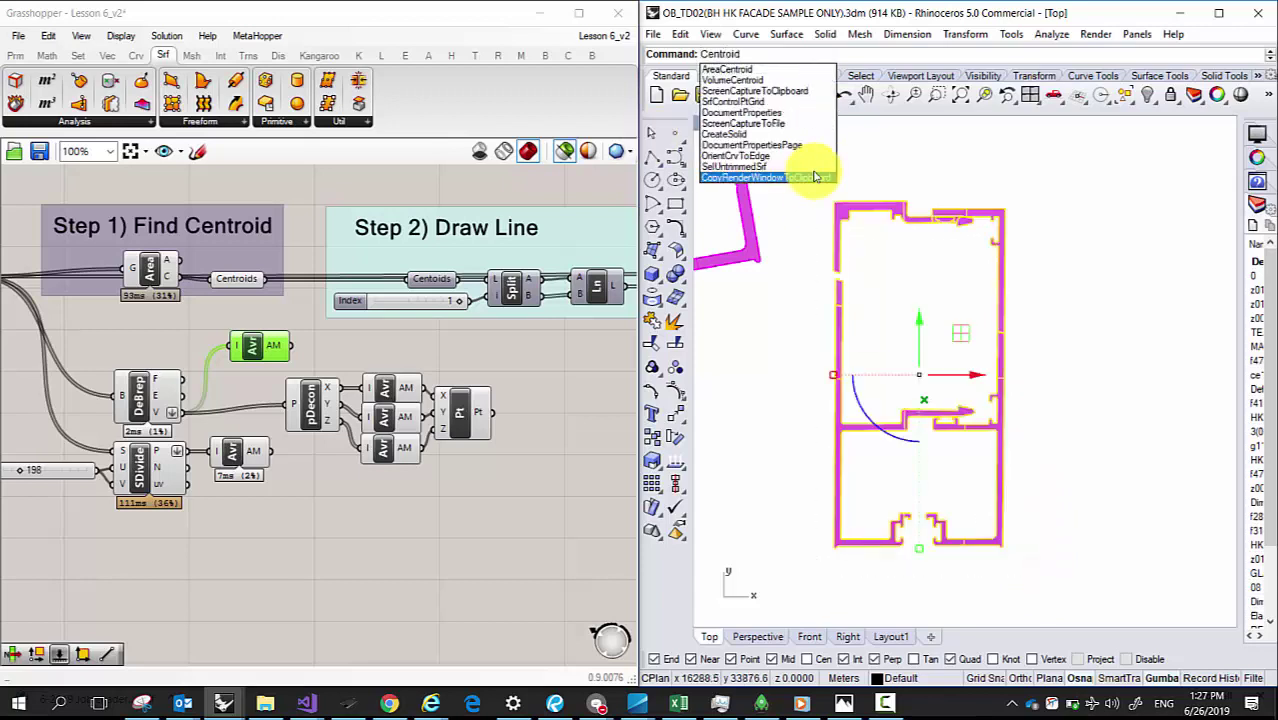
click(744, 68)
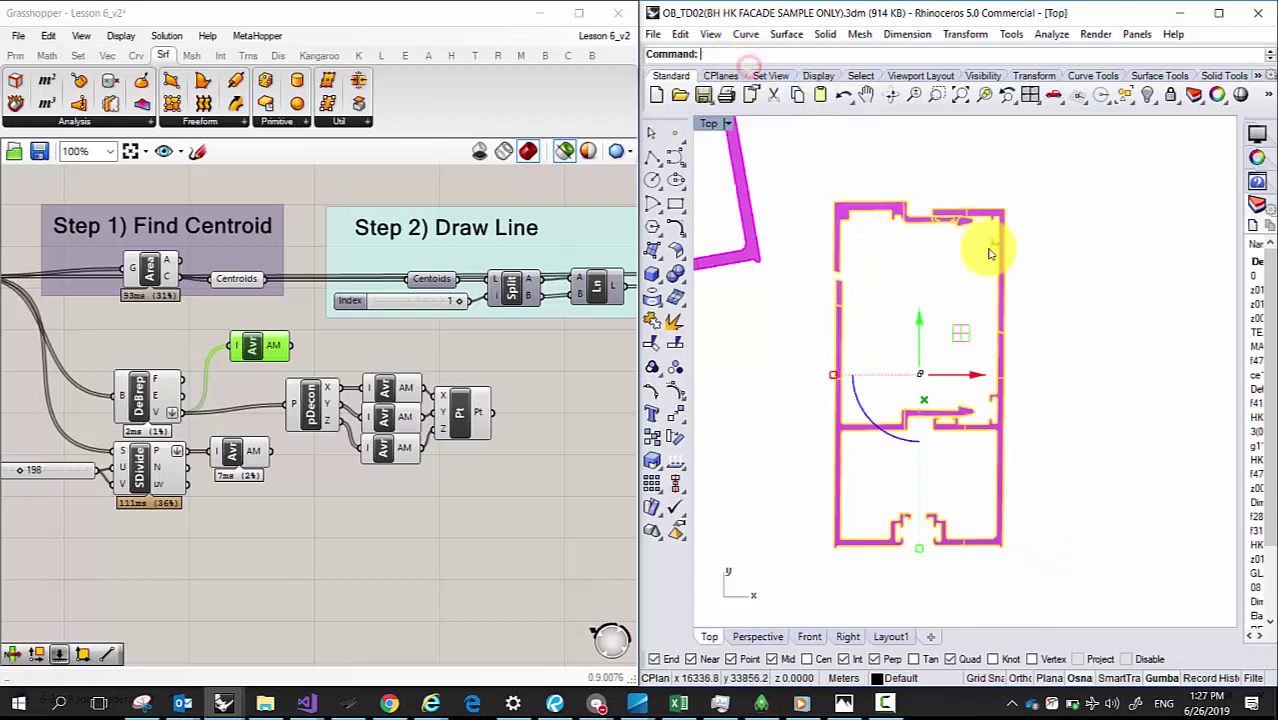
scroll(933, 371, up, 4)
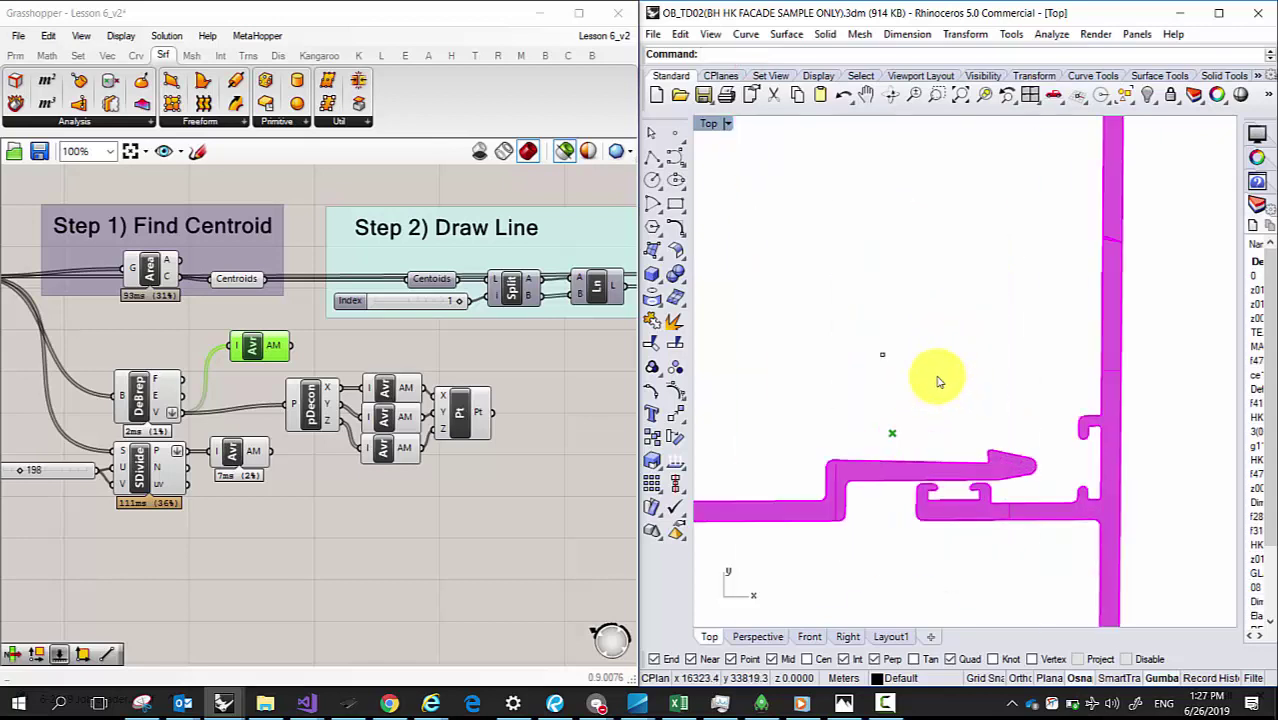
scroll(933, 371, down, 5)
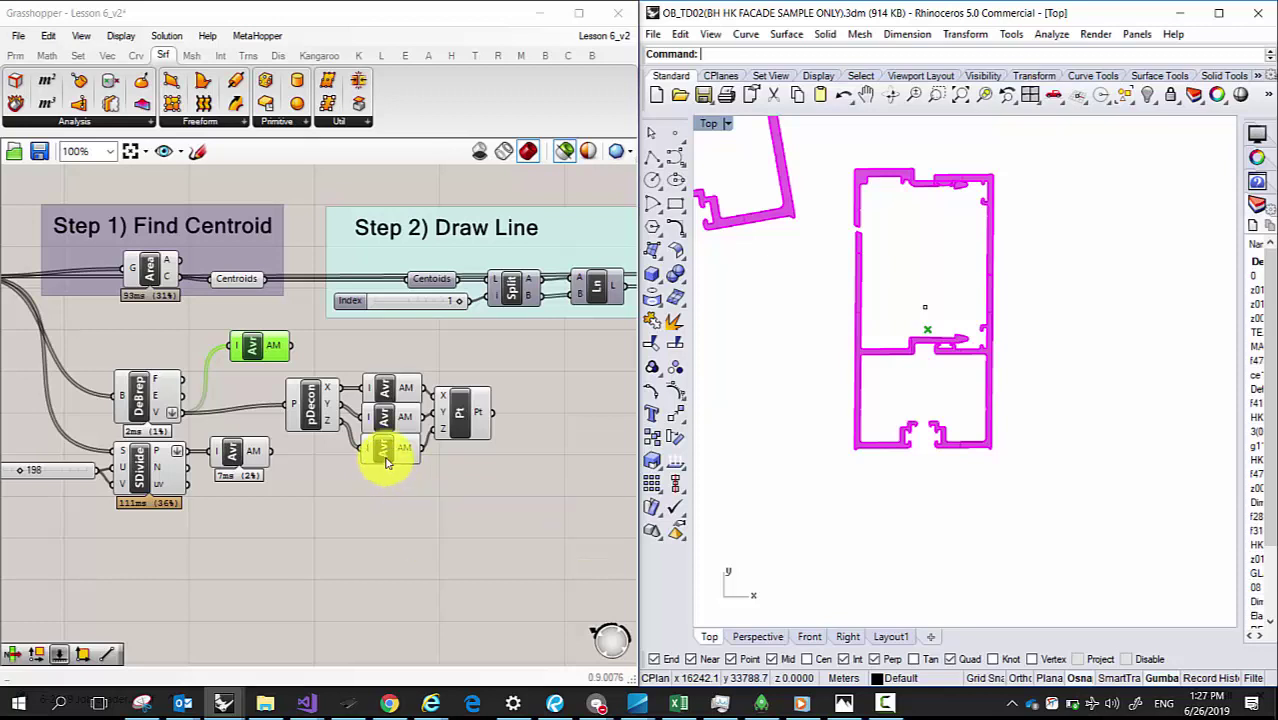
Step: Select the area centroid point, Divide Surface and Construct Point in turn to compare the centroid methods
right_drag(323, 483, 371, 486)
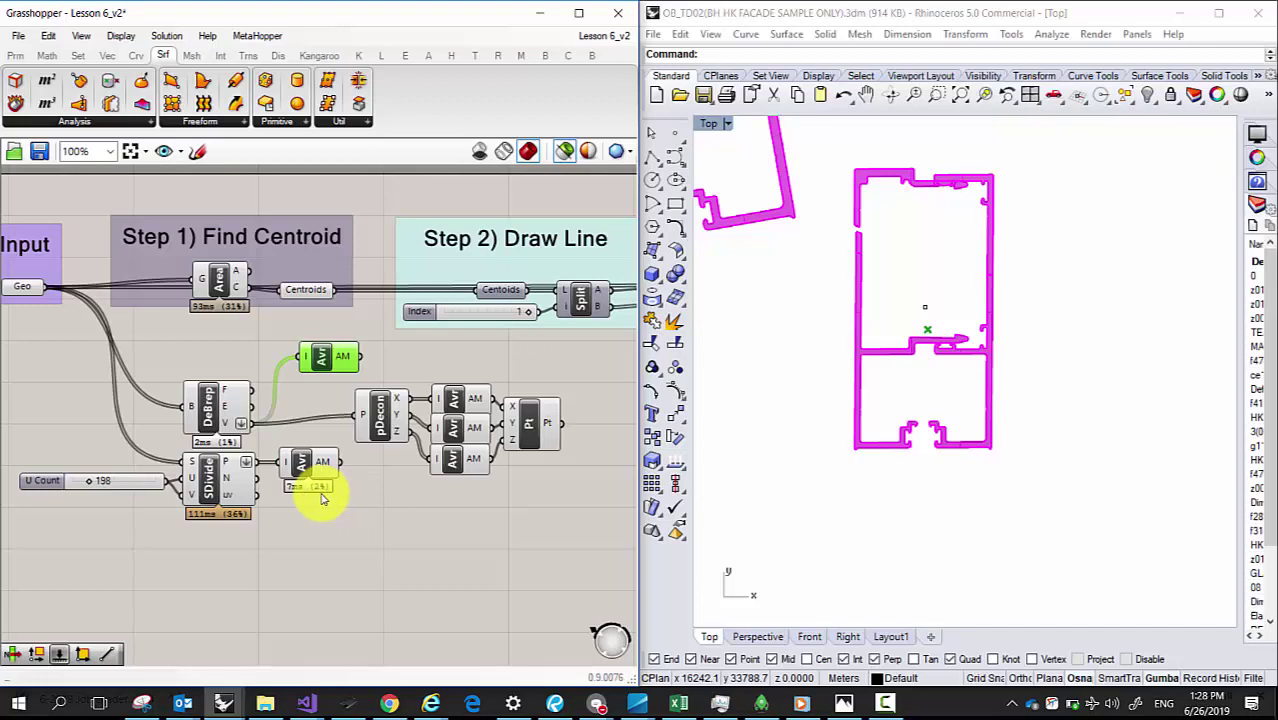
right_drag(243, 454, 369, 445)
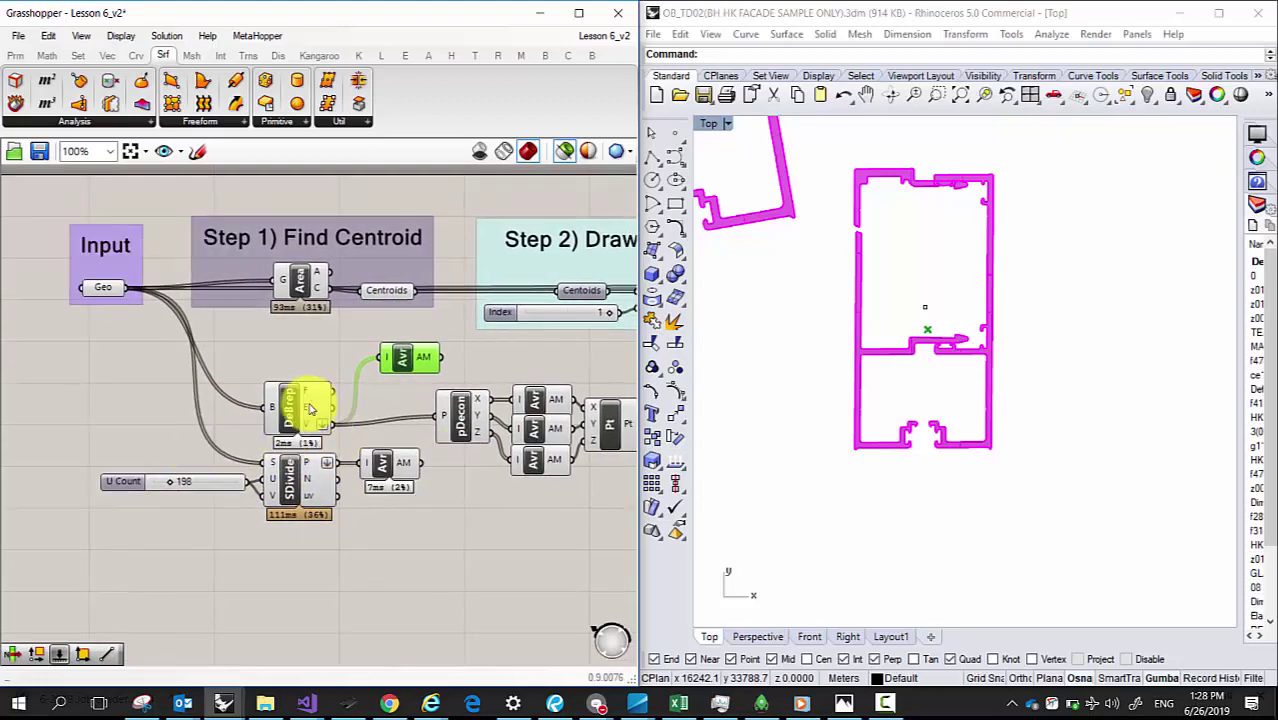
click(925, 308)
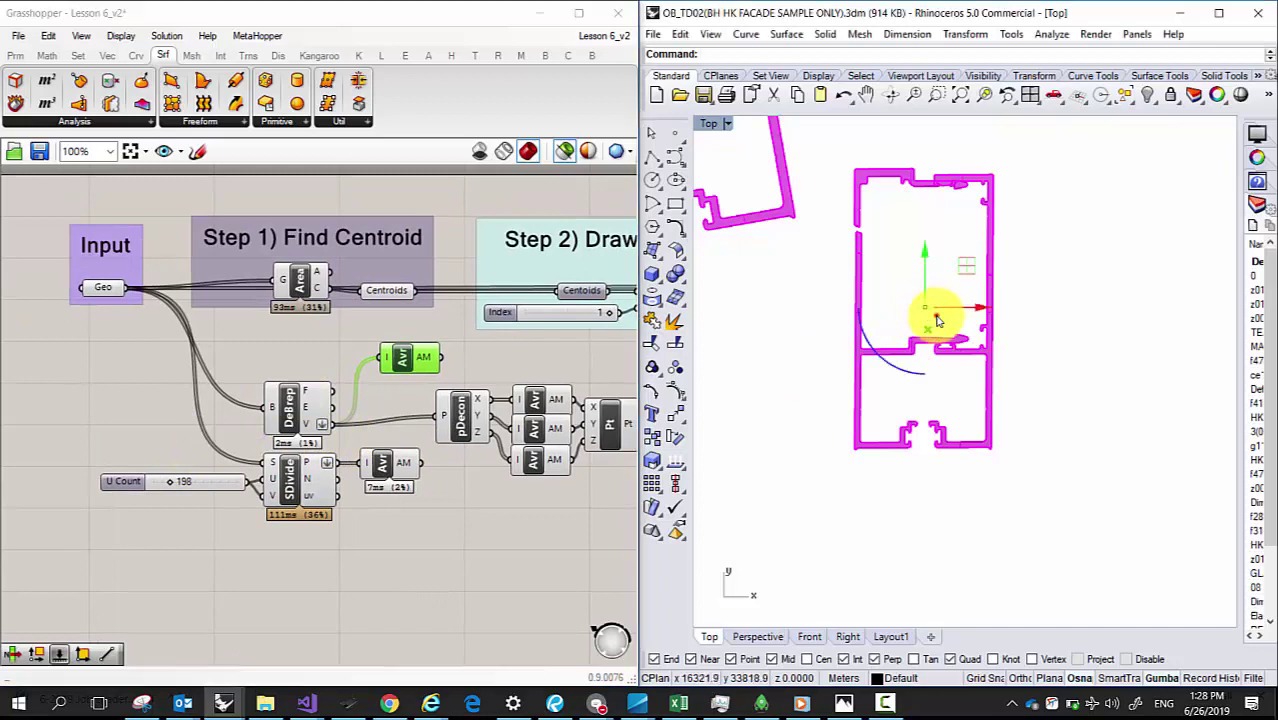
right_drag(393, 408, 347, 398)
click(254, 460)
right_drag(466, 452, 379, 466)
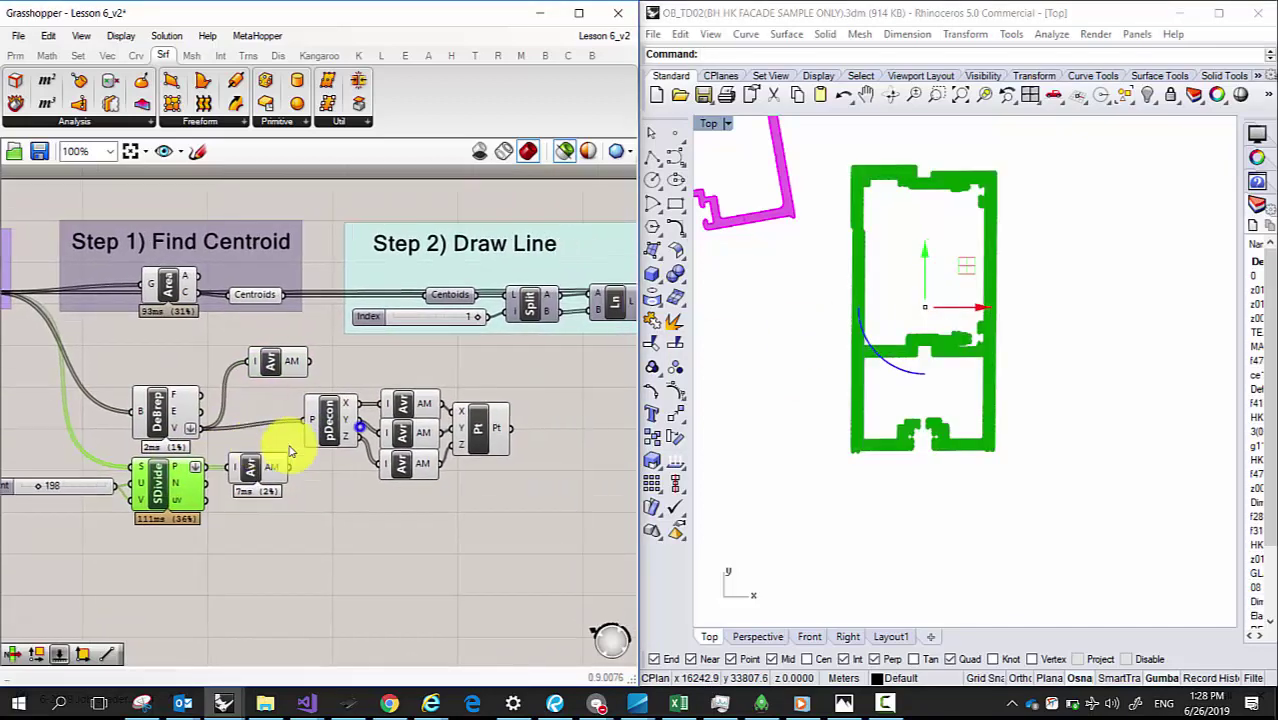
click(485, 432)
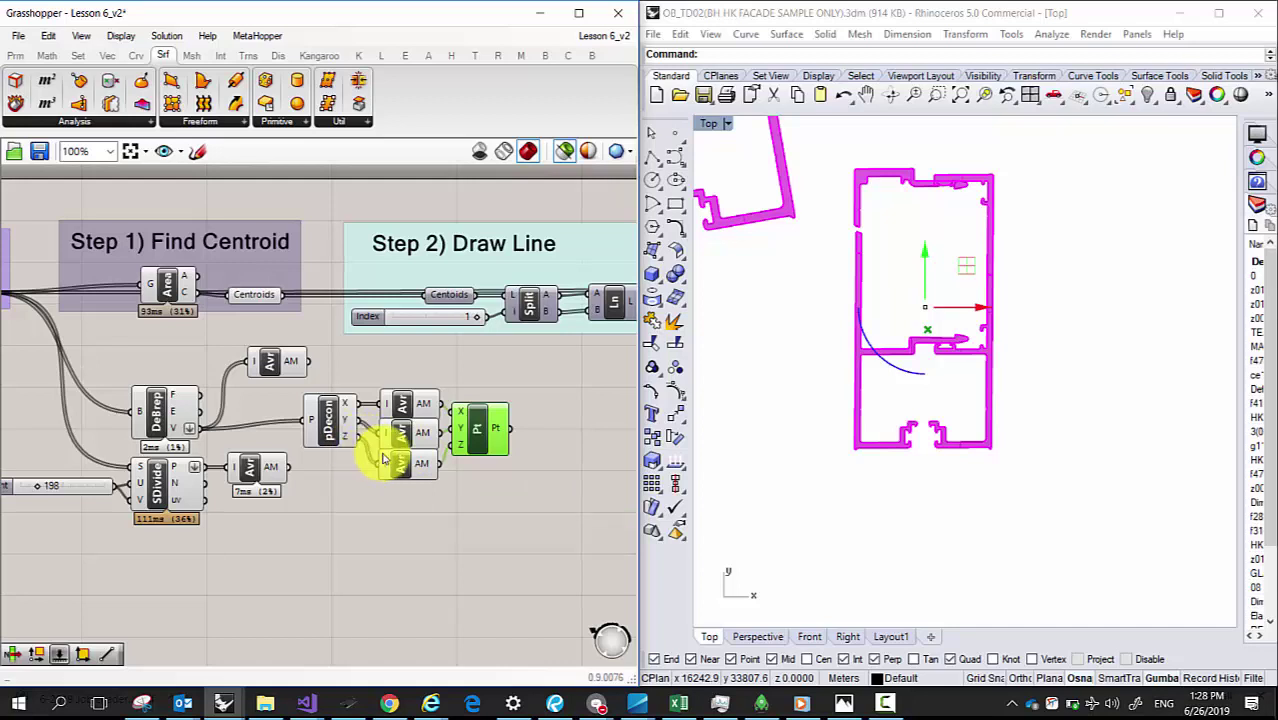
Step: Move the vertex Average closer to Deconstruct Brep and preview the Construct Point result
right_drag(381, 473, 407, 477)
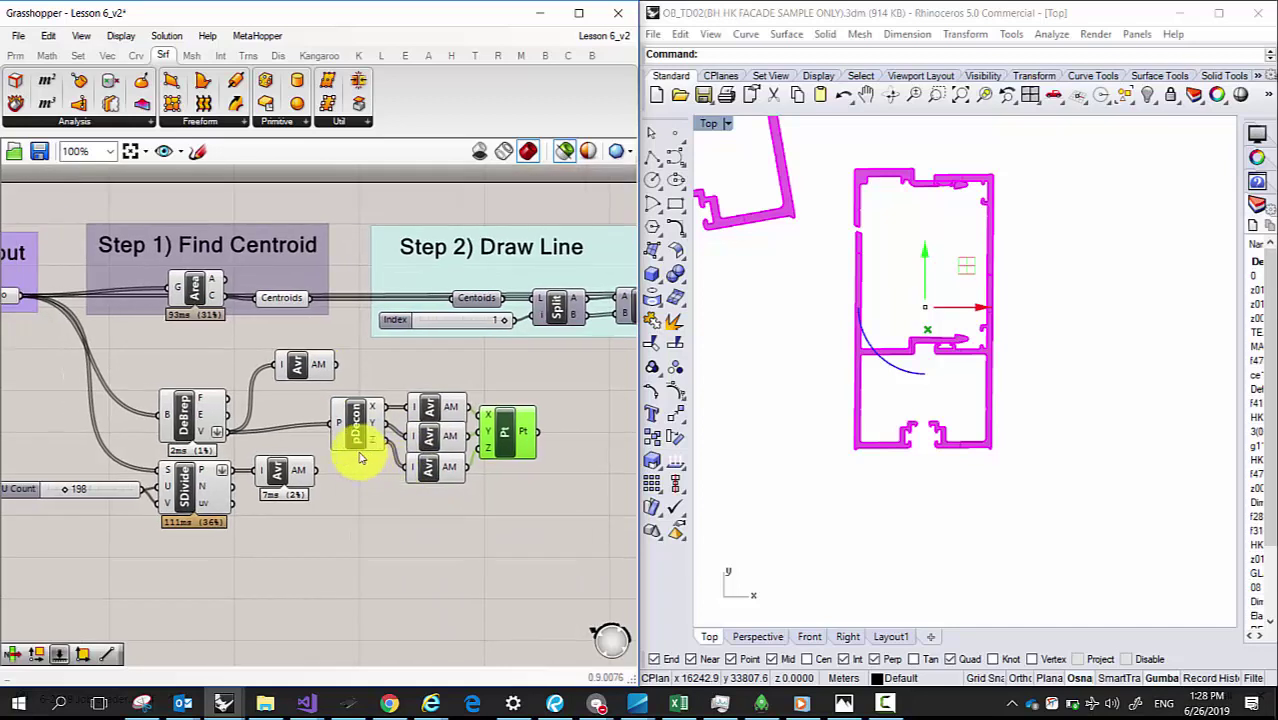
drag(302, 368, 295, 397)
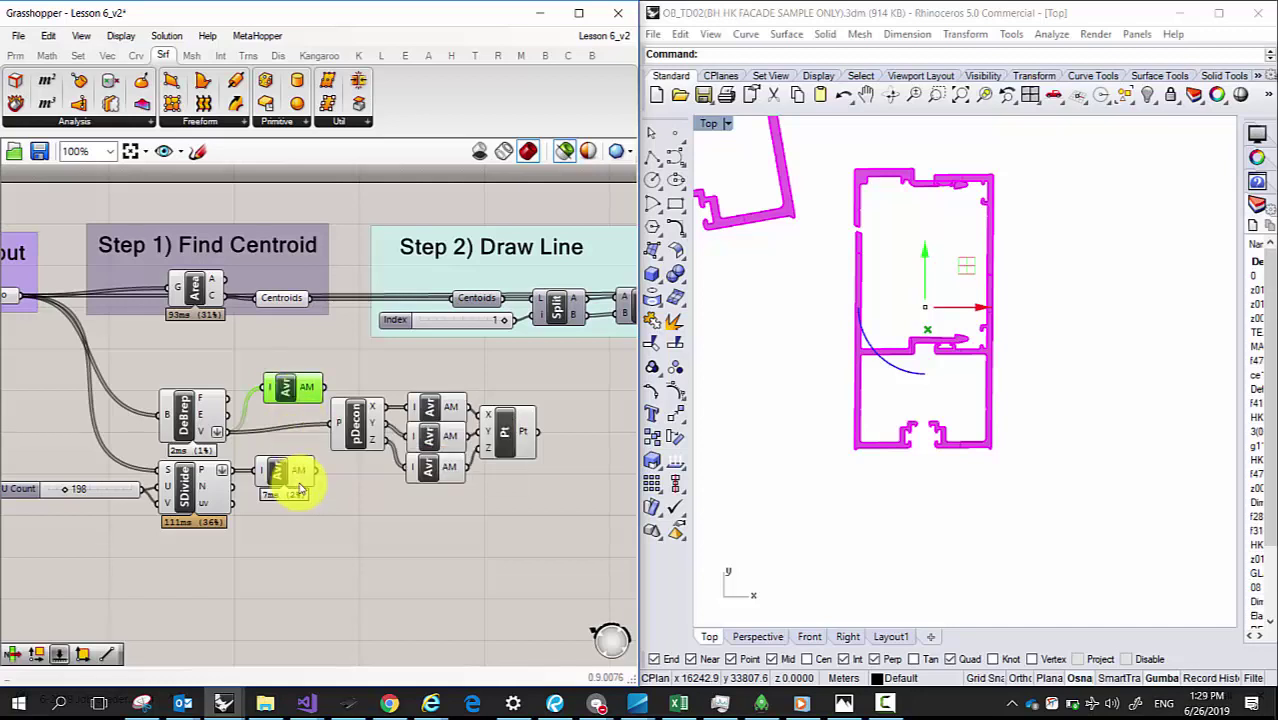
drag(300, 488, 300, 488)
click(505, 432)
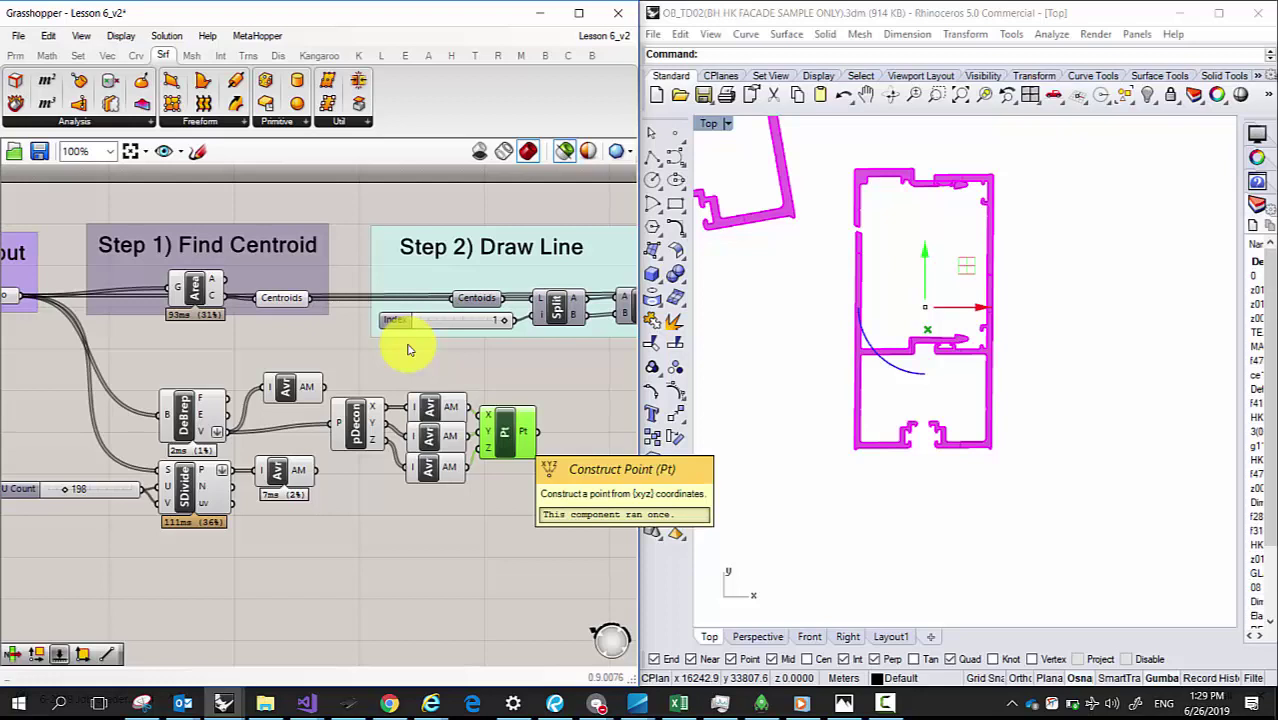
Step: Save the Rhino model and the Grasshopper definition
click(703, 96)
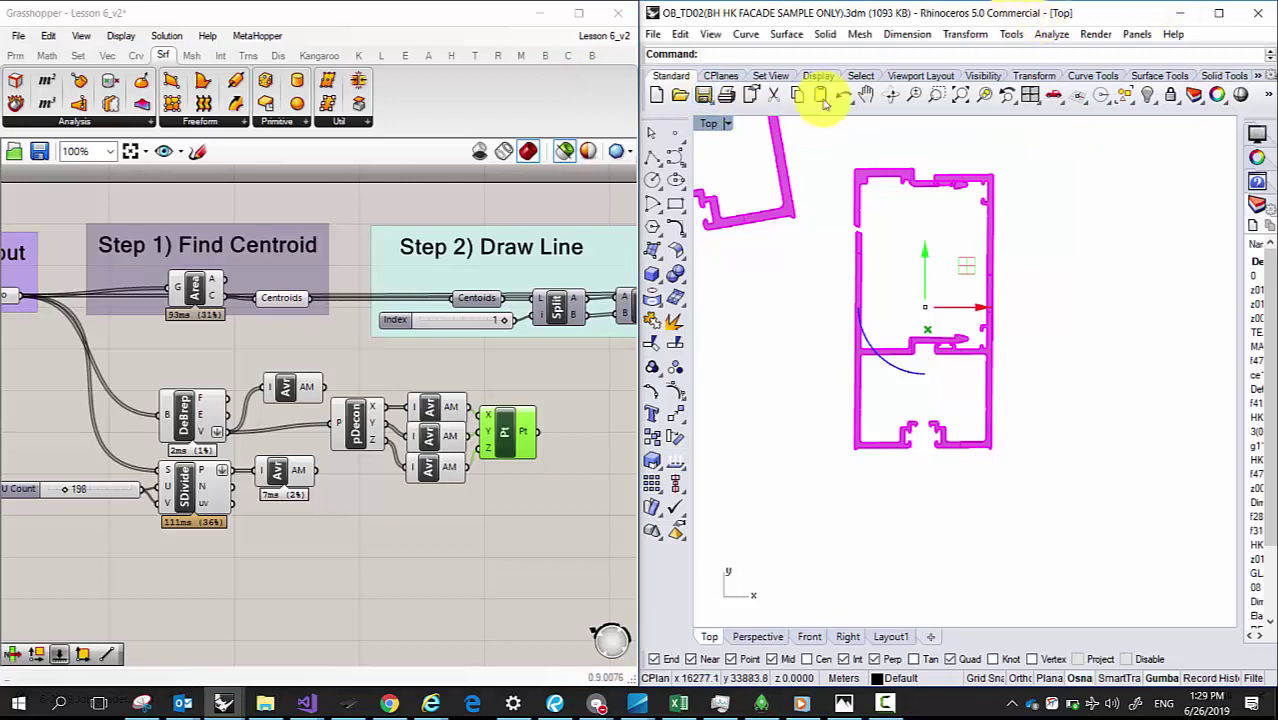
scroll(965, 385, down, 5)
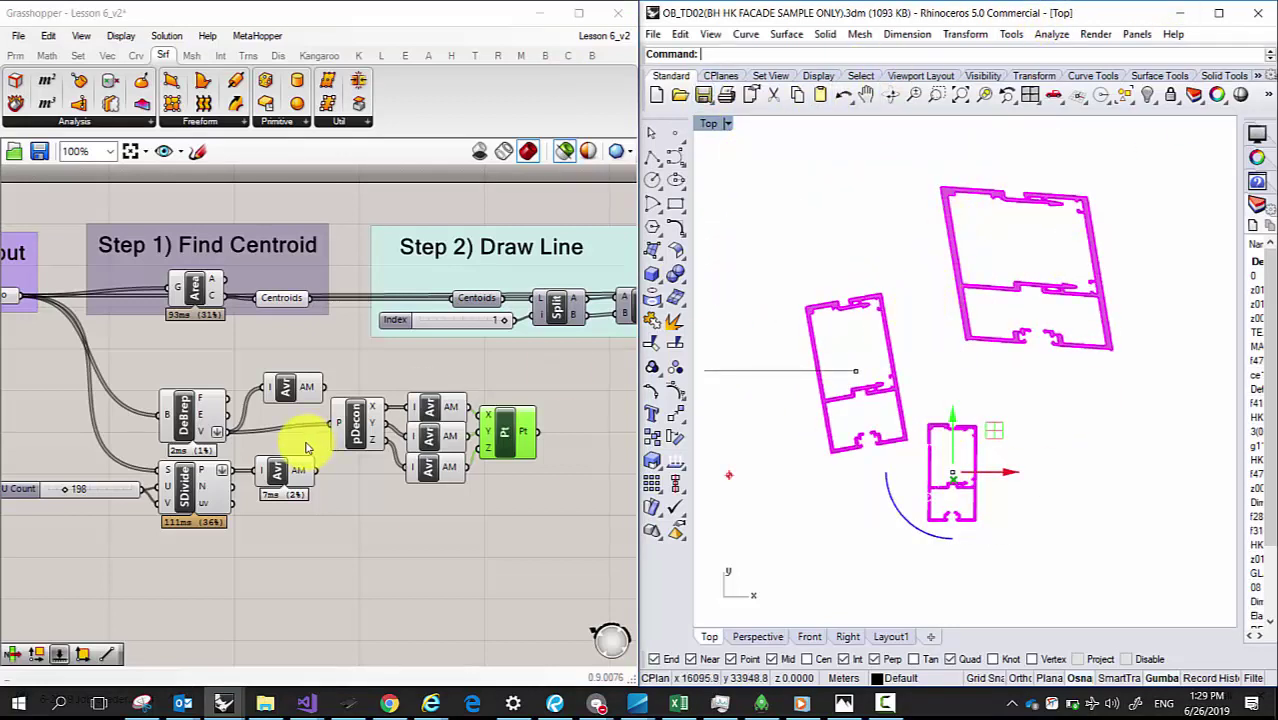
scroll(294, 436, down, 2)
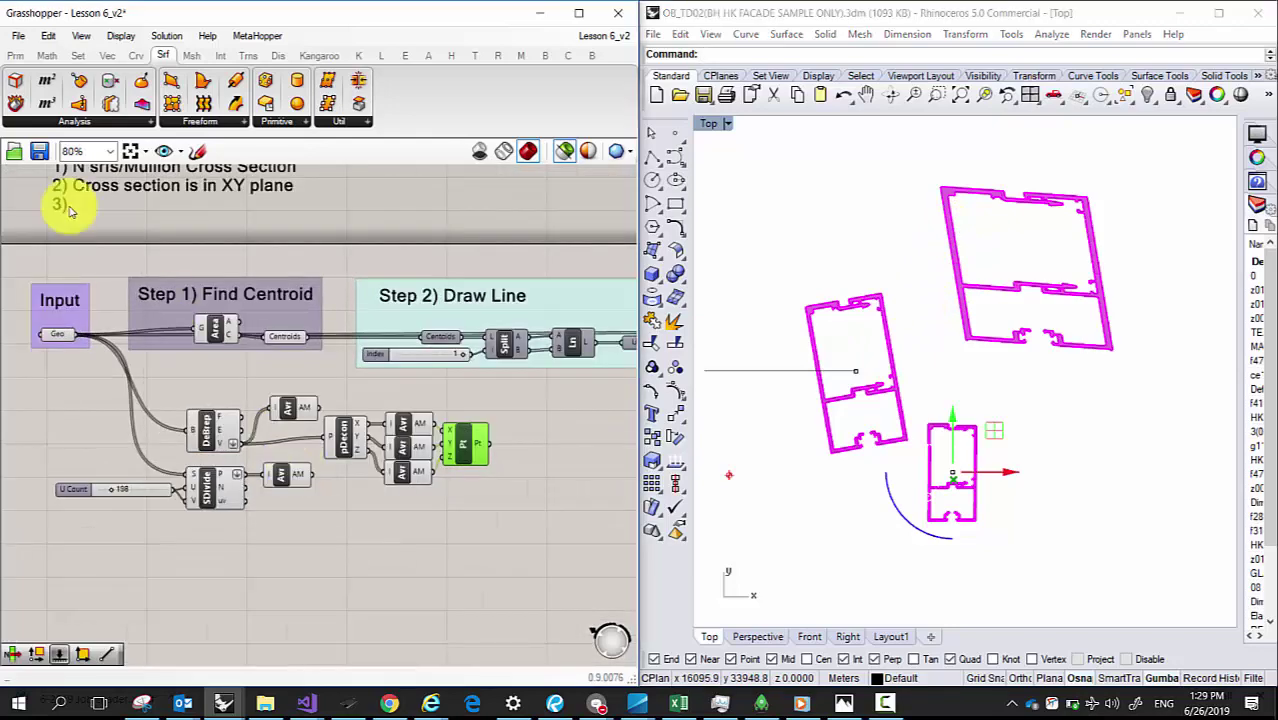
key(ctrl+s)
mouse_move(364, 424)
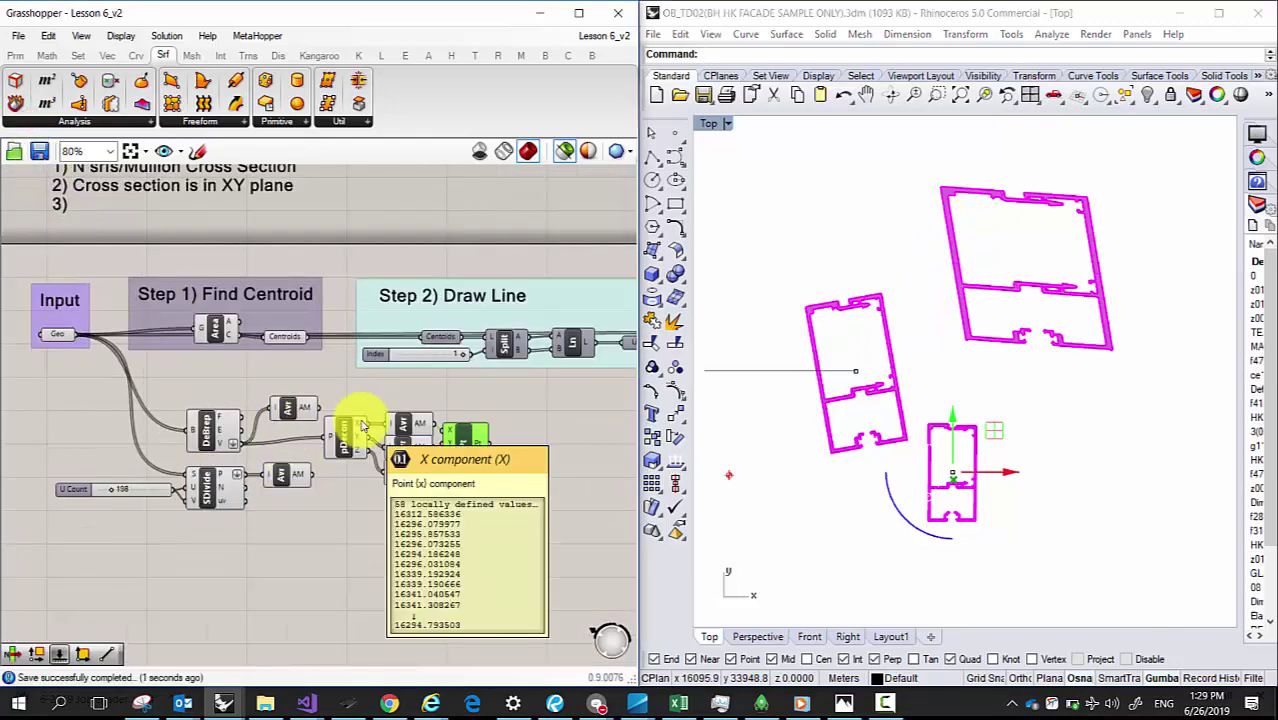